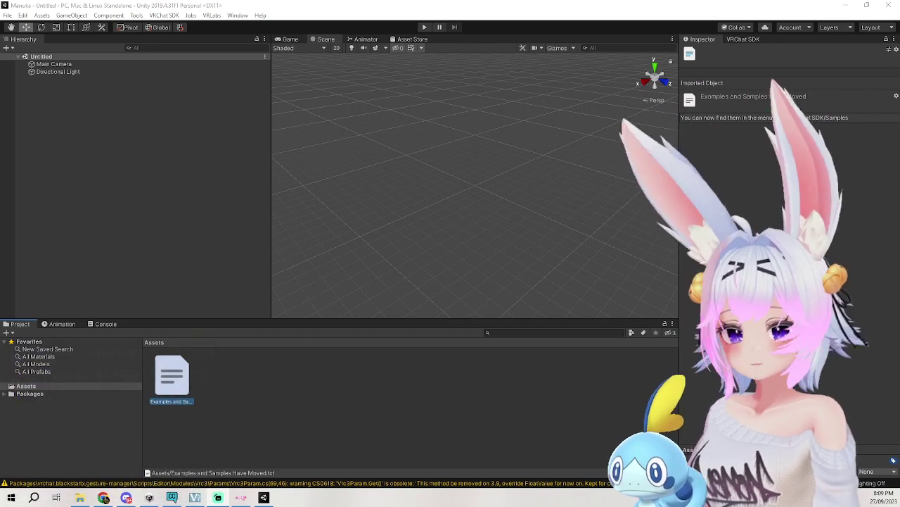
Move the MANUKA_ver1.01.1.zip archive window out of the way of the Unity project.
{"action": "left_click", "coordinate": [186, 417]}
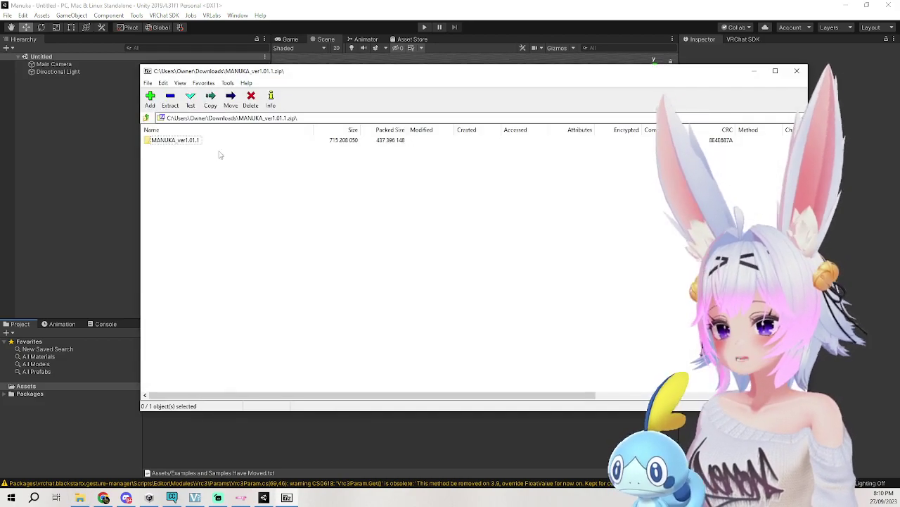
{"action": "left_click_drag", "start_coordinate": [482, 77], "coordinate": [0, 117]}
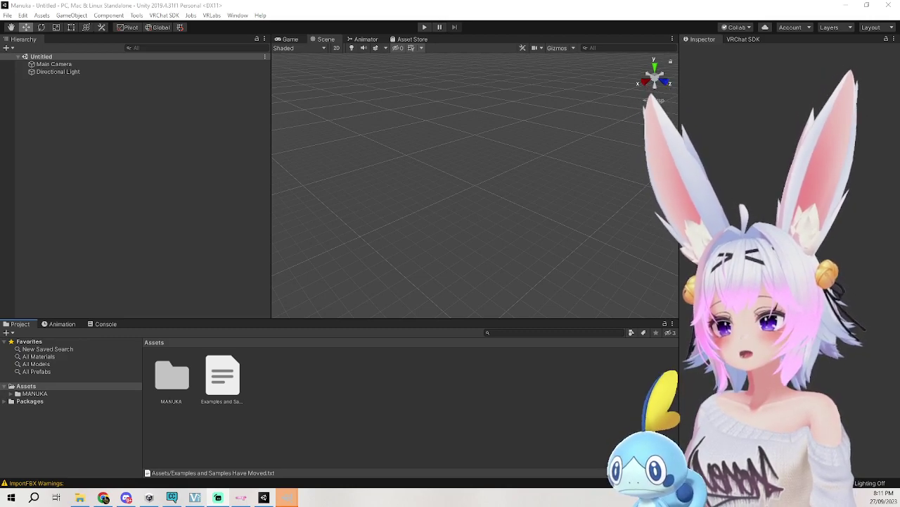
Open the Prefab folder inside the project's MANUKA folder and check its MANUKA_Poiyomi and MANUKA_lilToon prefabs.
{"action": "left_click", "coordinate": [174, 381]}
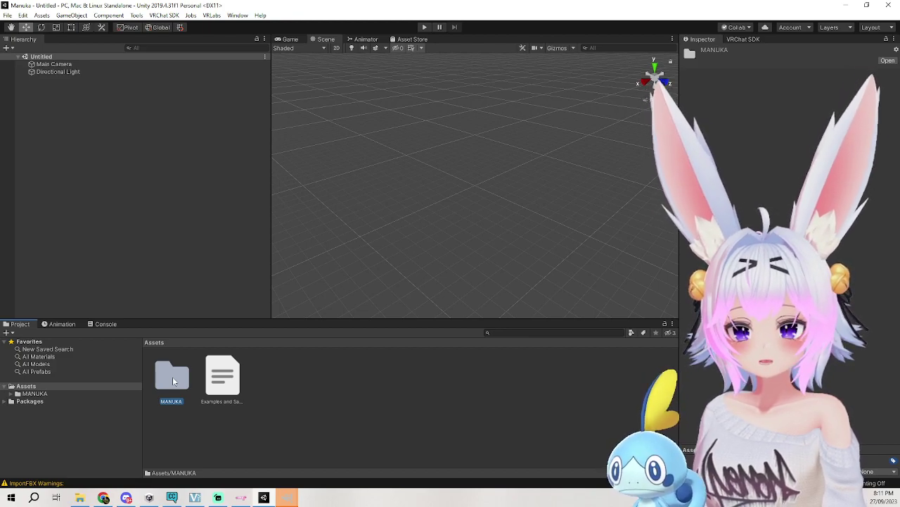
{"action": "double_click", "coordinate": [173, 382]}
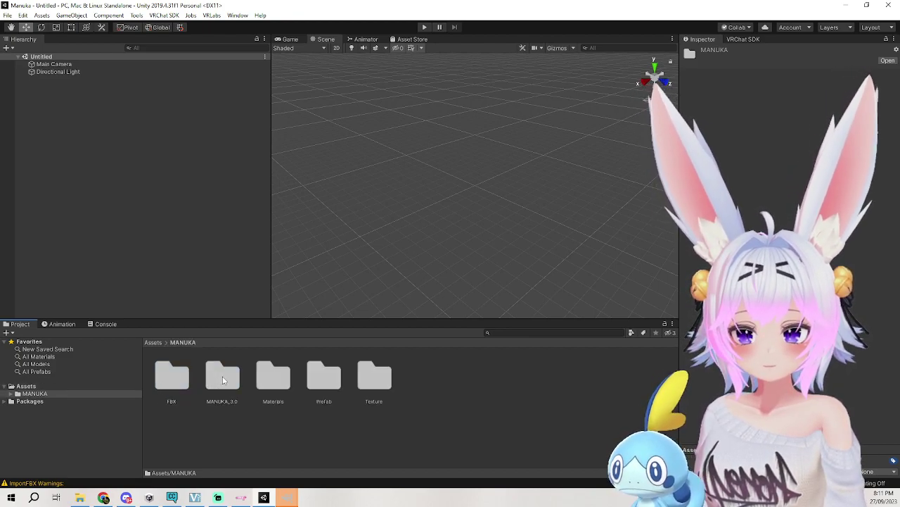
{"action": "double_click", "coordinate": [311, 376]}
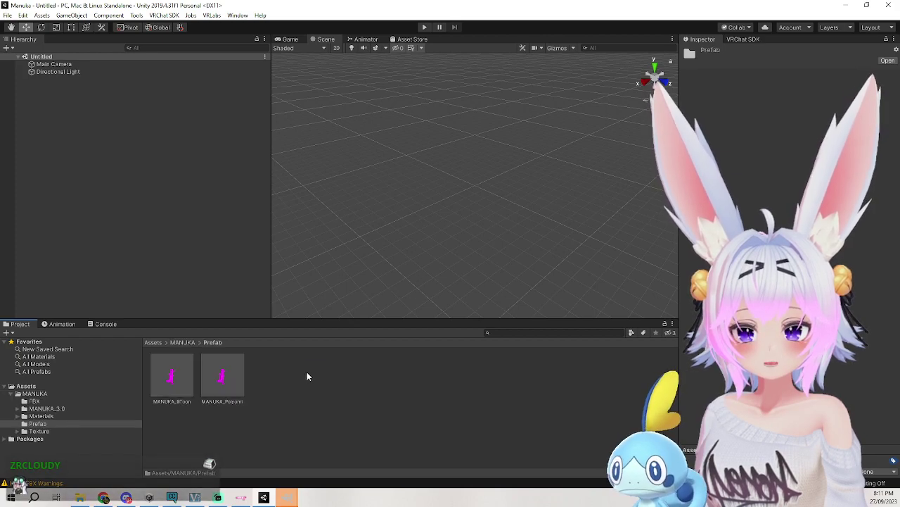
{"action": "left_click", "coordinate": [223, 380]}
{"action": "left_click", "coordinate": [182, 382]}
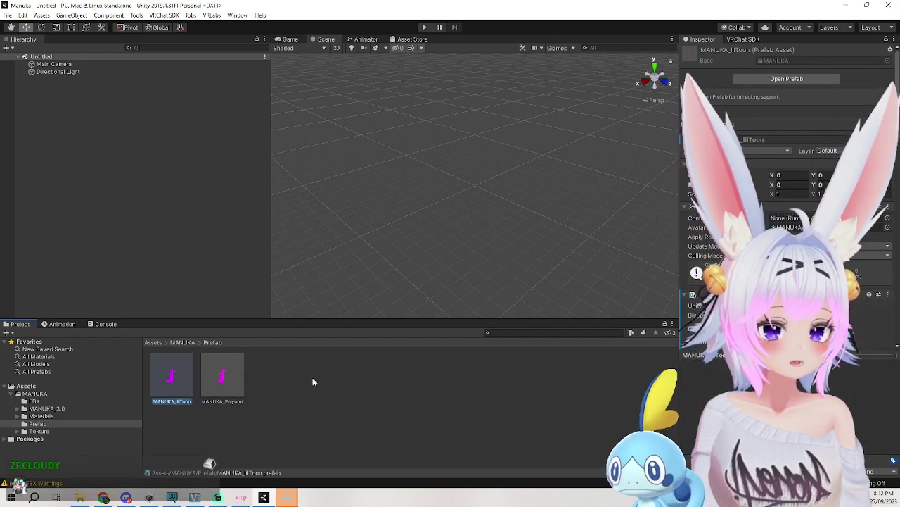
{"action": "left_click", "coordinate": [334, 380]}
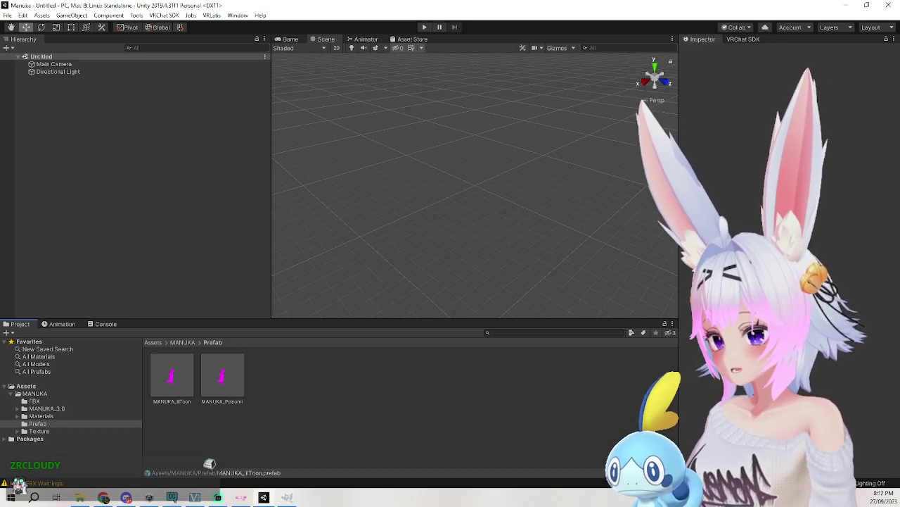
{"action": "left_click_drag", "start_coordinate": [211, 506], "coordinate": [423, 3]}
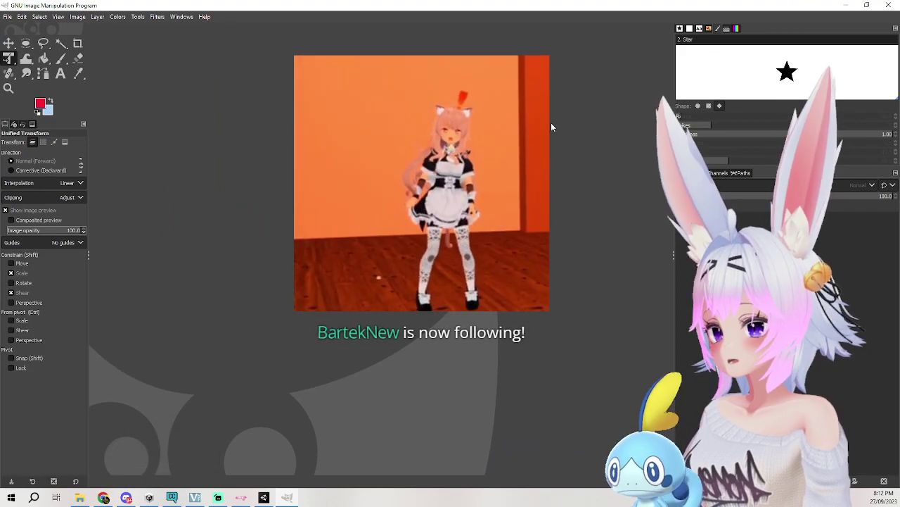
{"action": "left_click", "coordinate": [848, 6]}
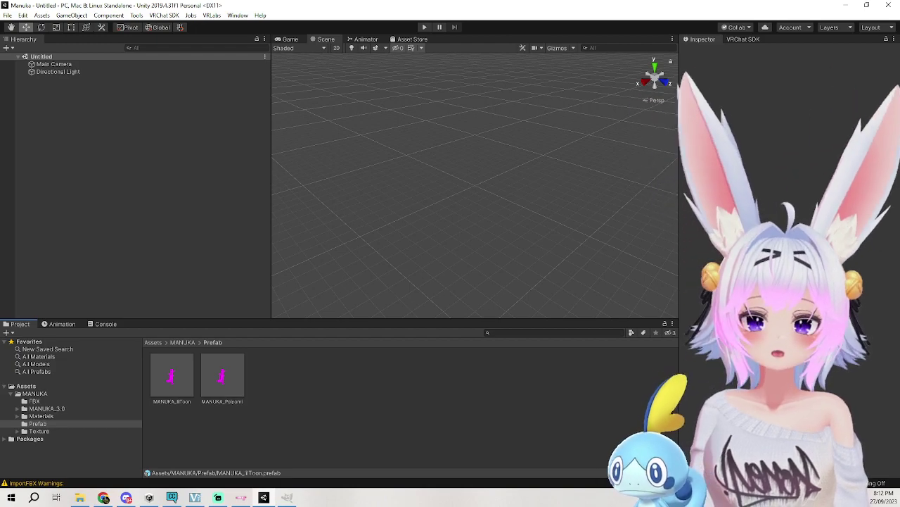
{"action": "key", "text": "super+Tab"}
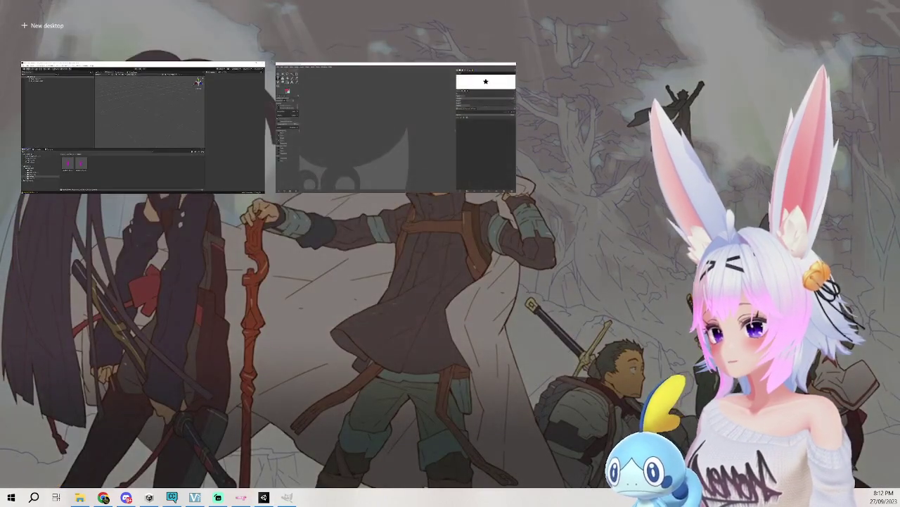
{"action": "key", "text": "Escape"}
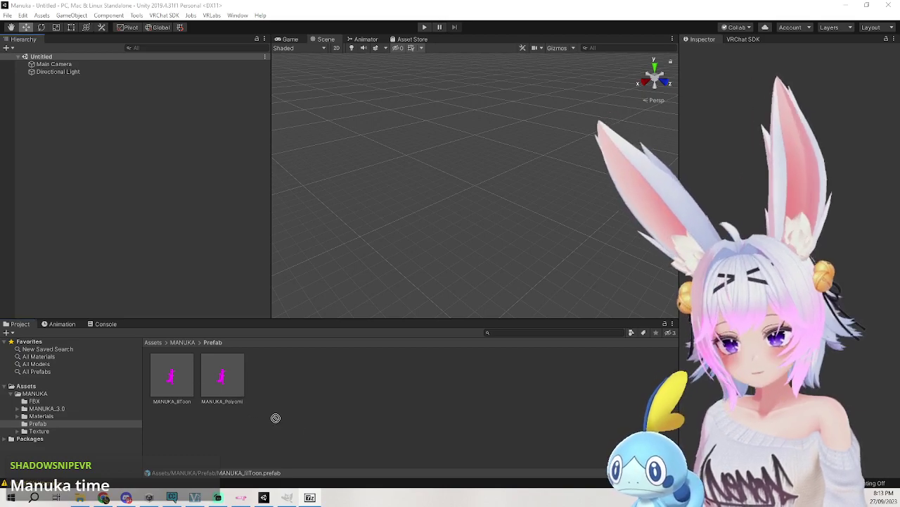
Import the lilToon shader package into the project and place the MANUKA_lilToon prefab in the scene.
{"action": "left_click_drag", "start_coordinate": [261, 415], "coordinate": [326, 416]}
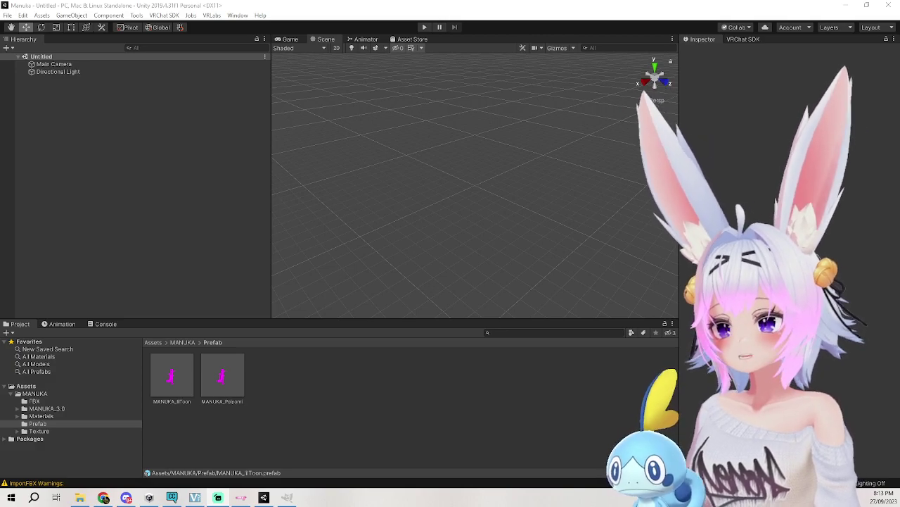
{"action": "left_click", "coordinate": [166, 377]}
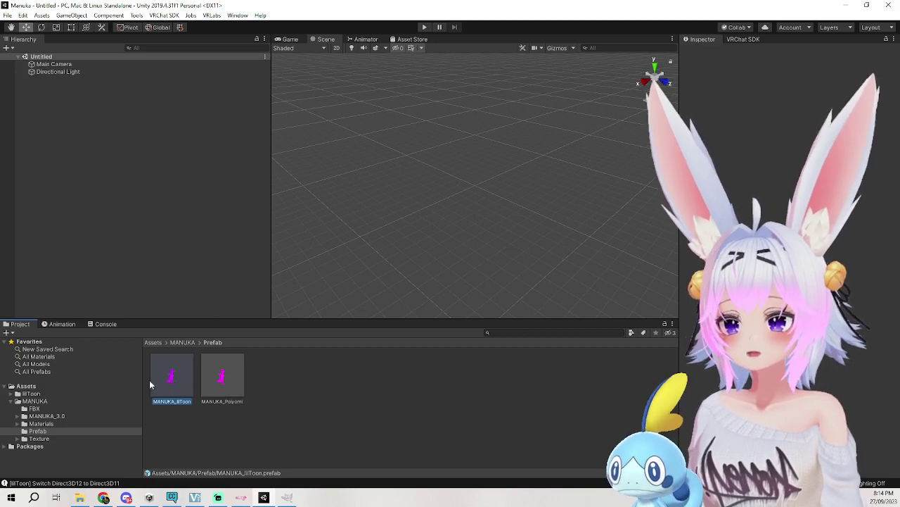
{"action": "left_click", "coordinate": [377, 399]}
{"action": "left_click_drag", "start_coordinate": [173, 376], "coordinate": [169, 225]}
Inspect the placed avatar's face and upper body up close from the front.
{"action": "scroll", "coordinate": [441, 263], "scroll_direction": "up", "scroll_amount": 6}
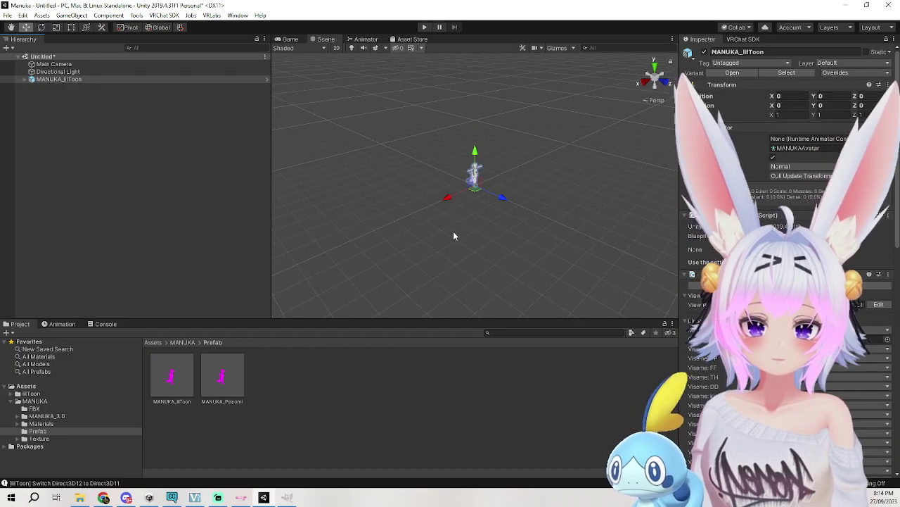
{"action": "scroll", "coordinate": [466, 230], "scroll_direction": "up", "scroll_amount": 5}
{"action": "scroll", "coordinate": [571, 122], "scroll_direction": "down", "scroll_amount": 2}
{"action": "middle_click_drag", "start_coordinate": [598, 145], "coordinate": [515, 187]}
{"action": "scroll", "coordinate": [514, 193], "scroll_direction": "up", "scroll_amount": 8}
{"action": "left_click_drag", "start_coordinate": [512, 198], "coordinate": [423, 148], "text": "alt"}
{"action": "middle_click_drag", "start_coordinate": [519, 77], "coordinate": [539, 264]}
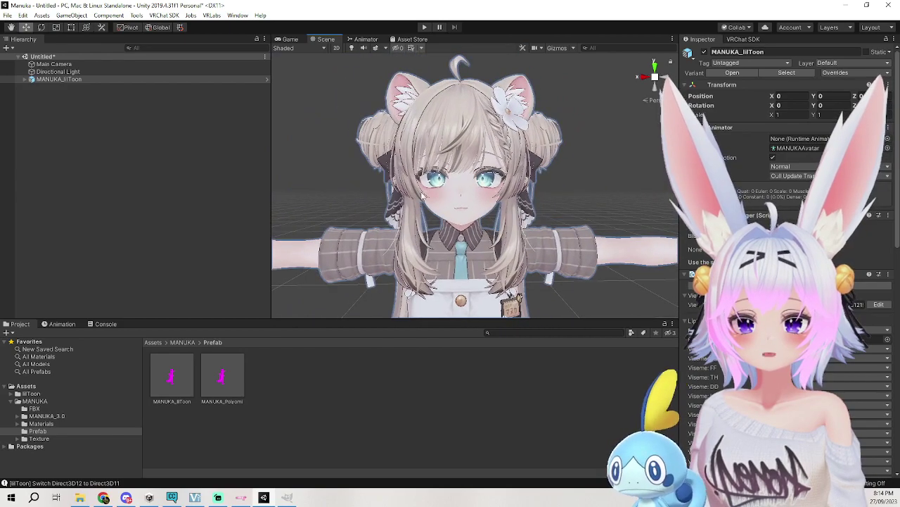
Expand MANUKA_lilToon in the scene hierarchy and look through its underwear, kemono, hair and costume meshes.
{"action": "left_click", "coordinate": [26, 85]}
{"action": "left_click", "coordinate": [25, 79]}
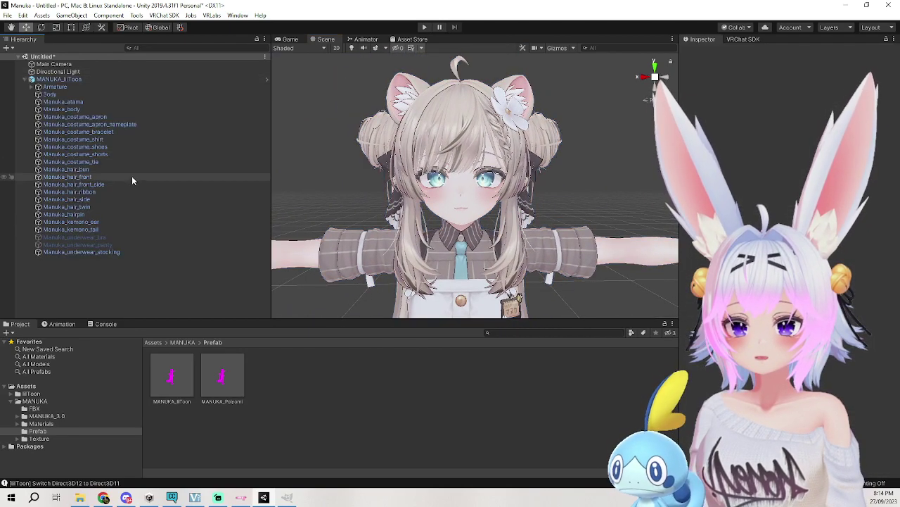
{"action": "left_click", "coordinate": [98, 245]}
{"action": "left_click", "coordinate": [102, 237]}
{"action": "left_click", "coordinate": [102, 230]}
{"action": "left_click", "coordinate": [101, 223]}
{"action": "left_click", "coordinate": [102, 215]}
{"action": "left_click", "coordinate": [103, 208]}
{"action": "left_click", "coordinate": [110, 185]}
{"action": "left_click", "coordinate": [116, 170]}
{"action": "double_click", "coordinate": [121, 140]}
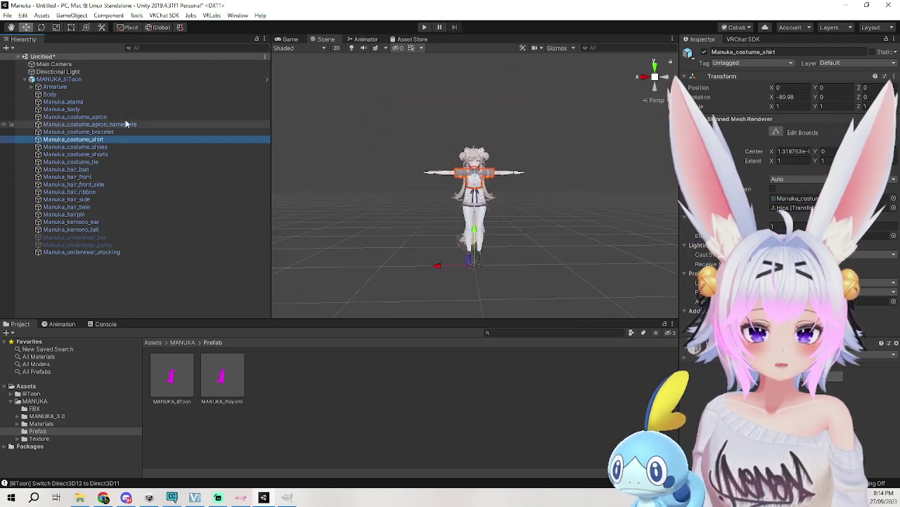
Select the Manuka_costume_apron mesh and examine the avatar's outfit from all around and up close.
{"action": "left_click", "coordinate": [126, 119]}
{"action": "scroll", "coordinate": [462, 190], "scroll_direction": "up", "scroll_amount": 8}
{"action": "middle_click_drag", "start_coordinate": [474, 209], "coordinate": [470, 164]}
{"action": "scroll", "coordinate": [530, 196], "scroll_direction": "down", "scroll_amount": 5}
{"action": "right_click_drag", "start_coordinate": [530, 197], "coordinate": [528, 218]}
{"action": "left_click_drag", "start_coordinate": [529, 218], "coordinate": [492, 209], "text": "alt"}
{"action": "right_click_drag", "start_coordinate": [493, 209], "coordinate": [454, 191]}
{"action": "middle_click_drag", "start_coordinate": [454, 191], "coordinate": [299, 177]}
{"action": "right_click_drag", "start_coordinate": [450, 176], "coordinate": [408, 174]}
{"action": "middle_click_drag", "start_coordinate": [408, 174], "coordinate": [316, 171]}
{"action": "right_click_drag", "start_coordinate": [485, 168], "coordinate": [436, 166]}
{"action": "middle_click_drag", "start_coordinate": [436, 167], "coordinate": [317, 163]}
{"action": "middle_click_drag", "start_coordinate": [493, 168], "coordinate": [559, 199]}
{"action": "right_click_drag", "start_coordinate": [479, 195], "coordinate": [555, 192]}
{"action": "middle_click_drag", "start_coordinate": [366, 194], "coordinate": [511, 197]}
{"action": "right_click_drag", "start_coordinate": [429, 200], "coordinate": [492, 201]}
{"action": "middle_click_drag", "start_coordinate": [422, 203], "coordinate": [485, 204]}
{"action": "right_click_drag", "start_coordinate": [408, 205], "coordinate": [447, 205]}
{"action": "scroll", "coordinate": [447, 205], "scroll_direction": "up", "scroll_amount": 5}
{"action": "right_click_drag", "start_coordinate": [380, 204], "coordinate": [450, 204]}
{"action": "middle_click_drag", "start_coordinate": [373, 205], "coordinate": [492, 223]}
{"action": "right_click_drag", "start_coordinate": [492, 223], "coordinate": [577, 220]}
{"action": "middle_click_drag", "start_coordinate": [548, 220], "coordinate": [626, 222]}
{"action": "right_click_drag", "start_coordinate": [562, 222], "coordinate": [617, 220]}
{"action": "middle_click_drag", "start_coordinate": [617, 221], "coordinate": [657, 223]}
{"action": "middle_click_drag", "start_coordinate": [366, 215], "coordinate": [495, 213]}
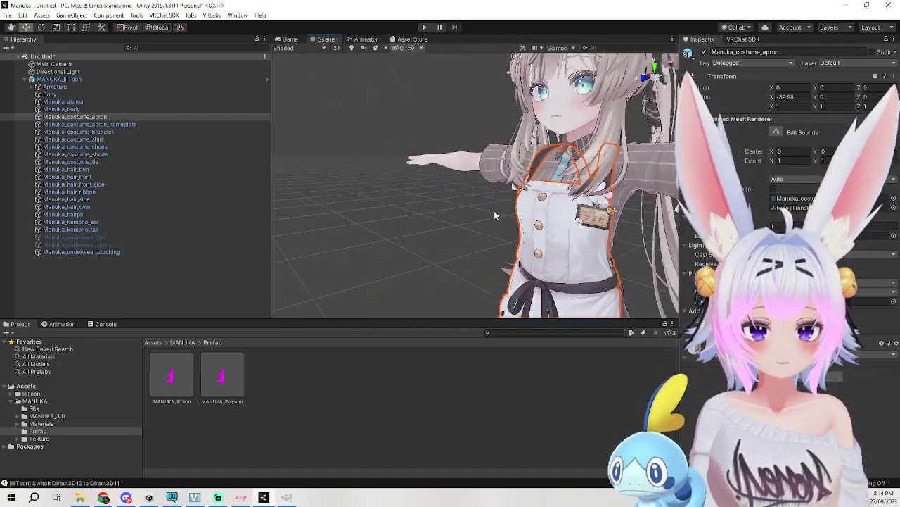
{"action": "right_click_drag", "start_coordinate": [495, 213], "coordinate": [531, 223]}
{"action": "scroll", "coordinate": [532, 222], "scroll_direction": "down", "scroll_amount": 2}
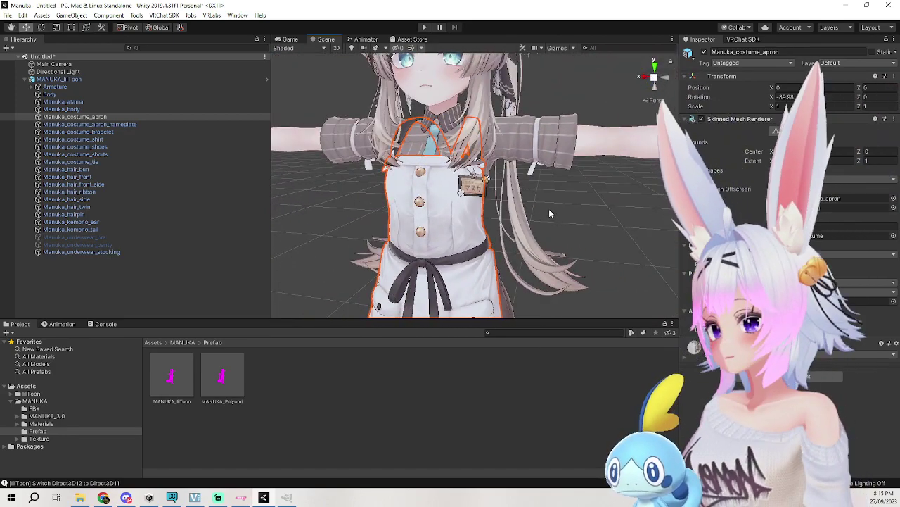
{"action": "scroll", "coordinate": [549, 212], "scroll_direction": "down", "scroll_amount": 4}
{"action": "scroll", "coordinate": [547, 211], "scroll_direction": "up", "scroll_amount": 3}
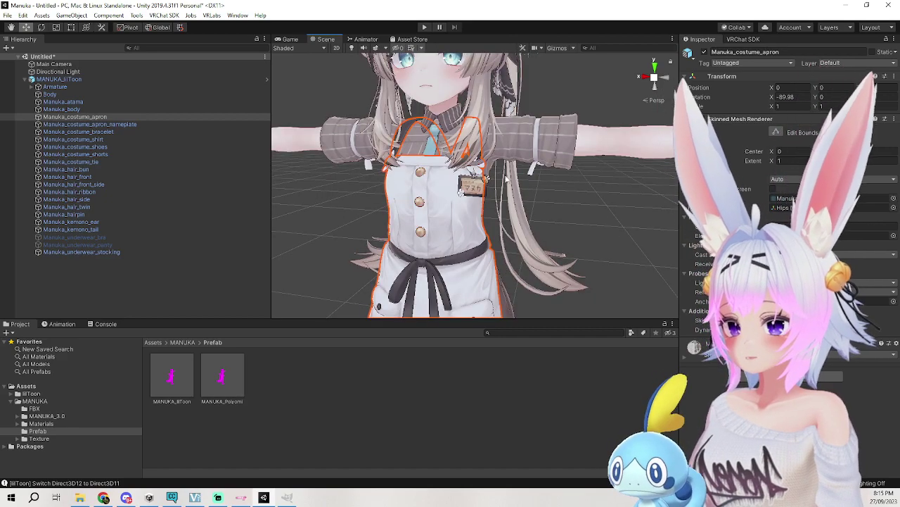
{"action": "scroll", "coordinate": [548, 211], "scroll_direction": "up", "scroll_amount": 2}
Select the avatar's Body mesh and go through its facial blend shapes down to the morph section.
{"action": "left_click", "coordinate": [484, 140]}
{"action": "left_click", "coordinate": [484, 141]}
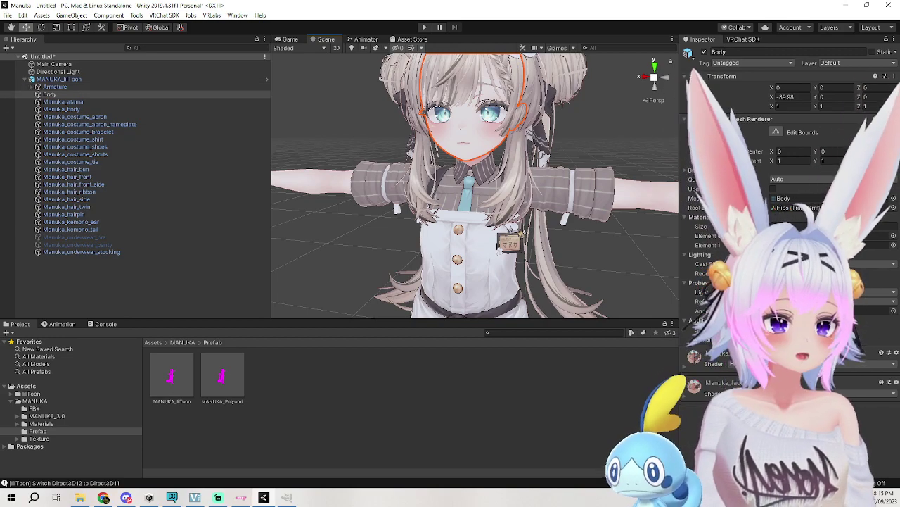
{"action": "left_click", "coordinate": [686, 171]}
{"action": "scroll", "coordinate": [698, 240], "scroll_direction": "down", "scroll_amount": 15}
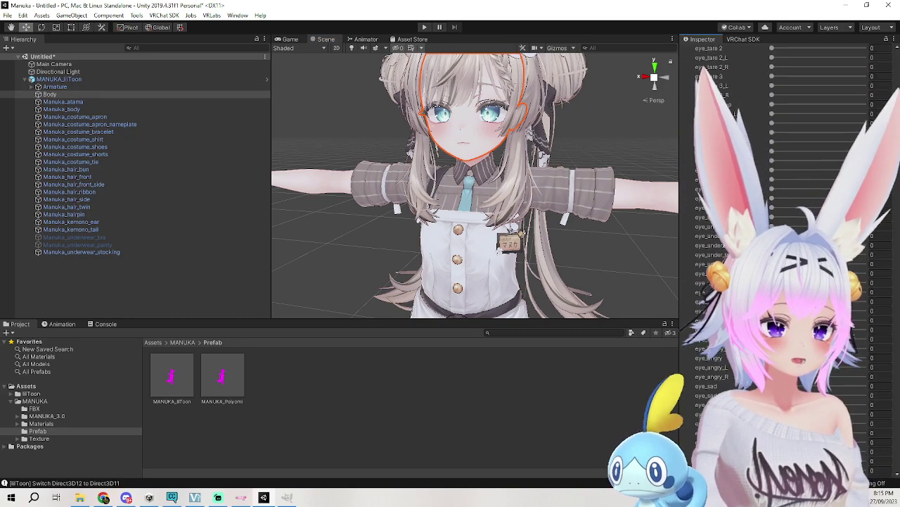
{"action": "scroll", "coordinate": [732, 232], "scroll_direction": "down", "scroll_amount": 20}
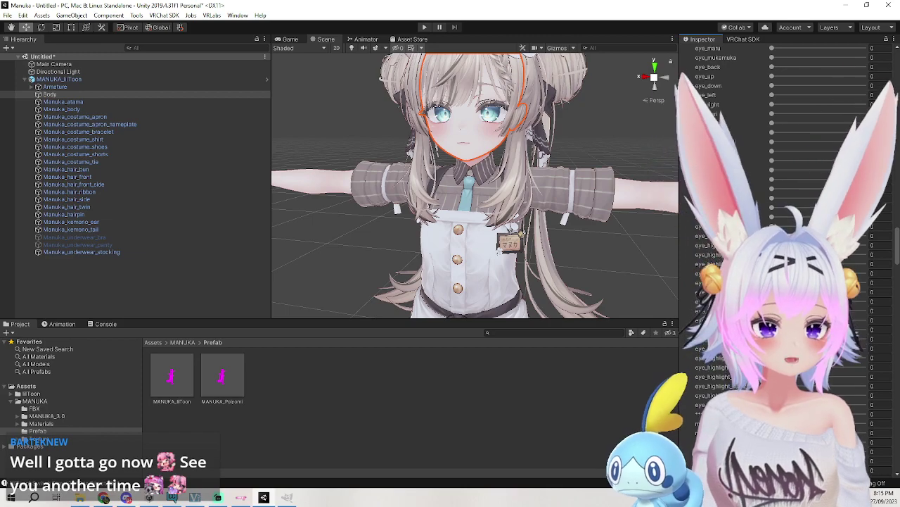
{"action": "scroll", "coordinate": [774, 211], "scroll_direction": "down", "scroll_amount": 3}
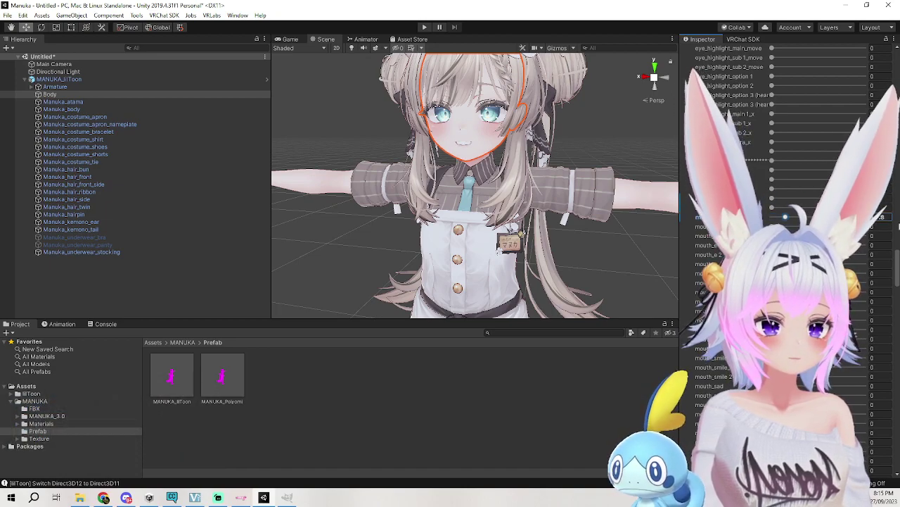
{"action": "scroll", "coordinate": [774, 253], "scroll_direction": "down", "scroll_amount": 8}
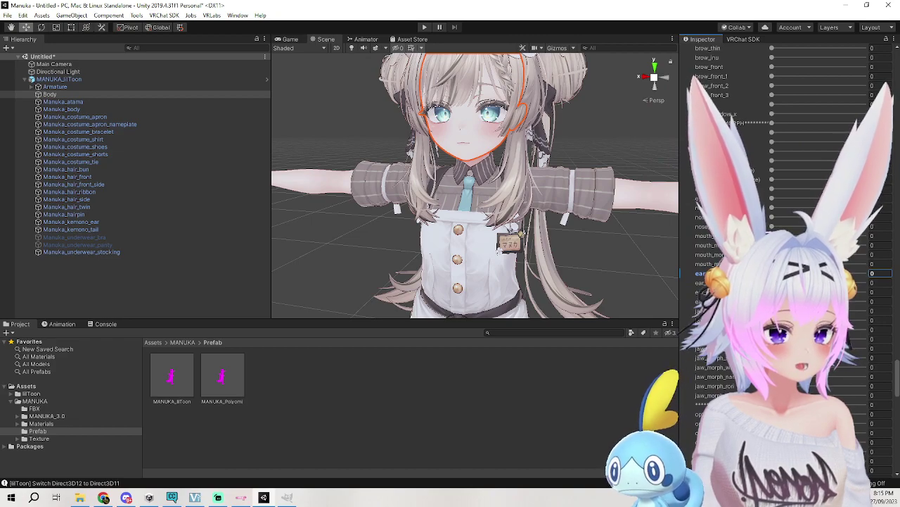
Try out face and jaw morph blend shapes on the Body mesh and return them to 0.
{"action": "left_click_drag", "start_coordinate": [772, 320], "coordinate": [854, 321]}
{"action": "mouse_move", "coordinate": [771, 329]}
{"action": "left_mouse_down"}
{"action": "mouse_move", "coordinate": [865, 329]}
{"action": "mouse_move", "coordinate": [767, 330]}
{"action": "left_mouse_up"}
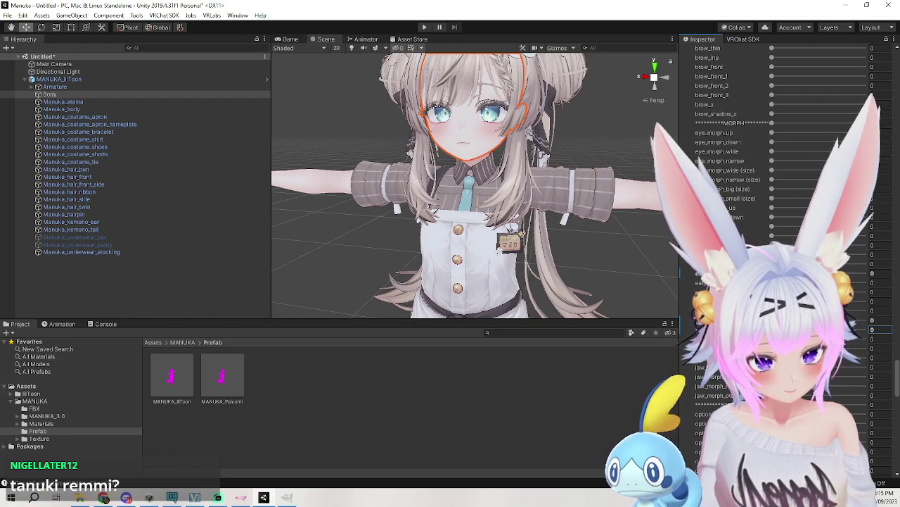
{"action": "left_click_drag", "start_coordinate": [773, 385], "coordinate": [689, 378]}
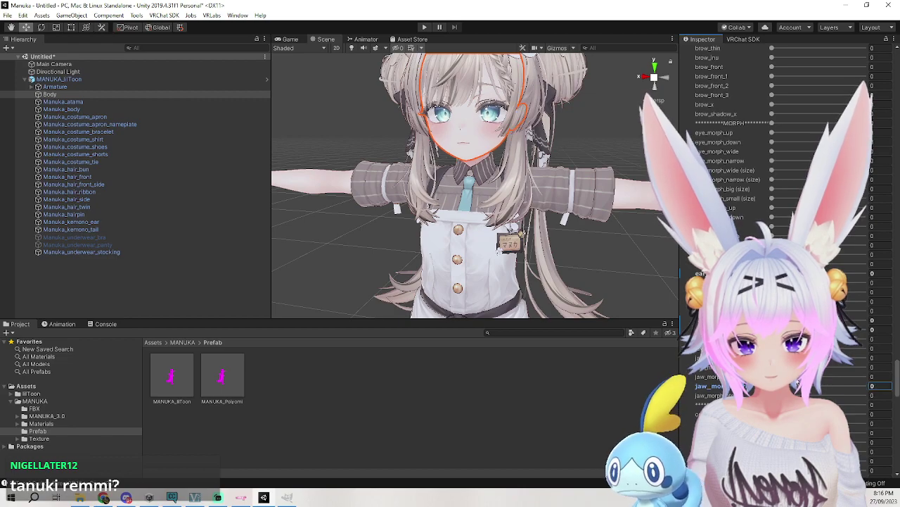
Set the last jaw_morph blend shape and the morph shape six rows above it to 100.
{"action": "left_click_drag", "start_coordinate": [878, 395], "coordinate": [897, 398]}
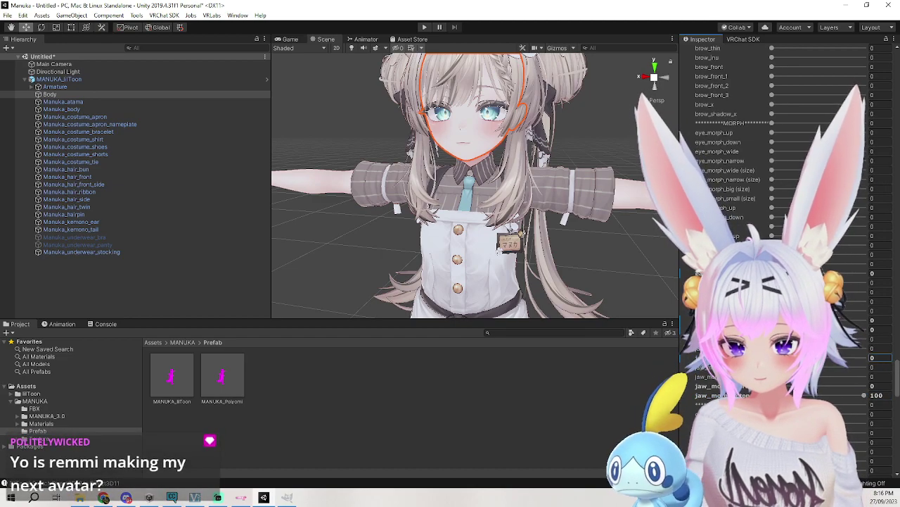
{"action": "left_click_drag", "start_coordinate": [773, 339], "coordinate": [890, 354]}
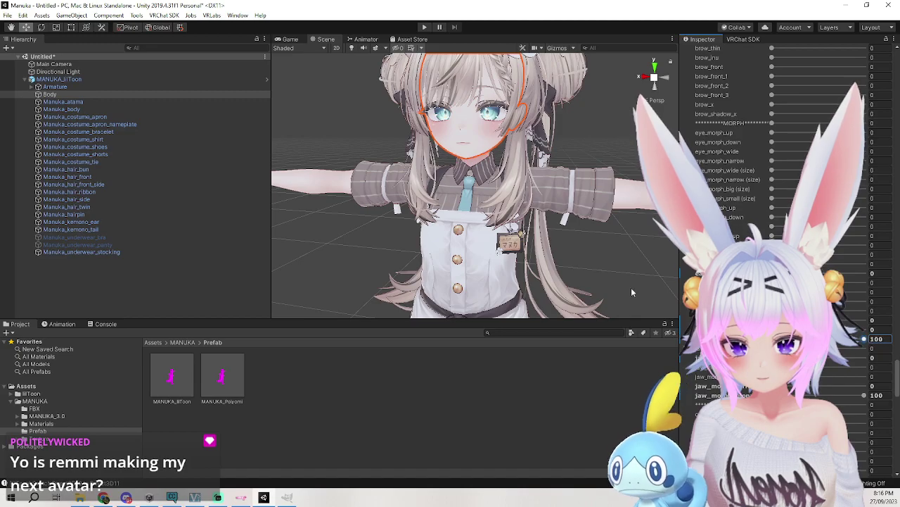
Examine the reshaped face of the avatar close up from the front and the side.
{"action": "left_click", "coordinate": [593, 258]}
{"action": "left_click_drag", "start_coordinate": [593, 257], "coordinate": [626, 194], "text": "alt"}
{"action": "middle_click_drag", "start_coordinate": [626, 193], "coordinate": [641, 212]}
{"action": "left_click_drag", "start_coordinate": [642, 213], "coordinate": [511, 159], "text": "alt"}
{"action": "middle_click_drag", "start_coordinate": [511, 160], "coordinate": [495, 280]}
{"action": "left_click_drag", "start_coordinate": [486, 271], "coordinate": [539, 229], "text": "alt"}
{"action": "middle_click_drag", "start_coordinate": [538, 229], "coordinate": [608, 225]}
{"action": "left_click_drag", "start_coordinate": [531, 204], "coordinate": [609, 213], "text": "alt"}
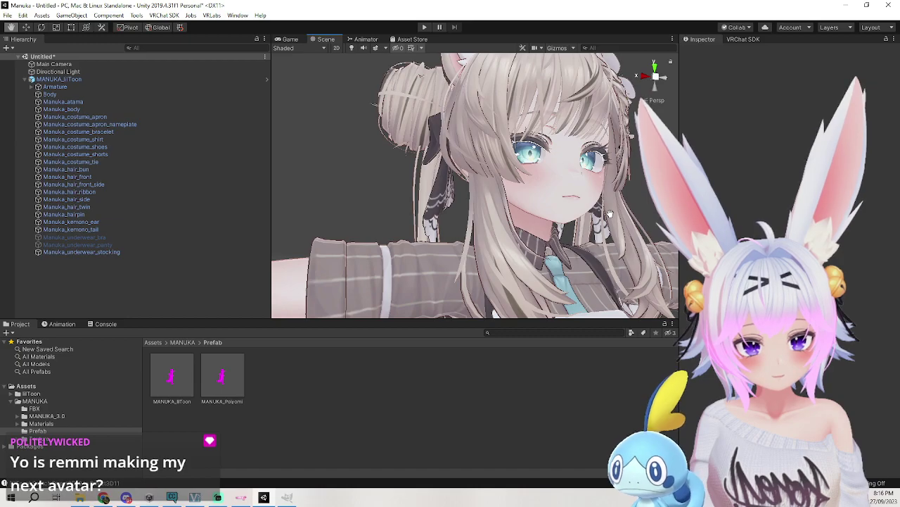
{"action": "left_click_drag", "start_coordinate": [609, 213], "coordinate": [486, 221], "text": "alt"}
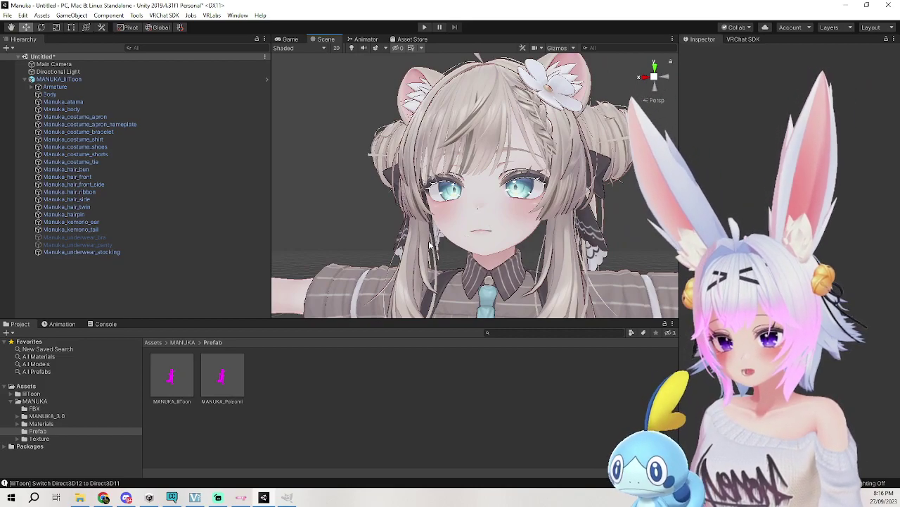
Select the Body mesh and try out the jaw morph blend shape just below the short one, returning it to 0.
{"action": "left_click", "coordinate": [516, 234]}
{"action": "left_click", "coordinate": [515, 234]}
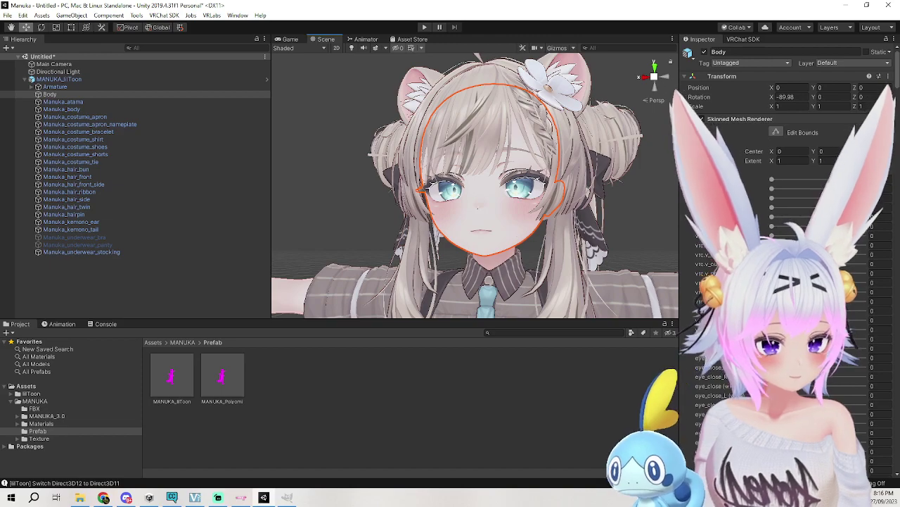
{"action": "scroll", "coordinate": [767, 282], "scroll_direction": "down", "scroll_amount": 10}
{"action": "scroll", "coordinate": [788, 254], "scroll_direction": "up", "scroll_amount": 5}
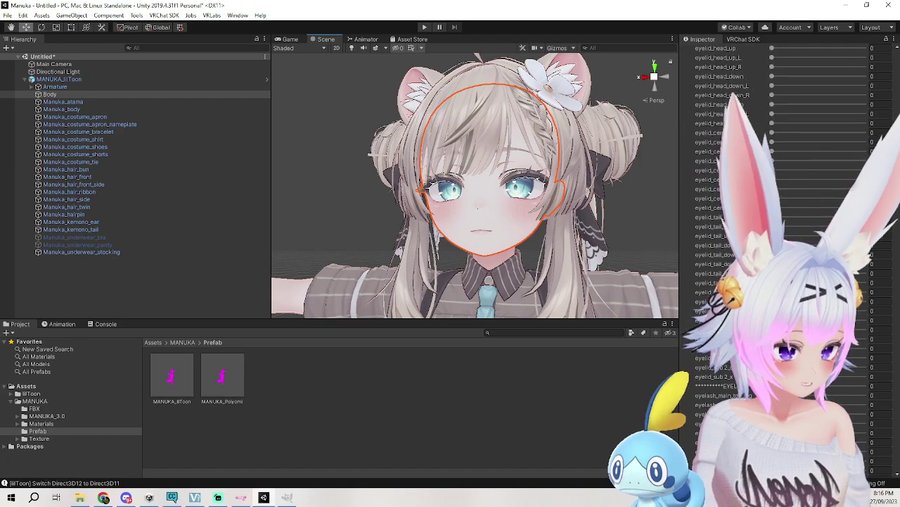
{"action": "scroll", "coordinate": [781, 254], "scroll_direction": "down", "scroll_amount": 10}
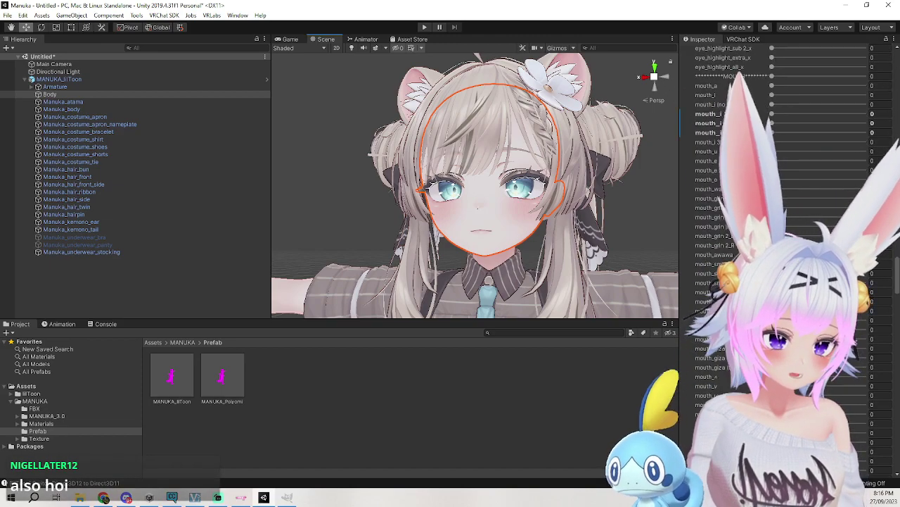
{"action": "scroll", "coordinate": [781, 254], "scroll_direction": "down", "scroll_amount": 10}
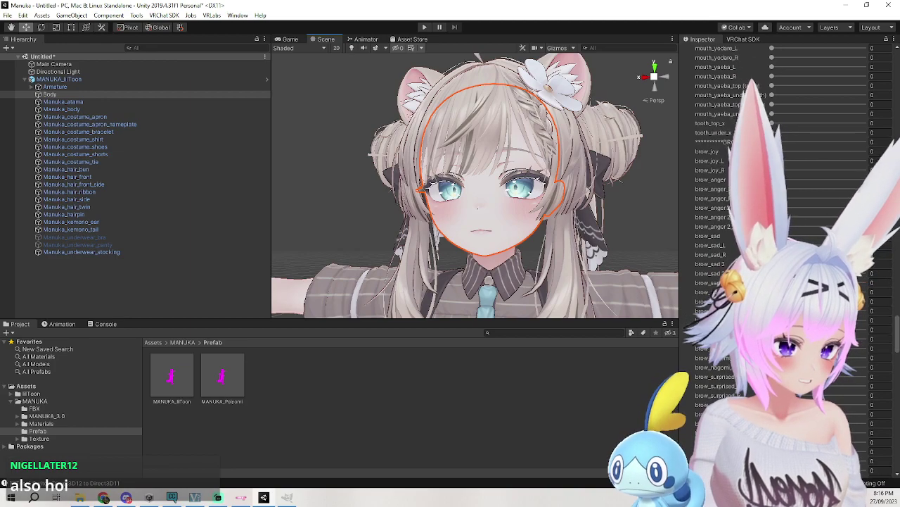
{"action": "scroll", "coordinate": [780, 253], "scroll_direction": "down", "scroll_amount": 10}
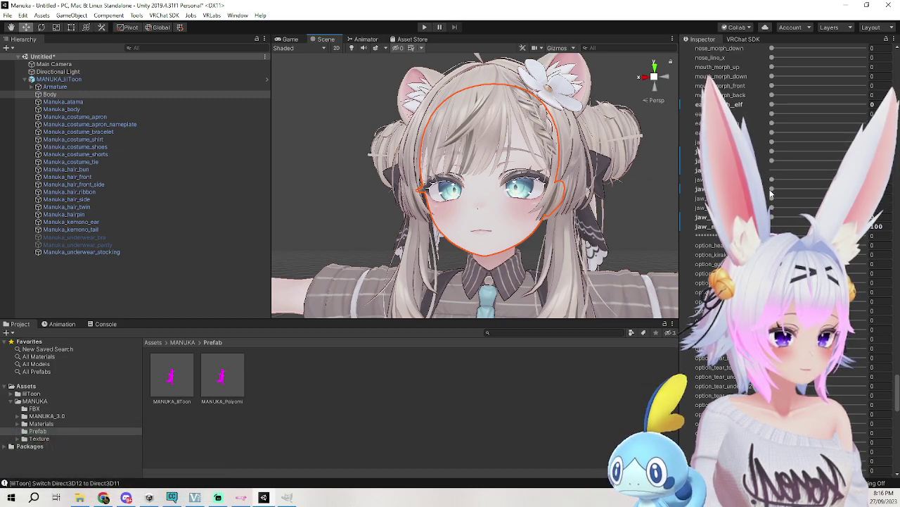
{"action": "mouse_move", "coordinate": [773, 181]}
{"action": "left_mouse_down"}
{"action": "mouse_move", "coordinate": [860, 180]}
{"action": "mouse_move", "coordinate": [765, 181]}
{"action": "left_mouse_up"}
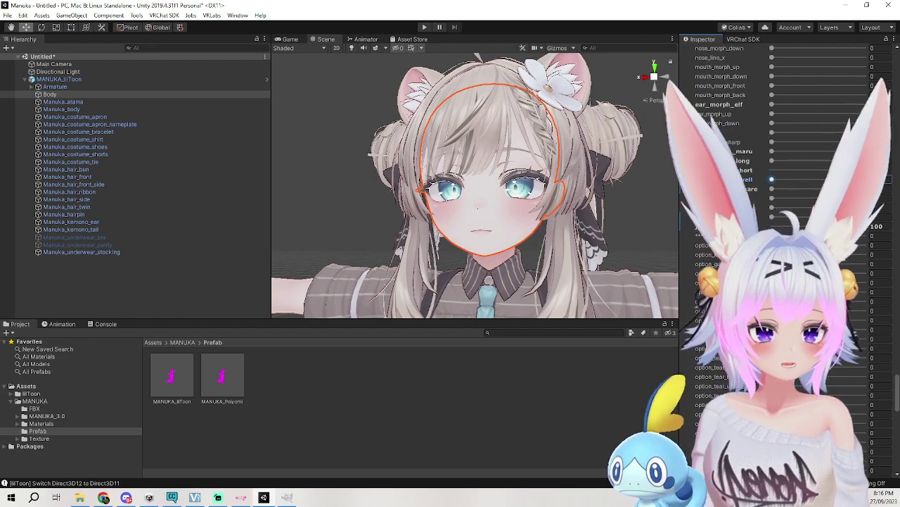
Try out the eye_morph blend shapes of the Body mesh one after another and return each to 0.
{"action": "scroll", "coordinate": [772, 182], "scroll_direction": "down", "scroll_amount": 10}
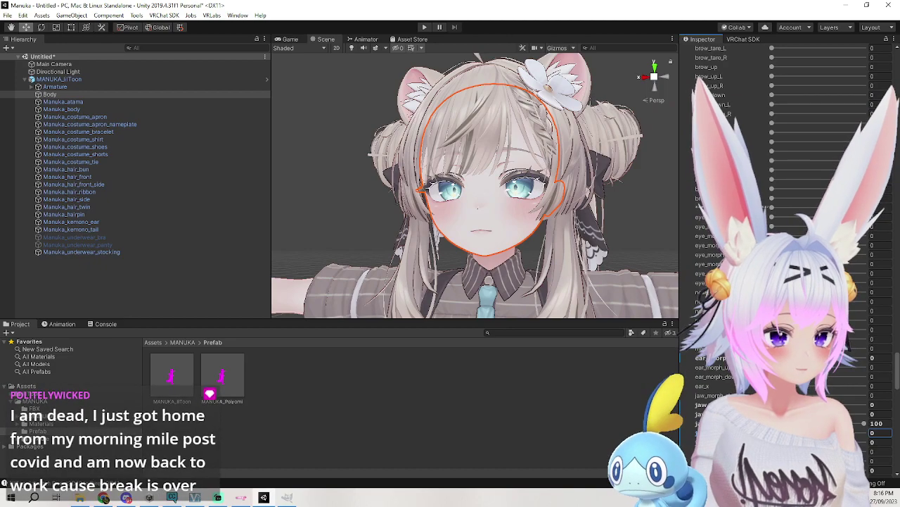
{"action": "left_click_drag", "start_coordinate": [774, 228], "coordinate": [697, 243]}
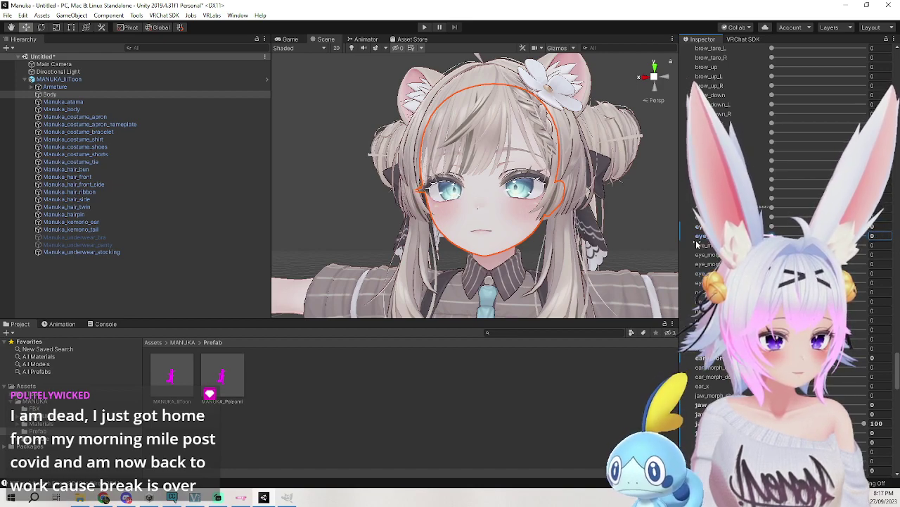
{"action": "mouse_move", "coordinate": [772, 245]}
{"action": "left_mouse_down"}
{"action": "mouse_move", "coordinate": [873, 246]}
{"action": "mouse_move", "coordinate": [769, 246]}
{"action": "left_mouse_up"}
{"action": "left_click", "coordinate": [698, 254]}
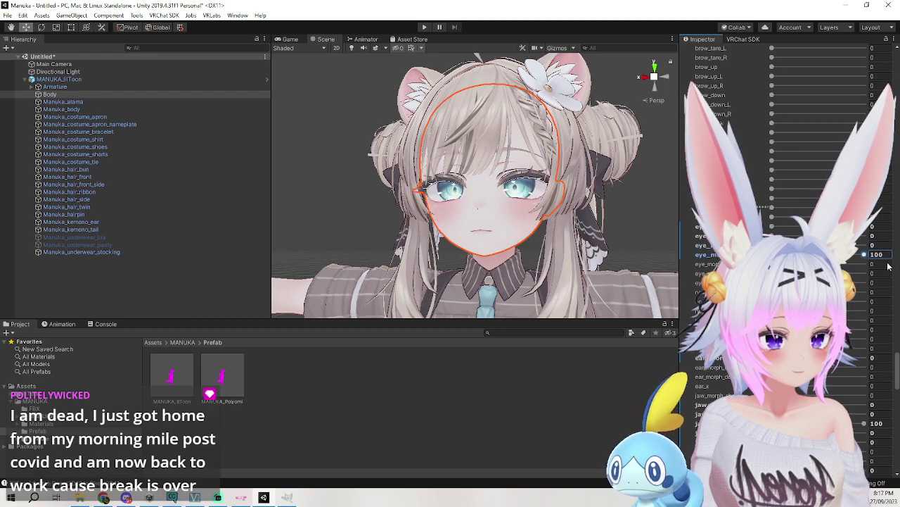
{"action": "left_click_drag", "start_coordinate": [773, 264], "coordinate": [688, 271]}
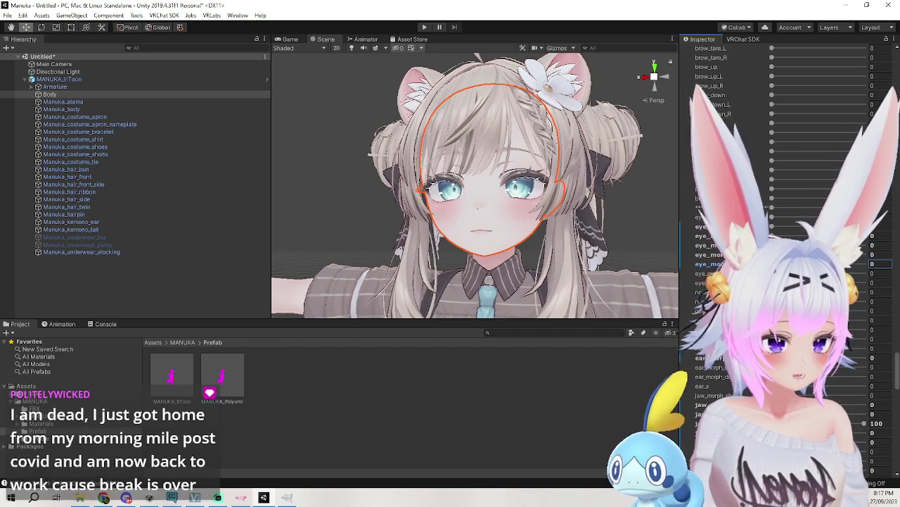
{"action": "left_click_drag", "start_coordinate": [773, 273], "coordinate": [884, 285]}
{"action": "type", "text": "0"}
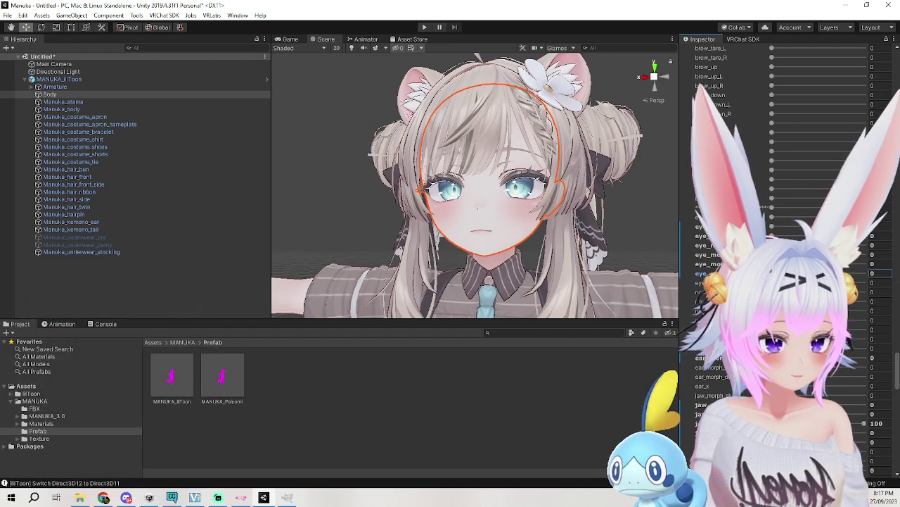
{"action": "left_click_drag", "start_coordinate": [772, 283], "coordinate": [891, 297]}
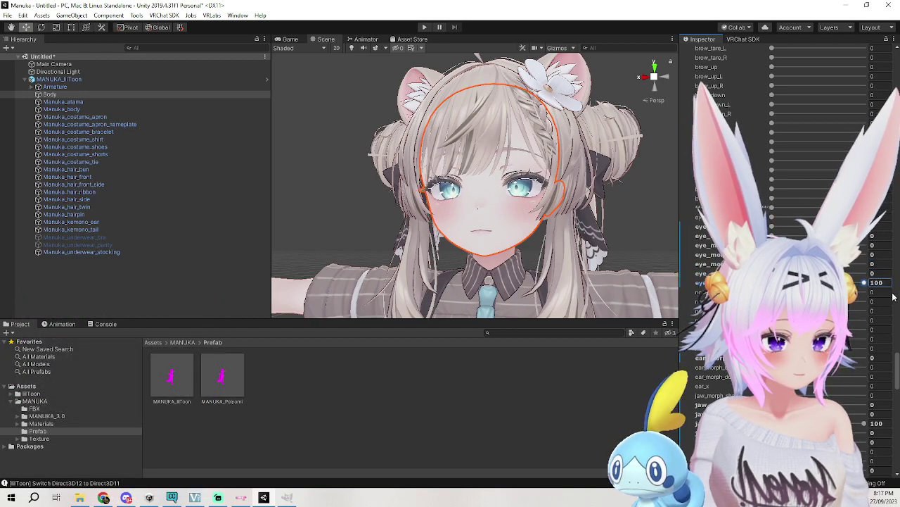
{"action": "type", "text": "12.5"}
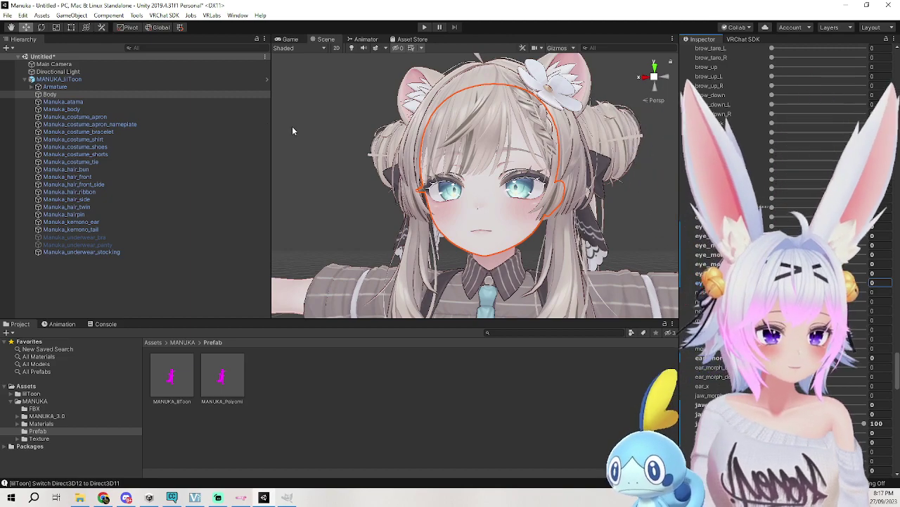
Unpack the MANUKA_lilToon prefab completely and clear the selection.
{"action": "right_click", "coordinate": [81, 79]}
{"action": "left_click", "coordinate": [169, 193]}
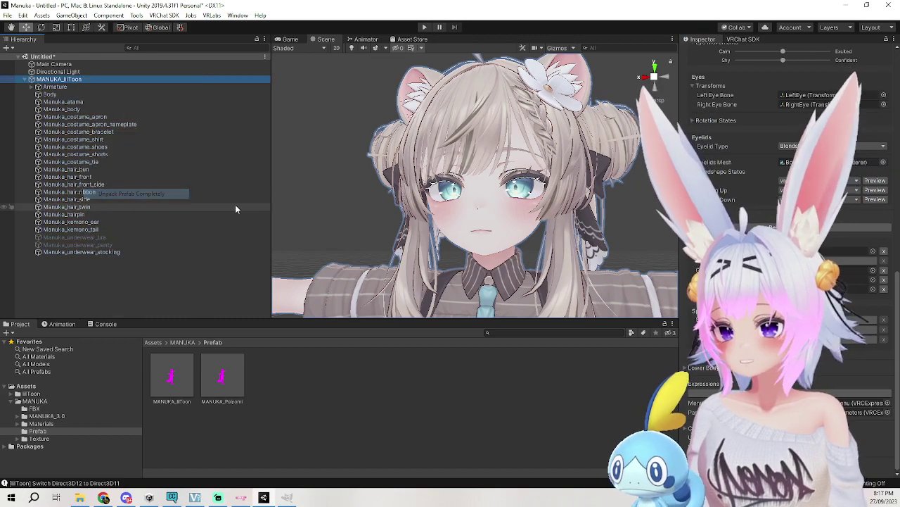
{"action": "left_click", "coordinate": [194, 289]}
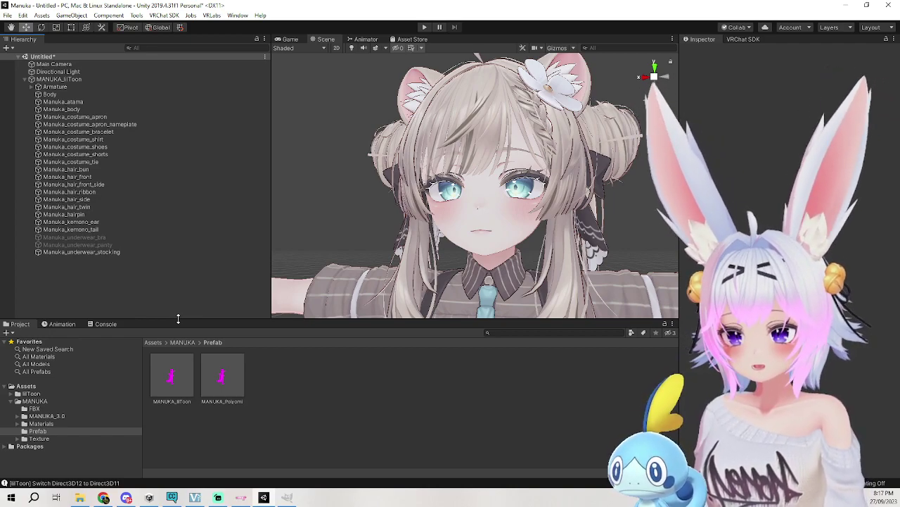
Select the Manuka_kemono_ear mesh and try out its ear blend shapes, returning them to 0.
{"action": "left_click", "coordinate": [109, 229]}
{"action": "left_click", "coordinate": [112, 222]}
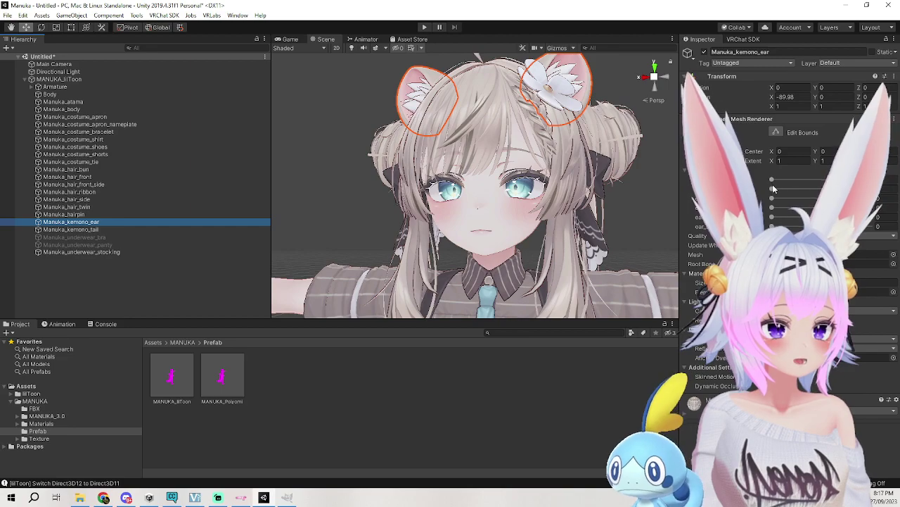
{"action": "left_click", "coordinate": [772, 208]}
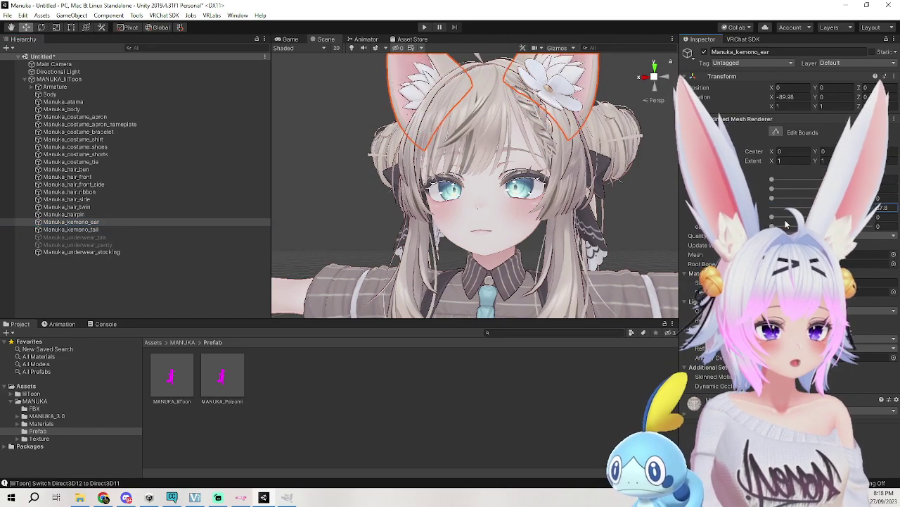
{"action": "right_click_drag", "start_coordinate": [514, 199], "coordinate": [593, 210]}
{"action": "middle_click_drag", "start_coordinate": [593, 210], "coordinate": [622, 273]}
{"action": "middle_click_drag", "start_coordinate": [438, 217], "coordinate": [538, 218]}
{"action": "mouse_move", "coordinate": [774, 187]}
{"action": "left_mouse_down"}
{"action": "mouse_move", "coordinate": [871, 188]}
{"action": "mouse_move", "coordinate": [767, 188]}
{"action": "left_mouse_up"}
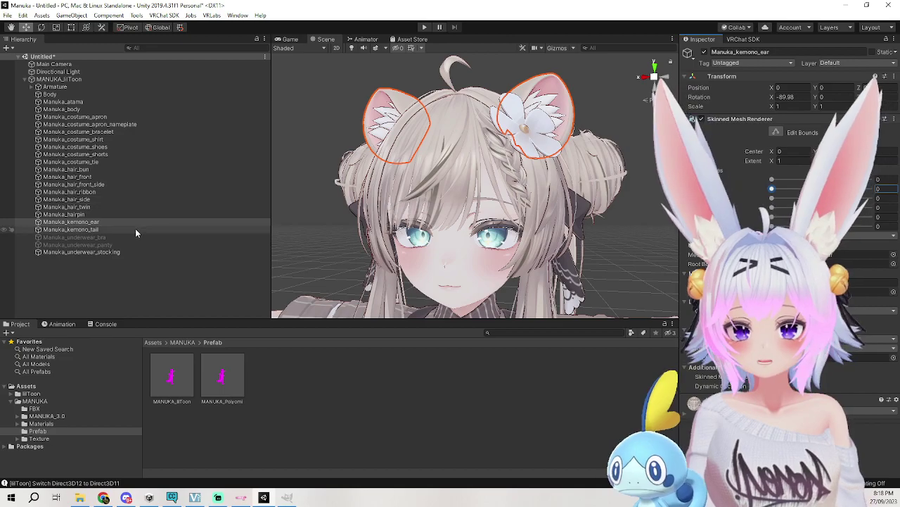
Select the Manuka_kemono_tail mesh and try out its volume_up and volume_down blend shapes, returning them to 0.
{"action": "left_click", "coordinate": [136, 230]}
{"action": "middle_click_drag", "start_coordinate": [514, 230], "coordinate": [595, 181]}
{"action": "left_click_drag", "start_coordinate": [595, 182], "coordinate": [430, 159], "text": "alt"}
{"action": "scroll", "coordinate": [562, 178], "scroll_direction": "down", "scroll_amount": 5}
{"action": "middle_click_drag", "start_coordinate": [535, 163], "coordinate": [489, 166]}
{"action": "left_click", "coordinate": [773, 180]}
{"action": "left_click_drag", "start_coordinate": [818, 182], "coordinate": [898, 200]}
{"action": "left_click", "coordinate": [773, 189]}
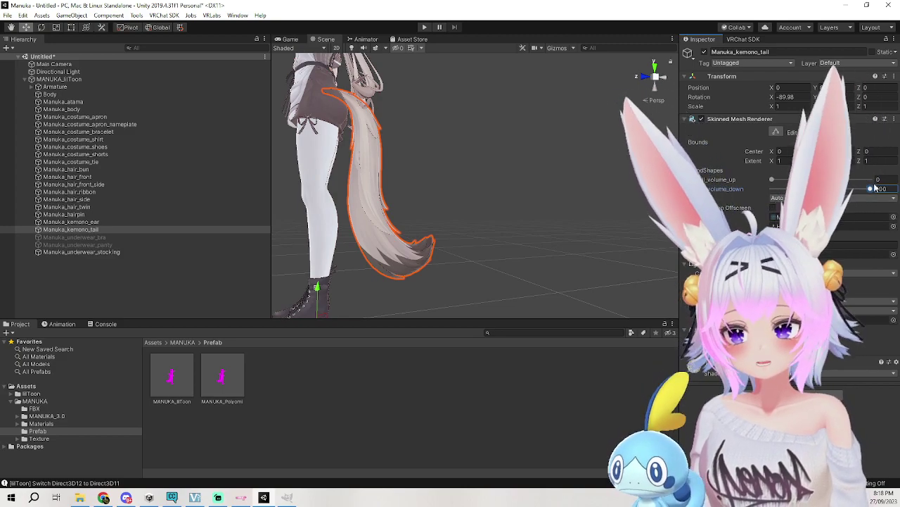
{"action": "left_click_drag", "start_coordinate": [862, 189], "coordinate": [296, 271]}
Select the Manuka_hair_bun mesh and try out its blend shapes from the front.
{"action": "middle_click_drag", "start_coordinate": [294, 177], "coordinate": [423, 230]}
{"action": "right_click_drag", "start_coordinate": [422, 230], "coordinate": [513, 215]}
{"action": "middle_click_drag", "start_coordinate": [513, 215], "coordinate": [584, 247]}
{"action": "right_click_drag", "start_coordinate": [583, 248], "coordinate": [490, 235]}
{"action": "middle_click_drag", "start_coordinate": [535, 216], "coordinate": [490, 233]}
{"action": "left_click", "coordinate": [509, 154]}
{"action": "right_click_drag", "start_coordinate": [512, 201], "coordinate": [561, 196]}
{"action": "middle_click_drag", "start_coordinate": [567, 210], "coordinate": [575, 189]}
{"action": "middle_click_drag", "start_coordinate": [487, 220], "coordinate": [520, 216]}
{"action": "mouse_move", "coordinate": [870, 179]}
{"action": "left_mouse_down"}
{"action": "mouse_move", "coordinate": [772, 180]}
{"action": "mouse_move", "coordinate": [870, 180]}
{"action": "left_mouse_up"}
{"action": "left_click_drag", "start_coordinate": [773, 189], "coordinate": [870, 189]}
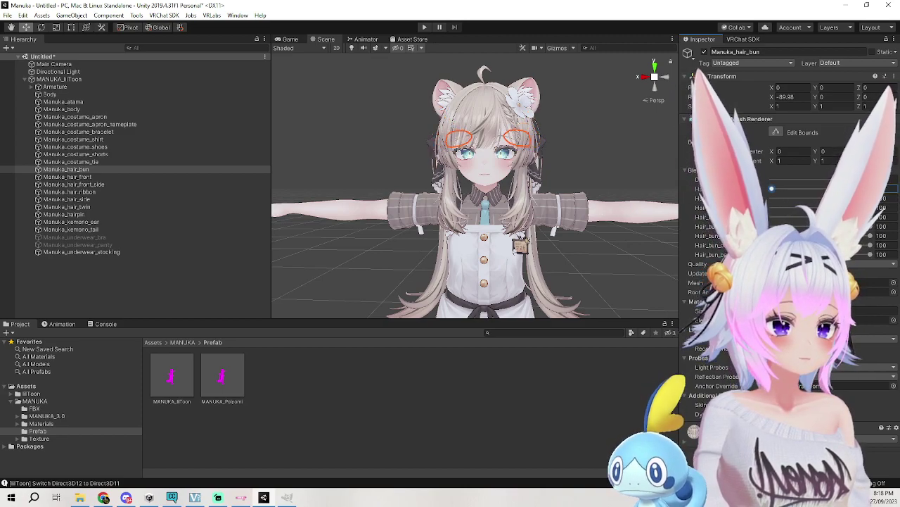
{"action": "left_click_drag", "start_coordinate": [772, 191], "coordinate": [885, 205]}
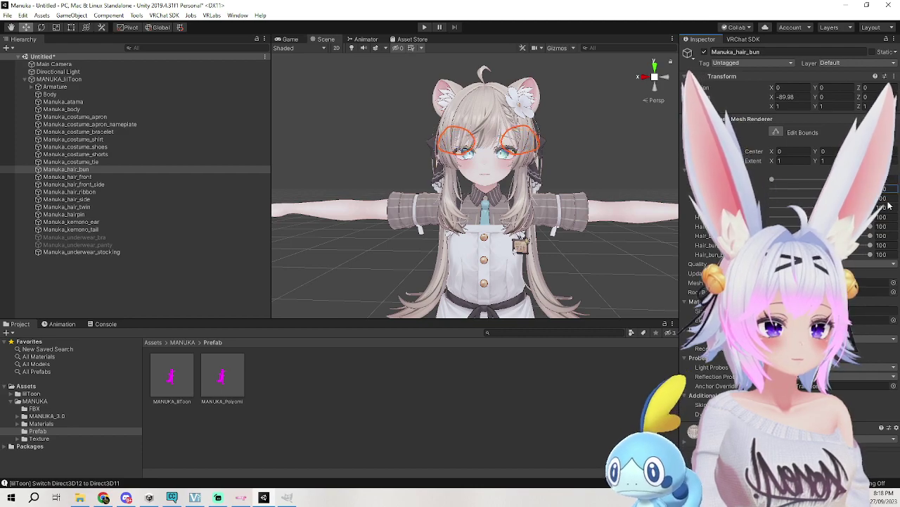
Undo and redo the hair bun blend shape changes repeatedly to compare the bun shapes, leaving the changes undone.
{"action": "key", "text": "ctrl+z"}
{"action": "key", "text": "ctrl+z"}
{"action": "key", "text": "ctrl+z"}
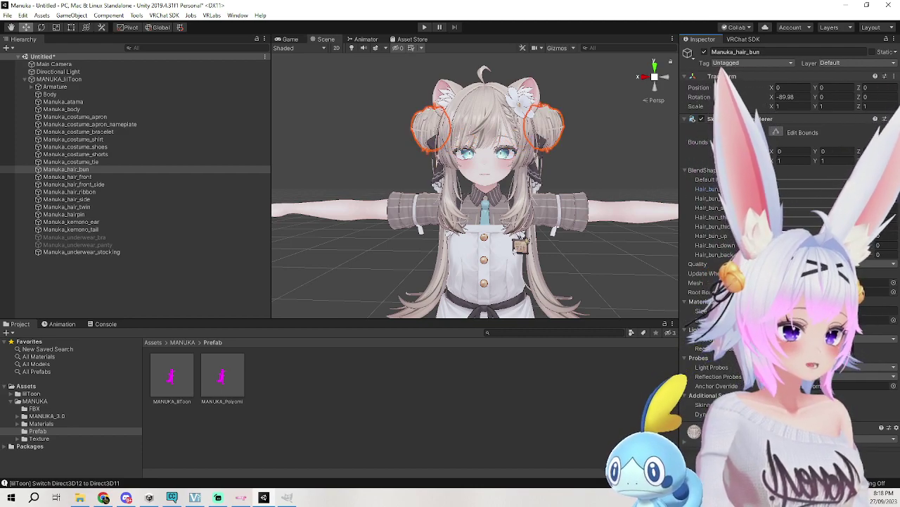
{"action": "key", "text": "ctrl+y"}
{"action": "key", "text": "ctrl+y"}
{"action": "key", "text": "ctrl+y"}
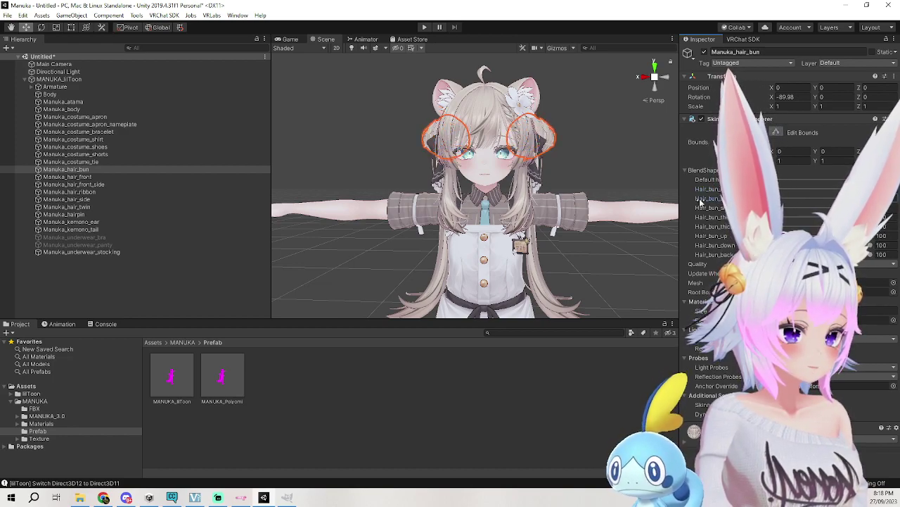
{"action": "key", "text": "ctrl+z"}
{"action": "key", "text": "ctrl+z"}
{"action": "key", "text": "ctrl+z"}
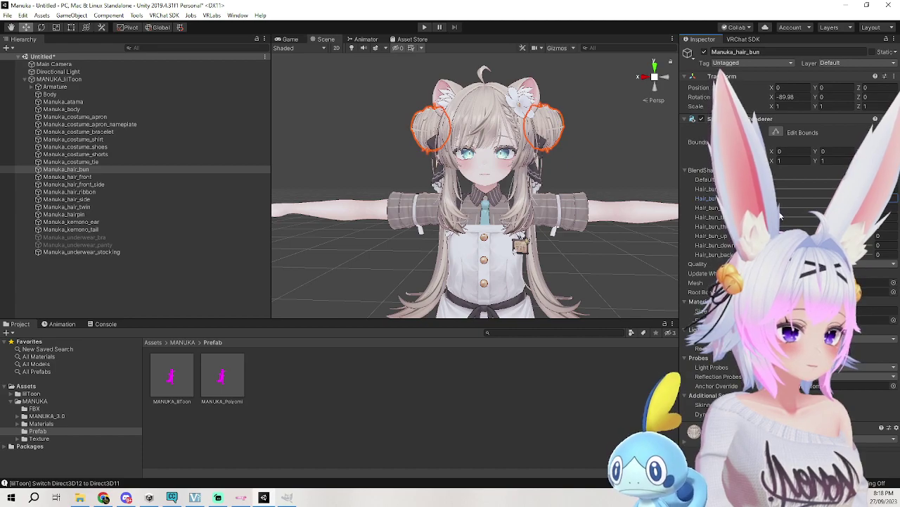
{"action": "key", "text": "ctrl+y"}
{"action": "key", "text": "ctrl+y"}
{"action": "key", "text": "ctrl+y"}
{"action": "key", "text": "ctrl+z"}
{"action": "key", "text": "ctrl+z"}
{"action": "key", "text": "ctrl+z"}
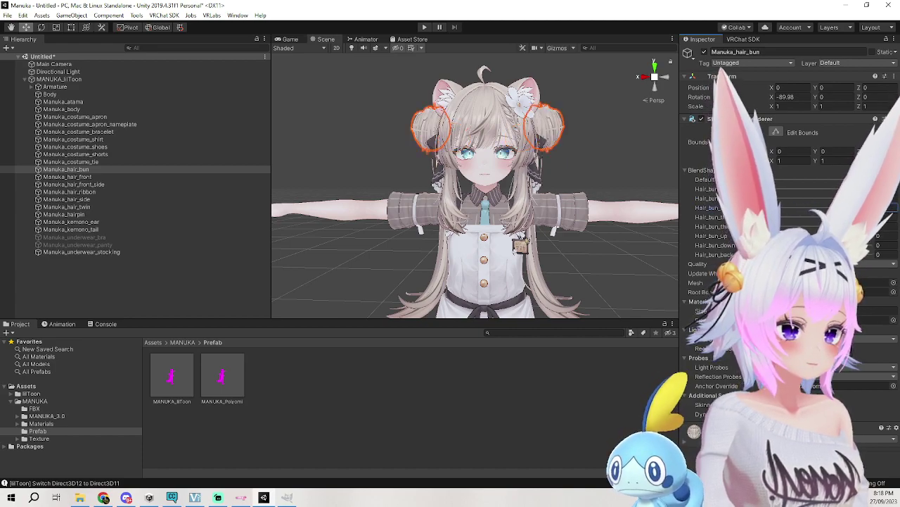
{"action": "key", "text": "ctrl+y"}
{"action": "key", "text": "ctrl+y"}
{"action": "key", "text": "ctrl+y"}
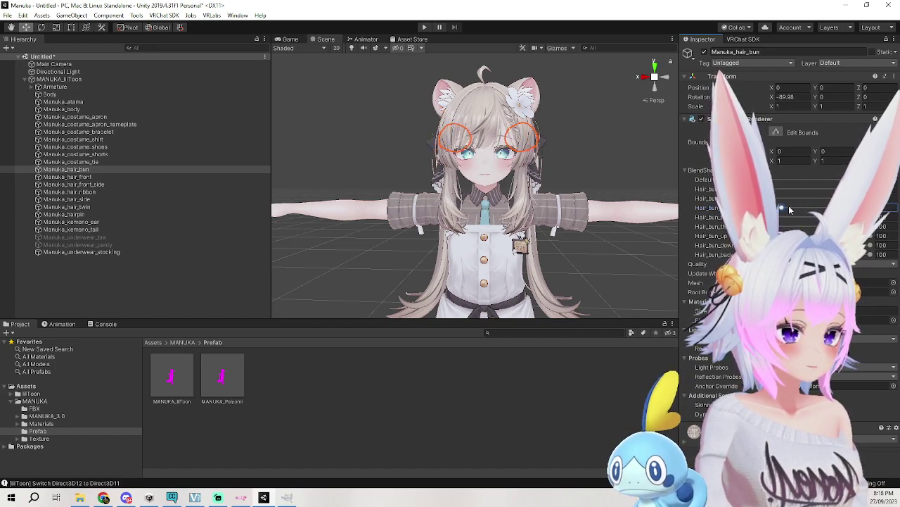
{"action": "key", "text": "ctrl+z"}
{"action": "key", "text": "ctrl+z"}
{"action": "key", "text": "ctrl+z"}
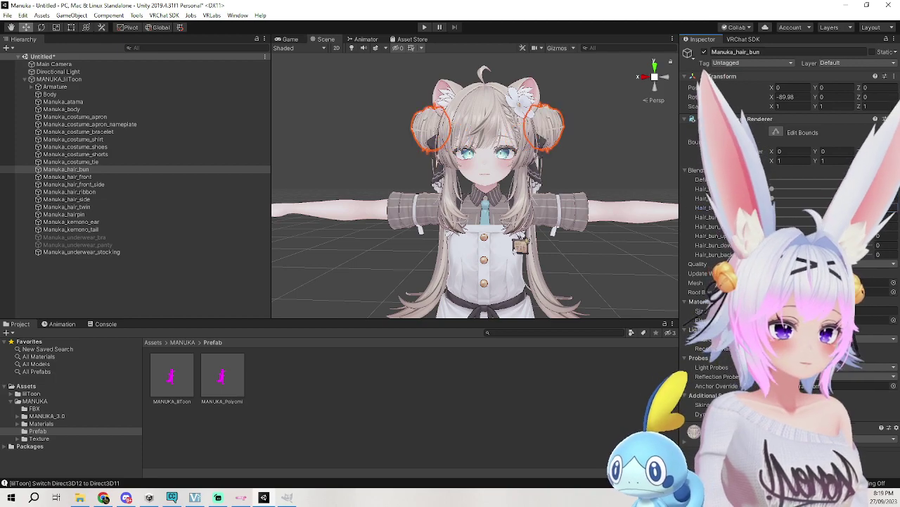
{"action": "key", "text": "ctrl+y"}
{"action": "key", "text": "ctrl+y"}
{"action": "key", "text": "ctrl+y"}
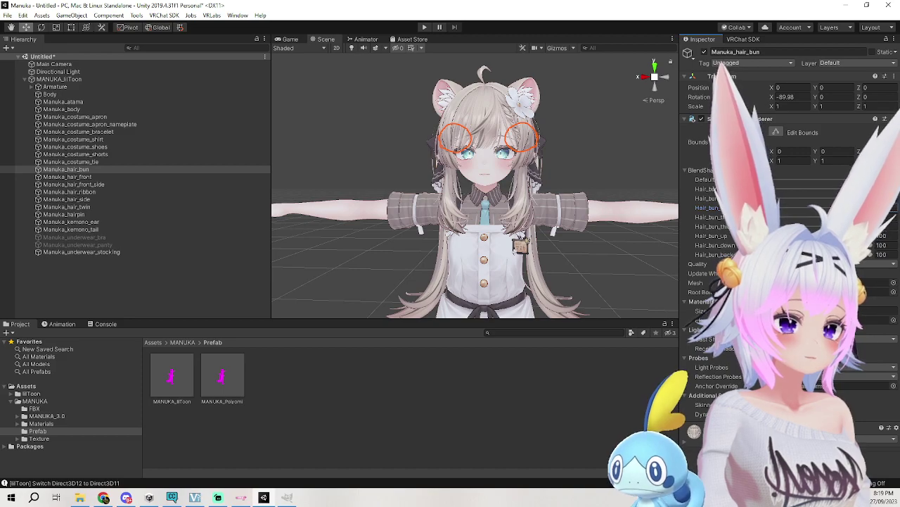
{"action": "key", "text": "ctrl+z"}
{"action": "key", "text": "ctrl+z"}
{"action": "key", "text": "ctrl+z"}
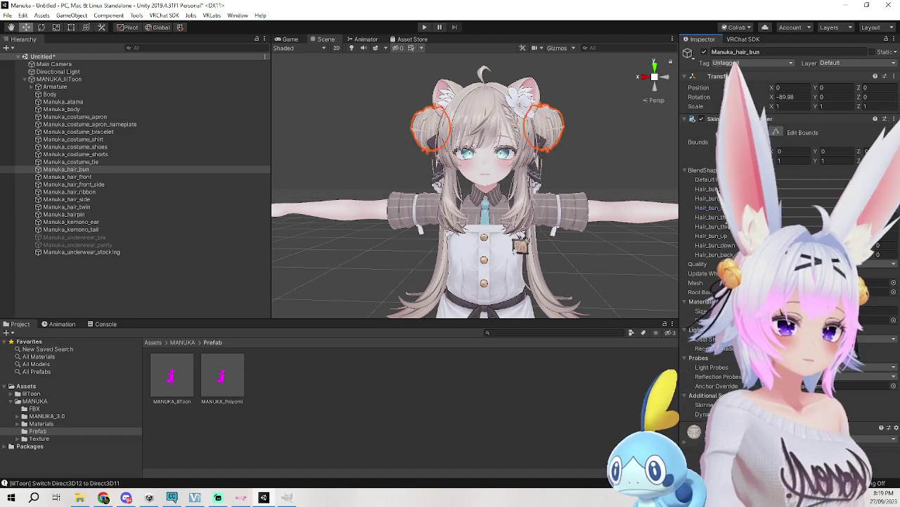
Try out the default, up and down blend shapes of the hair buns and return them to 0.
{"action": "left_click_drag", "start_coordinate": [774, 180], "coordinate": [710, 183]}
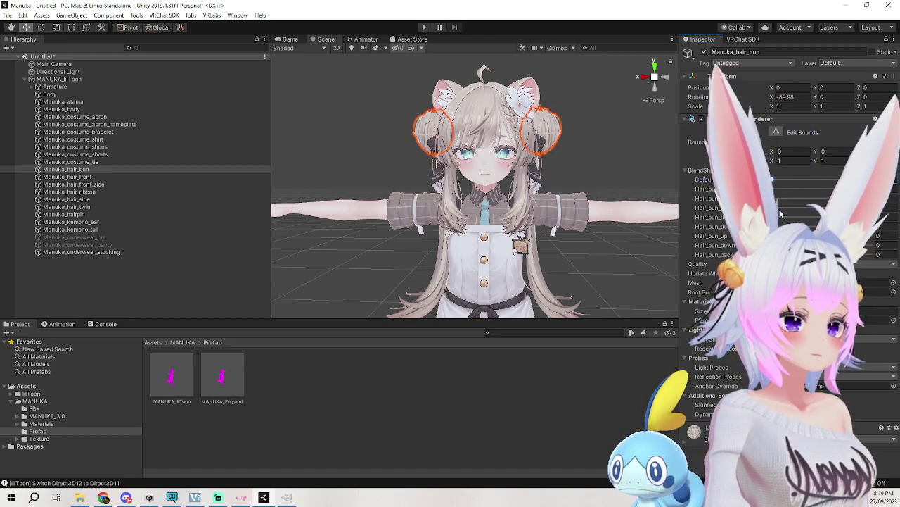
{"action": "left_click_drag", "start_coordinate": [872, 211], "coordinate": [837, 211]}
{"action": "left_click_drag", "start_coordinate": [773, 235], "coordinate": [626, 224]}
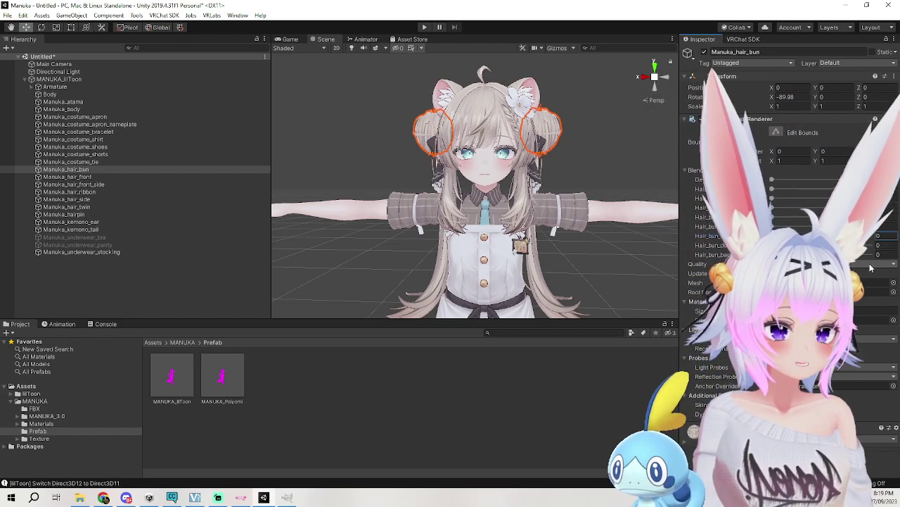
{"action": "mouse_move", "coordinate": [772, 245]}
{"action": "left_mouse_down"}
{"action": "mouse_move", "coordinate": [844, 245]}
{"action": "mouse_move", "coordinate": [767, 244]}
{"action": "left_mouse_up"}
Examine the avatar's head and hair buns from the front and the side.
{"action": "right_click_drag", "start_coordinate": [619, 199], "coordinate": [496, 199]}
{"action": "middle_click_drag", "start_coordinate": [497, 200], "coordinate": [429, 152]}
{"action": "scroll", "coordinate": [392, 196], "scroll_direction": "down", "scroll_amount": 3}
{"action": "middle_click_drag", "start_coordinate": [609, 156], "coordinate": [607, 173]}
{"action": "right_click_drag", "start_coordinate": [492, 173], "coordinate": [549, 173]}
{"action": "middle_click_drag", "start_coordinate": [549, 173], "coordinate": [589, 204]}
{"action": "mouse_move", "coordinate": [591, 208]}
{"action": "right_mouse_down"}
{"action": "mouse_move", "coordinate": [539, 216]}
{"action": "mouse_move", "coordinate": [577, 201]}
{"action": "right_mouse_up"}
{"action": "scroll", "coordinate": [572, 200], "scroll_direction": "down", "scroll_amount": 5}
{"action": "scroll", "coordinate": [534, 202], "scroll_direction": "up", "scroll_amount": 5}
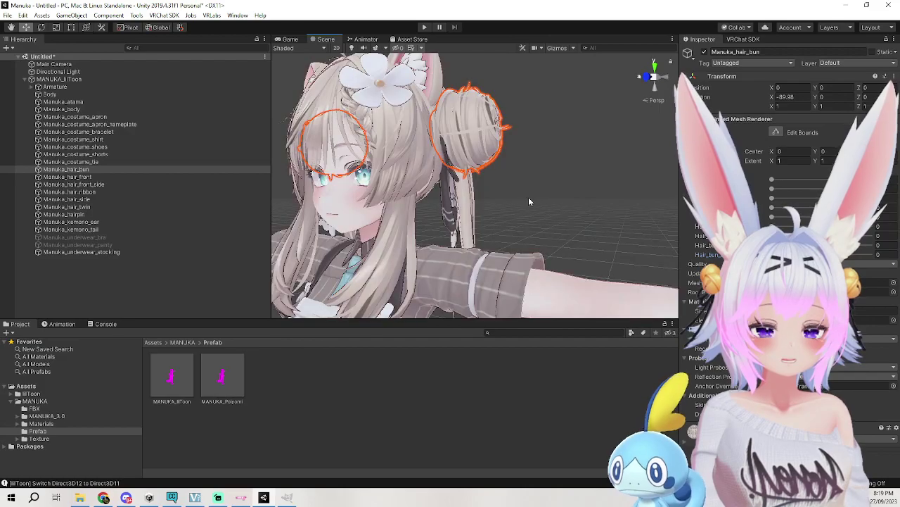
{"action": "left_click_drag", "start_coordinate": [533, 197], "coordinate": [616, 162], "text": "alt"}
Compare the avatar with and without the Manuka_hair_bun object and leave that object deactivated.
{"action": "left_click", "coordinate": [704, 52]}
{"action": "left_click", "coordinate": [704, 52]}
{"action": "scroll", "coordinate": [559, 188], "scroll_direction": "down", "scroll_amount": 5}
{"action": "scroll", "coordinate": [559, 188], "scroll_direction": "up", "scroll_amount": 5}
{"action": "left_click_drag", "start_coordinate": [560, 189], "coordinate": [597, 197], "text": "alt"}
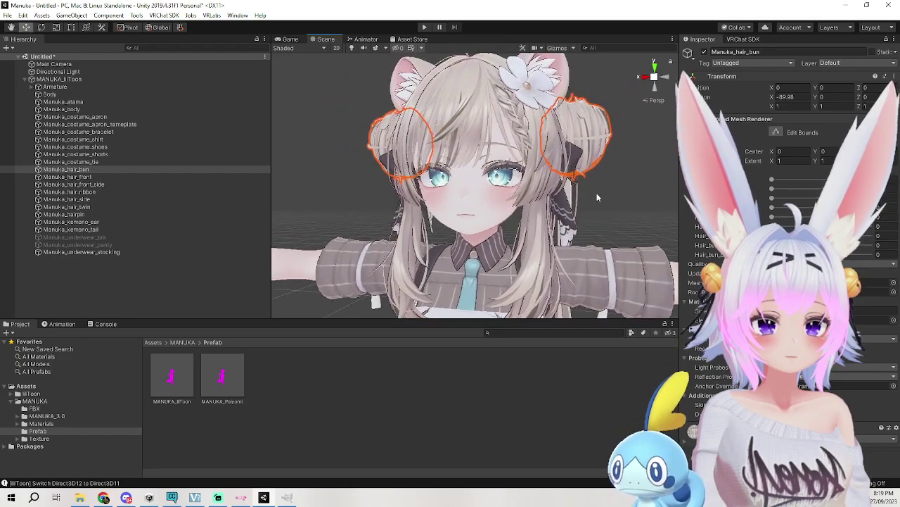
{"action": "left_click", "coordinate": [704, 52]}
{"action": "left_click_drag", "start_coordinate": [617, 163], "coordinate": [442, 145], "text": "alt"}
{"action": "middle_click_drag", "start_coordinate": [441, 145], "coordinate": [337, 154]}
{"action": "left_click_drag", "start_coordinate": [337, 155], "coordinate": [315, 178], "text": "alt"}
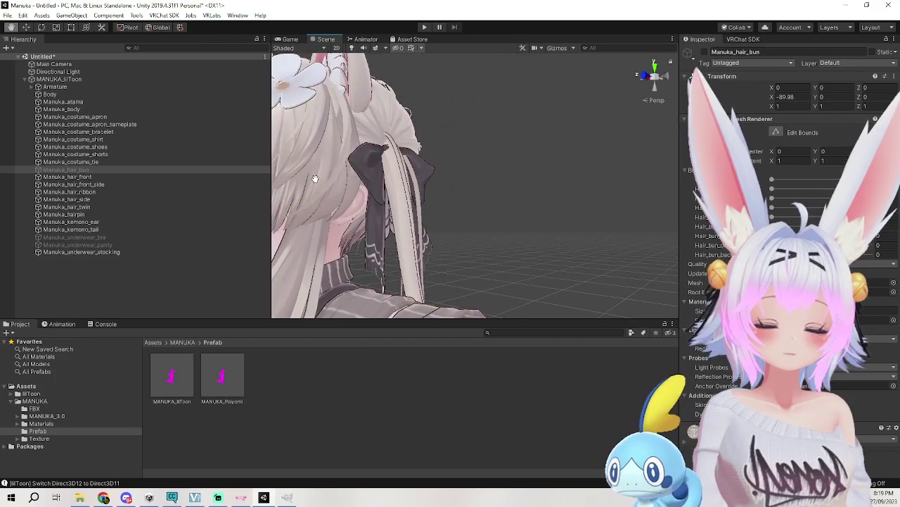
Deactivate the Manuka_kemono_ear and Manuka_hair_twin objects.
{"action": "left_click", "coordinate": [345, 79]}
{"action": "left_click", "coordinate": [392, 163]}
{"action": "left_click", "coordinate": [344, 77]}
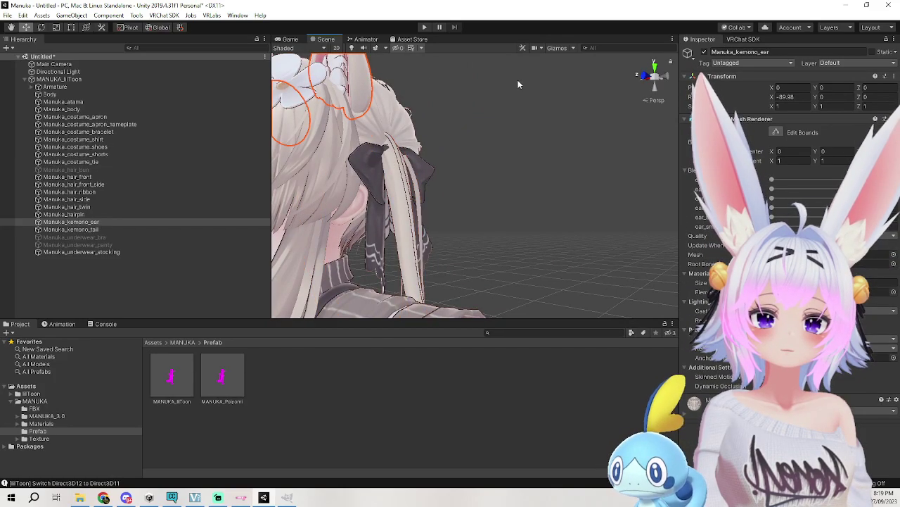
{"action": "left_click", "coordinate": [704, 52]}
{"action": "left_click", "coordinate": [385, 181]}
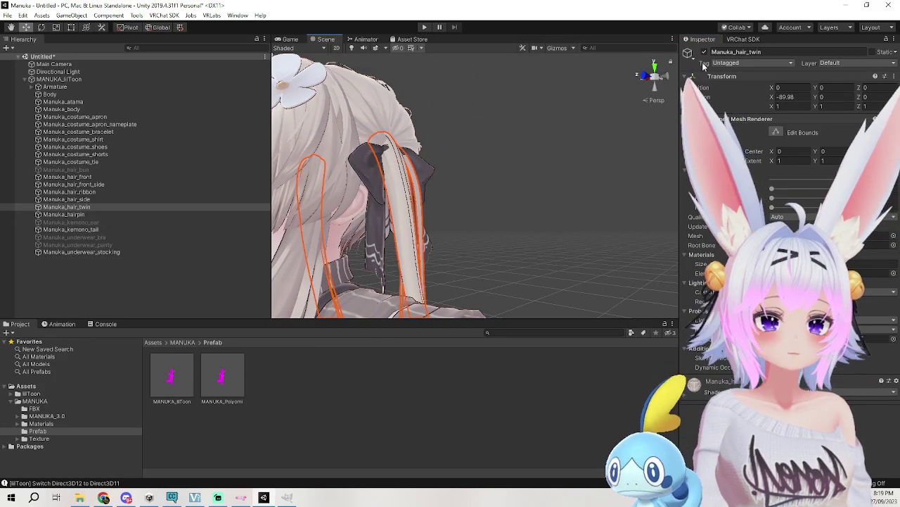
{"action": "left_click", "coordinate": [706, 53]}
Deactivate the Manuka_hair_ribbon object at the back of the avatar's head.
{"action": "middle_click_drag", "start_coordinate": [345, 235], "coordinate": [421, 225]}
{"action": "scroll", "coordinate": [422, 224], "scroll_direction": "down", "scroll_amount": 6}
{"action": "scroll", "coordinate": [423, 222], "scroll_direction": "up", "scroll_amount": 6}
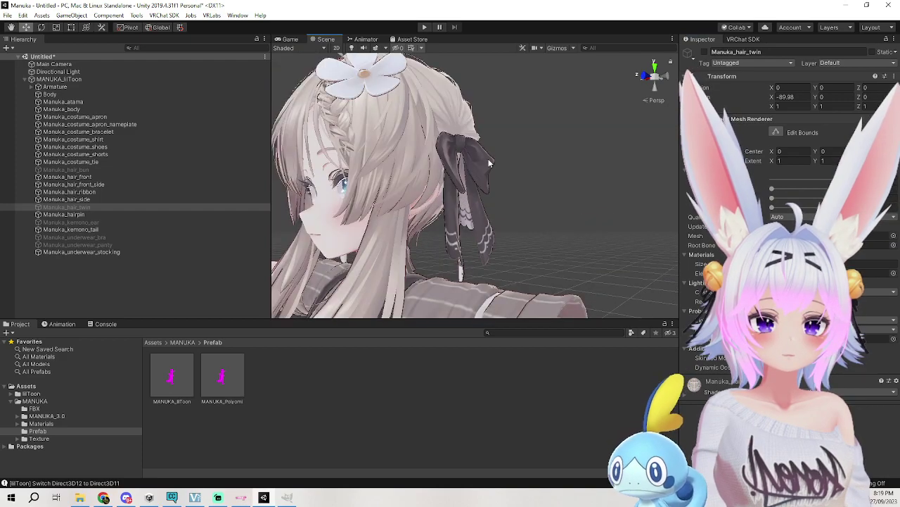
{"action": "left_click", "coordinate": [499, 161]}
{"action": "left_click", "coordinate": [468, 158]}
{"action": "left_click", "coordinate": [704, 52]}
Deactivate the Manuka_hair_side object to remove the long side strands.
{"action": "mouse_move", "coordinate": [485, 186]}
{"action": "left_mouse_down", "text": "alt"}
{"action": "mouse_move", "coordinate": [443, 188]}
{"action": "mouse_move", "coordinate": [495, 201]}
{"action": "left_mouse_up", "text": "alt"}
{"action": "scroll", "coordinate": [495, 202], "scroll_direction": "down", "scroll_amount": 10}
{"action": "scroll", "coordinate": [496, 201], "scroll_direction": "up", "scroll_amount": 4}
{"action": "middle_click_drag", "start_coordinate": [495, 202], "coordinate": [600, 219]}
{"action": "scroll", "coordinate": [463, 217], "scroll_direction": "up", "scroll_amount": 7}
{"action": "middle_click_drag", "start_coordinate": [457, 227], "coordinate": [534, 208]}
{"action": "left_click_drag", "start_coordinate": [534, 208], "coordinate": [350, 168], "text": "alt"}
{"action": "left_click", "coordinate": [402, 164]}
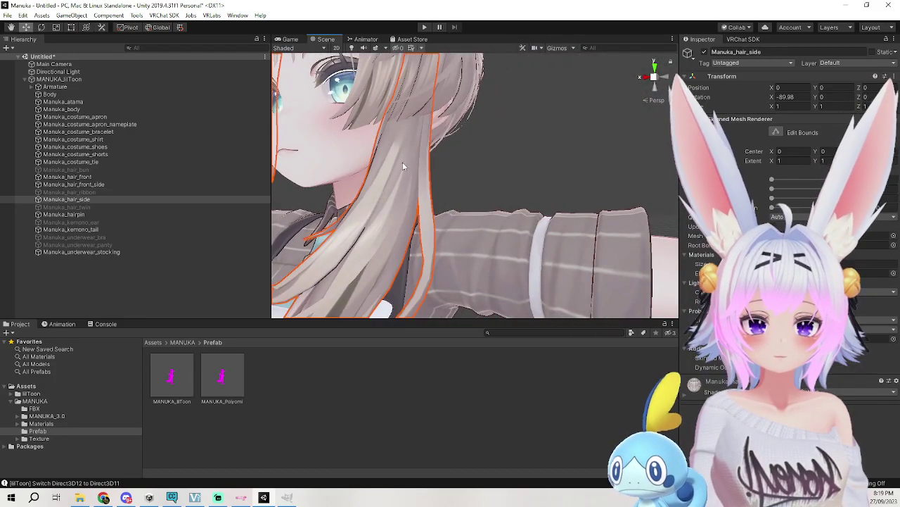
{"action": "left_click", "coordinate": [703, 53]}
{"action": "scroll", "coordinate": [492, 204], "scroll_direction": "down", "scroll_amount": 5}
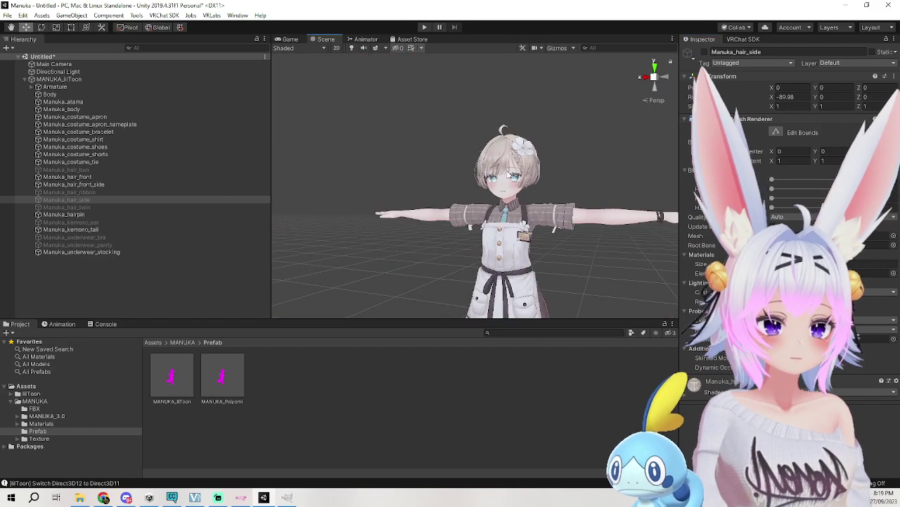
Examine the avatar's short hair from the side and the back, and select the Manuka_atama head mesh.
{"action": "scroll", "coordinate": [534, 206], "scroll_direction": "up", "scroll_amount": 5}
{"action": "right_click_drag", "start_coordinate": [534, 207], "coordinate": [626, 200]}
{"action": "middle_click_drag", "start_coordinate": [535, 197], "coordinate": [615, 187]}
{"action": "right_click_drag", "start_coordinate": [535, 191], "coordinate": [445, 194]}
{"action": "left_click_drag", "start_coordinate": [445, 193], "coordinate": [577, 139], "text": "alt"}
{"action": "middle_click_drag", "start_coordinate": [576, 139], "coordinate": [542, 184]}
{"action": "left_click", "coordinate": [578, 173]}
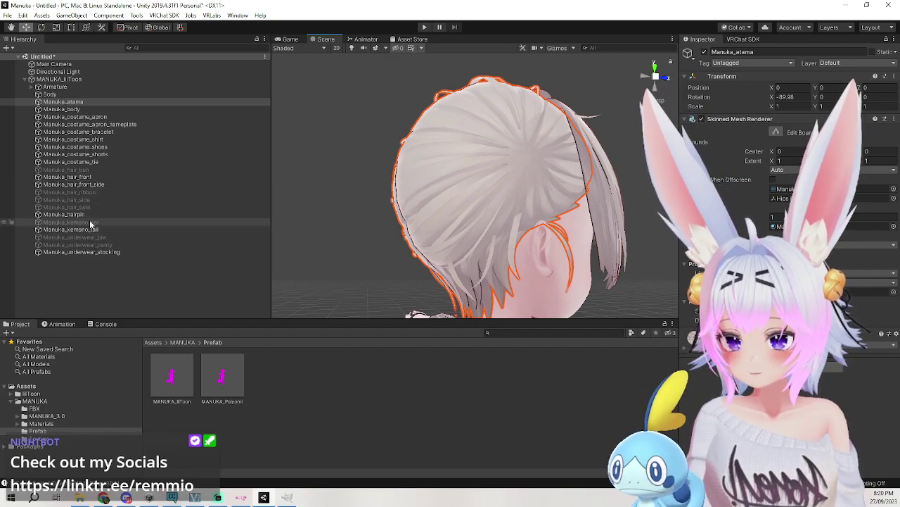
Compare the head with and without Manuka_hair_twin and Manuka_hair_bun, leaving both deactivated.
{"action": "left_click", "coordinate": [114, 201]}
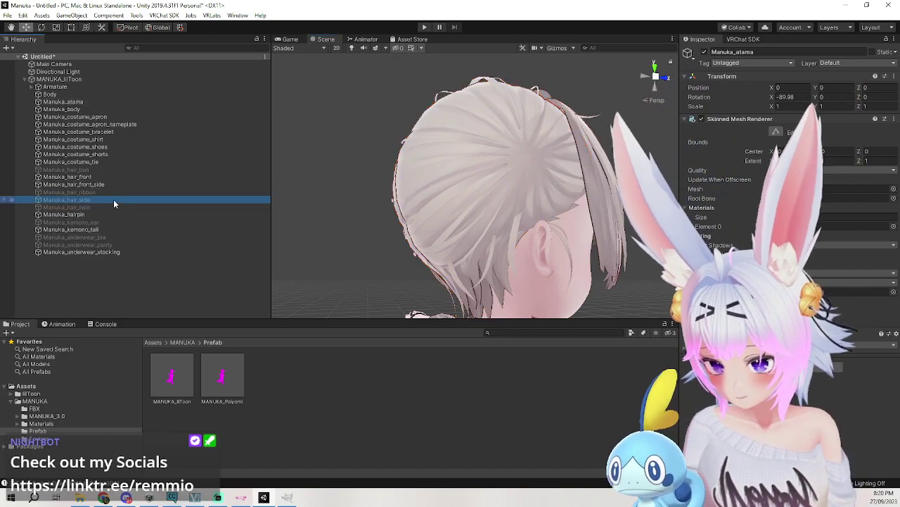
{"action": "left_click", "coordinate": [113, 207]}
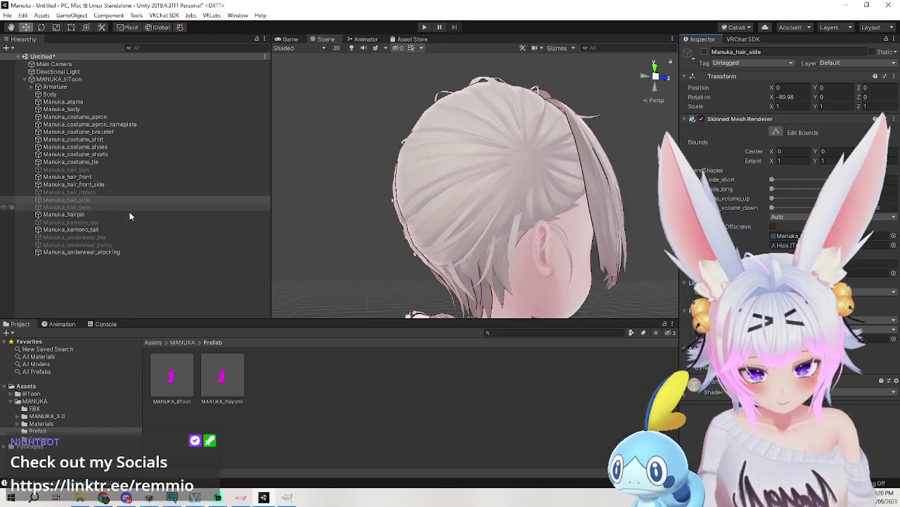
{"action": "left_click", "coordinate": [705, 53]}
{"action": "left_click", "coordinate": [705, 52]}
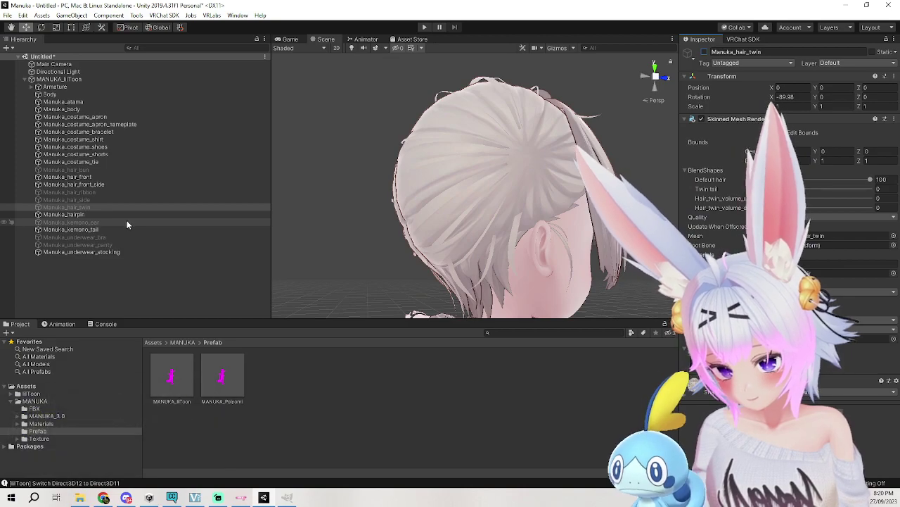
{"action": "left_click", "coordinate": [100, 169]}
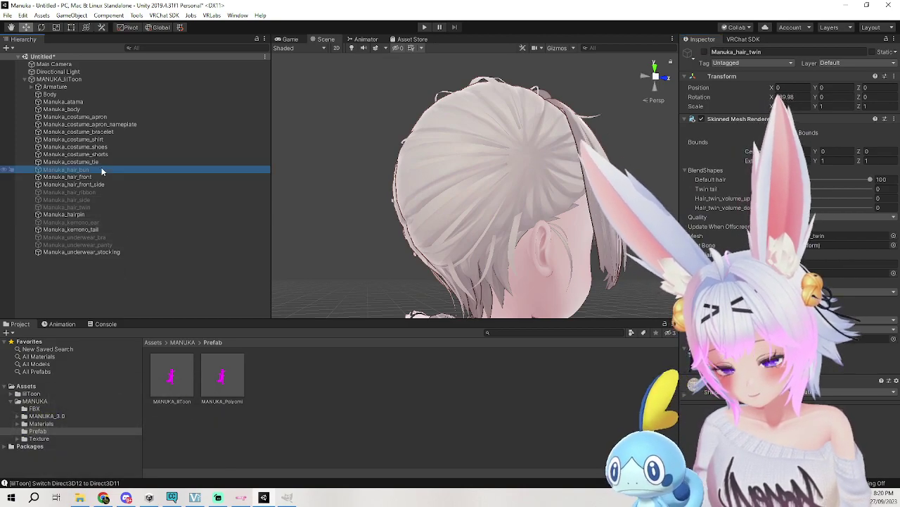
{"action": "left_click", "coordinate": [705, 52]}
{"action": "left_click", "coordinate": [705, 52]}
Compare the head with and without the bun, ribbon, side hair, twin tails and kemono ears together, leaving all five deactivated.
{"action": "left_click_drag", "start_coordinate": [370, 172], "coordinate": [574, 206], "text": "alt"}
{"action": "middle_click_drag", "start_coordinate": [575, 205], "coordinate": [608, 201]}
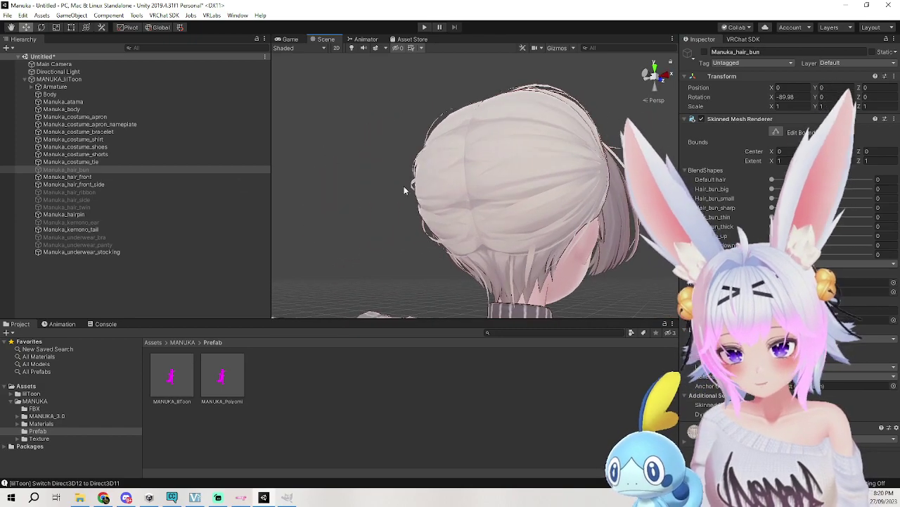
{"action": "left_click", "coordinate": [98, 193], "text": "ctrl"}
{"action": "left_click", "coordinate": [93, 199], "text": "ctrl"}
{"action": "left_click", "coordinate": [100, 207], "text": "ctrl"}
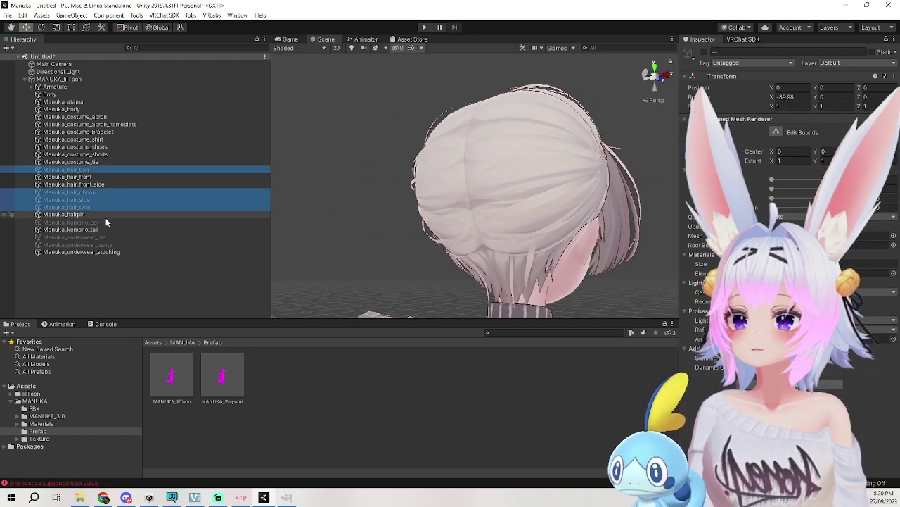
{"action": "left_click", "coordinate": [108, 221], "text": "ctrl"}
{"action": "left_click", "coordinate": [705, 52]}
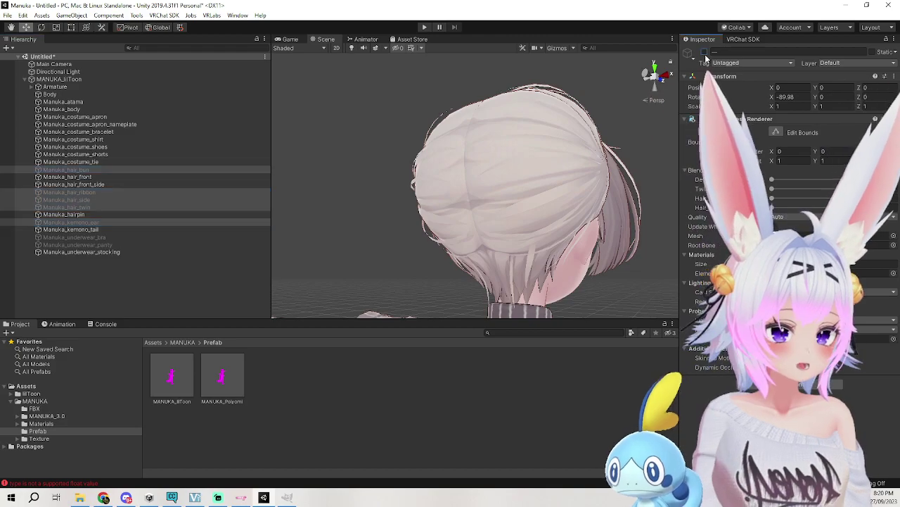
{"action": "left_click", "coordinate": [705, 52]}
Compare the avatar with and without the Manuka_hair_front_side object, leaving it active.
{"action": "left_click_drag", "start_coordinate": [519, 180], "coordinate": [346, 175], "text": "alt"}
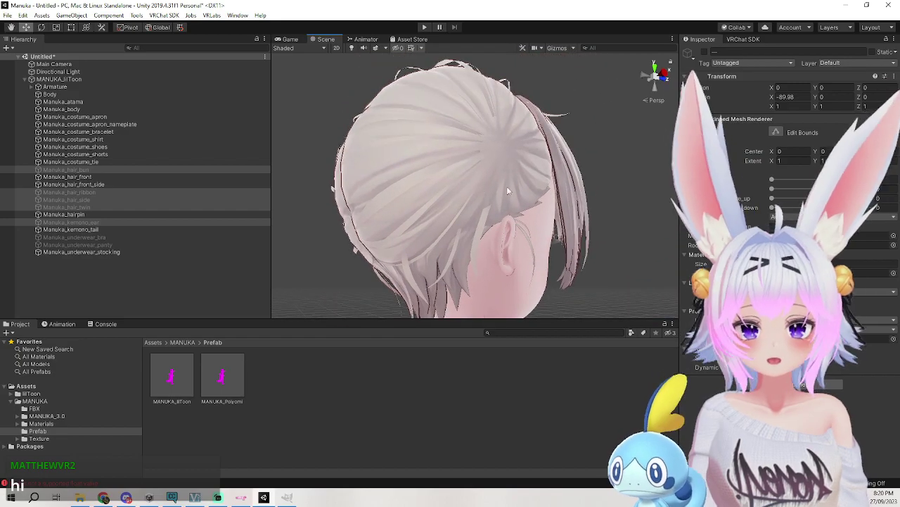
{"action": "left_click_drag", "start_coordinate": [500, 194], "coordinate": [445, 191], "text": "alt"}
{"action": "left_click", "coordinate": [445, 190]}
{"action": "left_click", "coordinate": [704, 53]}
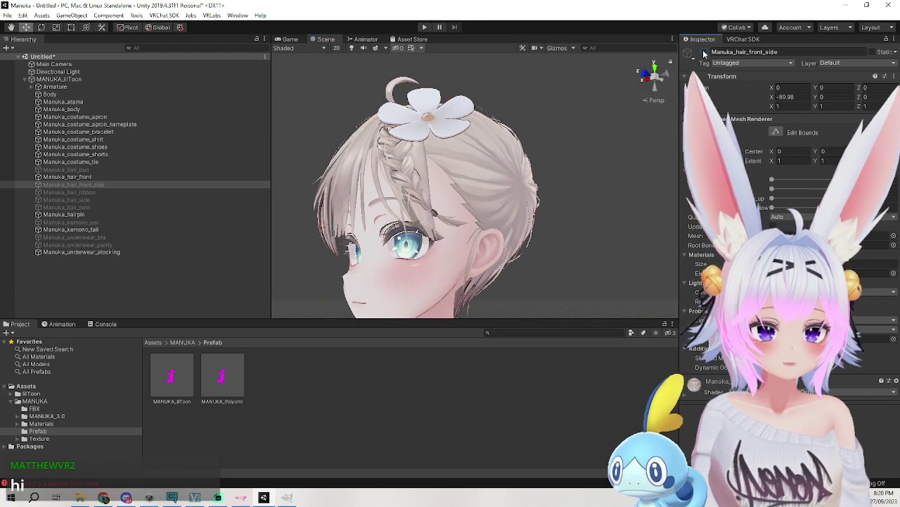
{"action": "left_click", "coordinate": [704, 53]}
Examine the avatar's short hairstyle from the front, both up close and from a distance.
{"action": "left_click_drag", "start_coordinate": [478, 228], "coordinate": [521, 259], "text": "alt"}
{"action": "scroll", "coordinate": [506, 282], "scroll_direction": "down", "scroll_amount": 8}
{"action": "scroll", "coordinate": [508, 270], "scroll_direction": "up", "scroll_amount": 8}
{"action": "left_click", "coordinate": [589, 202]}
{"action": "mouse_move", "coordinate": [589, 201]}
{"action": "right_mouse_down"}
{"action": "mouse_move", "coordinate": [537, 231]}
{"action": "mouse_move", "coordinate": [576, 198]}
{"action": "right_mouse_up"}
{"action": "scroll", "coordinate": [577, 199], "scroll_direction": "down", "scroll_amount": 10}
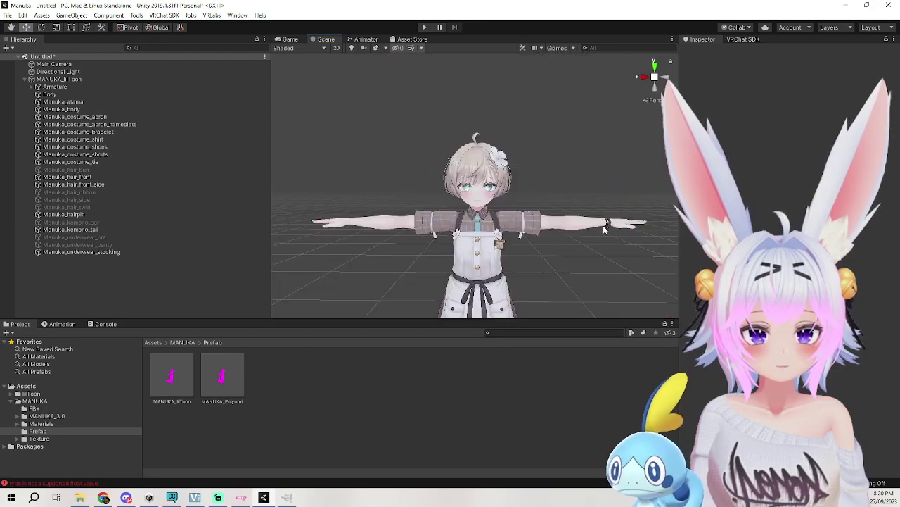
{"action": "scroll", "coordinate": [582, 202], "scroll_direction": "up", "scroll_amount": 10}
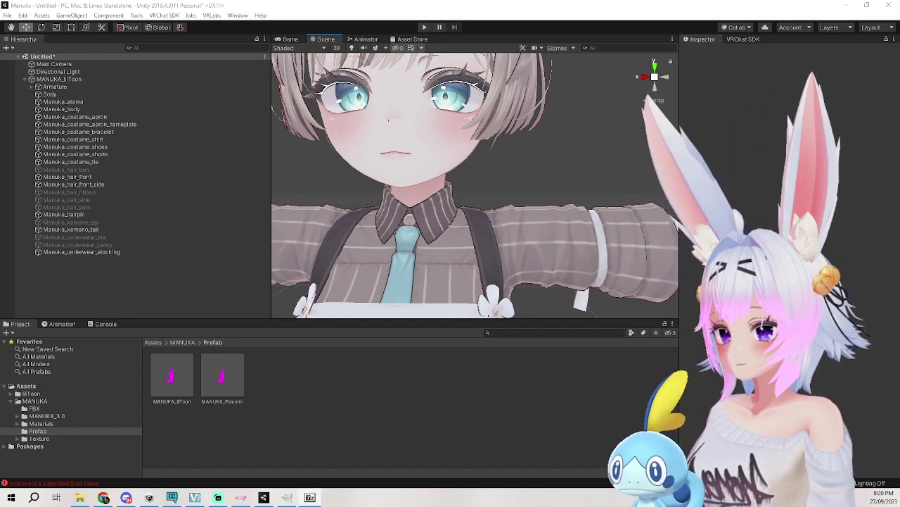
Switch to the Manuka_hair texture in GIMP, preview the black hair layer, hide it again, and show the White layer.
{"action": "key", "text": "alt+Tab"}
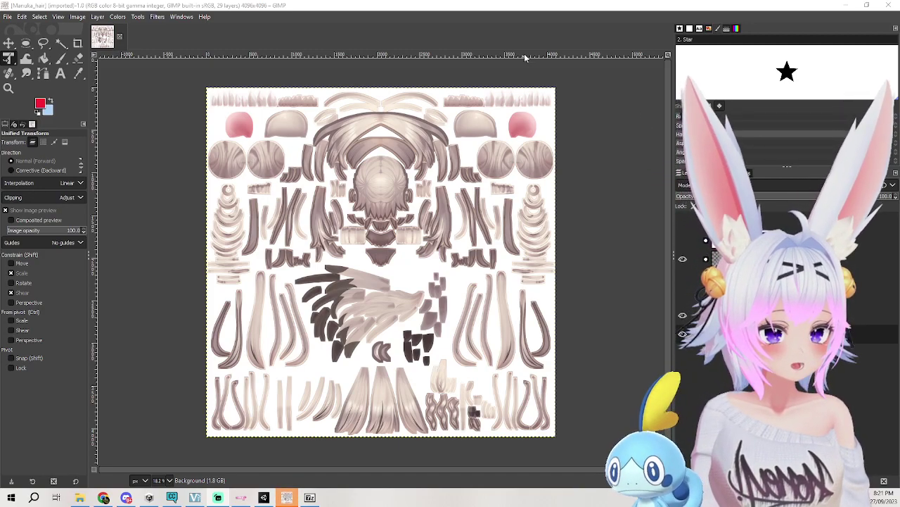
{"action": "left_click", "coordinate": [683, 278]}
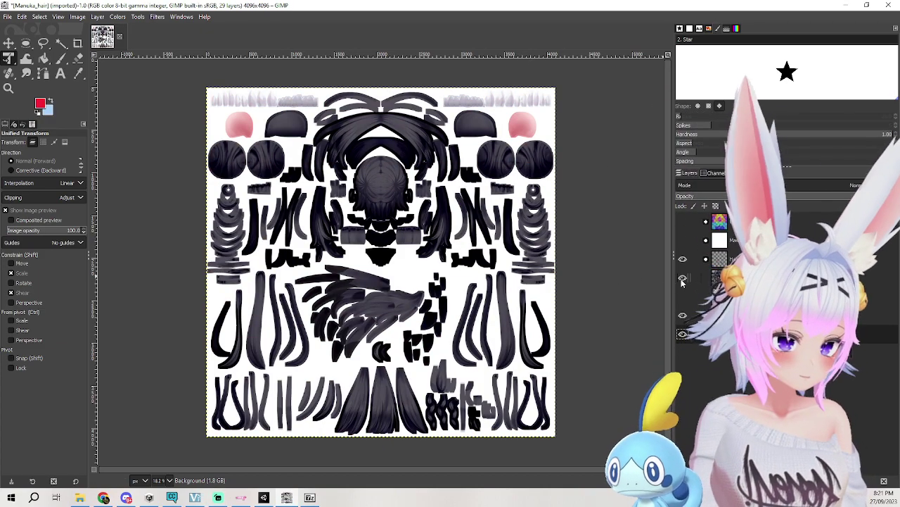
{"action": "left_click", "coordinate": [682, 280]}
{"action": "left_click", "coordinate": [679, 298]}
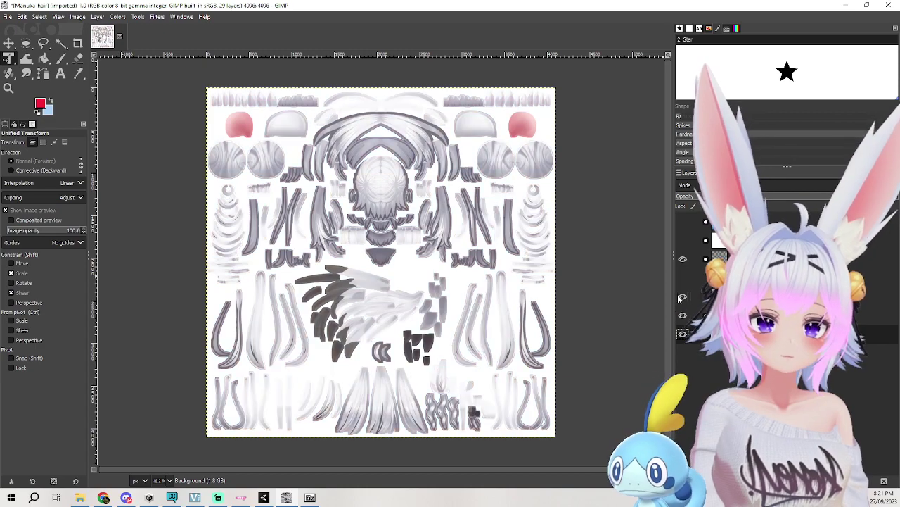
{"action": "left_click", "coordinate": [679, 297]}
{"action": "left_click", "coordinate": [678, 298]}
{"action": "left_click", "coordinate": [679, 299]}
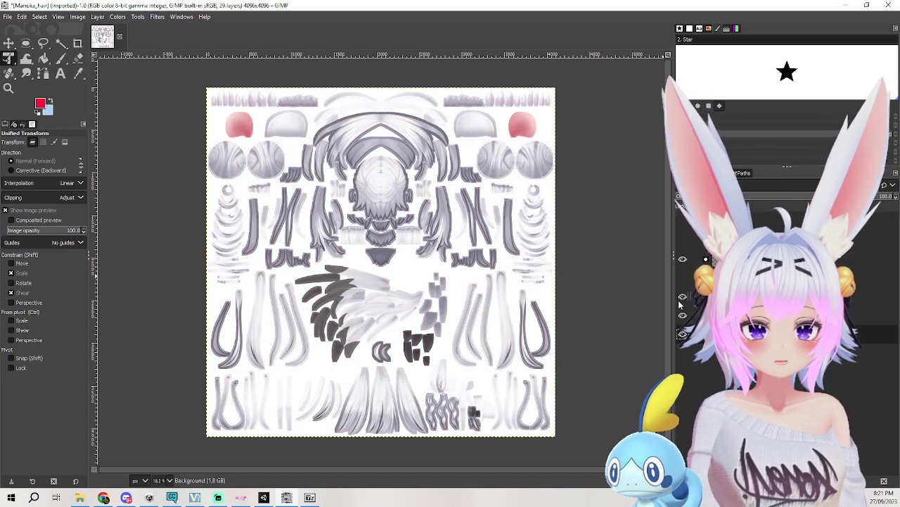
Compare the texture with and without the layer below White and the black hair layer, leaving the black one hidden.
{"action": "left_click", "coordinate": [681, 316]}
{"action": "left_click", "coordinate": [681, 316]}
{"action": "left_click", "coordinate": [681, 316]}
{"action": "left_click", "coordinate": [681, 316]}
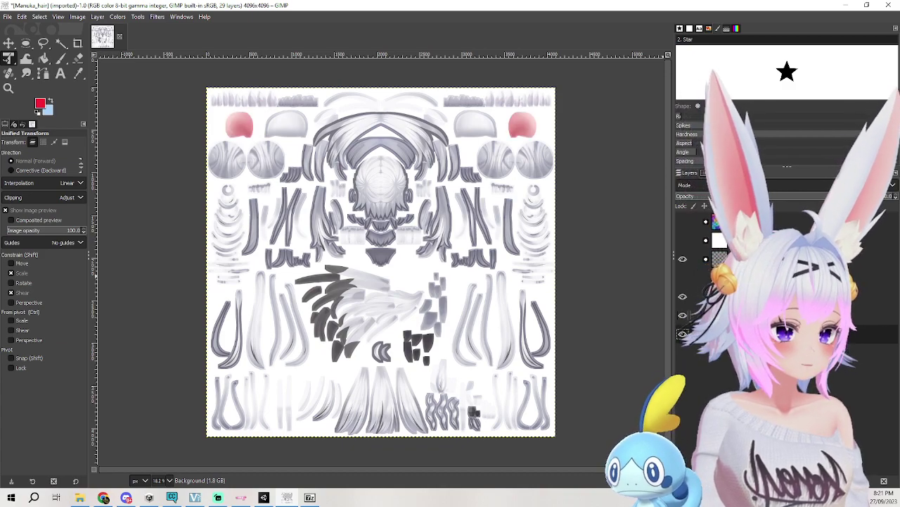
{"action": "left_click", "coordinate": [682, 278]}
{"action": "left_click", "coordinate": [683, 278]}
{"action": "left_click", "coordinate": [683, 278]}
Compare the hair texture with and without the layer of dark tail and ear tips, leaving that layer hidden.
{"action": "left_click", "coordinate": [682, 259]}
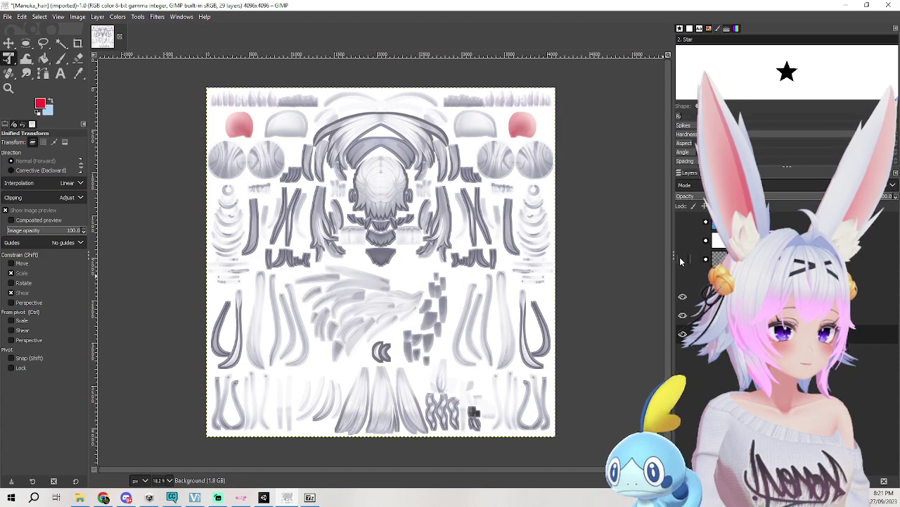
{"action": "left_click", "coordinate": [681, 259]}
{"action": "left_click", "coordinate": [681, 259]}
{"action": "left_click", "coordinate": [681, 260]}
{"action": "left_click", "coordinate": [681, 260]}
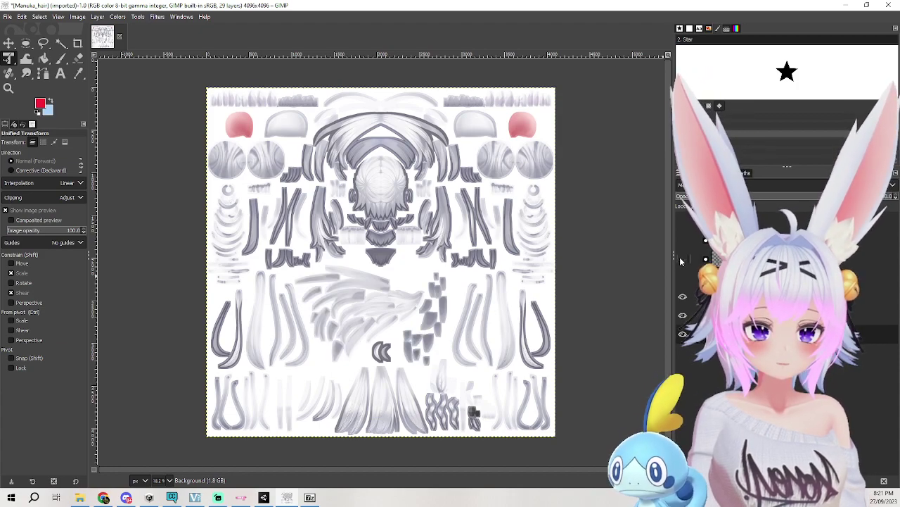
{"action": "left_click", "coordinate": [681, 260]}
{"action": "left_click", "coordinate": [681, 259]}
{"action": "left_click", "coordinate": [681, 260]}
{"action": "left_click", "coordinate": [681, 260]}
{"action": "left_click", "coordinate": [681, 259]}
{"action": "left_click", "coordinate": [681, 260]}
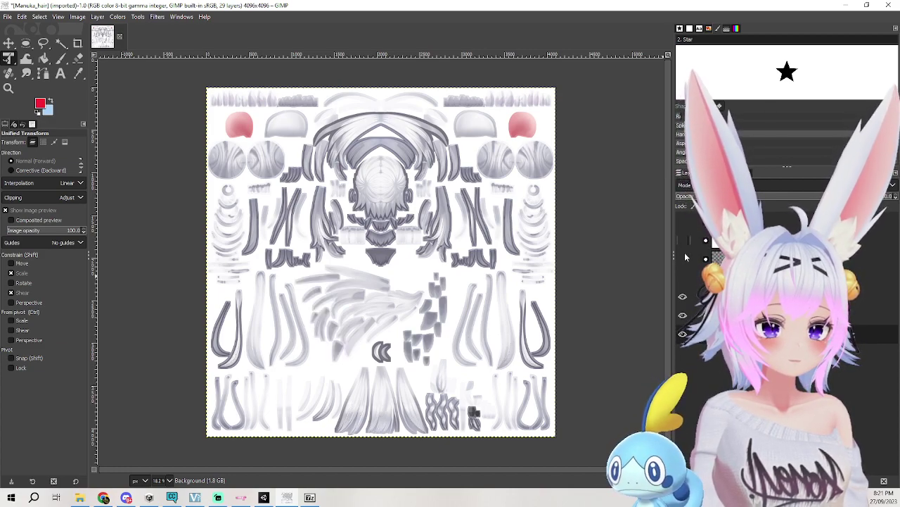
{"action": "left_click", "coordinate": [682, 260]}
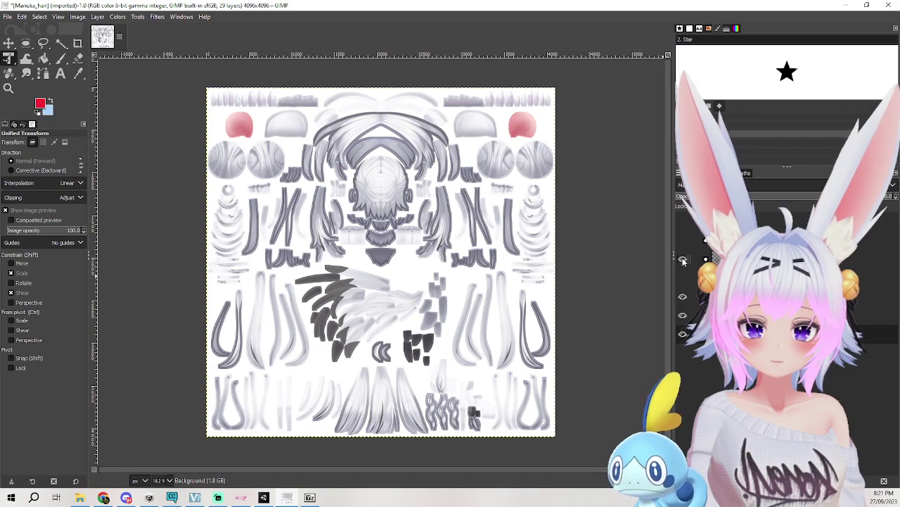
{"action": "left_click", "coordinate": [682, 260]}
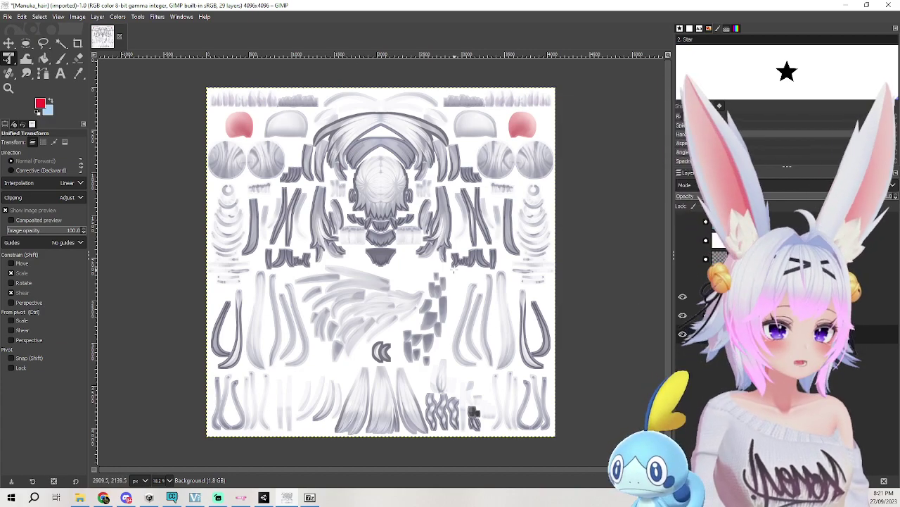
{"action": "scroll", "coordinate": [388, 219], "scroll_direction": "up", "scroll_amount": 5, "text": "ctrl"}
{"action": "scroll", "coordinate": [388, 219], "scroll_direction": "down", "scroll_amount": 6, "text": "ctrl"}
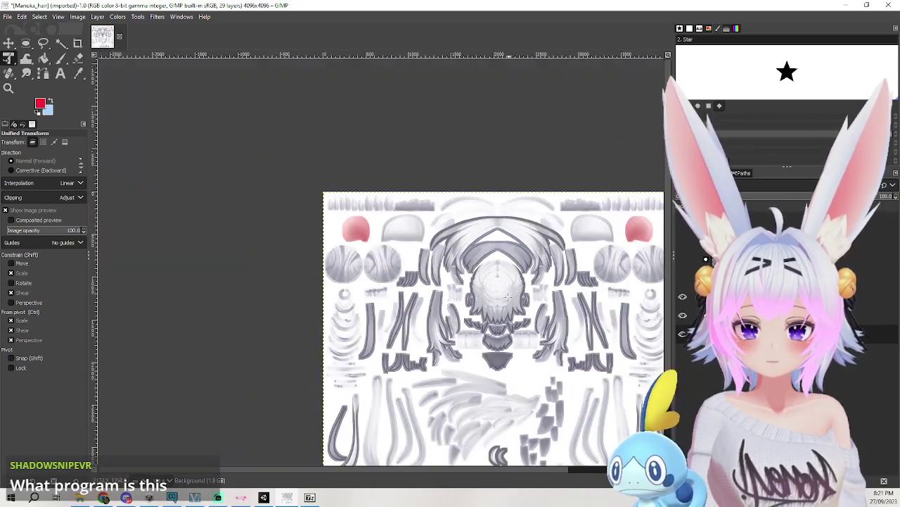
{"action": "middle_click_drag", "start_coordinate": [513, 271], "coordinate": [406, 163]}
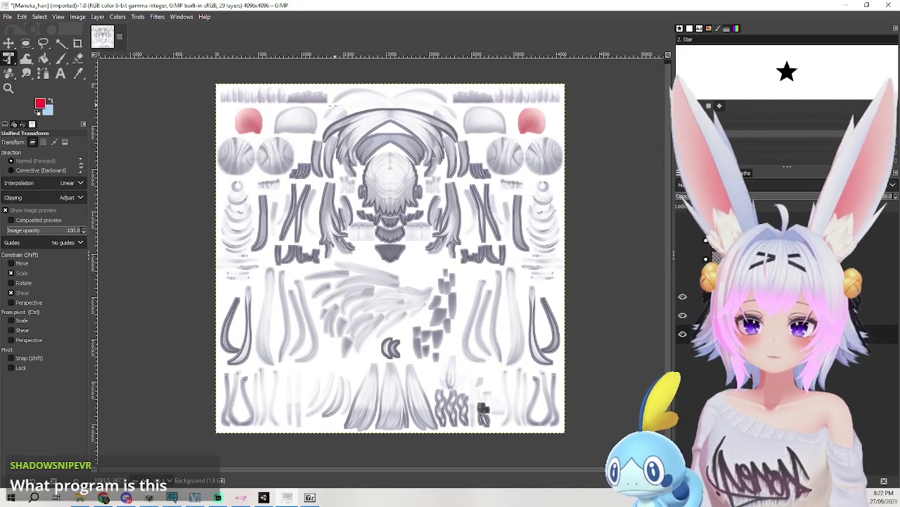
{"action": "left_click", "coordinate": [118, 17]}
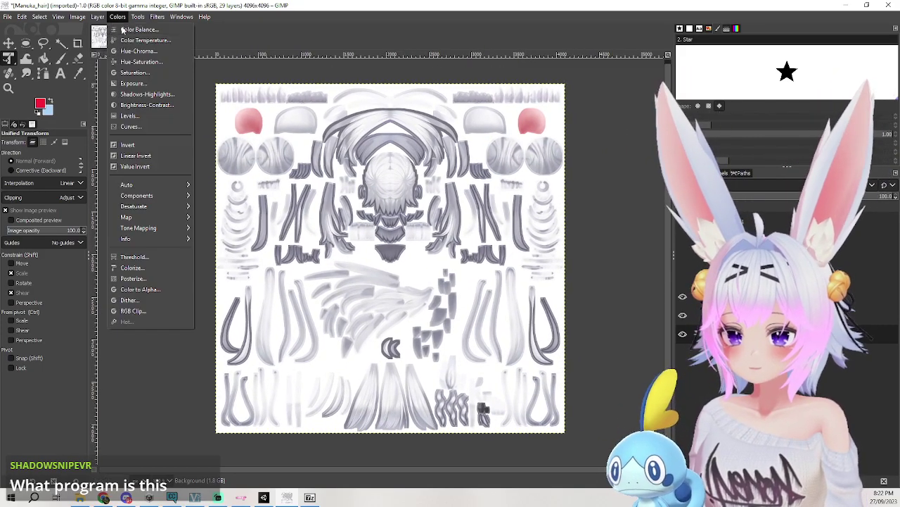
{"action": "left_click", "coordinate": [141, 266]}
{"action": "left_click", "coordinate": [581, 248]}
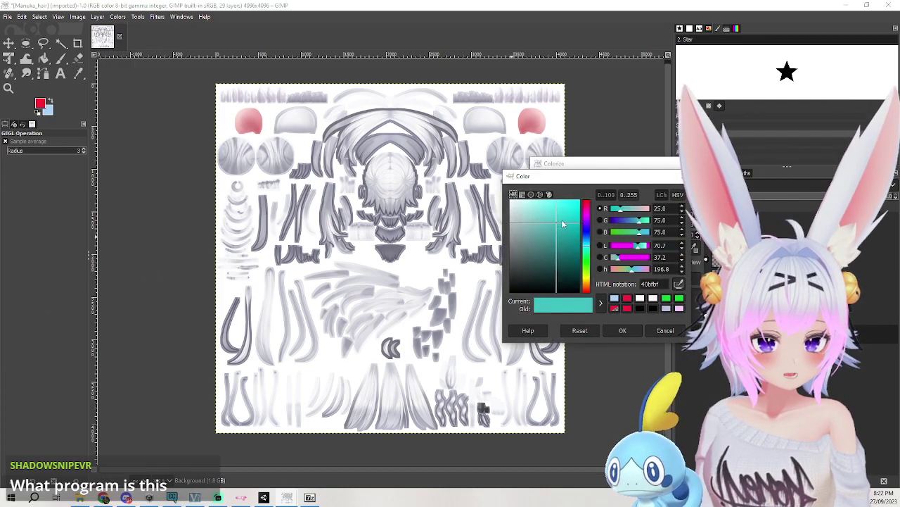
{"action": "left_click", "coordinate": [587, 237]}
{"action": "left_click_drag", "start_coordinate": [570, 232], "coordinate": [562, 200]}
{"action": "left_click", "coordinate": [671, 329]}
{"action": "left_click", "coordinate": [681, 275]}
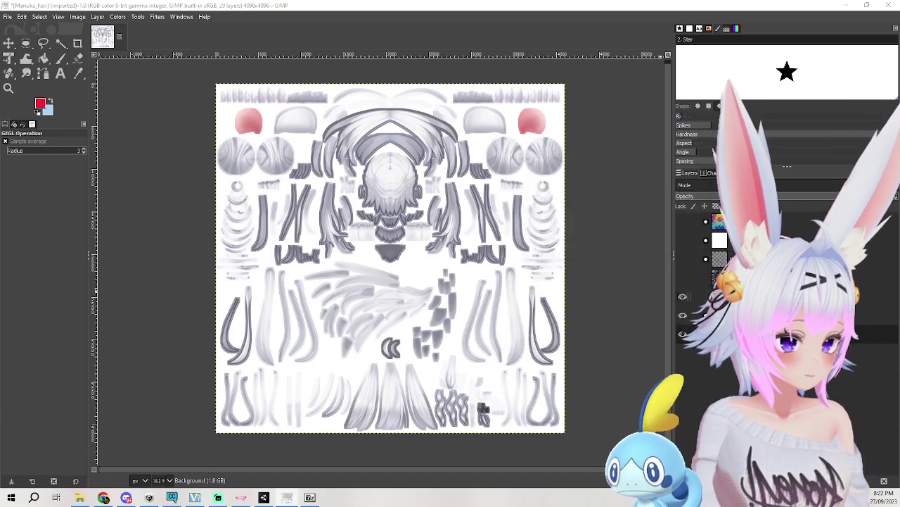
Colorize the White hair layer a pale periwinkle blue, with saturation about 0.728 and lightness about 0.777.
{"action": "left_click", "coordinate": [118, 16]}
{"action": "left_click", "coordinate": [141, 287]}
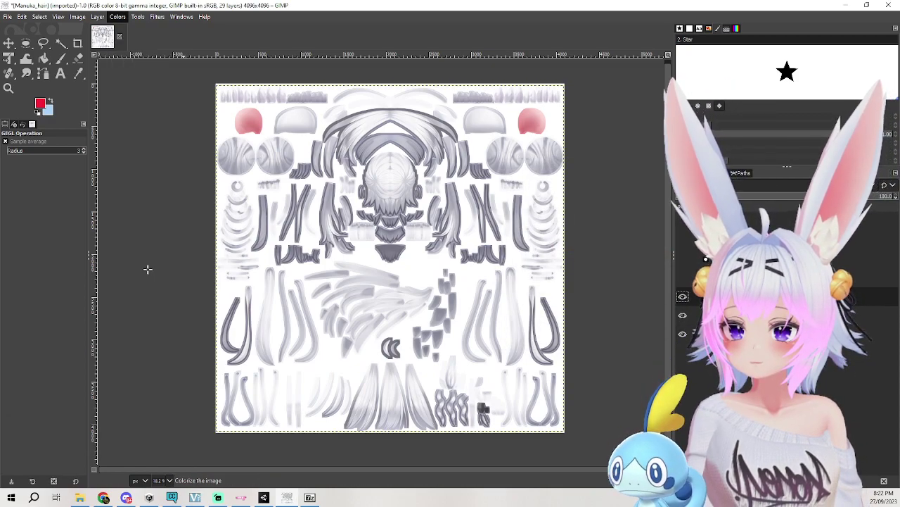
{"action": "left_click", "coordinate": [590, 248]}
{"action": "left_click_drag", "start_coordinate": [582, 221], "coordinate": [522, 201]}
{"action": "left_click", "coordinate": [550, 220]}
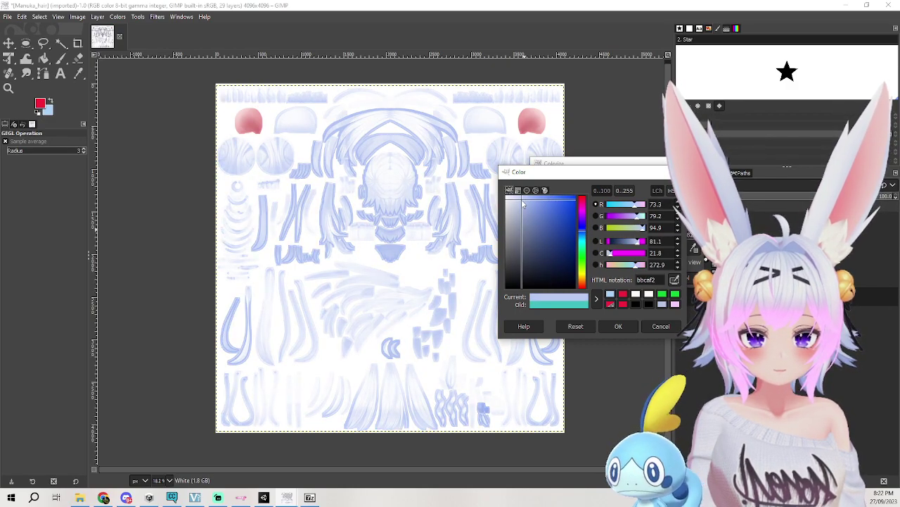
{"action": "left_click", "coordinate": [518, 202]}
{"action": "left_click", "coordinate": [616, 324]}
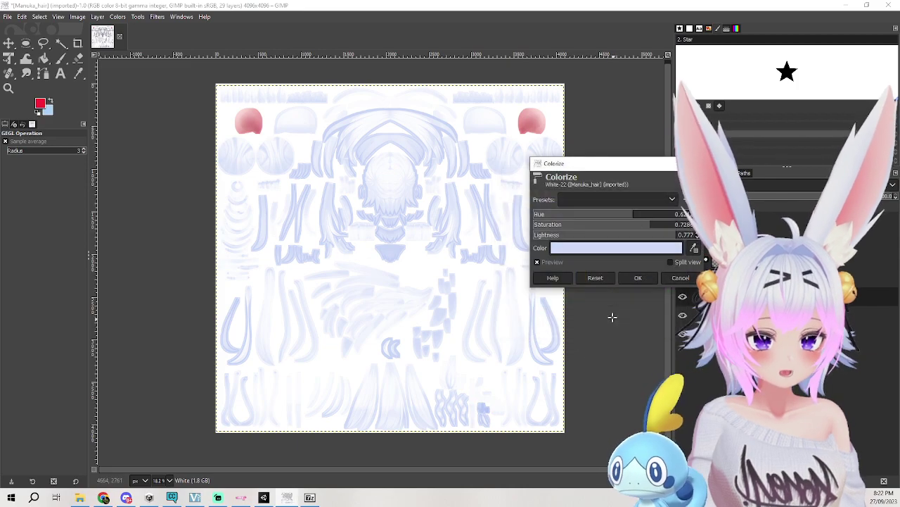
{"action": "left_click", "coordinate": [638, 278]}
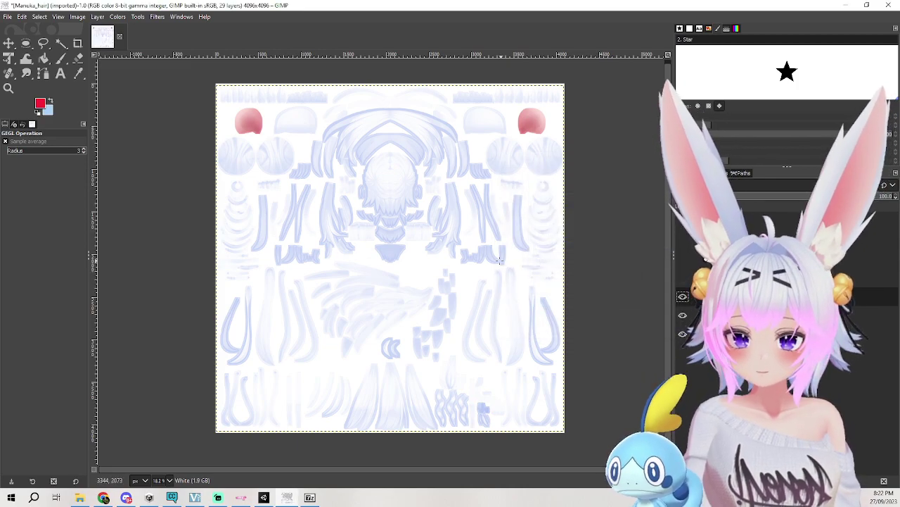
Inspect the recoloured hair texture both up close and as a whole.
{"action": "scroll", "coordinate": [378, 240], "scroll_direction": "up", "scroll_amount": 3, "text": "ctrl"}
{"action": "scroll", "coordinate": [370, 284], "scroll_direction": "down", "scroll_amount": 5, "text": "ctrl"}
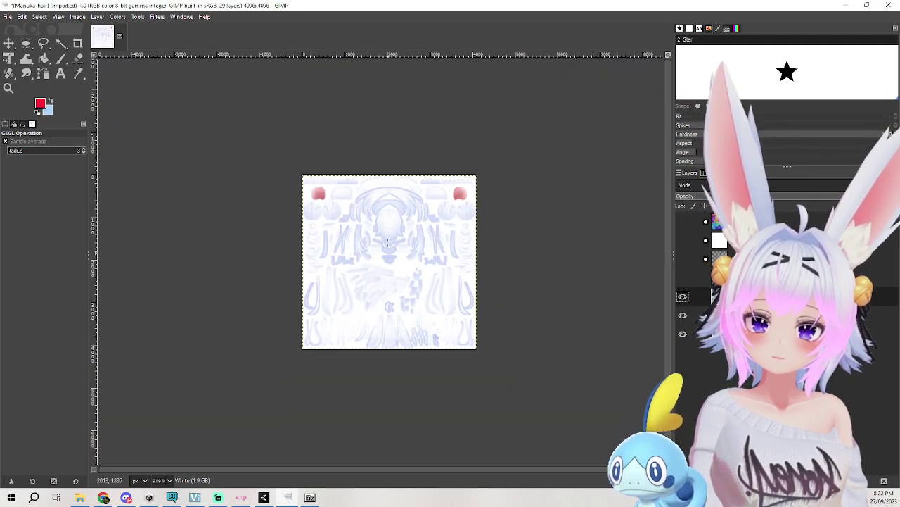
{"action": "scroll", "coordinate": [371, 284], "scroll_direction": "up", "scroll_amount": 1, "text": "ctrl"}
{"action": "scroll", "coordinate": [371, 285], "scroll_direction": "up", "scroll_amount": 1, "text": "ctrl"}
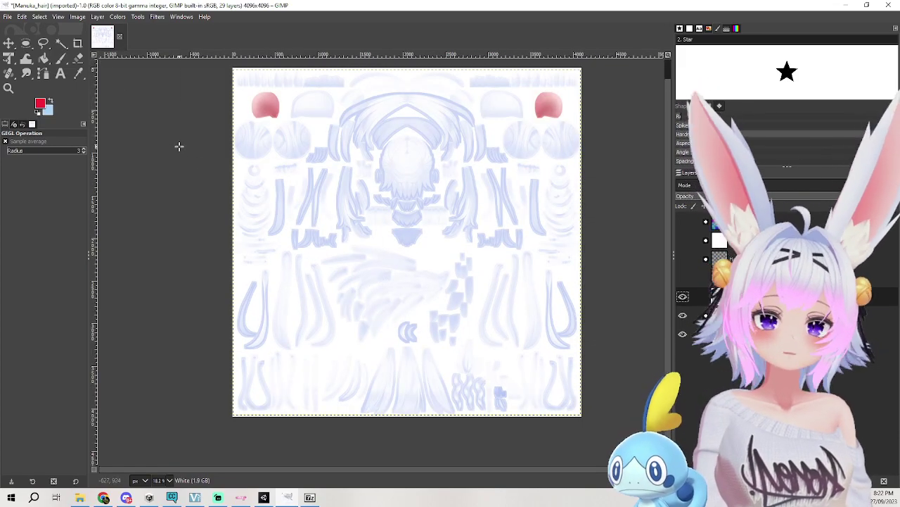
{"action": "middle_click_drag", "start_coordinate": [181, 144], "coordinate": [207, 153]}
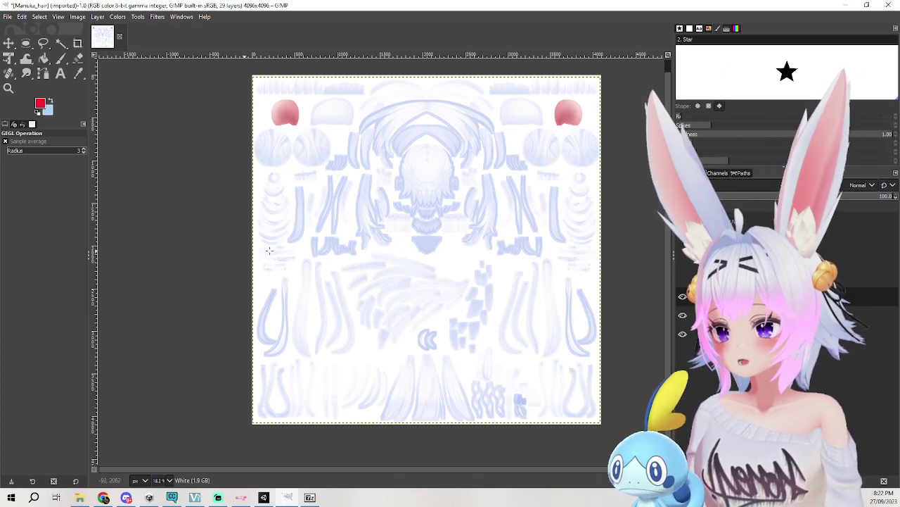
{"action": "scroll", "coordinate": [518, 267], "scroll_direction": "up", "scroll_amount": 1}
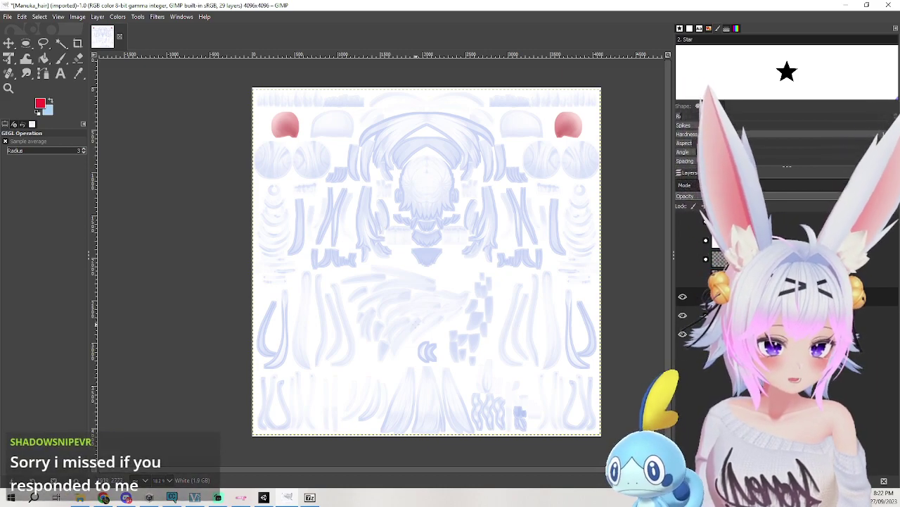
Compare the texture with and without the coloured guide layer that labels the hair regions, leaving the guide hidden.
{"action": "left_click", "coordinate": [686, 223]}
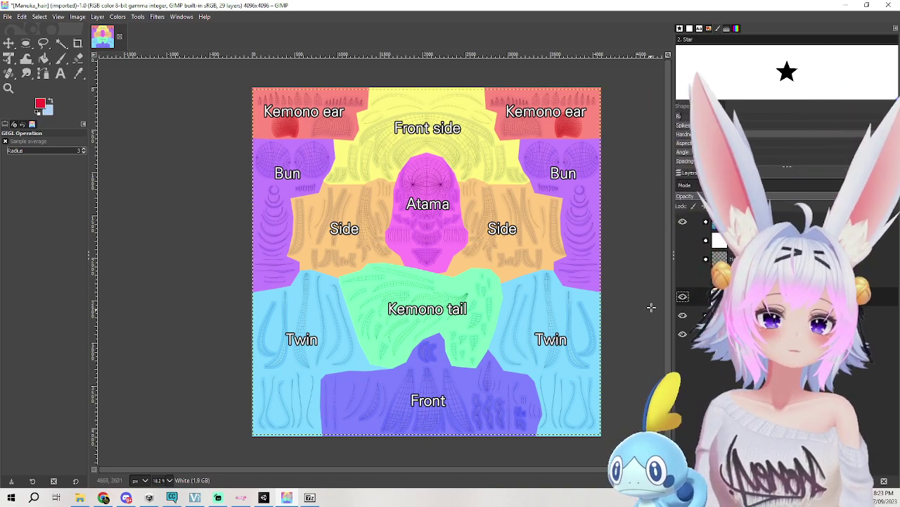
{"action": "left_click", "coordinate": [683, 223]}
{"action": "left_click", "coordinate": [683, 222]}
{"action": "left_click", "coordinate": [683, 222]}
{"action": "left_click", "coordinate": [683, 221]}
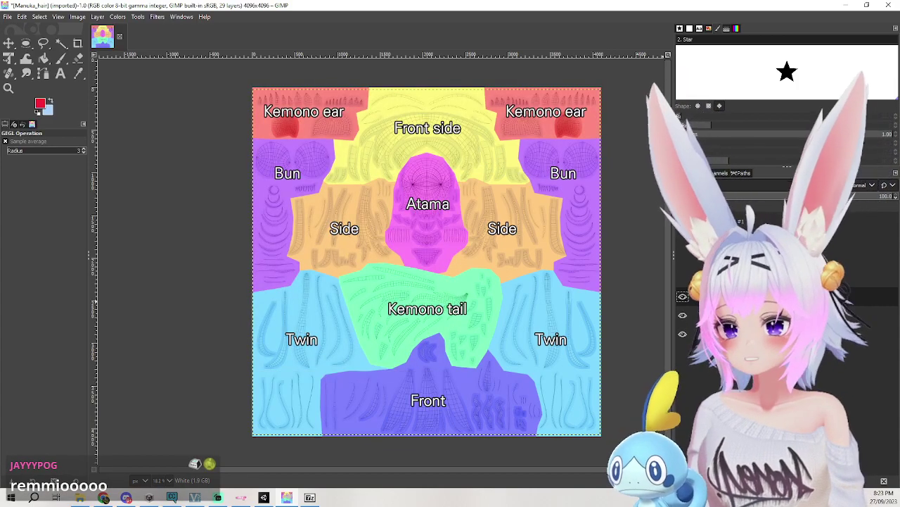
{"action": "left_click", "coordinate": [683, 221]}
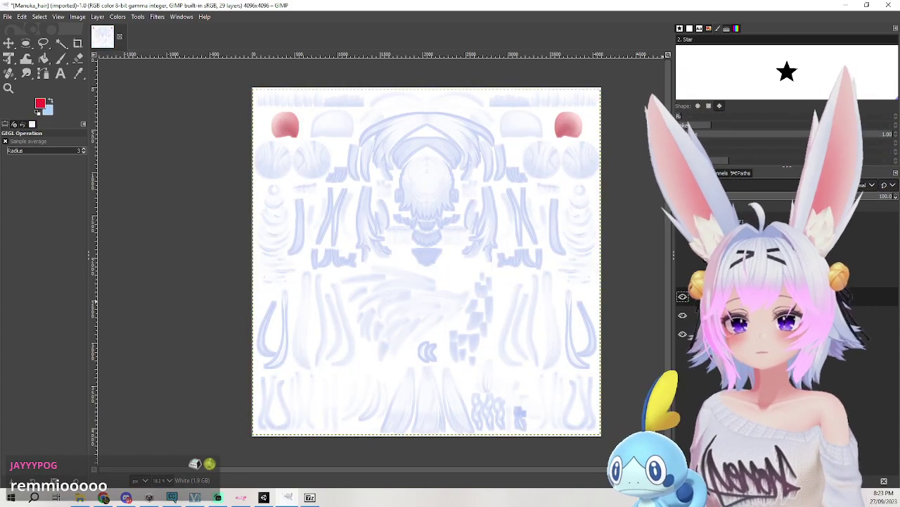
{"action": "left_click", "coordinate": [684, 221]}
{"action": "left_click", "coordinate": [683, 222]}
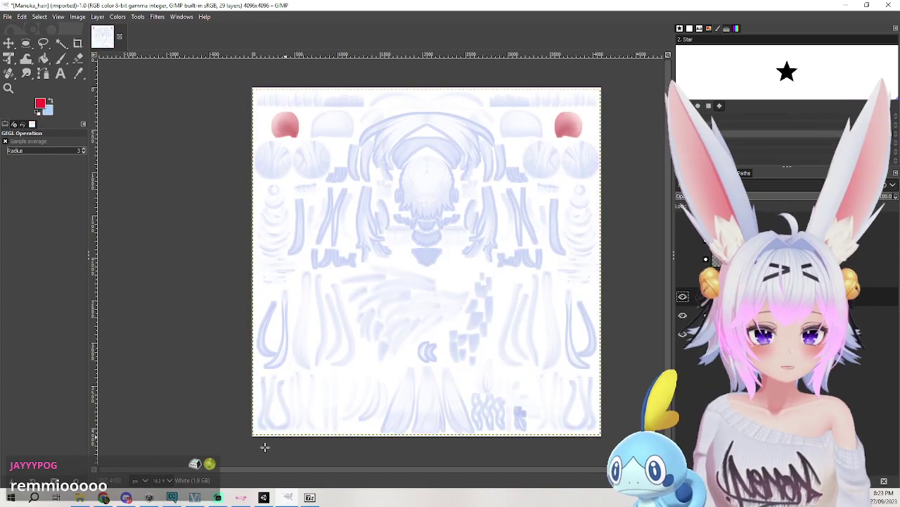
Switch to Unity and enable the Manuka_hair_bun, Manuka_hair_ribbon, Manuka_hair_side, Manuka_hair_twin and Manuka_kemono_ear objects.
{"action": "left_click", "coordinate": [264, 498]}
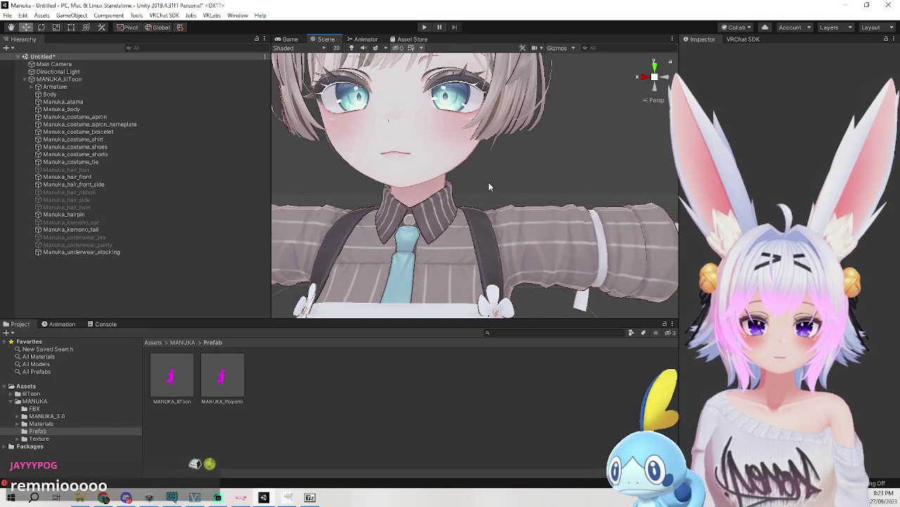
{"action": "left_click", "coordinate": [113, 171]}
{"action": "left_click", "coordinate": [99, 192], "text": "ctrl"}
{"action": "left_click", "coordinate": [91, 207], "text": "ctrl"}
{"action": "left_click", "coordinate": [91, 200], "text": "ctrl"}
{"action": "left_click", "coordinate": [97, 222], "text": "ctrl"}
{"action": "left_click", "coordinate": [704, 52]}
Select the avatar's hair bun mesh and open its Manuka_hair material from the lilToon materials folder.
{"action": "right_click_drag", "start_coordinate": [568, 195], "coordinate": [501, 188]}
{"action": "scroll", "coordinate": [502, 188], "scroll_direction": "down", "scroll_amount": 10}
{"action": "right_click_drag", "start_coordinate": [608, 187], "coordinate": [621, 194]}
{"action": "scroll", "coordinate": [621, 194], "scroll_direction": "up", "scroll_amount": 10}
{"action": "scroll", "coordinate": [605, 229], "scroll_direction": "down", "scroll_amount": 10}
{"action": "left_click", "coordinate": [512, 163]}
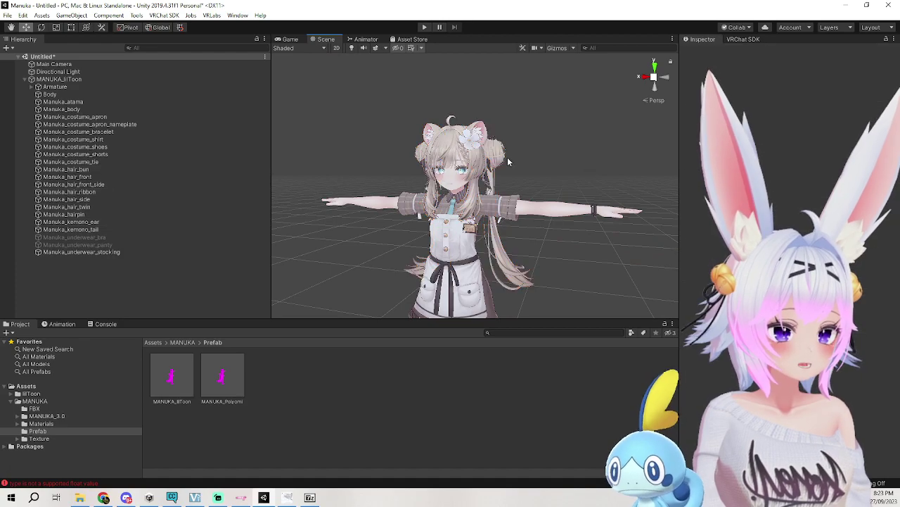
{"action": "left_click", "coordinate": [499, 156]}
{"action": "left_click", "coordinate": [809, 320]}
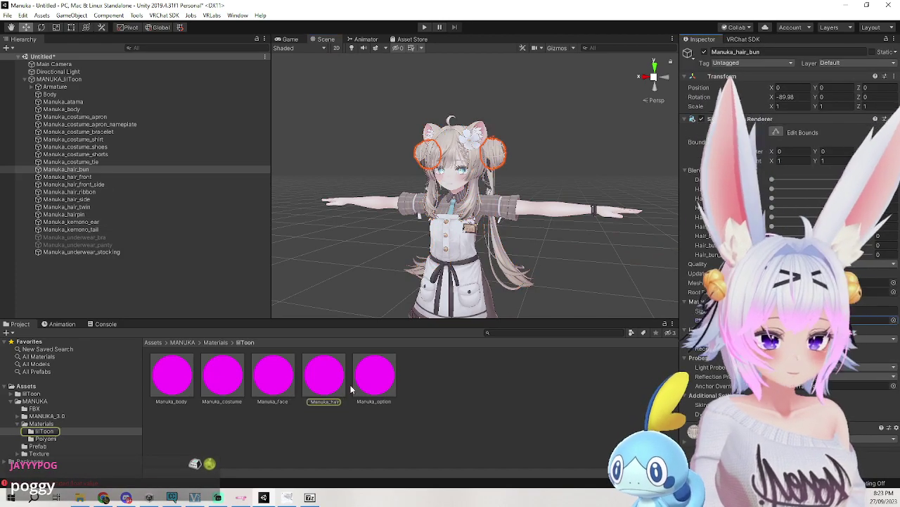
{"action": "left_click", "coordinate": [328, 383]}
Locate the Manuka_hair texture in the MANUKA Texture folder and check the actions available for it.
{"action": "left_click", "coordinate": [216, 342]}
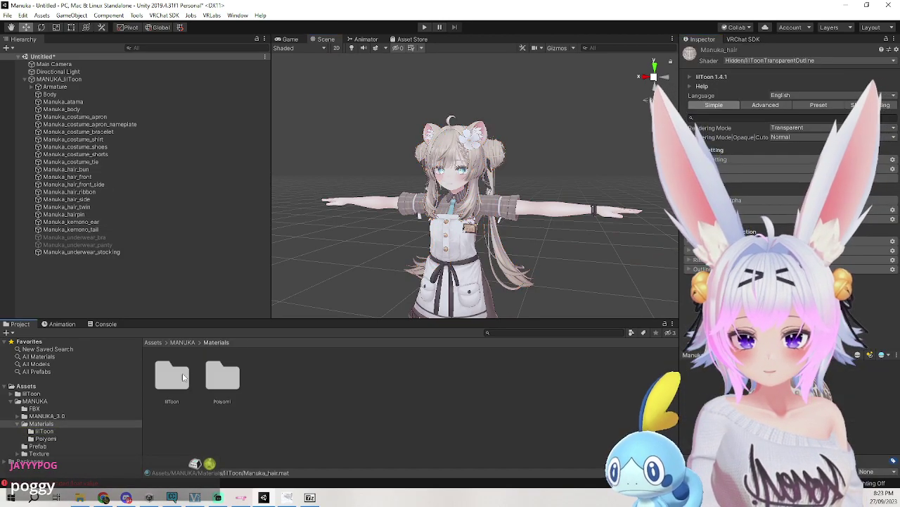
{"action": "left_click", "coordinate": [182, 342]}
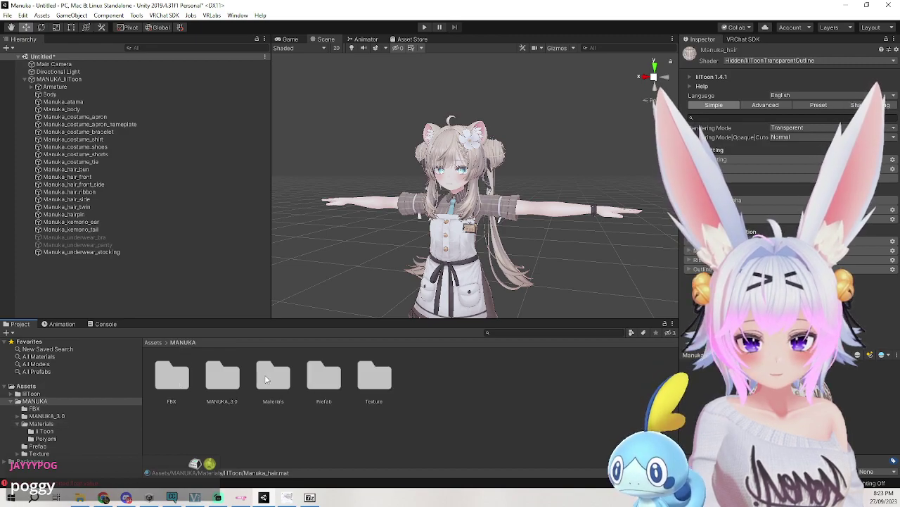
{"action": "double_click", "coordinate": [375, 376]}
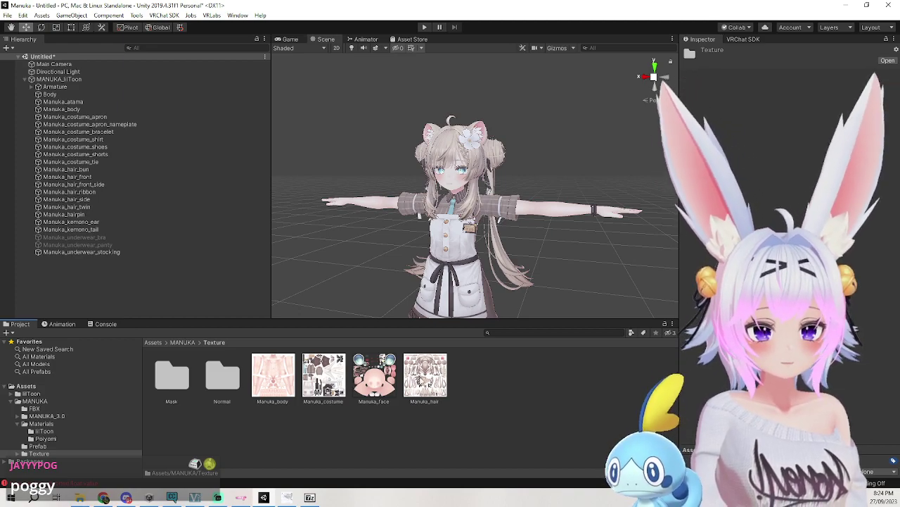
{"action": "left_click", "coordinate": [433, 378]}
{"action": "right_click", "coordinate": [445, 380]}
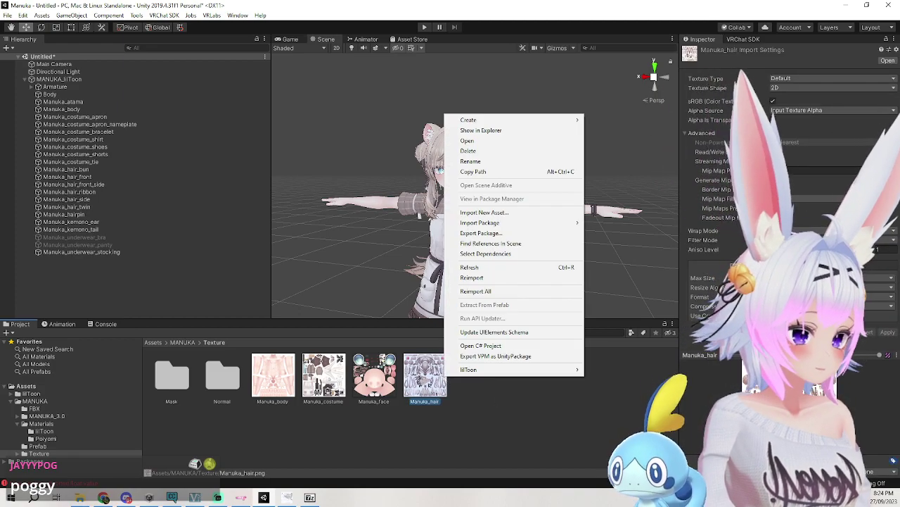
{"action": "left_click", "coordinate": [645, 218]}
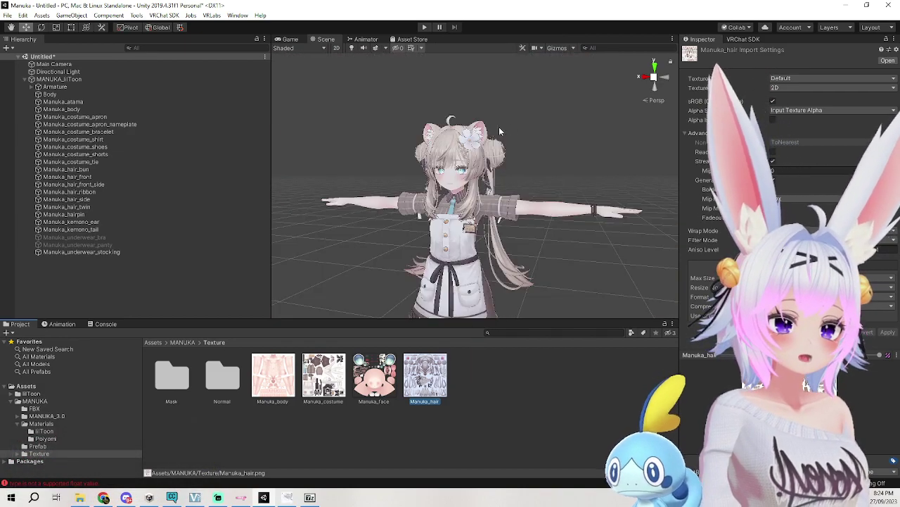
Select the hair bun mesh again and expand the Base Setting section of its Manuka_hair material.
{"action": "left_click", "coordinate": [494, 181]}
{"action": "left_click", "coordinate": [428, 154]}
{"action": "scroll", "coordinate": [422, 232], "scroll_direction": "down", "scroll_amount": 4}
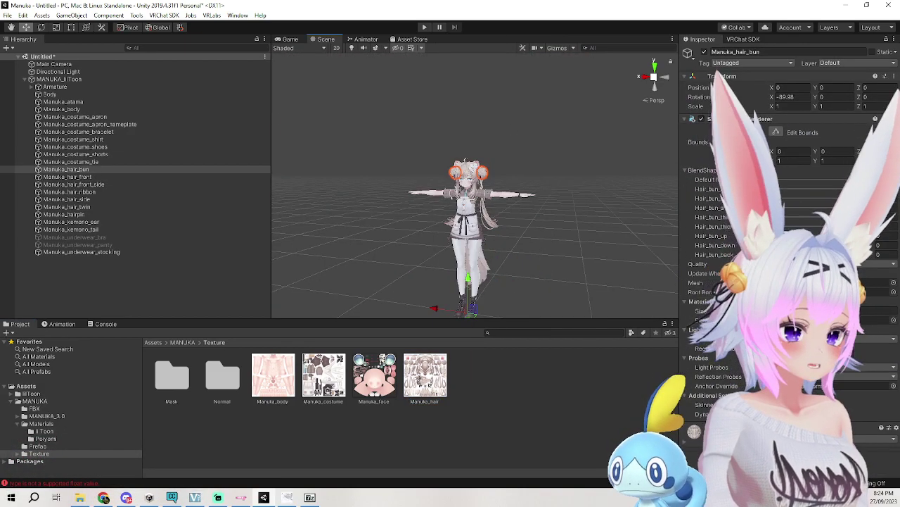
{"action": "scroll", "coordinate": [598, 281], "scroll_direction": "up", "scroll_amount": 4}
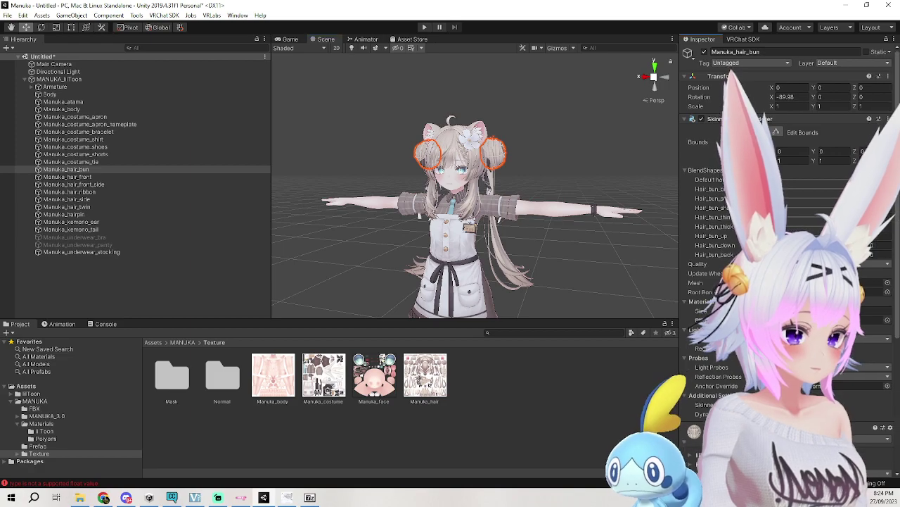
{"action": "scroll", "coordinate": [788, 211], "scroll_direction": "down", "scroll_amount": 5}
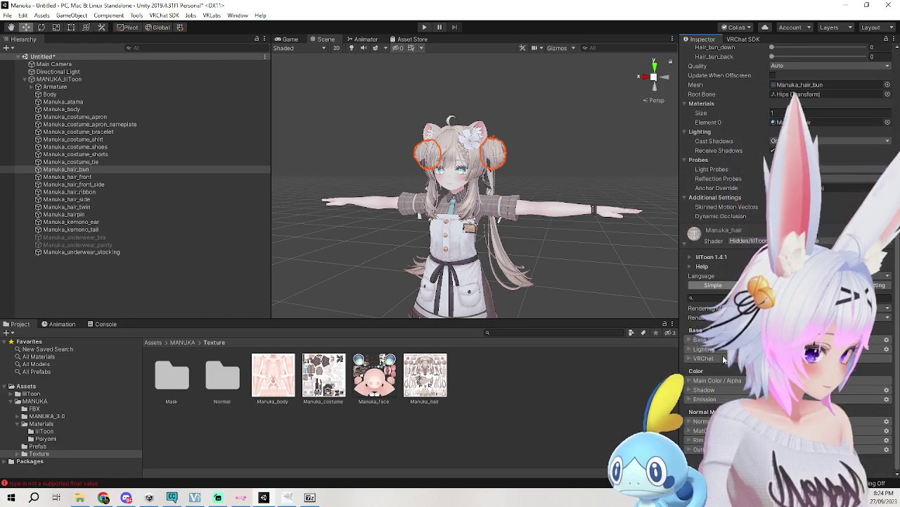
{"action": "left_click", "coordinate": [692, 340]}
{"action": "scroll", "coordinate": [692, 343], "scroll_direction": "down", "scroll_amount": 4}
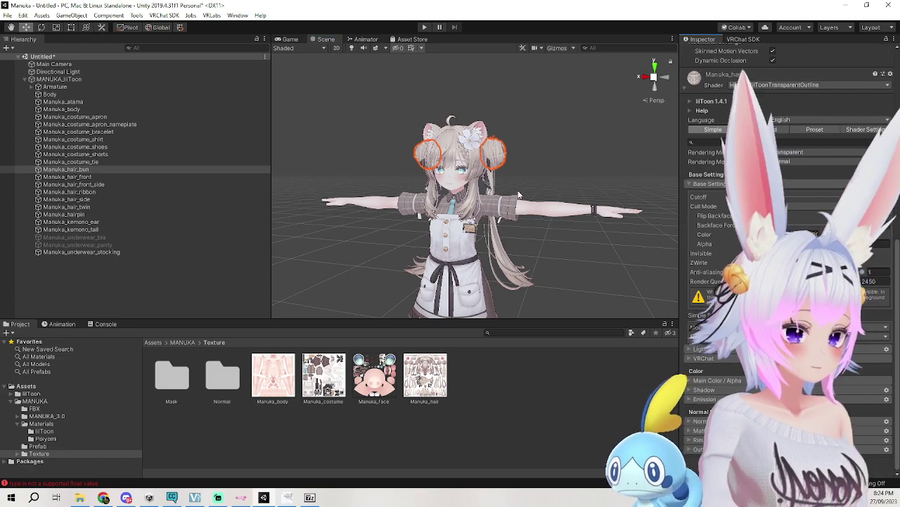
Examine the avatar's head, buns and long hair up close from an angle.
{"action": "scroll", "coordinate": [556, 197], "scroll_direction": "up", "scroll_amount": 5}
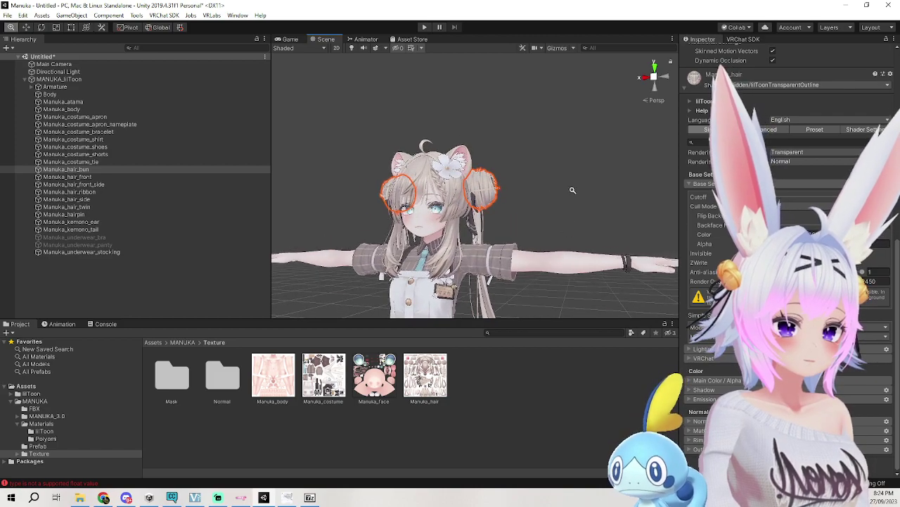
{"action": "scroll", "coordinate": [581, 178], "scroll_direction": "up", "scroll_amount": 5}
{"action": "scroll", "coordinate": [570, 218], "scroll_direction": "down", "scroll_amount": 6}
{"action": "scroll", "coordinate": [545, 239], "scroll_direction": "up", "scroll_amount": 4}
{"action": "scroll", "coordinate": [543, 241], "scroll_direction": "down", "scroll_amount": 2}
{"action": "middle_click_drag", "start_coordinate": [542, 241], "coordinate": [564, 220]}
{"action": "scroll", "coordinate": [565, 220], "scroll_direction": "up", "scroll_amount": 2}
Reselect the hair bun mesh, expand its material's Main Color / Alpha and colour adjustment settings, and try shifting the hue.
{"action": "left_click", "coordinate": [587, 198]}
{"action": "left_click", "coordinate": [516, 151]}
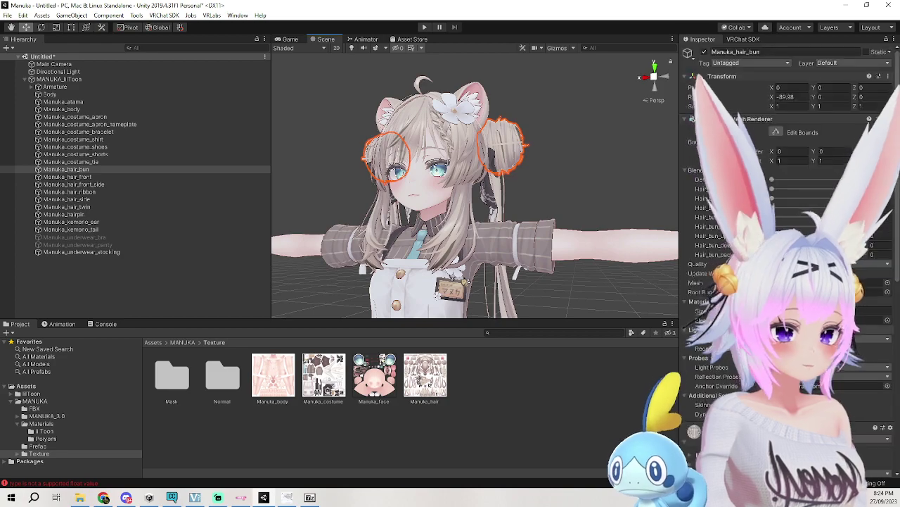
{"action": "left_click", "coordinate": [732, 383]}
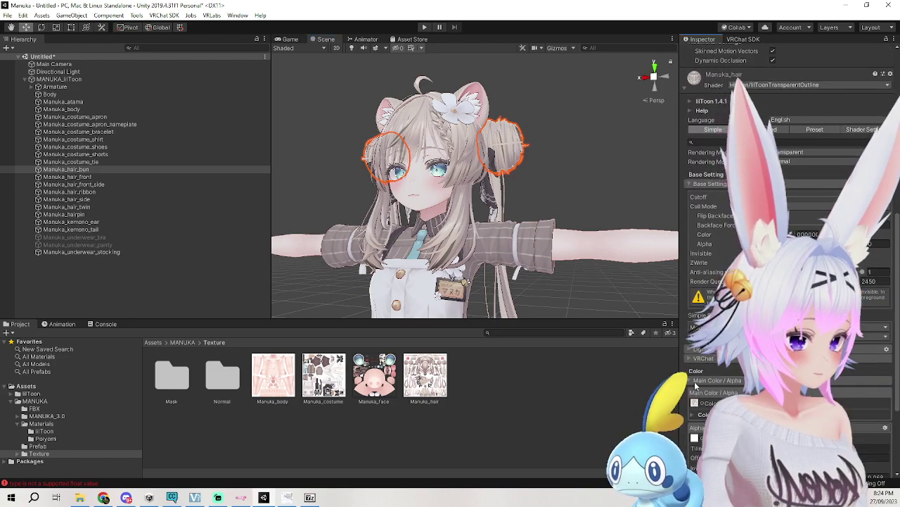
{"action": "scroll", "coordinate": [711, 331], "scroll_direction": "down", "scroll_amount": 3}
{"action": "left_click", "coordinate": [692, 288]}
{"action": "scroll", "coordinate": [692, 290], "scroll_direction": "down", "scroll_amount": 3}
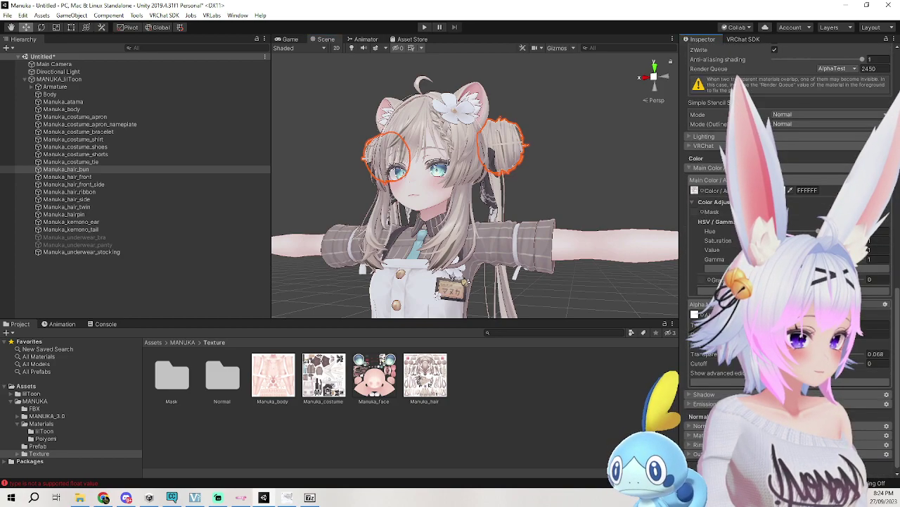
{"action": "left_click_drag", "start_coordinate": [819, 231], "coordinate": [836, 239]}
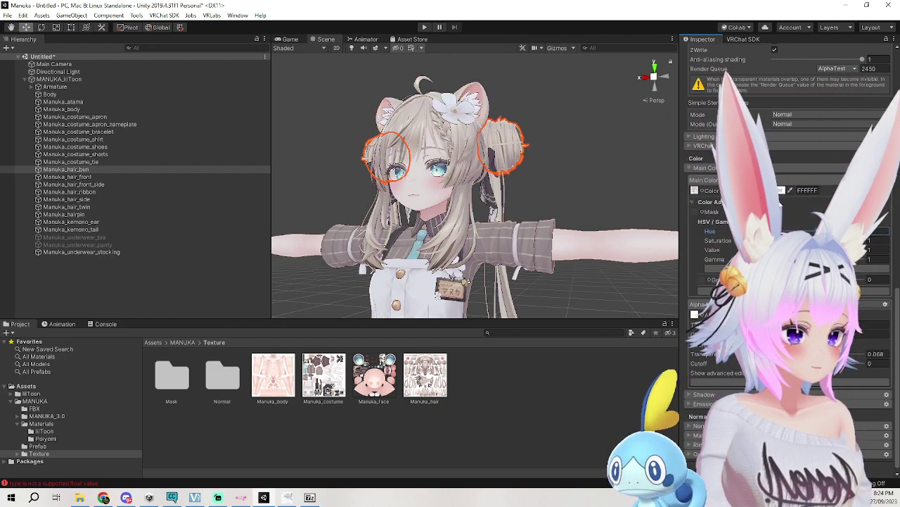
Tint the Manuka_hair material's main colour light cyan-blue, 83D7EE.
{"action": "left_click", "coordinate": [779, 190]}
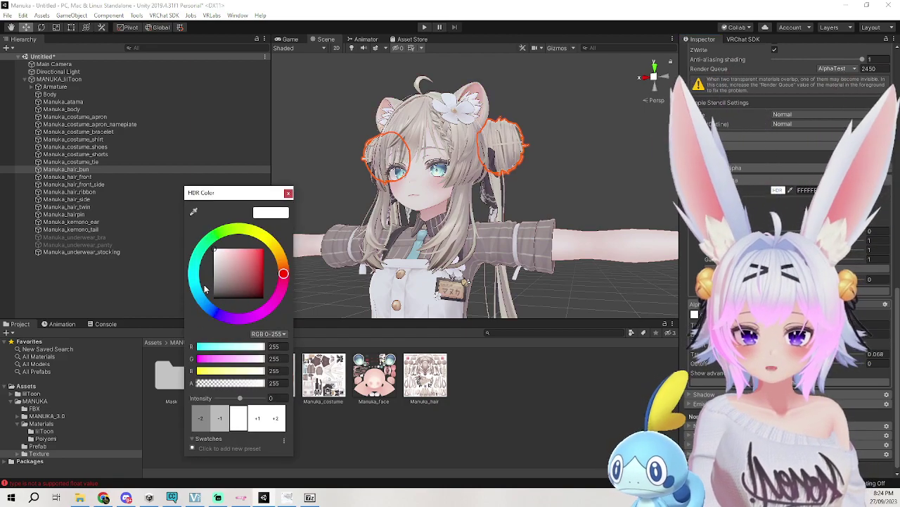
{"action": "left_click", "coordinate": [194, 276]}
{"action": "left_click", "coordinate": [222, 252]}
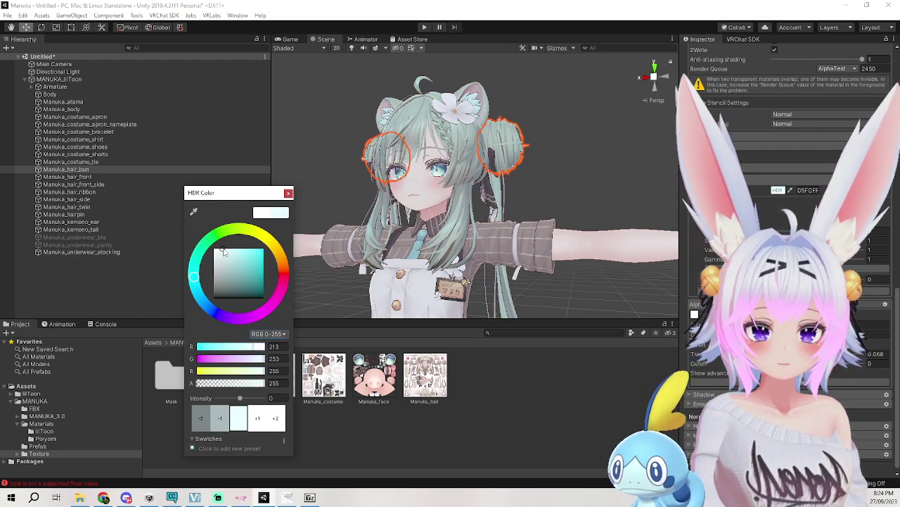
{"action": "left_click", "coordinate": [196, 286]}
{"action": "mouse_move", "coordinate": [227, 250]}
{"action": "left_mouse_down"}
{"action": "mouse_move", "coordinate": [246, 253]}
{"action": "mouse_move", "coordinate": [236, 252]}
{"action": "left_mouse_up"}
{"action": "left_click", "coordinate": [198, 283]}
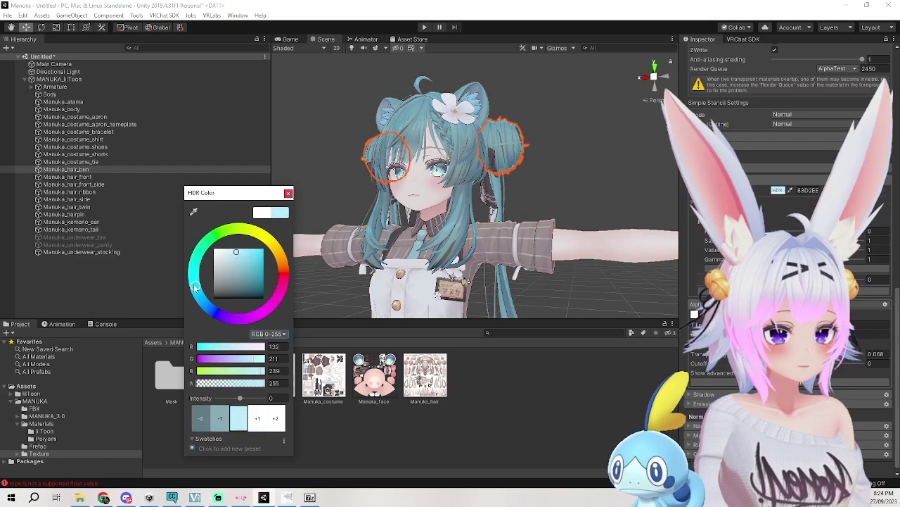
Try different Saturation and Value levels on the hair material, returning both to 1.
{"action": "left_click", "coordinate": [818, 241]}
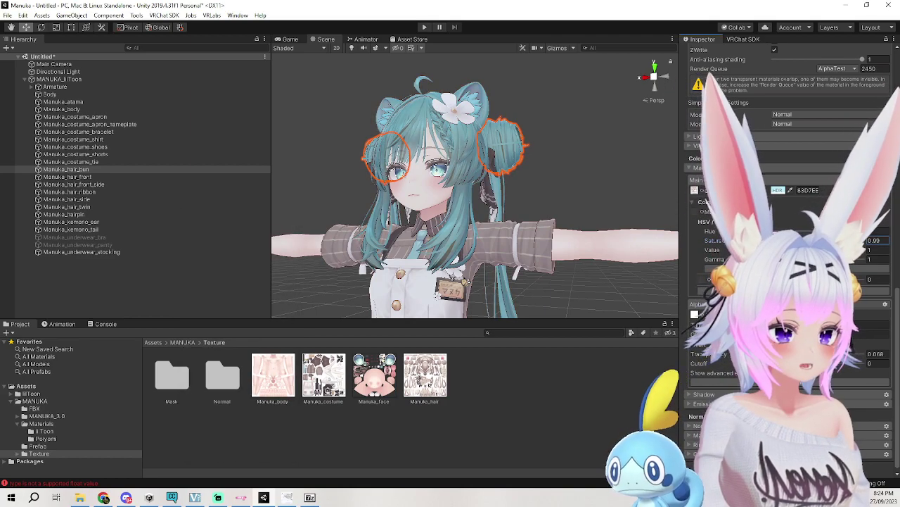
{"action": "left_click_drag", "start_coordinate": [817, 241], "coordinate": [773, 241]}
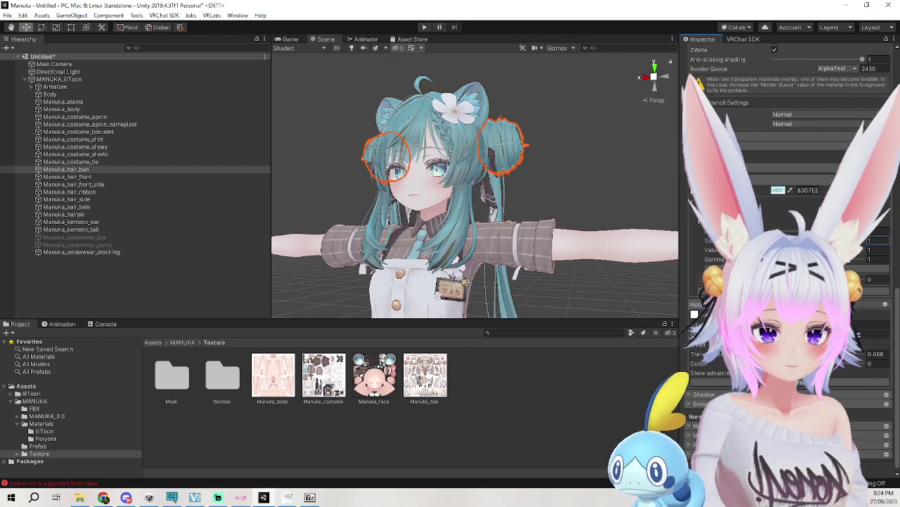
{"action": "left_click", "coordinate": [820, 250]}
{"action": "mouse_move", "coordinate": [820, 250]}
{"action": "left_mouse_down"}
{"action": "mouse_move", "coordinate": [778, 250]}
{"action": "mouse_move", "coordinate": [818, 250]}
{"action": "left_mouse_up"}
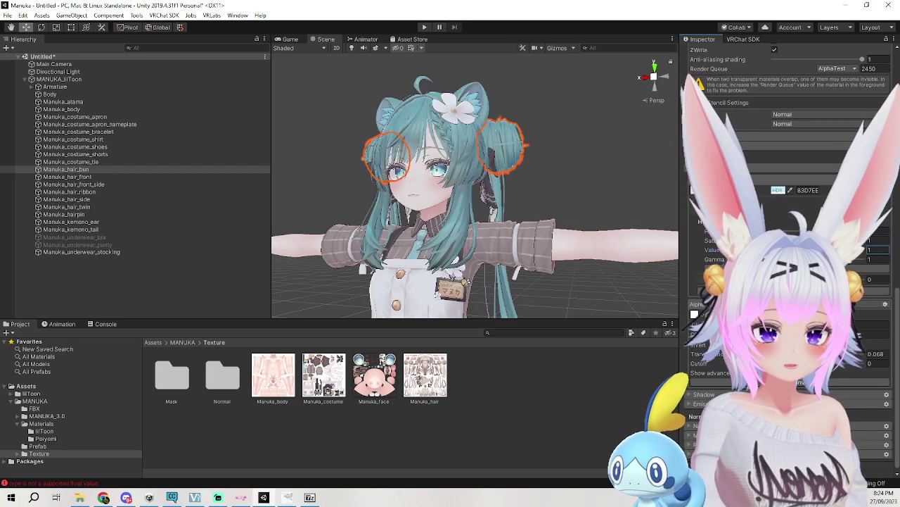
Undo the light cyan-blue tint on the hair material and deselect the hair bun mesh.
{"action": "key", "text": "ctrl+z"}
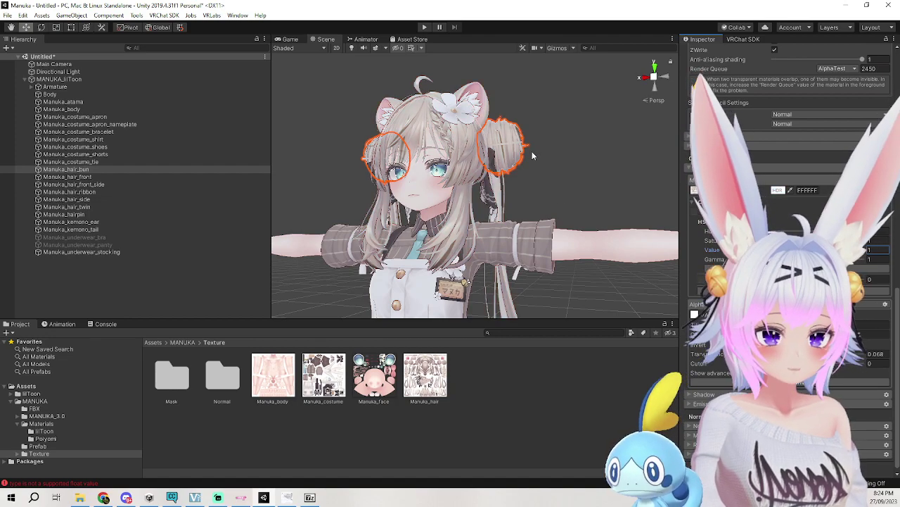
{"action": "left_click", "coordinate": [561, 150]}
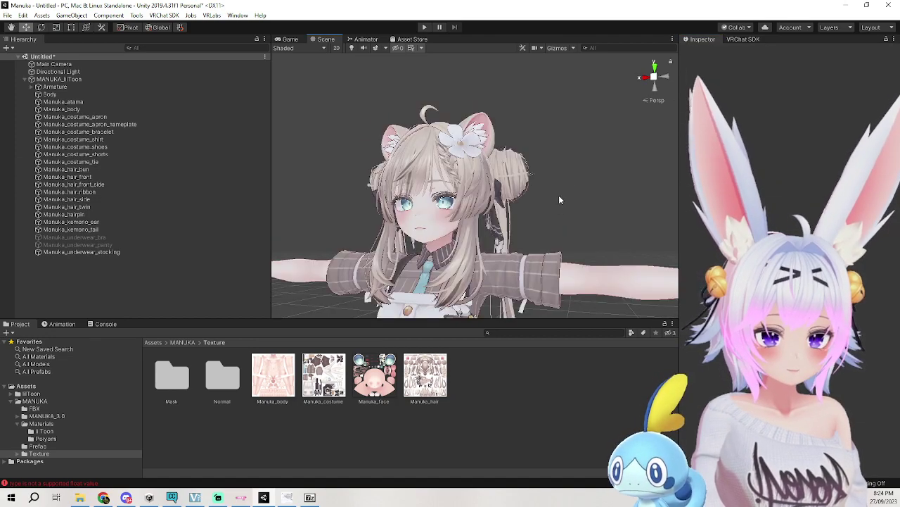
Select the Manuka_kemono_ear mesh, disable and re-enable it, and clear the selection.
{"action": "left_click", "coordinate": [496, 126]}
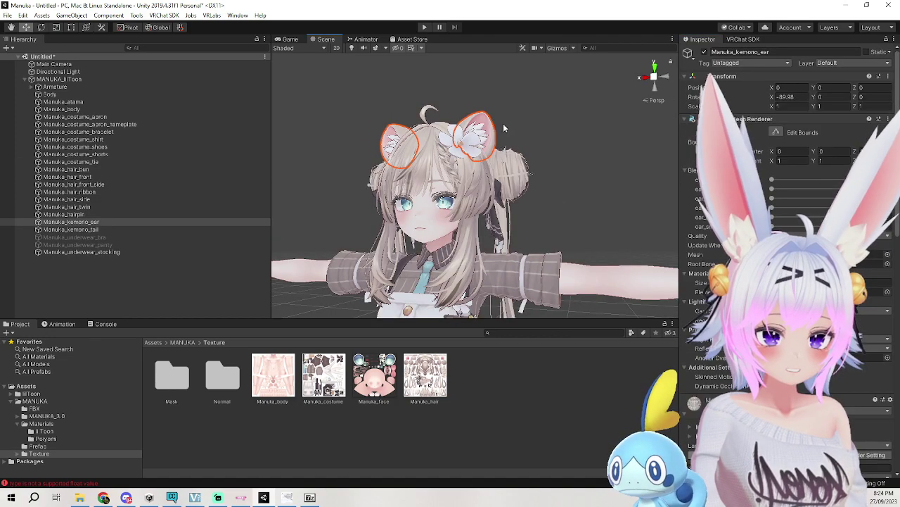
{"action": "left_click", "coordinate": [704, 52]}
{"action": "left_click", "coordinate": [703, 51]}
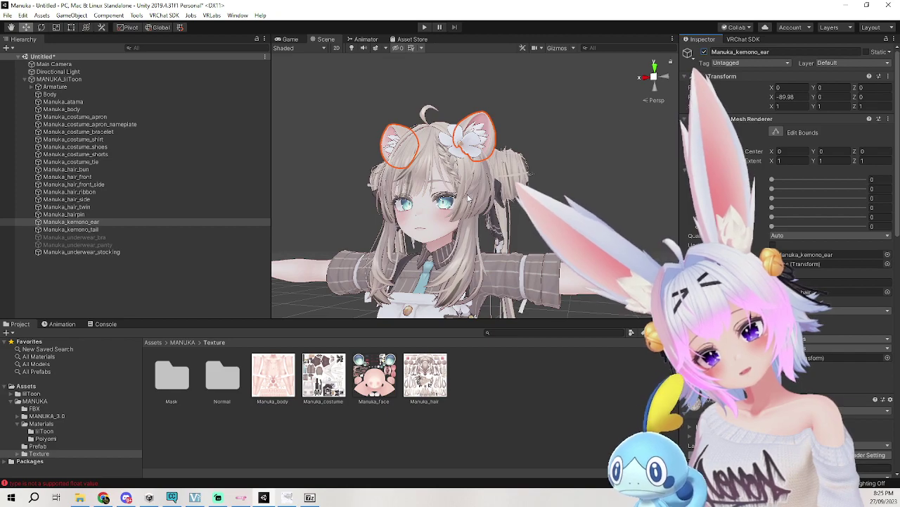
{"action": "left_click", "coordinate": [590, 224]}
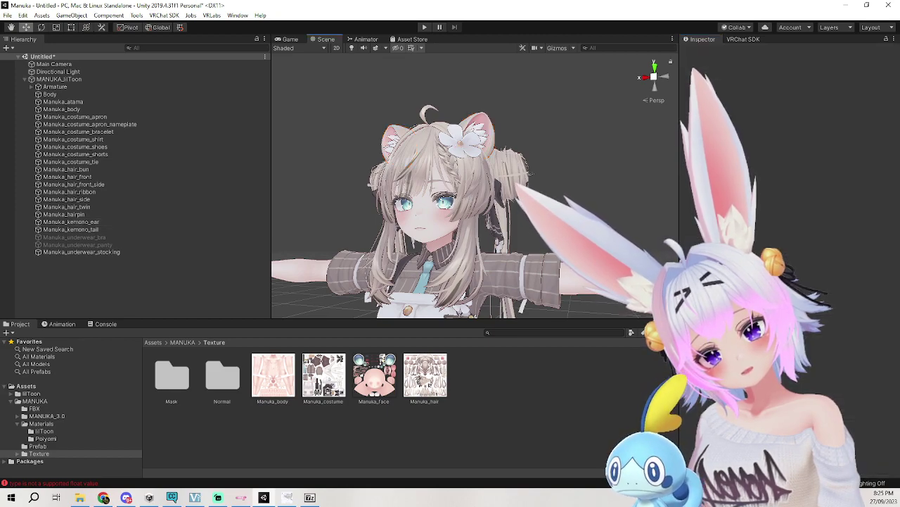
Examine the whole avatar, including its long hair and outfit, from different distances and angles.
{"action": "middle_click_drag", "start_coordinate": [589, 224], "coordinate": [618, 219]}
{"action": "right_click_drag", "start_coordinate": [617, 219], "coordinate": [674, 234]}
{"action": "middle_click_drag", "start_coordinate": [534, 228], "coordinate": [672, 245]}
{"action": "right_click_drag", "start_coordinate": [672, 245], "coordinate": [612, 250]}
{"action": "middle_click_drag", "start_coordinate": [675, 252], "coordinate": [444, 229]}
{"action": "scroll", "coordinate": [579, 256], "scroll_direction": "down", "scroll_amount": 8}
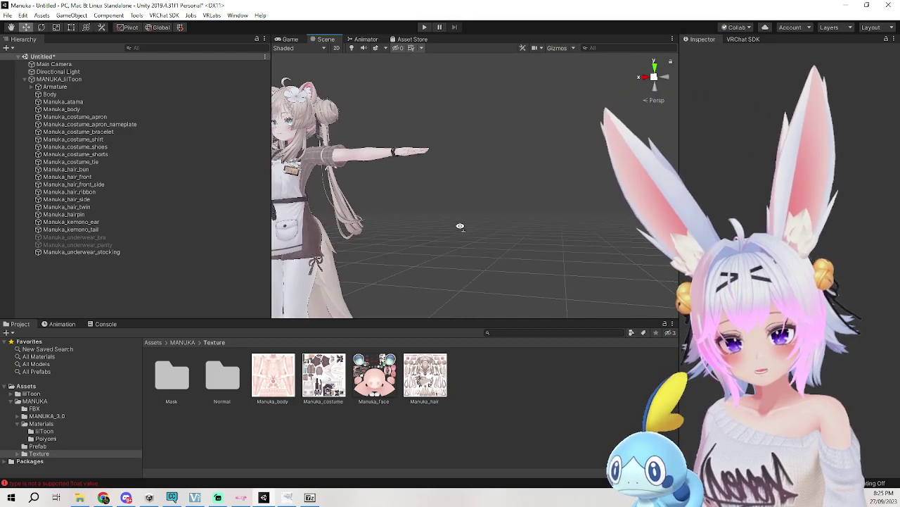
{"action": "right_click_drag", "start_coordinate": [463, 226], "coordinate": [422, 211]}
{"action": "middle_click_drag", "start_coordinate": [422, 211], "coordinate": [455, 216]}
{"action": "scroll", "coordinate": [484, 229], "scroll_direction": "up", "scroll_amount": 5}
{"action": "right_click_drag", "start_coordinate": [486, 230], "coordinate": [577, 243]}
{"action": "middle_click_drag", "start_coordinate": [577, 242], "coordinate": [363, 133]}
{"action": "scroll", "coordinate": [423, 111], "scroll_direction": "down", "scroll_amount": 7}
{"action": "middle_click_drag", "start_coordinate": [426, 134], "coordinate": [533, 187]}
{"action": "scroll", "coordinate": [481, 299], "scroll_direction": "up", "scroll_amount": 5}
{"action": "scroll", "coordinate": [482, 295], "scroll_direction": "up", "scroll_amount": 3}
{"action": "scroll", "coordinate": [508, 243], "scroll_direction": "down", "scroll_amount": 4}
{"action": "scroll", "coordinate": [509, 249], "scroll_direction": "down", "scroll_amount": 4}
{"action": "scroll", "coordinate": [532, 190], "scroll_direction": "up", "scroll_amount": 4}
{"action": "left_click_drag", "start_coordinate": [531, 191], "coordinate": [598, 254], "text": "alt"}
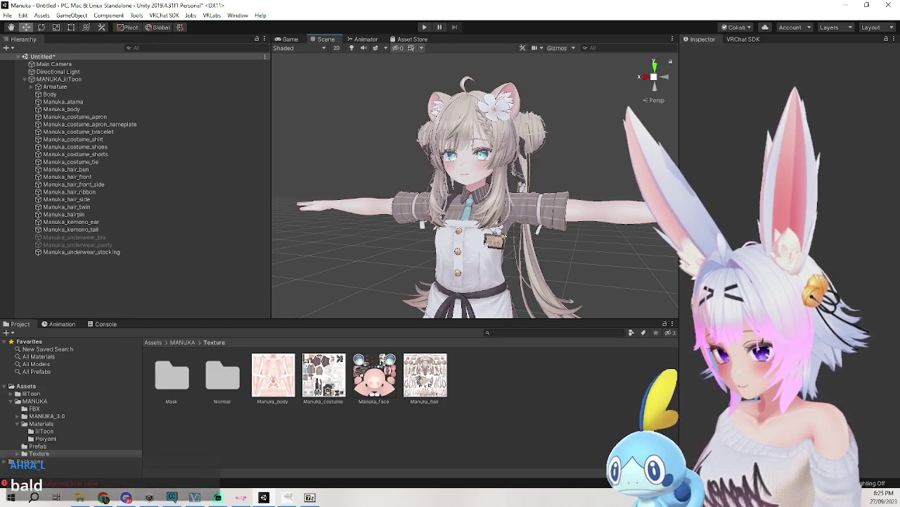
Disable all six hair meshes from Manuka_hair_bun through Manuka_hair_twin together.
{"action": "left_click", "coordinate": [75, 169]}
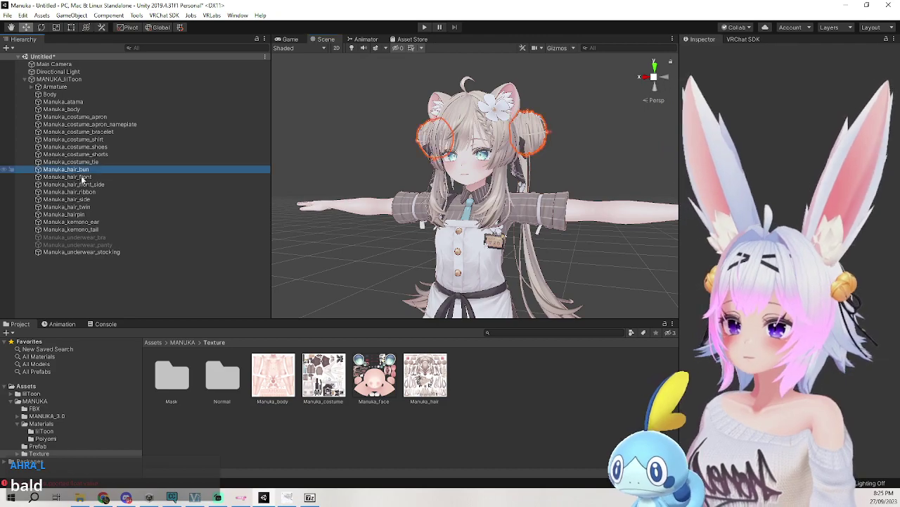
{"action": "left_click", "coordinate": [97, 207], "text": "shift"}
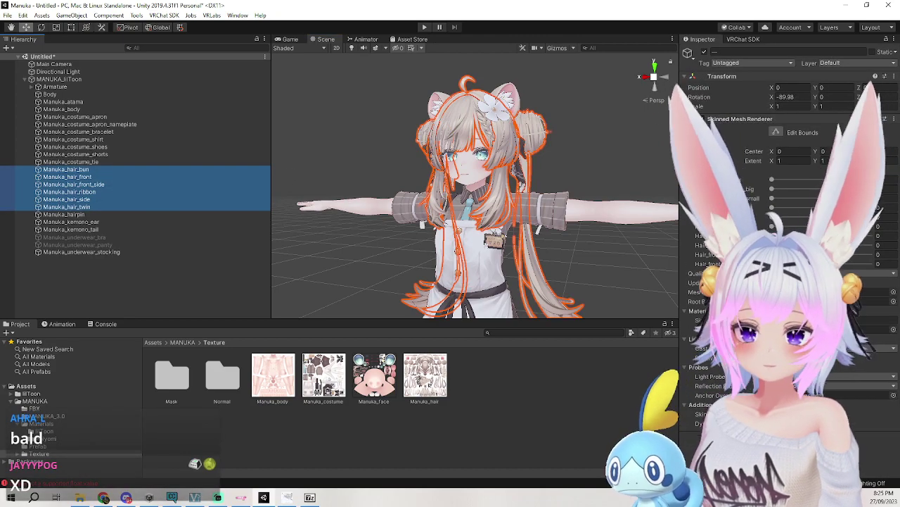
{"action": "left_click", "coordinate": [706, 52]}
{"action": "left_click", "coordinate": [601, 130]}
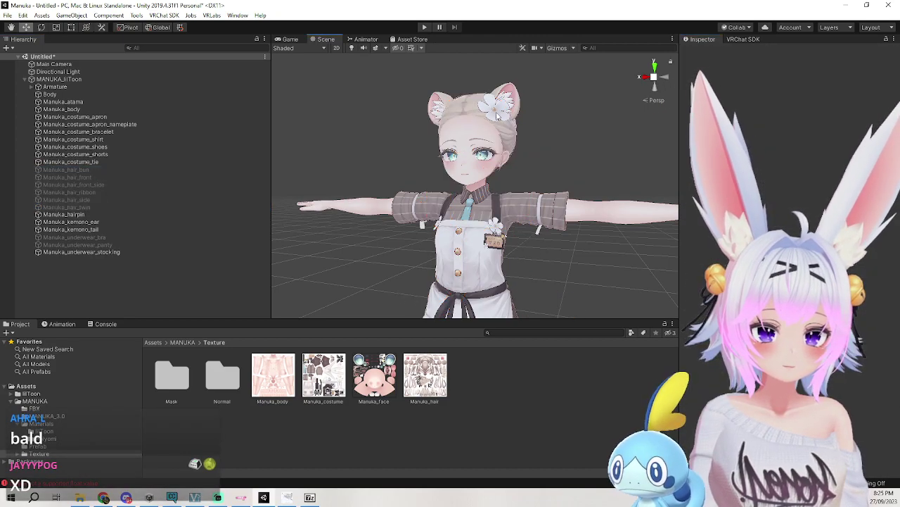
Disable the Manuka_hairpin flower mesh and clear the selection.
{"action": "left_click", "coordinate": [496, 112]}
{"action": "left_click", "coordinate": [704, 53]}
{"action": "left_click", "coordinate": [595, 133]}
Disable the Manuka_atama scalp hair mesh so that the avatar's head is bald.
{"action": "right_click_drag", "start_coordinate": [320, 223], "coordinate": [524, 179]}
{"action": "scroll", "coordinate": [435, 223], "scroll_direction": "down", "scroll_amount": 4}
{"action": "scroll", "coordinate": [436, 222], "scroll_direction": "up", "scroll_amount": 8}
{"action": "scroll", "coordinate": [436, 223], "scroll_direction": "down", "scroll_amount": 2}
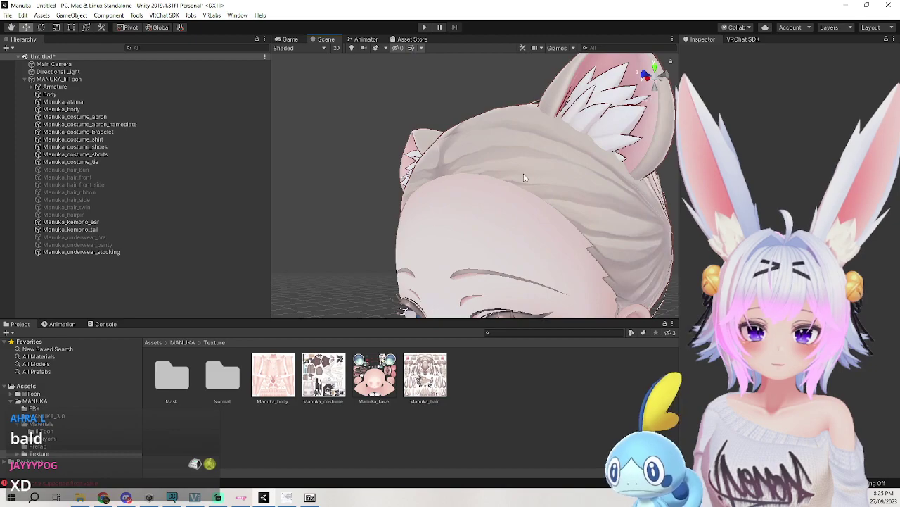
{"action": "left_click", "coordinate": [527, 171]}
{"action": "left_click", "coordinate": [705, 52]}
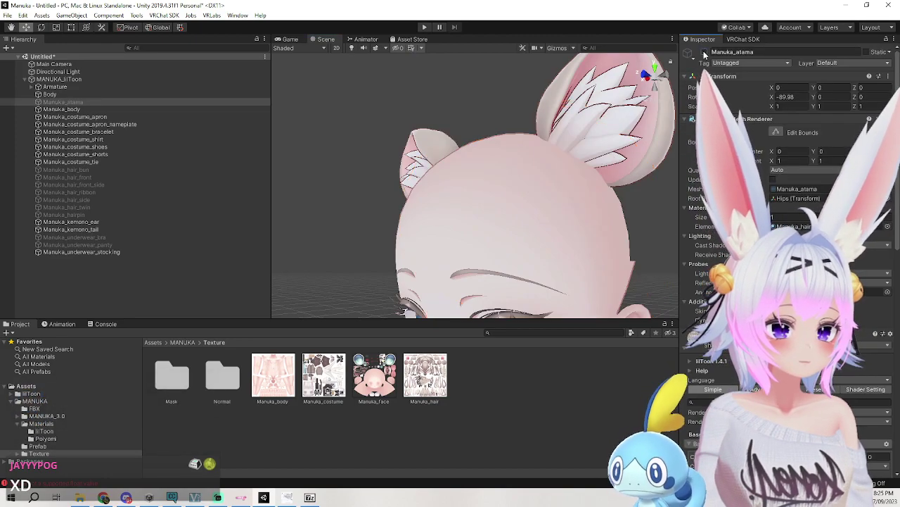
{"action": "scroll", "coordinate": [514, 247], "scroll_direction": "down", "scroll_amount": 5}
{"action": "right_click_drag", "start_coordinate": [515, 245], "coordinate": [575, 292]}
{"action": "middle_click_drag", "start_coordinate": [575, 291], "coordinate": [583, 237]}
{"action": "left_click_drag", "start_coordinate": [581, 237], "coordinate": [597, 217], "text": "alt"}
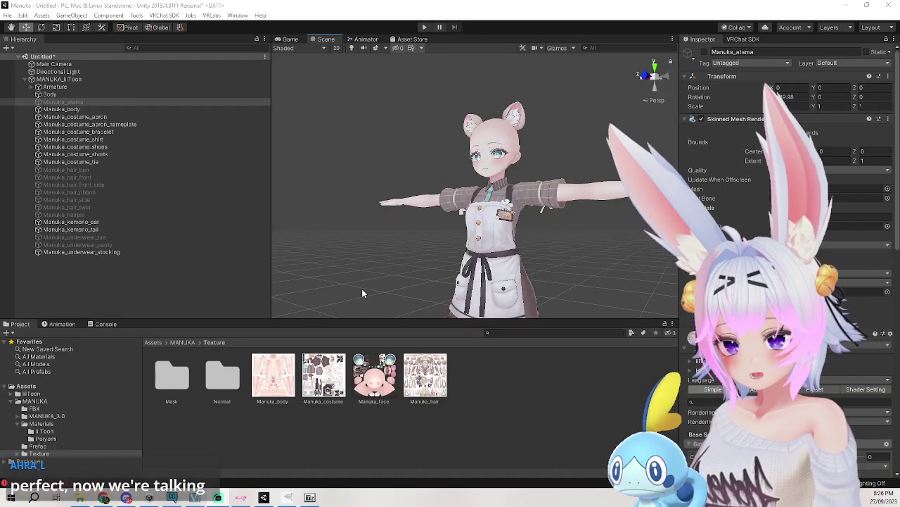
{"action": "left_click", "coordinate": [601, 285]}
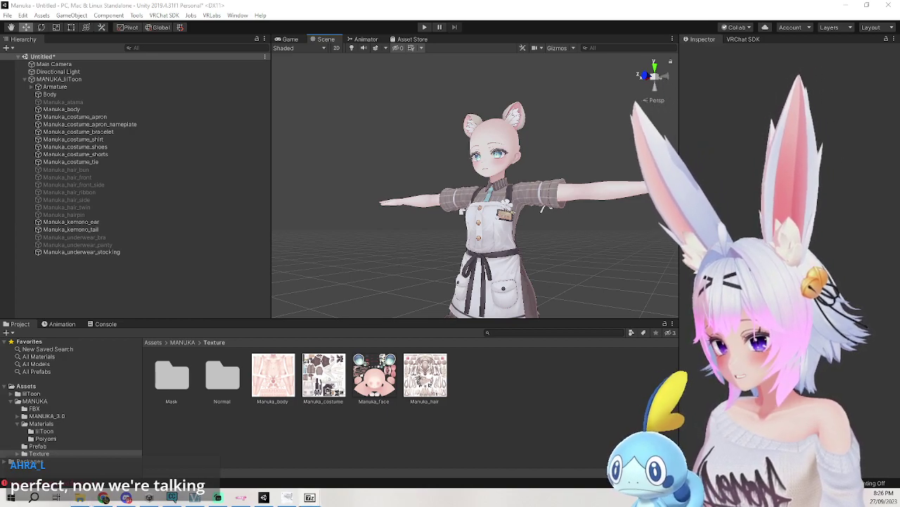
Import the #Ene_Collection and -LOVE-Silk stockings MANUKA assets into the Unity project.
{"action": "left_click_drag", "start_coordinate": [285, 437], "coordinate": [322, 432]}
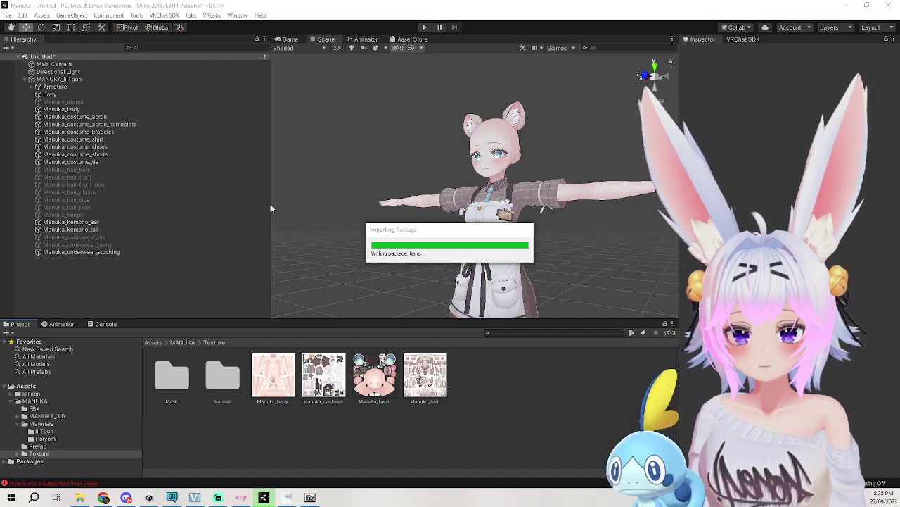
{"action": "mouse_move", "coordinate": [265, 497]}
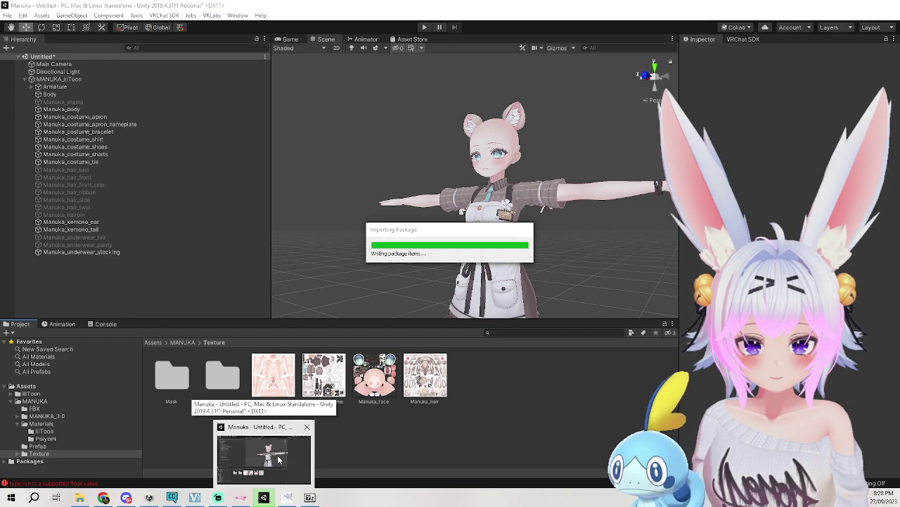
{"action": "left_click", "coordinate": [278, 460]}
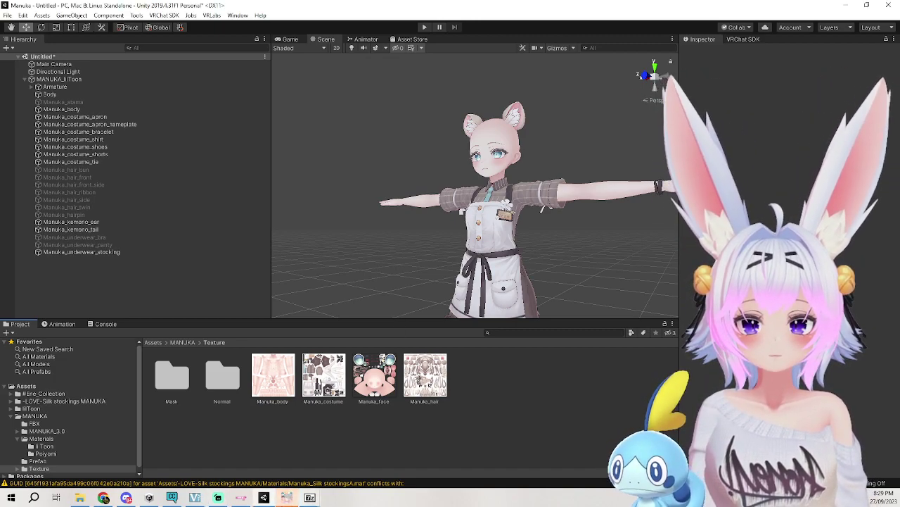
Switch to GIMP and toggle layers of the Manuka_face texture to identify which parts they control.
{"action": "left_click", "coordinate": [286, 497]}
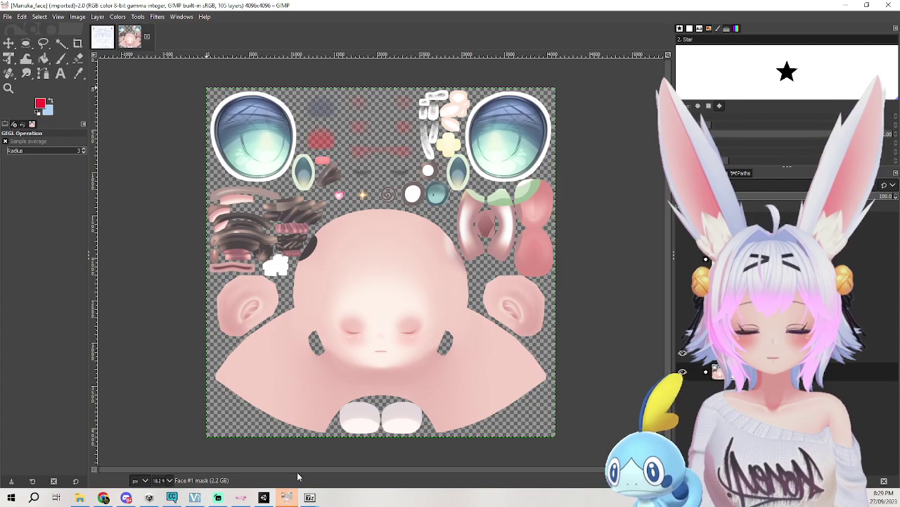
{"action": "left_click", "coordinate": [683, 373]}
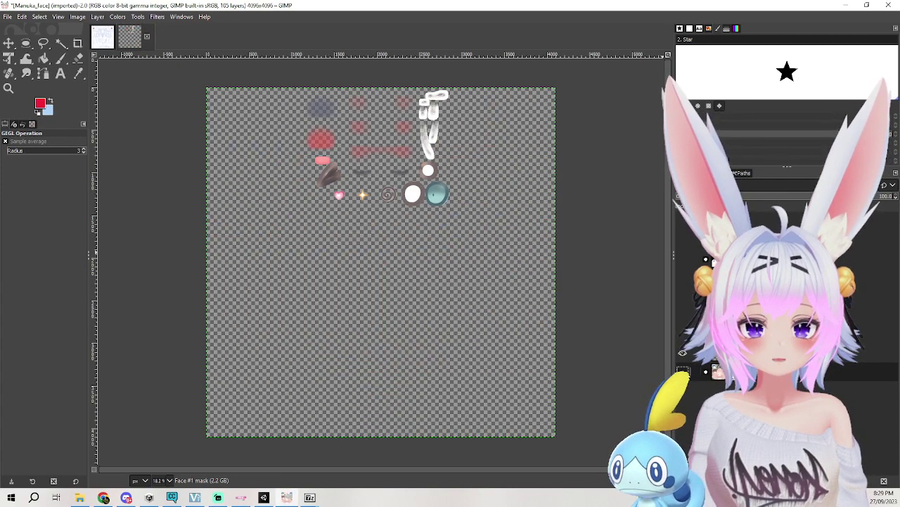
{"action": "left_click", "coordinate": [684, 373]}
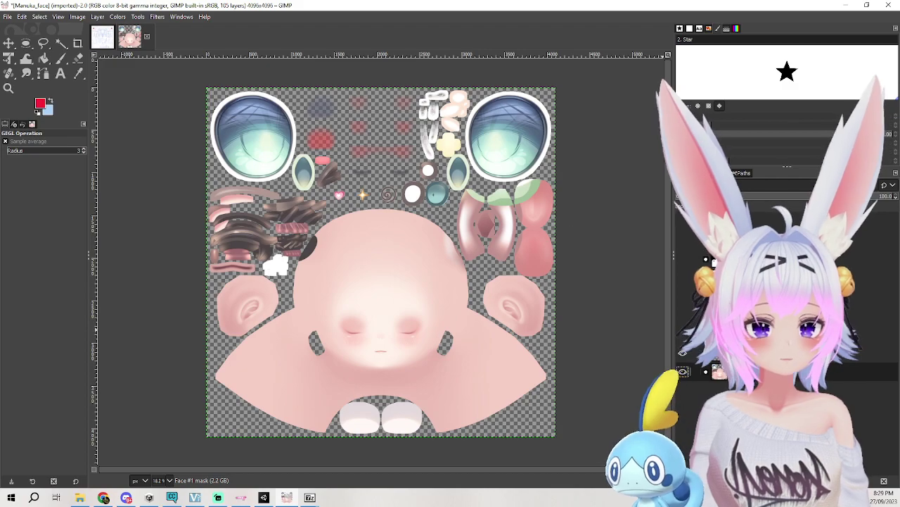
{"action": "left_click", "coordinate": [683, 353]}
{"action": "left_click", "coordinate": [683, 354]}
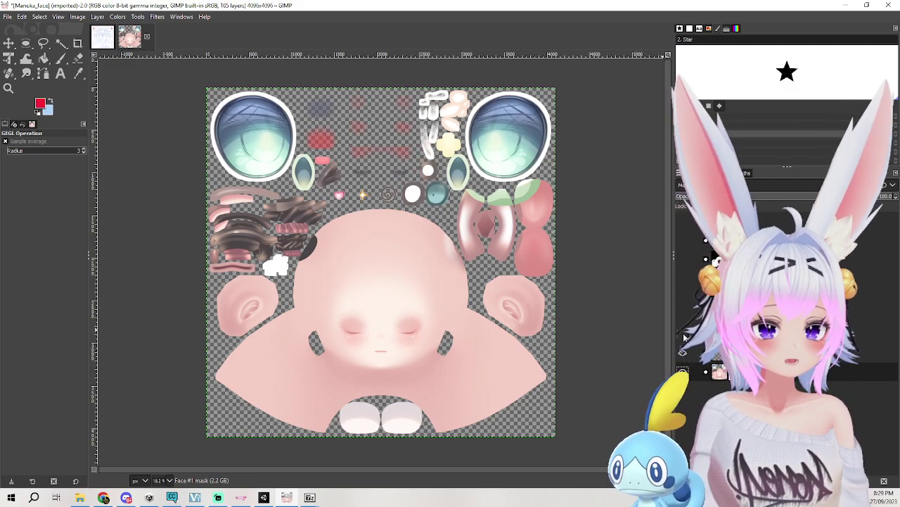
{"action": "left_click", "coordinate": [684, 337]}
{"action": "left_click", "coordinate": [684, 337]}
{"action": "left_click", "coordinate": [684, 337]}
{"action": "left_click", "coordinate": [684, 337]}
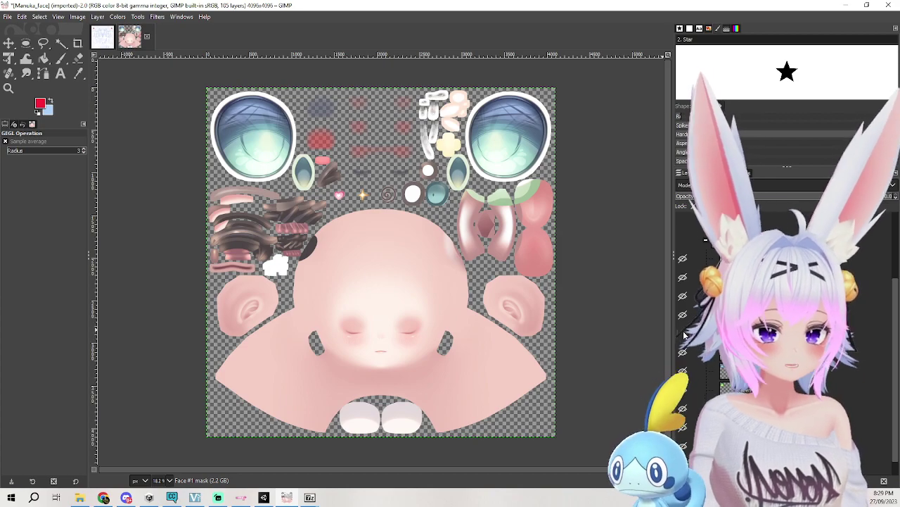
Show the eye colour variation group and toggle its layers until the irises are purple.
{"action": "left_click", "coordinate": [683, 240]}
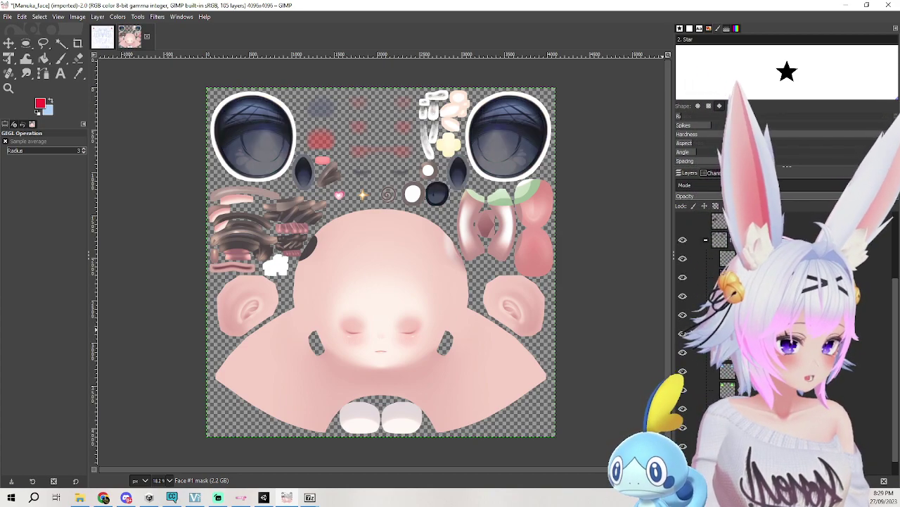
{"action": "left_click", "coordinate": [682, 240]}
{"action": "left_click", "coordinate": [679, 261]}
{"action": "left_click", "coordinate": [683, 261]}
{"action": "left_click", "coordinate": [687, 280]}
{"action": "left_click", "coordinate": [687, 279]}
{"action": "left_click", "coordinate": [683, 315]}
{"action": "left_click", "coordinate": [684, 316]}
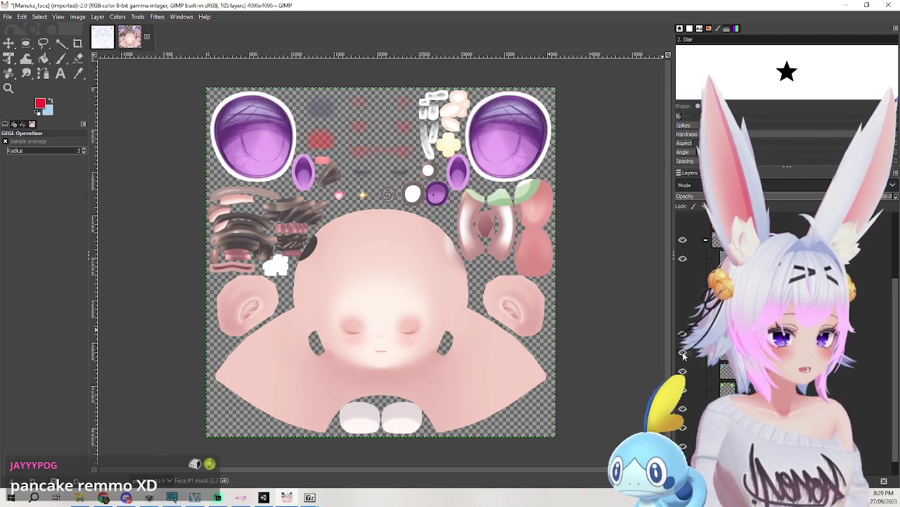
{"action": "left_click", "coordinate": [682, 355]}
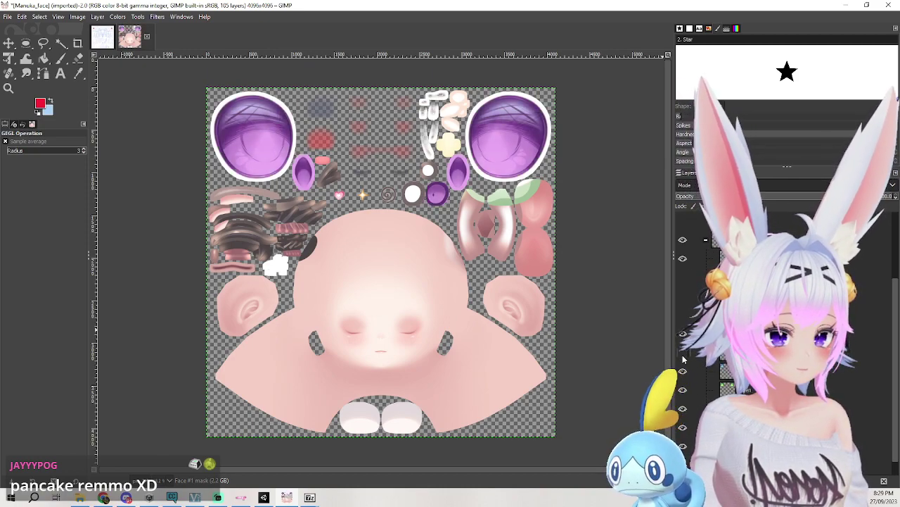
{"action": "left_click", "coordinate": [683, 241]}
{"action": "left_click", "coordinate": [683, 242]}
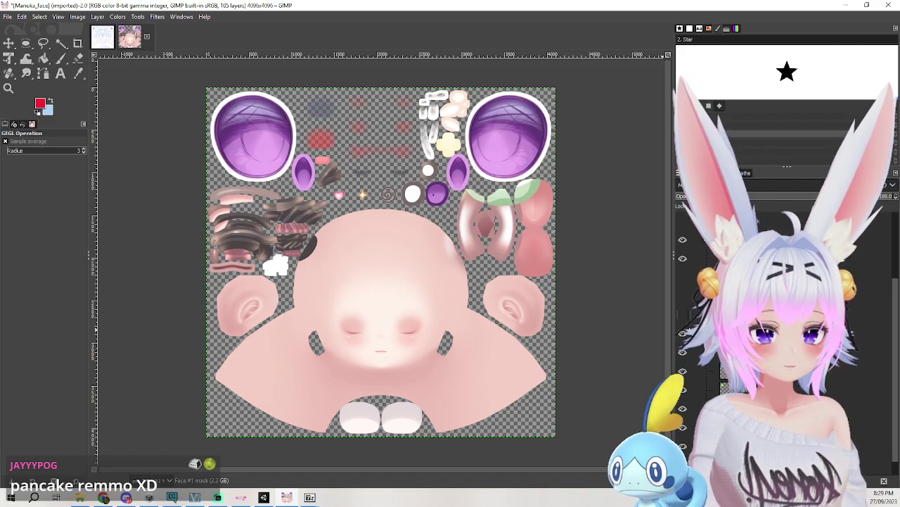
Check the remaining variation layers and examine the face texture with its purple eyes up close.
{"action": "left_click", "coordinate": [683, 333]}
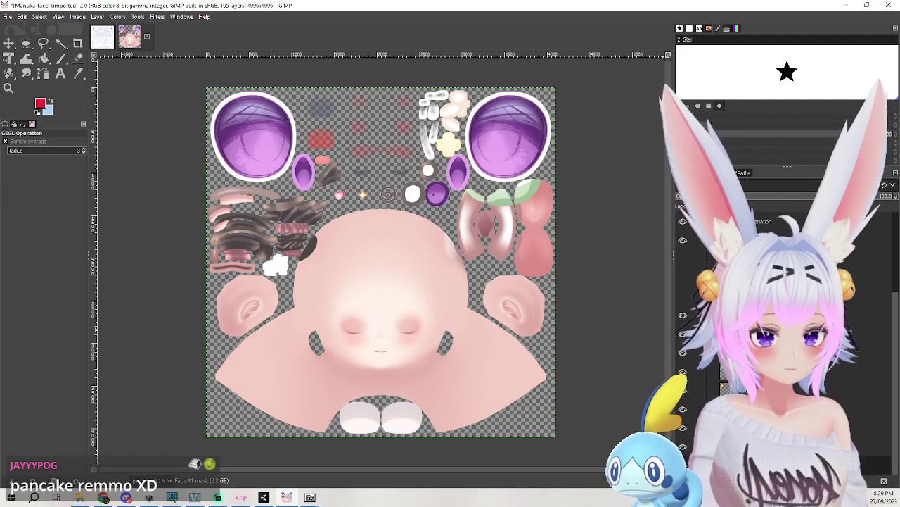
{"action": "scroll", "coordinate": [682, 334], "scroll_direction": "down", "scroll_amount": 1}
{"action": "left_click", "coordinate": [682, 335]}
{"action": "scroll", "coordinate": [687, 356], "scroll_direction": "up", "scroll_amount": 3}
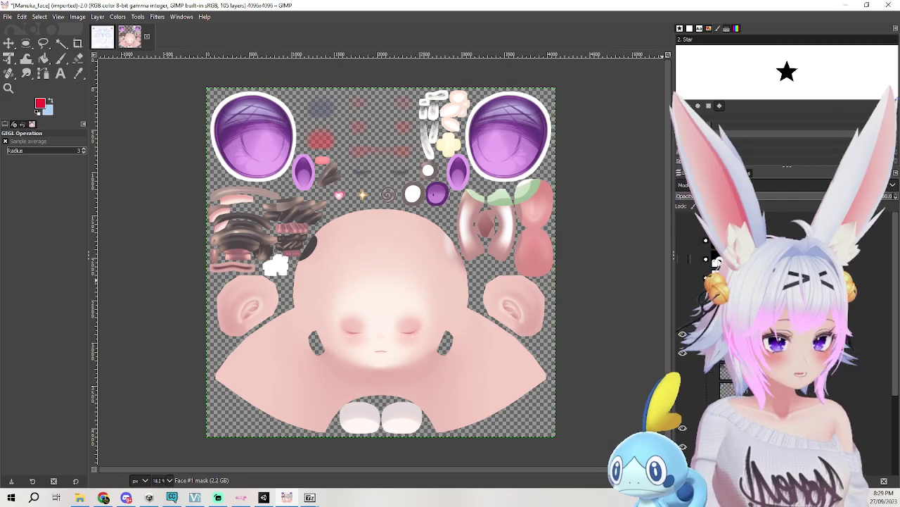
{"action": "scroll", "coordinate": [439, 248], "scroll_direction": "up", "scroll_amount": 5, "text": "ctrl"}
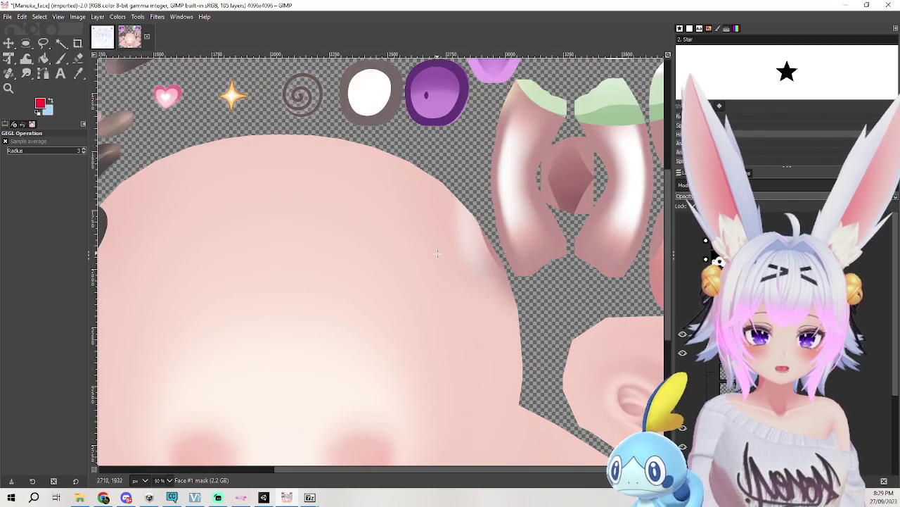
{"action": "scroll", "coordinate": [439, 256], "scroll_direction": "down", "scroll_amount": 4, "text": "ctrl"}
{"action": "scroll", "coordinate": [439, 256], "scroll_direction": "down", "scroll_amount": 1, "text": "ctrl"}
{"action": "scroll", "coordinate": [450, 250], "scroll_direction": "up", "scroll_amount": 1, "text": "ctrl"}
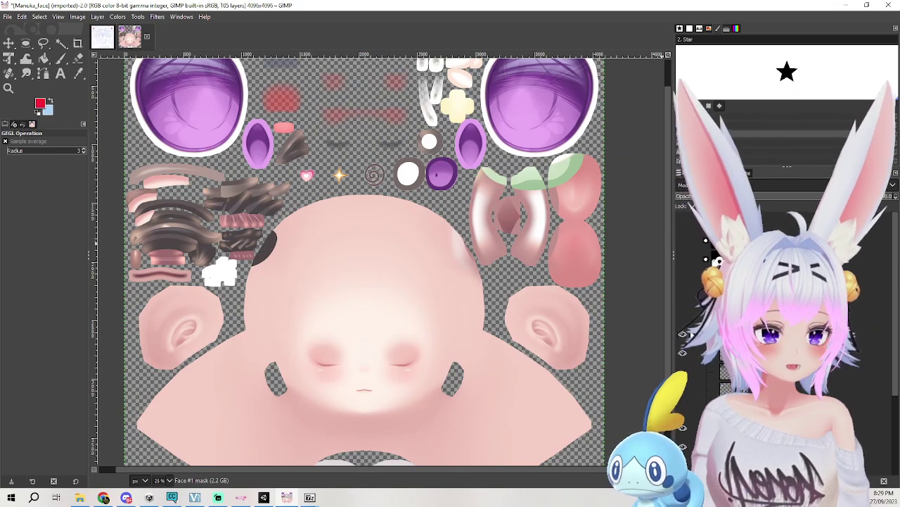
Toggle the variation layers to turn the eyelashes and eyebrows on the face texture black.
{"action": "left_click", "coordinate": [685, 316]}
{"action": "left_click", "coordinate": [685, 316]}
{"action": "left_click", "coordinate": [684, 316]}
{"action": "left_click", "coordinate": [684, 266]}
{"action": "left_click", "coordinate": [683, 266]}
{"action": "left_click", "coordinate": [683, 284]}
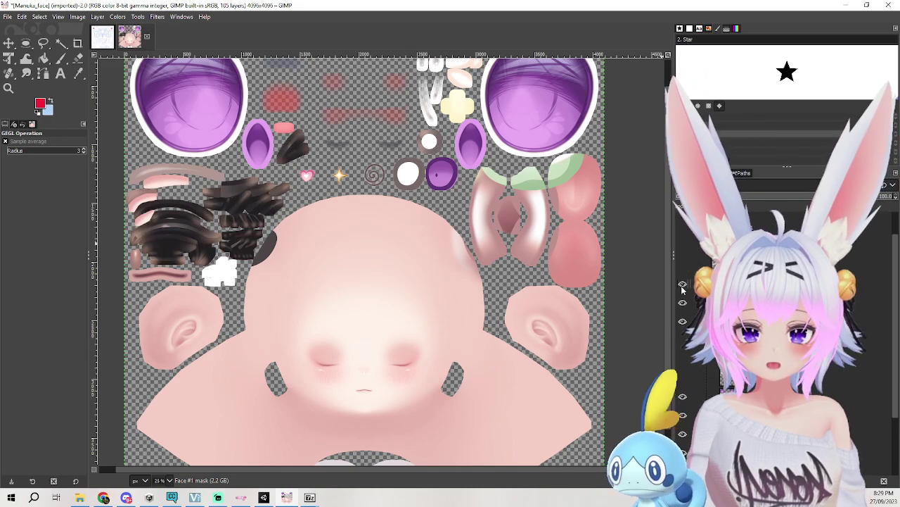
Toggle layers further down the Manuka_face texture, including those around the shadow layer, to identify what each affects.
{"action": "left_click", "coordinate": [682, 448]}
{"action": "left_click", "coordinate": [683, 448]}
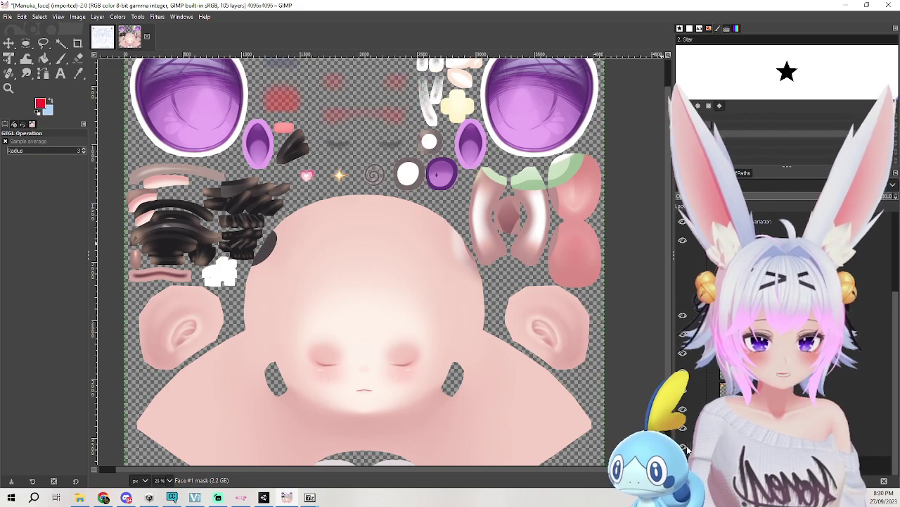
{"action": "left_click", "coordinate": [683, 465]}
{"action": "left_click", "coordinate": [683, 465]}
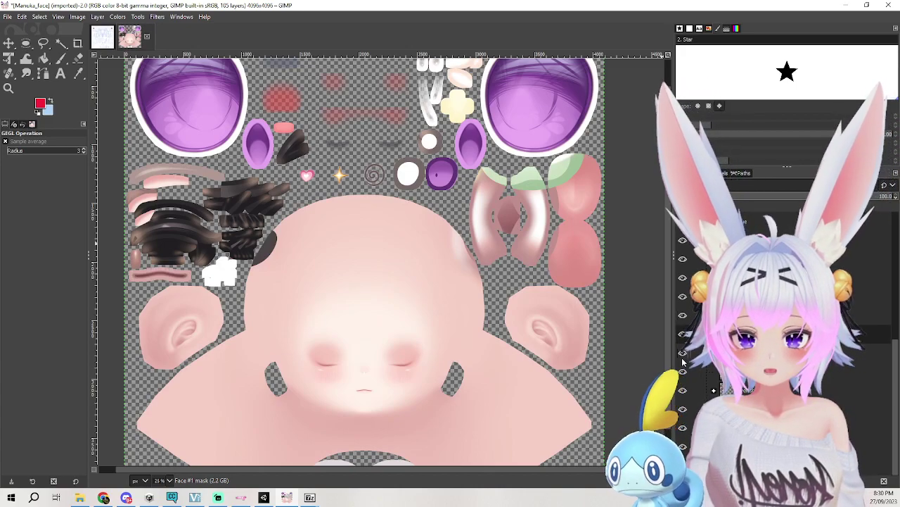
{"action": "left_click", "coordinate": [685, 394]}
{"action": "left_click", "coordinate": [685, 394]}
{"action": "left_click", "coordinate": [685, 394]}
{"action": "left_click", "coordinate": [684, 394]}
{"action": "left_click", "coordinate": [685, 394]}
{"action": "left_click", "coordinate": [684, 393]}
{"action": "left_click", "coordinate": [685, 394]}
{"action": "left_click", "coordinate": [684, 394]}
{"action": "left_click", "coordinate": [685, 394]}
{"action": "left_click", "coordinate": [685, 393]}
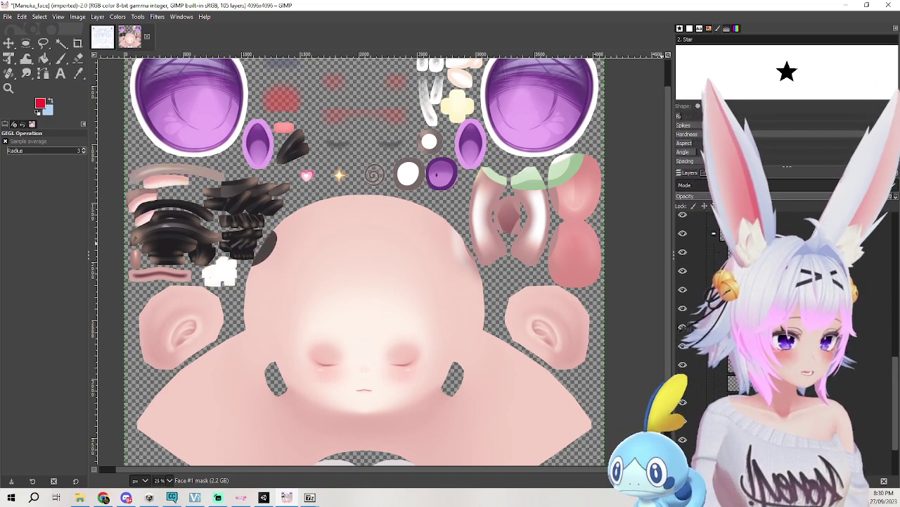
{"action": "left_click", "coordinate": [683, 284]}
{"action": "left_click", "coordinate": [683, 284]}
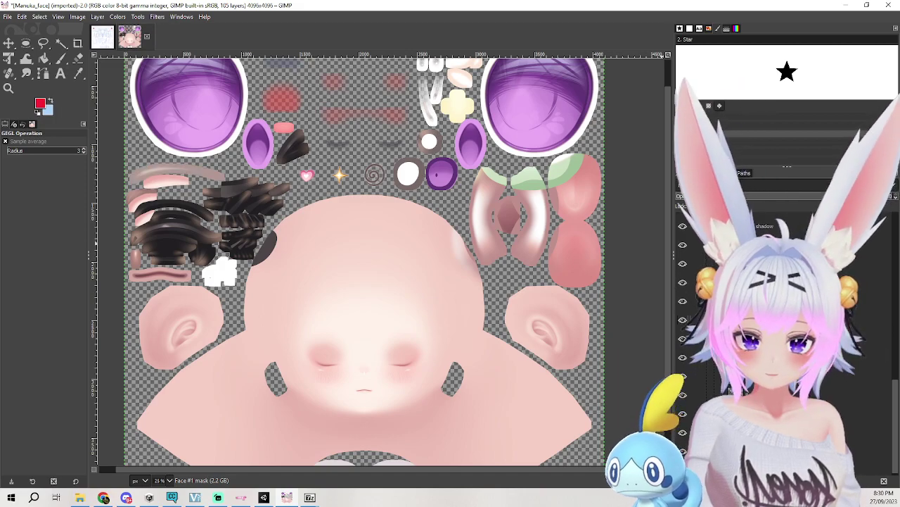
Toggle the layer that covers the dark patch at the side of the head to see its effect.
{"action": "left_click", "coordinate": [684, 404]}
{"action": "left_click", "coordinate": [683, 405]}
{"action": "left_click", "coordinate": [684, 405]}
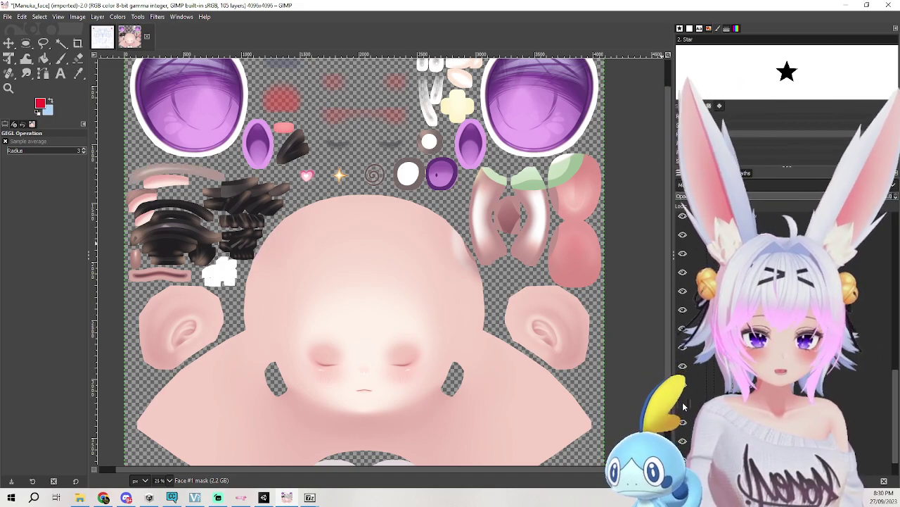
{"action": "left_click", "coordinate": [683, 405]}
{"action": "left_click", "coordinate": [683, 405]}
Show and hide further layers in the lower part of the face stack to identify what each one changes.
{"action": "scroll", "coordinate": [364, 262], "scroll_direction": "down", "scroll_amount": 2}
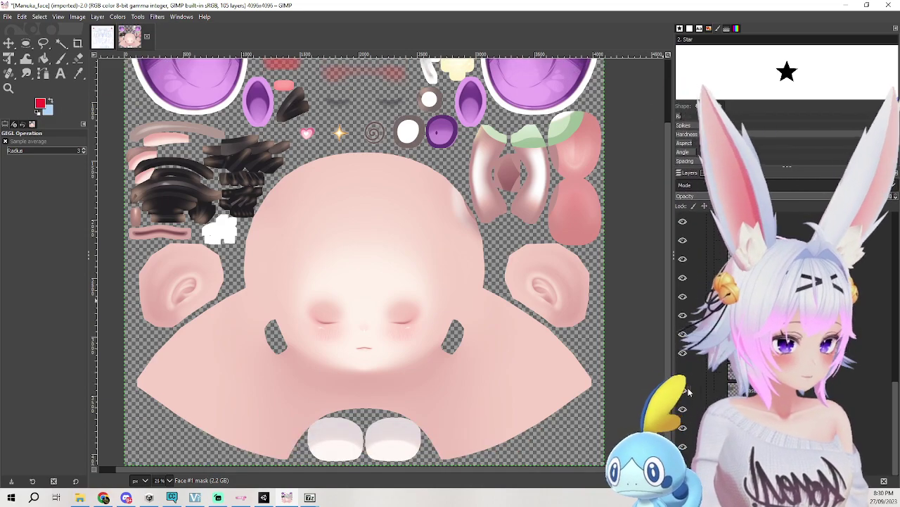
{"action": "left_click", "coordinate": [682, 411]}
{"action": "left_click", "coordinate": [682, 411]}
{"action": "left_click", "coordinate": [682, 411]}
{"action": "left_click", "coordinate": [682, 411]}
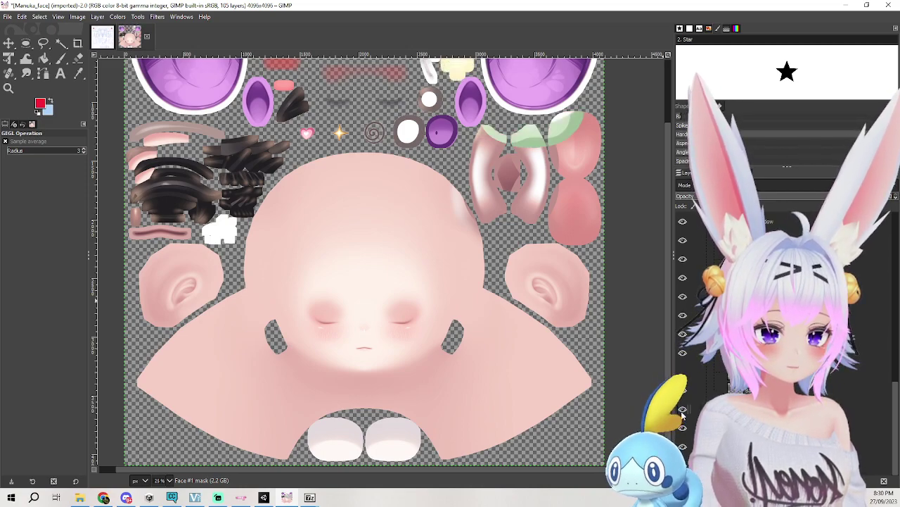
{"action": "scroll", "coordinate": [609, 349], "scroll_direction": "up", "scroll_amount": 4}
{"action": "left_click", "coordinate": [682, 411]}
{"action": "left_click", "coordinate": [683, 411]}
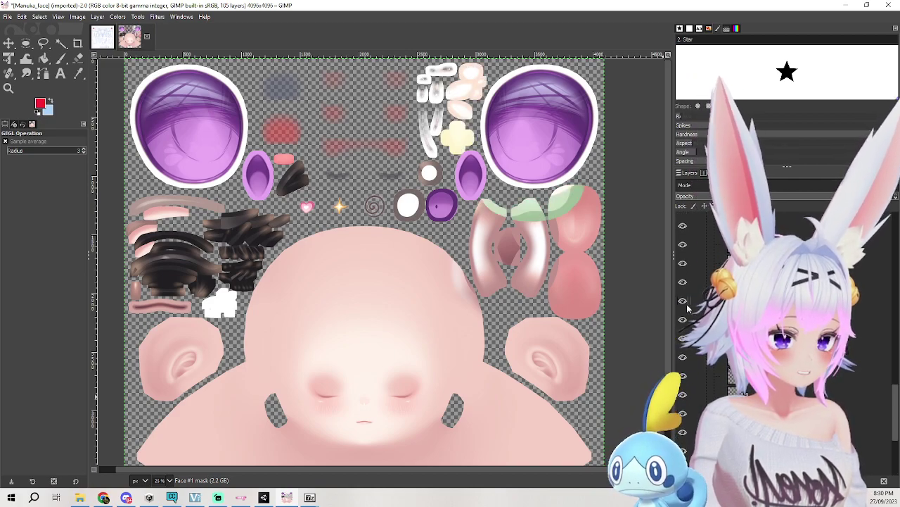
Hide the layer that adds the green areas above the curved white and red mouth pieces.
{"action": "left_click", "coordinate": [681, 301]}
{"action": "left_click", "coordinate": [681, 301]}
{"action": "left_click", "coordinate": [681, 302]}
{"action": "left_click", "coordinate": [682, 301]}
{"action": "left_click", "coordinate": [683, 303]}
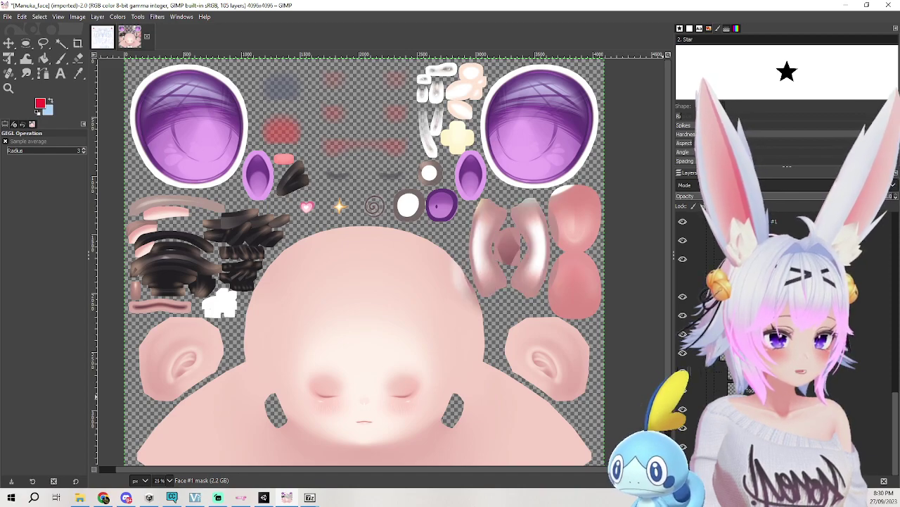
Toggle the Shadow #1 layer repeatedly to compare the curved white pieces with and without their pink shading.
{"action": "left_click", "coordinate": [682, 373]}
{"action": "left_click", "coordinate": [683, 372]}
{"action": "left_click", "coordinate": [682, 373]}
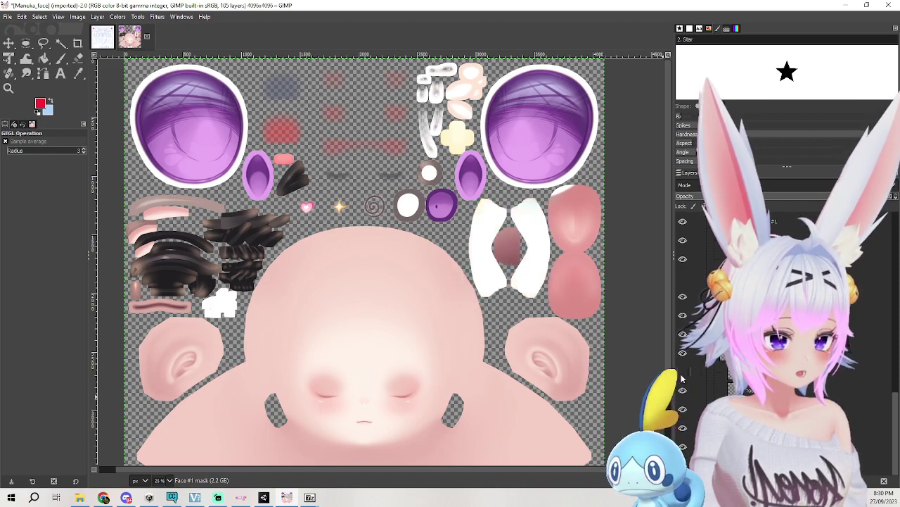
{"action": "left_click", "coordinate": [682, 373]}
{"action": "left_click", "coordinate": [682, 373]}
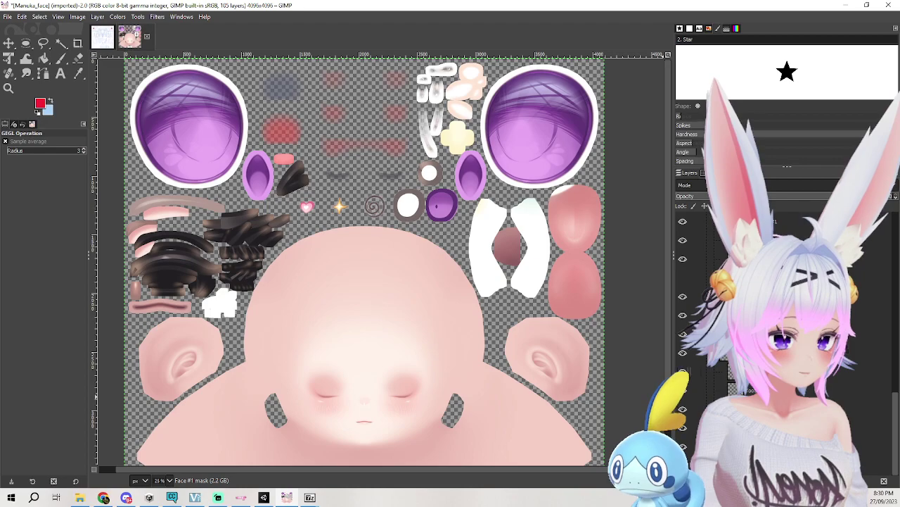
{"action": "left_click", "coordinate": [681, 373]}
{"action": "left_click", "coordinate": [682, 372]}
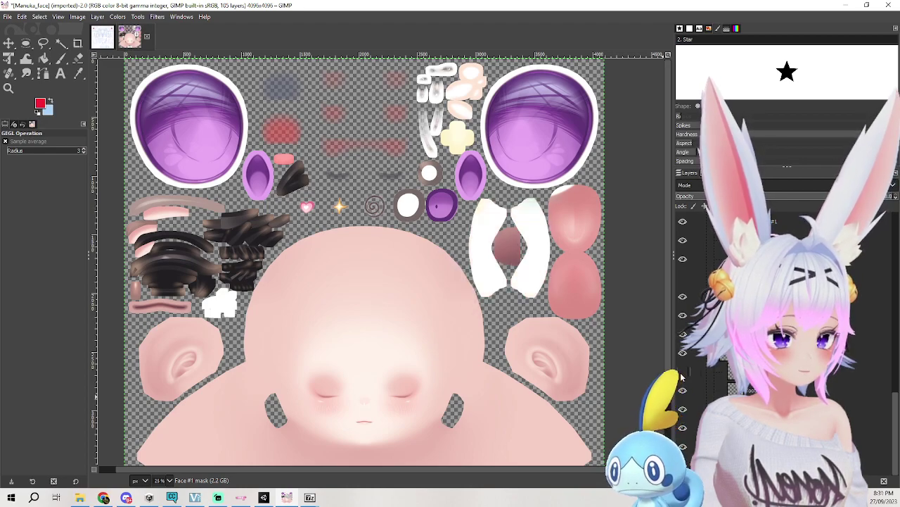
{"action": "left_click", "coordinate": [682, 372]}
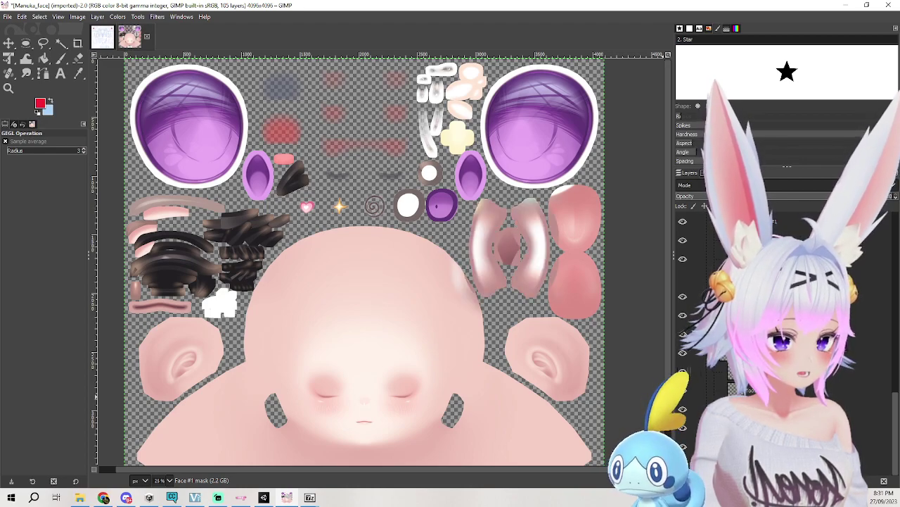
Try moving the Shadow #1 layer further down the layer stack.
{"action": "double_click", "coordinate": [733, 372]}
{"action": "key", "text": "Escape"}
{"action": "left_click_drag", "start_coordinate": [733, 372], "coordinate": [734, 436]}
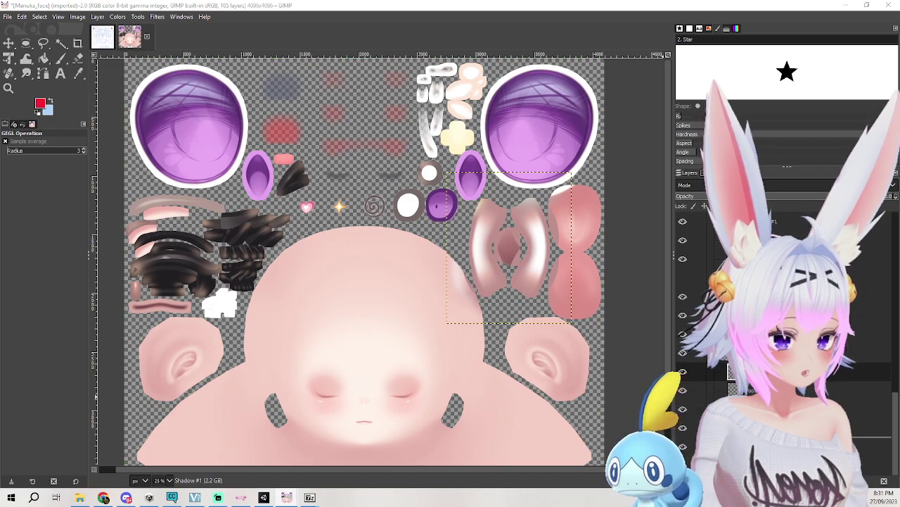
{"action": "left_click", "coordinate": [682, 372]}
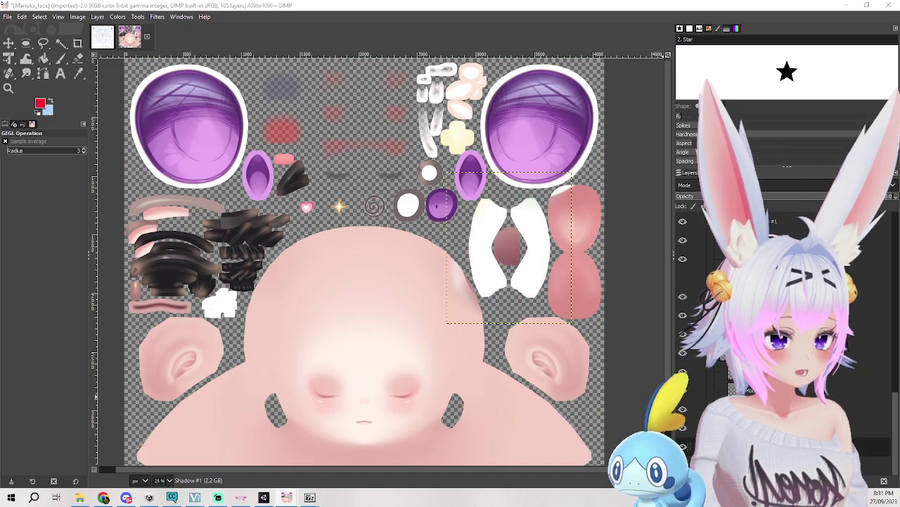
{"action": "double_click", "coordinate": [733, 446]}
{"action": "key", "text": "Escape"}
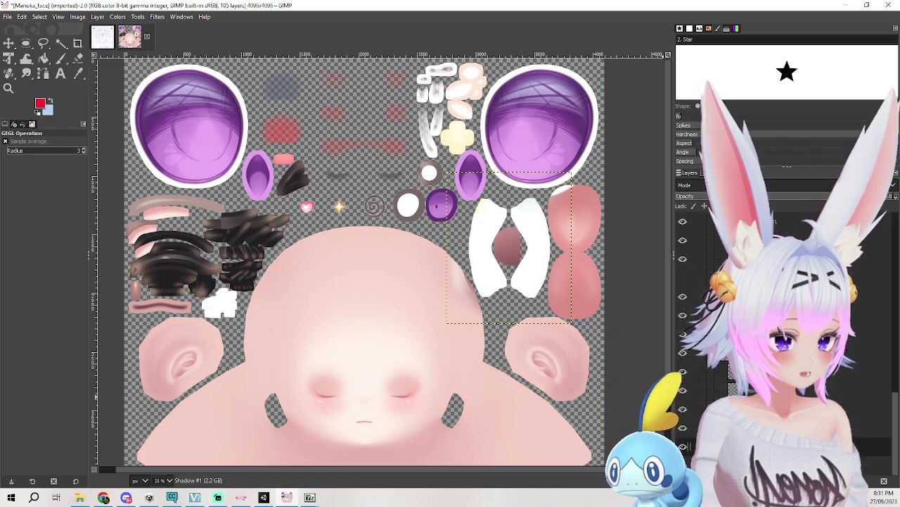
{"action": "left_click", "coordinate": [683, 427]}
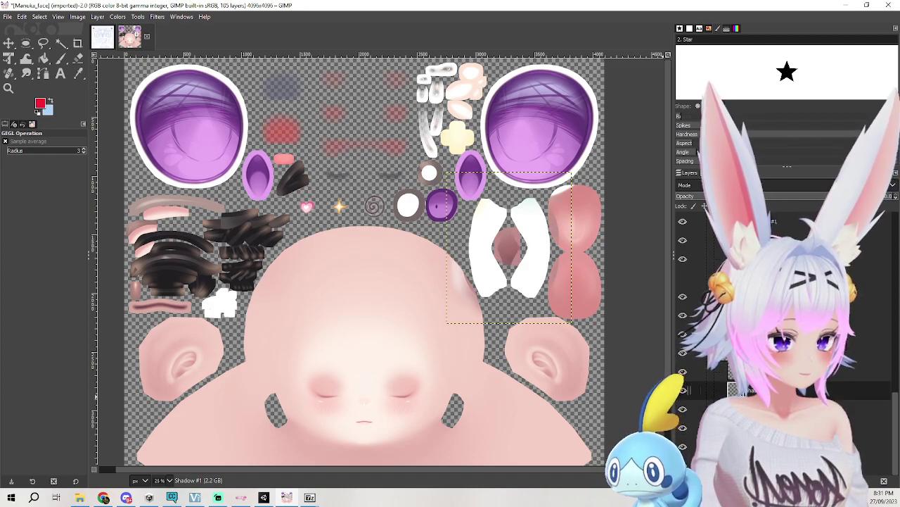
Hide and show the Shadow #1 layer once more to check its shading on the curved pieces.
{"action": "left_click", "coordinate": [682, 371]}
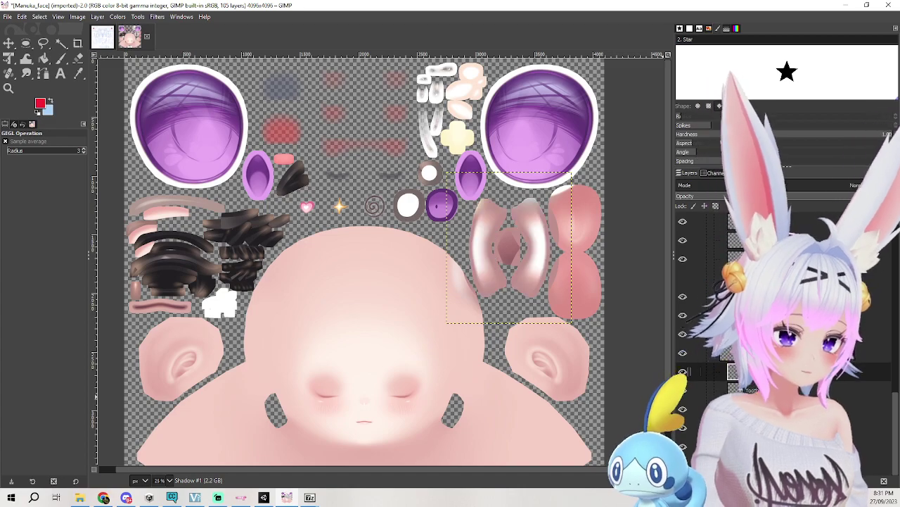
{"action": "left_click", "coordinate": [682, 371]}
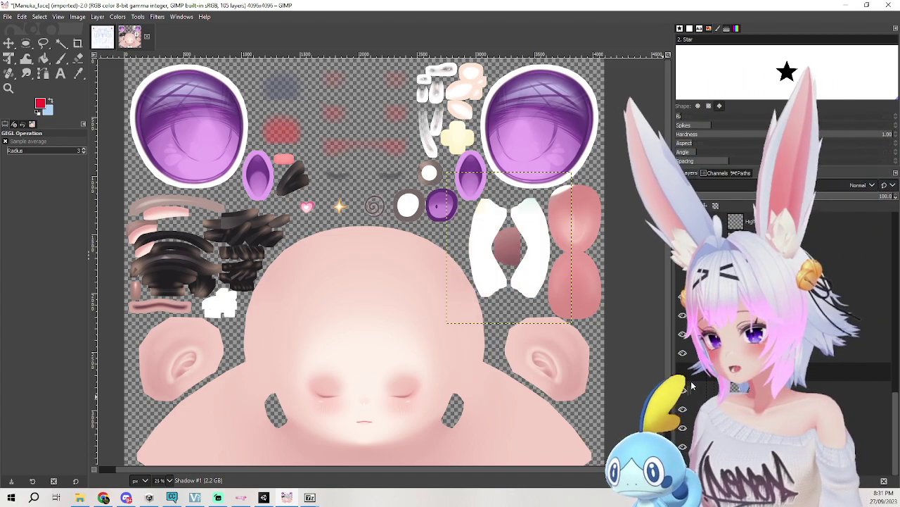
{"action": "left_click", "coordinate": [682, 371]}
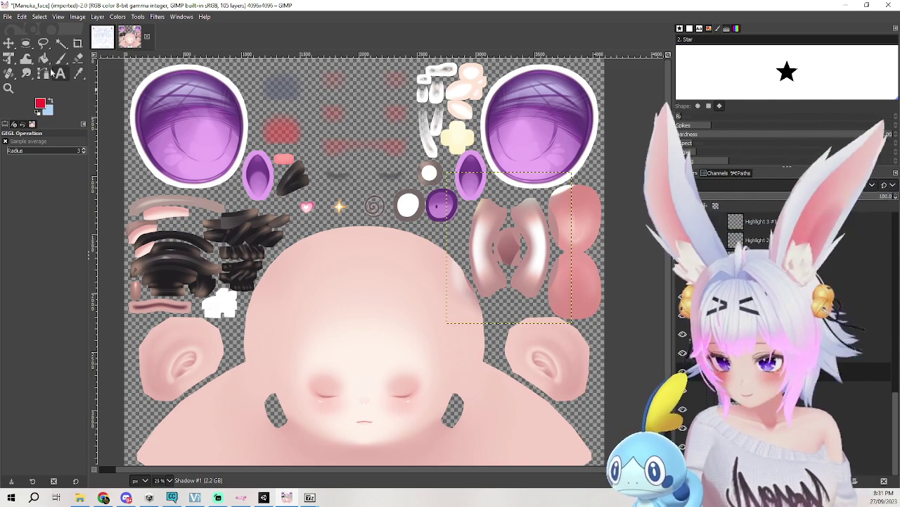
Set up the Eraser with the 2. Hardness 100 brush at 100 opacity.
{"action": "key", "text": "shift+e"}
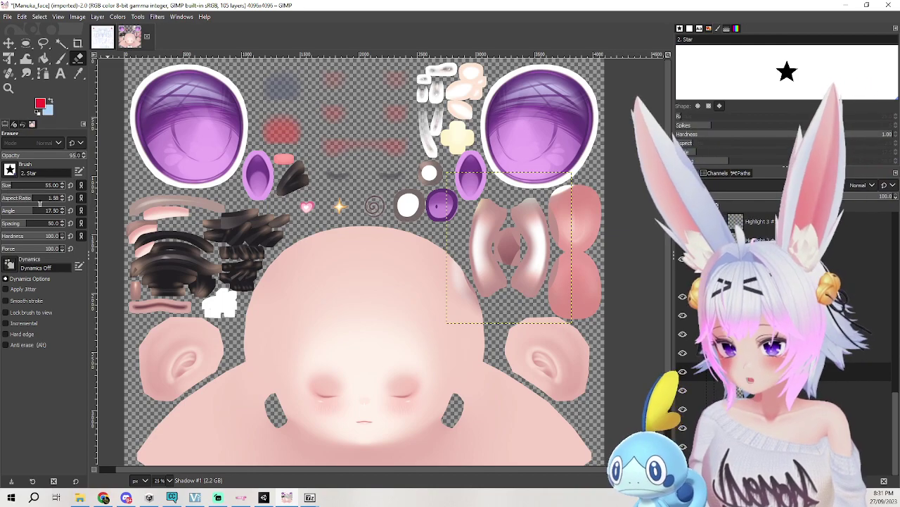
{"action": "left_click", "coordinate": [10, 169]}
{"action": "left_click", "coordinate": [45, 196]}
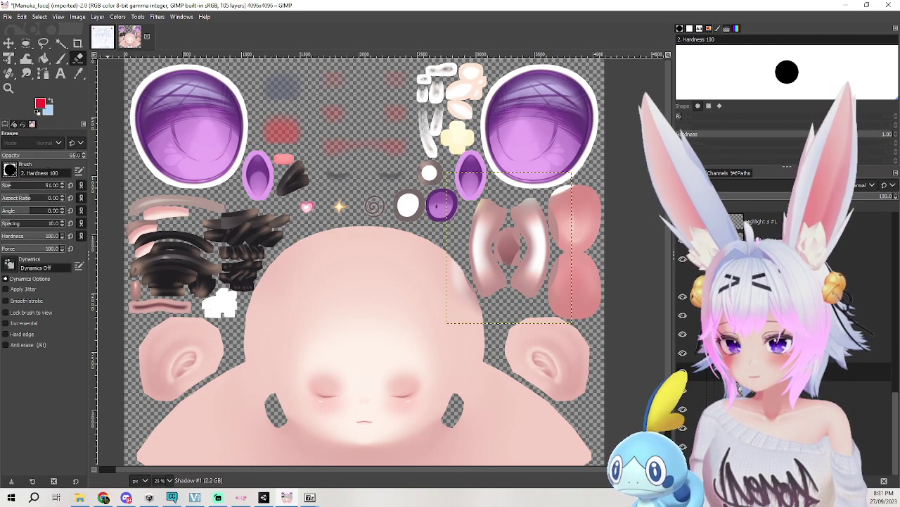
{"action": "left_click_drag", "start_coordinate": [60, 156], "coordinate": [97, 158]}
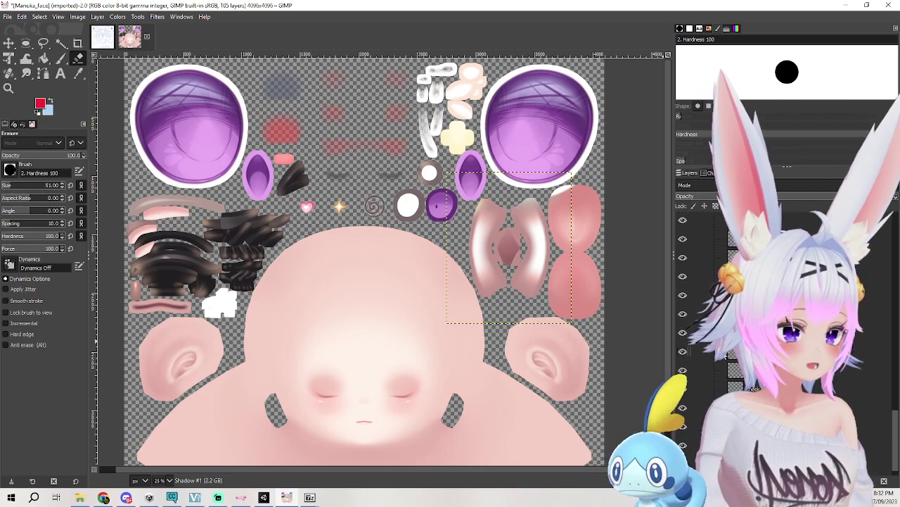
Select the large Shadow layer and toggle it to compare the head and neck with and without pink shading.
{"action": "double_click", "coordinate": [693, 450]}
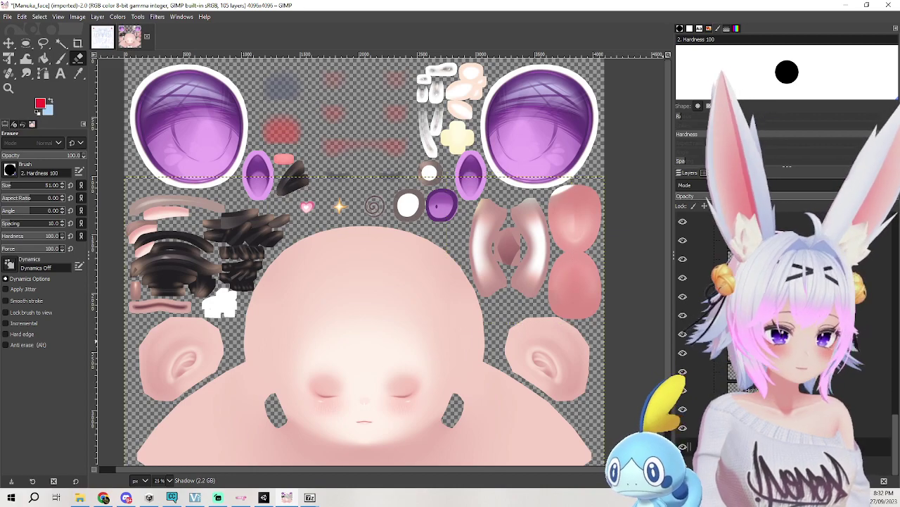
{"action": "key", "text": "Escape"}
{"action": "left_click", "coordinate": [685, 447]}
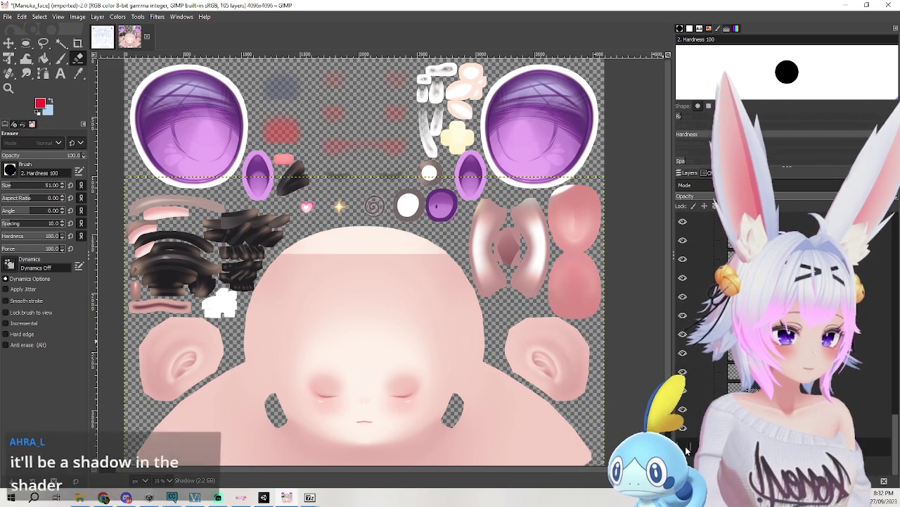
{"action": "left_click", "coordinate": [686, 448]}
{"action": "left_click", "coordinate": [686, 447]}
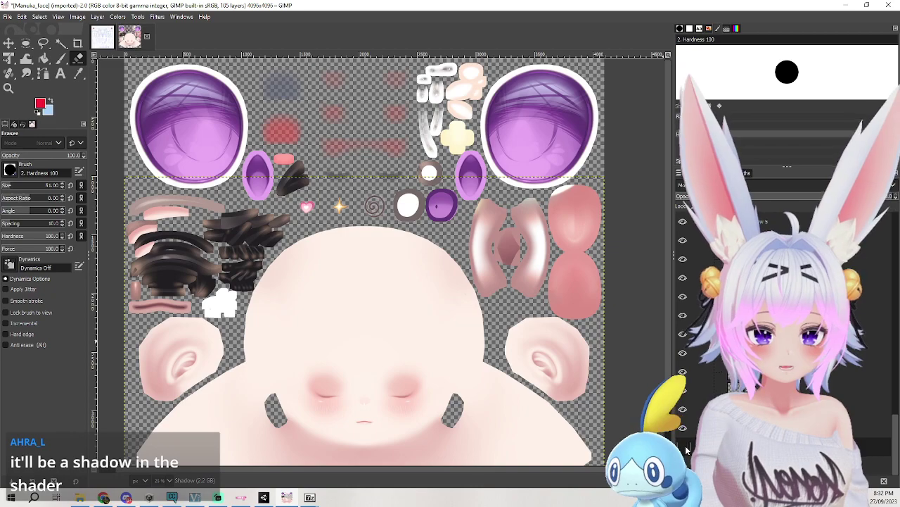
{"action": "left_click", "coordinate": [685, 448]}
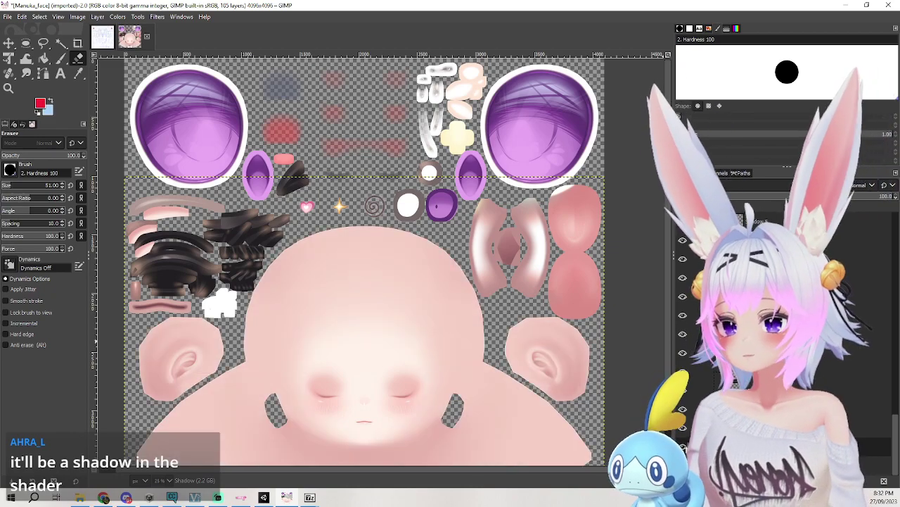
Toggle two layers above the large Shadow layer to see what they affect on the texture.
{"action": "left_click", "coordinate": [684, 429]}
{"action": "left_click", "coordinate": [683, 429]}
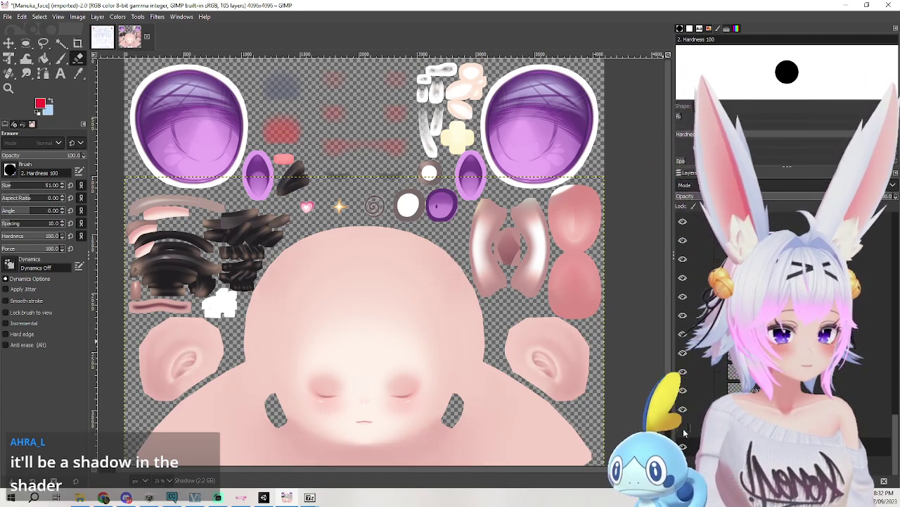
{"action": "left_click", "coordinate": [683, 390]}
{"action": "left_click", "coordinate": [682, 390]}
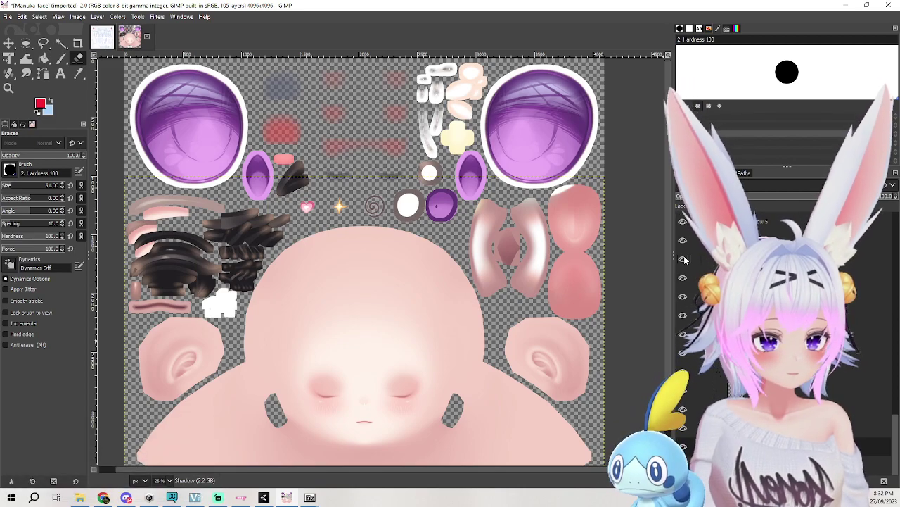
Examine the face up close and toggle its detail layers to find the one holding the mouth line.
{"action": "scroll", "coordinate": [359, 324], "scroll_direction": "up", "scroll_amount": 2, "text": "ctrl"}
{"action": "scroll", "coordinate": [360, 325], "scroll_direction": "up", "scroll_amount": 1, "text": "ctrl"}
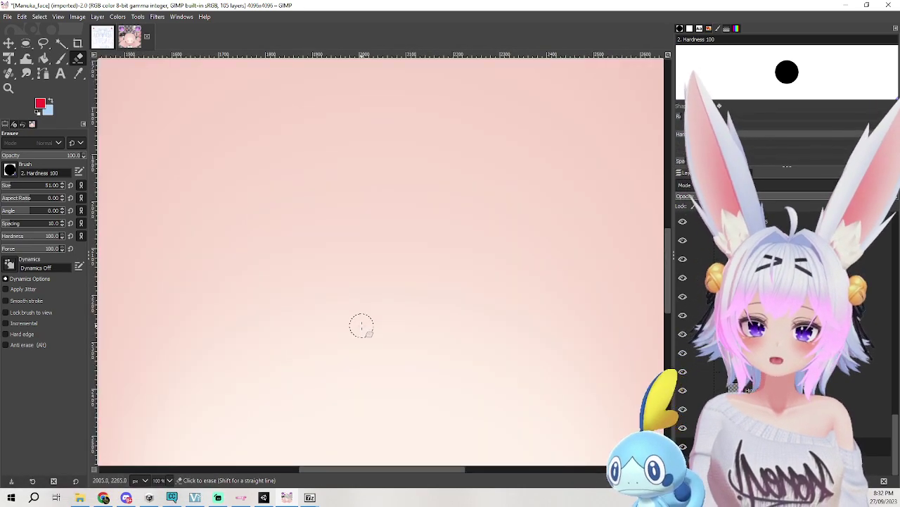
{"action": "scroll", "coordinate": [363, 326], "scroll_direction": "down", "scroll_amount": 2, "text": "ctrl"}
{"action": "scroll", "coordinate": [362, 326], "scroll_direction": "up", "scroll_amount": 2, "text": "ctrl"}
{"action": "scroll", "coordinate": [362, 325], "scroll_direction": "down", "scroll_amount": 1, "text": "ctrl"}
{"action": "scroll", "coordinate": [686, 251], "scroll_direction": "down", "scroll_amount": 1}
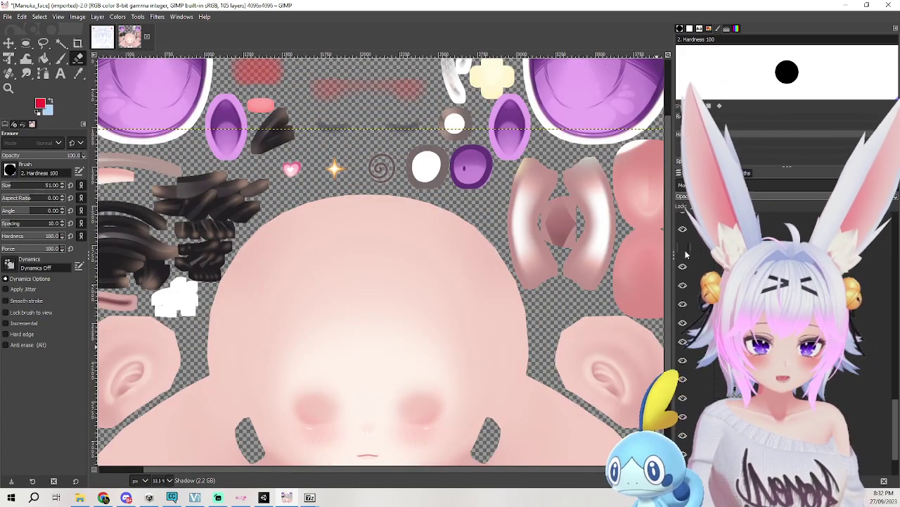
{"action": "left_click", "coordinate": [683, 303]}
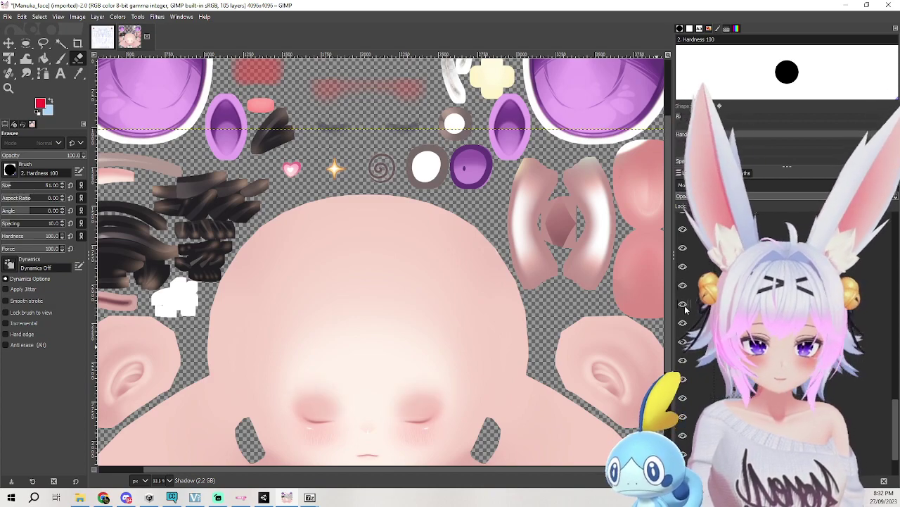
{"action": "left_click", "coordinate": [684, 307]}
{"action": "left_click", "coordinate": [684, 306]}
Colorize the Mouth line layer with the crimson colour bf404b.
{"action": "left_click", "coordinate": [735, 305]}
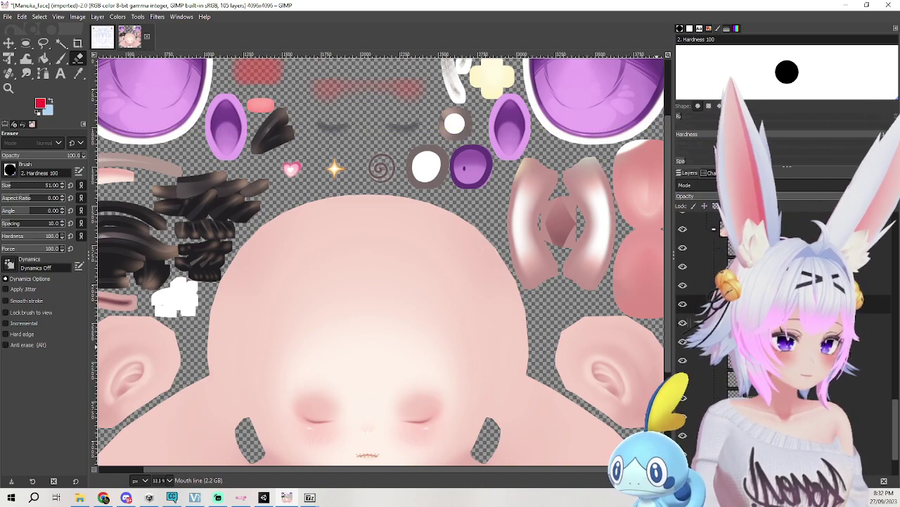
{"action": "scroll", "coordinate": [368, 317], "scroll_direction": "down", "scroll_amount": 5}
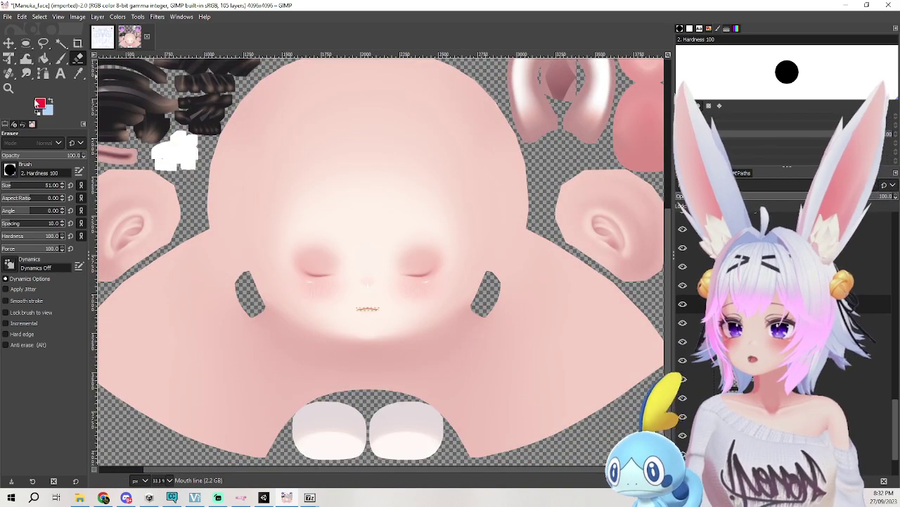
{"action": "left_click", "coordinate": [137, 16]}
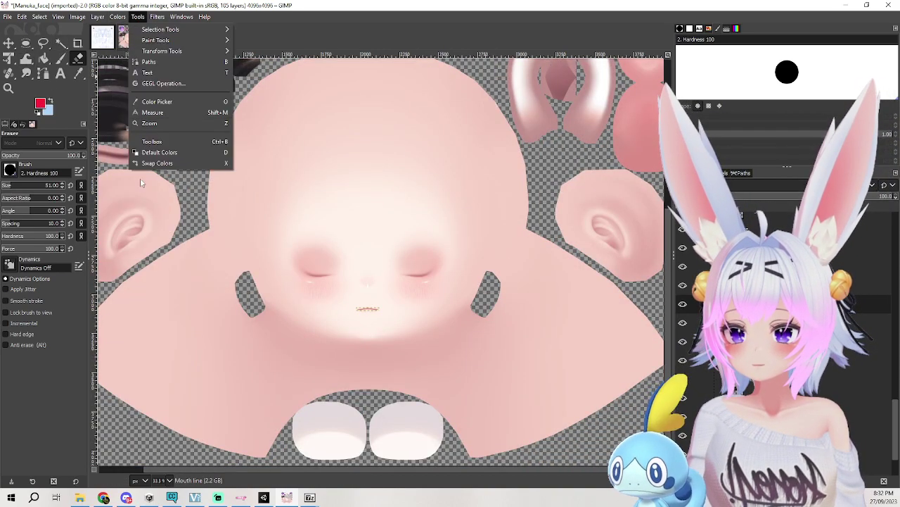
{"action": "mouse_move", "coordinate": [117, 16]}
{"action": "left_click", "coordinate": [158, 264]}
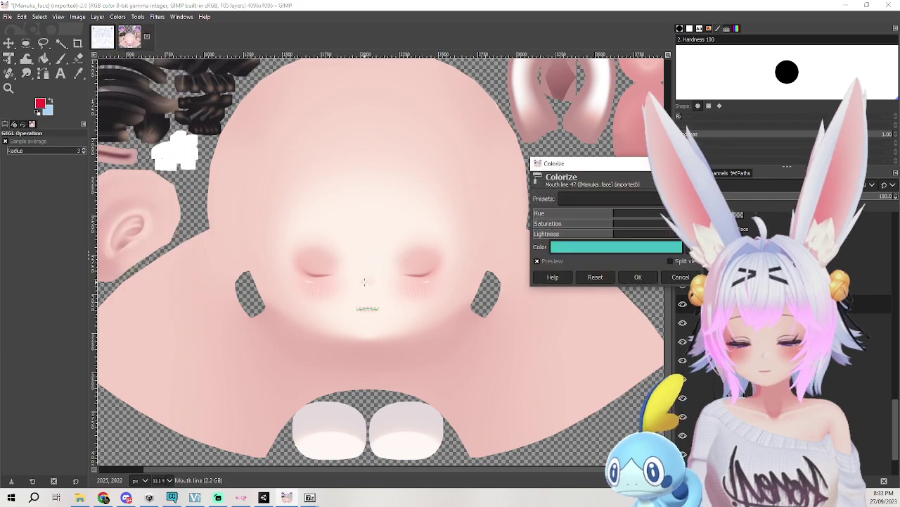
{"action": "left_click", "coordinate": [634, 250]}
{"action": "scroll", "coordinate": [374, 317], "scroll_direction": "up", "scroll_amount": 2, "text": "ctrl"}
{"action": "scroll", "coordinate": [375, 318], "scroll_direction": "up", "scroll_amount": 2, "text": "ctrl"}
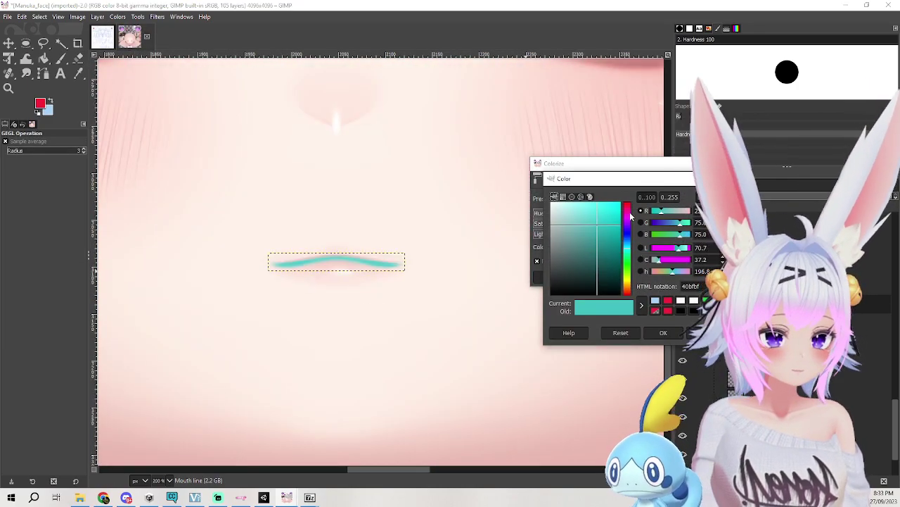
{"action": "left_click", "coordinate": [629, 211]}
{"action": "left_click_drag", "start_coordinate": [628, 208], "coordinate": [630, 207]}
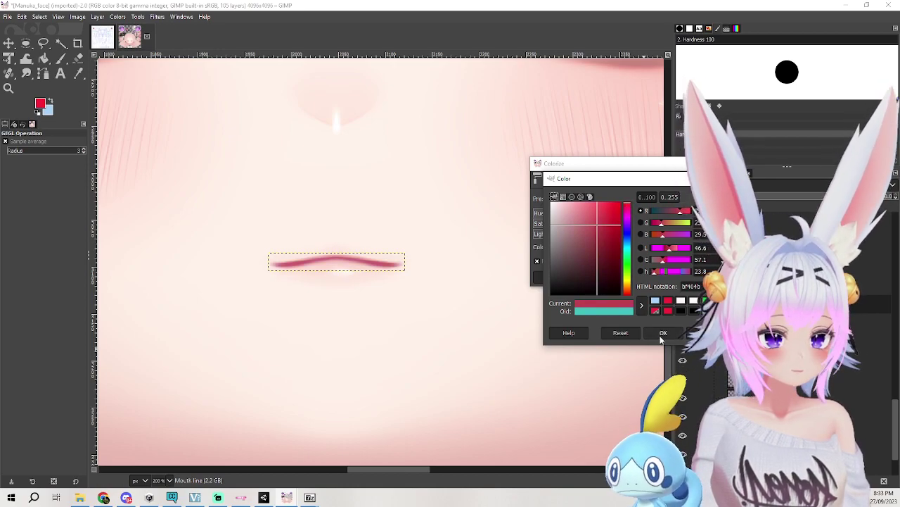
{"action": "left_click", "coordinate": [661, 339]}
{"action": "left_click", "coordinate": [677, 279]}
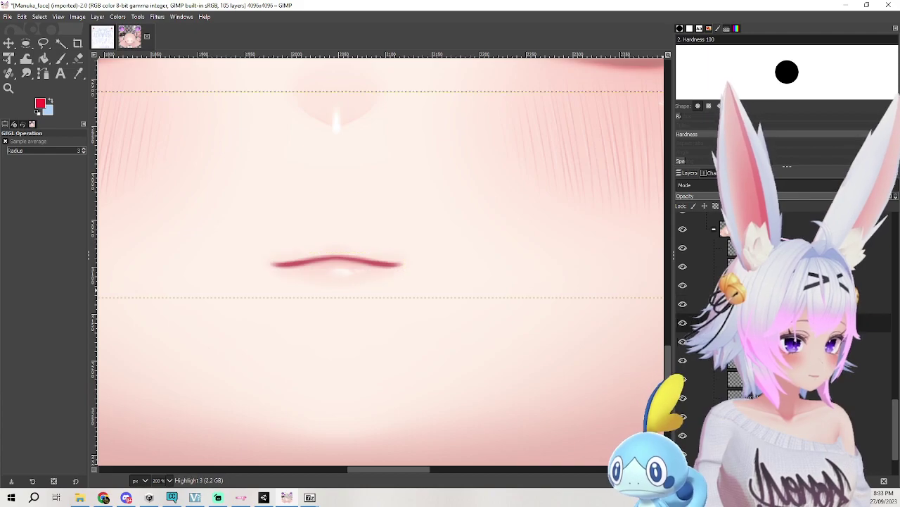
Colorize the Lip layer with the light pink colour f29ae2.
{"action": "scroll", "coordinate": [438, 270], "scroll_direction": "down", "scroll_amount": 4, "text": "ctrl"}
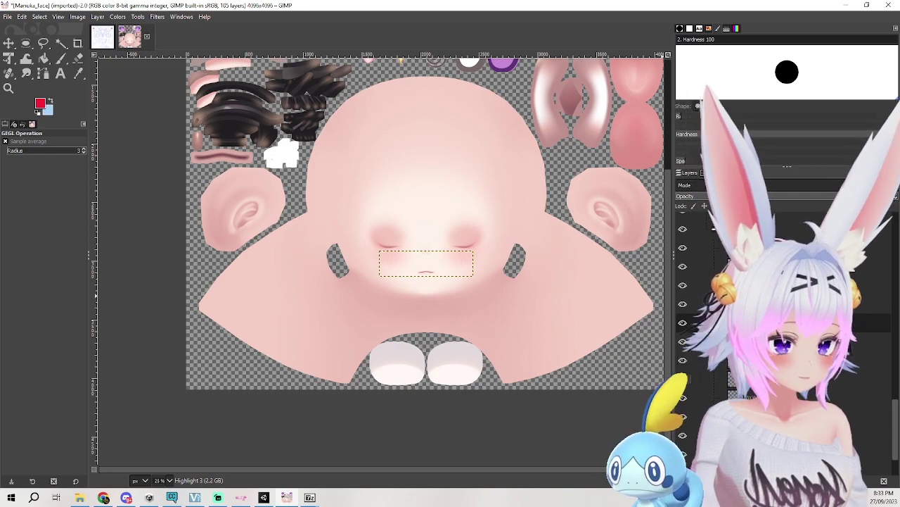
{"action": "left_click", "coordinate": [689, 359]}
{"action": "left_click", "coordinate": [139, 17]}
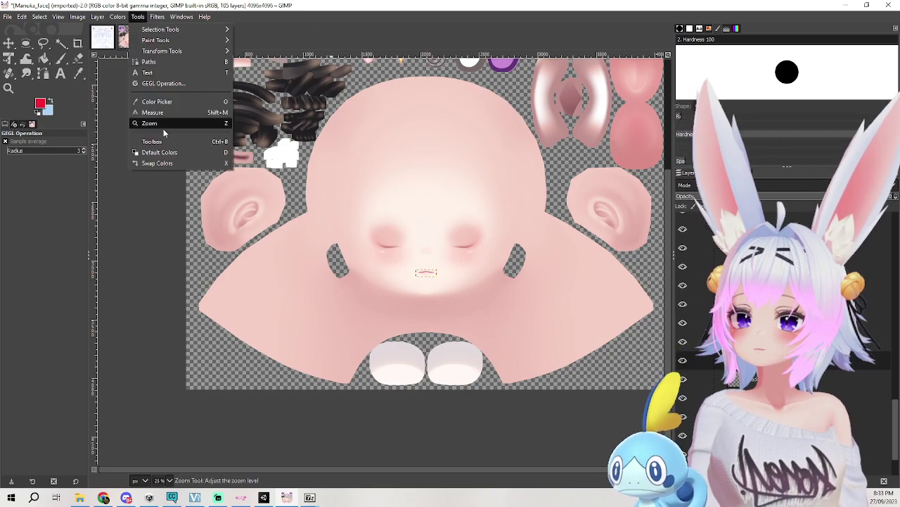
{"action": "mouse_move", "coordinate": [157, 17]}
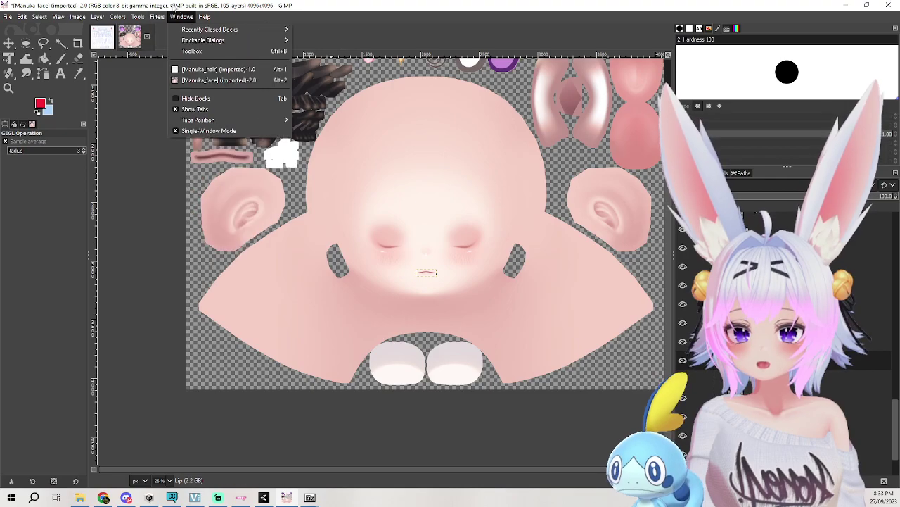
{"action": "mouse_move", "coordinate": [117, 17]}
{"action": "left_click", "coordinate": [149, 271]}
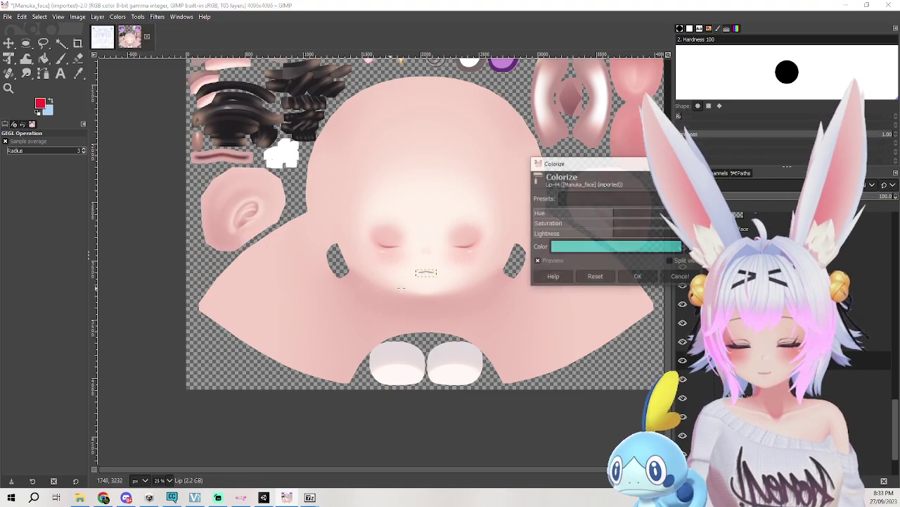
{"action": "scroll", "coordinate": [422, 301], "scroll_direction": "up", "scroll_amount": 1, "text": "ctrl"}
{"action": "scroll", "coordinate": [422, 301], "scroll_direction": "up", "scroll_amount": 6}
{"action": "scroll", "coordinate": [479, 391], "scroll_direction": "down", "scroll_amount": 5}
{"action": "scroll", "coordinate": [479, 391], "scroll_direction": "up", "scroll_amount": 6, "text": "ctrl"}
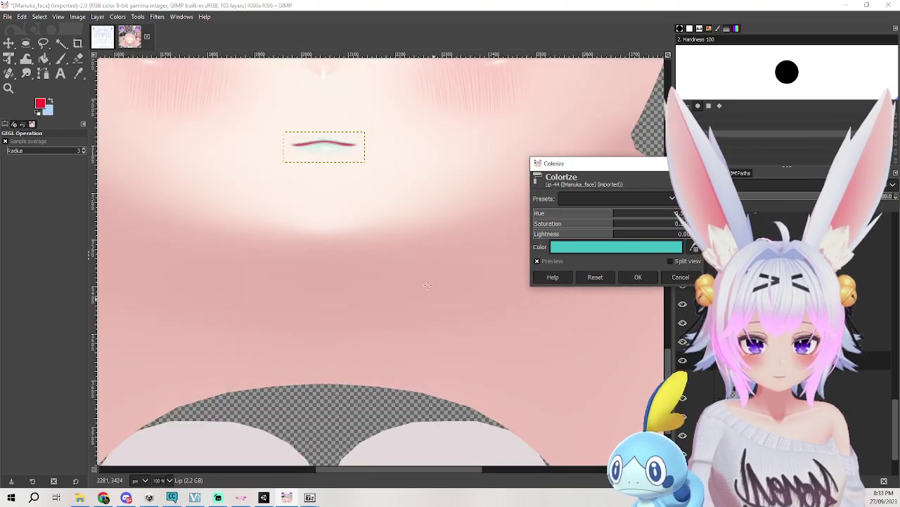
{"action": "left_click", "coordinate": [607, 251]}
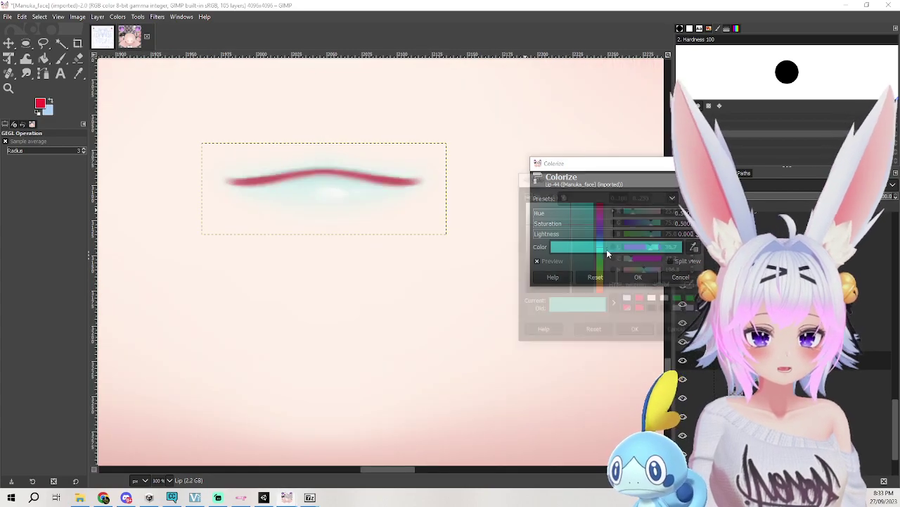
{"action": "left_click", "coordinate": [600, 224]}
{"action": "left_click_drag", "start_coordinate": [570, 230], "coordinate": [550, 208]}
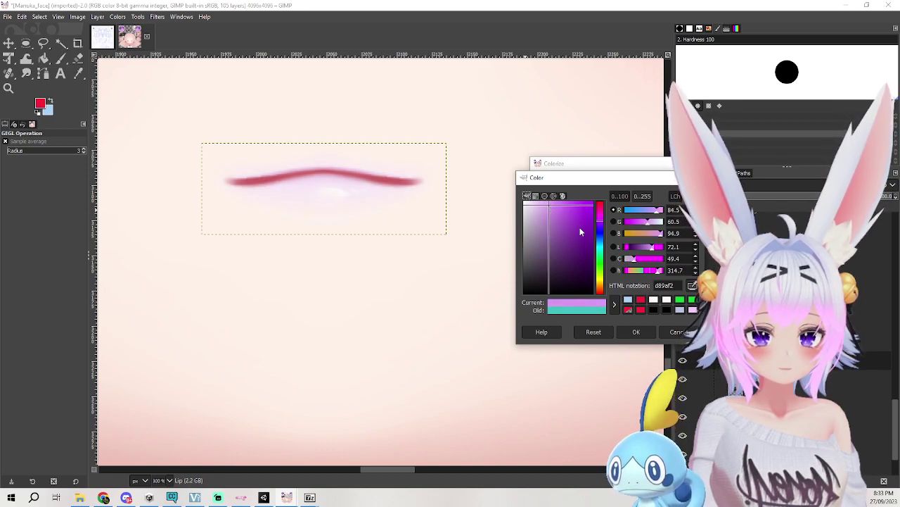
{"action": "left_click_drag", "start_coordinate": [600, 226], "coordinate": [602, 220]}
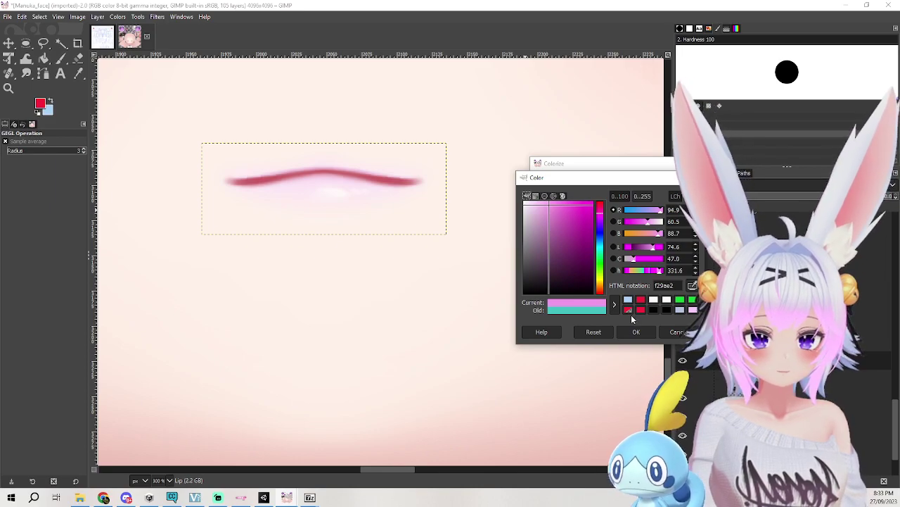
{"action": "left_click", "coordinate": [636, 332]}
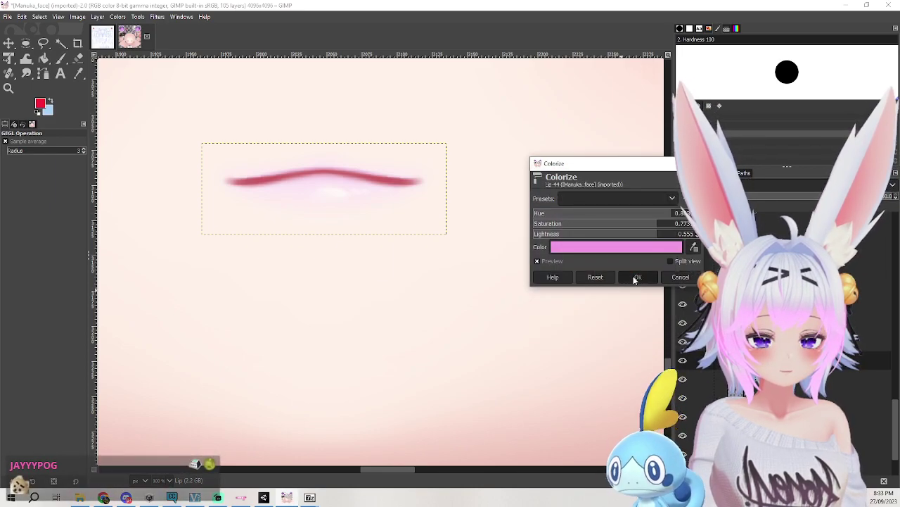
{"action": "left_click", "coordinate": [635, 278]}
Export the edited face texture as the PNG Manuka_face1 into the Texture folder of the MANUKA assets.
{"action": "scroll", "coordinate": [424, 275], "scroll_direction": "down", "scroll_amount": 6, "text": "ctrl"}
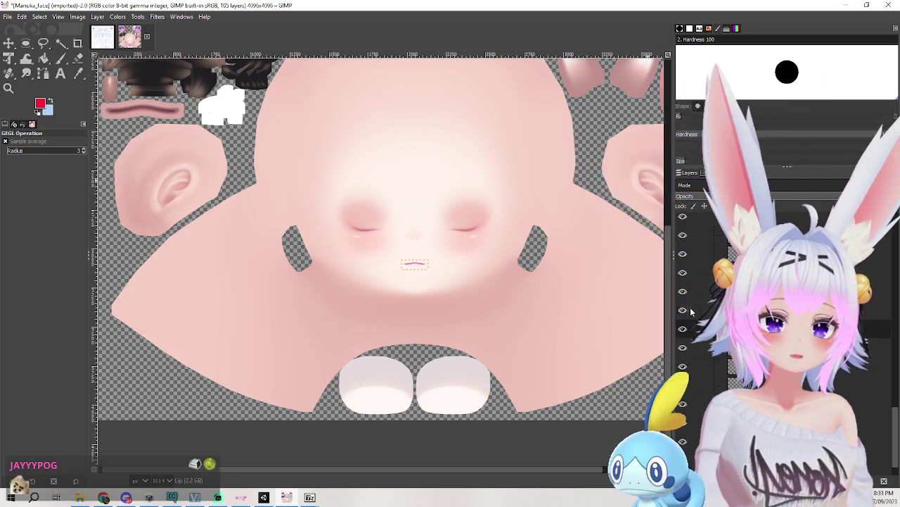
{"action": "scroll", "coordinate": [518, 211], "scroll_direction": "up", "scroll_amount": 5}
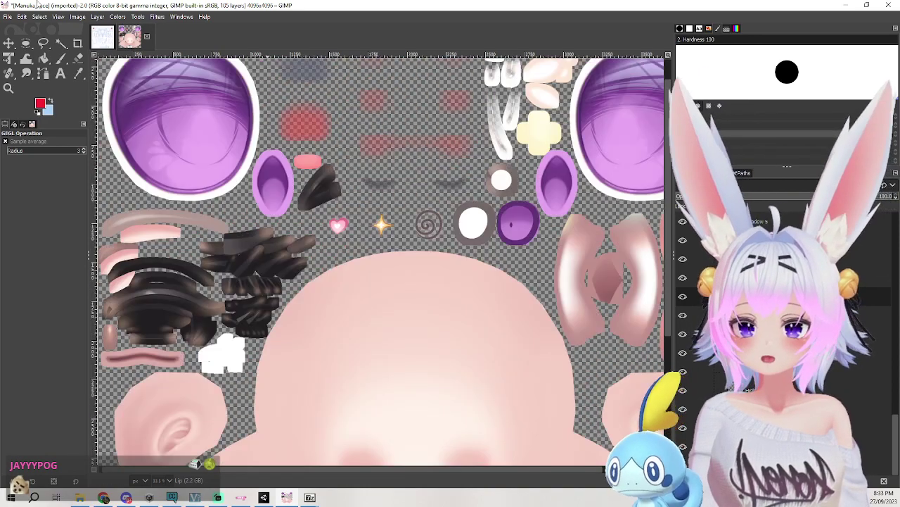
{"action": "left_click", "coordinate": [9, 17]}
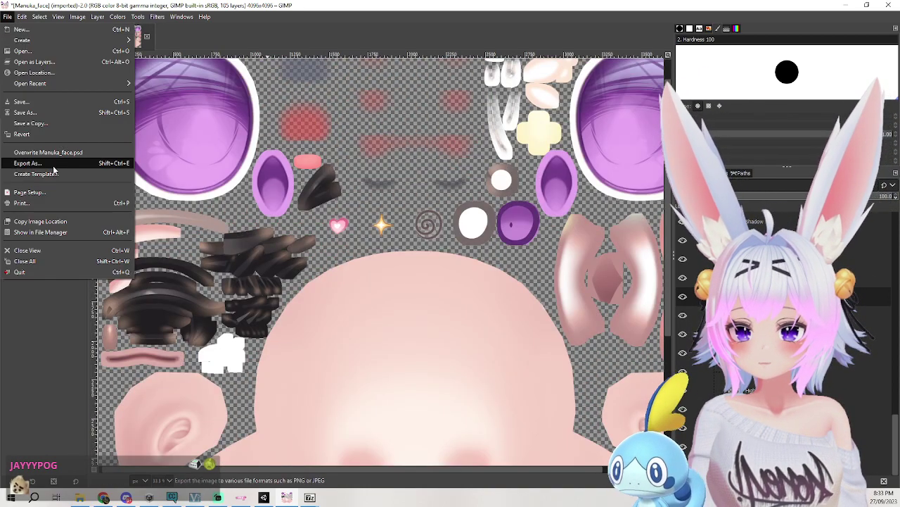
{"action": "left_click", "coordinate": [9, 17]}
{"action": "left_click", "coordinate": [22, 17]}
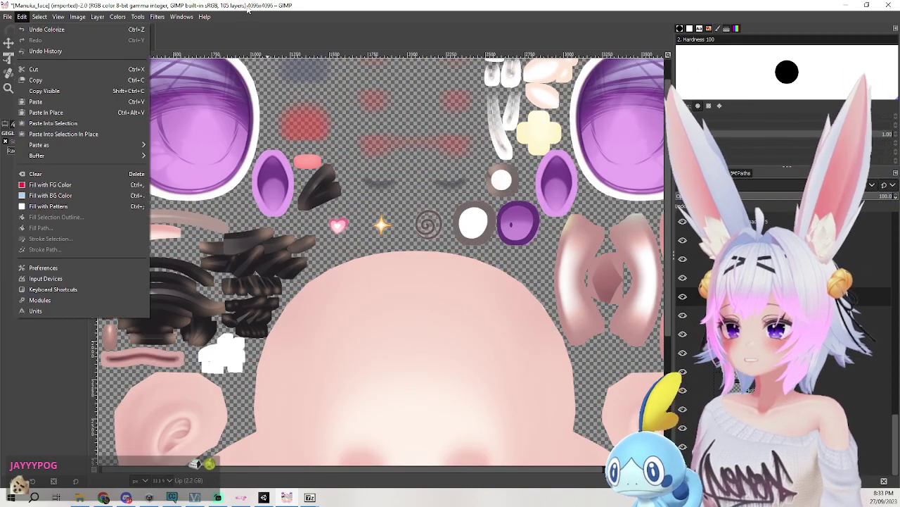
{"action": "left_click", "coordinate": [22, 17]}
{"action": "left_click_drag", "start_coordinate": [464, 6], "coordinate": [0, 42]}
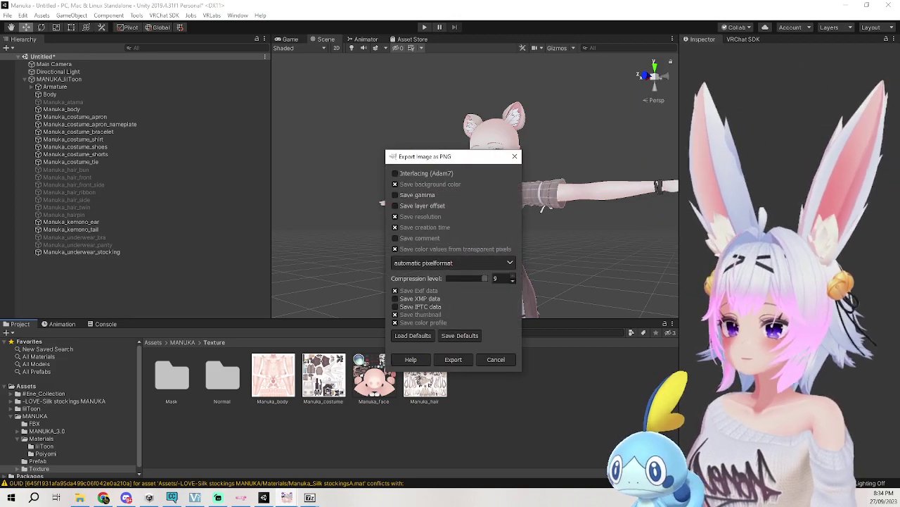
{"action": "left_click", "coordinate": [454, 359]}
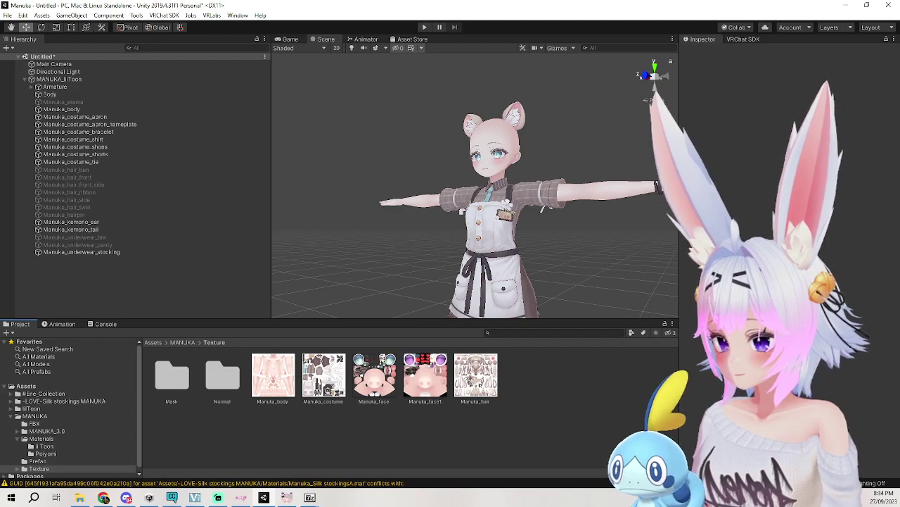
Switch to Unity, apply the compression import setting of the Manuka_face1 texture, and compare it with Manuka_face.
{"action": "left_click", "coordinate": [443, 380]}
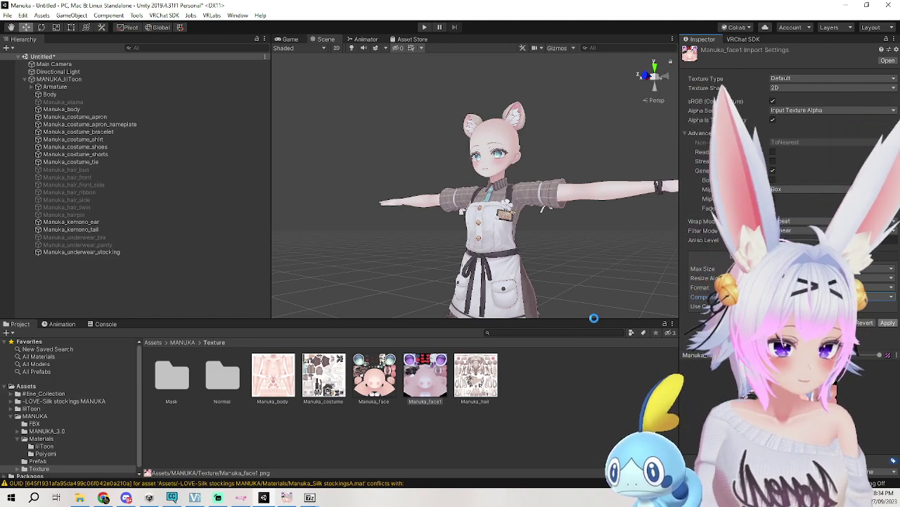
{"action": "left_click", "coordinate": [413, 380]}
{"action": "left_click", "coordinate": [390, 382]}
{"action": "left_click", "coordinate": [413, 379]}
{"action": "left_click", "coordinate": [392, 380]}
{"action": "key", "text": "Right"}
{"action": "key", "text": "Left"}
{"action": "key", "text": "Right"}
Select the avatar's head mesh Body and collapse its long BlendShapes list.
{"action": "left_click", "coordinate": [502, 144]}
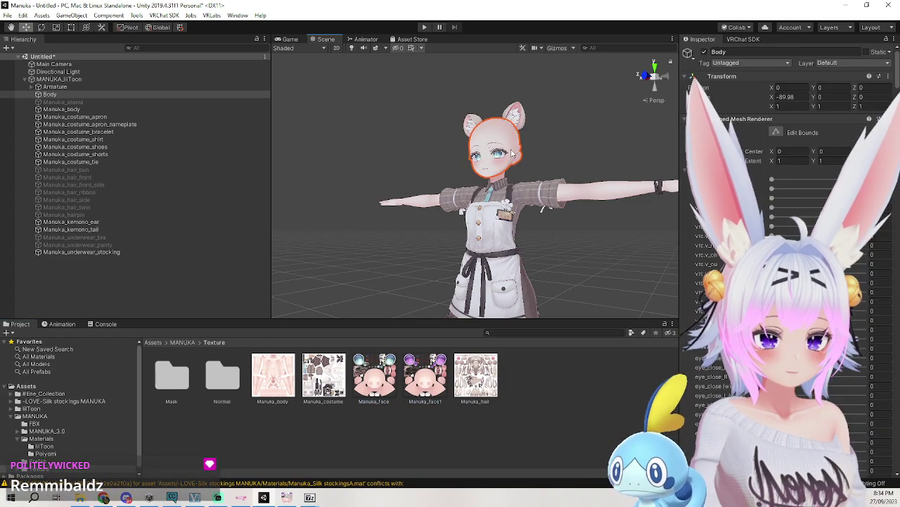
{"action": "scroll", "coordinate": [722, 392], "scroll_direction": "down", "scroll_amount": 10}
{"action": "scroll", "coordinate": [723, 395], "scroll_direction": "down", "scroll_amount": 10}
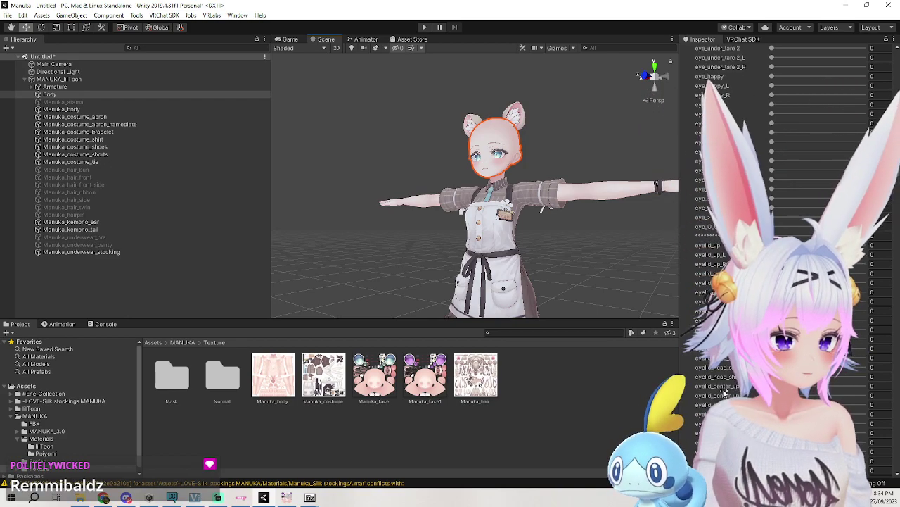
{"action": "scroll", "coordinate": [723, 396], "scroll_direction": "up", "scroll_amount": 15}
{"action": "left_click", "coordinate": [696, 170]}
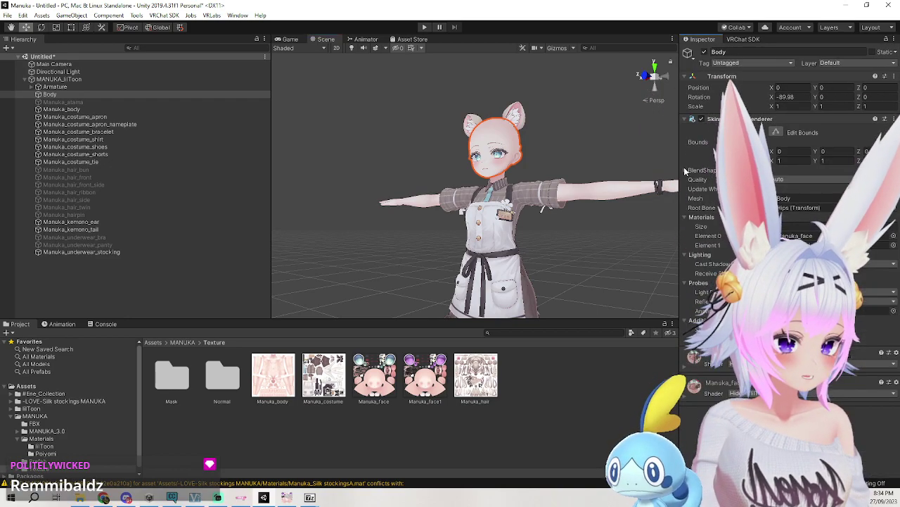
Assign the Manuka_face1 texture as the main colour of the head's Manuka_face material.
{"action": "scroll", "coordinate": [684, 367], "scroll_direction": "down", "scroll_amount": 10}
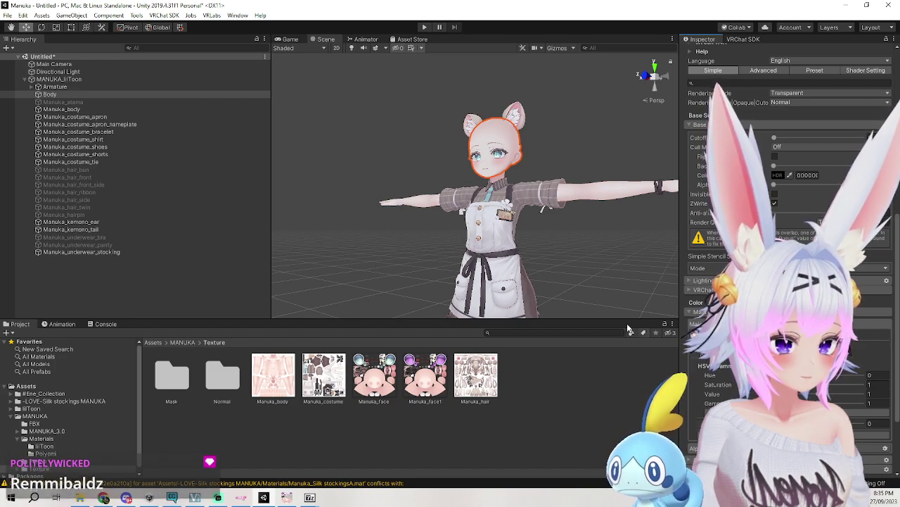
{"action": "left_click", "coordinate": [654, 364]}
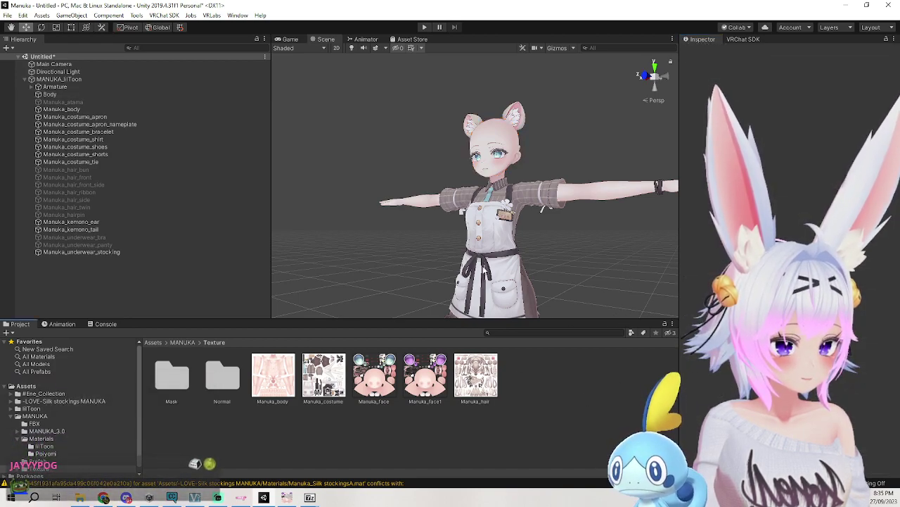
{"action": "left_click", "coordinate": [494, 151]}
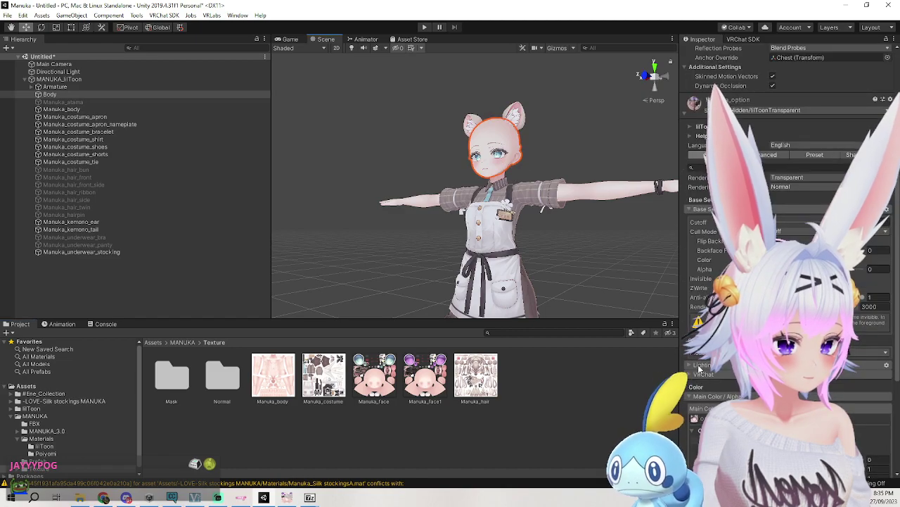
{"action": "left_click", "coordinate": [695, 419]}
{"action": "scroll", "coordinate": [696, 422], "scroll_direction": "down", "scroll_amount": 6}
{"action": "left_click", "coordinate": [685, 449]}
{"action": "scroll", "coordinate": [696, 318], "scroll_direction": "down", "scroll_amount": 15}
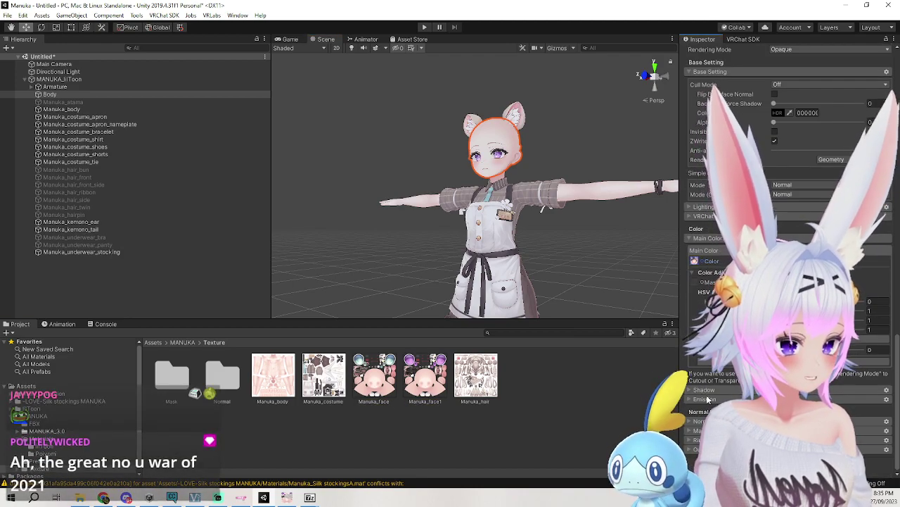
Open the emission settings of the head's Manuka_option material and locate its emission mask texture in the project.
{"action": "scroll", "coordinate": [708, 387], "scroll_direction": "down", "scroll_amount": 4}
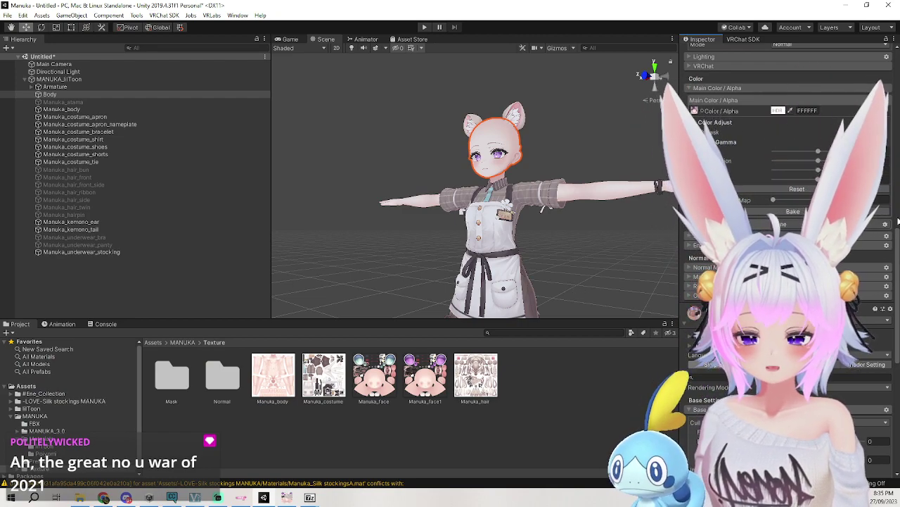
{"action": "scroll", "coordinate": [788, 247], "scroll_direction": "up", "scroll_amount": 5}
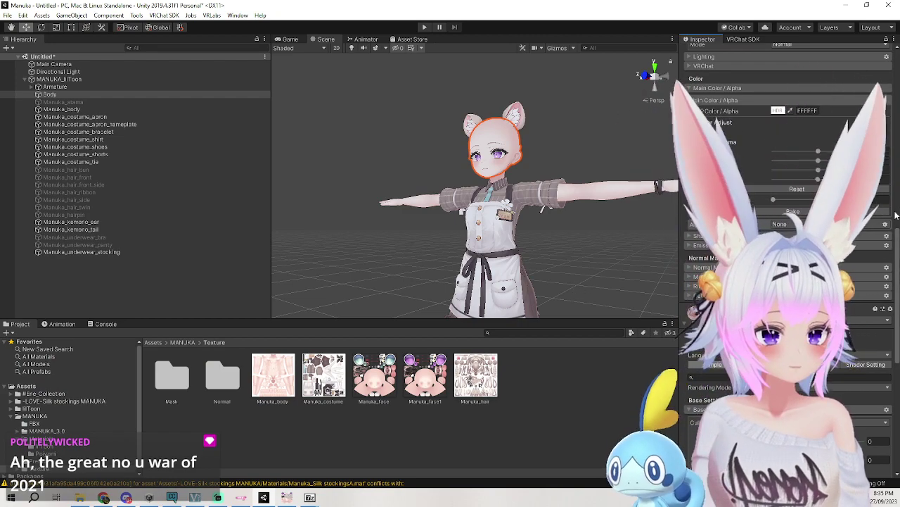
{"action": "scroll", "coordinate": [692, 333], "scroll_direction": "down", "scroll_amount": 3}
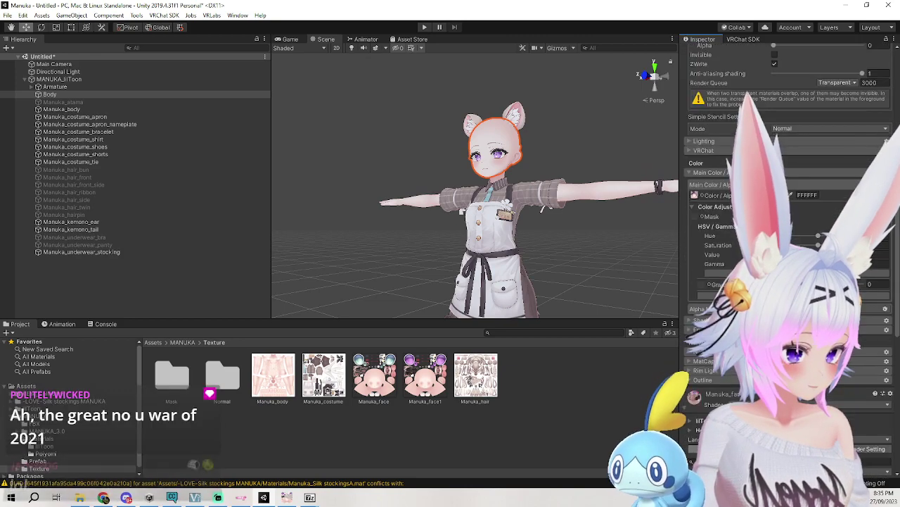
{"action": "scroll", "coordinate": [693, 332], "scroll_direction": "down", "scroll_amount": 6}
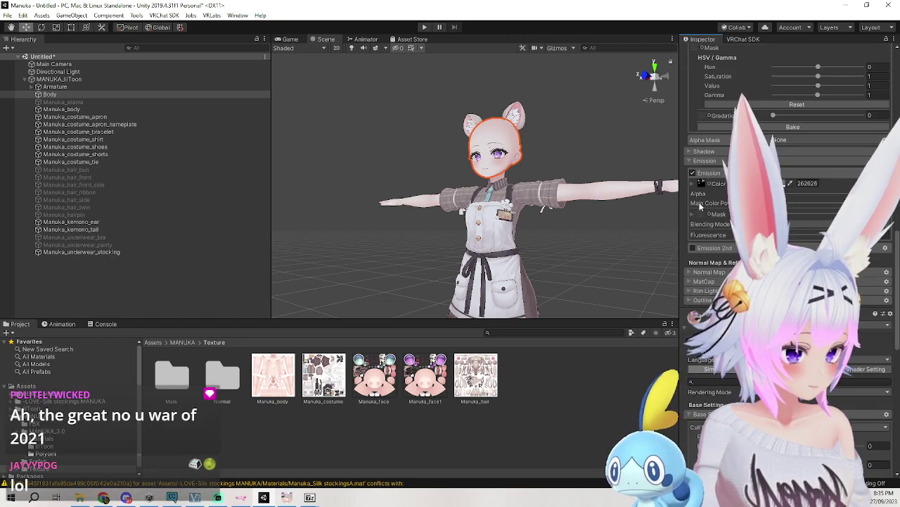
{"action": "left_click", "coordinate": [700, 184]}
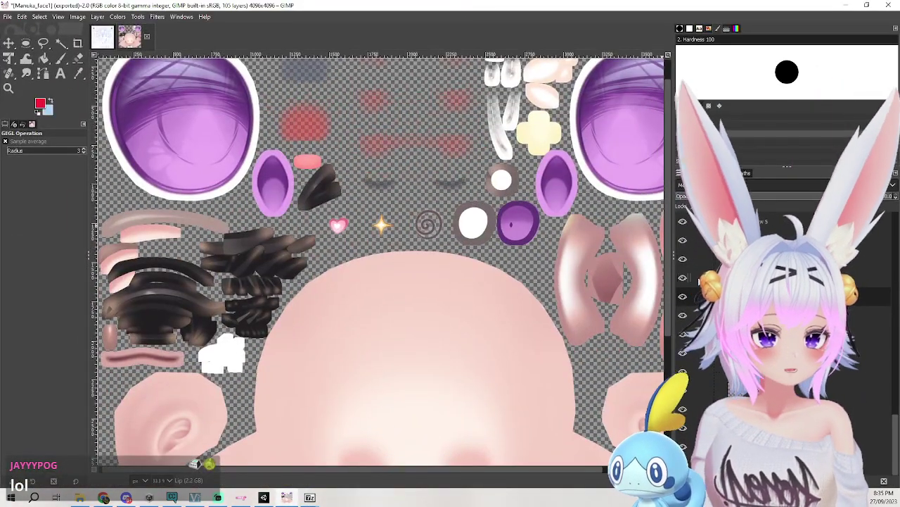
Switch to GIMP and show the black emission mask layer so only the eyes and glowing details remain on the texture.
{"action": "scroll", "coordinate": [712, 368], "scroll_direction": "up", "scroll_amount": 12}
{"action": "scroll", "coordinate": [713, 367], "scroll_direction": "up", "scroll_amount": 5}
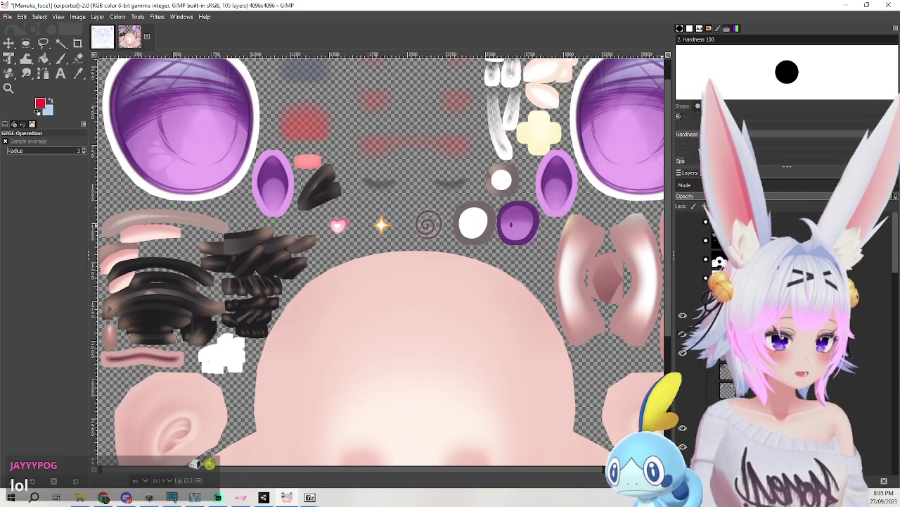
{"action": "left_click", "coordinate": [683, 242]}
{"action": "scroll", "coordinate": [517, 247], "scroll_direction": "down", "scroll_amount": 5}
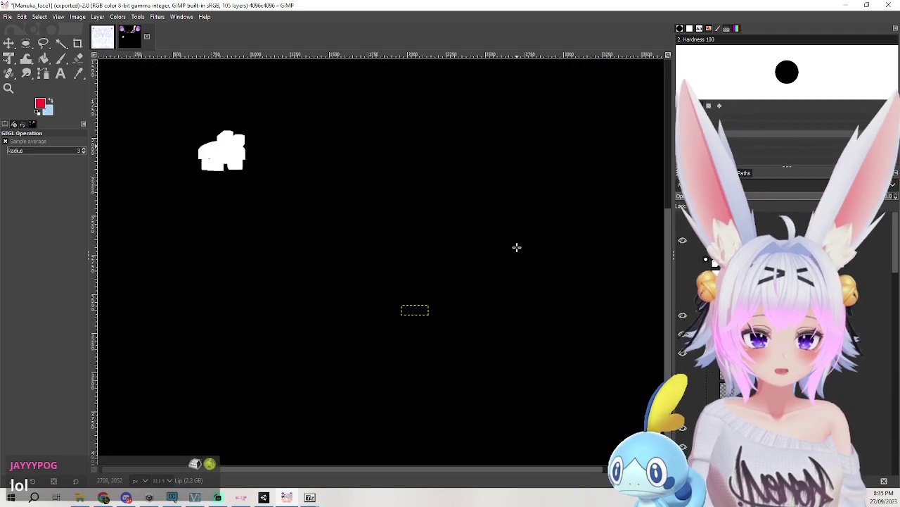
{"action": "scroll", "coordinate": [517, 247], "scroll_direction": "up", "scroll_amount": 5}
{"action": "scroll", "coordinate": [517, 247], "scroll_direction": "down", "scroll_amount": 3, "text": "ctrl"}
{"action": "scroll", "coordinate": [517, 246], "scroll_direction": "up", "scroll_amount": 1, "text": "ctrl"}
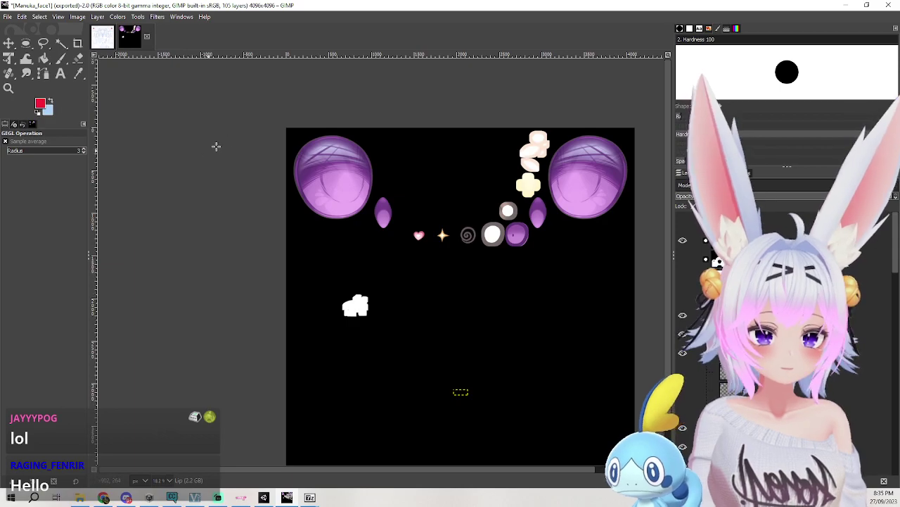
{"action": "left_click_drag", "start_coordinate": [305, 10], "coordinate": [0, 32]}
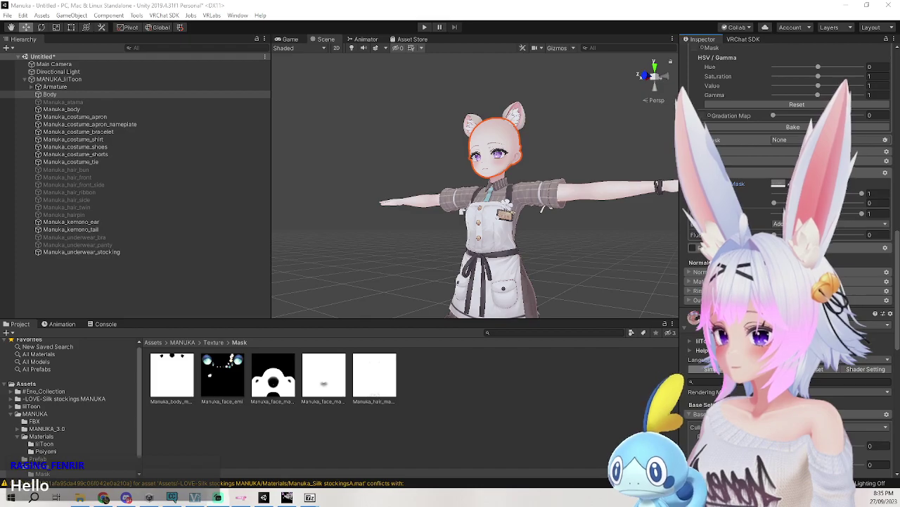
{"action": "mouse_move", "coordinate": [290, 501]}
{"action": "left_click", "coordinate": [331, 458]}
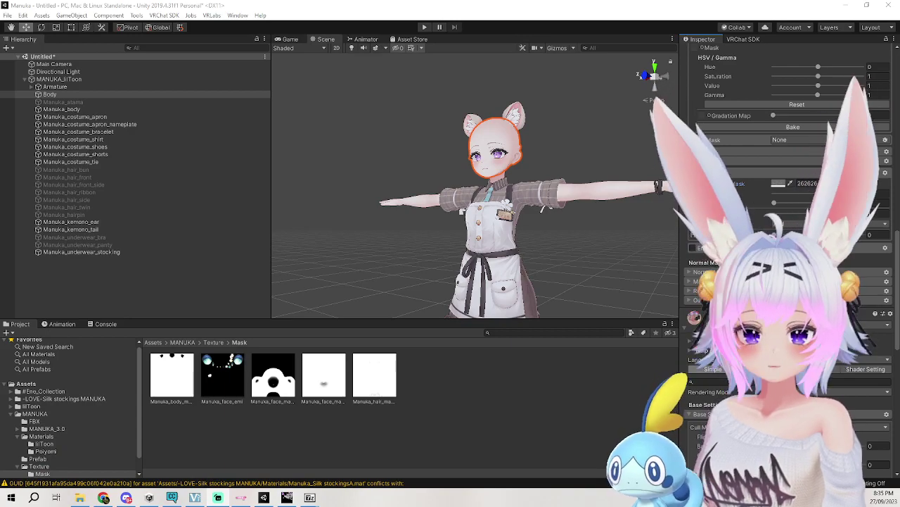
{"action": "scroll", "coordinate": [458, 207], "scroll_direction": "up", "scroll_amount": 5}
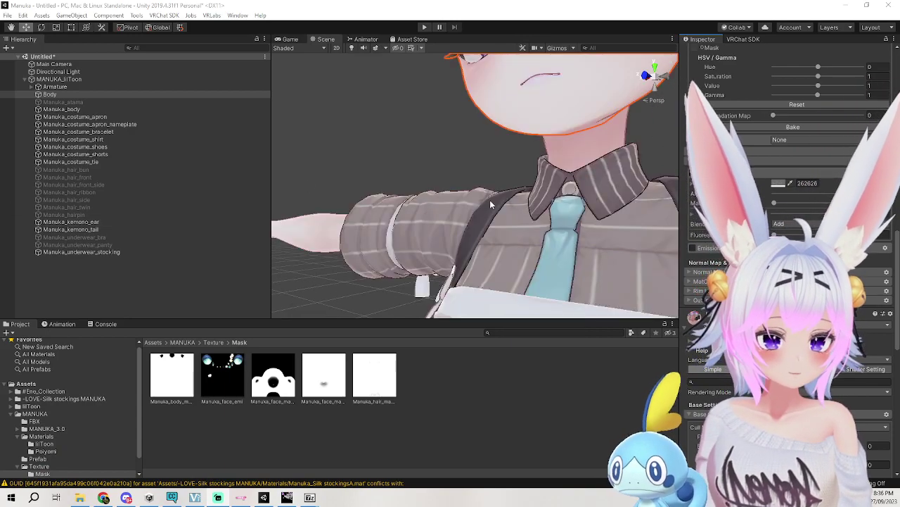
{"action": "scroll", "coordinate": [521, 204], "scroll_direction": "down", "scroll_amount": 5}
{"action": "scroll", "coordinate": [550, 208], "scroll_direction": "up", "scroll_amount": 5}
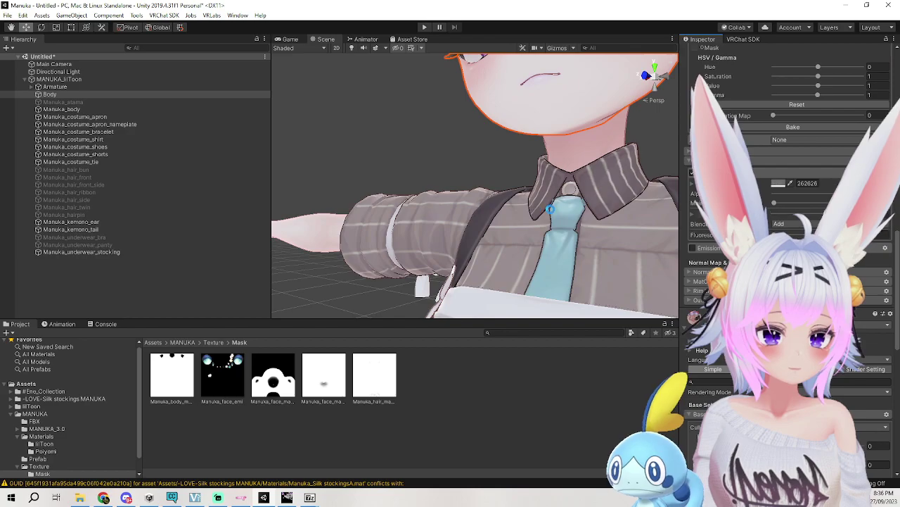
Search the project for stocking and open the Materials folder of the -LOVE-Silk stockings MANUKA assets.
{"action": "scroll", "coordinate": [541, 215], "scroll_direction": "down", "scroll_amount": 5}
{"action": "mouse_move", "coordinate": [533, 226]}
{"action": "middle_mouse_down"}
{"action": "mouse_move", "coordinate": [598, 228]}
{"action": "mouse_move", "coordinate": [529, 233]}
{"action": "middle_mouse_up"}
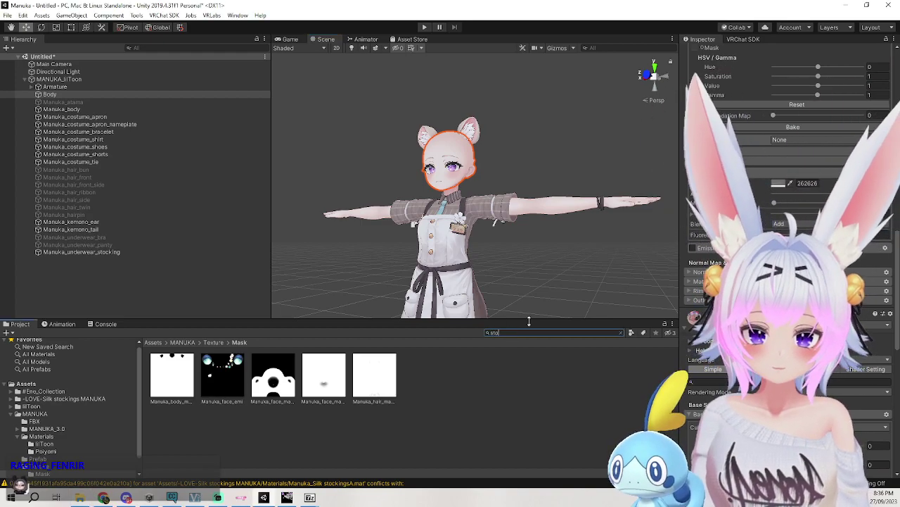
{"action": "double_click", "coordinate": [175, 378]}
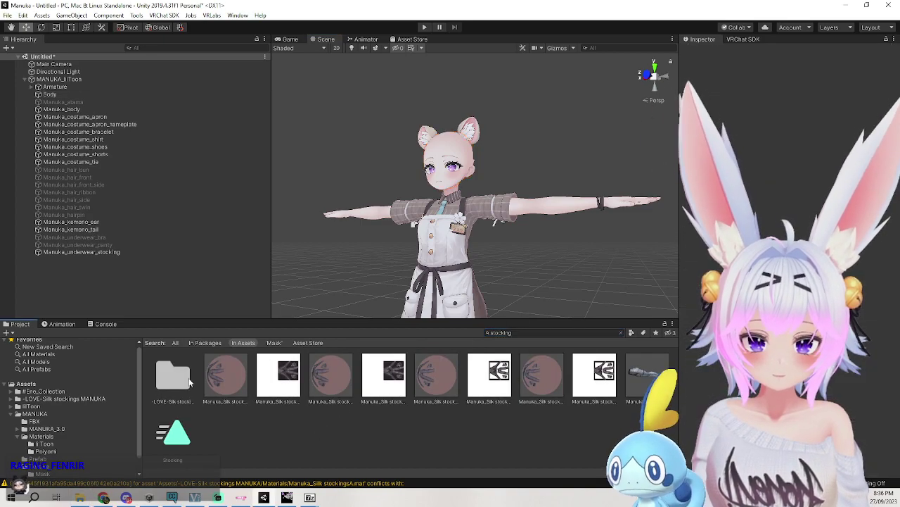
{"action": "double_click", "coordinate": [172, 377]}
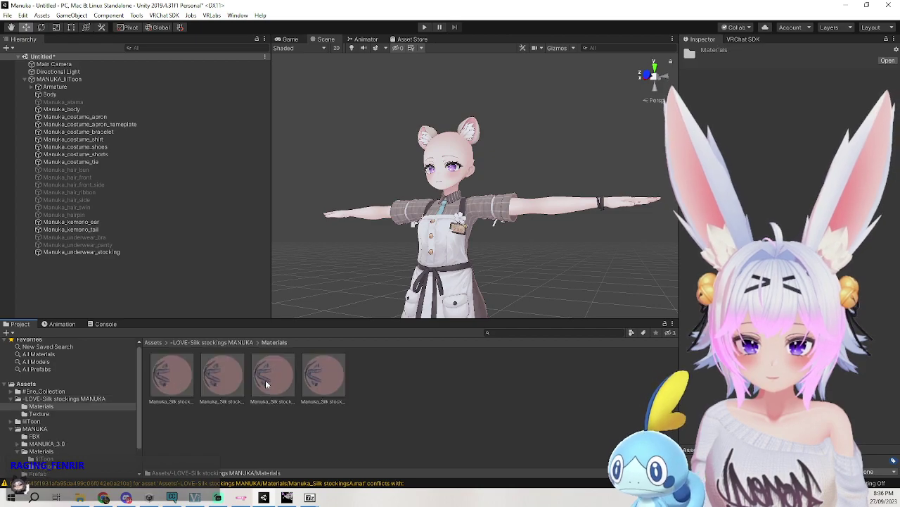
Try the first Manuka_Silk stockings material on the Manuka_underwear_stocking mesh, inspect the legs and undo the assignment.
{"action": "left_click", "coordinate": [213, 377]}
{"action": "scroll", "coordinate": [530, 287], "scroll_direction": "down", "scroll_amount": 5}
{"action": "middle_click_drag", "start_coordinate": [540, 276], "coordinate": [548, 206]}
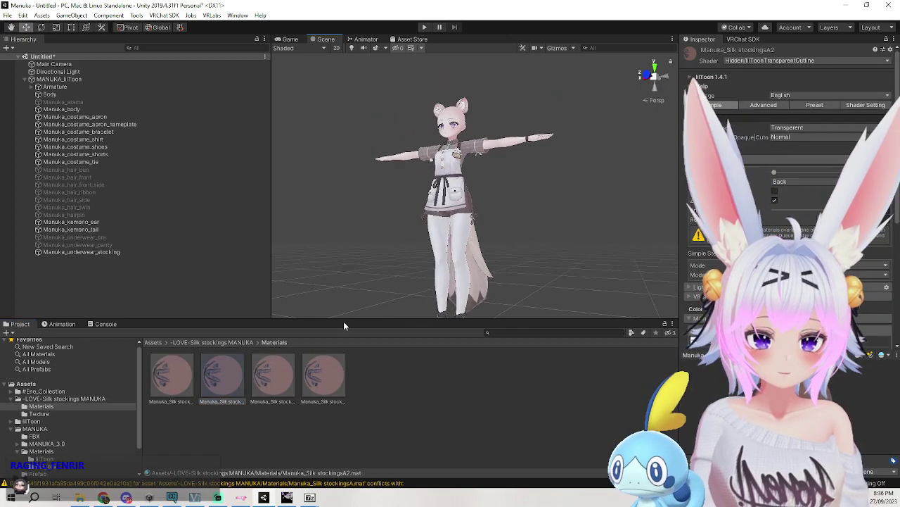
{"action": "left_click", "coordinate": [469, 248]}
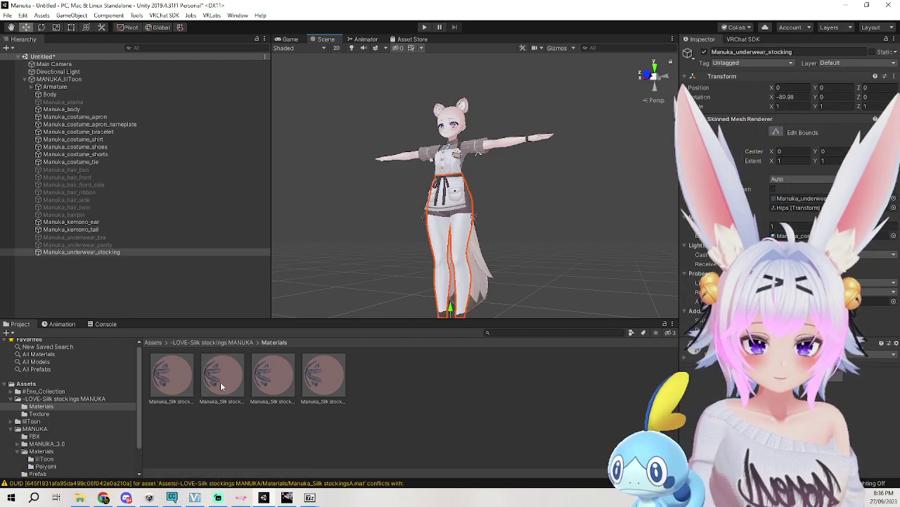
{"action": "left_click_drag", "start_coordinate": [161, 376], "coordinate": [454, 264]}
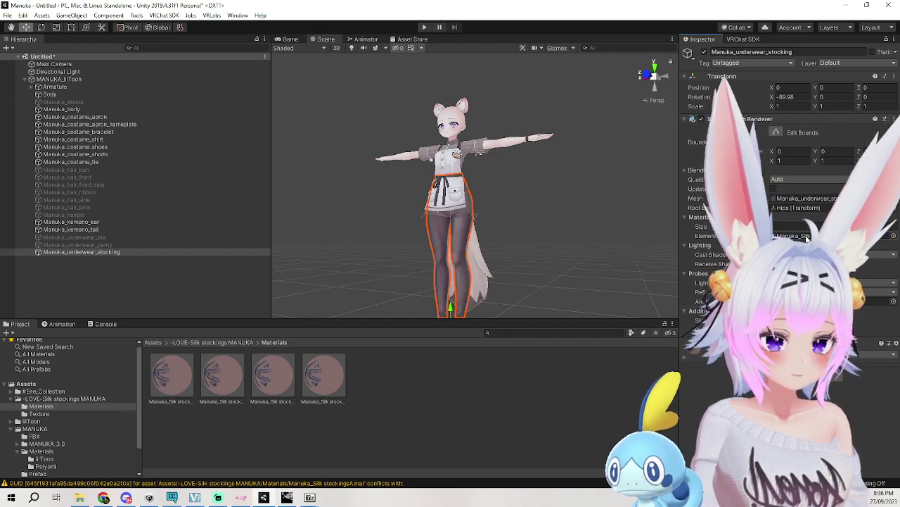
{"action": "scroll", "coordinate": [491, 260], "scroll_direction": "up", "scroll_amount": 3}
{"action": "middle_click_drag", "start_coordinate": [491, 261], "coordinate": [501, 190]}
{"action": "scroll", "coordinate": [499, 191], "scroll_direction": "up", "scroll_amount": 5}
{"action": "scroll", "coordinate": [498, 194], "scroll_direction": "down", "scroll_amount": 5}
{"action": "right_click_drag", "start_coordinate": [497, 195], "coordinate": [474, 228]}
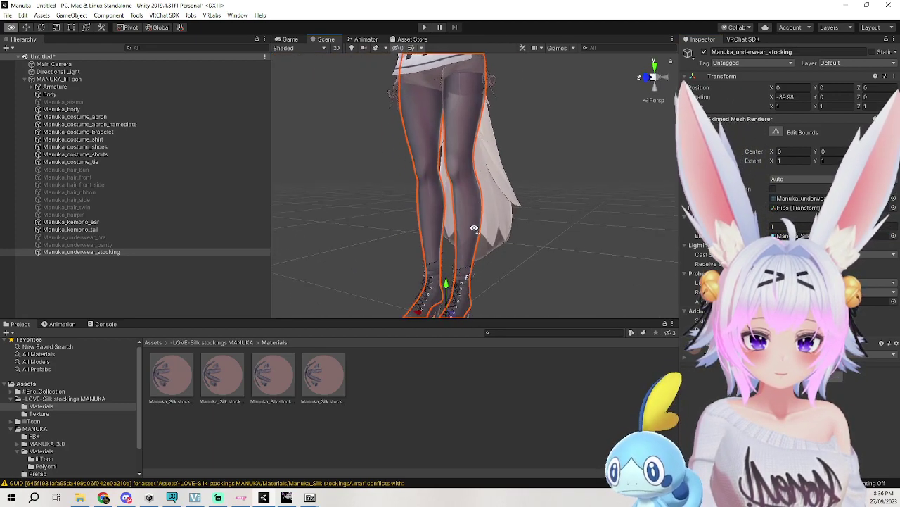
{"action": "key", "text": "ctrl+z"}
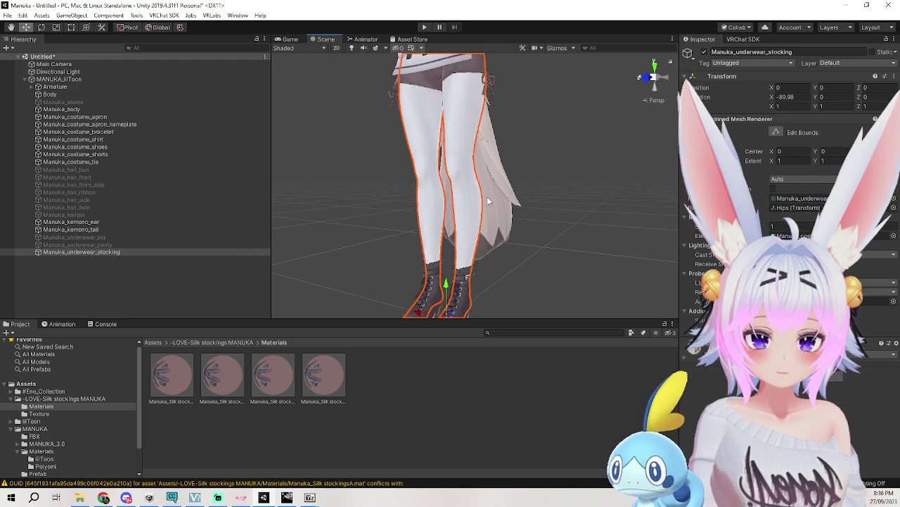
Preview the torn heart material on the stocking mesh, then try the third Manuka_Silk stockings material on it.
{"action": "left_click", "coordinate": [471, 146]}
{"action": "left_click", "coordinate": [471, 149]}
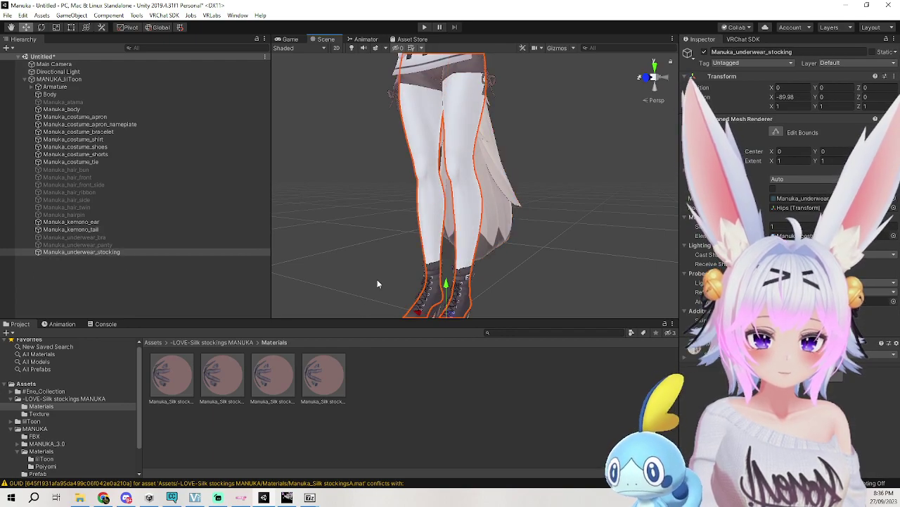
{"action": "left_click_drag", "start_coordinate": [323, 373], "coordinate": [454, 146]}
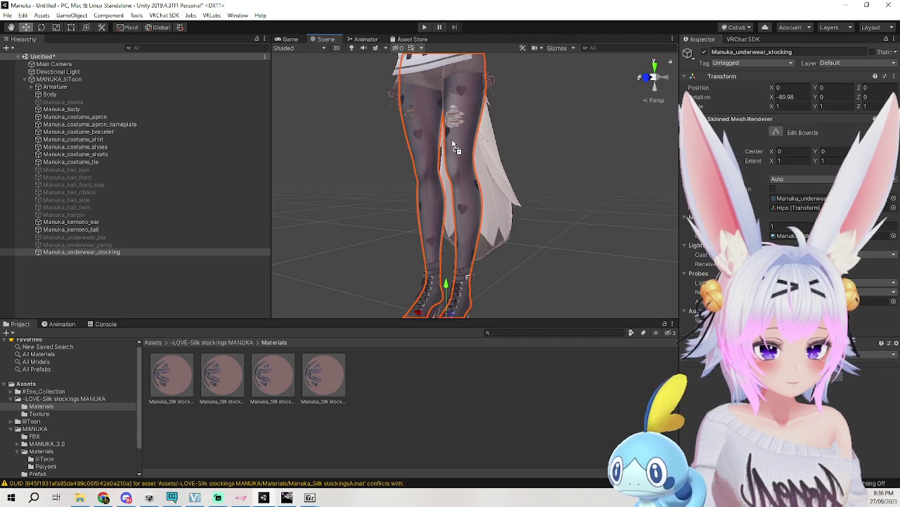
{"action": "left_click_drag", "start_coordinate": [525, 145], "coordinate": [410, 403]}
{"action": "left_click_drag", "start_coordinate": [277, 365], "coordinate": [459, 160]}
{"action": "scroll", "coordinate": [481, 148], "scroll_direction": "up", "scroll_amount": 10}
{"action": "middle_click_drag", "start_coordinate": [498, 148], "coordinate": [553, 213]}
{"action": "scroll", "coordinate": [553, 217], "scroll_direction": "down", "scroll_amount": 10}
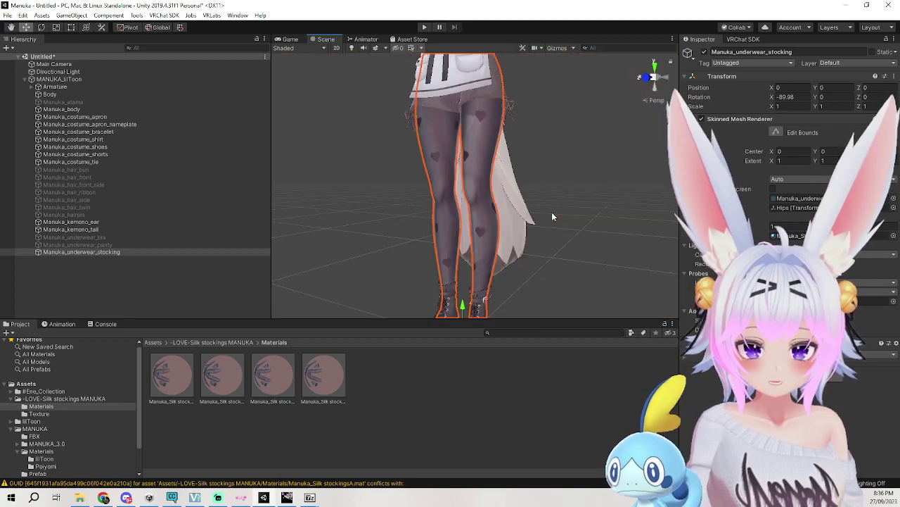
Undo the heart-patterned material on the stocking mesh and reselect Manuka_underwear_stocking.
{"action": "left_click", "coordinate": [481, 159]}
{"action": "left_click", "coordinate": [471, 169]}
{"action": "left_click", "coordinate": [481, 179]}
{"action": "left_click", "coordinate": [480, 192]}
{"action": "left_click", "coordinate": [98, 252]}
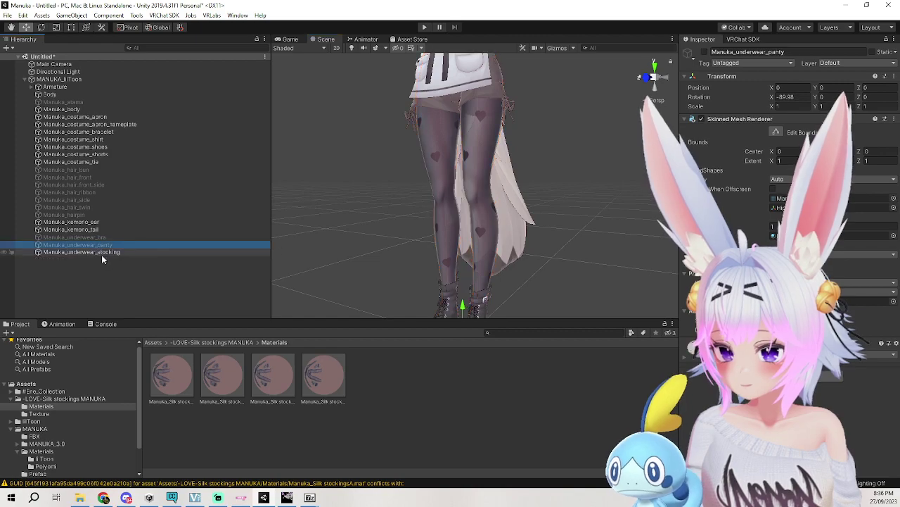
{"action": "key", "text": "ctrl+z"}
{"action": "key", "text": "ctrl+z"}
{"action": "key", "text": "ctrl+z"}
{"action": "key", "text": "ctrl+z"}
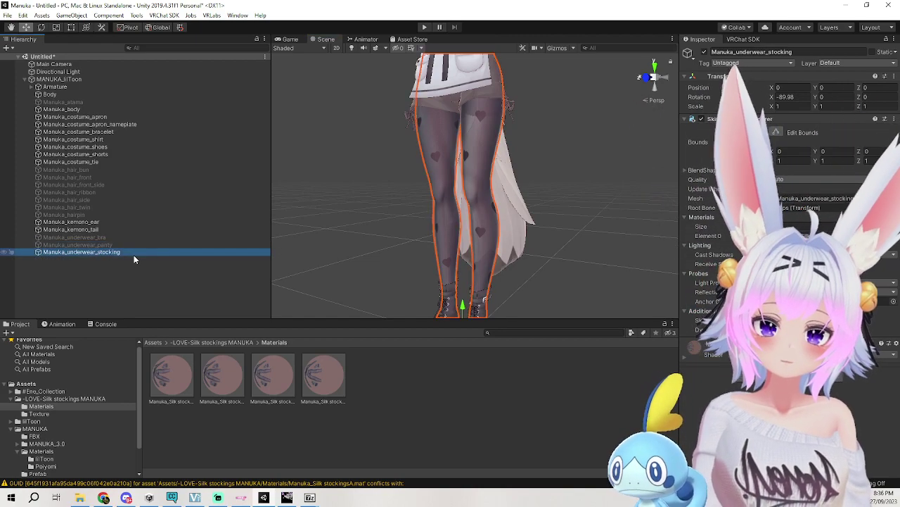
{"action": "key", "text": "Up"}
{"action": "key", "text": "Up"}
{"action": "key", "text": "Up"}
{"action": "key", "text": "Down"}
{"action": "key", "text": "Down"}
{"action": "key", "text": "Down"}
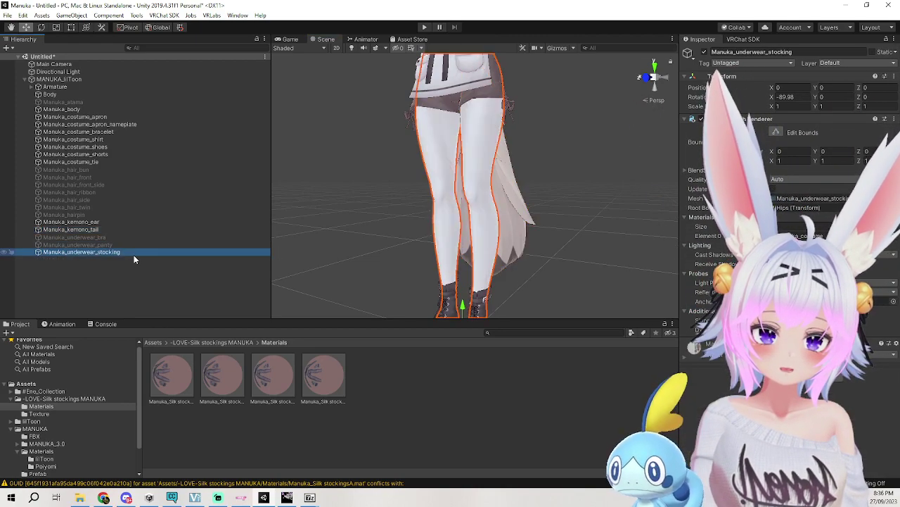
Disable the Manuka_underwear_stocking object and expand the BlendShapes list of Manuka_body.
{"action": "left_click", "coordinate": [704, 52]}
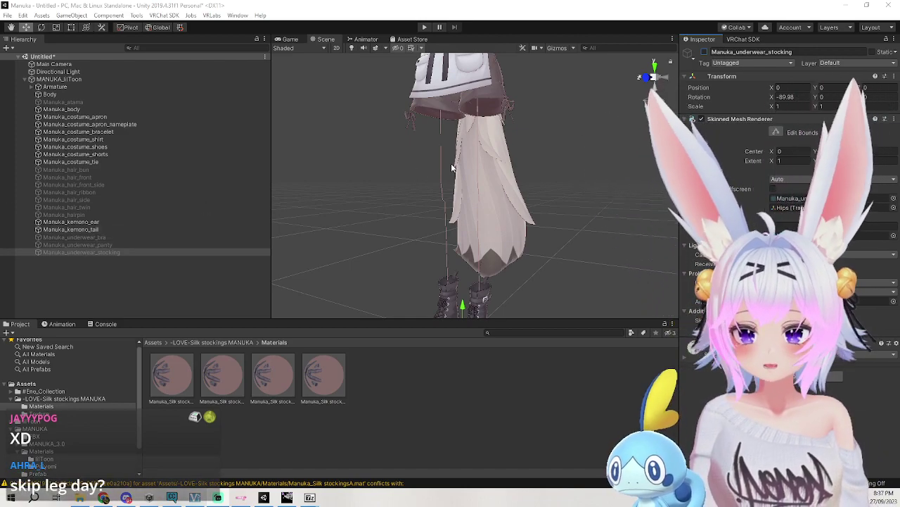
{"action": "left_click", "coordinate": [442, 198]}
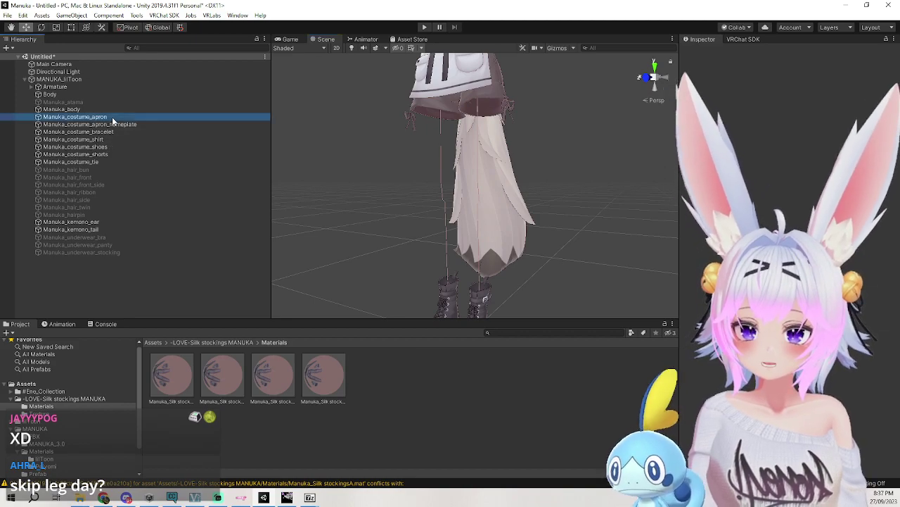
{"action": "left_click", "coordinate": [173, 111]}
{"action": "left_click", "coordinate": [687, 171]}
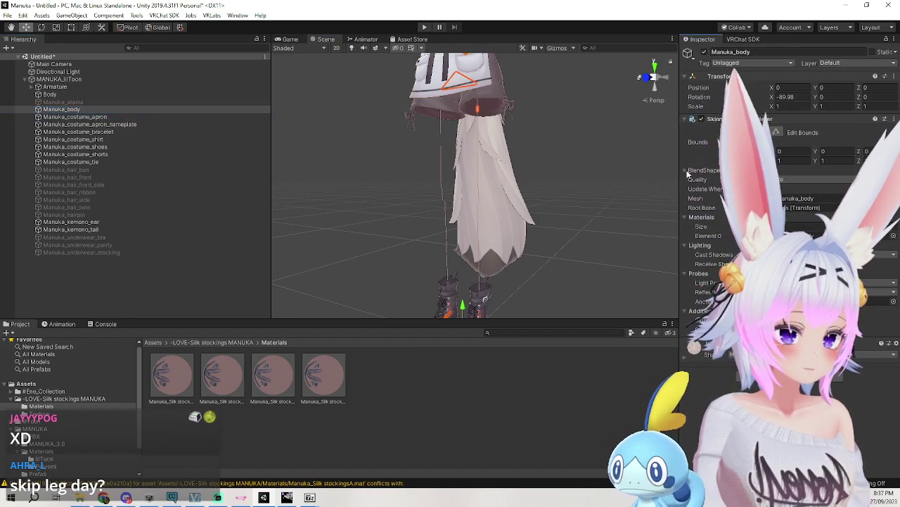
{"action": "scroll", "coordinate": [714, 211], "scroll_direction": "down", "scroll_amount": 4}
{"action": "scroll", "coordinate": [783, 132], "scroll_direction": "up", "scroll_amount": 3}
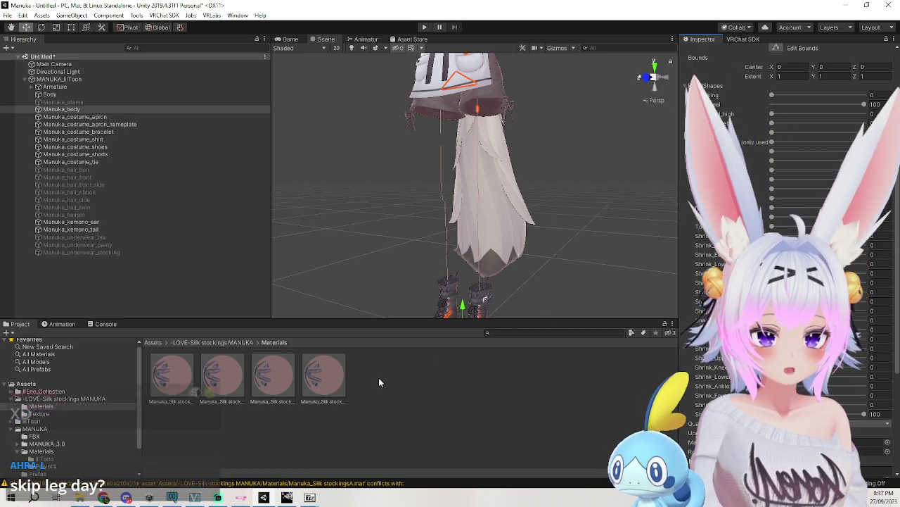
{"action": "left_click", "coordinate": [332, 374]}
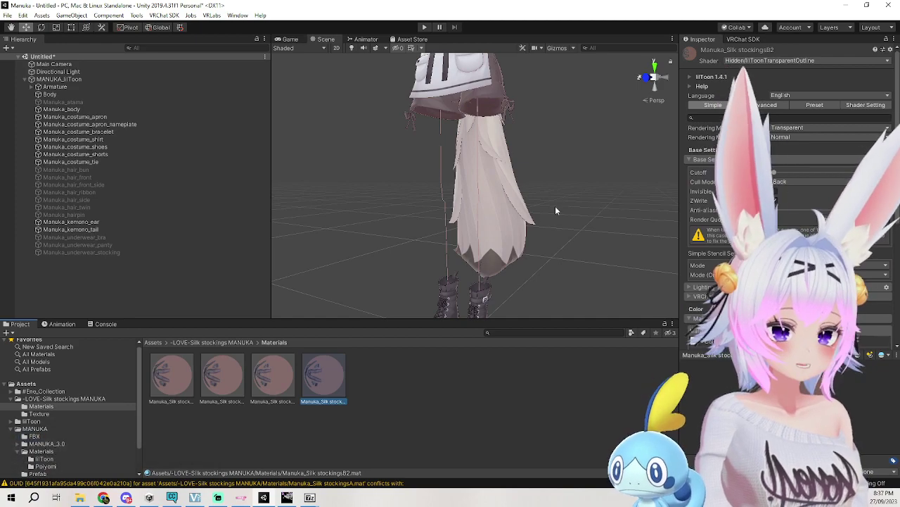
{"action": "left_click", "coordinate": [568, 209]}
{"action": "left_click", "coordinate": [479, 194]}
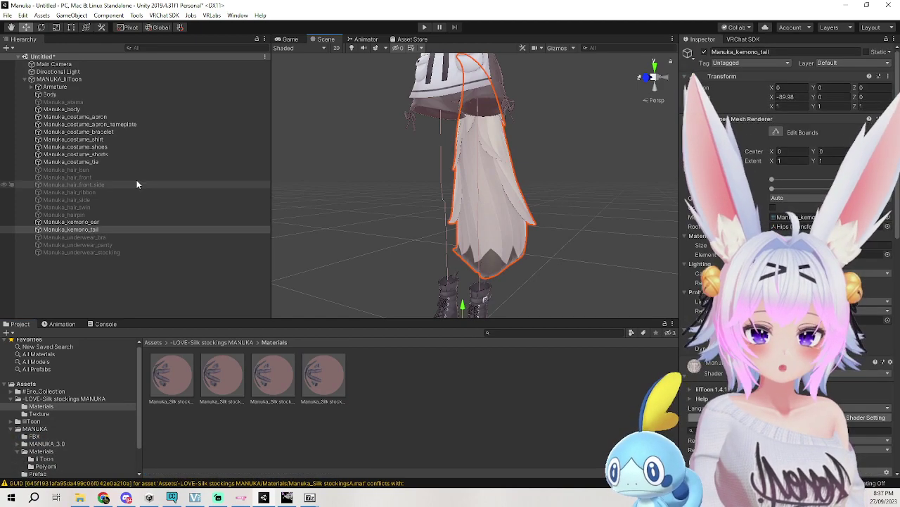
{"action": "left_click", "coordinate": [90, 223]}
{"action": "left_click", "coordinate": [107, 124]}
{"action": "left_click", "coordinate": [101, 103]}
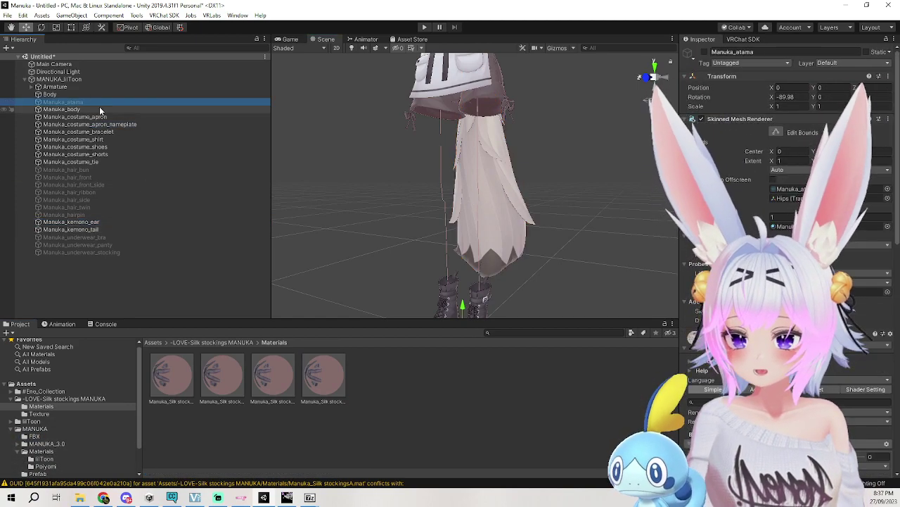
Set the Shrink_stocking blend shape of Manuka_body to 0 to restore the legs.
{"action": "left_click", "coordinate": [99, 107]}
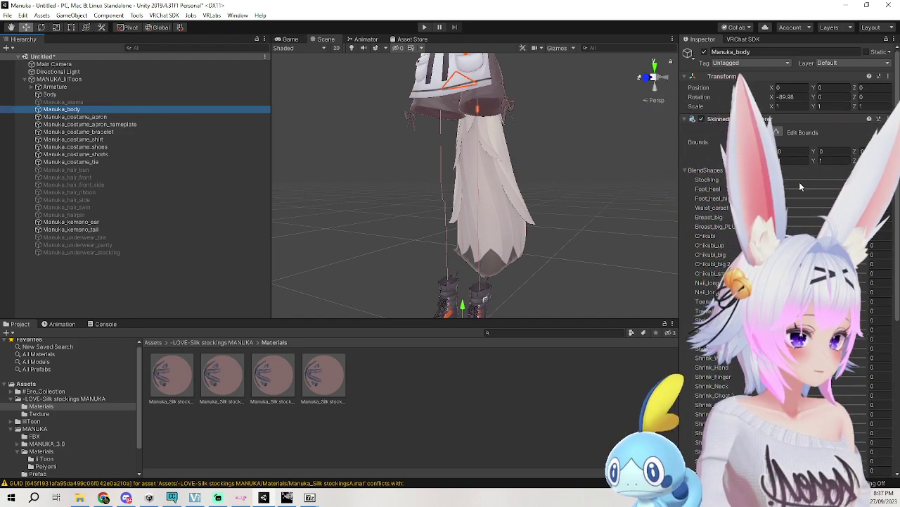
{"action": "left_click_drag", "start_coordinate": [772, 179], "coordinate": [650, 185]}
{"action": "scroll", "coordinate": [785, 188], "scroll_direction": "down", "scroll_amount": 5}
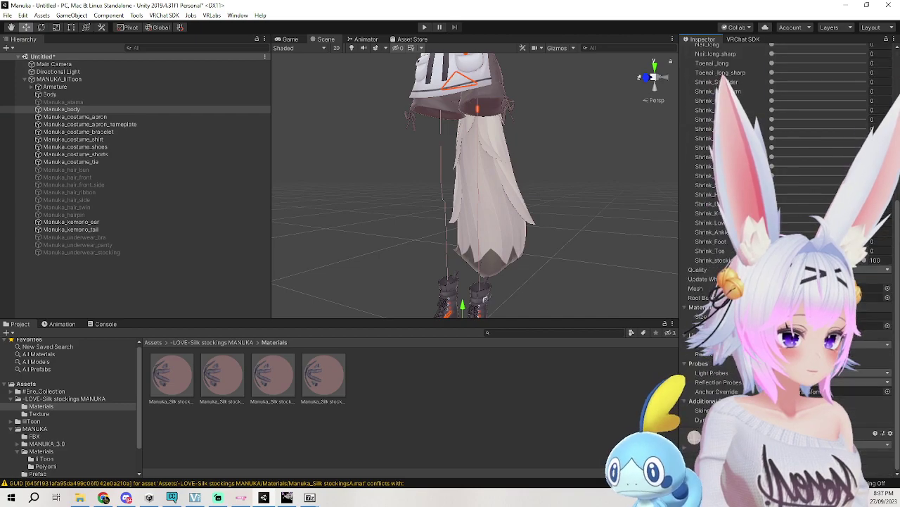
{"action": "left_click", "coordinate": [878, 345]}
{"action": "type", "text": "0"}
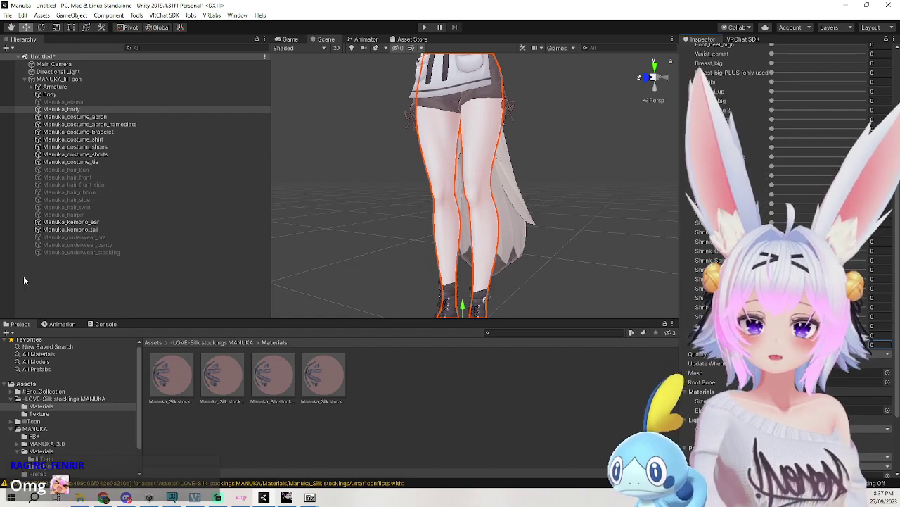
Re-enable the Manuka_underwear_stocking object over the restored legs.
{"action": "left_click", "coordinate": [95, 253]}
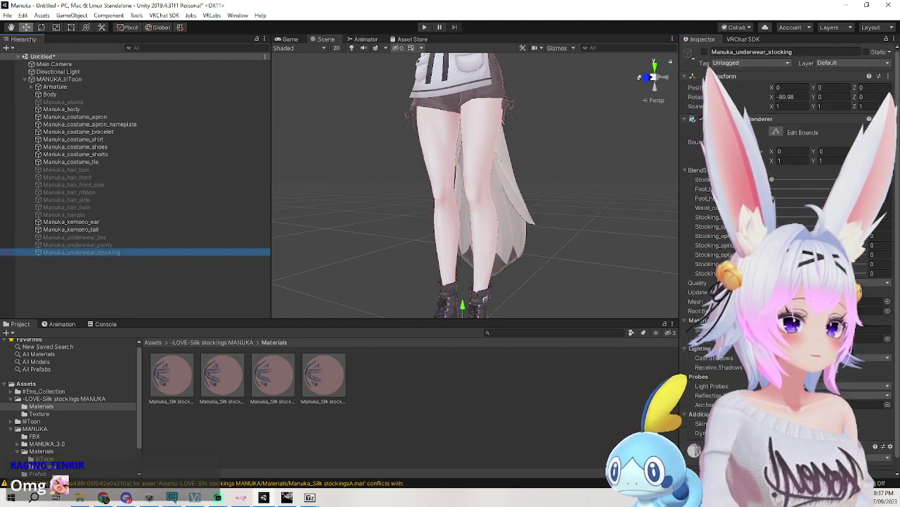
{"action": "left_click", "coordinate": [701, 106]}
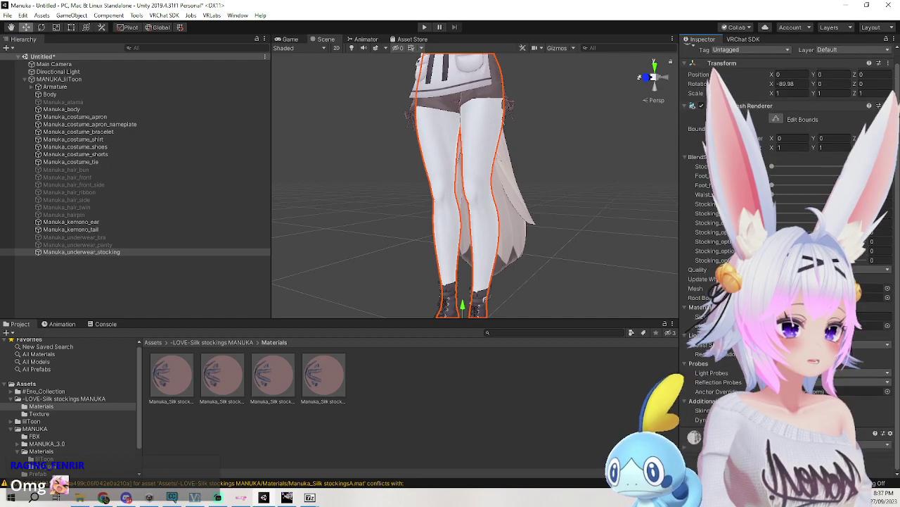
{"action": "left_click", "coordinate": [602, 194]}
{"action": "middle_click_drag", "start_coordinate": [601, 183], "coordinate": [601, 210]}
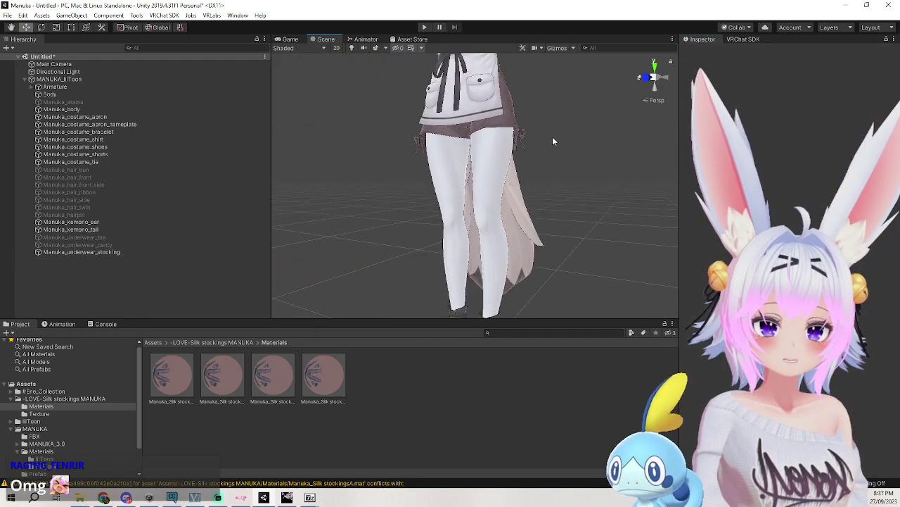
{"action": "middle_click_drag", "start_coordinate": [553, 136], "coordinate": [505, 148]}
Disable the Manuka_costume_shorts object on the avatar.
{"action": "left_click", "coordinate": [501, 148]}
{"action": "left_click", "coordinate": [703, 52]}
{"action": "middle_click_drag", "start_coordinate": [633, 124], "coordinate": [537, 219]}
{"action": "scroll", "coordinate": [546, 220], "scroll_direction": "up", "scroll_amount": 1}
{"action": "scroll", "coordinate": [554, 222], "scroll_direction": "down", "scroll_amount": 5}
{"action": "scroll", "coordinate": [561, 222], "scroll_direction": "up", "scroll_amount": 5}
{"action": "scroll", "coordinate": [556, 211], "scroll_direction": "down", "scroll_amount": 5}
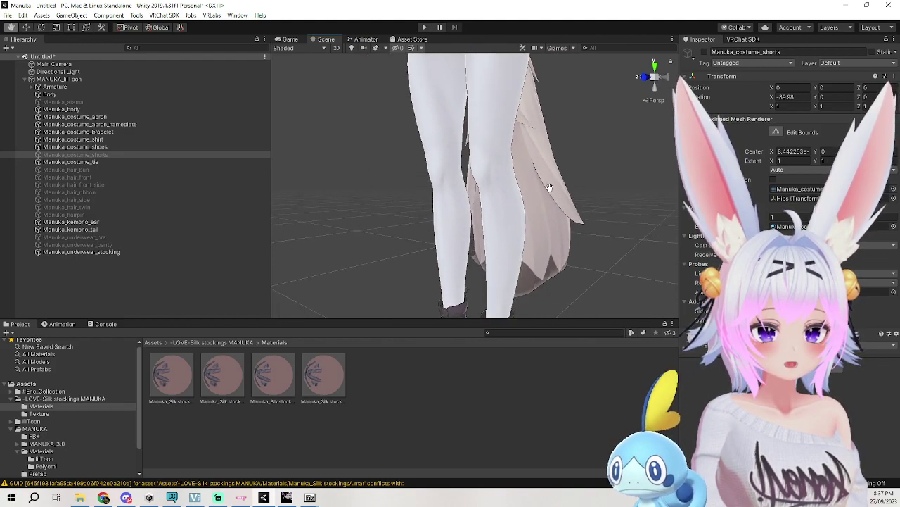
Apply a heart-patterned Manuka_Silk stockings material to the stocking mesh and inspect it around the avatar.
{"action": "left_click_drag", "start_coordinate": [313, 380], "coordinate": [490, 204]}
{"action": "scroll", "coordinate": [515, 196], "scroll_direction": "up", "scroll_amount": 5}
{"action": "middle_click_drag", "start_coordinate": [517, 197], "coordinate": [456, 245]}
{"action": "right_click_drag", "start_coordinate": [457, 246], "coordinate": [387, 242]}
{"action": "middle_click_drag", "start_coordinate": [464, 241], "coordinate": [513, 235]}
{"action": "right_click_drag", "start_coordinate": [380, 246], "coordinate": [486, 267]}
{"action": "scroll", "coordinate": [508, 267], "scroll_direction": "down", "scroll_amount": 5}
{"action": "middle_click_drag", "start_coordinate": [486, 268], "coordinate": [555, 275]}
{"action": "left_click", "coordinate": [552, 273]}
{"action": "scroll", "coordinate": [555, 279], "scroll_direction": "up", "scroll_amount": 1}
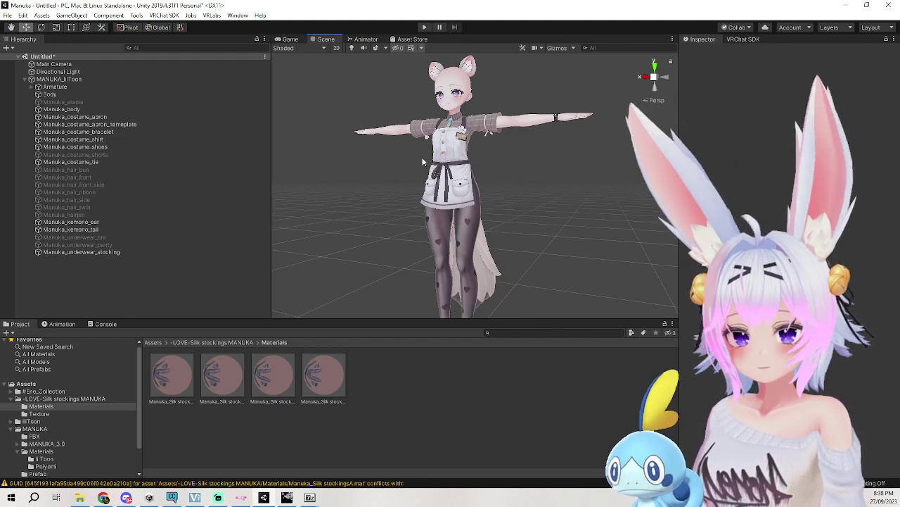
Enable the Manuka_underwear_panty object and check how it fits with the stockings from the side.
{"action": "left_click", "coordinate": [517, 122]}
{"action": "left_click", "coordinate": [544, 229]}
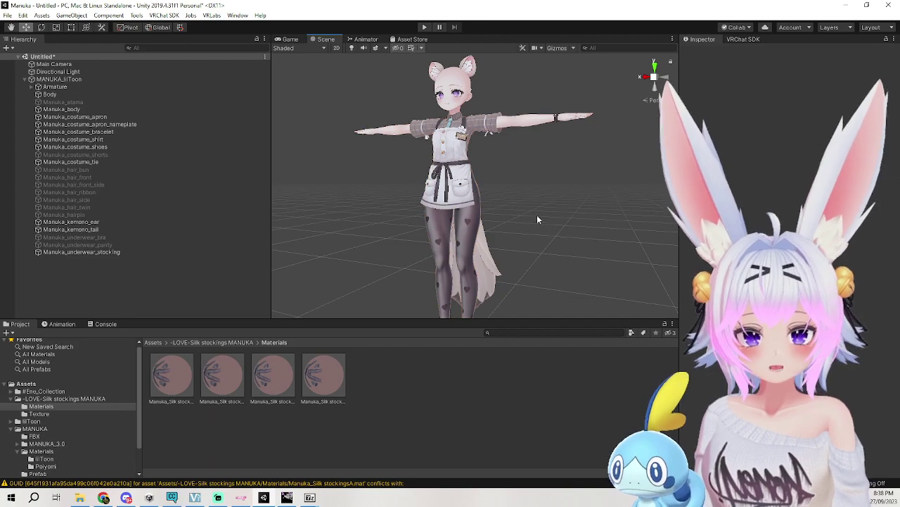
{"action": "left_click", "coordinate": [112, 245]}
{"action": "left_click", "coordinate": [598, 205]}
{"action": "scroll", "coordinate": [597, 210], "scroll_direction": "up", "scroll_amount": 5}
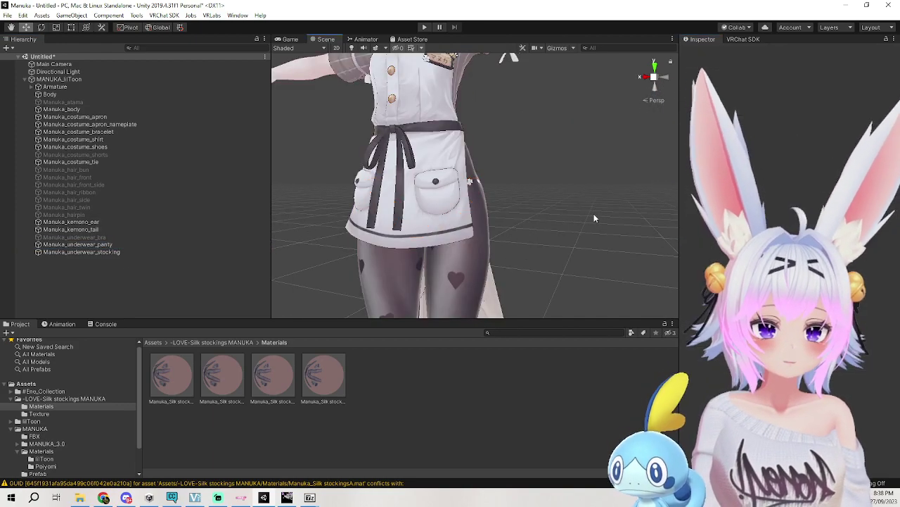
{"action": "right_click_drag", "start_coordinate": [593, 216], "coordinate": [517, 197]}
{"action": "middle_click_drag", "start_coordinate": [516, 197], "coordinate": [353, 187]}
Check the overlapping meshes at the hip by toggling the stocking object, then disable Manuka_underwear_panty.
{"action": "left_click", "coordinate": [339, 115]}
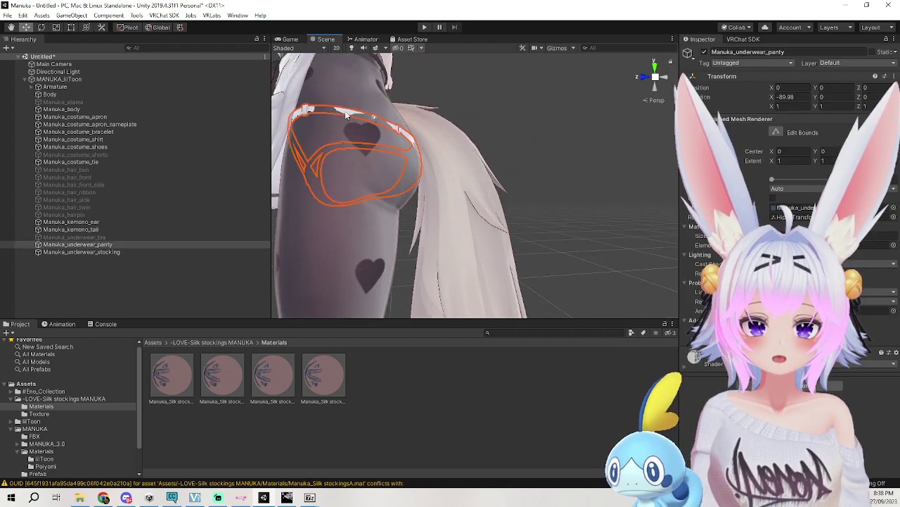
{"action": "left_click_drag", "start_coordinate": [339, 116], "coordinate": [363, 164], "text": "alt"}
{"action": "middle_click_drag", "start_coordinate": [339, 125], "coordinate": [437, 150]}
{"action": "left_click", "coordinate": [437, 151]}
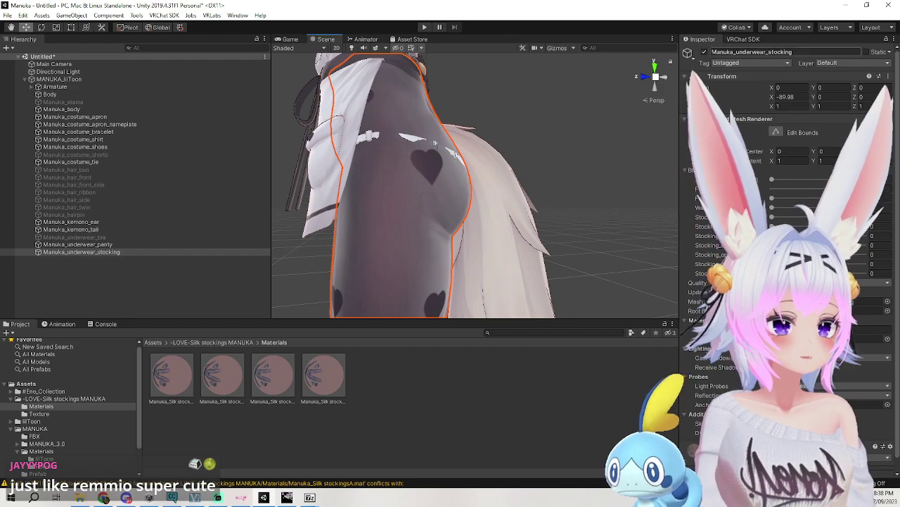
{"action": "left_click", "coordinate": [704, 52]}
{"action": "left_click", "coordinate": [704, 52]}
{"action": "left_click", "coordinate": [437, 158]}
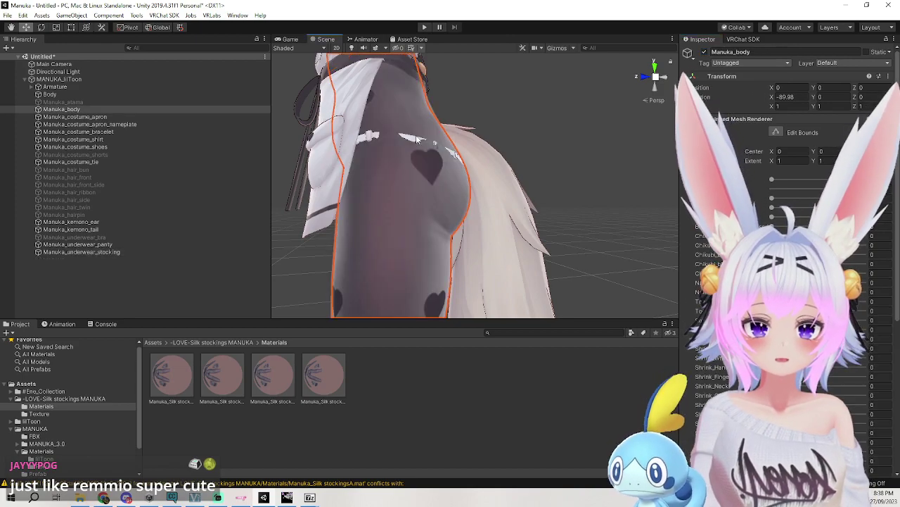
{"action": "left_click", "coordinate": [420, 139]}
{"action": "left_click", "coordinate": [704, 52]}
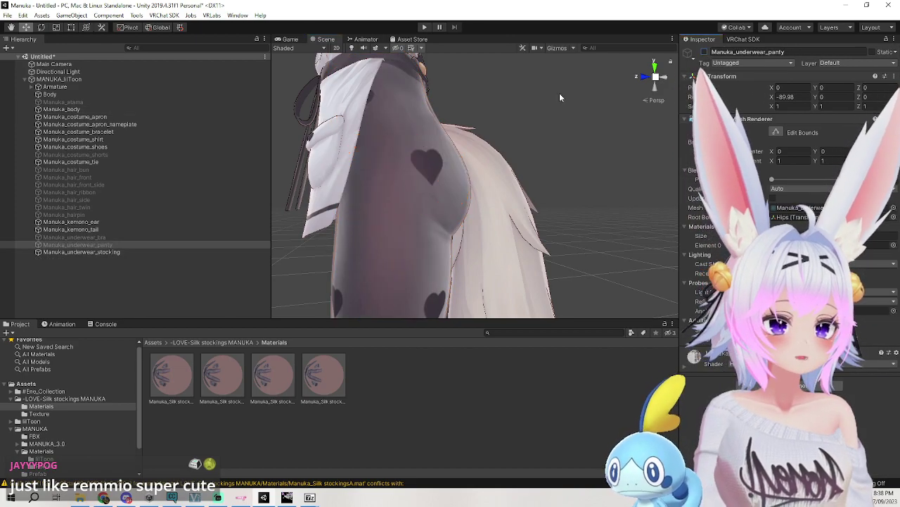
Examine the stockings and tail on the full avatar from the side and front.
{"action": "left_click_drag", "start_coordinate": [380, 166], "coordinate": [427, 181], "text": "alt"}
{"action": "scroll", "coordinate": [467, 208], "scroll_direction": "down", "scroll_amount": 6}
{"action": "scroll", "coordinate": [509, 214], "scroll_direction": "up", "scroll_amount": 2}
{"action": "mouse_move", "coordinate": [508, 214]}
{"action": "middle_mouse_down"}
{"action": "mouse_move", "coordinate": [496, 226]}
{"action": "mouse_move", "coordinate": [518, 227]}
{"action": "mouse_move", "coordinate": [497, 233]}
{"action": "mouse_move", "coordinate": [476, 212]}
{"action": "middle_mouse_up"}
{"action": "scroll", "coordinate": [476, 211], "scroll_direction": "down", "scroll_amount": 3}
{"action": "left_click_drag", "start_coordinate": [476, 211], "coordinate": [535, 245], "text": "alt"}
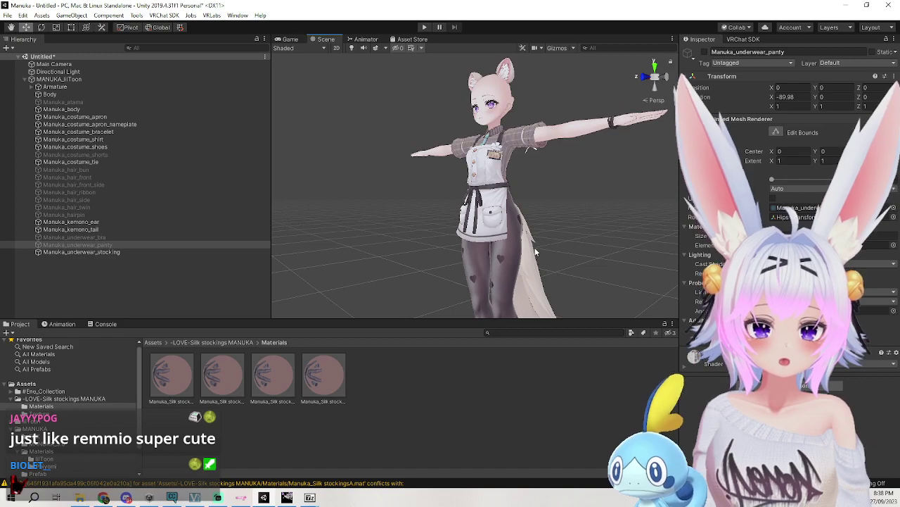
{"action": "left_click", "coordinate": [534, 245]}
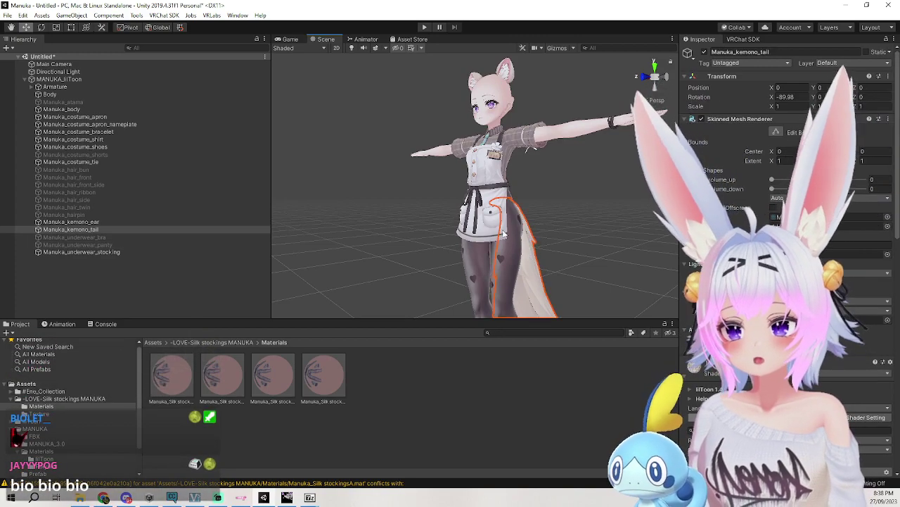
{"action": "left_click", "coordinate": [365, 222]}
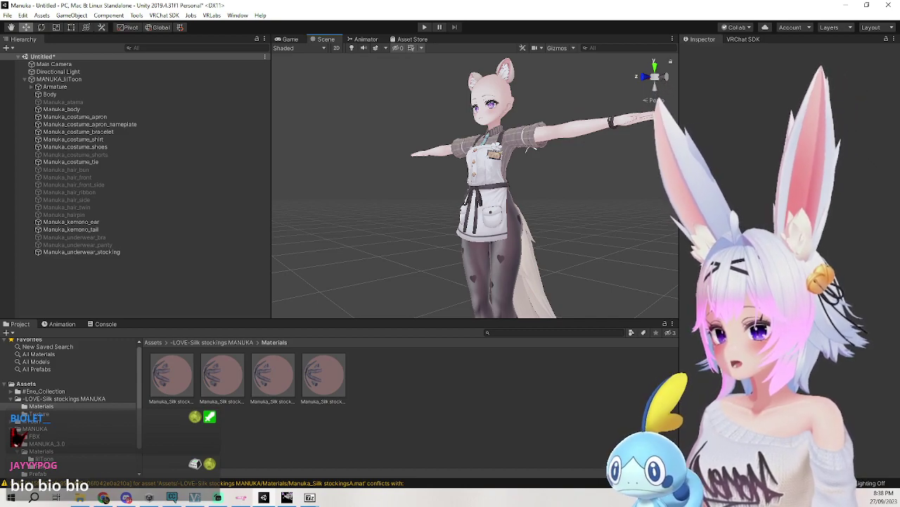
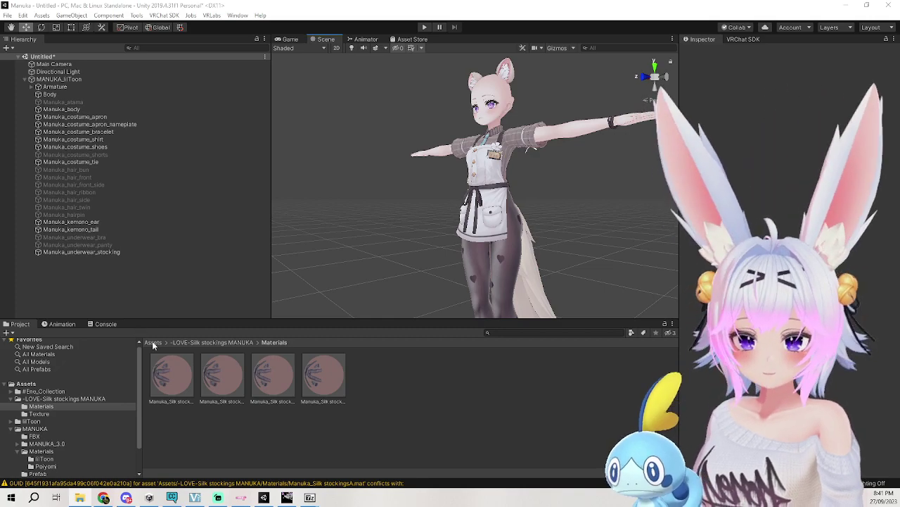
Open the Manuka folder of the ANEMONE outfit inside the #Ene_Collection assets.
{"action": "left_click", "coordinate": [157, 343]}
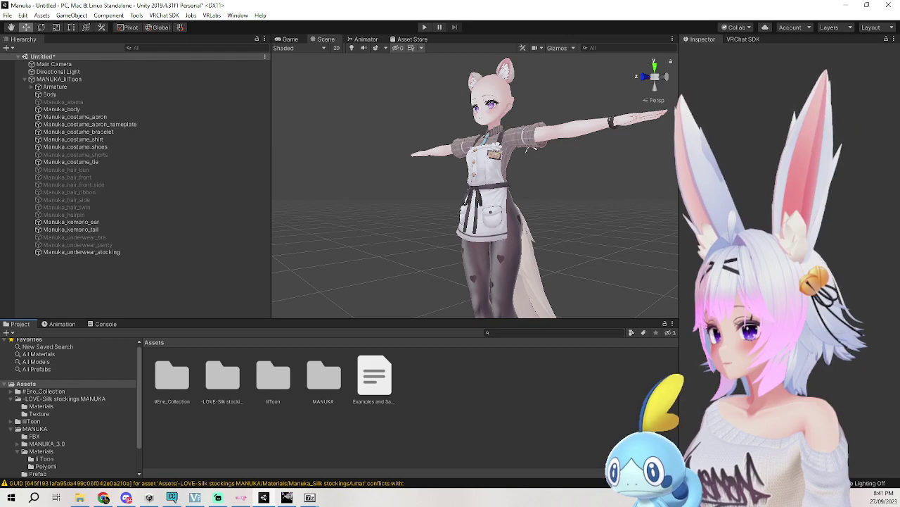
{"action": "double_click", "coordinate": [166, 379]}
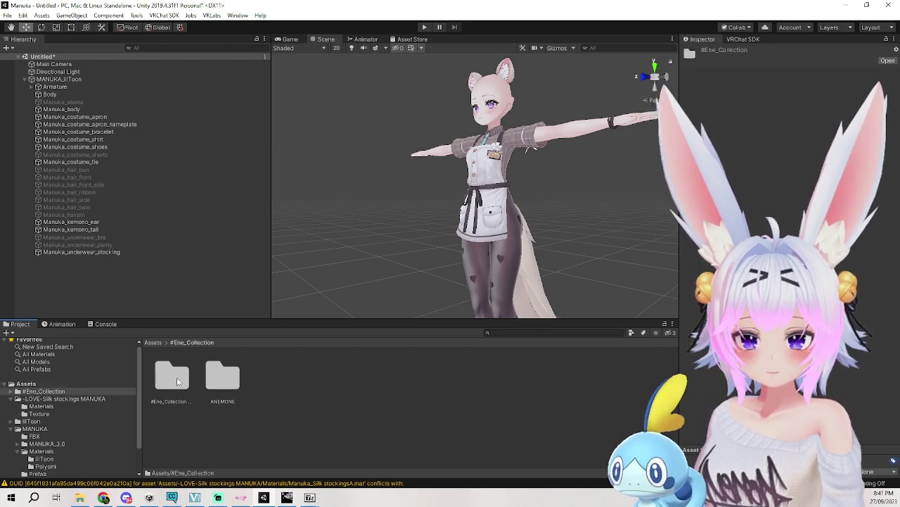
{"action": "double_click", "coordinate": [218, 381]}
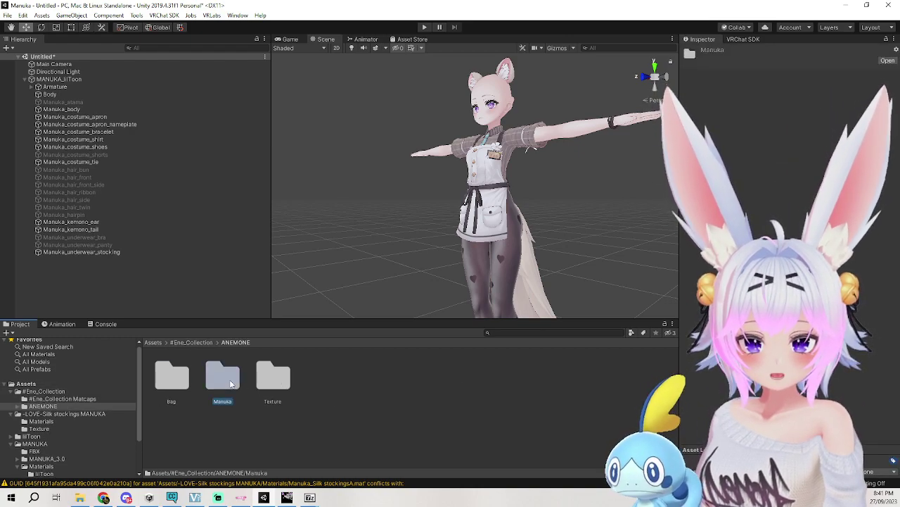
{"action": "double_click", "coordinate": [234, 381]}
Look through the ANEMONE bag prefabs and the Type outfit prefabs to compare their variants.
{"action": "left_click", "coordinate": [293, 380]}
{"action": "left_click", "coordinate": [336, 377]}
{"action": "left_click", "coordinate": [388, 377]}
{"action": "left_click", "coordinate": [442, 377]}
{"action": "left_click", "coordinate": [496, 379]}
{"action": "left_click", "coordinate": [559, 382]}
{"action": "left_click", "coordinate": [638, 377]}
{"action": "left_click", "coordinate": [599, 380]}
{"action": "left_click", "coordinate": [552, 380]}
{"action": "left_click", "coordinate": [636, 378]}
{"action": "left_click", "coordinate": [596, 382]}
{"action": "left_click", "coordinate": [536, 377]}
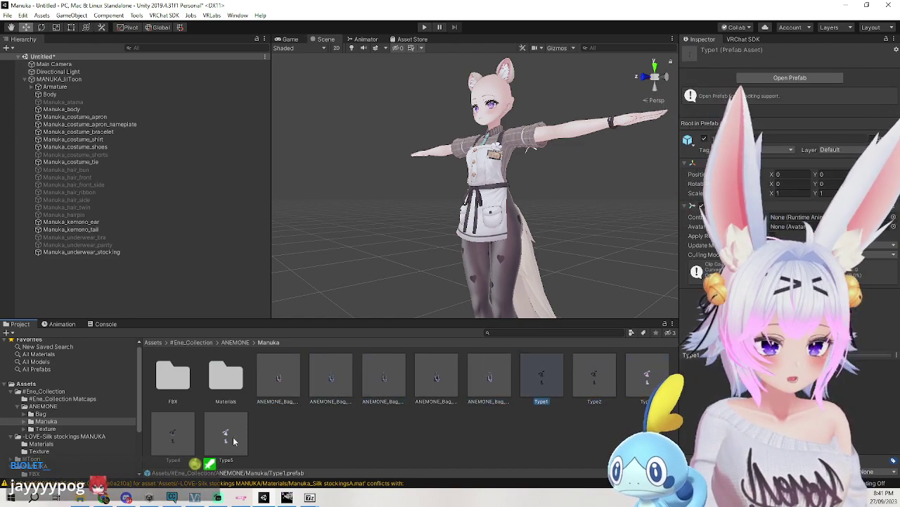
{"action": "left_click", "coordinate": [181, 431]}
Add the Type5 outfit prefab to the scene and check how it sits over the avatar's apron.
{"action": "left_click_drag", "start_coordinate": [234, 444], "coordinate": [83, 275]}
{"action": "left_click", "coordinate": [475, 211]}
{"action": "right_click_drag", "start_coordinate": [432, 215], "coordinate": [467, 221]}
{"action": "middle_click_drag", "start_coordinate": [467, 221], "coordinate": [501, 216]}
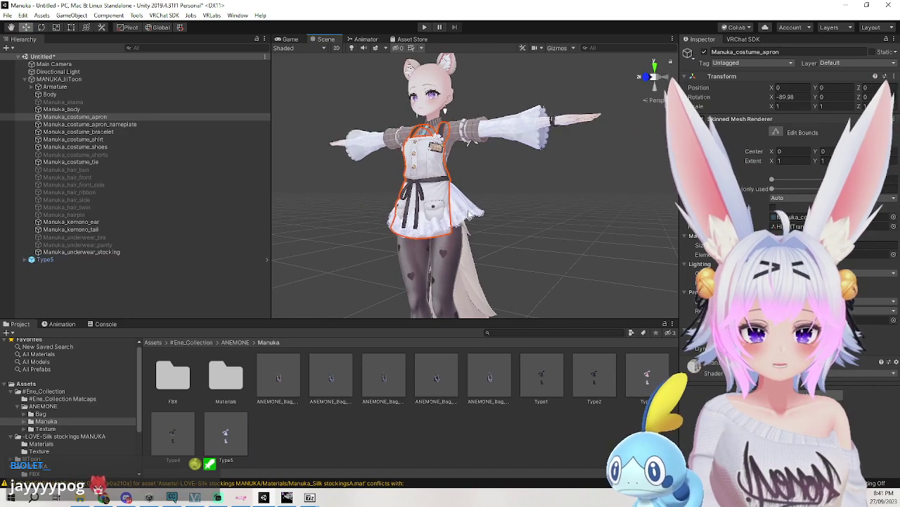
Disable the Manuka_costume_apron, Manuka_costume_apron_nameplate, Manuka_costume_shirt and Manuka_costume_shoes objects together.
{"action": "left_click", "coordinate": [92, 123]}
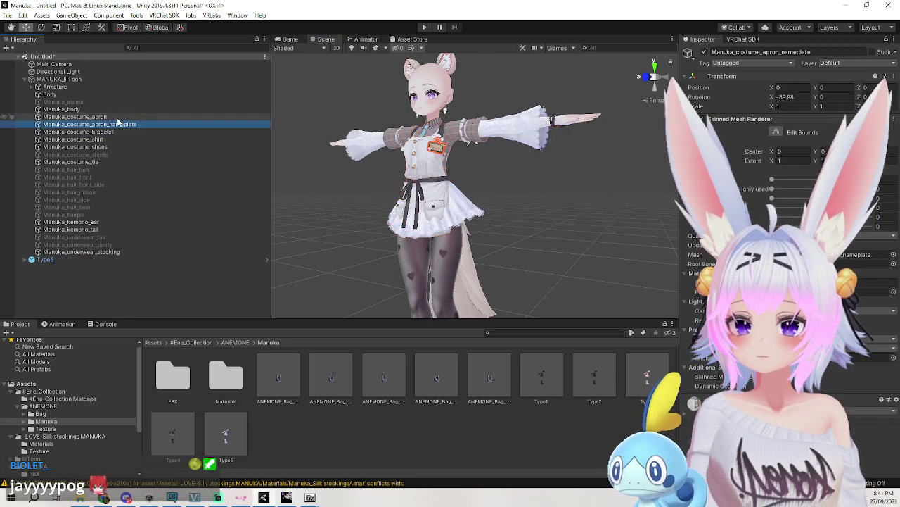
{"action": "left_click", "coordinate": [92, 117], "text": "ctrl"}
{"action": "left_click", "coordinate": [134, 138], "text": "ctrl"}
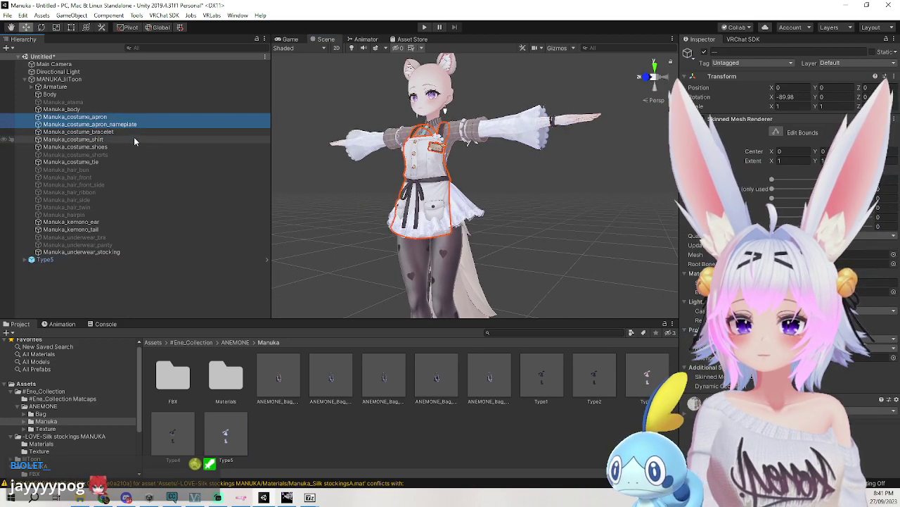
{"action": "left_click", "coordinate": [130, 147], "text": "ctrl"}
{"action": "left_click", "coordinate": [705, 52]}
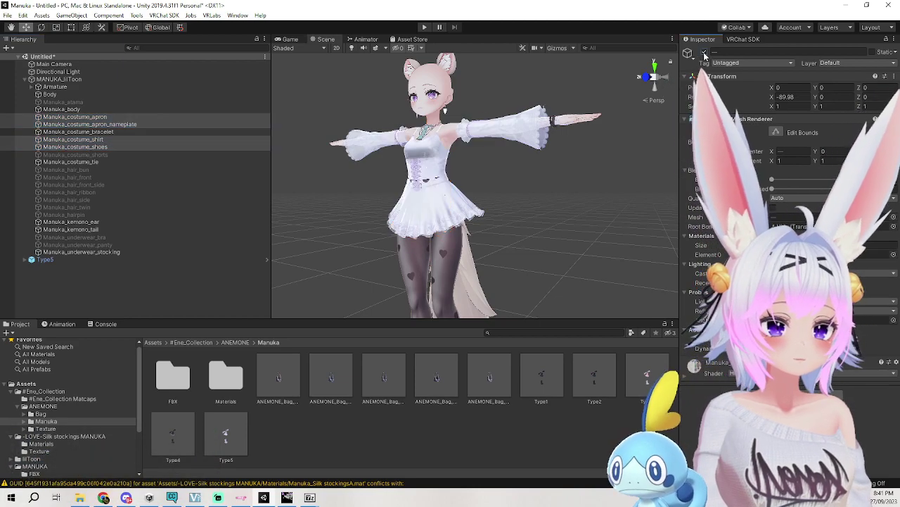
Examine the white ANEMONE dress, sleeves and accessories on the avatar from several angles.
{"action": "left_click", "coordinate": [580, 215]}
{"action": "middle_click_drag", "start_coordinate": [577, 220], "coordinate": [596, 216]}
{"action": "middle_click_drag", "start_coordinate": [573, 246], "coordinate": [600, 126]}
{"action": "right_click_drag", "start_coordinate": [600, 124], "coordinate": [549, 214]}
{"action": "middle_click_drag", "start_coordinate": [539, 200], "coordinate": [657, 255]}
{"action": "right_click_drag", "start_coordinate": [651, 250], "coordinate": [549, 232]}
{"action": "middle_click_drag", "start_coordinate": [493, 223], "coordinate": [465, 234]}
{"action": "right_click_drag", "start_coordinate": [464, 234], "coordinate": [505, 246]}
{"action": "middle_click_drag", "start_coordinate": [504, 245], "coordinate": [549, 230]}
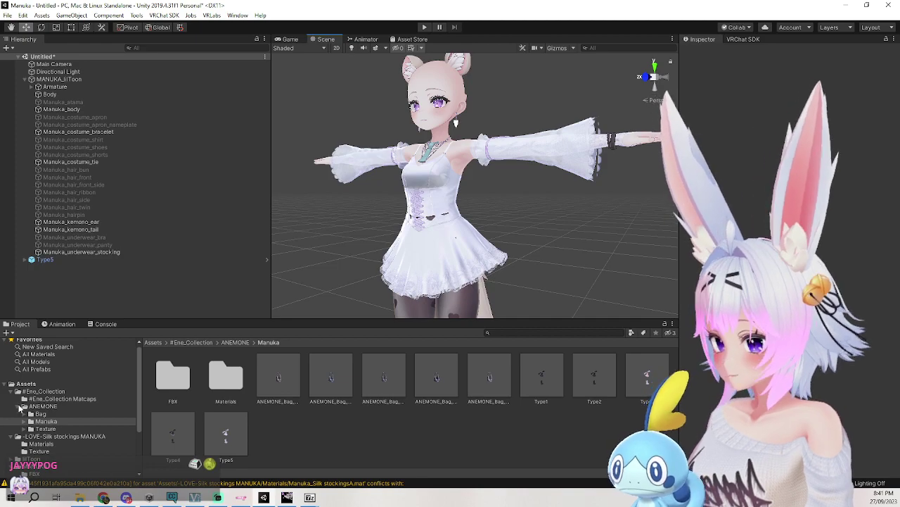
Import additional model assets from File Explorer into the project.
{"action": "right_click", "coordinate": [81, 497]}
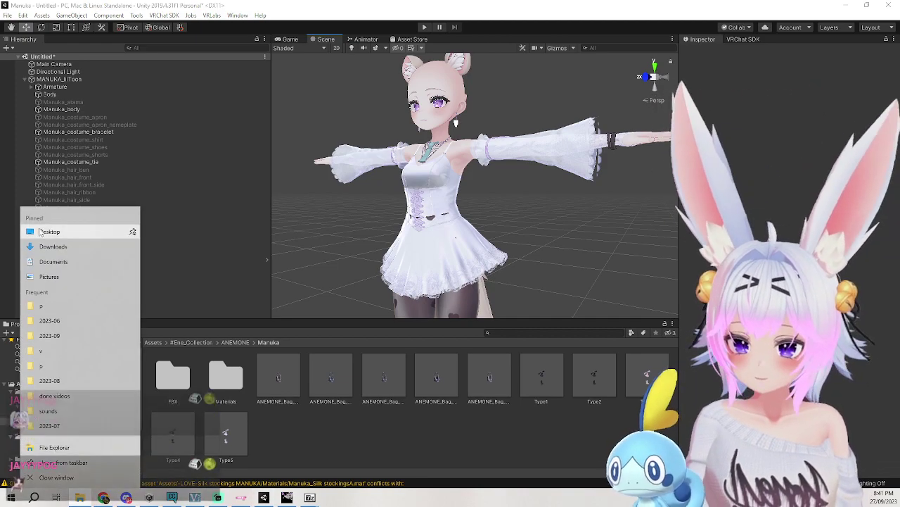
{"action": "left_click", "coordinate": [256, 170]}
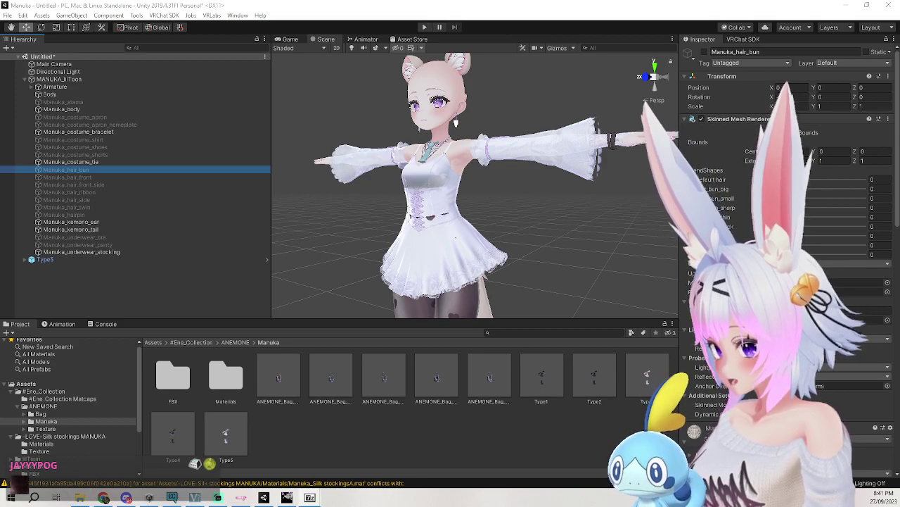
{"action": "left_click_drag", "start_coordinate": [456, 237], "coordinate": [402, 425]}
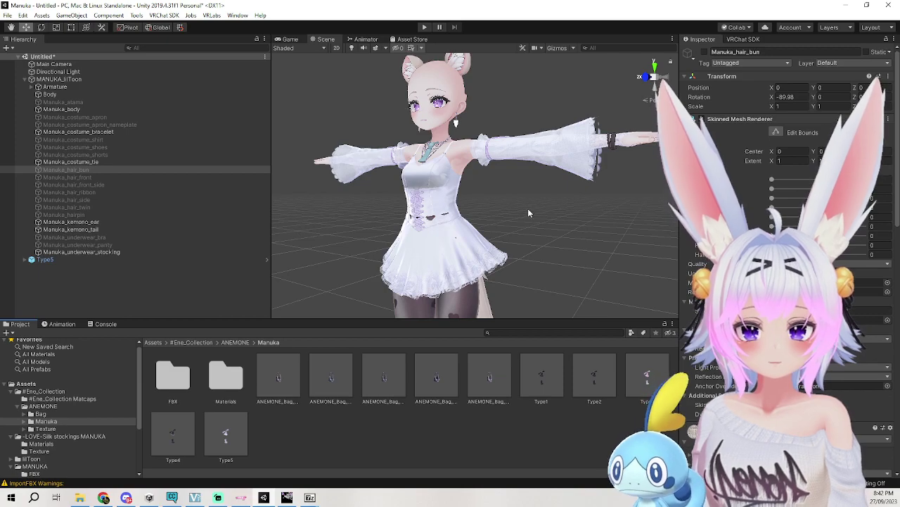
Disable ANEMONE_Top briefly to check the stocking waistline beneath it, and enable it again.
{"action": "middle_click_drag", "start_coordinate": [528, 209], "coordinate": [504, 182]}
{"action": "key", "text": "f"}
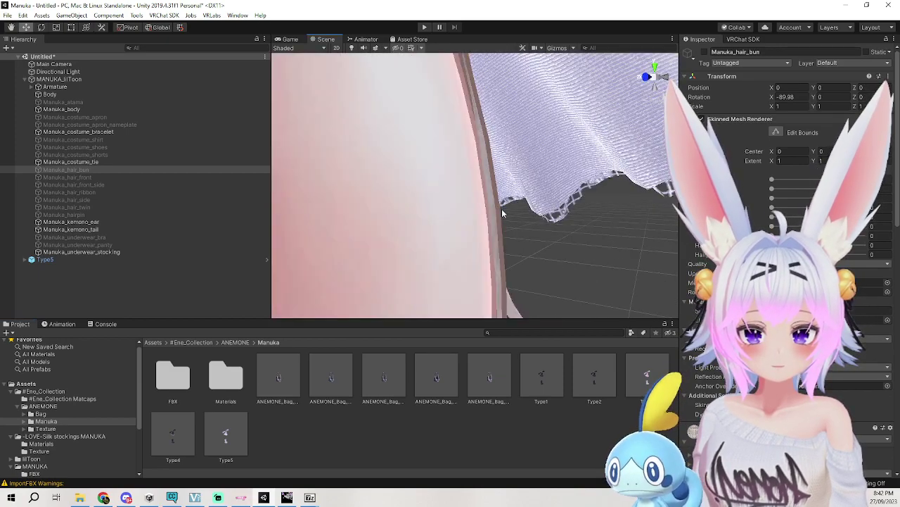
{"action": "left_click", "coordinate": [439, 181]}
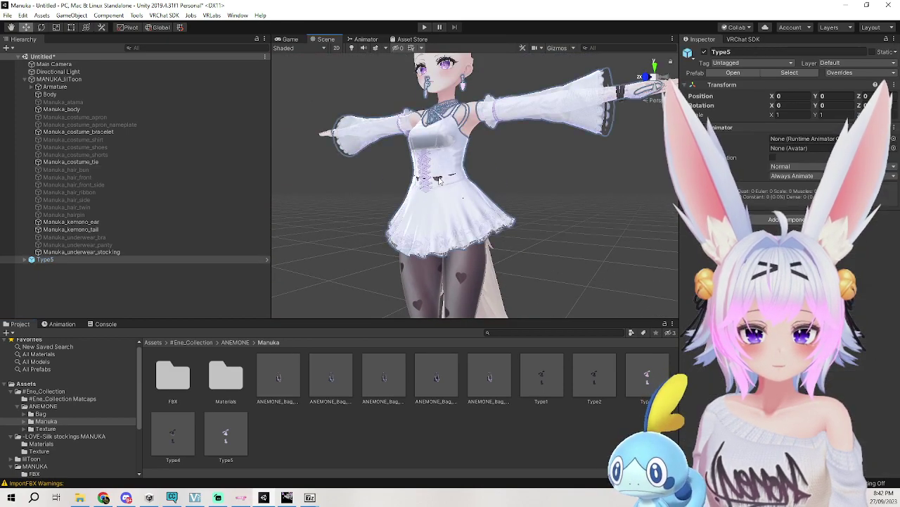
{"action": "left_click", "coordinate": [705, 52]}
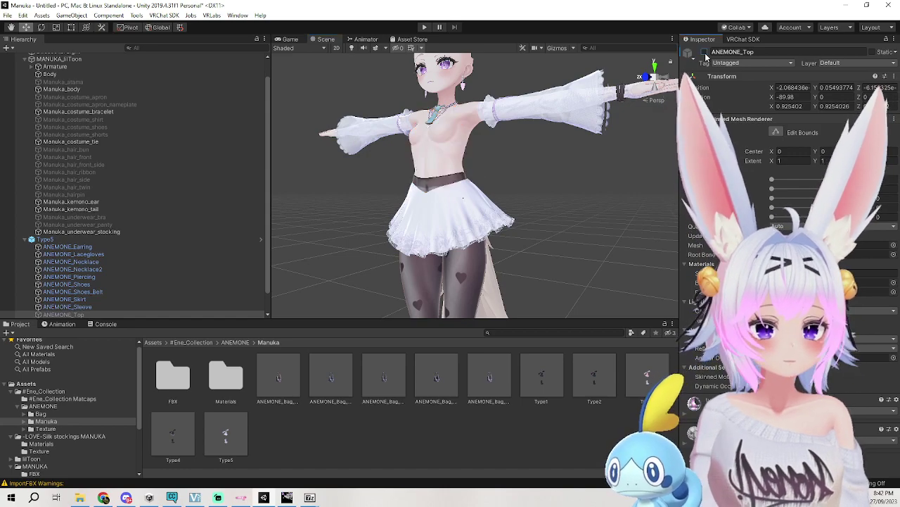
{"action": "left_click", "coordinate": [705, 53]}
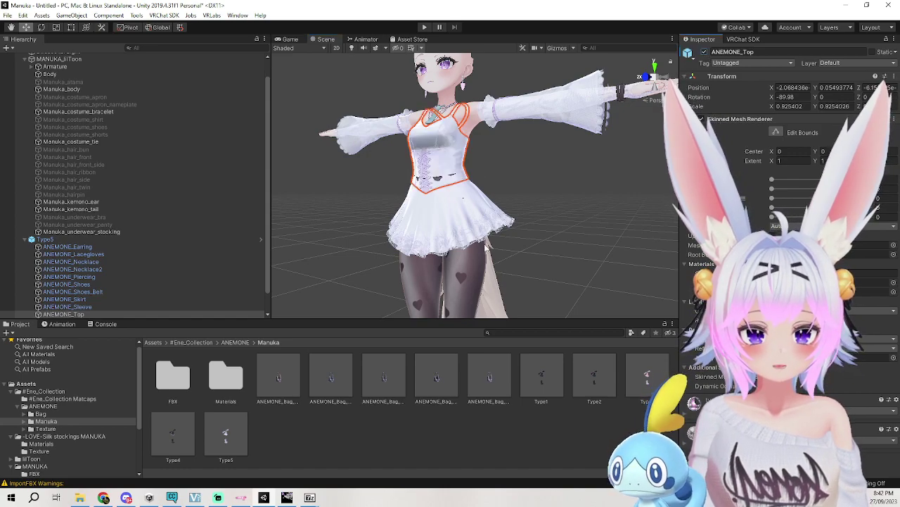
Try the stocking option and waist BlendShapes on Manuka_underwear_stocking, returning each one to 0.
{"action": "left_click", "coordinate": [481, 254]}
{"action": "left_click_drag", "start_coordinate": [772, 180], "coordinate": [665, 189]}
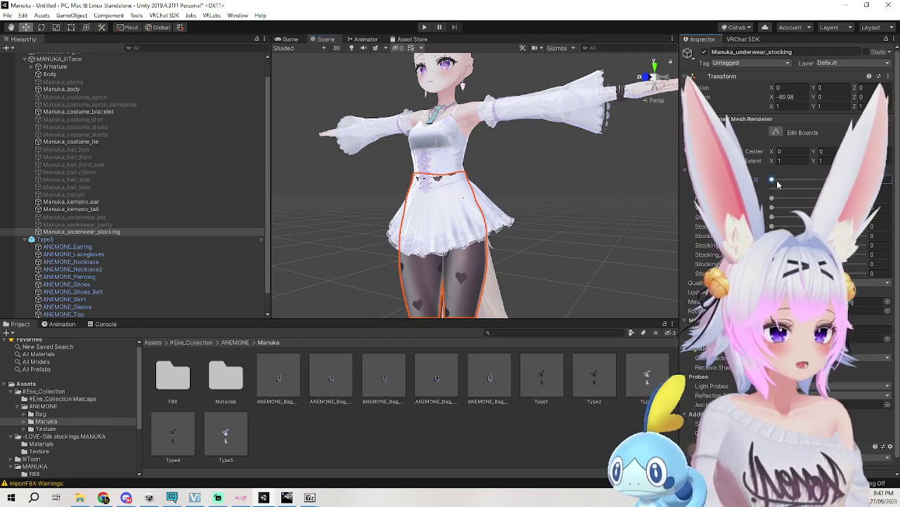
{"action": "left_click_drag", "start_coordinate": [772, 181], "coordinate": [871, 182]}
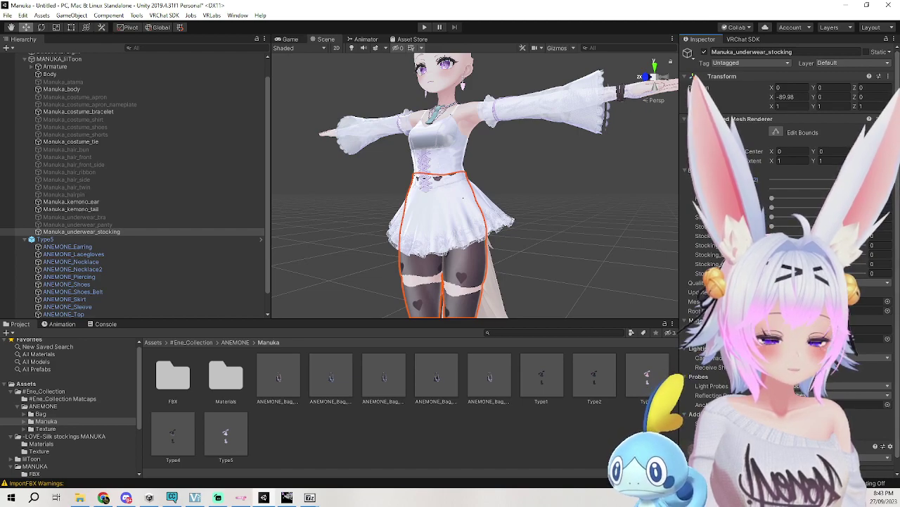
{"action": "left_click_drag", "start_coordinate": [866, 180], "coordinate": [766, 180]}
{"action": "left_click_drag", "start_coordinate": [772, 226], "coordinate": [869, 225]}
{"action": "left_click_drag", "start_coordinate": [772, 180], "coordinate": [870, 181]}
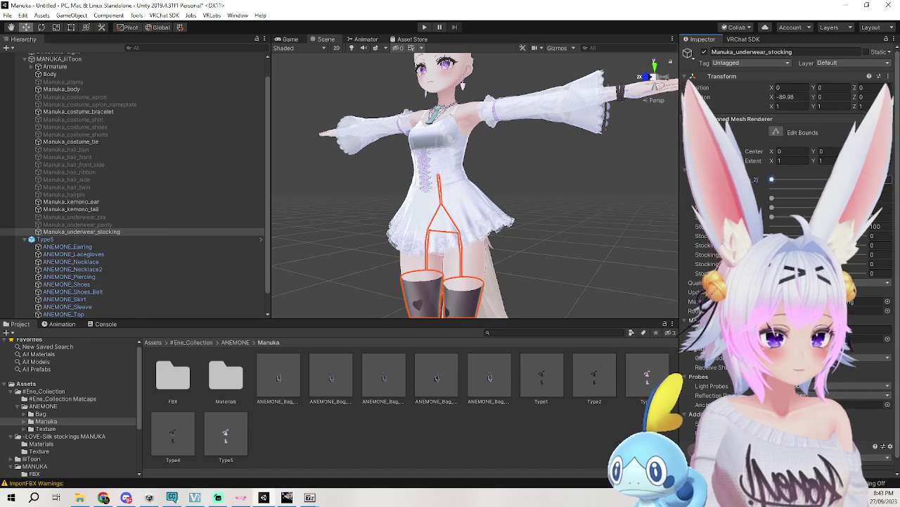
{"action": "left_click_drag", "start_coordinate": [869, 180], "coordinate": [768, 180]}
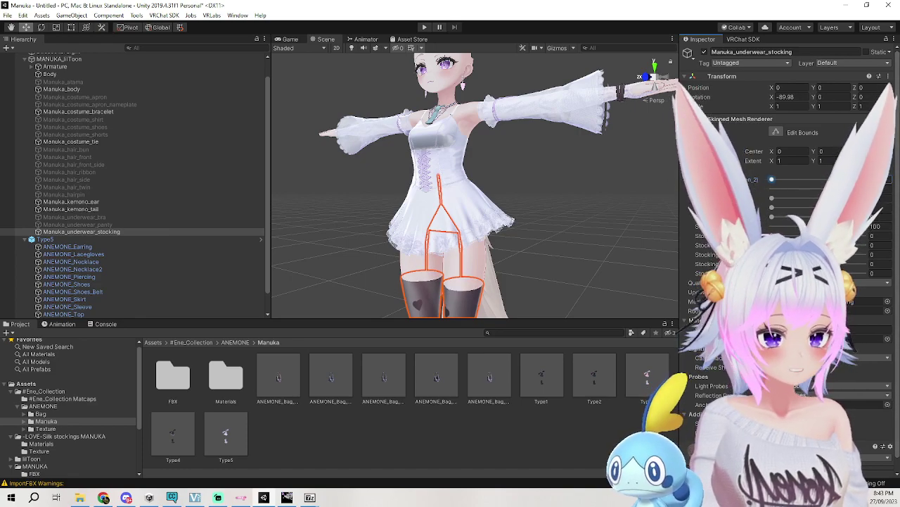
{"action": "left_click_drag", "start_coordinate": [868, 226], "coordinate": [768, 225]}
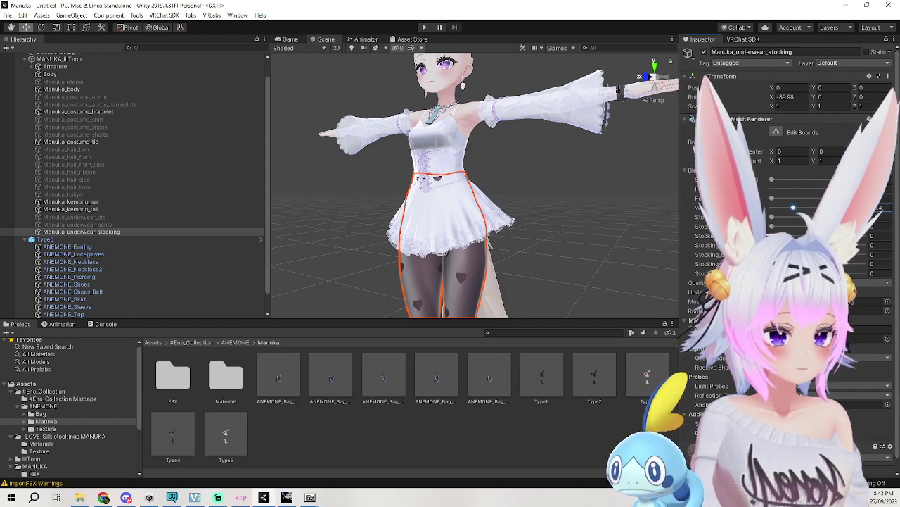
{"action": "mouse_move", "coordinate": [773, 218]}
{"action": "left_mouse_down"}
{"action": "mouse_move", "coordinate": [868, 217]}
{"action": "mouse_move", "coordinate": [769, 223]}
{"action": "mouse_move", "coordinate": [872, 229]}
{"action": "mouse_move", "coordinate": [771, 228]}
{"action": "mouse_move", "coordinate": [820, 228]}
{"action": "mouse_move", "coordinate": [771, 228]}
{"action": "mouse_move", "coordinate": [786, 219]}
{"action": "left_mouse_up"}
{"action": "left_click_drag", "start_coordinate": [871, 218], "coordinate": [772, 217]}
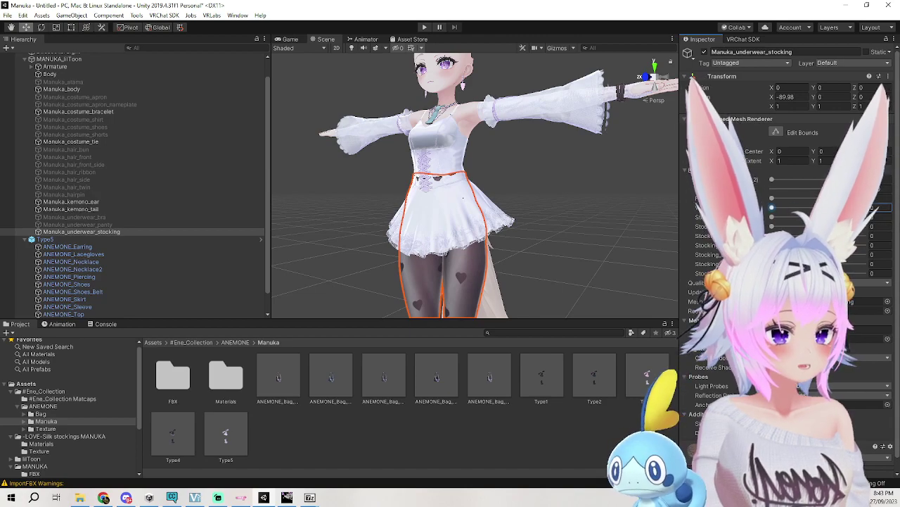
Examine where the stockings overlap the dress at the waist from different angles.
{"action": "middle_click_drag", "start_coordinate": [524, 299], "coordinate": [533, 187]}
{"action": "right_click_drag", "start_coordinate": [533, 187], "coordinate": [434, 168]}
{"action": "middle_click_drag", "start_coordinate": [434, 168], "coordinate": [367, 171]}
{"action": "left_click_drag", "start_coordinate": [394, 211], "coordinate": [426, 222], "text": "alt"}
{"action": "left_click", "coordinate": [533, 241]}
{"action": "key", "text": "f"}
{"action": "right_click_drag", "start_coordinate": [532, 245], "coordinate": [507, 251]}
{"action": "mouse_move", "coordinate": [507, 251]}
{"action": "middle_mouse_down"}
{"action": "mouse_move", "coordinate": [545, 195]}
{"action": "mouse_move", "coordinate": [563, 208]}
{"action": "mouse_move", "coordinate": [492, 242]}
{"action": "middle_mouse_up"}
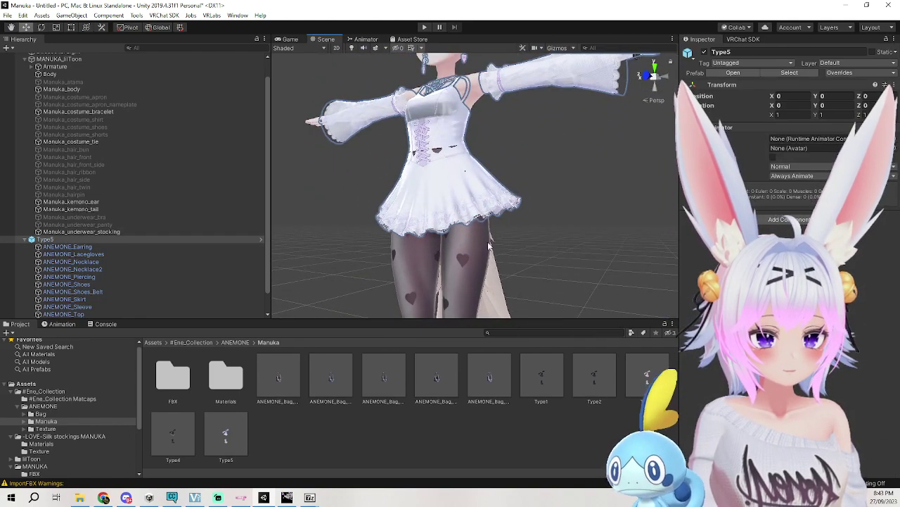
Disable ANEMONE_Skirt and check the stocking waistline against the top from the front.
{"action": "left_click", "coordinate": [496, 197]}
{"action": "left_click", "coordinate": [704, 52]}
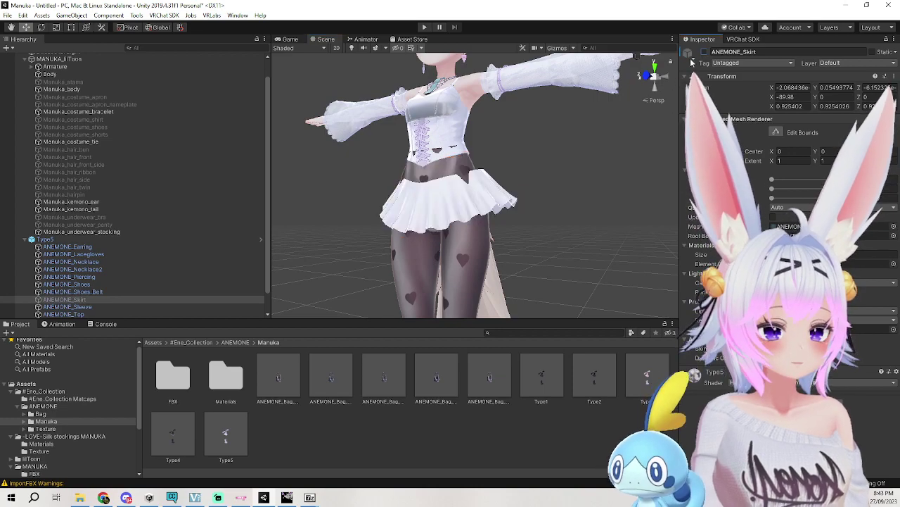
{"action": "left_click", "coordinate": [499, 200]}
{"action": "left_click", "coordinate": [575, 176]}
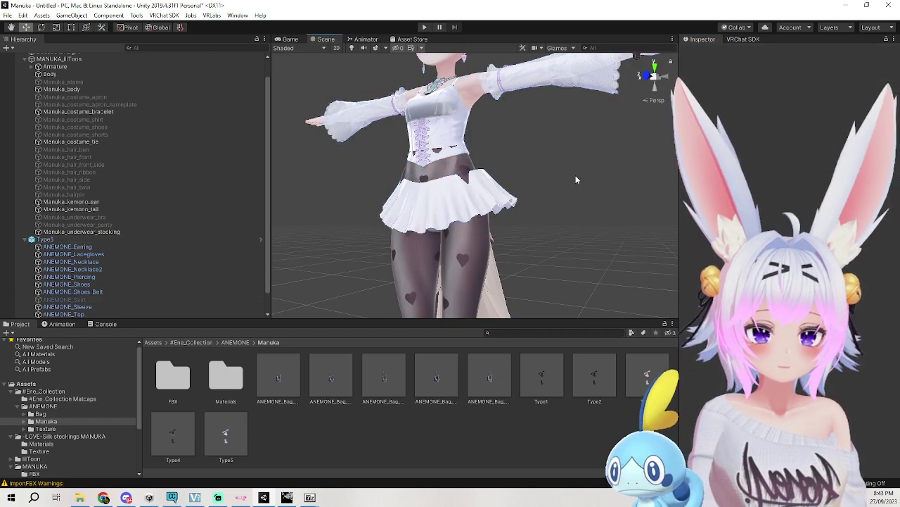
{"action": "left_click", "coordinate": [462, 168]}
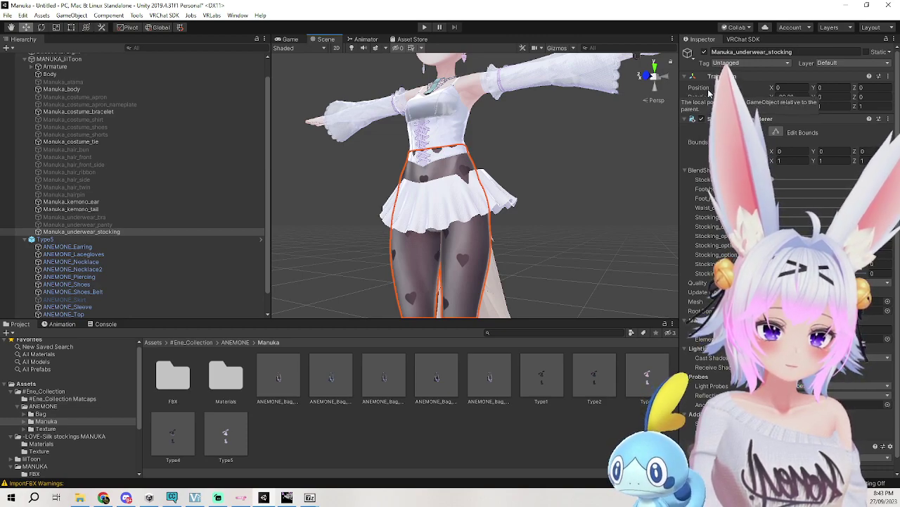
{"action": "left_click_drag", "start_coordinate": [633, 150], "coordinate": [535, 169], "text": "alt"}
{"action": "middle_click_drag", "start_coordinate": [535, 168], "coordinate": [617, 177]}
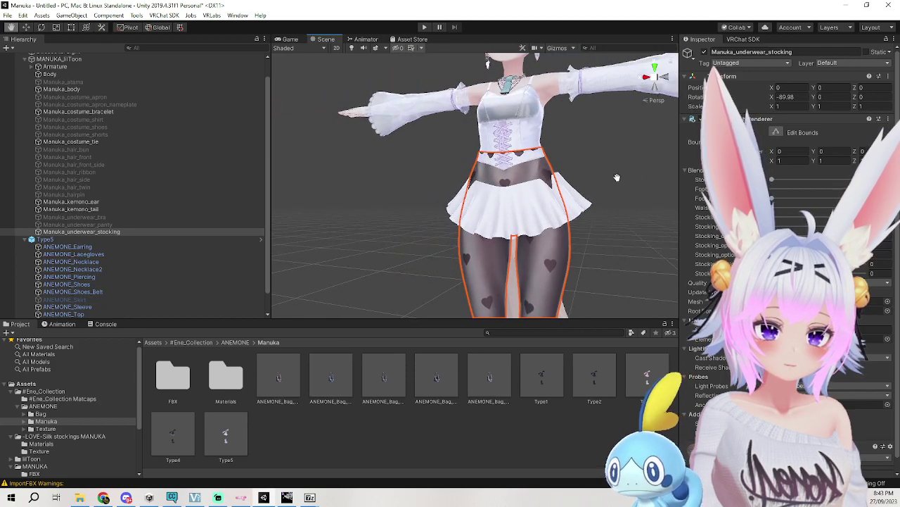
Undo the disabling of ANEMONE_Skirt.
{"action": "left_click", "coordinate": [612, 181]}
{"action": "key", "text": "ctrl+z"}
{"action": "key", "text": "ctrl+z"}
{"action": "key", "text": "ctrl+z"}
{"action": "key", "text": "ctrl+z"}
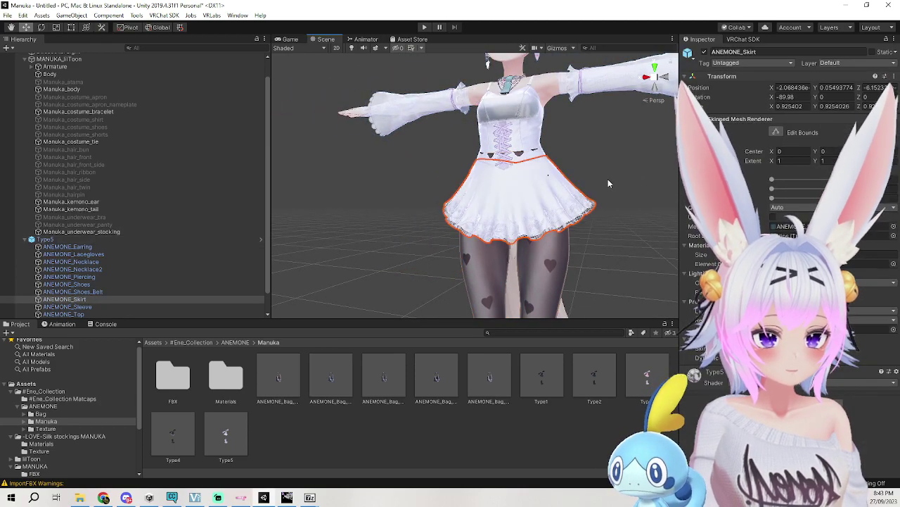
Try the waist BlendShape on Manuka_underwear_stocking again and check the stockings' fit under the skirt from the side.
{"action": "left_click", "coordinate": [582, 189]}
{"action": "right_click_drag", "start_coordinate": [536, 171], "coordinate": [540, 169]}
{"action": "left_click", "coordinate": [398, 264]}
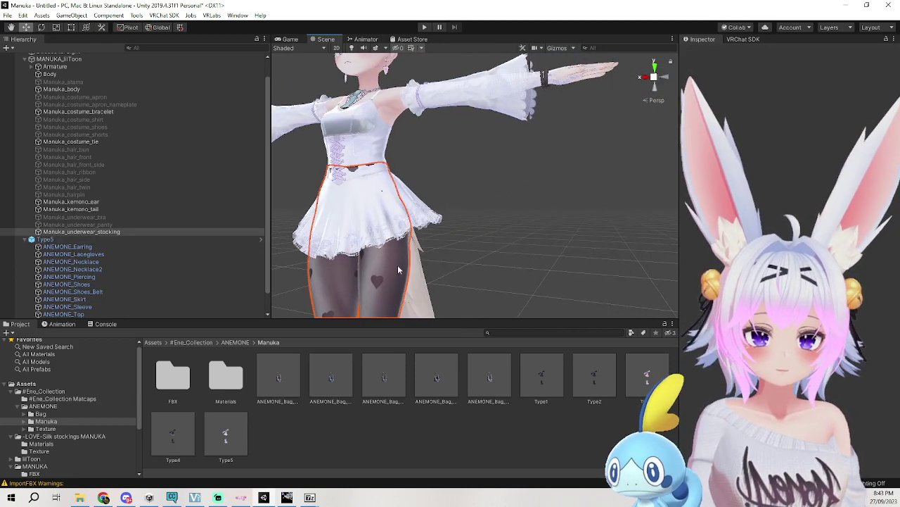
{"action": "mouse_move", "coordinate": [772, 217]}
{"action": "left_mouse_down"}
{"action": "mouse_move", "coordinate": [866, 213]}
{"action": "mouse_move", "coordinate": [881, 230]}
{"action": "mouse_move", "coordinate": [771, 211]}
{"action": "left_mouse_up"}
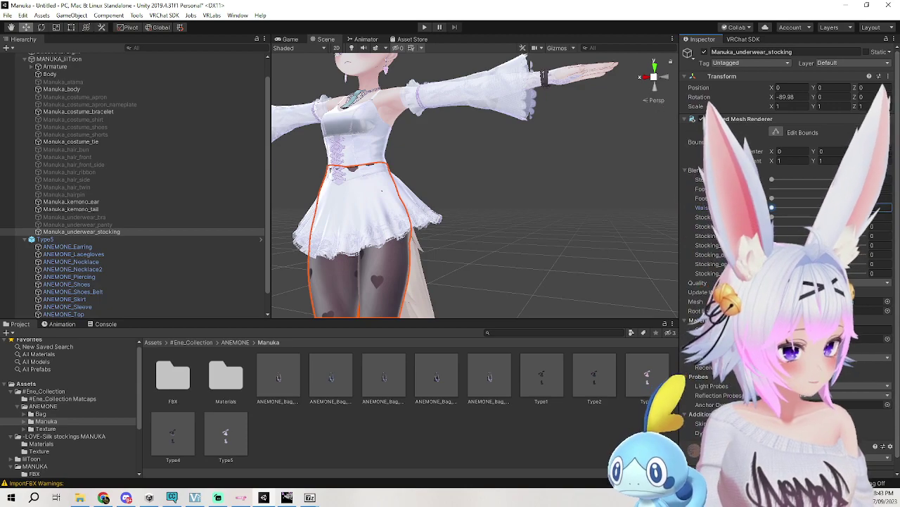
{"action": "middle_click_drag", "start_coordinate": [472, 265], "coordinate": [621, 231]}
{"action": "left_click_drag", "start_coordinate": [621, 231], "coordinate": [436, 204], "text": "alt"}
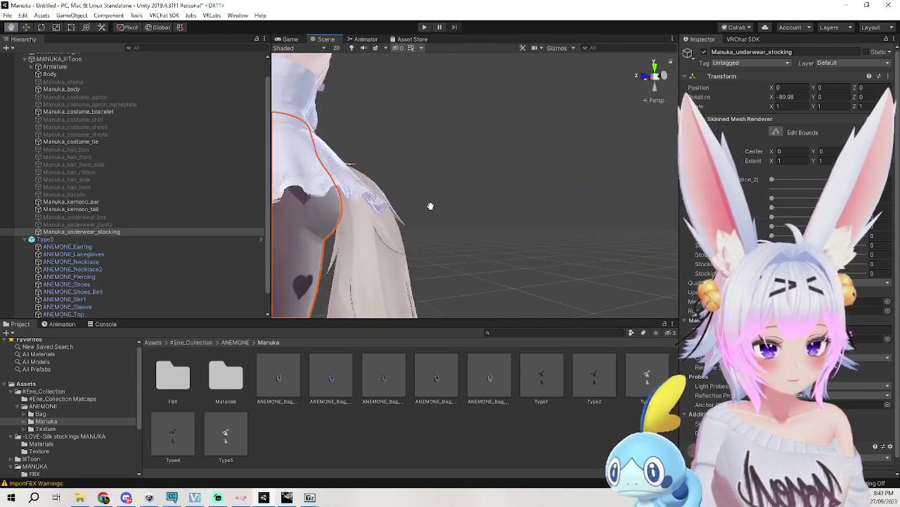
Examine the dress waistline from the front and select ANEMONE_Top to check its extent there.
{"action": "scroll", "coordinate": [437, 205], "scroll_direction": "down", "scroll_amount": 3}
{"action": "middle_click_drag", "start_coordinate": [282, 182], "coordinate": [389, 220]}
{"action": "left_click_drag", "start_coordinate": [390, 221], "coordinate": [606, 228], "text": "alt"}
{"action": "left_click", "coordinate": [608, 226]}
{"action": "scroll", "coordinate": [615, 225], "scroll_direction": "up", "scroll_amount": 5}
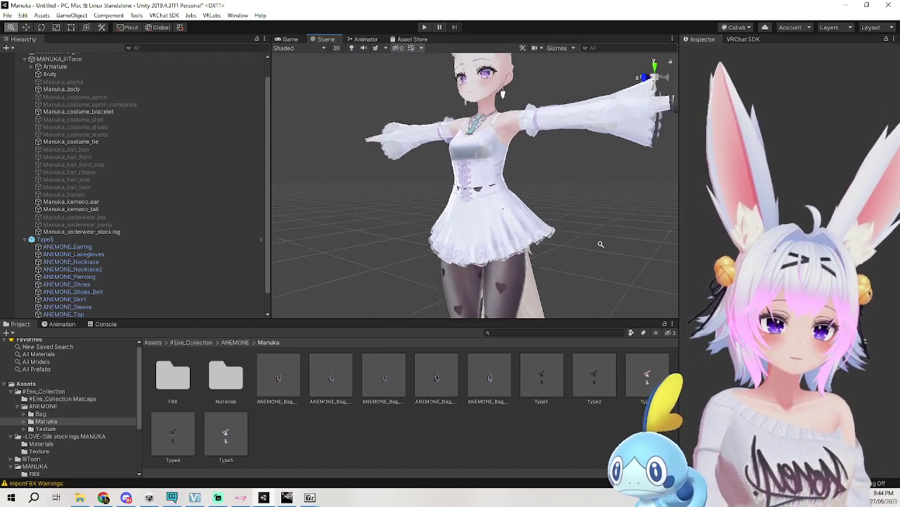
{"action": "left_click", "coordinate": [460, 168]}
{"action": "left_click", "coordinate": [459, 168]}
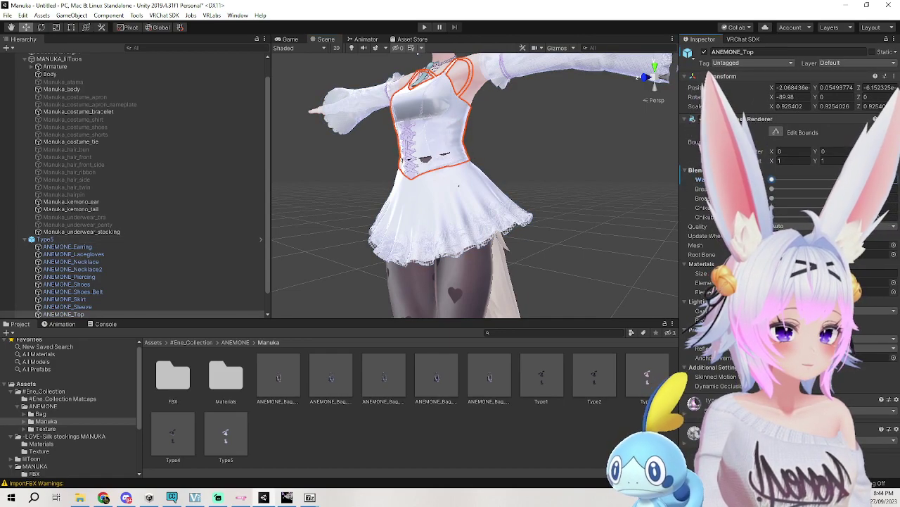
{"action": "left_click", "coordinate": [616, 197]}
{"action": "mouse_move", "coordinate": [603, 210]}
{"action": "middle_mouse_down"}
{"action": "mouse_move", "coordinate": [609, 195]}
{"action": "mouse_move", "coordinate": [608, 212]}
{"action": "middle_mouse_up"}
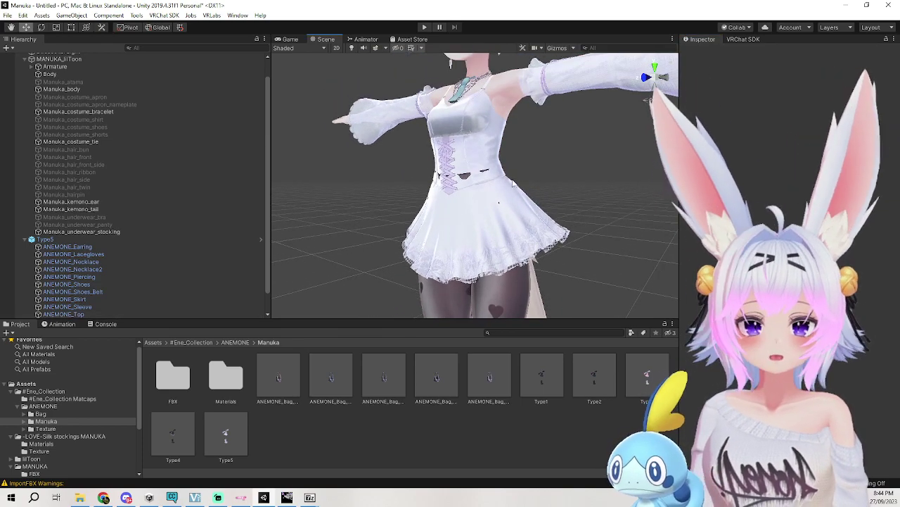
Select Manuka_underwear_stocking at the waist and inspect its upper edge against the dress from the side and front.
{"action": "left_click", "coordinate": [484, 174]}
{"action": "left_click", "coordinate": [484, 174]}
{"action": "left_click", "coordinate": [484, 174]}
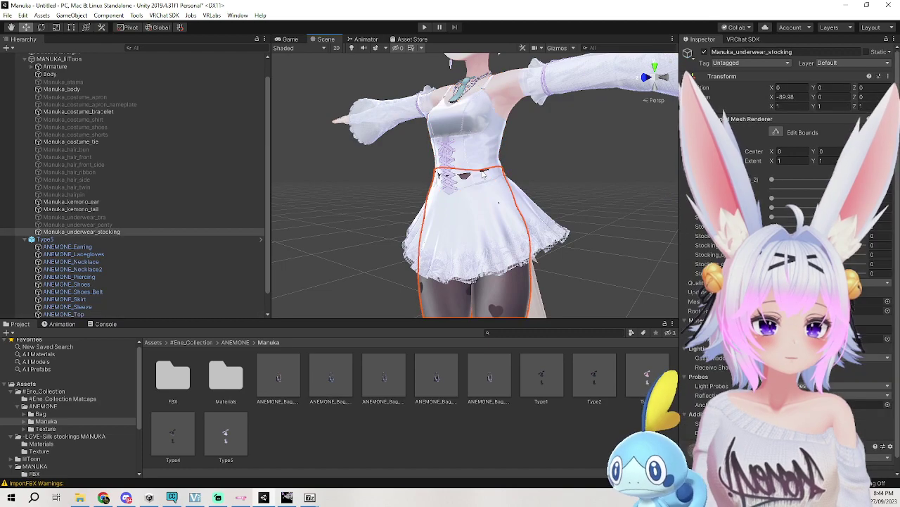
{"action": "middle_click_drag", "start_coordinate": [593, 180], "coordinate": [583, 143]}
{"action": "right_click_drag", "start_coordinate": [584, 143], "coordinate": [502, 155]}
{"action": "middle_click_drag", "start_coordinate": [502, 155], "coordinate": [450, 160]}
{"action": "left_click_drag", "start_coordinate": [451, 161], "coordinate": [442, 176], "text": "alt"}
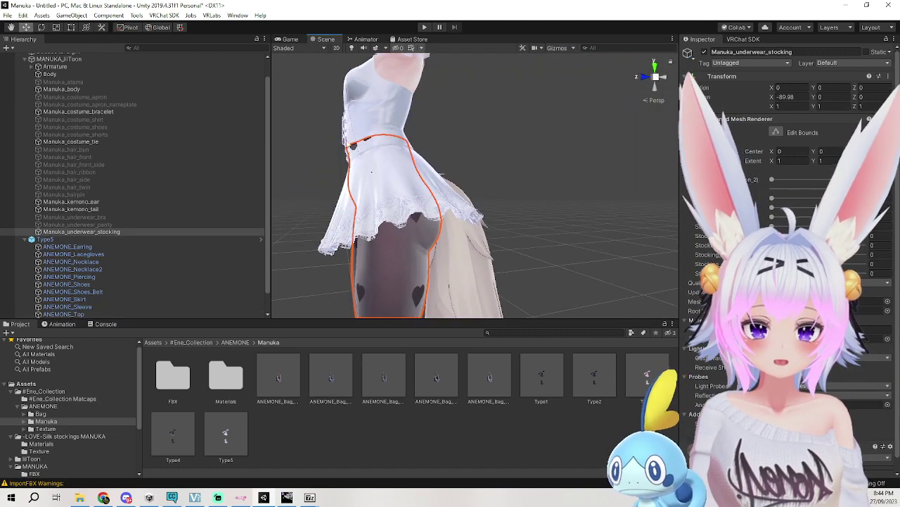
{"action": "right_click_drag", "start_coordinate": [337, 146], "coordinate": [479, 164]}
{"action": "key", "text": "f"}
{"action": "middle_click_drag", "start_coordinate": [580, 194], "coordinate": [547, 246]}
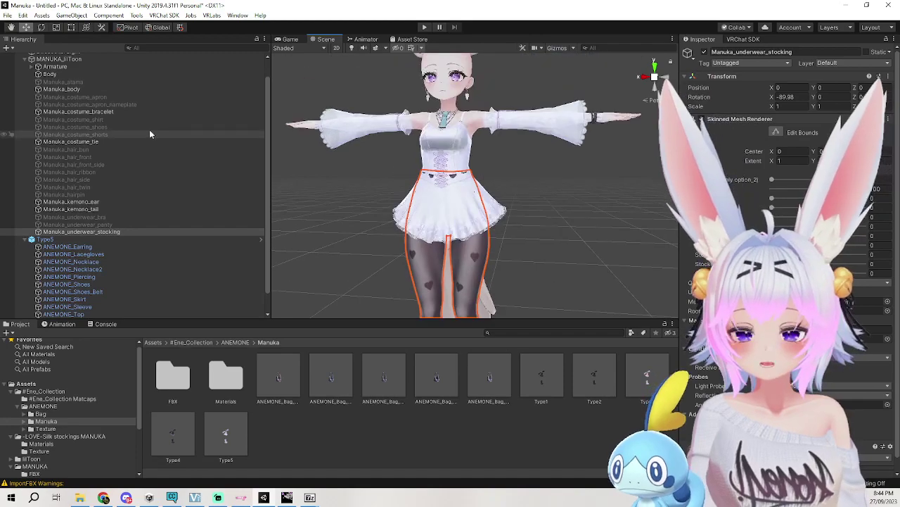
Set the long-nail BlendShape of Manuka_body to 100.
{"action": "scroll", "coordinate": [99, 111], "scroll_direction": "up", "scroll_amount": 1}
{"action": "left_click", "coordinate": [99, 111]}
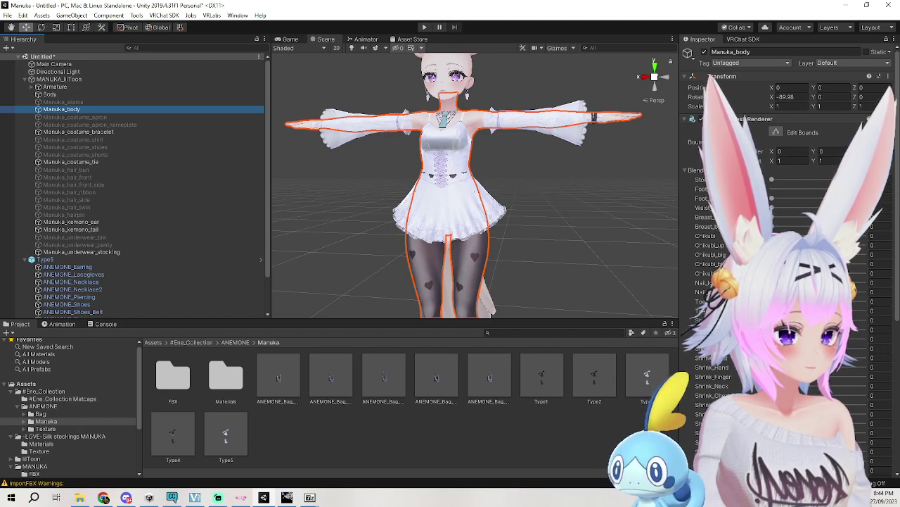
{"action": "left_click", "coordinate": [864, 282]}
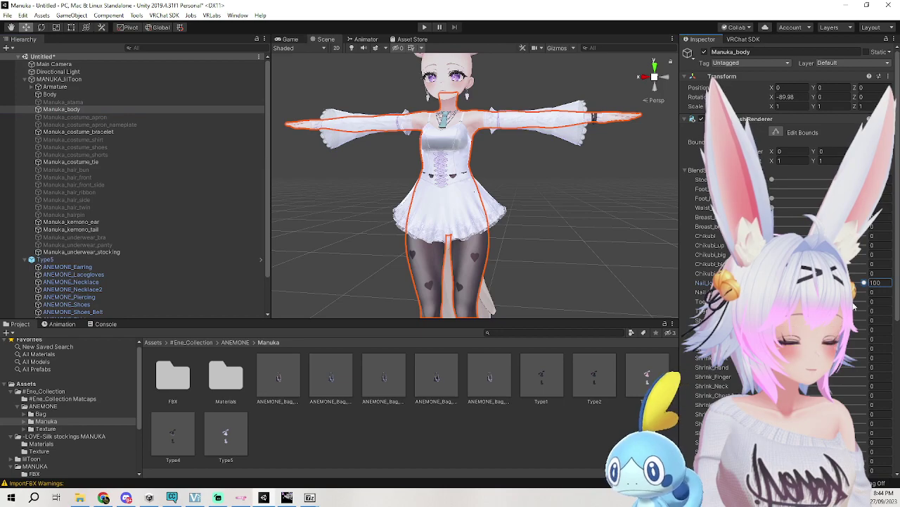
Review the blend shapes of Manuka_body and view the dressed avatar in the scene from an angle.
{"action": "scroll", "coordinate": [844, 246], "scroll_direction": "down", "scroll_amount": 3}
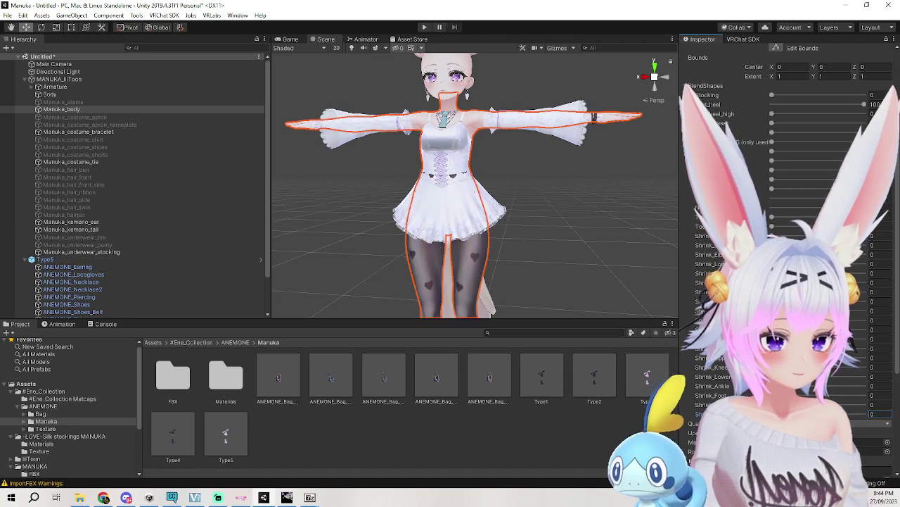
{"action": "scroll", "coordinate": [788, 211], "scroll_direction": "up", "scroll_amount": 3}
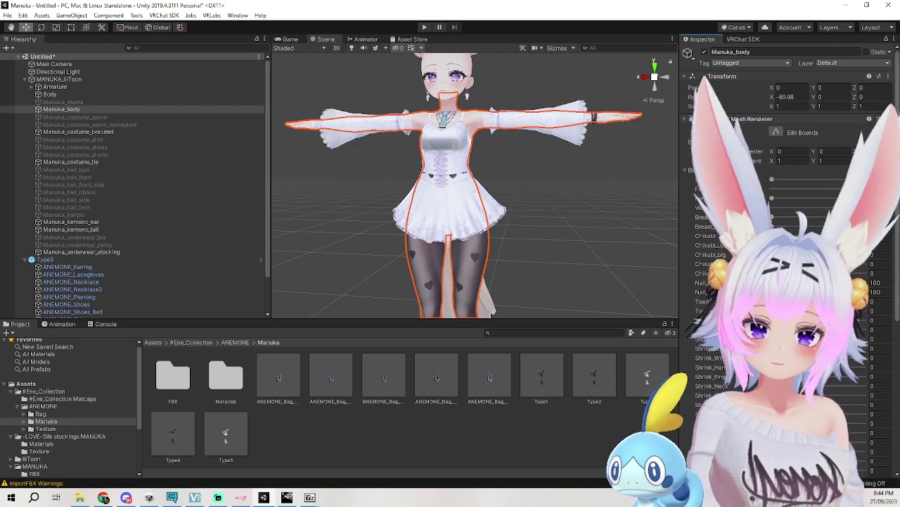
{"action": "left_click", "coordinate": [607, 229]}
{"action": "right_click_drag", "start_coordinate": [607, 229], "coordinate": [468, 221]}
{"action": "middle_click_drag", "start_coordinate": [562, 229], "coordinate": [489, 238]}
{"action": "middle_click_drag", "start_coordinate": [540, 230], "coordinate": [491, 234]}
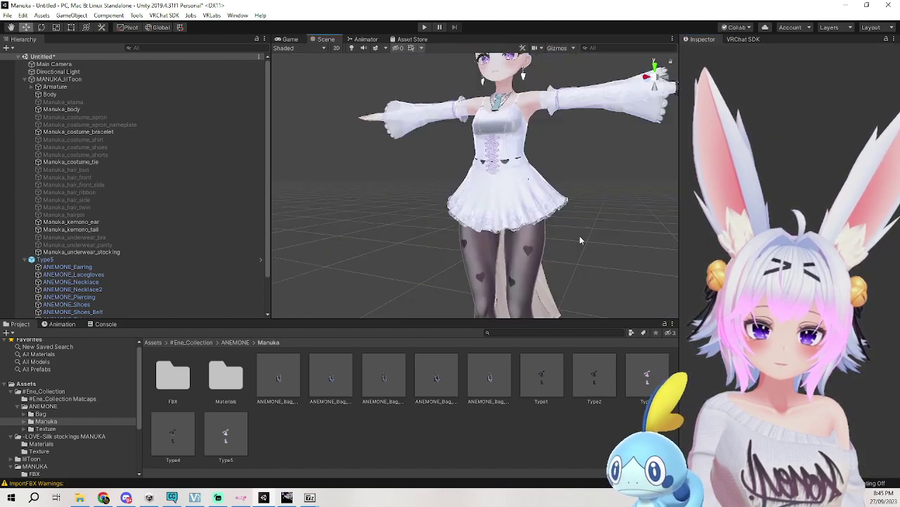
{"action": "left_click_drag", "start_coordinate": [583, 231], "coordinate": [550, 228], "text": "alt"}
{"action": "right_click_drag", "start_coordinate": [526, 189], "coordinate": [511, 237], "text": "alt"}
{"action": "middle_click_drag", "start_coordinate": [504, 221], "coordinate": [549, 259]}
Inspect the dress in the scene by selecting the Type5 outfit and its ANEMONE_Top piece.
{"action": "left_click", "coordinate": [493, 228]}
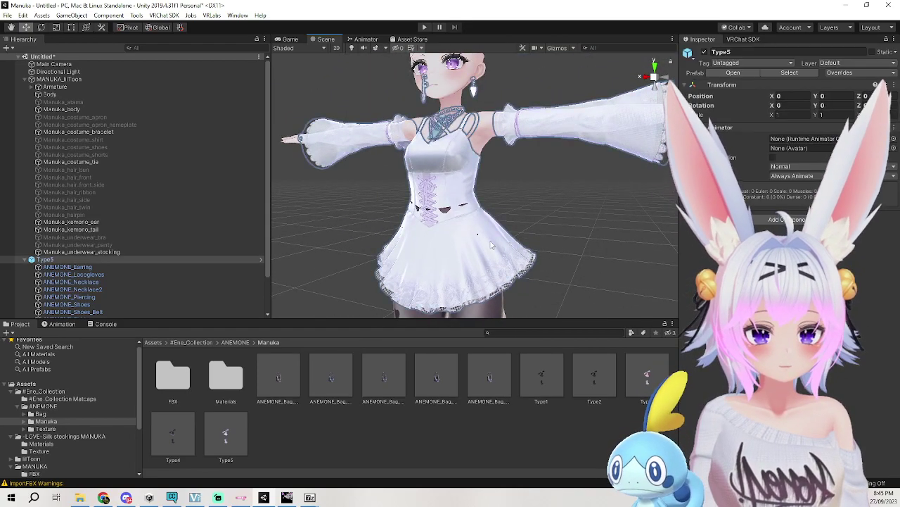
{"action": "left_click", "coordinate": [493, 227]}
{"action": "left_click", "coordinate": [482, 204]}
{"action": "left_click", "coordinate": [476, 205]}
{"action": "left_click", "coordinate": [476, 204]}
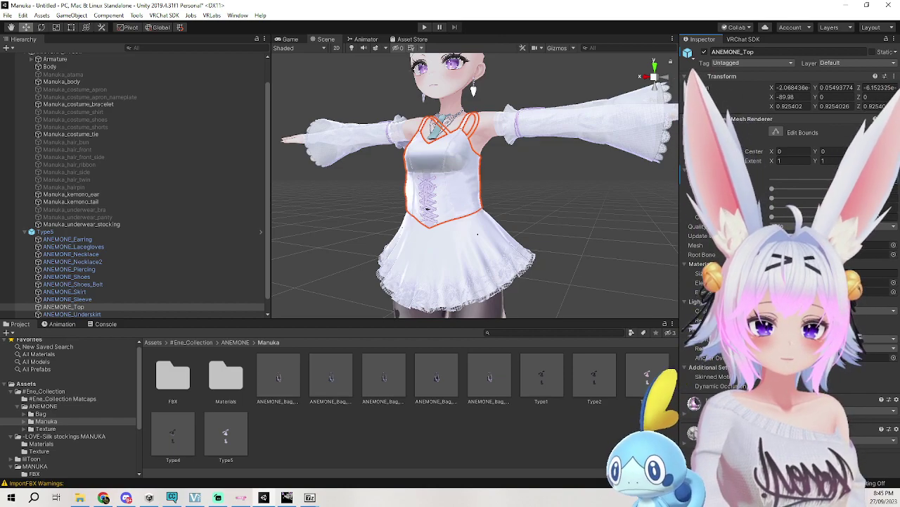
{"action": "left_click", "coordinate": [536, 220]}
{"action": "middle_click_drag", "start_coordinate": [573, 267], "coordinate": [566, 234]}
Completely unpack the Type5 outfit prefab.
{"action": "left_click", "coordinate": [490, 163]}
{"action": "middle_click_drag", "start_coordinate": [575, 175], "coordinate": [578, 205]}
{"action": "scroll", "coordinate": [29, 243], "scroll_direction": "down", "scroll_amount": 1}
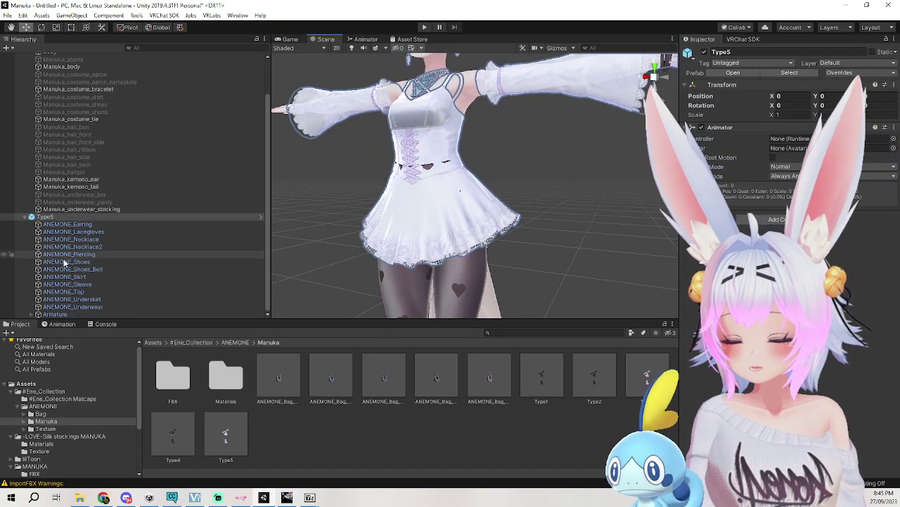
{"action": "left_click", "coordinate": [26, 315]}
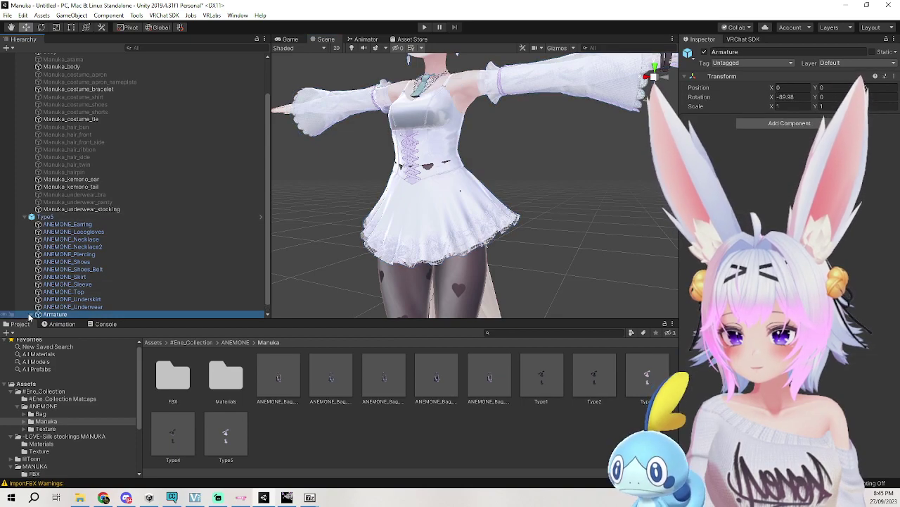
{"action": "right_click", "coordinate": [41, 217]}
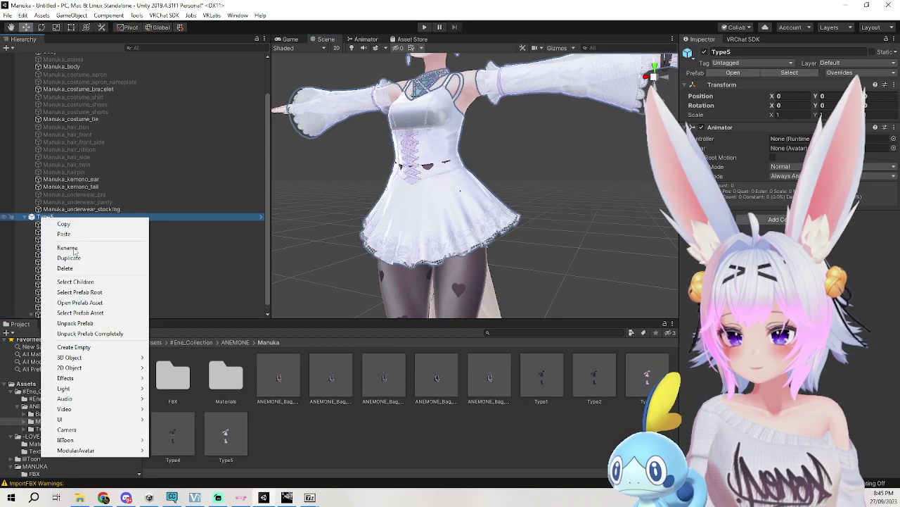
{"action": "left_click", "coordinate": [99, 333]}
{"action": "left_click", "coordinate": [340, 197]}
{"action": "scroll", "coordinate": [328, 199], "scroll_direction": "up", "scroll_amount": 1}
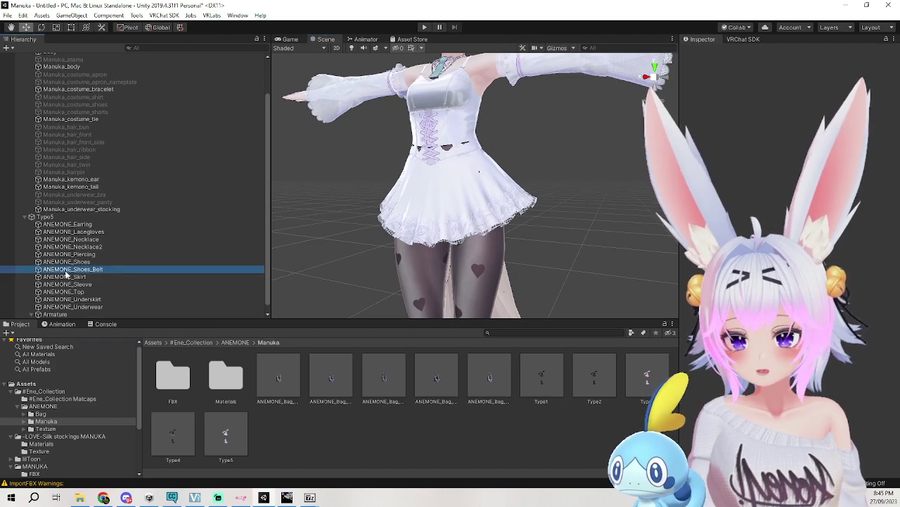
Deactivate the ANEMONE_Underwear object of the Type5 outfit.
{"action": "left_click", "coordinate": [67, 284]}
{"action": "left_click", "coordinate": [74, 299]}
{"action": "left_click", "coordinate": [84, 307]}
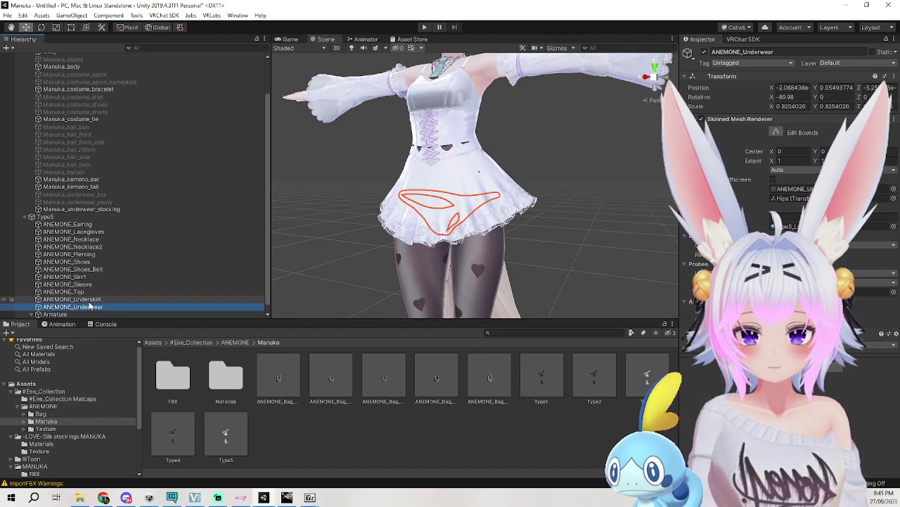
{"action": "left_click", "coordinate": [704, 52]}
{"action": "middle_click_drag", "start_coordinate": [583, 229], "coordinate": [611, 213]}
Try the blend shapes of ANEMONE_Underskirt and ANEMONE_Top against the stocking poking through at the waist.
{"action": "left_click", "coordinate": [78, 299]}
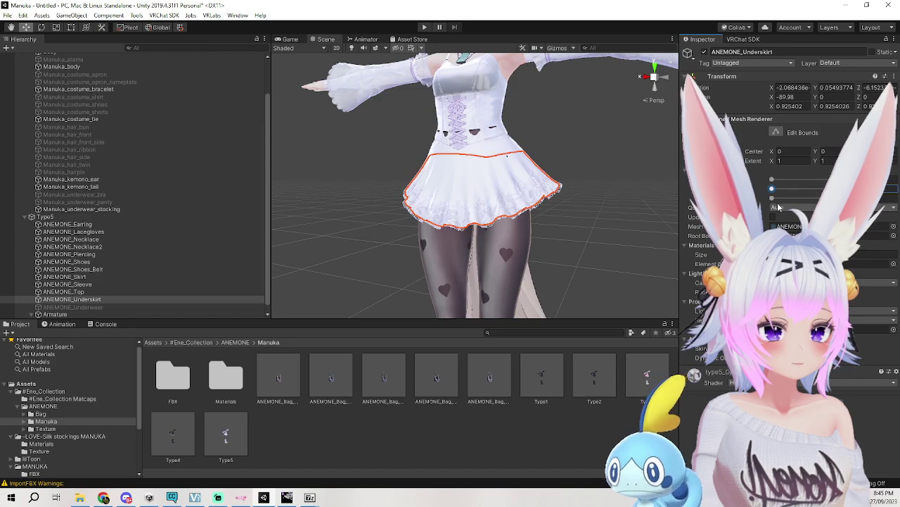
{"action": "left_click", "coordinate": [99, 291]}
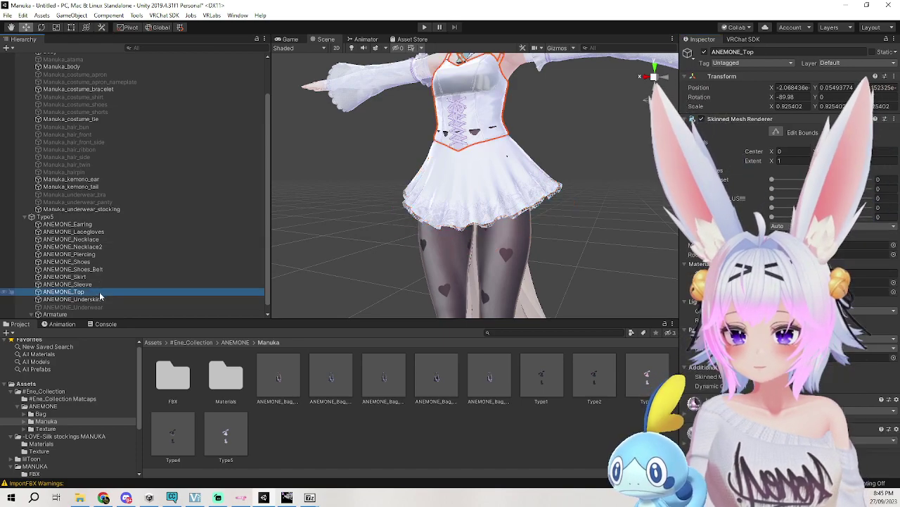
{"action": "left_click_drag", "start_coordinate": [771, 217], "coordinate": [611, 203]}
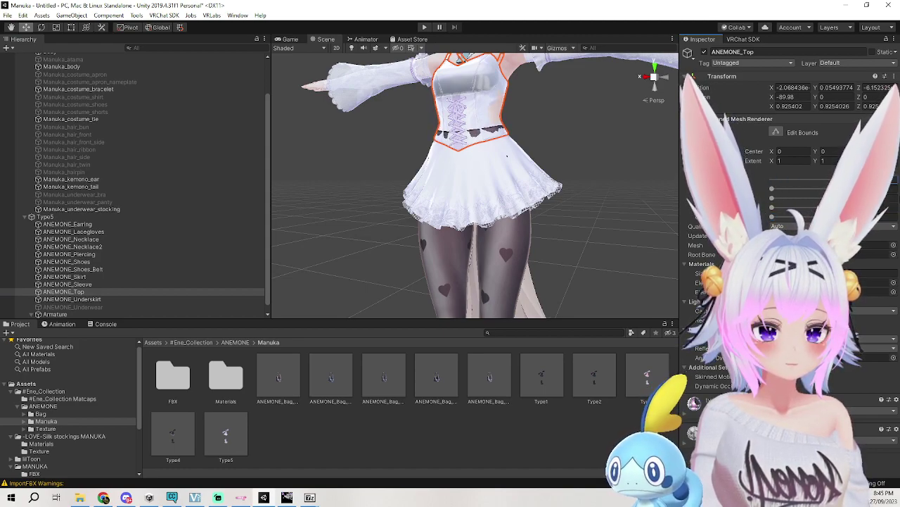
{"action": "left_click", "coordinate": [111, 210]}
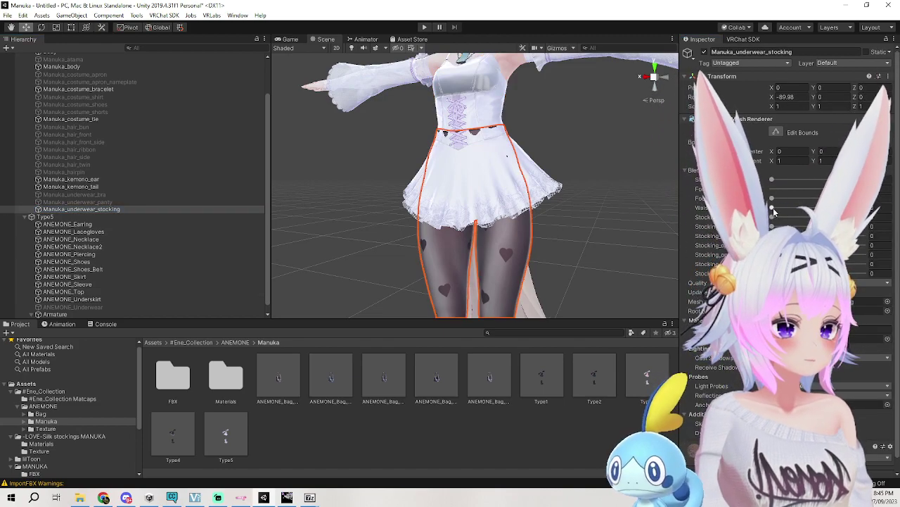
Examine the waist of the dress, where the stocking clips through, from several angles.
{"action": "left_click", "coordinate": [532, 168]}
{"action": "left_click_drag", "start_coordinate": [594, 161], "coordinate": [552, 176], "text": "alt"}
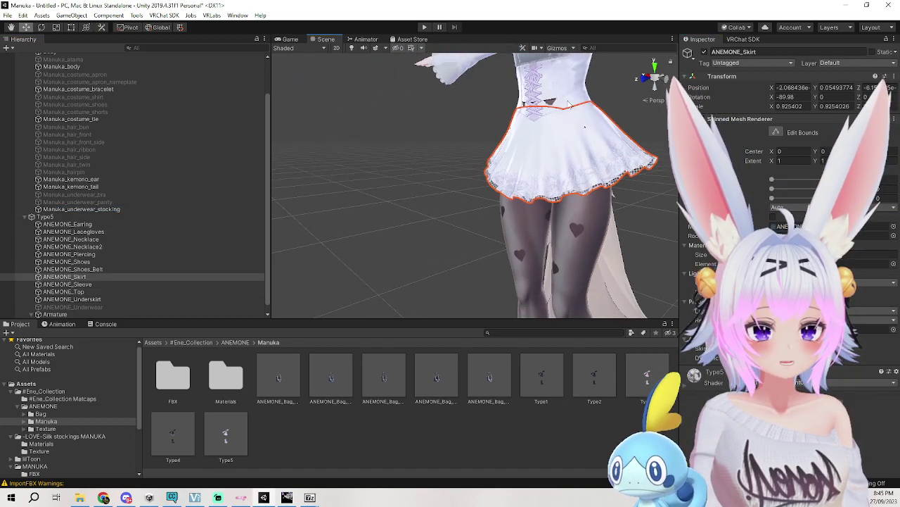
{"action": "left_click", "coordinate": [570, 104]}
{"action": "middle_click_drag", "start_coordinate": [620, 107], "coordinate": [635, 172]}
{"action": "left_click", "coordinate": [635, 172]}
{"action": "left_click_drag", "start_coordinate": [636, 173], "coordinate": [573, 174], "text": "alt"}
{"action": "middle_click_drag", "start_coordinate": [573, 173], "coordinate": [351, 173]}
{"action": "left_click_drag", "start_coordinate": [351, 173], "coordinate": [482, 191], "text": "alt"}
{"action": "middle_click_drag", "start_coordinate": [481, 191], "coordinate": [618, 199]}
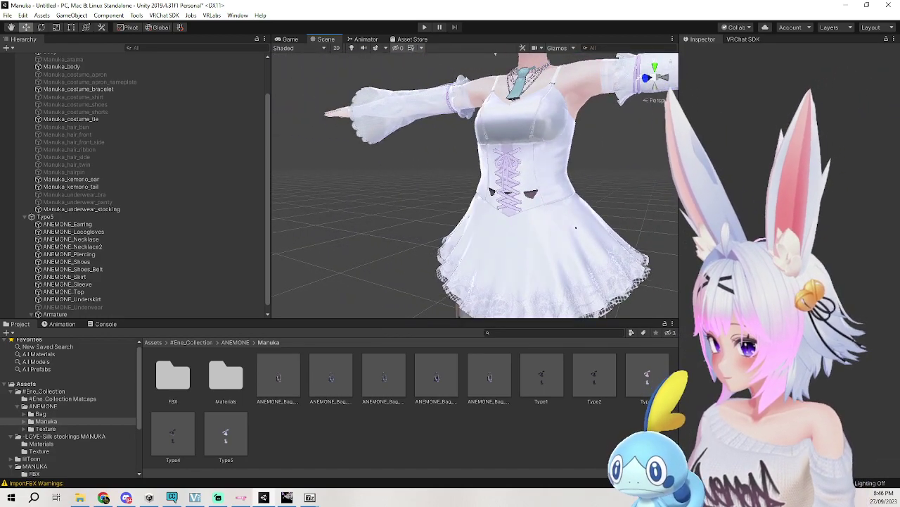
Search the project assets for "rindo".
{"action": "left_click", "coordinate": [533, 333]}
{"action": "type", "text": "ring"}
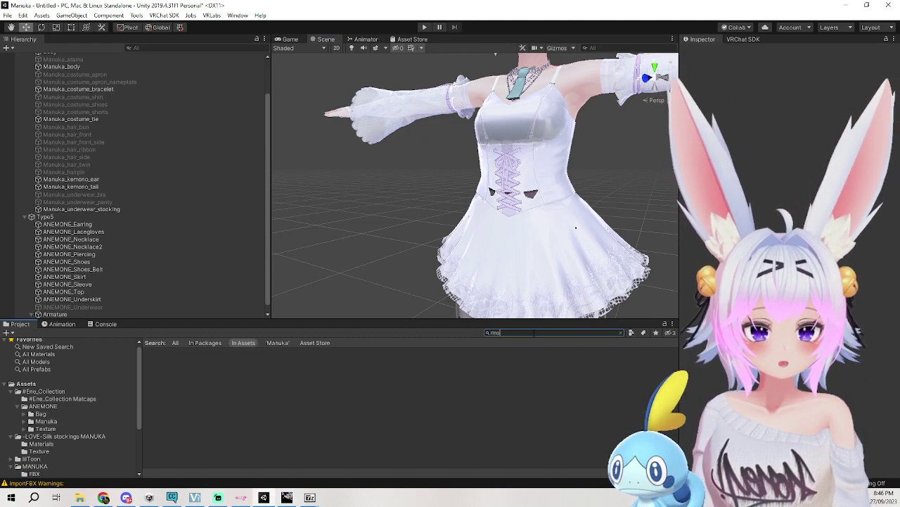
{"action": "key", "text": "BackSpace"}
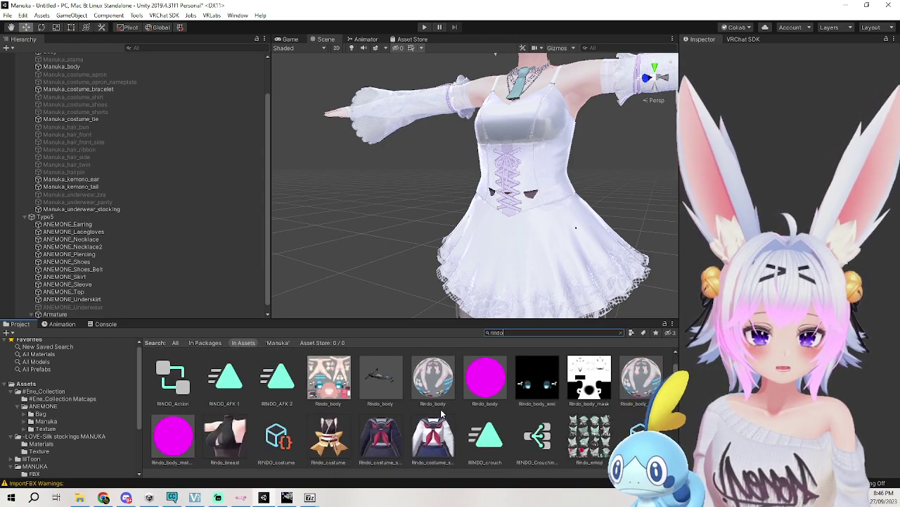
{"action": "scroll", "coordinate": [445, 420], "scroll_direction": "down", "scroll_amount": 3}
{"action": "scroll", "coordinate": [444, 416], "scroll_direction": "up", "scroll_amount": 3}
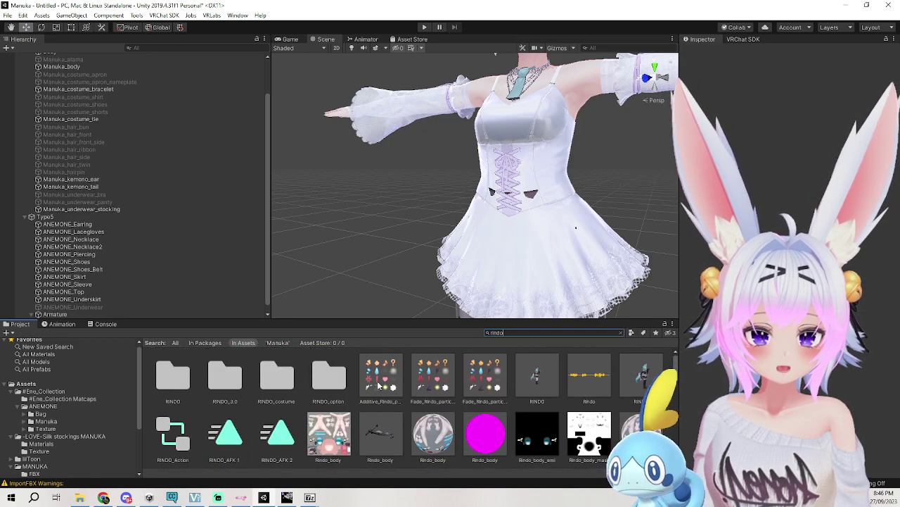
Add the RINDO prefab from the RINDO Prefab folder to the scene, above MANUKA_lilToon in the hierarchy.
{"action": "double_click", "coordinate": [232, 382]}
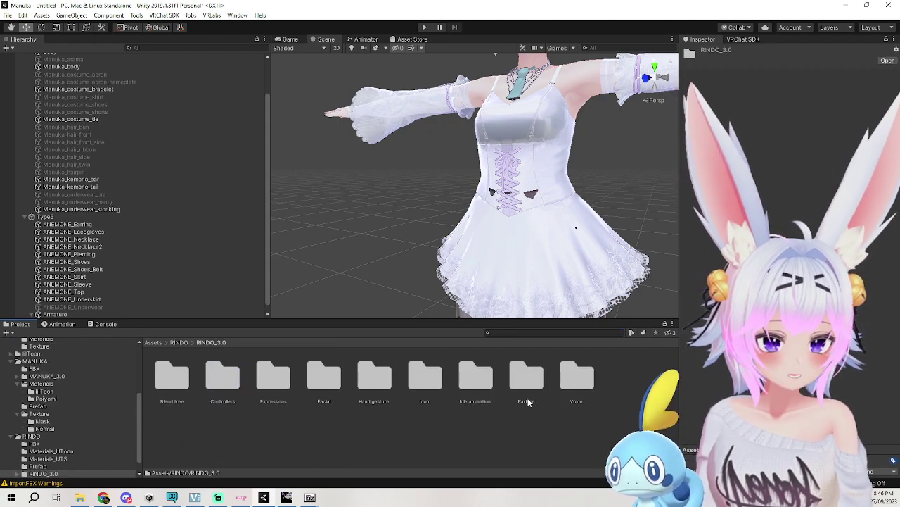
{"action": "left_click", "coordinate": [179, 342]}
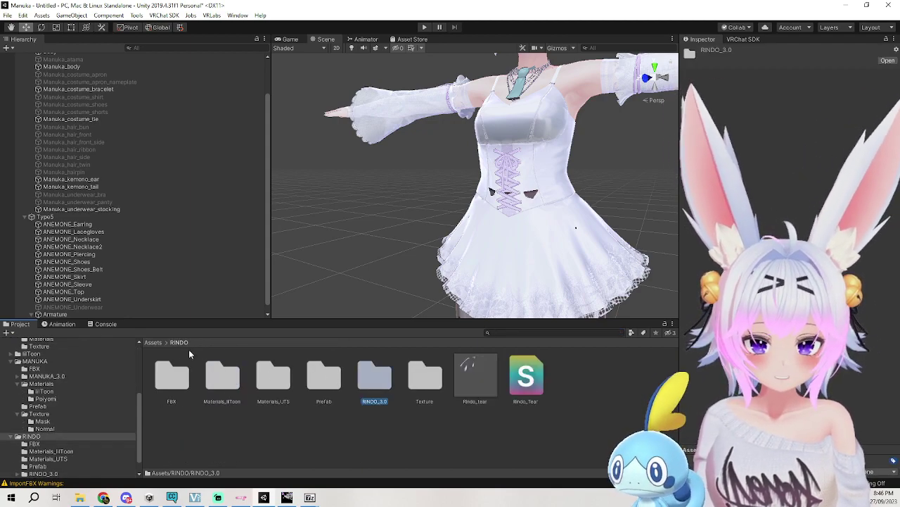
{"action": "double_click", "coordinate": [318, 371]}
{"action": "left_click", "coordinate": [184, 376]}
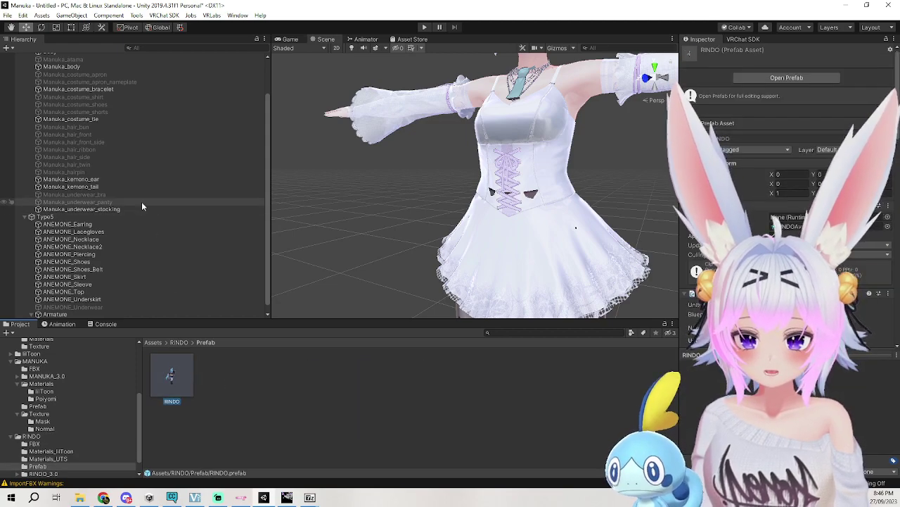
{"action": "scroll", "coordinate": [143, 207], "scroll_direction": "up", "scroll_amount": 3}
{"action": "left_click_drag", "start_coordinate": [74, 79], "coordinate": [75, 79]}
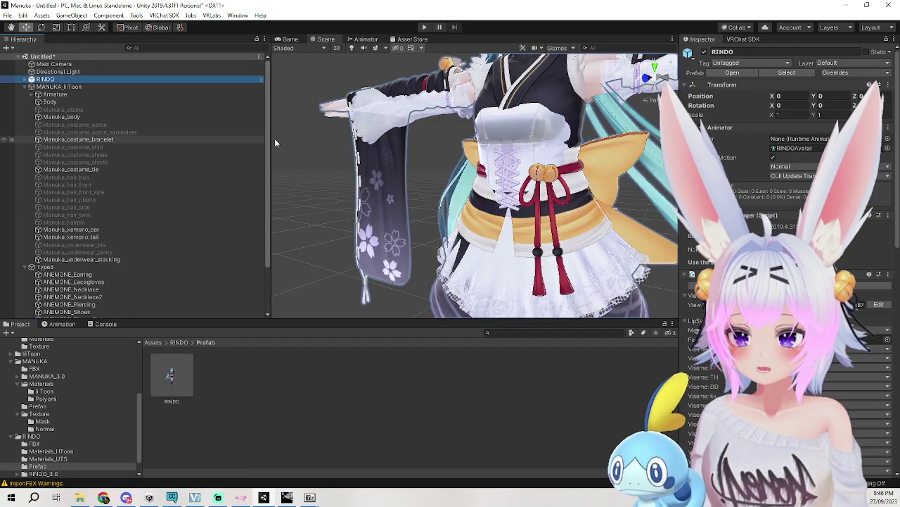
{"action": "left_click", "coordinate": [323, 209]}
Completely unpack the RINDO avatar prefab.
{"action": "scroll", "coordinate": [324, 209], "scroll_direction": "down", "scroll_amount": 5}
{"action": "scroll", "coordinate": [338, 179], "scroll_direction": "up", "scroll_amount": 3}
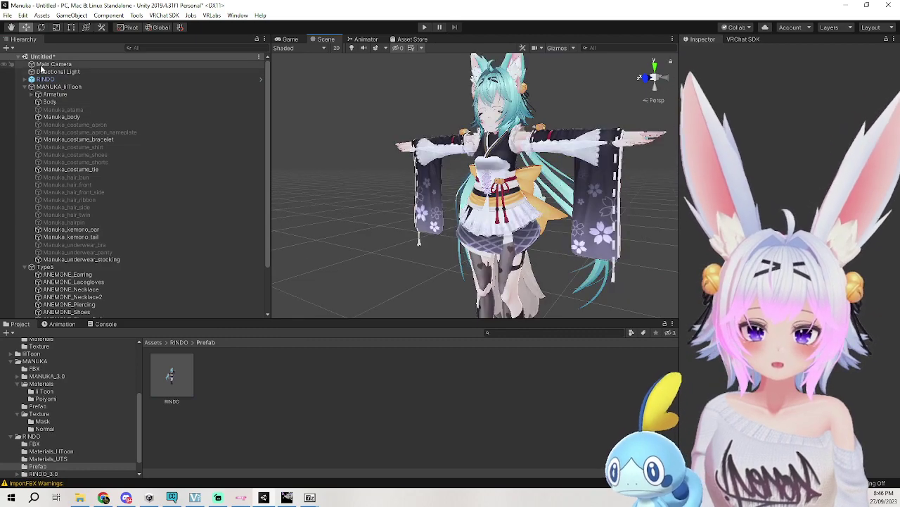
{"action": "left_click", "coordinate": [44, 80]}
{"action": "right_click", "coordinate": [56, 80]}
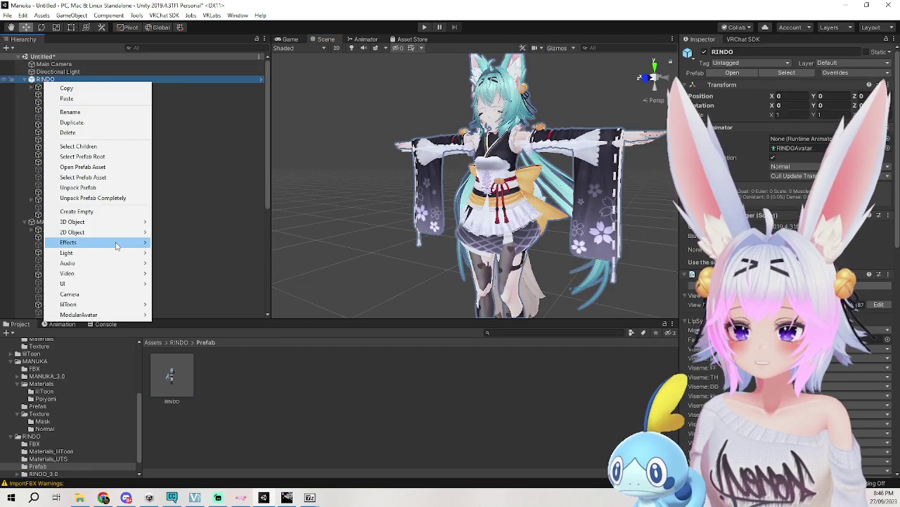
{"action": "left_click", "coordinate": [122, 199]}
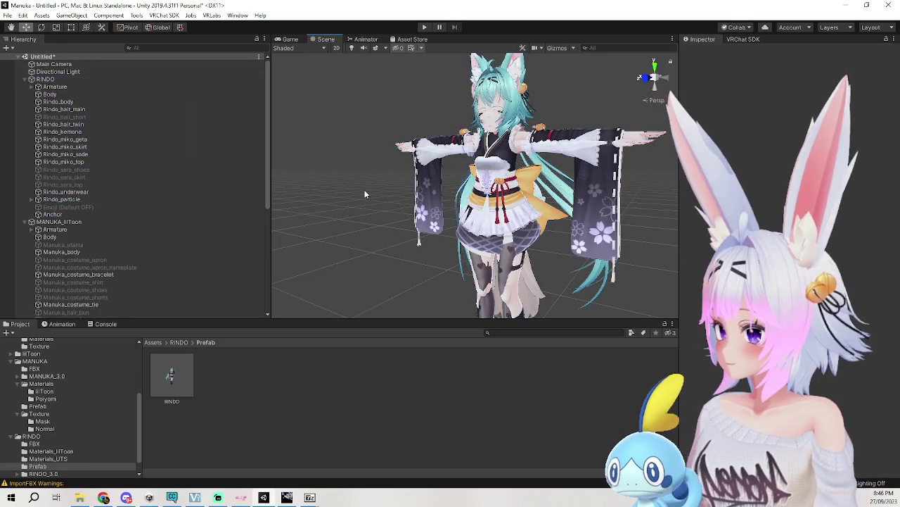
Try to select the RINDO avatar's animal ears directly in the scene.
{"action": "left_click", "coordinate": [510, 74]}
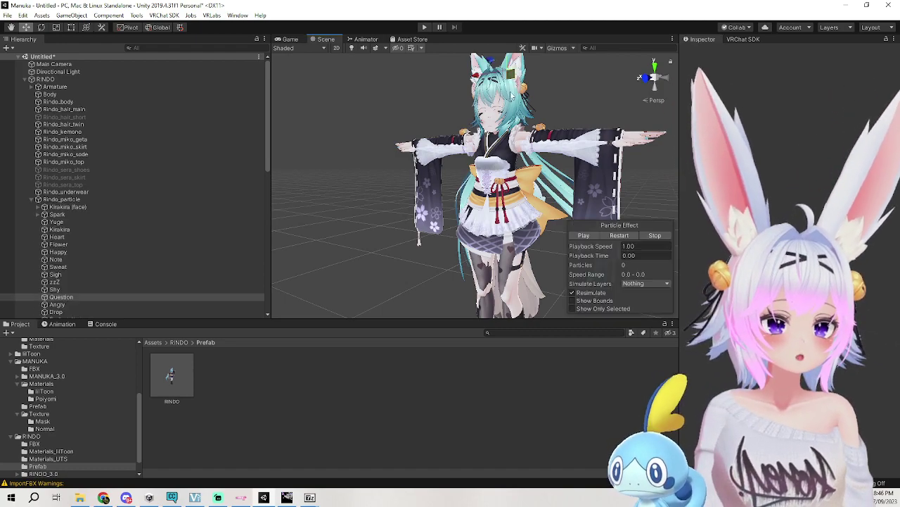
{"action": "left_click", "coordinate": [508, 67]}
{"action": "middle_click_drag", "start_coordinate": [569, 84], "coordinate": [536, 126]}
{"action": "scroll", "coordinate": [500, 161], "scroll_direction": "up", "scroll_amount": 5}
{"action": "middle_click_drag", "start_coordinate": [500, 169], "coordinate": [387, 100]}
{"action": "scroll", "coordinate": [493, 181], "scroll_direction": "down", "scroll_amount": 4}
{"action": "left_click", "coordinate": [398, 98]}
{"action": "left_click", "coordinate": [398, 97]}
{"action": "left_click", "coordinate": [397, 98]}
{"action": "left_click", "coordinate": [398, 97]}
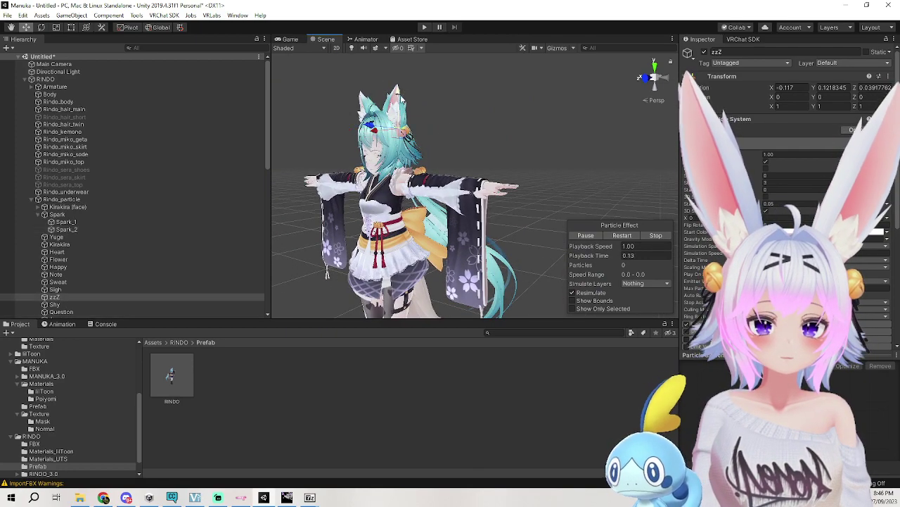
{"action": "left_click", "coordinate": [482, 99]}
{"action": "left_click", "coordinate": [411, 102]}
{"action": "left_click", "coordinate": [412, 102]}
{"action": "left_click", "coordinate": [514, 97]}
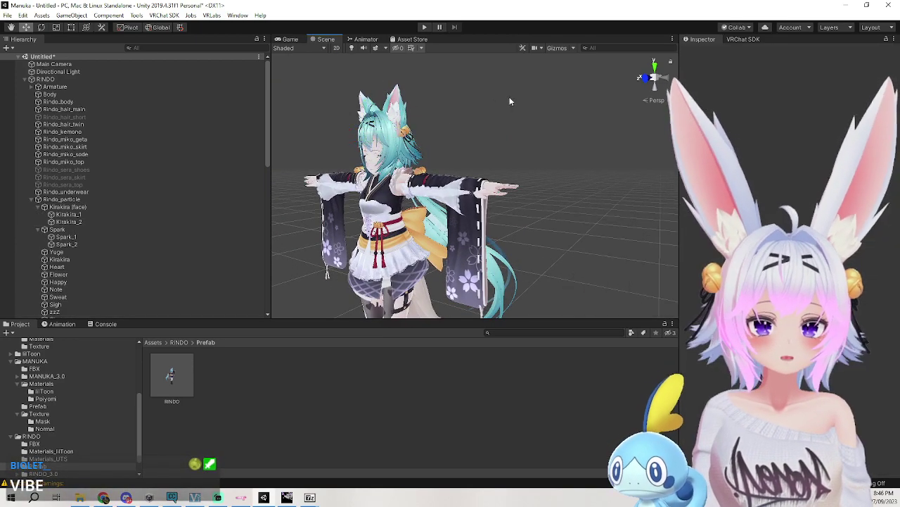
Delete the Rindo_particle group from the RINDO avatar.
{"action": "left_click", "coordinate": [568, 50]}
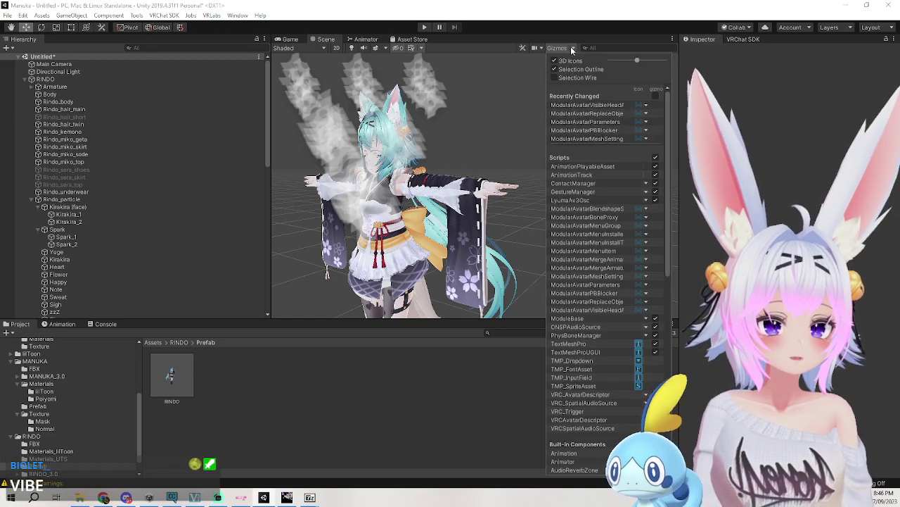
{"action": "left_click", "coordinate": [565, 48]}
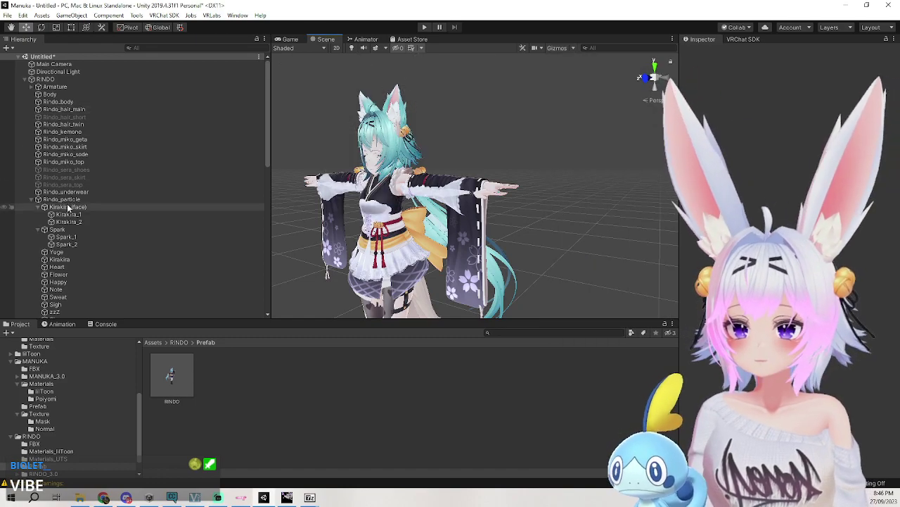
{"action": "left_click", "coordinate": [70, 199]}
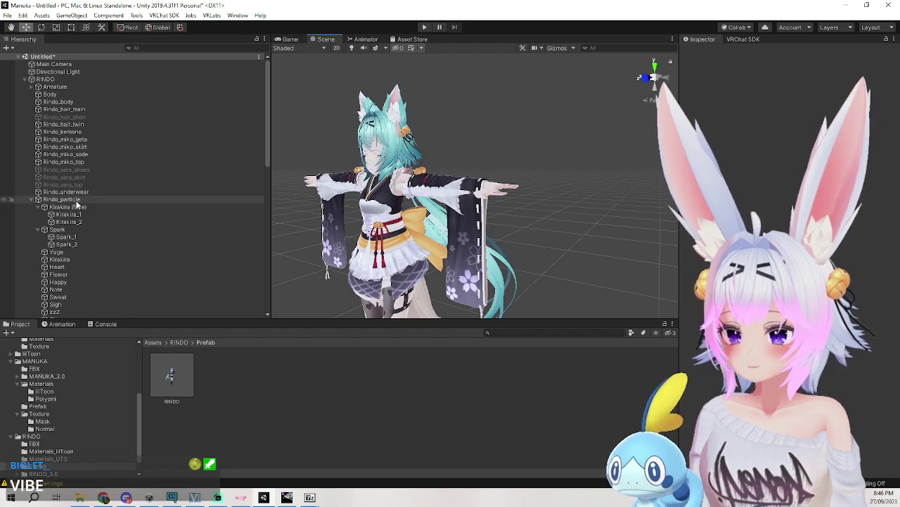
{"action": "key", "text": "Delete"}
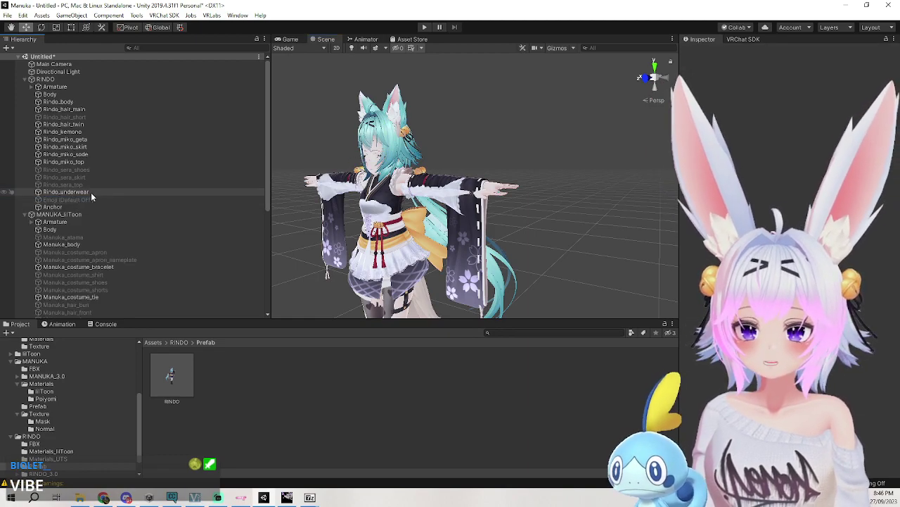
Change the ears of Rindo_kemono to long rabbit ears with its ear blend shapes.
{"action": "left_click", "coordinate": [396, 115]}
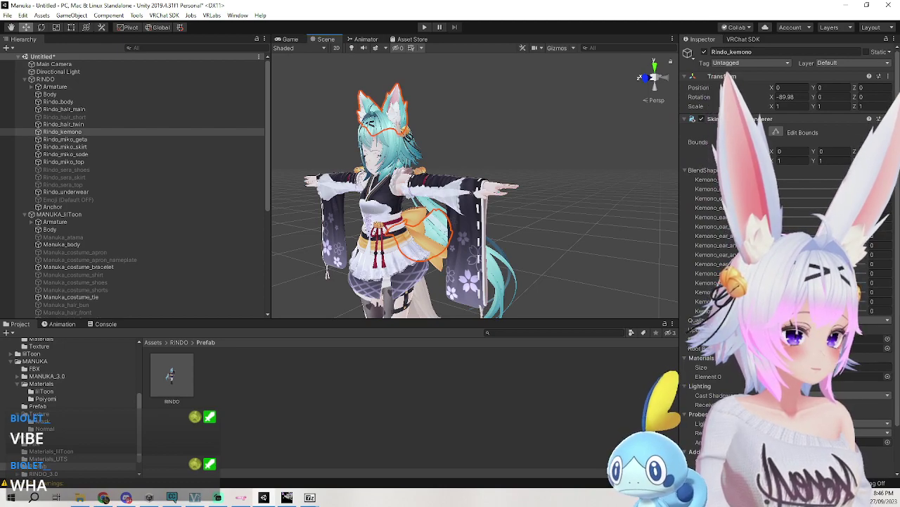
{"action": "left_click", "coordinate": [573, 221]}
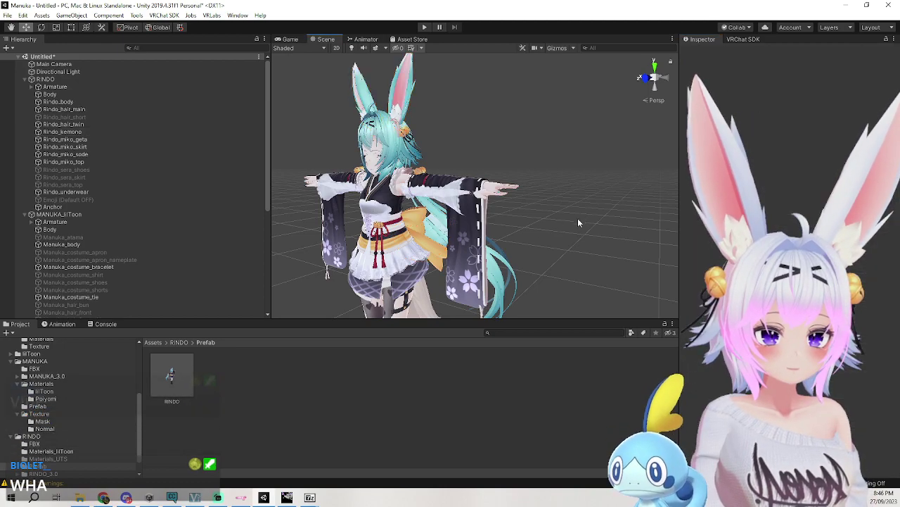
Hide the fluffy tail of Rindo_kemono by setting the last blend shape in its list to 100.
{"action": "left_click", "coordinate": [434, 234]}
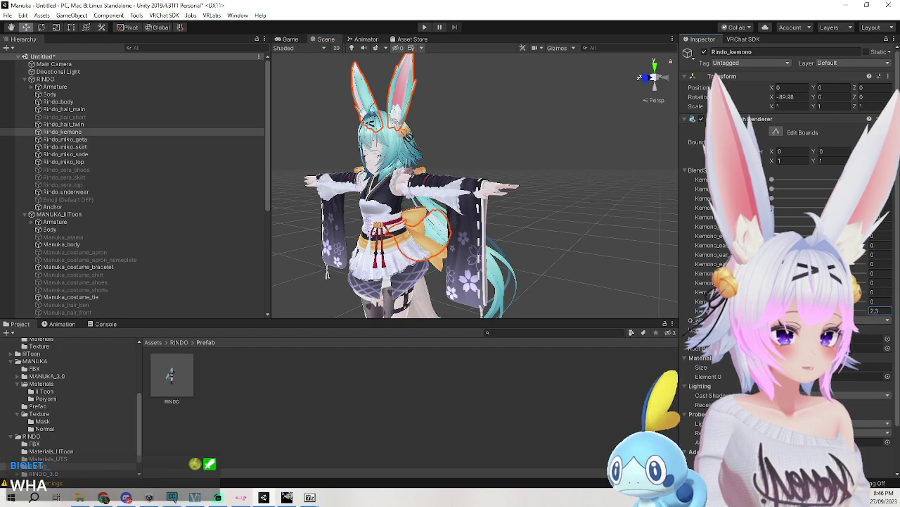
{"action": "left_click_drag", "start_coordinate": [774, 310], "coordinate": [866, 310]}
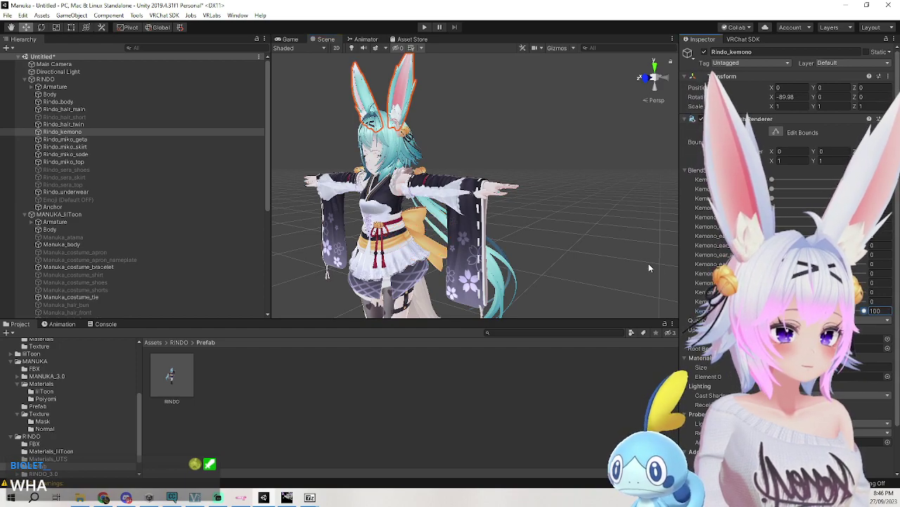
{"action": "middle_click_drag", "start_coordinate": [590, 204], "coordinate": [663, 209]}
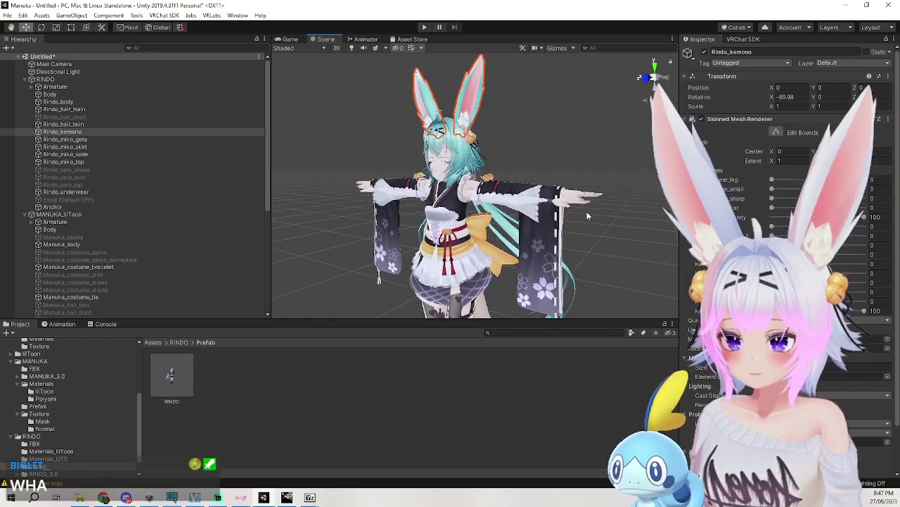
Switch the RINDO avatar to short hair by disabling Rindo_hair_twin and enabling Rindo_hair_short.
{"action": "left_click", "coordinate": [81, 116]}
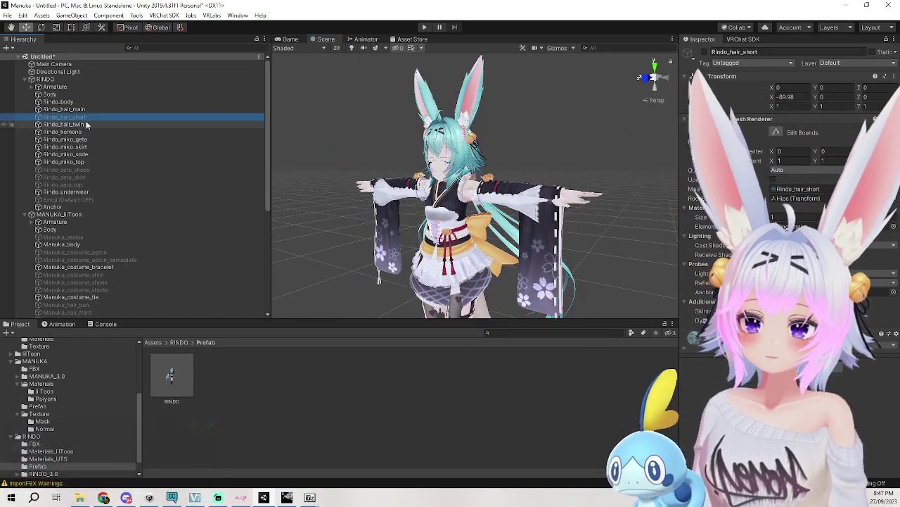
{"action": "left_click", "coordinate": [86, 124]}
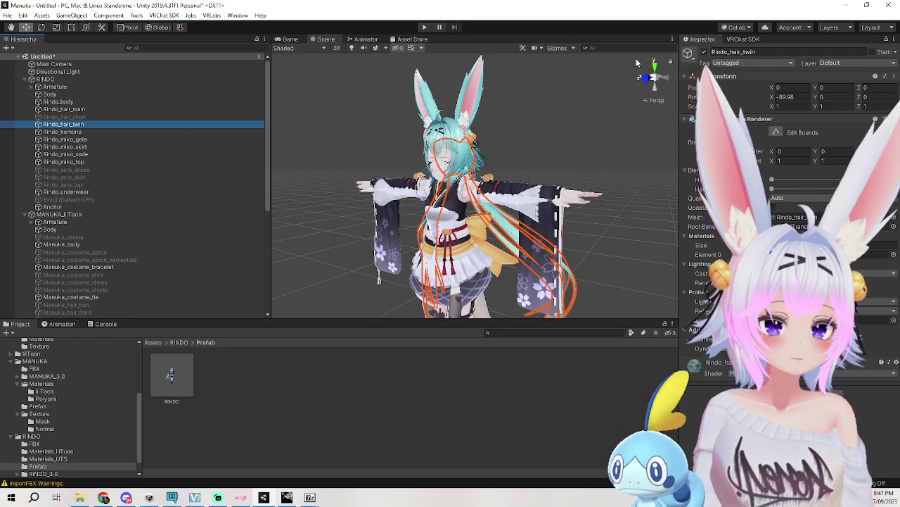
{"action": "left_click", "coordinate": [704, 52]}
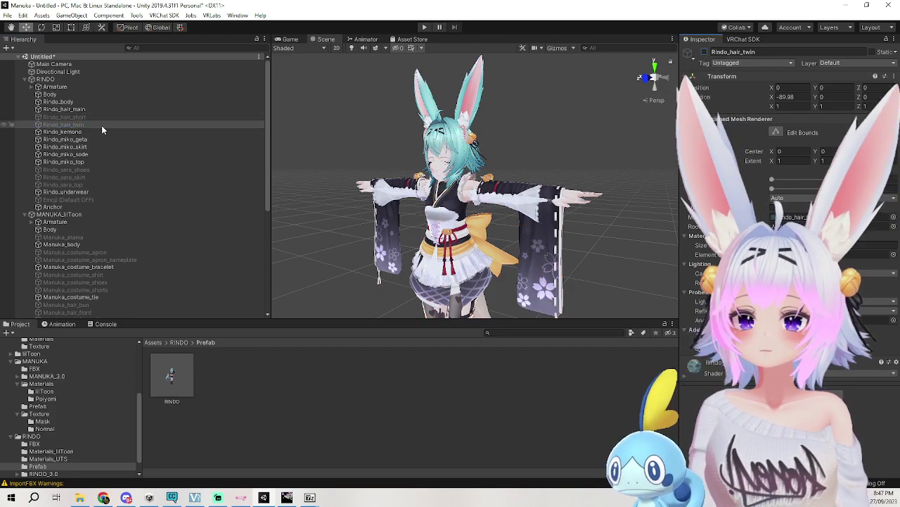
{"action": "left_click", "coordinate": [106, 117]}
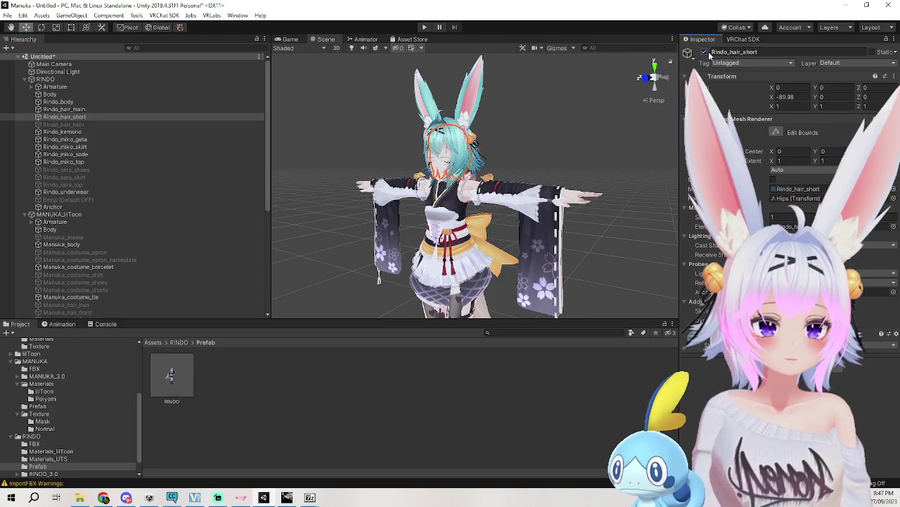
{"action": "left_click", "coordinate": [705, 52]}
{"action": "left_click", "coordinate": [543, 140]}
{"action": "middle_click_drag", "start_coordinate": [552, 143], "coordinate": [548, 100]}
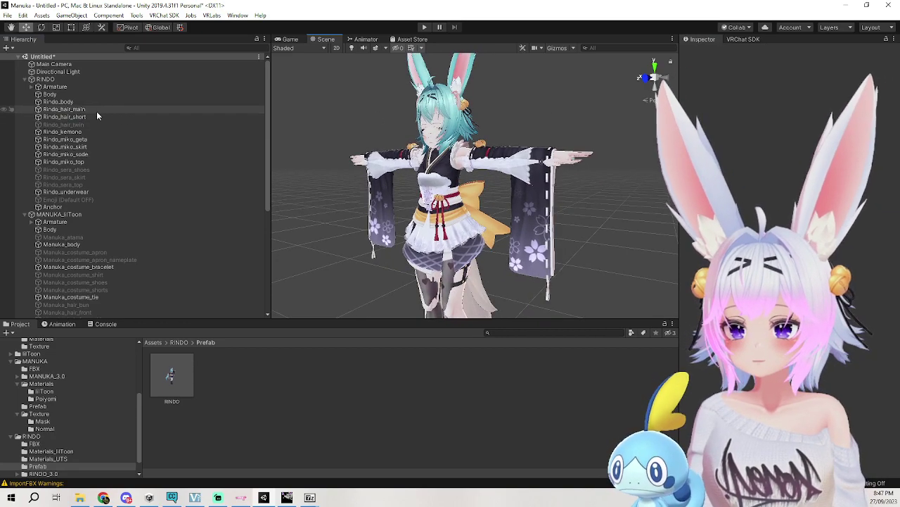
Delete Rindo_miko_geta and Rindo_miko_skirt from the RINDO avatar.
{"action": "left_click", "coordinate": [81, 80]}
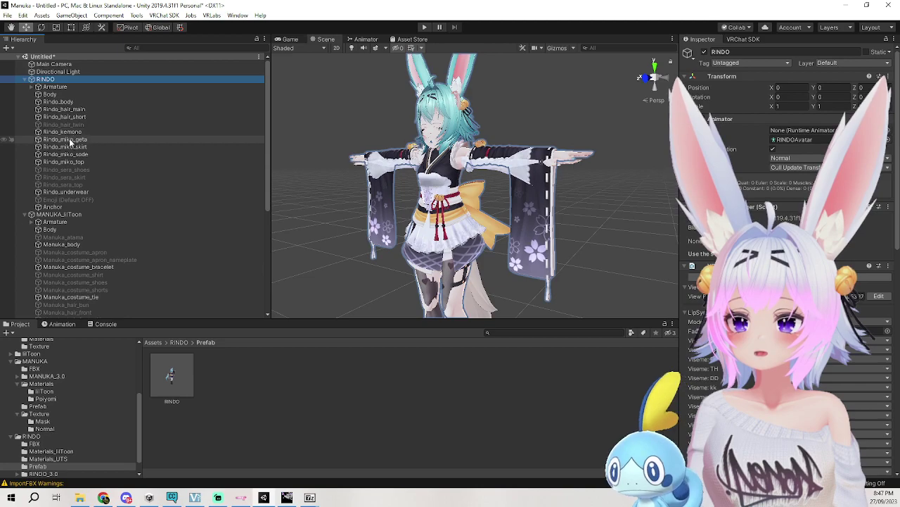
{"action": "left_click", "coordinate": [69, 140]}
{"action": "key", "text": "Delete"}
{"action": "left_click", "coordinate": [70, 140]}
{"action": "key", "text": "Delete"}
{"action": "left_click", "coordinate": [70, 133]}
{"action": "key", "text": "Delete"}
{"action": "left_click", "coordinate": [72, 133]}
{"action": "key", "text": "Delete"}
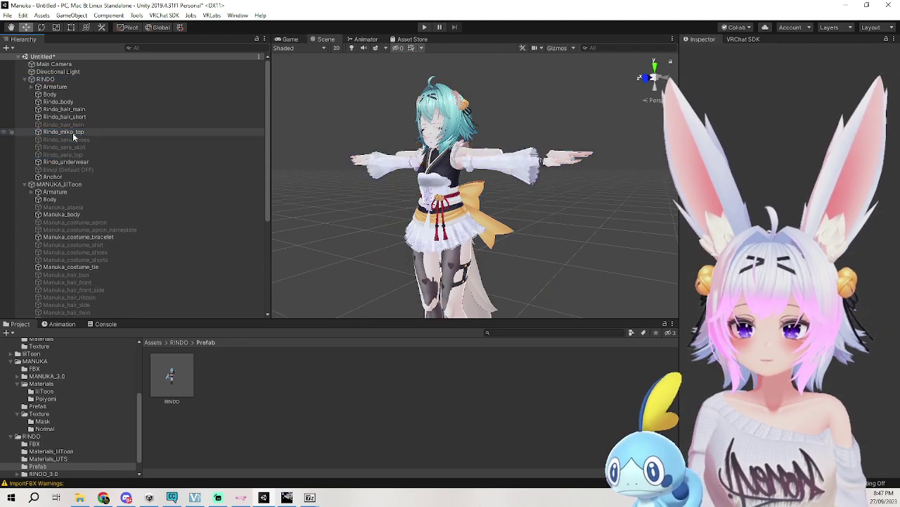
{"action": "key", "text": "ctrl+z"}
{"action": "key", "text": "ctrl+z"}
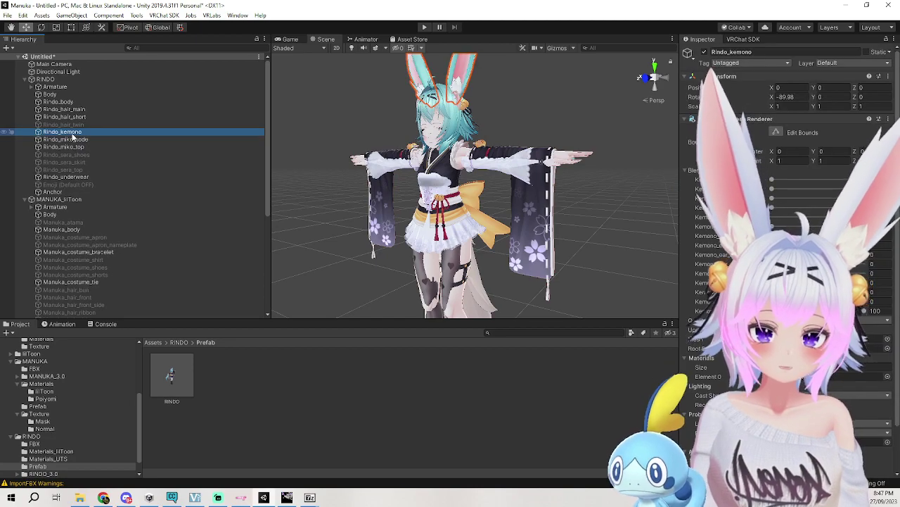
Delete Rindo_miko_sode and Rindo_miko_top from the RINDO avatar, keeping Rindo_kemono.
{"action": "left_click", "coordinate": [73, 139]}
{"action": "key", "text": "Delete"}
{"action": "left_click", "coordinate": [75, 140]}
{"action": "key", "text": "Delete"}
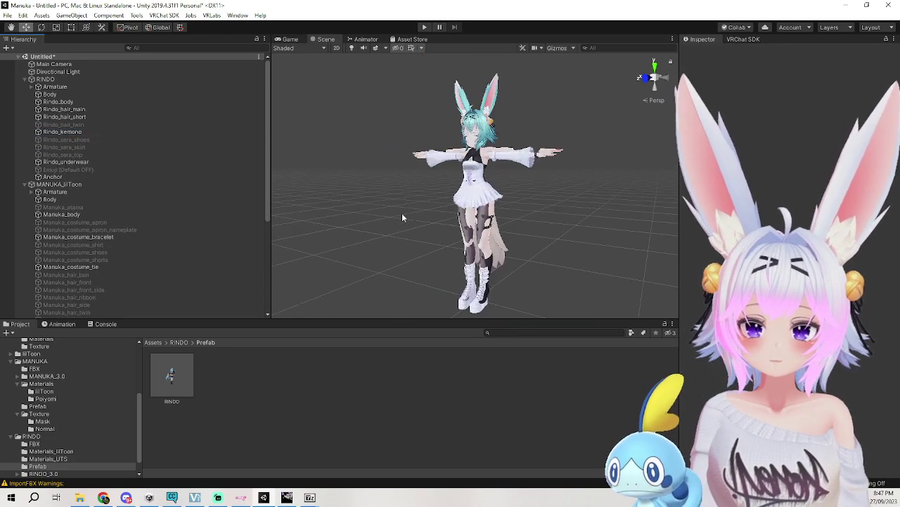
{"action": "scroll", "coordinate": [404, 215], "scroll_direction": "up", "scroll_amount": 8}
{"action": "middle_click_drag", "start_coordinate": [404, 215], "coordinate": [383, 263]}
{"action": "scroll", "coordinate": [393, 242], "scroll_direction": "down", "scroll_amount": 6}
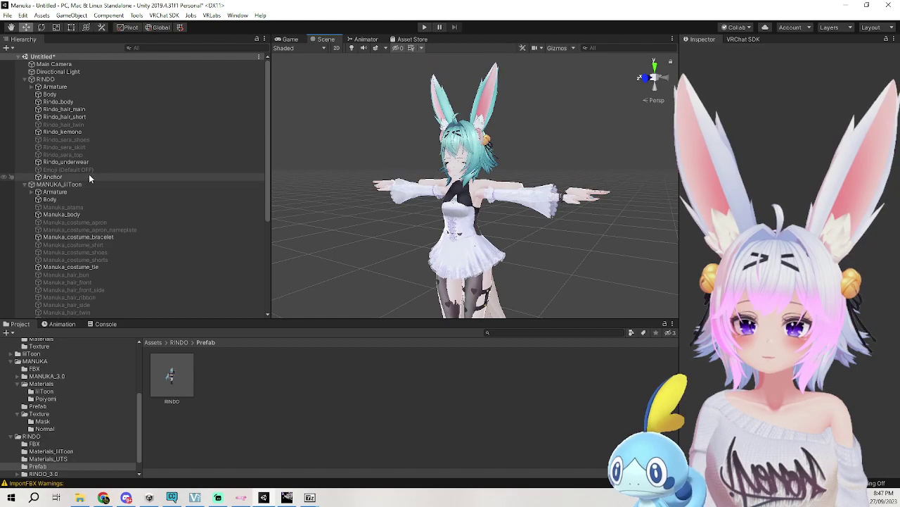
Delete Rindo_underwear, the Emoji object, the sera shoes, skirt and top, and Rindo_hair_twin from the RINDO avatar.
{"action": "left_click", "coordinate": [93, 161]}
{"action": "key", "text": "Delete"}
{"action": "left_click", "coordinate": [90, 161]}
{"action": "key", "text": "Delete"}
{"action": "left_click", "coordinate": [90, 147]}
{"action": "key", "text": "Delete"}
{"action": "left_click", "coordinate": [95, 139]}
{"action": "key", "text": "Delete"}
{"action": "left_click", "coordinate": [94, 140]}
{"action": "key", "text": "Delete"}
{"action": "left_click", "coordinate": [91, 125]}
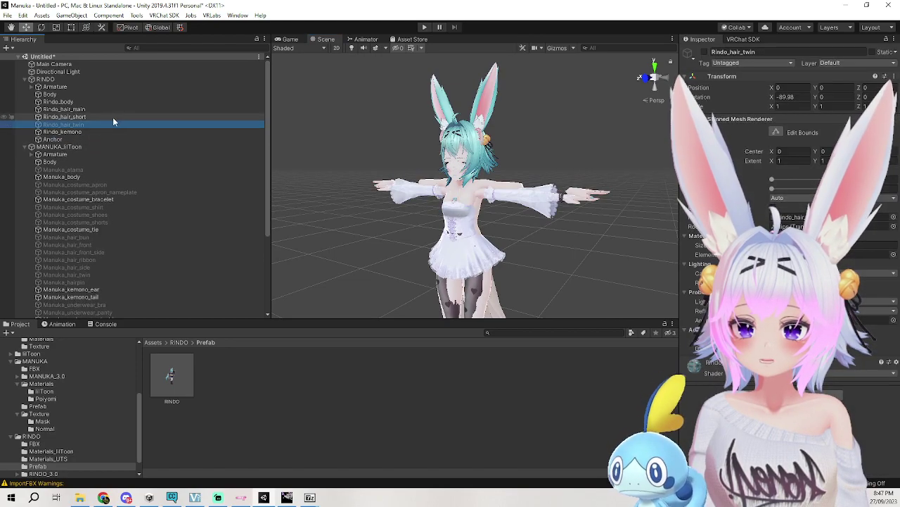
{"action": "key", "text": "Delete"}
Delete the RINDO avatar's Body and Rindo_body meshes, keeping its main hair, short hair and kemono parts.
{"action": "left_click", "coordinate": [68, 102]}
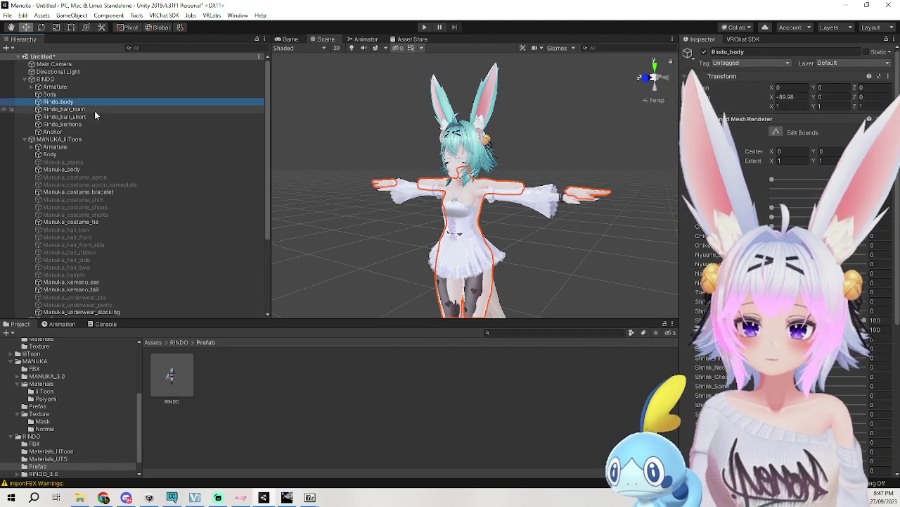
{"action": "left_click", "coordinate": [67, 94]}
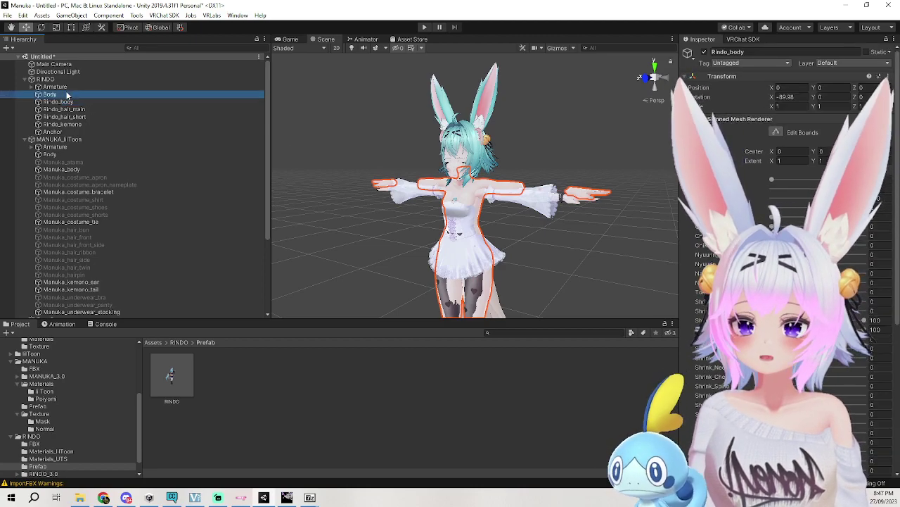
{"action": "key", "text": "Delete"}
{"action": "left_click", "coordinate": [73, 96]}
{"action": "key", "text": "Delete"}
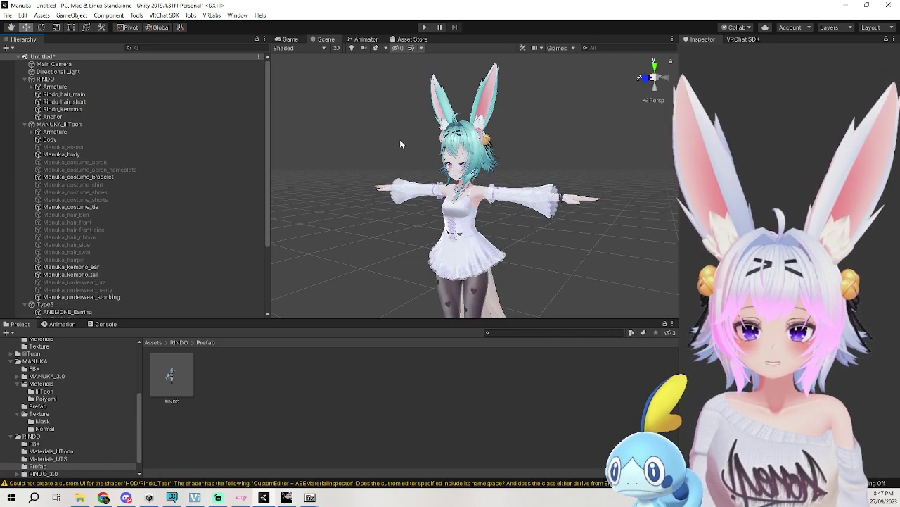
Examine how Manuka_underwear_stocking fits beneath the laced waist of the ANEMONE outfit.
{"action": "left_click", "coordinate": [45, 79]}
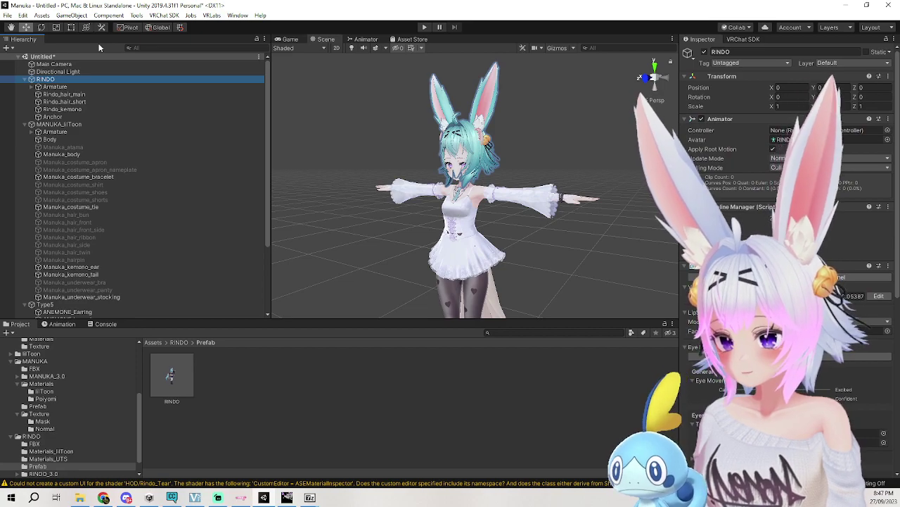
{"action": "middle_click_drag", "start_coordinate": [537, 235], "coordinate": [540, 196]}
{"action": "scroll", "coordinate": [540, 197], "scroll_direction": "up", "scroll_amount": 3}
{"action": "right_click_drag", "start_coordinate": [538, 196], "coordinate": [481, 257], "text": "alt"}
{"action": "middle_click_drag", "start_coordinate": [485, 232], "coordinate": [581, 191]}
{"action": "right_click_drag", "start_coordinate": [580, 206], "coordinate": [533, 296], "text": "alt"}
{"action": "left_click", "coordinate": [568, 210]}
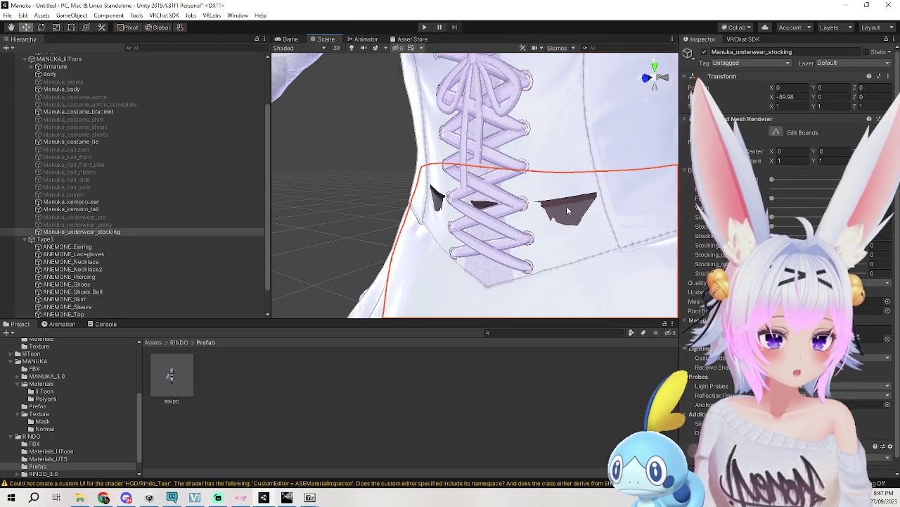
{"action": "left_click", "coordinate": [568, 210]}
{"action": "scroll", "coordinate": [567, 213], "scroll_direction": "down", "scroll_amount": 2}
{"action": "left_click", "coordinate": [591, 221]}
Adjust the foot blend shapes of Manuka_underwear_stocking to fit the feet inside the ANEMONE_Shoes boots.
{"action": "middle_click_drag", "start_coordinate": [593, 223], "coordinate": [432, 176]}
{"action": "right_click_drag", "start_coordinate": [431, 176], "coordinate": [478, 211]}
{"action": "middle_click_drag", "start_coordinate": [477, 211], "coordinate": [639, 137]}
{"action": "middle_click_drag", "start_coordinate": [555, 211], "coordinate": [476, 225]}
{"action": "right_click_drag", "start_coordinate": [476, 225], "coordinate": [402, 211]}
{"action": "left_click_drag", "start_coordinate": [454, 211], "coordinate": [531, 264], "text": "alt"}
{"action": "left_click", "coordinate": [531, 262]}
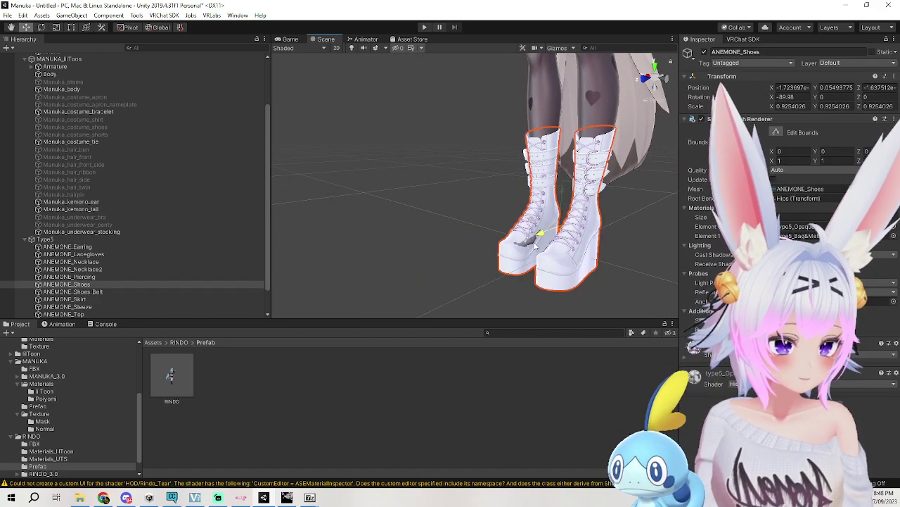
{"action": "middle_click_drag", "start_coordinate": [595, 248], "coordinate": [469, 266]}
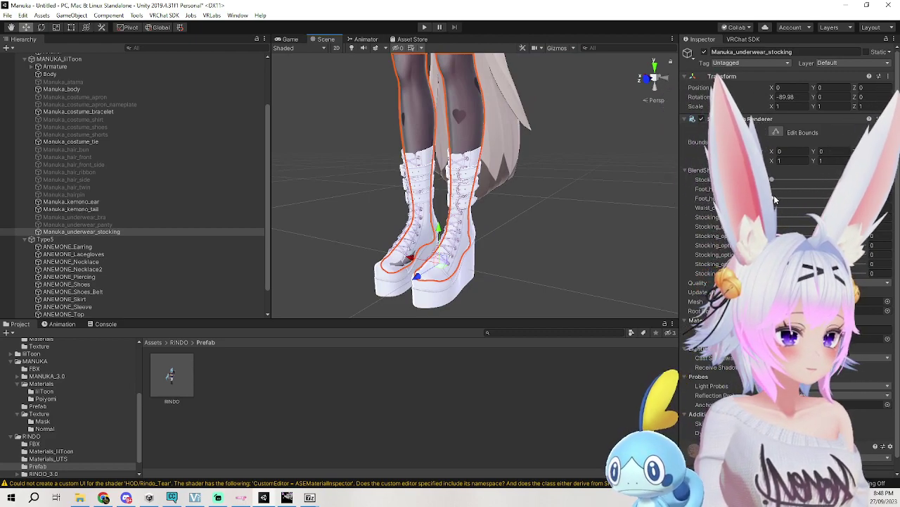
{"action": "left_click_drag", "start_coordinate": [774, 189], "coordinate": [794, 221]}
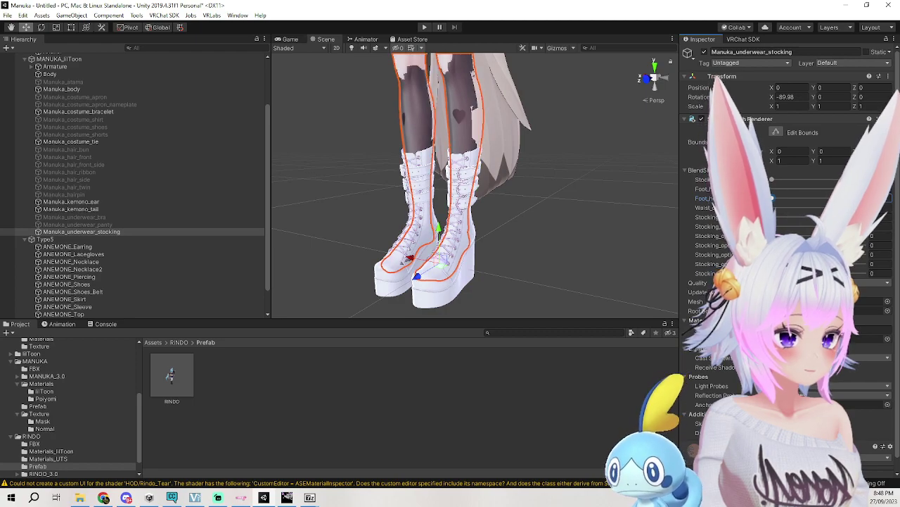
Toggle Manuka_underwear_stocking off and back on to compare Manuka's legs with and without the stockings.
{"action": "middle_click_drag", "start_coordinate": [609, 203], "coordinate": [617, 234]}
{"action": "left_click", "coordinate": [597, 239]}
{"action": "left_click_drag", "start_coordinate": [596, 247], "coordinate": [632, 258], "text": "alt"}
{"action": "middle_click_drag", "start_coordinate": [619, 257], "coordinate": [650, 259]}
{"action": "left_click_drag", "start_coordinate": [650, 259], "coordinate": [433, 199], "text": "alt"}
{"action": "middle_click_drag", "start_coordinate": [433, 199], "coordinate": [437, 314]}
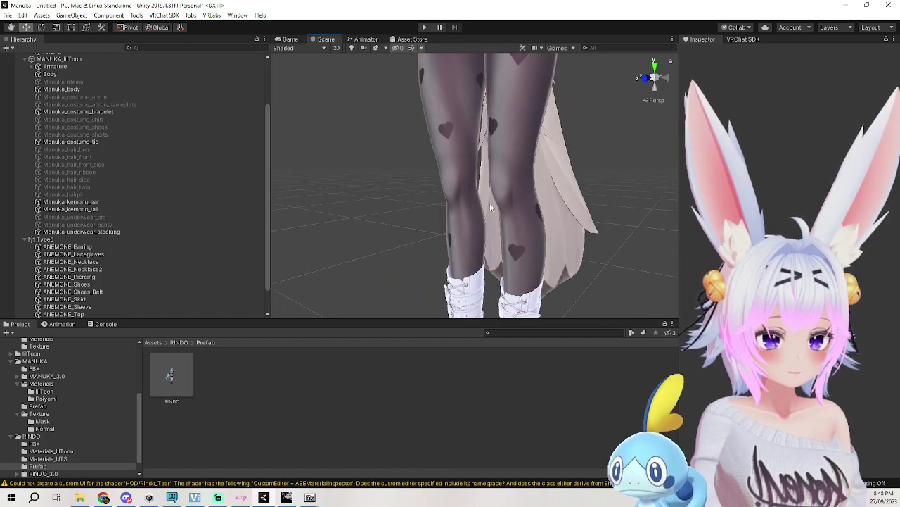
{"action": "left_click", "coordinate": [521, 178]}
{"action": "key", "text": "f"}
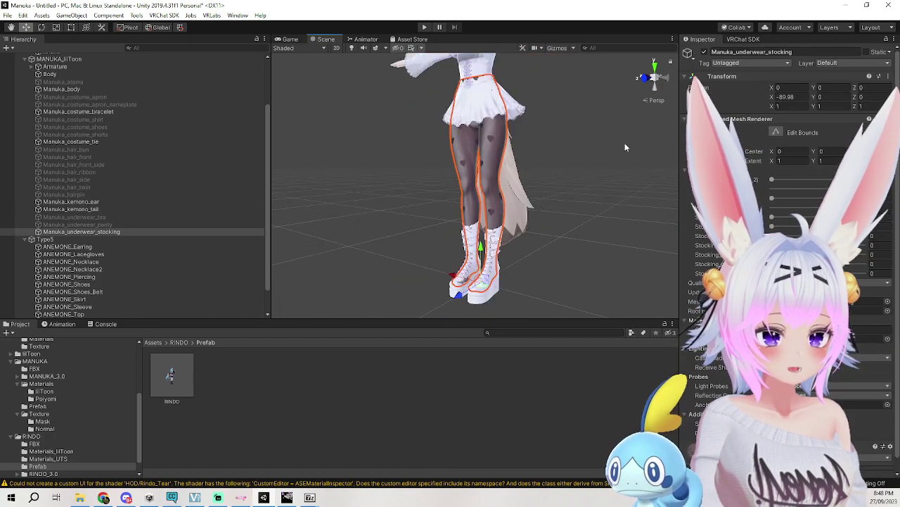
{"action": "left_click", "coordinate": [706, 53]}
{"action": "left_click", "coordinate": [706, 52]}
{"action": "middle_click_drag", "start_coordinate": [573, 148], "coordinate": [554, 237]}
{"action": "left_click_drag", "start_coordinate": [554, 237], "coordinate": [599, 296], "text": "alt"}
{"action": "middle_click_drag", "start_coordinate": [599, 296], "coordinate": [604, 183]}
Enable ANEMONE_Underwear in the Type5 outfit, keeping Manuka_underwear_panty disabled.
{"action": "left_click", "coordinate": [94, 226]}
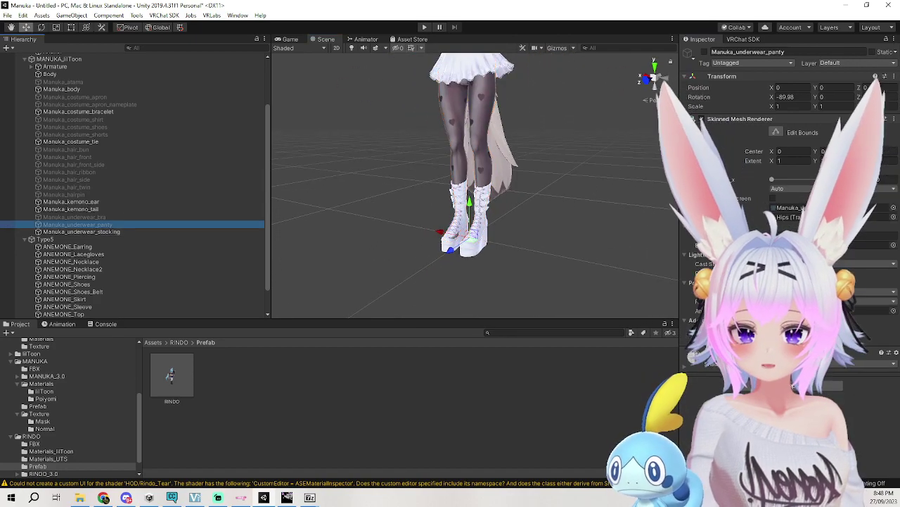
{"action": "left_click", "coordinate": [704, 52]}
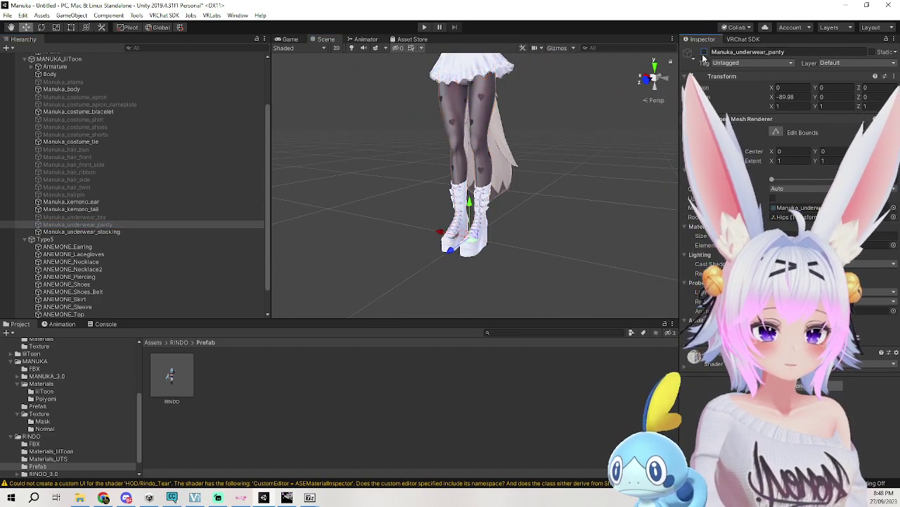
{"action": "scroll", "coordinate": [150, 275], "scroll_direction": "down", "scroll_amount": 1}
{"action": "left_click", "coordinate": [141, 299]}
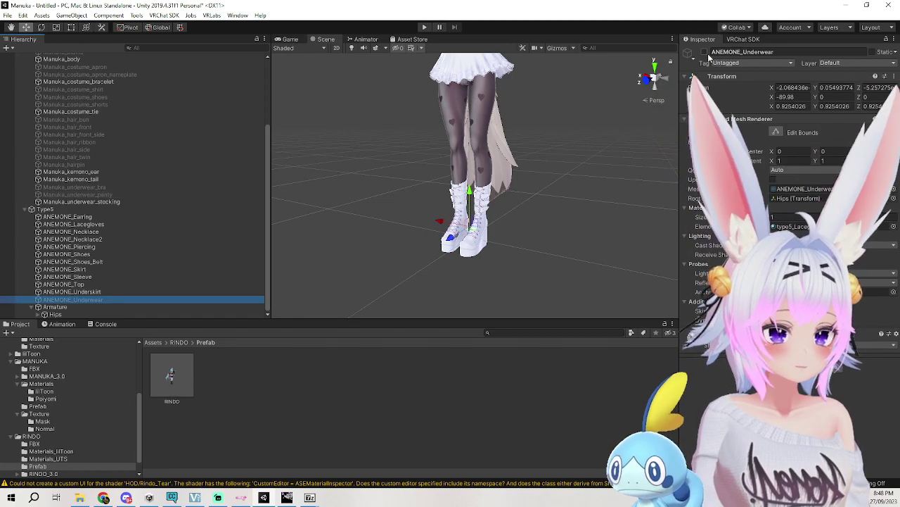
{"action": "left_click", "coordinate": [706, 53]}
{"action": "scroll", "coordinate": [582, 159], "scroll_direction": "up", "scroll_amount": 5}
{"action": "left_click", "coordinate": [555, 243]}
{"action": "middle_click_drag", "start_coordinate": [555, 243], "coordinate": [547, 306]}
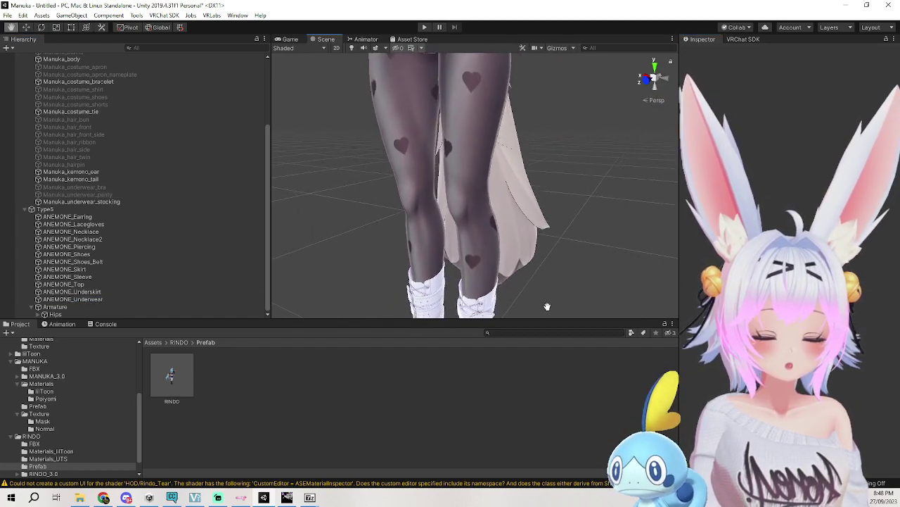
Disable Manuka_costume_tie to remove the necktie from the Manuka avatar.
{"action": "scroll", "coordinate": [558, 195], "scroll_direction": "down", "scroll_amount": 5}
{"action": "middle_click_drag", "start_coordinate": [555, 214], "coordinate": [544, 296]}
{"action": "scroll", "coordinate": [516, 195], "scroll_direction": "down", "scroll_amount": 3}
{"action": "scroll", "coordinate": [510, 198], "scroll_direction": "up", "scroll_amount": 3}
{"action": "scroll", "coordinate": [505, 201], "scroll_direction": "up", "scroll_amount": 4}
{"action": "middle_click_drag", "start_coordinate": [523, 191], "coordinate": [629, 227]}
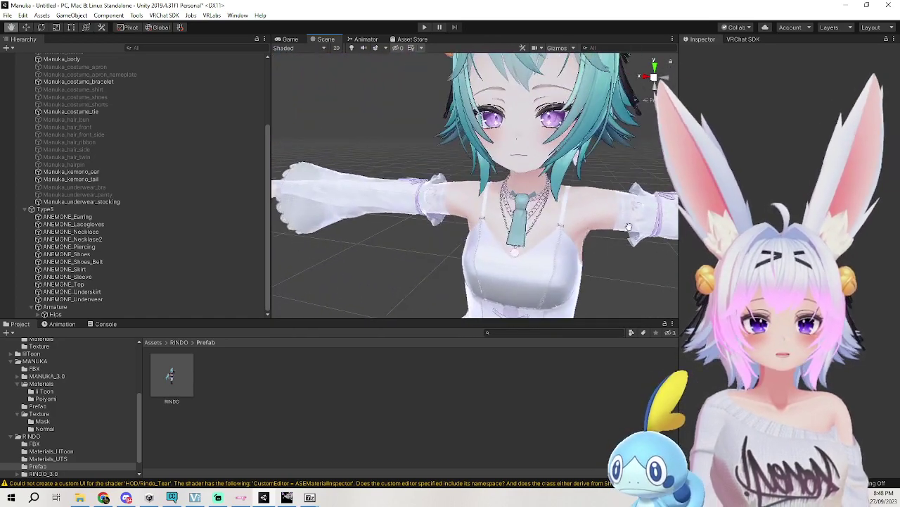
{"action": "left_click", "coordinate": [520, 216]}
{"action": "scroll", "coordinate": [556, 141], "scroll_direction": "down", "scroll_amount": 2}
Disable Manuka_kemono_ear to remove Manuka's own animal ears.
{"action": "middle_click_drag", "start_coordinate": [555, 140], "coordinate": [560, 197]}
{"action": "scroll", "coordinate": [563, 184], "scroll_direction": "up", "scroll_amount": 2}
{"action": "right_click_drag", "start_coordinate": [579, 170], "coordinate": [579, 163]}
{"action": "left_click_drag", "start_coordinate": [579, 163], "coordinate": [579, 101], "text": "alt"}
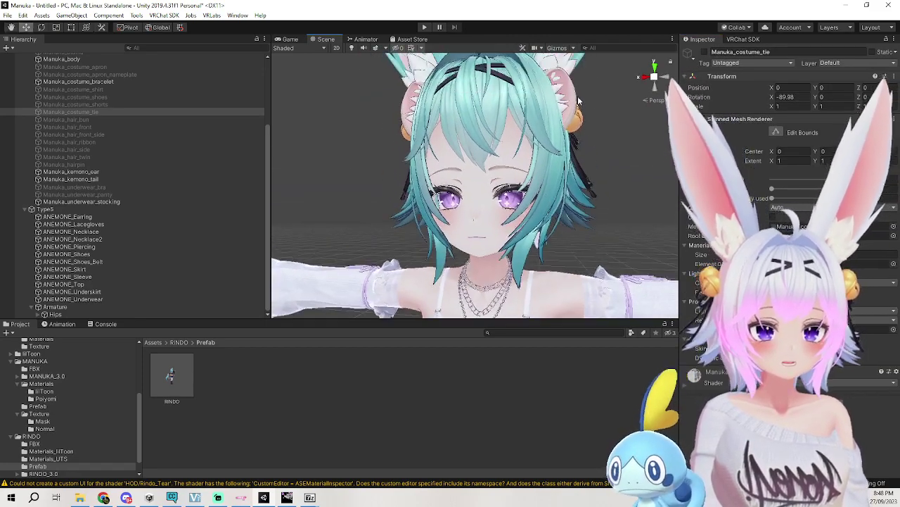
{"action": "left_click", "coordinate": [573, 100]}
{"action": "mouse_move", "coordinate": [616, 176]}
{"action": "middle_mouse_down"}
{"action": "mouse_move", "coordinate": [627, 141]}
{"action": "mouse_move", "coordinate": [629, 169]}
{"action": "middle_mouse_up"}
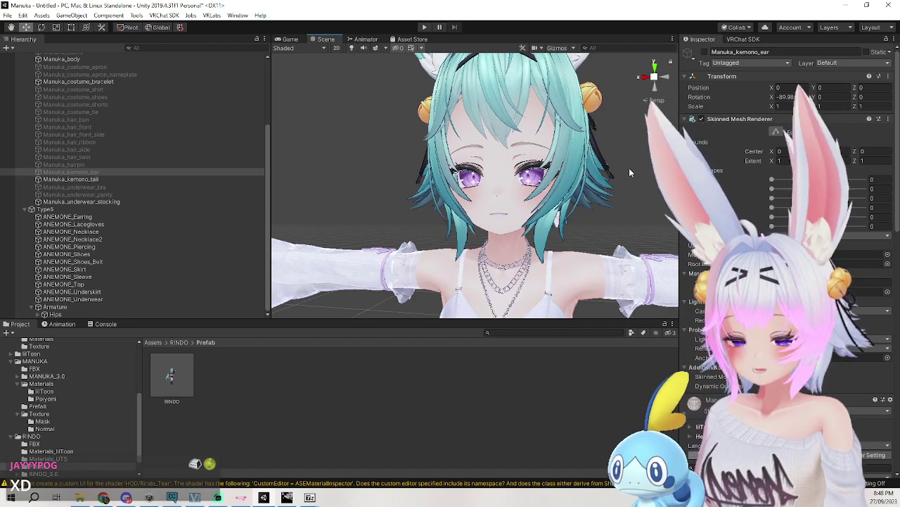
Lower the RINDO object slightly along Y, to about -0.024, so its hair and ears sit closer on Manuka's head.
{"action": "middle_click_drag", "start_coordinate": [623, 168], "coordinate": [590, 191]}
{"action": "scroll", "coordinate": [113, 172], "scroll_direction": "up", "scroll_amount": 2}
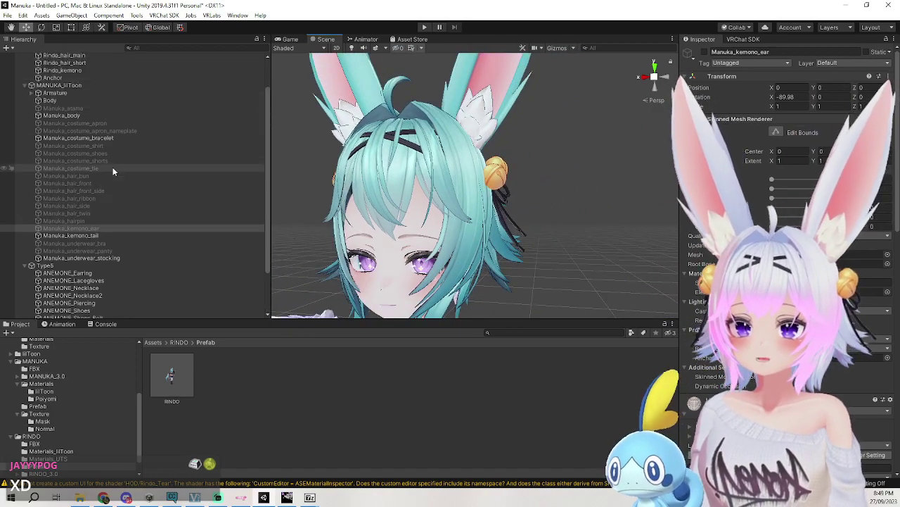
{"action": "scroll", "coordinate": [105, 166], "scroll_direction": "up", "scroll_amount": 2}
{"action": "double_click", "coordinate": [76, 80]}
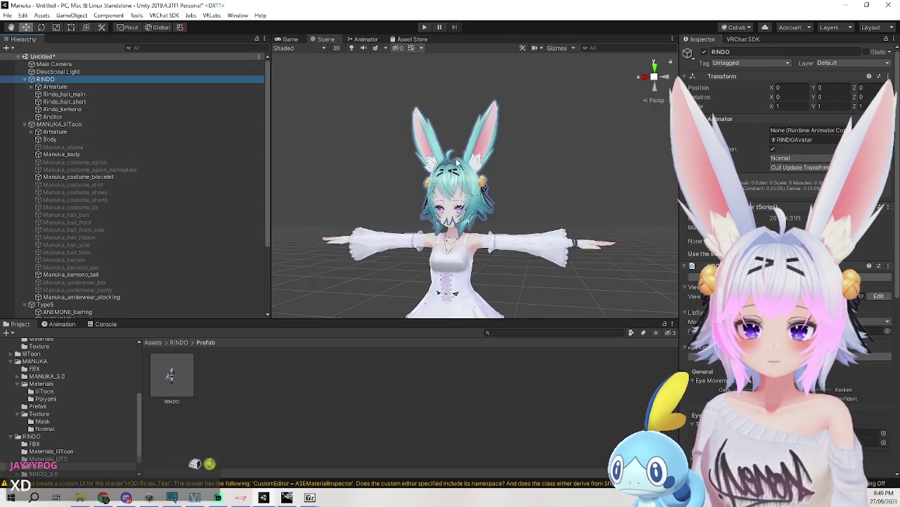
{"action": "scroll", "coordinate": [420, 173], "scroll_direction": "down", "scroll_amount": 5}
{"action": "scroll", "coordinate": [483, 206], "scroll_direction": "up", "scroll_amount": 2}
{"action": "scroll", "coordinate": [482, 299], "scroll_direction": "down", "scroll_amount": 2}
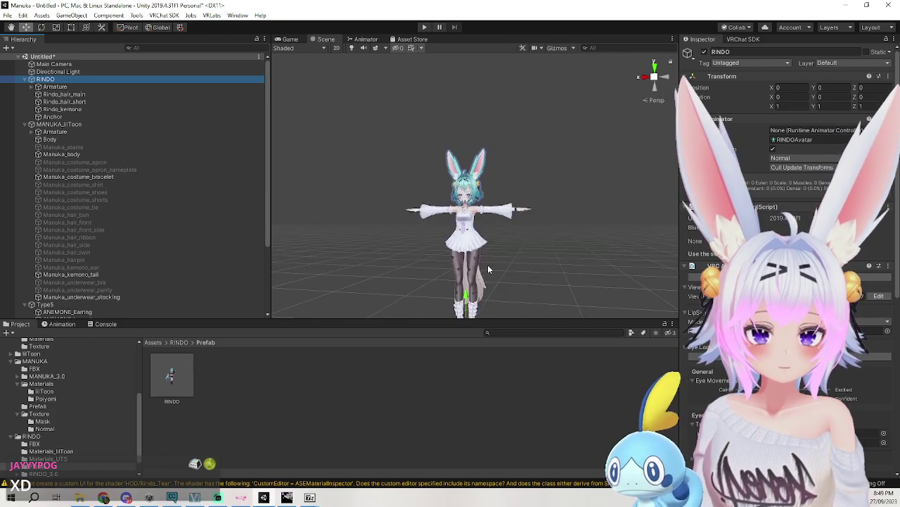
{"action": "middle_click_drag", "start_coordinate": [487, 265], "coordinate": [476, 225]}
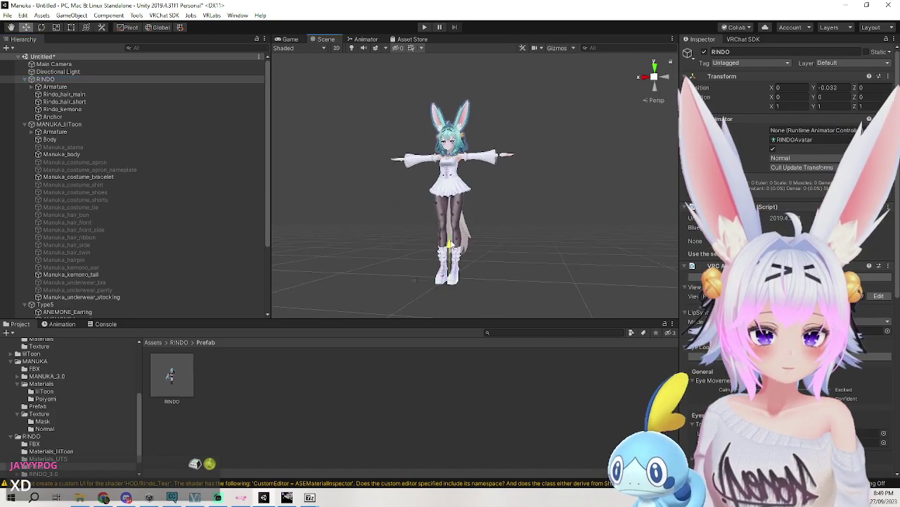
{"action": "left_click", "coordinate": [501, 200]}
{"action": "middle_click_drag", "start_coordinate": [520, 199], "coordinate": [537, 205]}
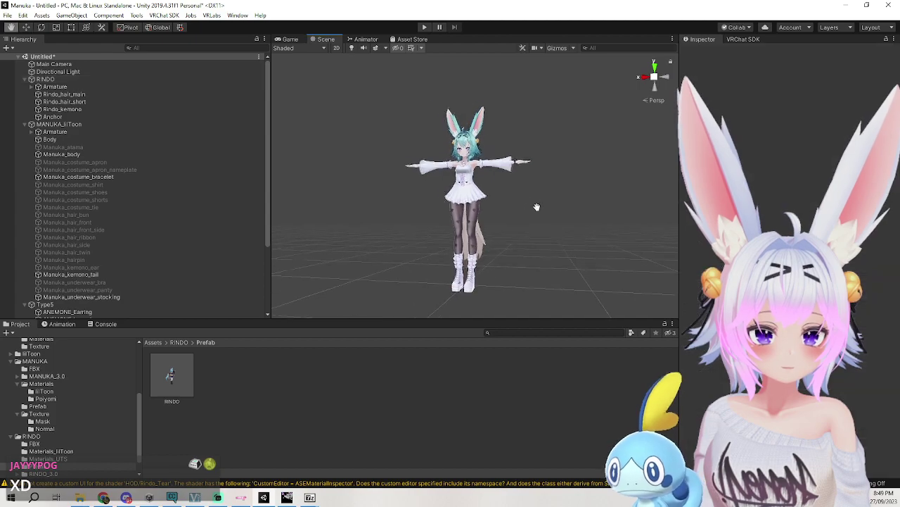
Examine how RINDO's hair and rabbit ears fit Manuka's head, both up close and with the full outfit in view.
{"action": "scroll", "coordinate": [533, 271], "scroll_direction": "up", "scroll_amount": 5}
{"action": "right_click_drag", "start_coordinate": [526, 176], "coordinate": [536, 241]}
{"action": "middle_click_drag", "start_coordinate": [547, 132], "coordinate": [531, 257]}
{"action": "right_click_drag", "start_coordinate": [560, 228], "coordinate": [586, 141]}
{"action": "middle_click_drag", "start_coordinate": [590, 134], "coordinate": [582, 151]}
{"action": "scroll", "coordinate": [570, 204], "scroll_direction": "up", "scroll_amount": 6}
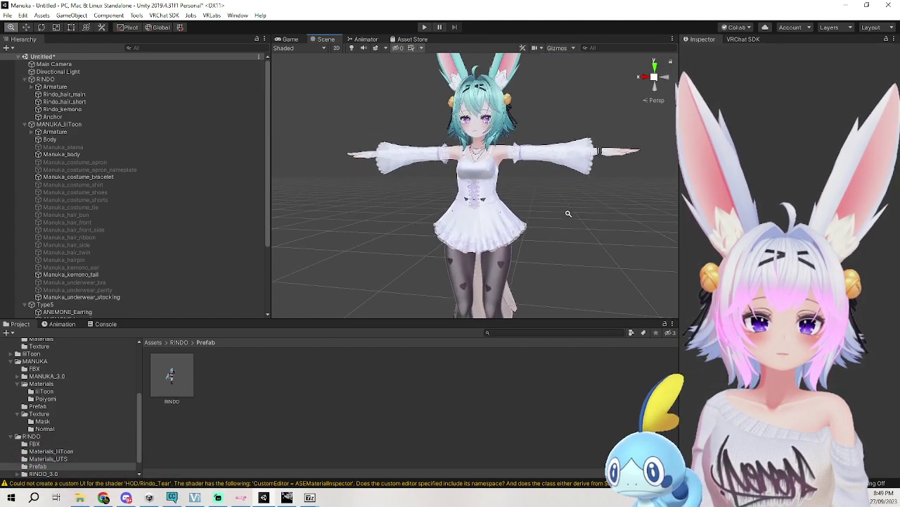
{"action": "scroll", "coordinate": [553, 286], "scroll_direction": "down", "scroll_amount": 5}
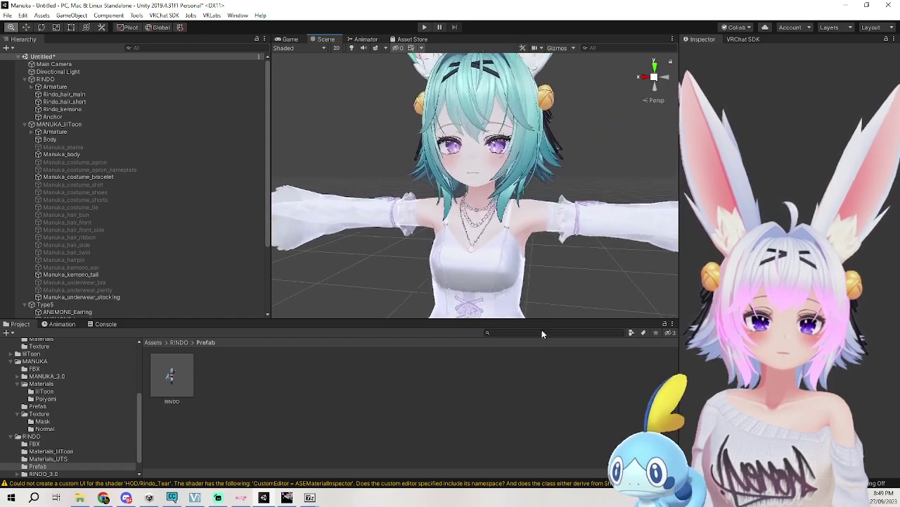
{"action": "middle_click_drag", "start_coordinate": [550, 275], "coordinate": [547, 241]}
Try scaling RINDO to 0.9 on all axes and raising it to about Y 0.147 to fit the smaller hair on the head.
{"action": "left_click", "coordinate": [484, 114]}
{"action": "left_click", "coordinate": [452, 84]}
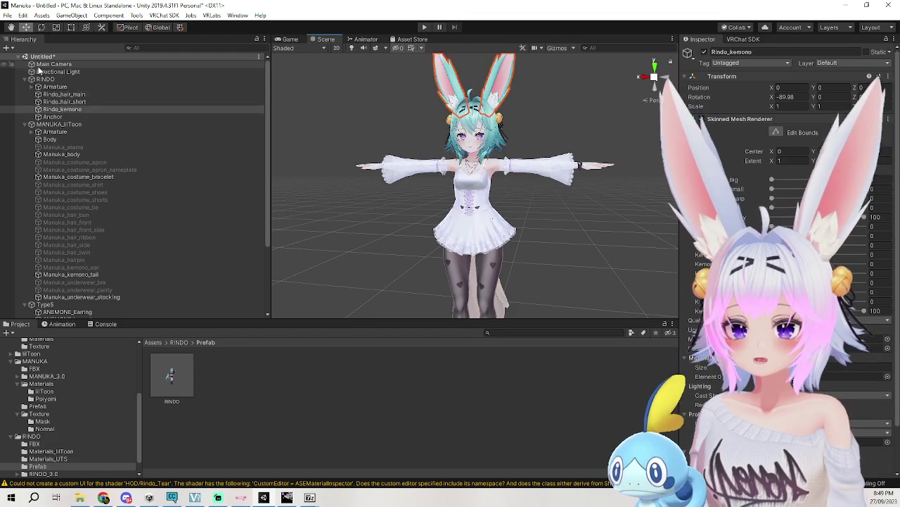
{"action": "left_click", "coordinate": [55, 80]}
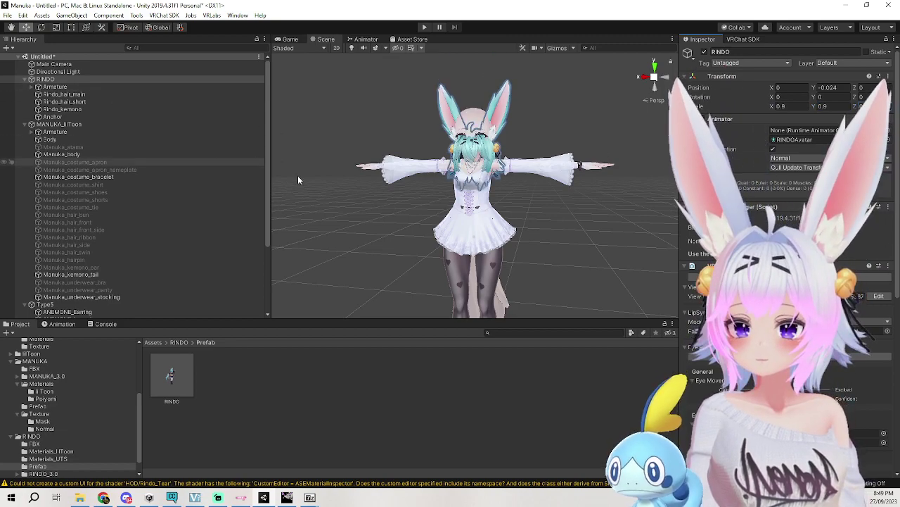
{"action": "scroll", "coordinate": [463, 275], "scroll_direction": "down", "scroll_amount": 2}
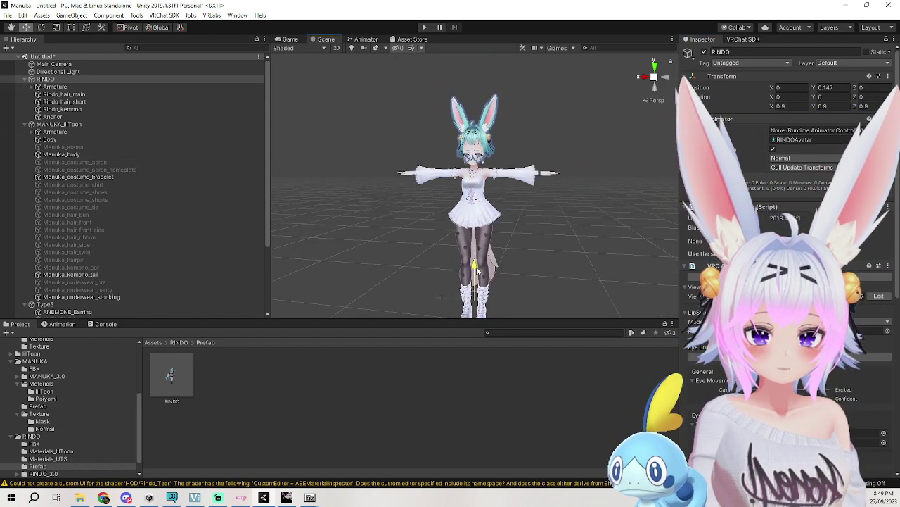
{"action": "left_click", "coordinate": [600, 208]}
{"action": "scroll", "coordinate": [592, 213], "scroll_direction": "up", "scroll_amount": 4}
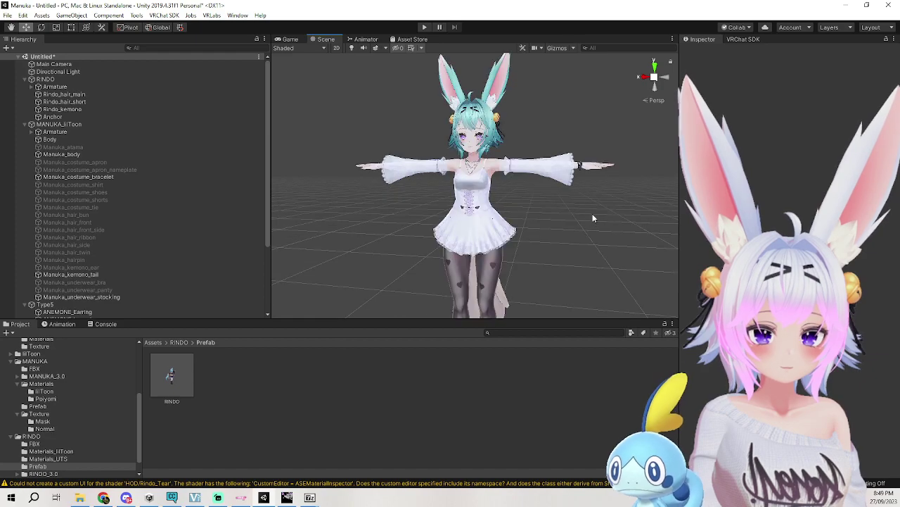
Examine the fit of the scaled-down hair and ears around Manuka's head from the front and side.
{"action": "scroll", "coordinate": [590, 232], "scroll_direction": "up", "scroll_amount": 2}
{"action": "scroll", "coordinate": [571, 243], "scroll_direction": "up", "scroll_amount": 2}
{"action": "middle_click_drag", "start_coordinate": [572, 236], "coordinate": [612, 219]}
{"action": "right_click_drag", "start_coordinate": [612, 217], "coordinate": [595, 227]}
{"action": "middle_click_drag", "start_coordinate": [595, 228], "coordinate": [541, 217]}
{"action": "left_click_drag", "start_coordinate": [541, 217], "coordinate": [394, 220], "text": "alt"}
{"action": "right_click_drag", "start_coordinate": [450, 239], "coordinate": [422, 211], "text": "alt"}
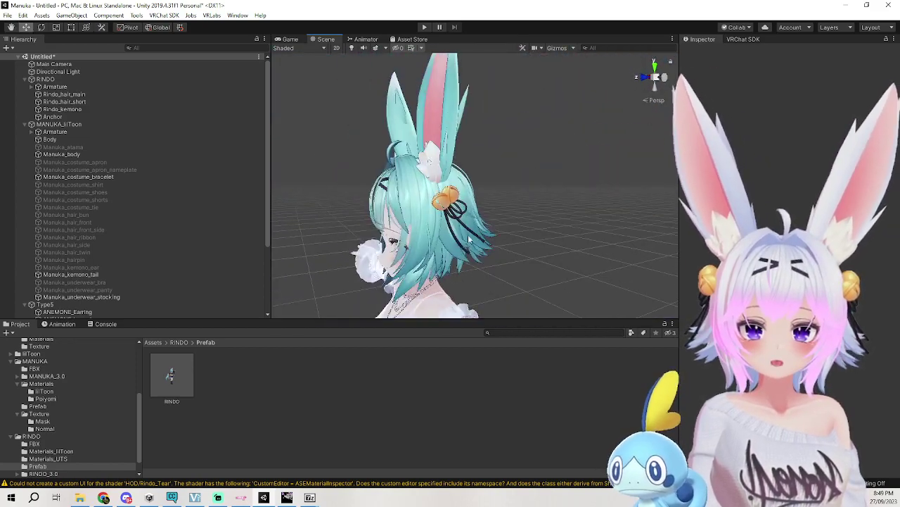
{"action": "left_click_drag", "start_coordinate": [451, 214], "coordinate": [549, 216], "text": "alt"}
{"action": "right_click_drag", "start_coordinate": [549, 215], "coordinate": [548, 242], "text": "alt"}
{"action": "left_click_drag", "start_coordinate": [547, 242], "coordinate": [550, 215], "text": "alt"}
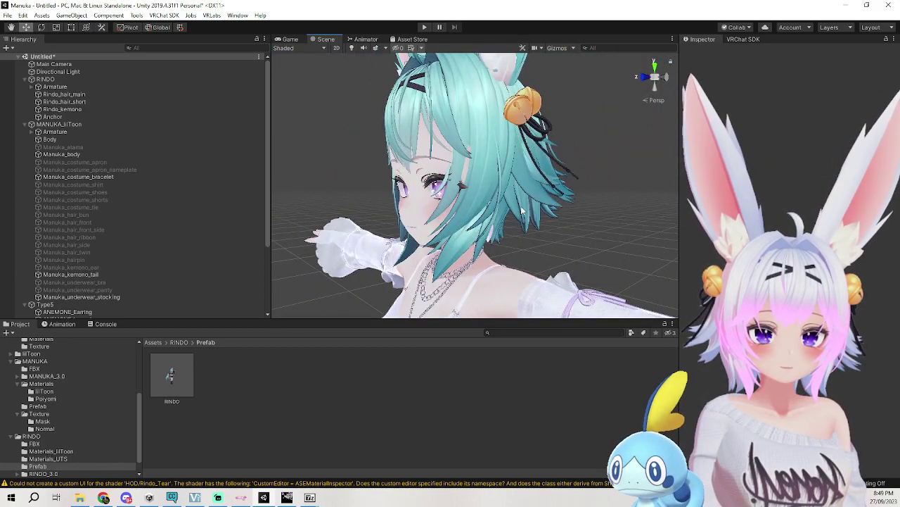
Set RINDO's scale to X 0.9, Y 1 and Z 1, with its Y position back at -0.024.
{"action": "left_click", "coordinate": [466, 171]}
{"action": "left_click_drag", "start_coordinate": [466, 171], "coordinate": [469, 171], "text": "alt"}
{"action": "left_click_drag", "start_coordinate": [511, 219], "coordinate": [564, 216], "text": "alt"}
{"action": "middle_click_drag", "start_coordinate": [564, 216], "coordinate": [622, 317]}
{"action": "right_click_drag", "start_coordinate": [623, 317], "coordinate": [569, 223], "text": "alt"}
{"action": "middle_click_drag", "start_coordinate": [568, 224], "coordinate": [559, 174]}
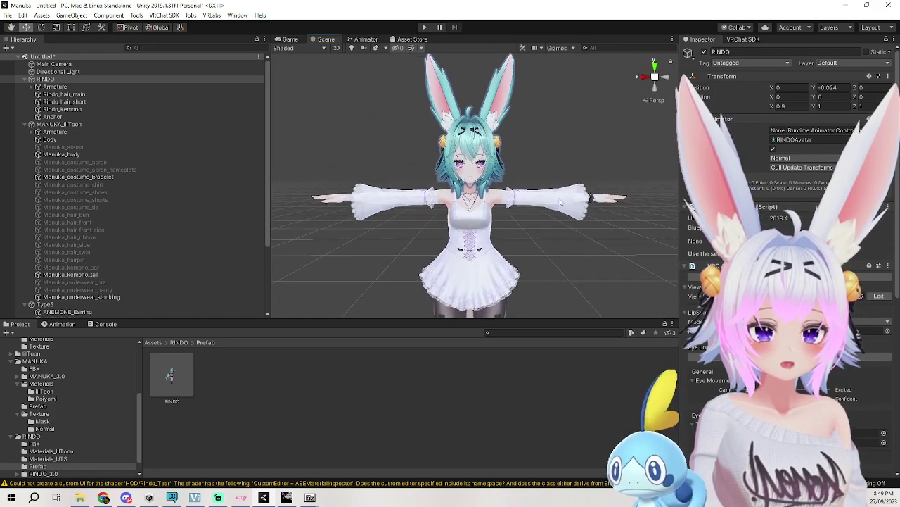
Shorten the fringe and side locks of Rindo_hair_main with its blend shapes, setting Hair_side_1_short and Hair_side_2_short to 100.
{"action": "left_click", "coordinate": [65, 94]}
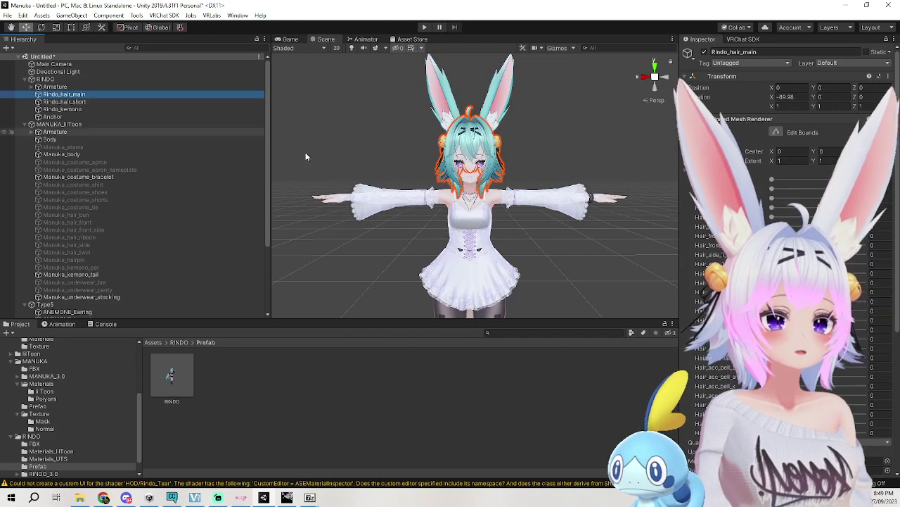
{"action": "scroll", "coordinate": [584, 186], "scroll_direction": "up", "scroll_amount": 4}
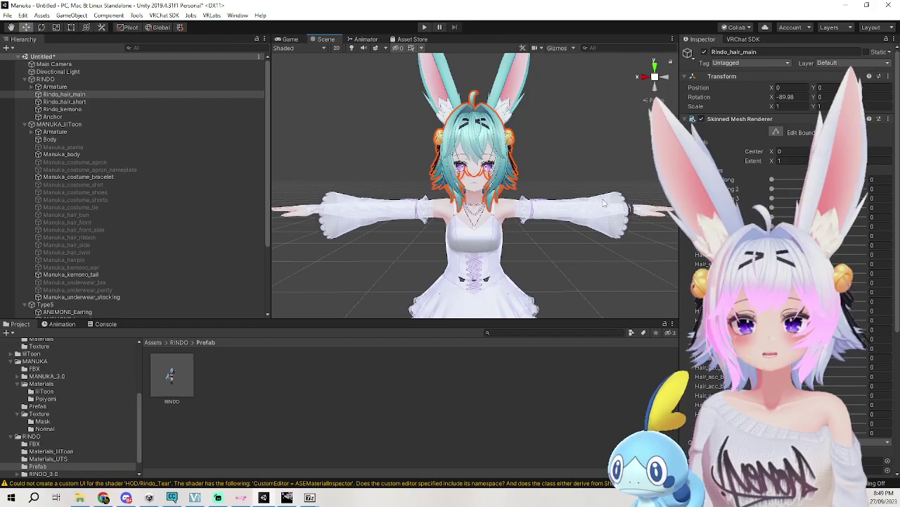
{"action": "left_click_drag", "start_coordinate": [883, 213], "coordinate": [888, 214]}
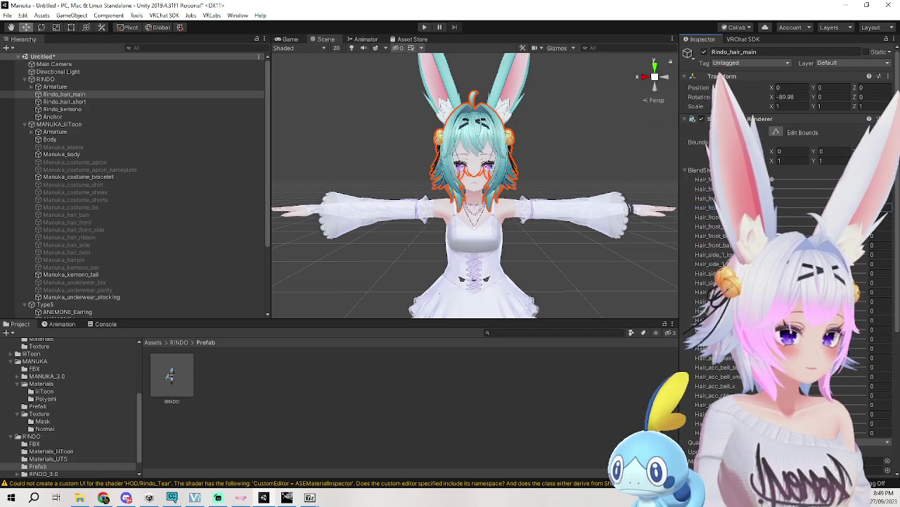
{"action": "left_click_drag", "start_coordinate": [773, 264], "coordinate": [865, 264]}
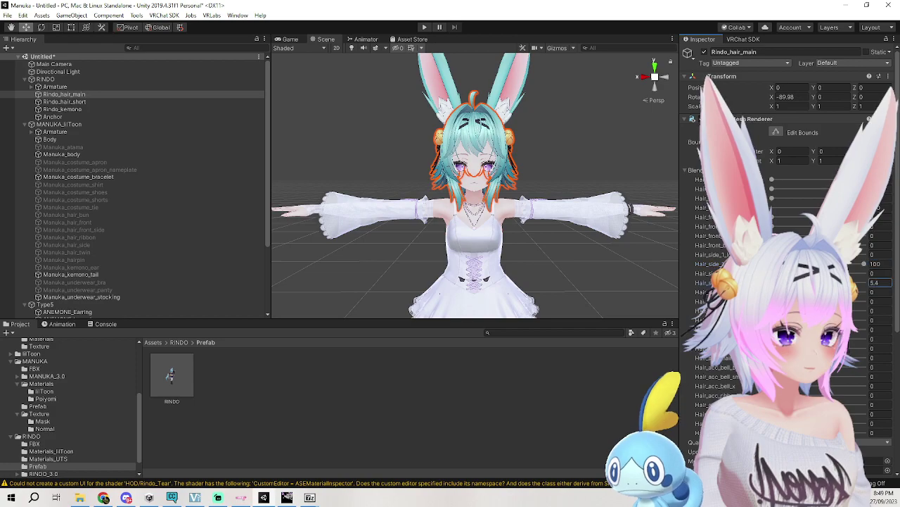
{"action": "left_click_drag", "start_coordinate": [776, 282], "coordinate": [865, 282]}
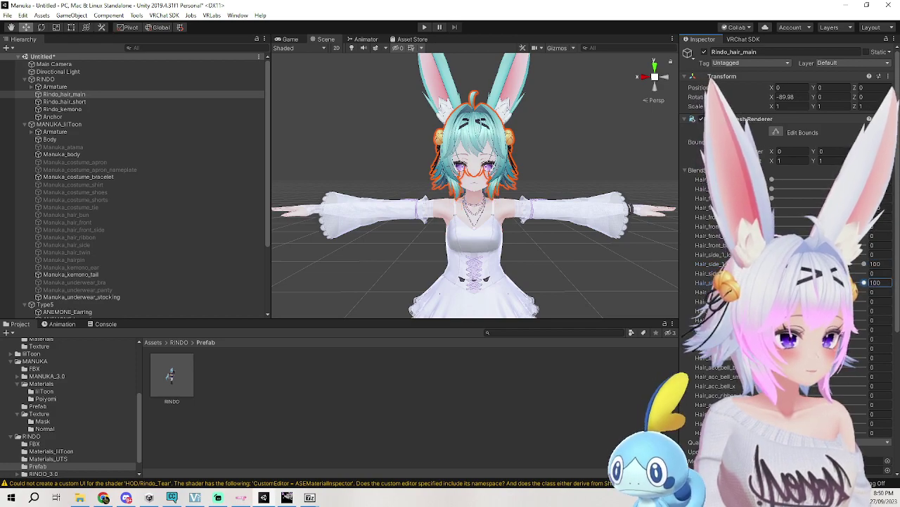
Hide the bell and ribbon accessories on Rindo_hair_main by setting Hair_acc_bell_x and the last ribbon blend shape to 100.
{"action": "left_click_drag", "start_coordinate": [595, 223], "coordinate": [487, 156], "text": "alt"}
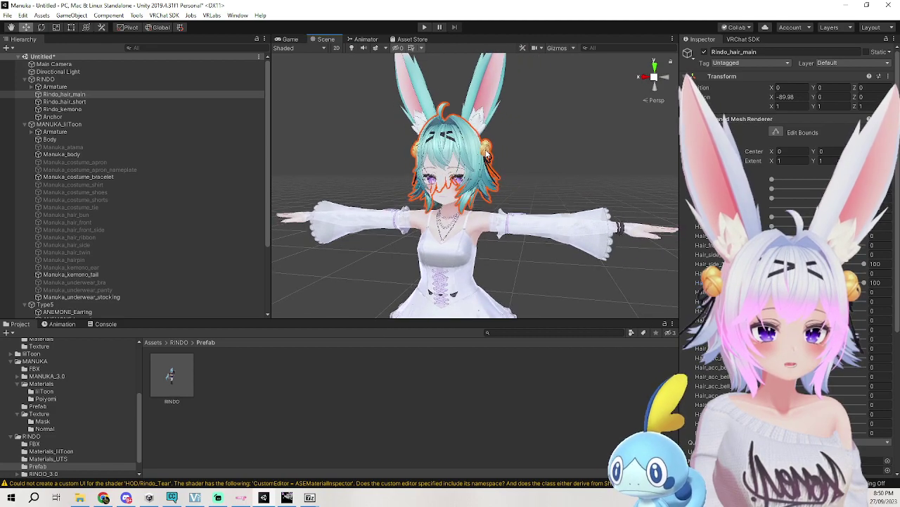
{"action": "scroll", "coordinate": [518, 158], "scroll_direction": "up", "scroll_amount": 3}
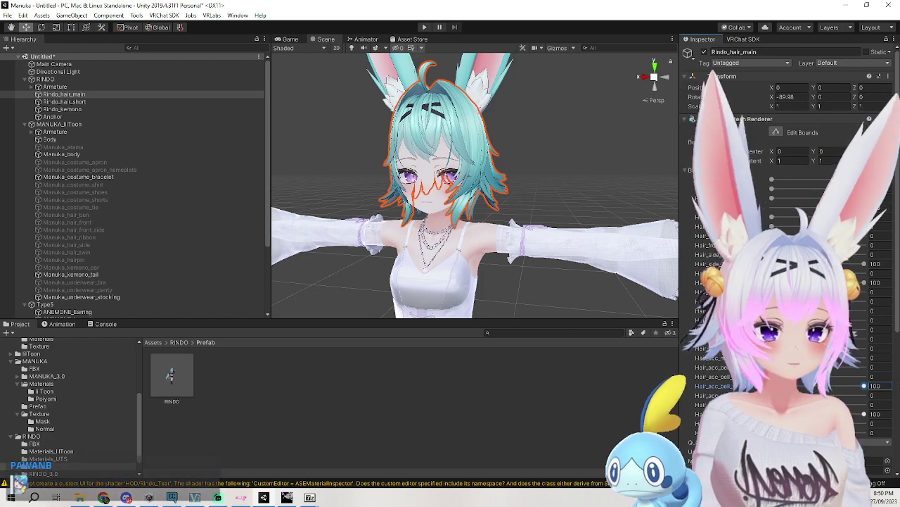
Try Hair_down and other front-hair blend shapes on Rindo_hair_main, returning each one to 0.
{"action": "left_click_drag", "start_coordinate": [772, 433], "coordinate": [833, 443]}
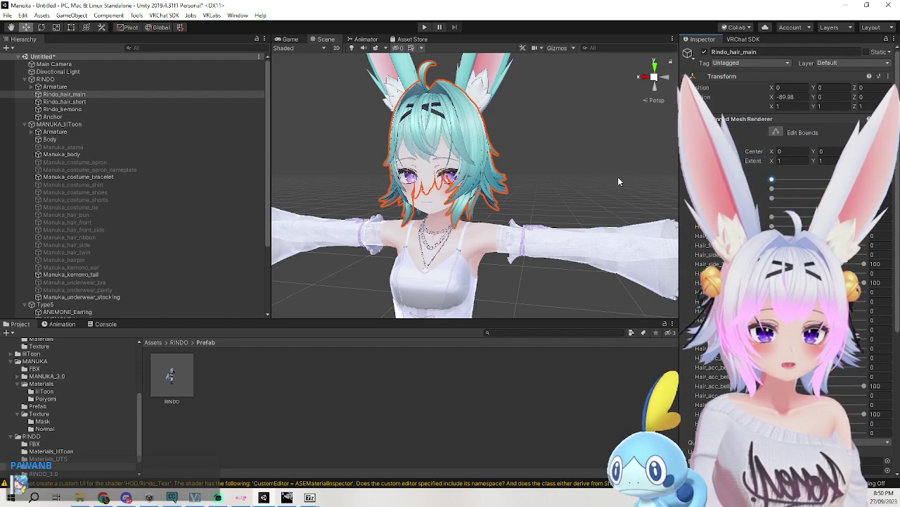
{"action": "left_click_drag", "start_coordinate": [783, 217], "coordinate": [643, 197]}
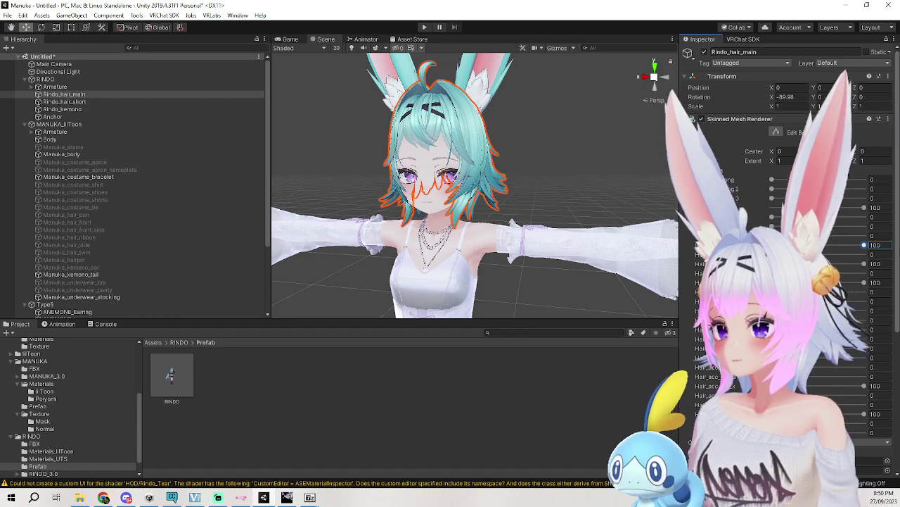
{"action": "left_click_drag", "start_coordinate": [864, 245], "coordinate": [512, 226]}
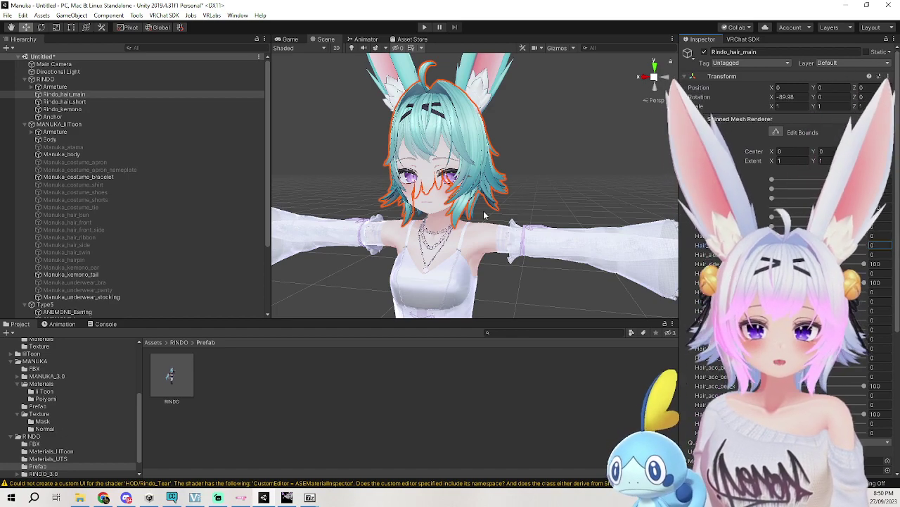
Lower the RINDO object along Y to about -0.049 to seat the hair on Manuka's head.
{"action": "scroll", "coordinate": [484, 199], "scroll_direction": "down", "scroll_amount": 5}
{"action": "left_click_drag", "start_coordinate": [507, 214], "coordinate": [478, 242], "text": "alt"}
{"action": "scroll", "coordinate": [485, 239], "scroll_direction": "down", "scroll_amount": 3}
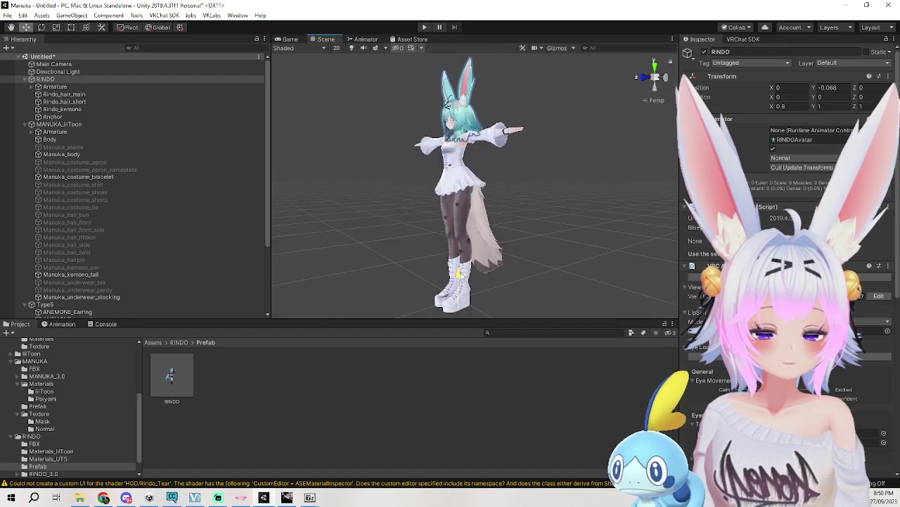
{"action": "right_click_drag", "start_coordinate": [461, 272], "coordinate": [539, 255]}
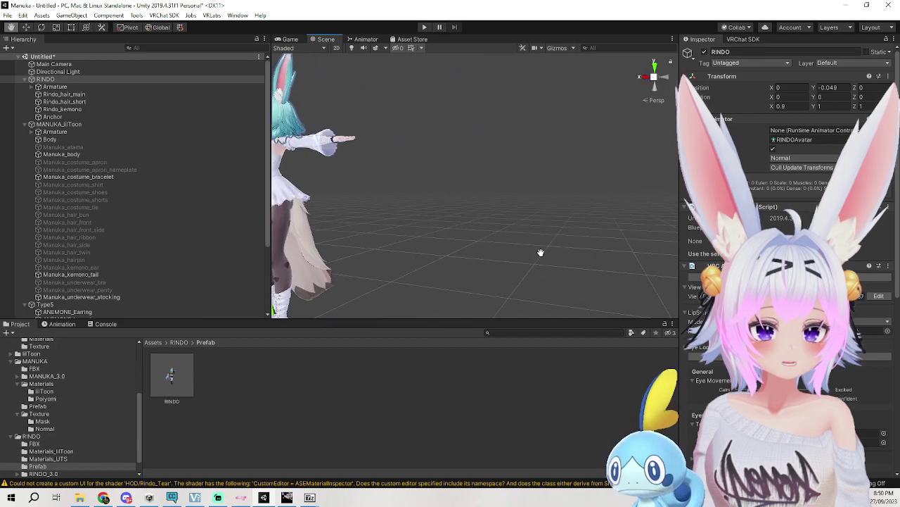
{"action": "left_click", "coordinate": [510, 239]}
Examine the lowered hair and ears on Manuka's head from several angles and distances.
{"action": "middle_click_drag", "start_coordinate": [511, 238], "coordinate": [567, 247]}
{"action": "scroll", "coordinate": [563, 257], "scroll_direction": "up", "scroll_amount": 3}
{"action": "scroll", "coordinate": [549, 235], "scroll_direction": "up", "scroll_amount": 6}
{"action": "middle_click_drag", "start_coordinate": [550, 211], "coordinate": [597, 223]}
{"action": "right_click_drag", "start_coordinate": [597, 223], "coordinate": [618, 225]}
{"action": "middle_click_drag", "start_coordinate": [617, 225], "coordinate": [444, 128]}
{"action": "scroll", "coordinate": [589, 243], "scroll_direction": "up", "scroll_amount": 3}
{"action": "scroll", "coordinate": [452, 204], "scroll_direction": "down", "scroll_amount": 5}
{"action": "right_click_drag", "start_coordinate": [444, 129], "coordinate": [393, 168]}
{"action": "left_click_drag", "start_coordinate": [393, 168], "coordinate": [502, 248], "text": "alt"}
{"action": "middle_click_drag", "start_coordinate": [503, 247], "coordinate": [494, 219]}
{"action": "left_click_drag", "start_coordinate": [494, 219], "coordinate": [512, 250], "text": "alt"}
Locate the Rindo_hair material's main texture in the project from Rindo_hair_main, and add the blue-pink hair texture to RINDO's Texture folder.
{"action": "left_click", "coordinate": [519, 161]}
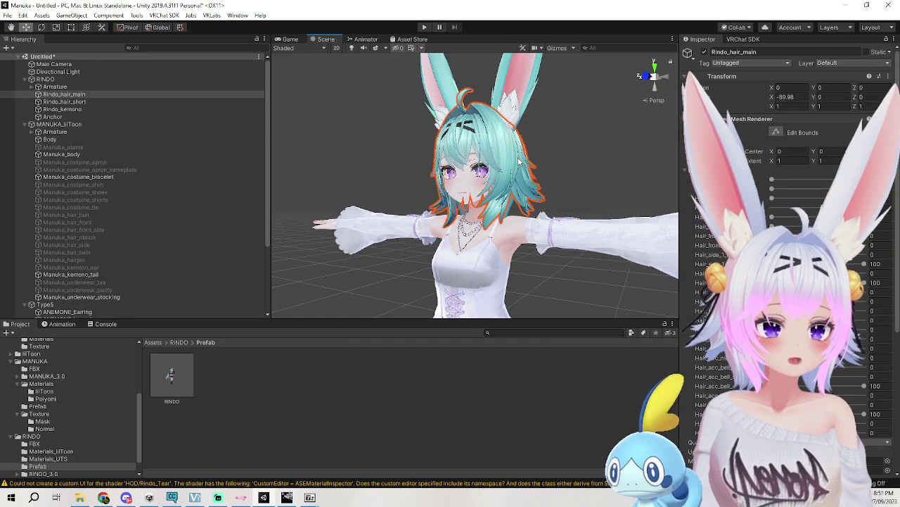
{"action": "scroll", "coordinate": [788, 247], "scroll_direction": "down", "scroll_amount": 8}
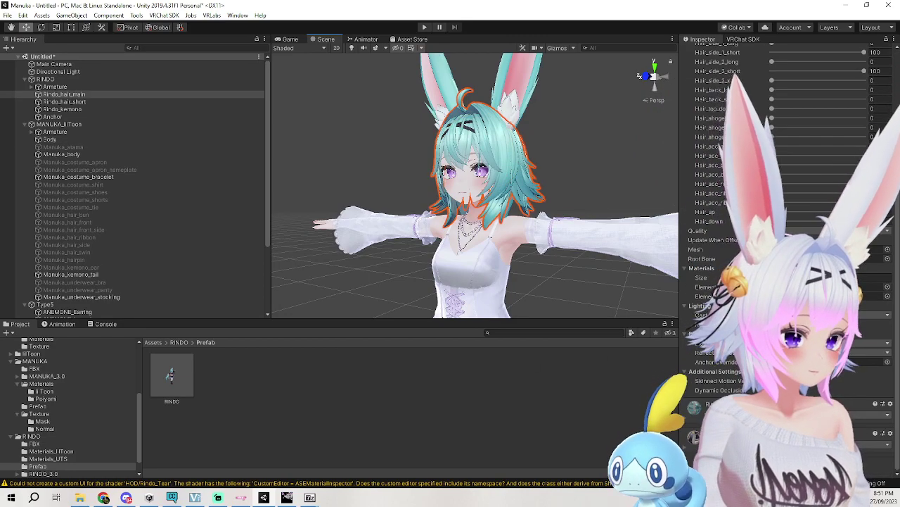
{"action": "left_click", "coordinate": [816, 296]}
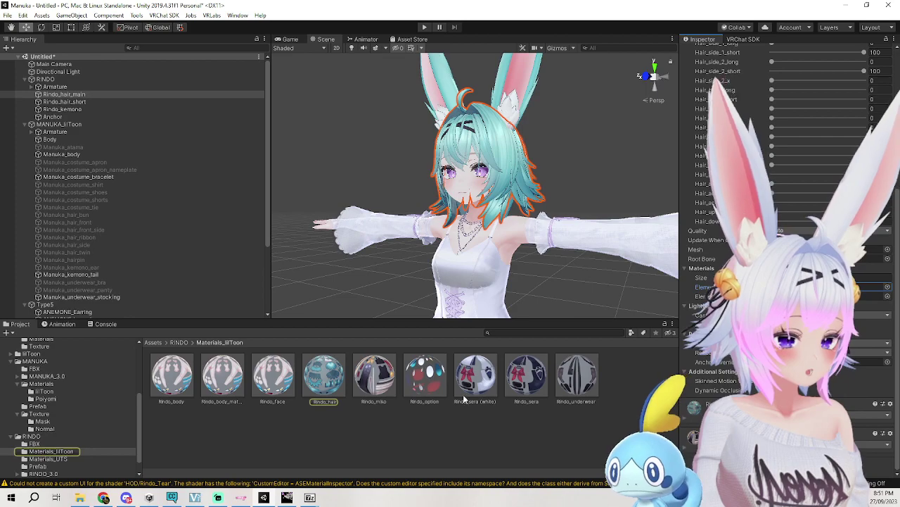
{"action": "scroll", "coordinate": [693, 431], "scroll_direction": "down", "scroll_amount": 9}
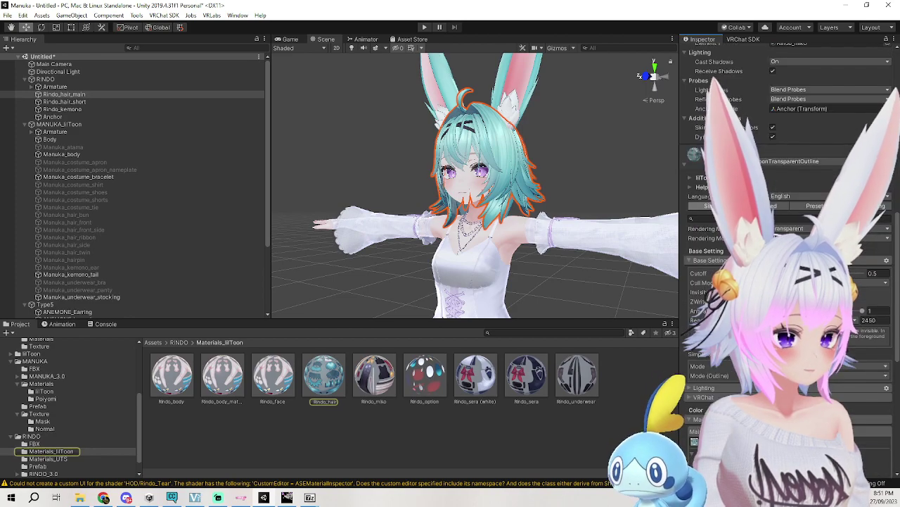
{"action": "left_click", "coordinate": [695, 440]}
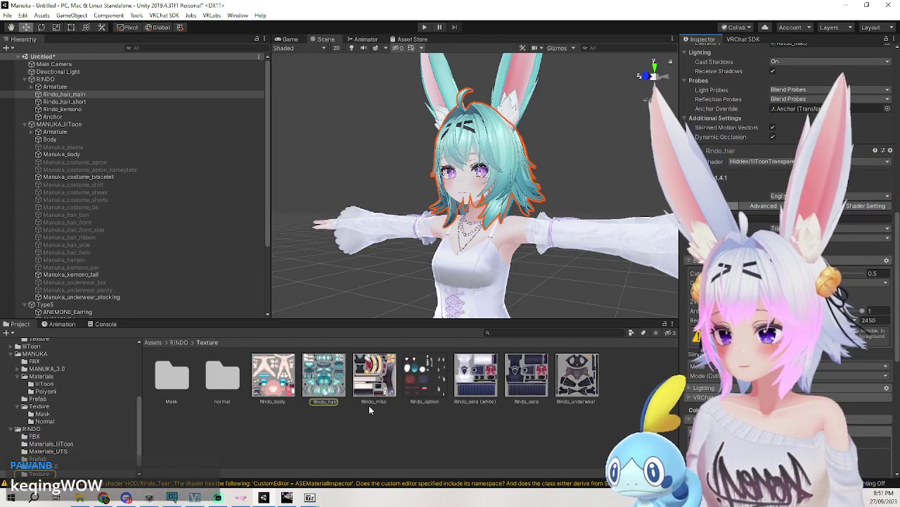
{"action": "left_click", "coordinate": [404, 430]}
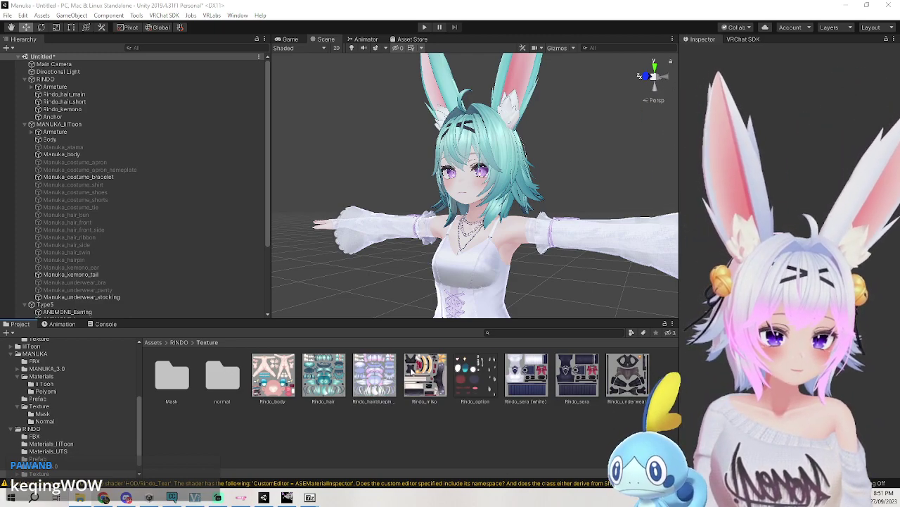
Assign the blue-pink hair texture as the main color texture of Rindo_hair_main's Rindo_hair material.
{"action": "left_click", "coordinate": [515, 176]}
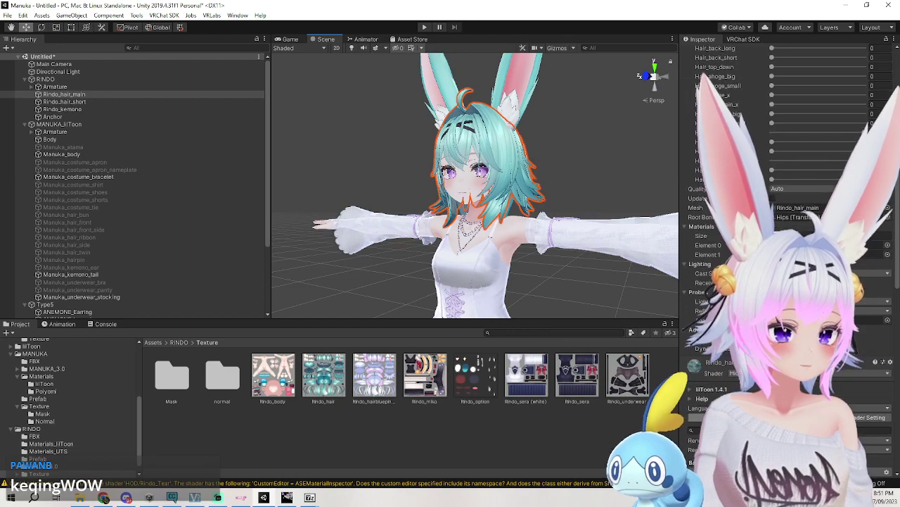
{"action": "scroll", "coordinate": [693, 312], "scroll_direction": "down", "scroll_amount": 6}
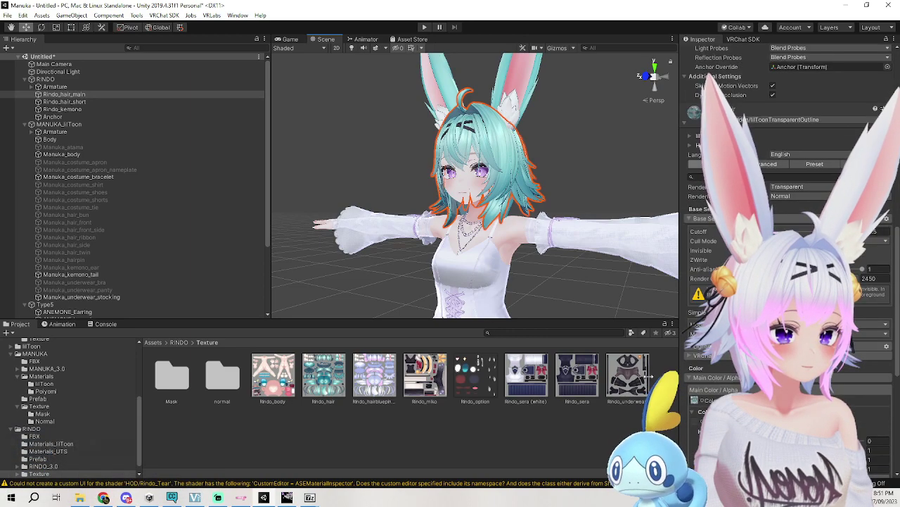
{"action": "left_click_drag", "start_coordinate": [696, 402], "coordinate": [695, 401]}
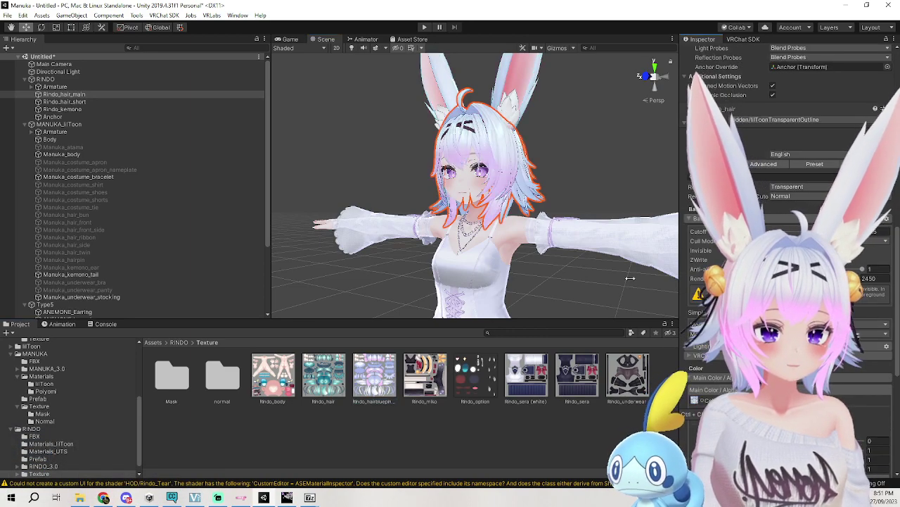
Examine the recolored hair and ears on the avatar from several angles and distances.
{"action": "left_click", "coordinate": [567, 185]}
{"action": "right_click_drag", "start_coordinate": [567, 186], "coordinate": [581, 182]}
{"action": "mouse_move", "coordinate": [581, 182]}
{"action": "middle_mouse_down"}
{"action": "mouse_move", "coordinate": [631, 177]}
{"action": "mouse_move", "coordinate": [619, 191]}
{"action": "mouse_move", "coordinate": [586, 196]}
{"action": "mouse_move", "coordinate": [588, 187]}
{"action": "middle_mouse_up"}
{"action": "right_click_drag", "start_coordinate": [588, 187], "coordinate": [577, 246], "text": "alt"}
{"action": "middle_click_drag", "start_coordinate": [577, 246], "coordinate": [637, 220]}
{"action": "left_click_drag", "start_coordinate": [637, 221], "coordinate": [628, 240], "text": "alt"}
{"action": "middle_click_drag", "start_coordinate": [628, 240], "coordinate": [625, 220]}
{"action": "left_click_drag", "start_coordinate": [625, 220], "coordinate": [532, 152], "text": "alt"}
{"action": "scroll", "coordinate": [521, 152], "scroll_direction": "down", "scroll_amount": 8}
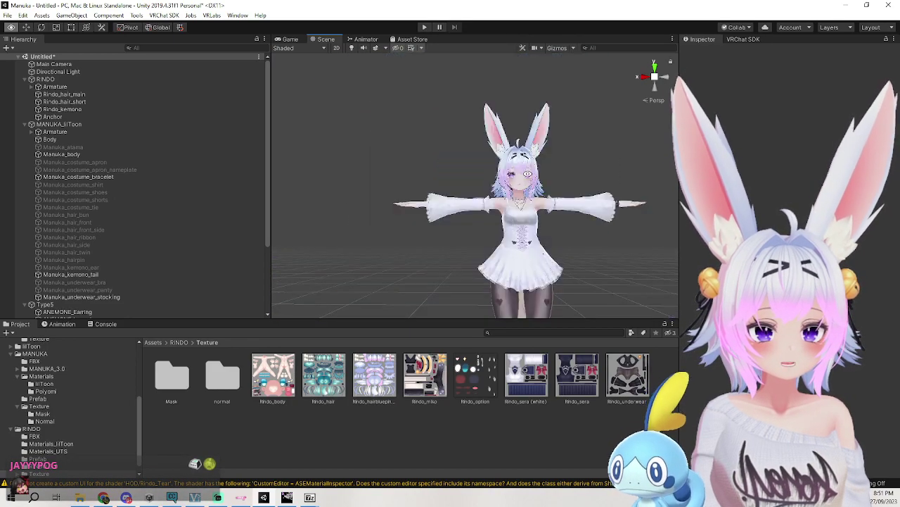
{"action": "scroll", "coordinate": [576, 204], "scroll_direction": "up", "scroll_amount": 10}
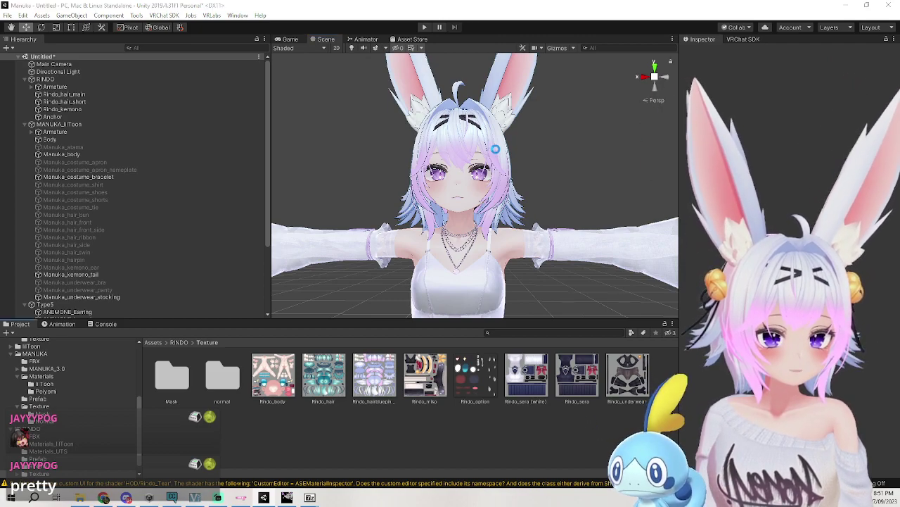
Enable emission on Rindo_hair_main's Rindo_hair material and assign the Rindo_hairEM1 texture to the emission color slot.
{"action": "left_click", "coordinate": [496, 149]}
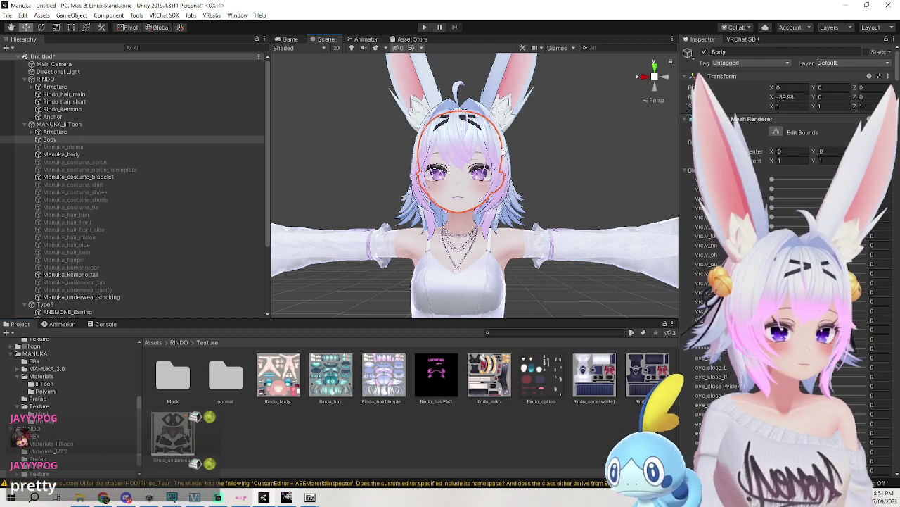
{"action": "left_click", "coordinate": [503, 150]}
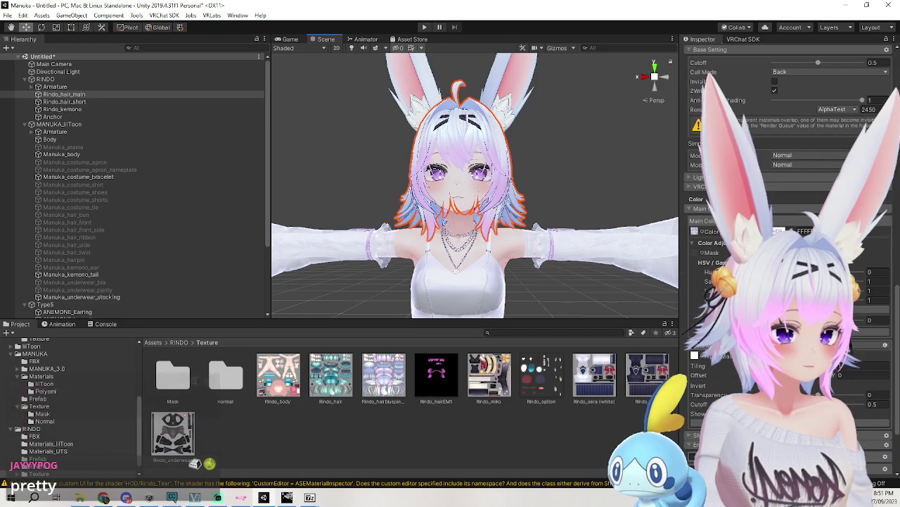
{"action": "scroll", "coordinate": [692, 349], "scroll_direction": "down", "scroll_amount": 3}
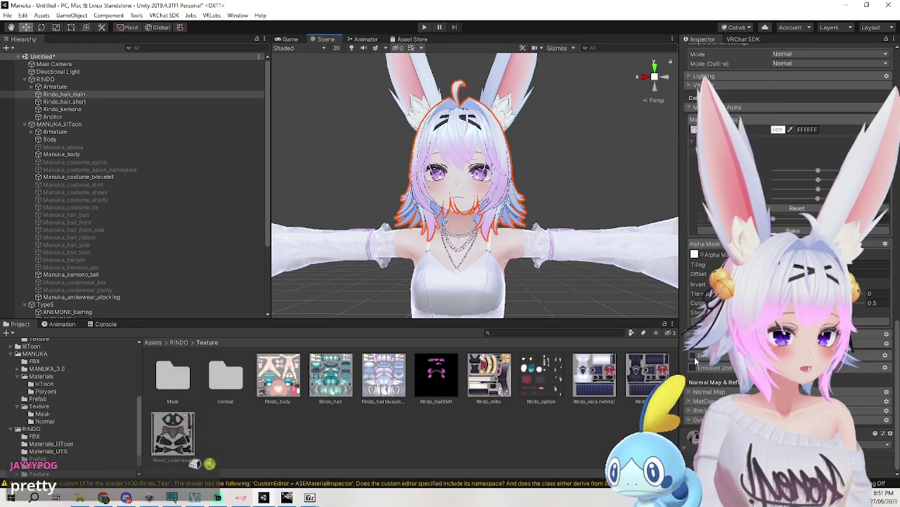
{"action": "left_click", "coordinate": [694, 356]}
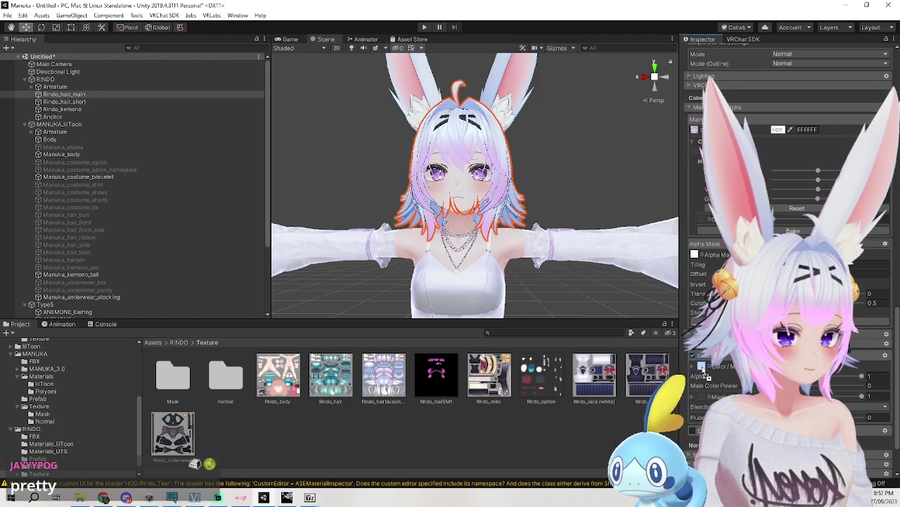
{"action": "left_click", "coordinate": [350, 48]}
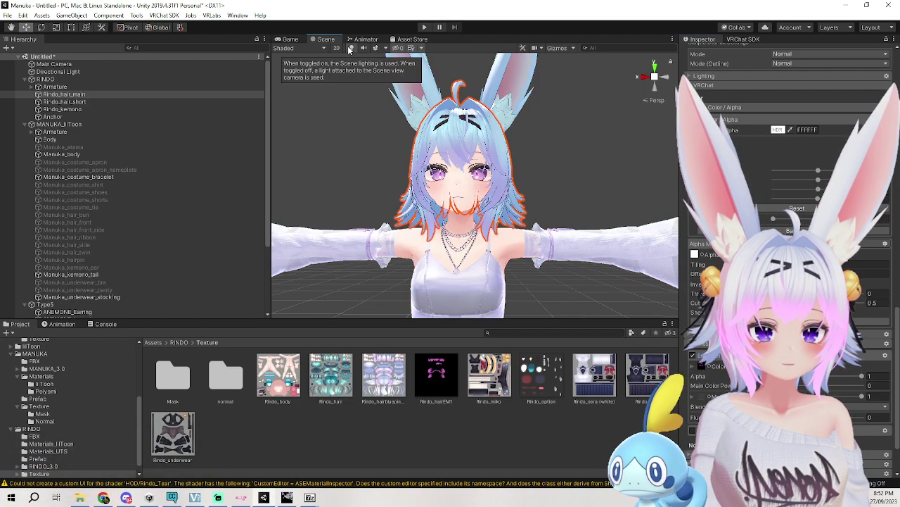
{"action": "left_click", "coordinate": [350, 50]}
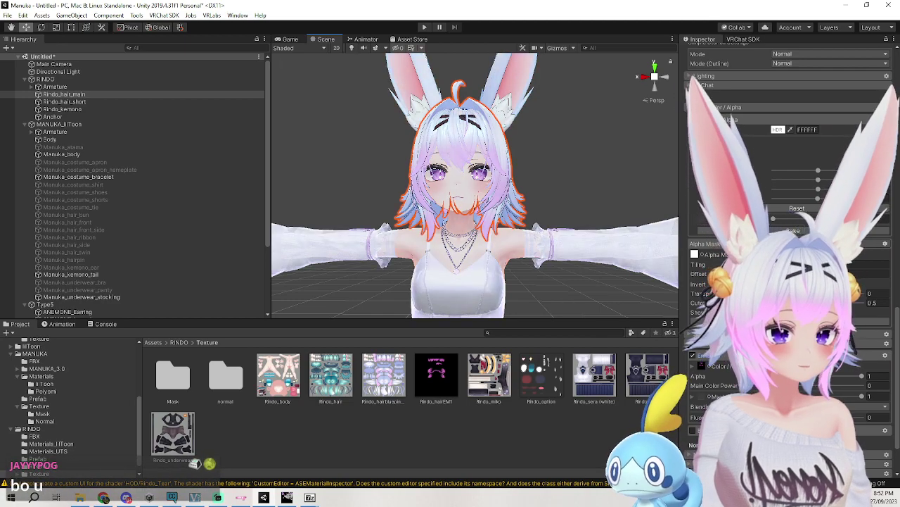
Set the hair material's emission color to white and compare the glow with scene lighting on and off.
{"action": "left_click", "coordinate": [778, 365]}
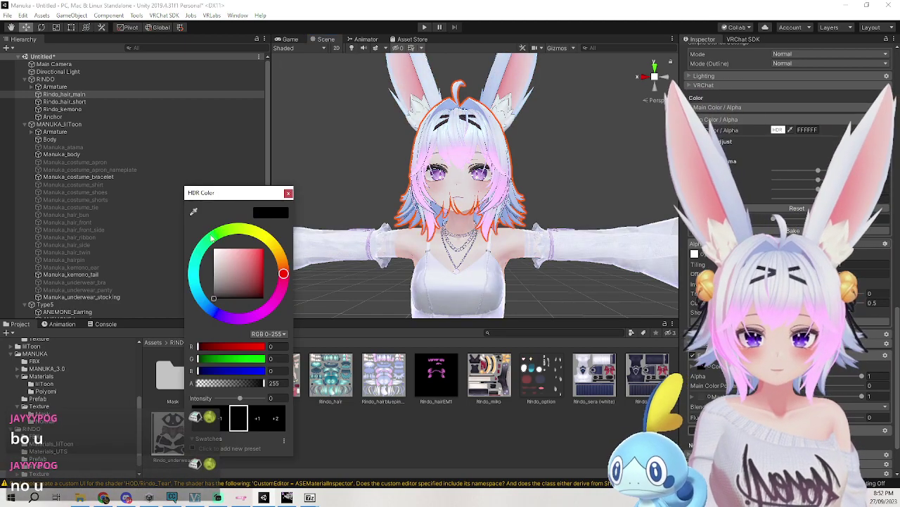
{"action": "left_click_drag", "start_coordinate": [236, 263], "coordinate": [212, 246]}
{"action": "left_click", "coordinate": [288, 193]}
{"action": "left_click", "coordinate": [353, 48]}
{"action": "left_click", "coordinate": [353, 48]}
{"action": "left_click", "coordinate": [353, 48]}
{"action": "left_click", "coordinate": [353, 48]}
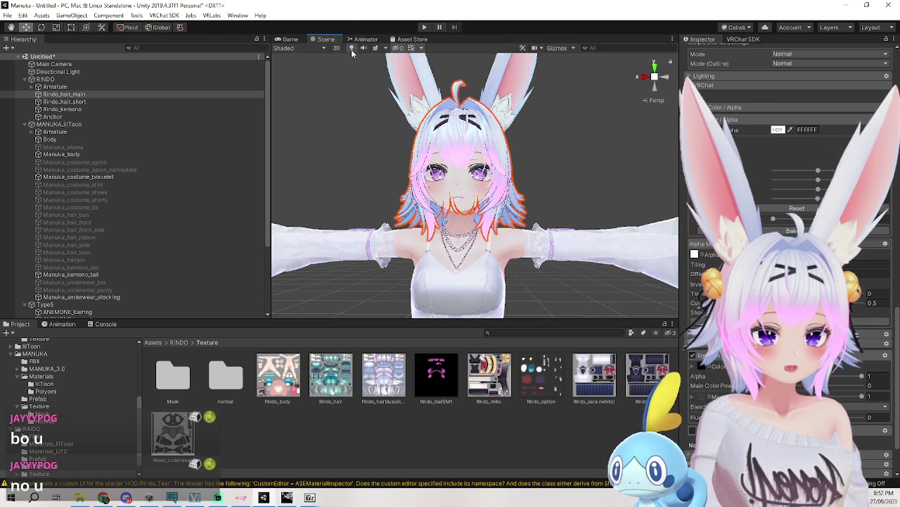
{"action": "left_click", "coordinate": [353, 49]}
{"action": "left_click", "coordinate": [353, 49]}
{"action": "left_click", "coordinate": [352, 49]}
{"action": "left_click", "coordinate": [352, 49]}
Examine the glowing hair and the complete outfit on the avatar, both close up and at full length.
{"action": "left_click", "coordinate": [614, 155]}
{"action": "right_click_drag", "start_coordinate": [613, 156], "coordinate": [593, 187]}
{"action": "middle_click_drag", "start_coordinate": [594, 187], "coordinate": [565, 194]}
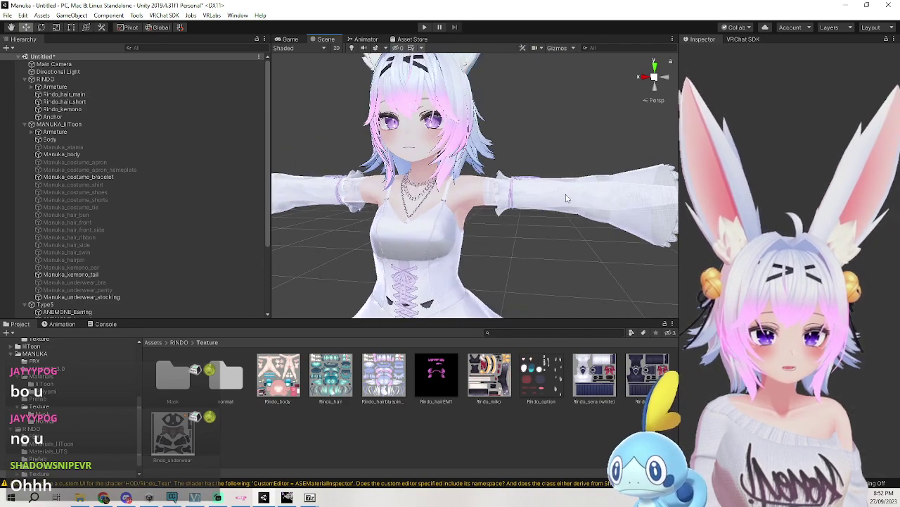
{"action": "middle_click_drag", "start_coordinate": [565, 138], "coordinate": [588, 142]}
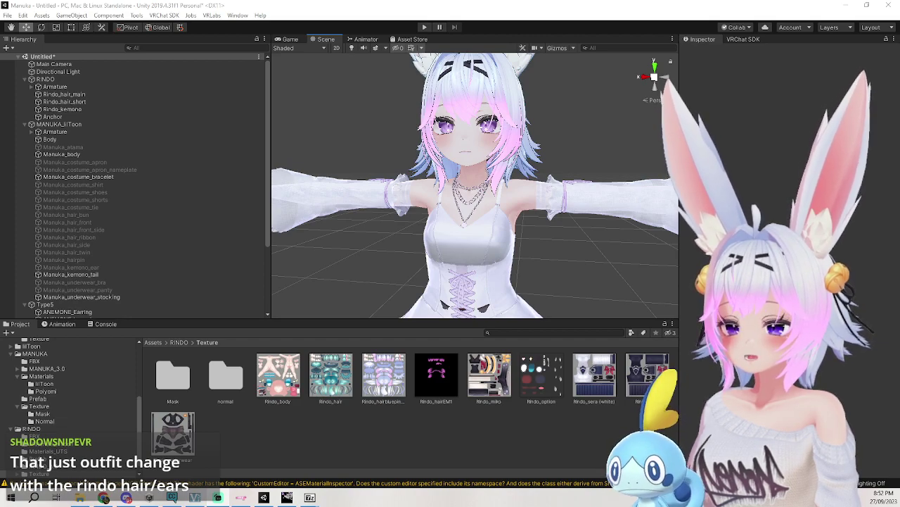
{"action": "mouse_move", "coordinate": [553, 174]}
{"action": "middle_mouse_down"}
{"action": "mouse_move", "coordinate": [505, 204]}
{"action": "mouse_move", "coordinate": [561, 221]}
{"action": "mouse_move", "coordinate": [503, 169]}
{"action": "mouse_move", "coordinate": [549, 173]}
{"action": "middle_mouse_up"}
{"action": "right_click_drag", "start_coordinate": [549, 173], "coordinate": [408, 137]}
{"action": "middle_click_drag", "start_coordinate": [408, 137], "coordinate": [536, 202]}
{"action": "scroll", "coordinate": [536, 221], "scroll_direction": "down", "scroll_amount": 5}
{"action": "scroll", "coordinate": [536, 204], "scroll_direction": "down", "scroll_amount": 4}
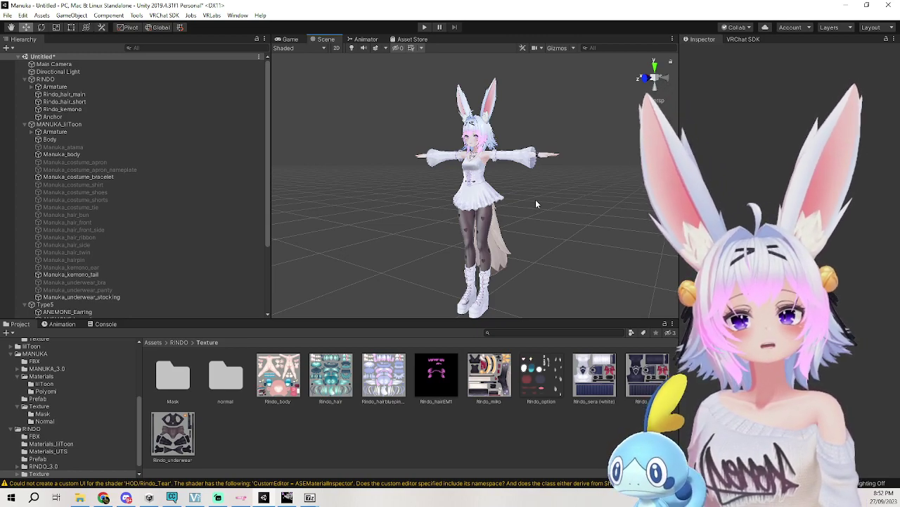
{"action": "scroll", "coordinate": [548, 181], "scroll_direction": "up", "scroll_amount": 5}
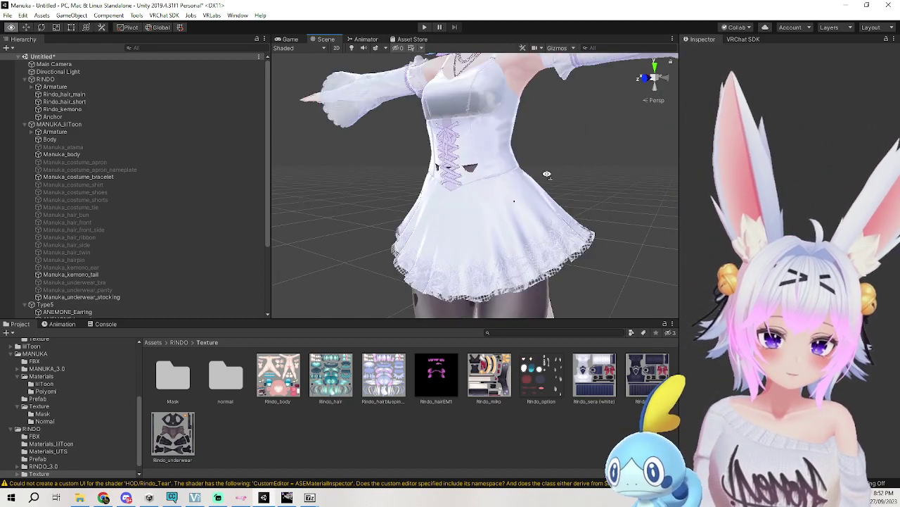
{"action": "scroll", "coordinate": [563, 176], "scroll_direction": "down", "scroll_amount": 5}
{"action": "scroll", "coordinate": [572, 177], "scroll_direction": "up", "scroll_amount": 5}
{"action": "scroll", "coordinate": [571, 187], "scroll_direction": "down", "scroll_amount": 5}
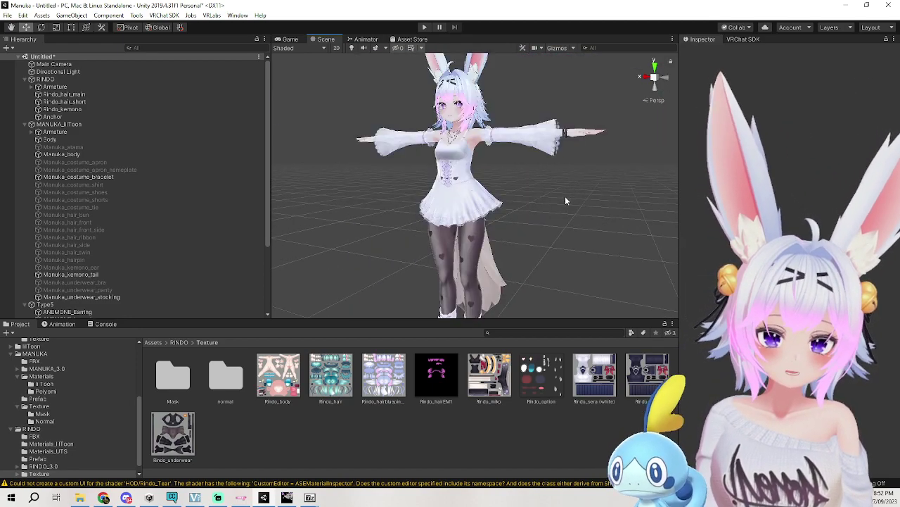
{"action": "mouse_move", "coordinate": [568, 231]}
{"action": "middle_mouse_down"}
{"action": "mouse_move", "coordinate": [551, 187]}
{"action": "mouse_move", "coordinate": [581, 185]}
{"action": "mouse_move", "coordinate": [571, 192]}
{"action": "mouse_move", "coordinate": [574, 240]}
{"action": "middle_mouse_up"}
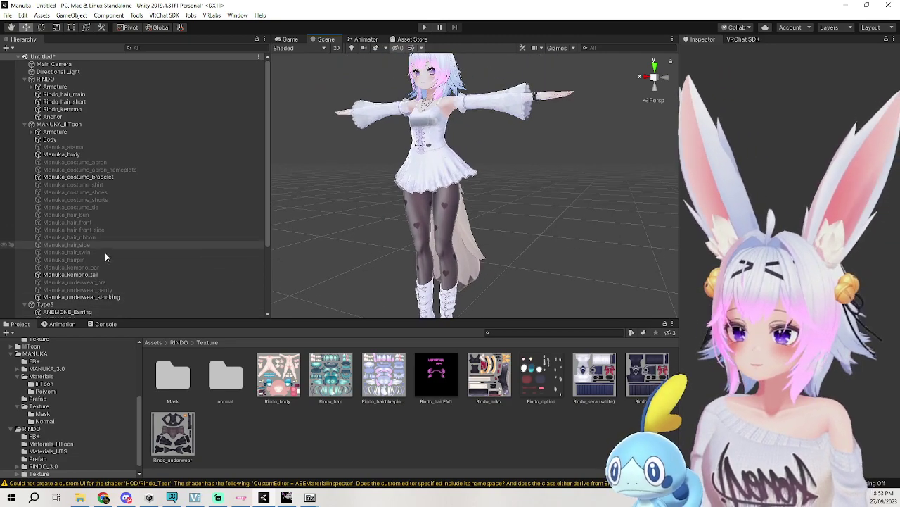
Deactivate the Type5 outfit and check the body and stocking meshes around the waist.
{"action": "left_click", "coordinate": [84, 305]}
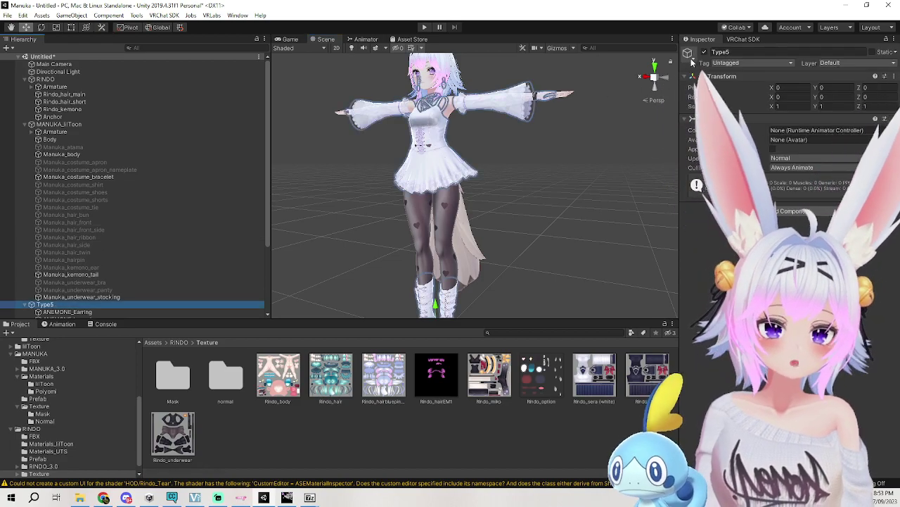
{"action": "left_click", "coordinate": [704, 52]}
{"action": "left_click", "coordinate": [556, 162]}
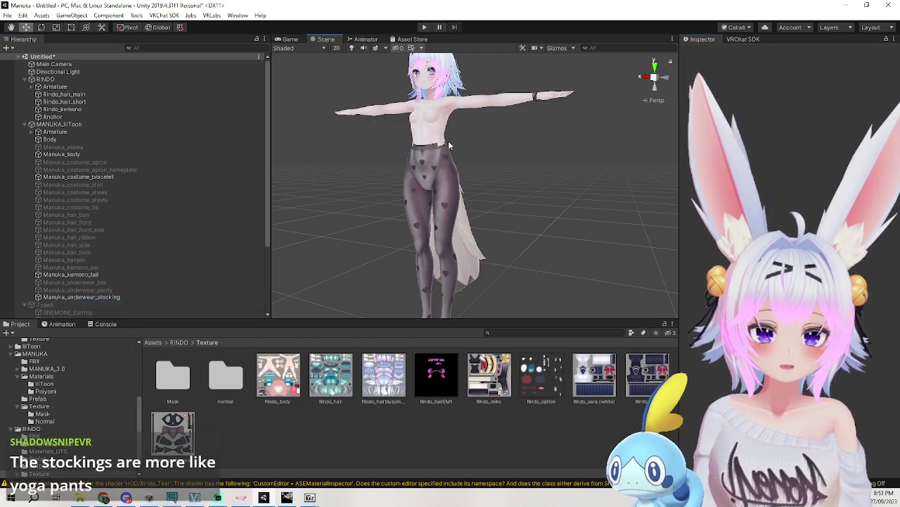
{"action": "scroll", "coordinate": [456, 150], "scroll_direction": "up", "scroll_amount": 5}
{"action": "middle_click_drag", "start_coordinate": [430, 128], "coordinate": [502, 218]}
{"action": "left_click", "coordinate": [502, 219]}
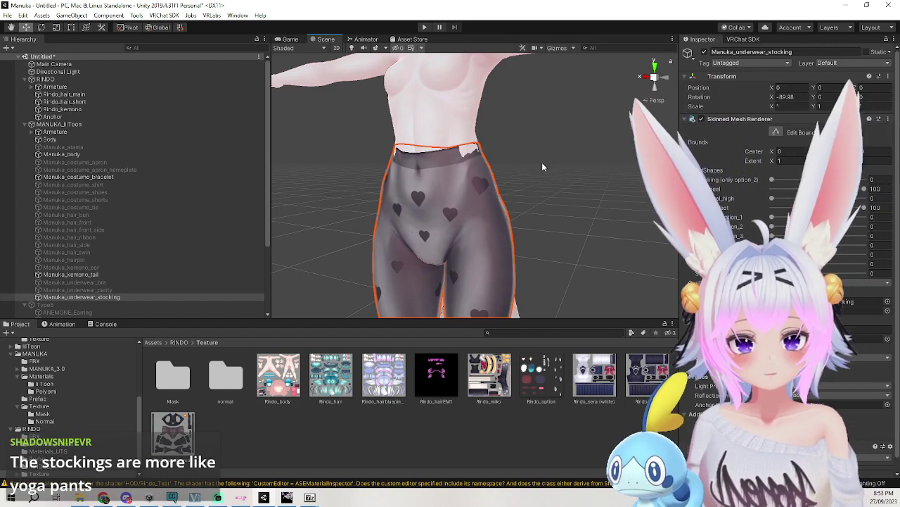
{"action": "left_click", "coordinate": [477, 122]}
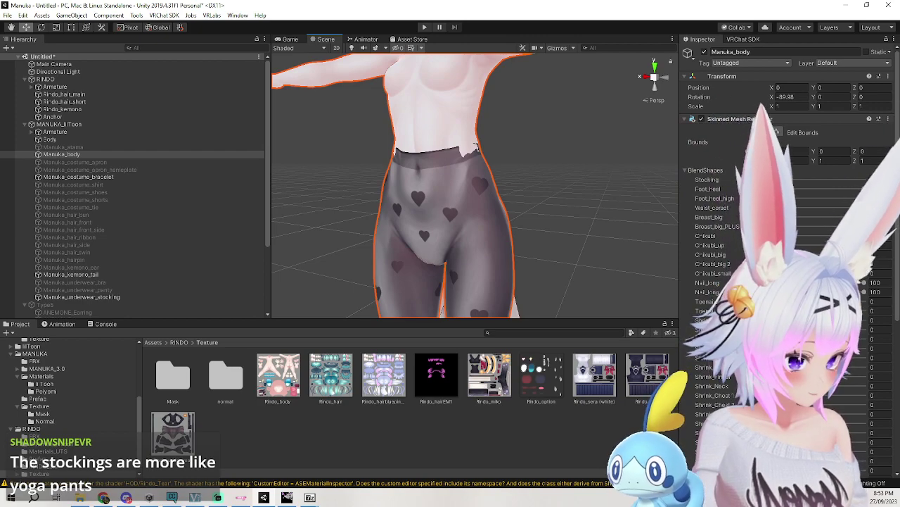
Examine the stockings' waistband against the body from the front, side and back.
{"action": "left_click", "coordinate": [587, 171]}
{"action": "mouse_move", "coordinate": [587, 172]}
{"action": "middle_mouse_down"}
{"action": "mouse_move", "coordinate": [665, 181]}
{"action": "mouse_move", "coordinate": [579, 186]}
{"action": "middle_mouse_up"}
{"action": "left_click_drag", "start_coordinate": [579, 187], "coordinate": [478, 158], "text": "alt"}
{"action": "left_click", "coordinate": [487, 159]}
{"action": "middle_click_drag", "start_coordinate": [584, 197], "coordinate": [532, 236]}
{"action": "left_click", "coordinate": [543, 199]}
{"action": "left_click_drag", "start_coordinate": [542, 198], "coordinate": [352, 204], "text": "alt"}
{"action": "middle_click_drag", "start_coordinate": [487, 208], "coordinate": [563, 209]}
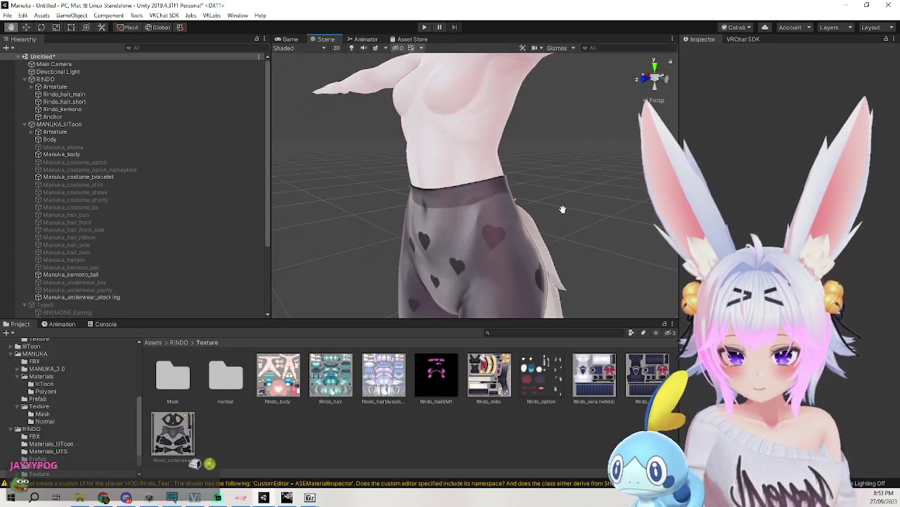
{"action": "right_click_drag", "start_coordinate": [549, 188], "coordinate": [532, 237], "text": "alt"}
{"action": "left_click_drag", "start_coordinate": [533, 237], "coordinate": [553, 209], "text": "alt"}
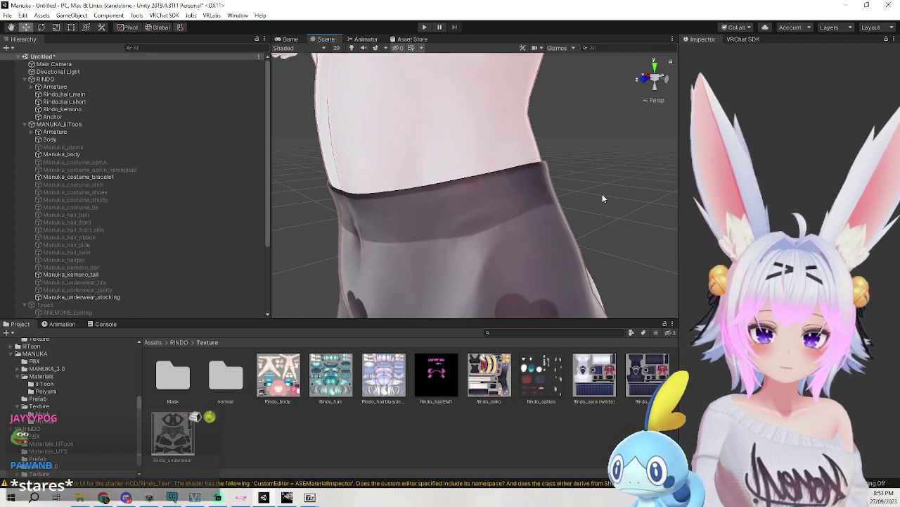
{"action": "left_click_drag", "start_coordinate": [609, 194], "coordinate": [469, 194], "text": "alt"}
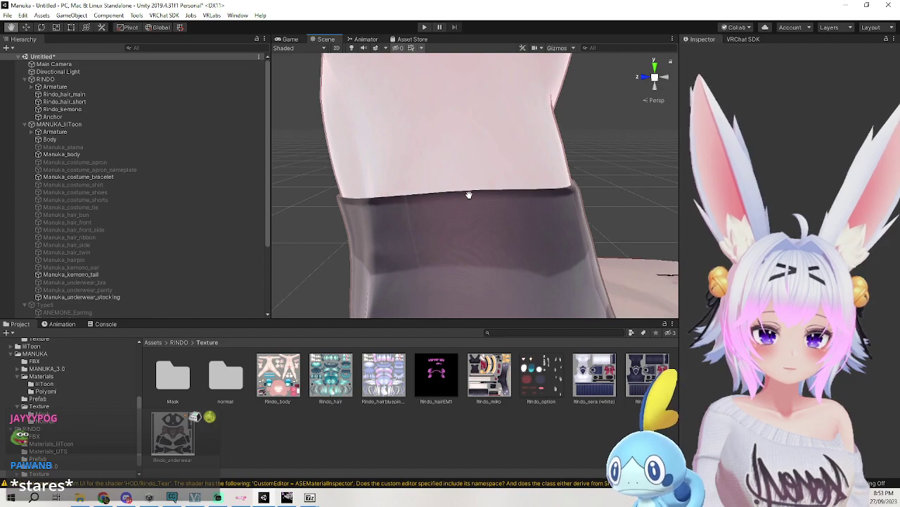
{"action": "middle_click_drag", "start_coordinate": [469, 195], "coordinate": [524, 197]}
{"action": "left_click_drag", "start_coordinate": [525, 197], "coordinate": [583, 205], "text": "alt"}
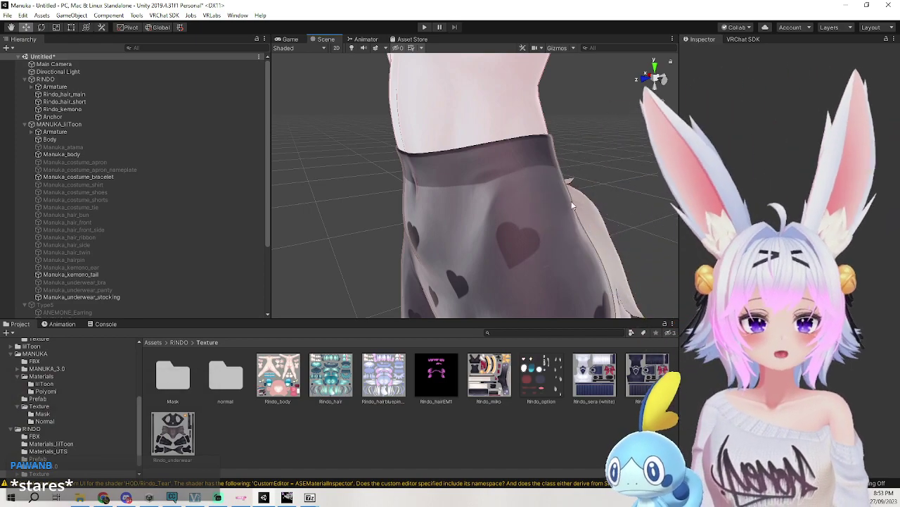
Try the first Stocking_option blend shape on Manuka_underwear_stocking and inspect the waist and hips.
{"action": "left_click", "coordinate": [528, 178]}
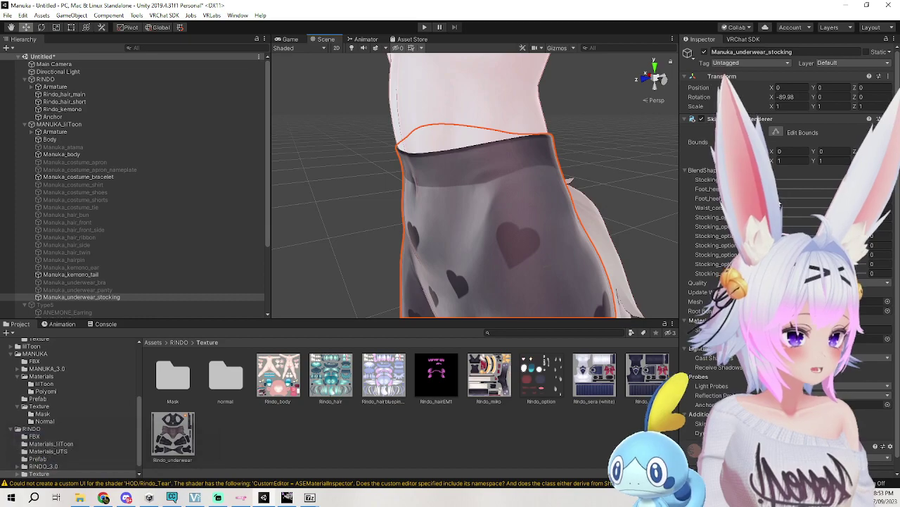
{"action": "left_click_drag", "start_coordinate": [779, 217], "coordinate": [845, 217]}
{"action": "right_click_drag", "start_coordinate": [603, 218], "coordinate": [532, 216]}
{"action": "middle_click_drag", "start_coordinate": [577, 228], "coordinate": [505, 154]}
{"action": "right_click_drag", "start_coordinate": [505, 158], "coordinate": [600, 199]}
{"action": "mouse_move", "coordinate": [569, 189]}
{"action": "middle_mouse_down"}
{"action": "mouse_move", "coordinate": [579, 187]}
{"action": "mouse_move", "coordinate": [566, 187]}
{"action": "middle_mouse_up"}
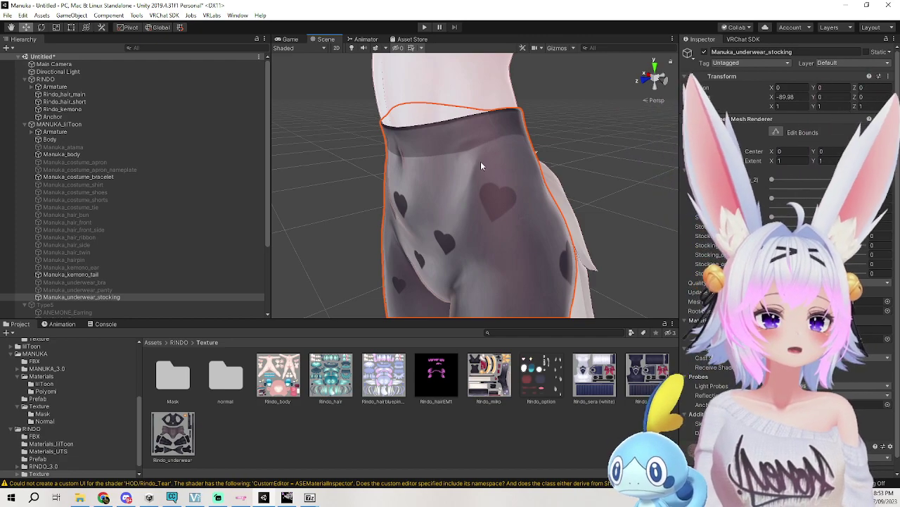
{"action": "left_click", "coordinate": [566, 139]}
{"action": "mouse_move", "coordinate": [565, 139]}
{"action": "middle_mouse_down"}
{"action": "mouse_move", "coordinate": [577, 133]}
{"action": "mouse_move", "coordinate": [571, 138]}
{"action": "middle_mouse_up"}
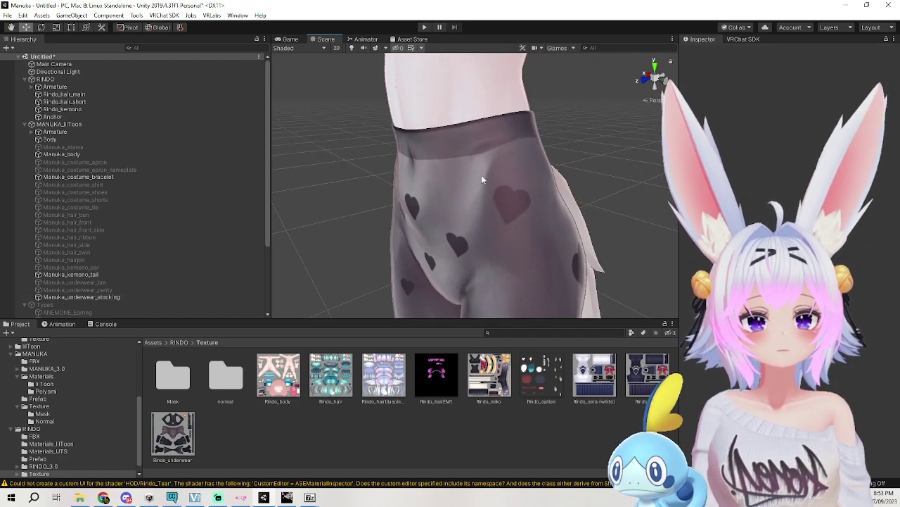
Reactivate the Type5 outfit and inspect ANEMONE_Top around the waist.
{"action": "left_click", "coordinate": [110, 304]}
{"action": "left_click", "coordinate": [705, 52]}
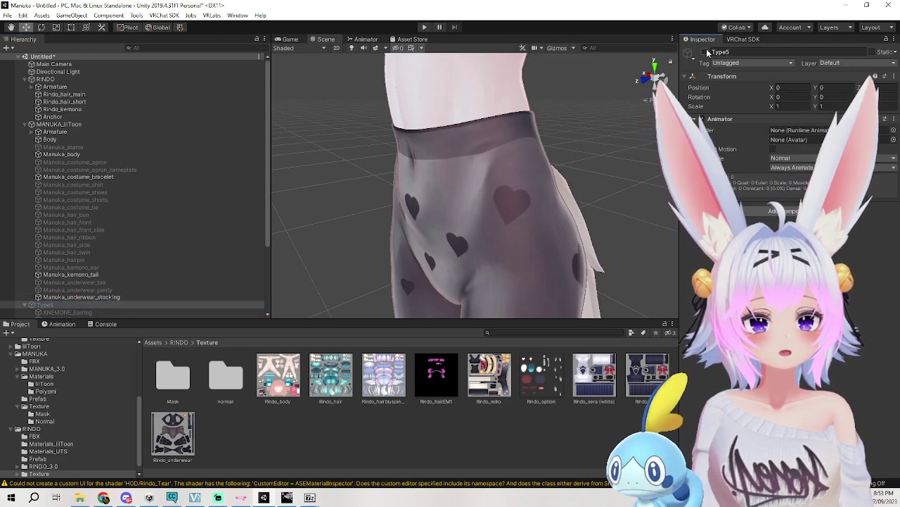
{"action": "middle_click_drag", "start_coordinate": [479, 118], "coordinate": [558, 190]}
{"action": "left_click", "coordinate": [517, 164]}
{"action": "right_click_drag", "start_coordinate": [559, 189], "coordinate": [612, 187]}
{"action": "middle_click_drag", "start_coordinate": [612, 187], "coordinate": [627, 176]}
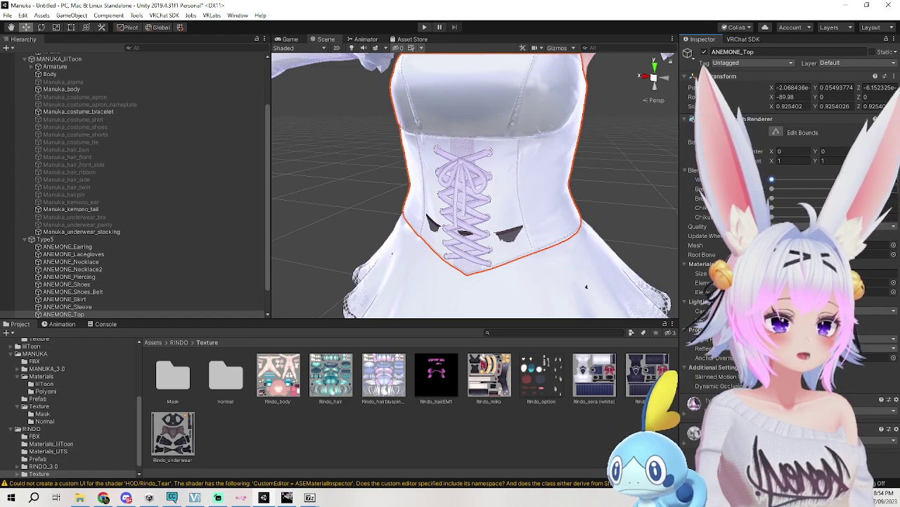
Toggle Manuka_underwear_stocking off and on to compare how it clips through the top and skirt, leaving it active.
{"action": "middle_click_drag", "start_coordinate": [626, 214], "coordinate": [591, 173]}
{"action": "left_click", "coordinate": [524, 211]}
{"action": "left_click", "coordinate": [548, 296]}
{"action": "left_click", "coordinate": [549, 296]}
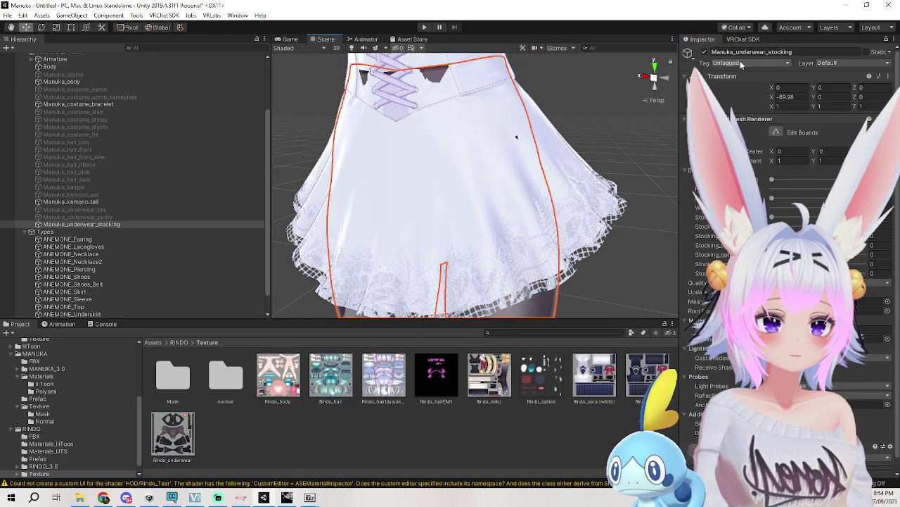
{"action": "left_click", "coordinate": [704, 52]}
{"action": "left_click", "coordinate": [706, 55]}
{"action": "left_click", "coordinate": [706, 54]}
{"action": "left_click", "coordinate": [706, 54]}
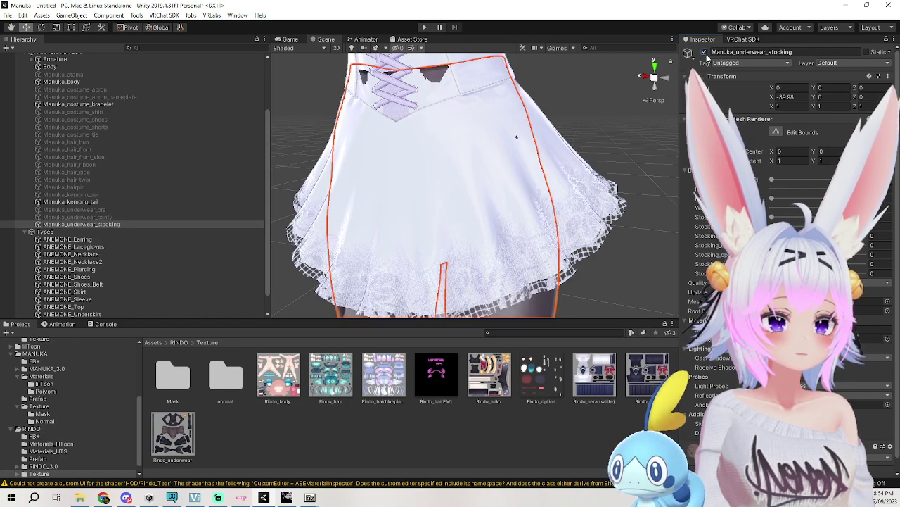
{"action": "left_click", "coordinate": [707, 54]}
{"action": "left_click", "coordinate": [706, 55]}
{"action": "left_click", "coordinate": [706, 54]}
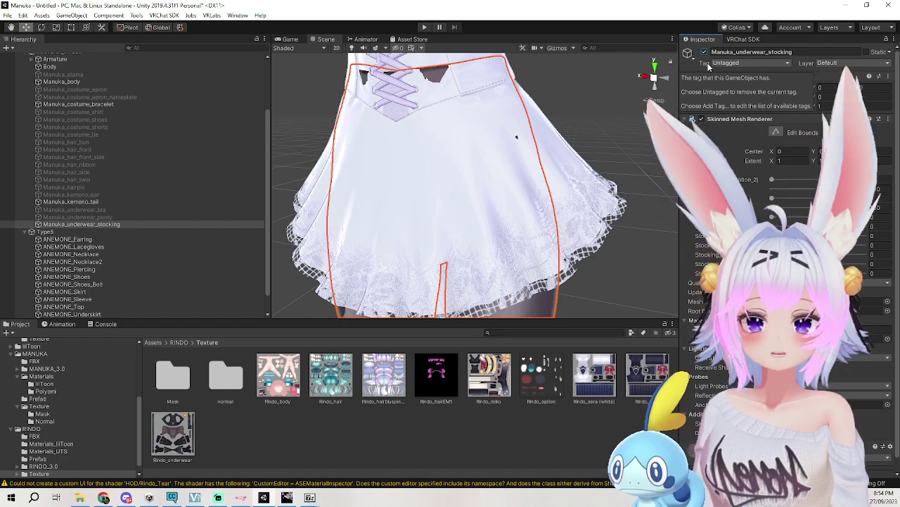
Search the project assets for "ane" and open the Manuka subfolder of the ANEMONE folder.
{"action": "left_click", "coordinate": [80, 232]}
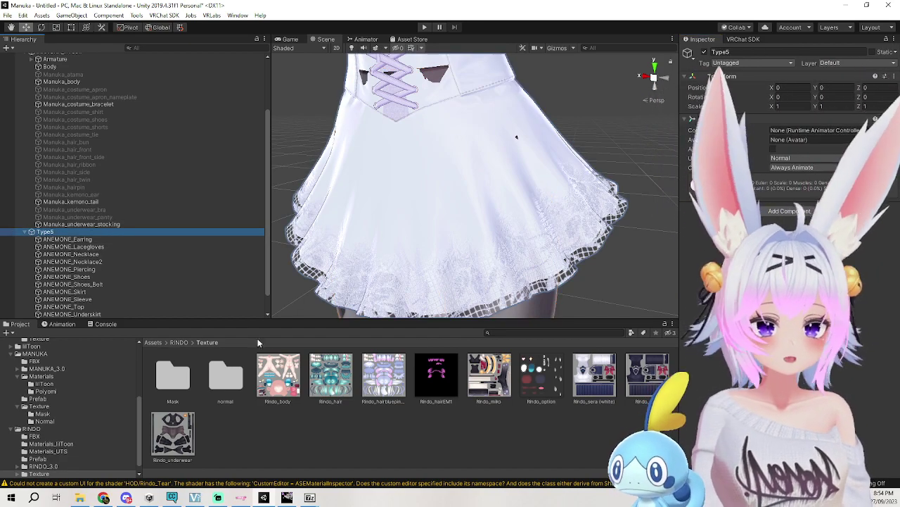
{"action": "left_click", "coordinate": [154, 343]}
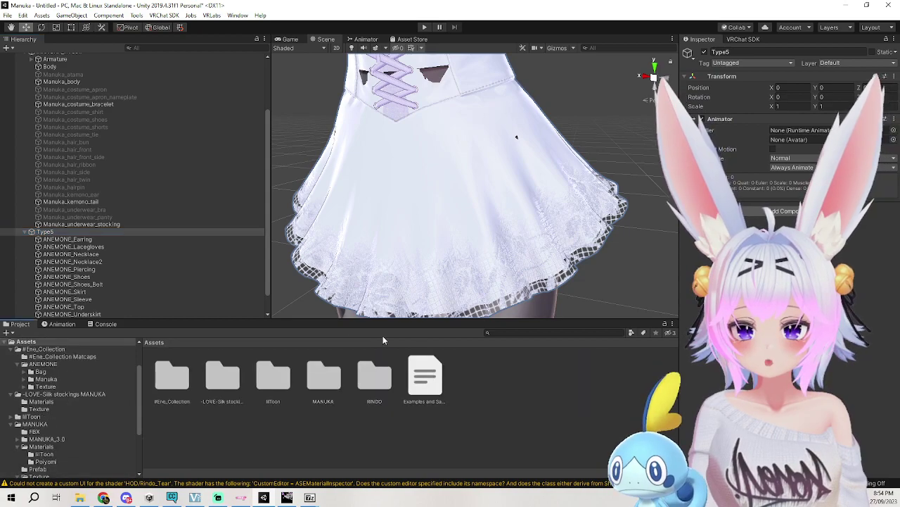
{"action": "left_click", "coordinate": [511, 333]}
{"action": "type", "text": "ane"}
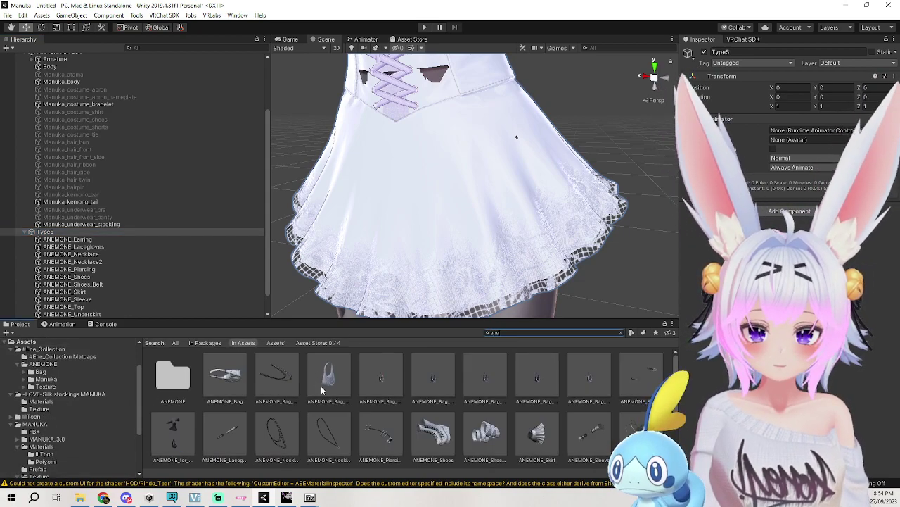
{"action": "double_click", "coordinate": [172, 377]}
{"action": "double_click", "coordinate": [236, 383]}
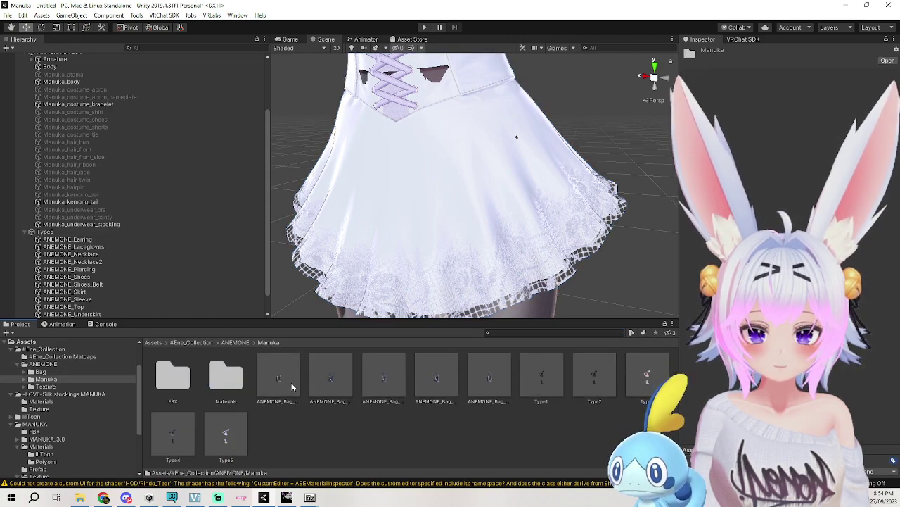
Add the Type4, Type3 and Type2 ANEMONE outfit prefabs to the root of the scene.
{"action": "left_click", "coordinate": [180, 433]}
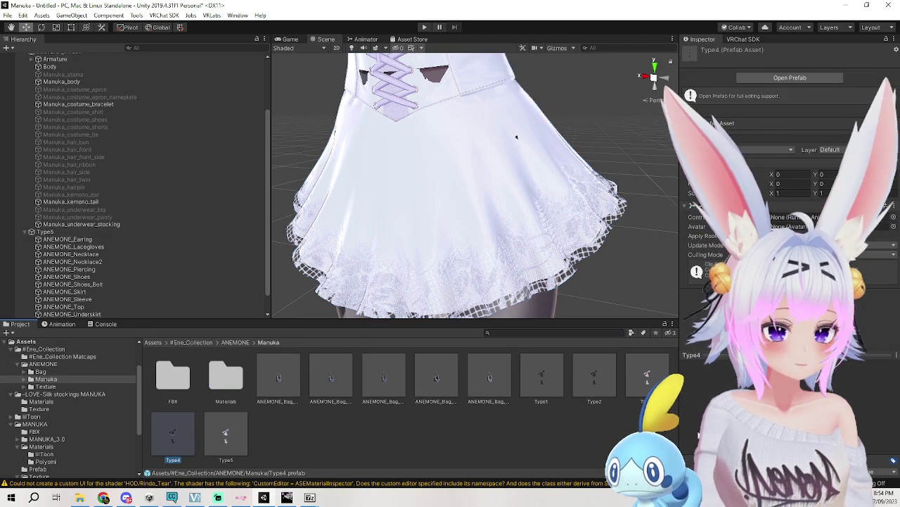
{"action": "left_click_drag", "start_coordinate": [172, 434], "coordinate": [55, 218]}
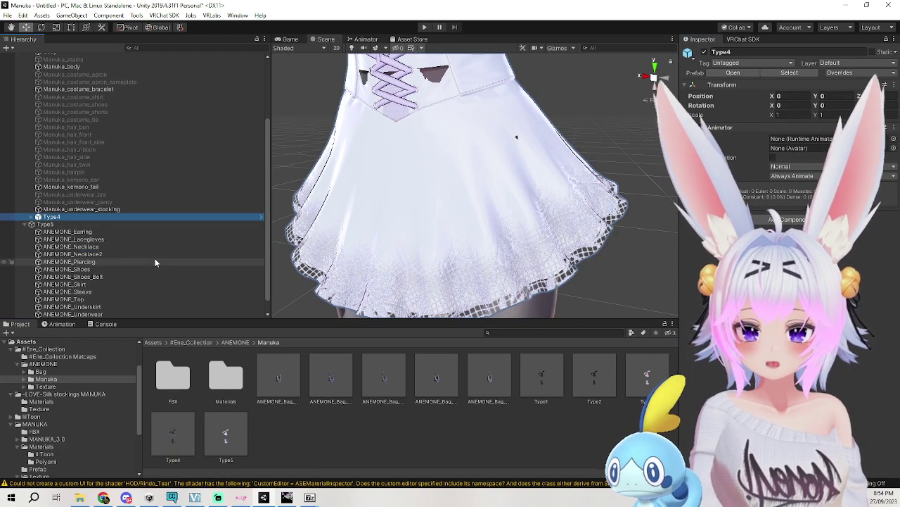
{"action": "scroll", "coordinate": [129, 263], "scroll_direction": "up", "scroll_amount": 5}
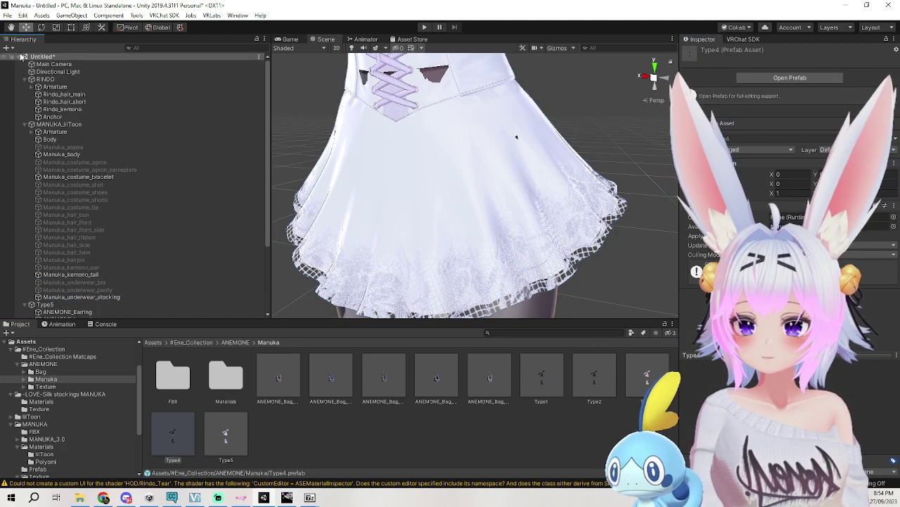
{"action": "left_click", "coordinate": [31, 124]}
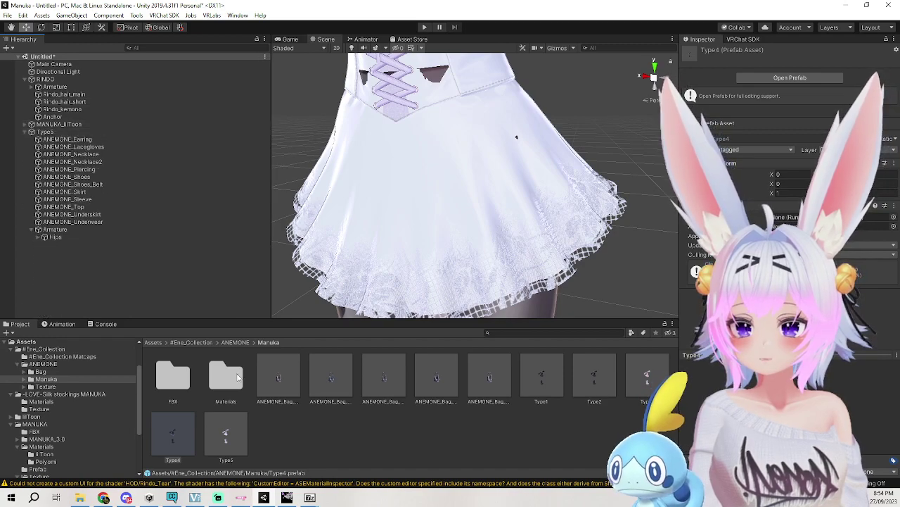
{"action": "left_click", "coordinate": [24, 131]}
{"action": "left_click_drag", "start_coordinate": [131, 248], "coordinate": [130, 245]}
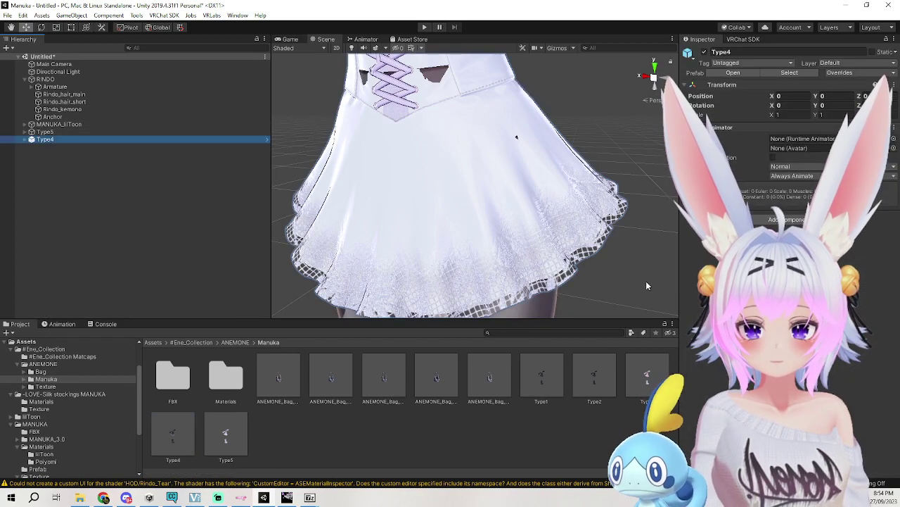
{"action": "left_click_drag", "start_coordinate": [646, 381], "coordinate": [174, 230]}
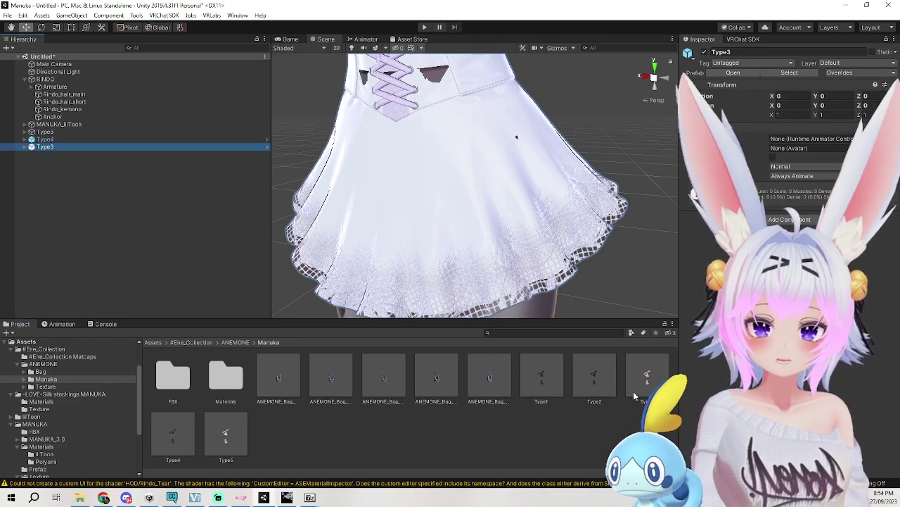
{"action": "left_click_drag", "start_coordinate": [597, 378], "coordinate": [78, 142]}
Deactivate the Type4, Type3 and Type2 outfits as well as Type5.
{"action": "left_click", "coordinate": [57, 140]}
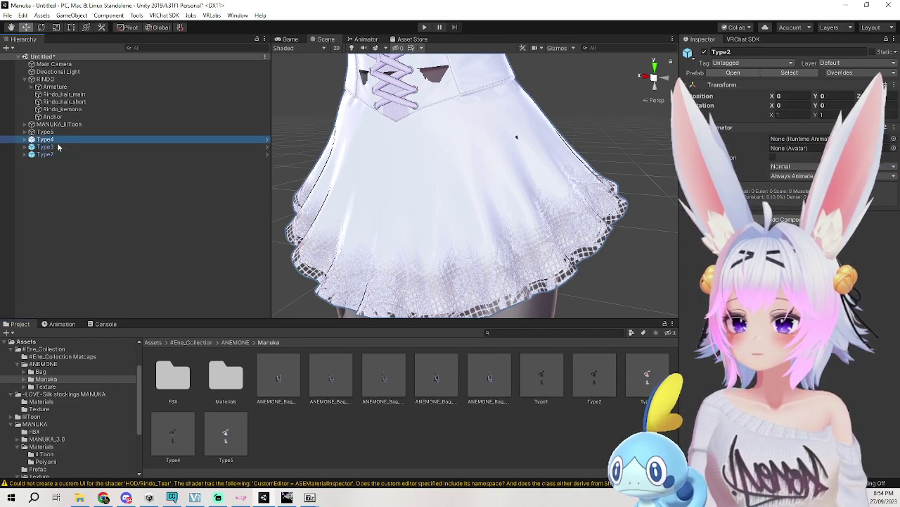
{"action": "left_click", "coordinate": [58, 154], "text": "shift"}
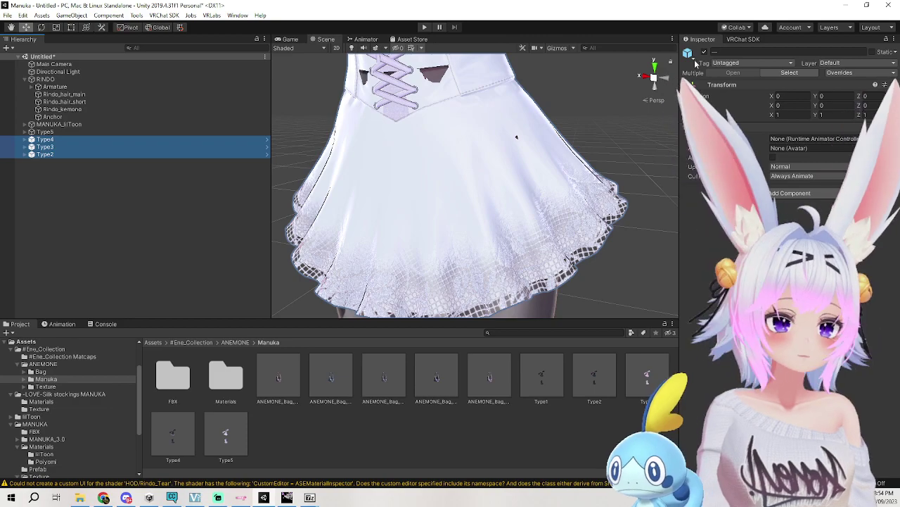
{"action": "left_click", "coordinate": [700, 55]}
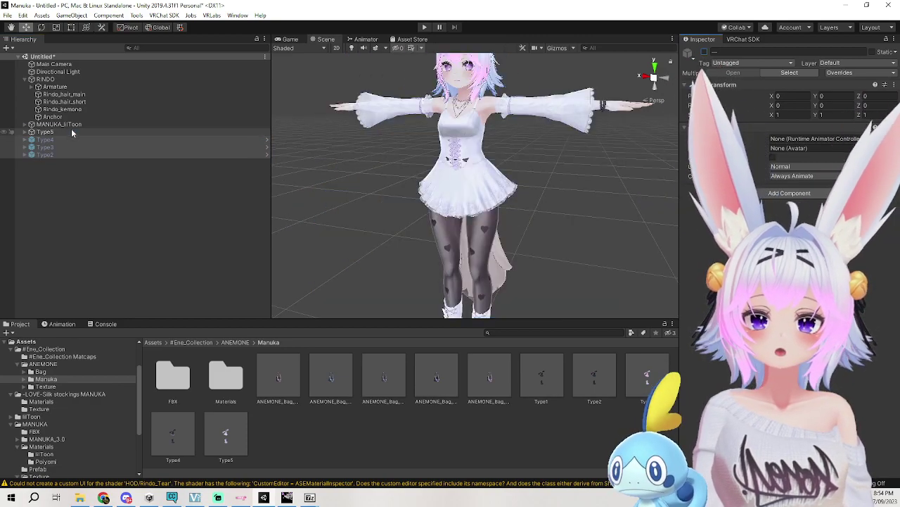
{"action": "left_click", "coordinate": [72, 131]}
{"action": "left_click", "coordinate": [66, 141], "text": "shift"}
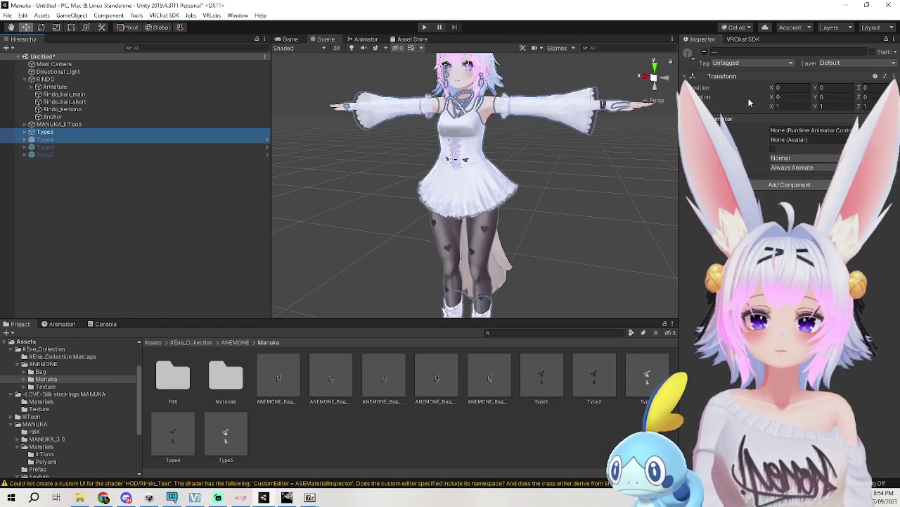
{"action": "left_click", "coordinate": [705, 52]}
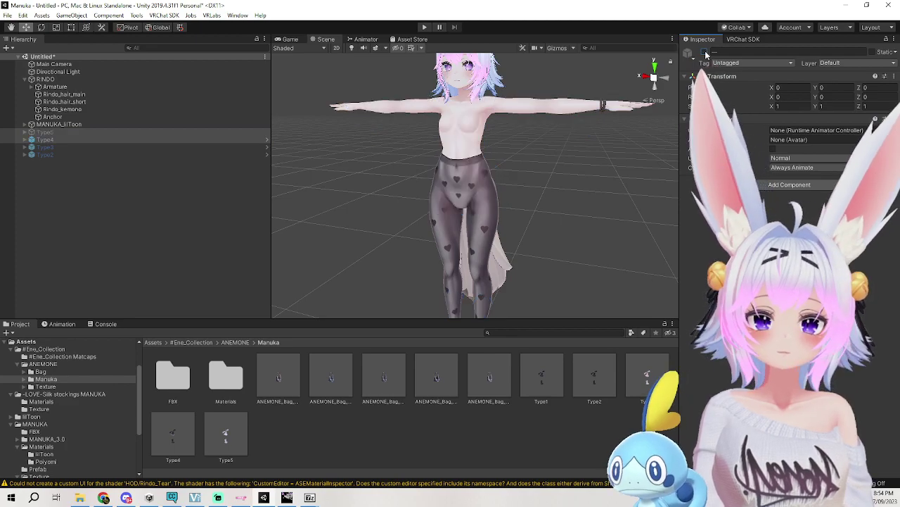
Activate the Type4 outfit and inspect its corset waist and skirt from several angles.
{"action": "left_click", "coordinate": [72, 140]}
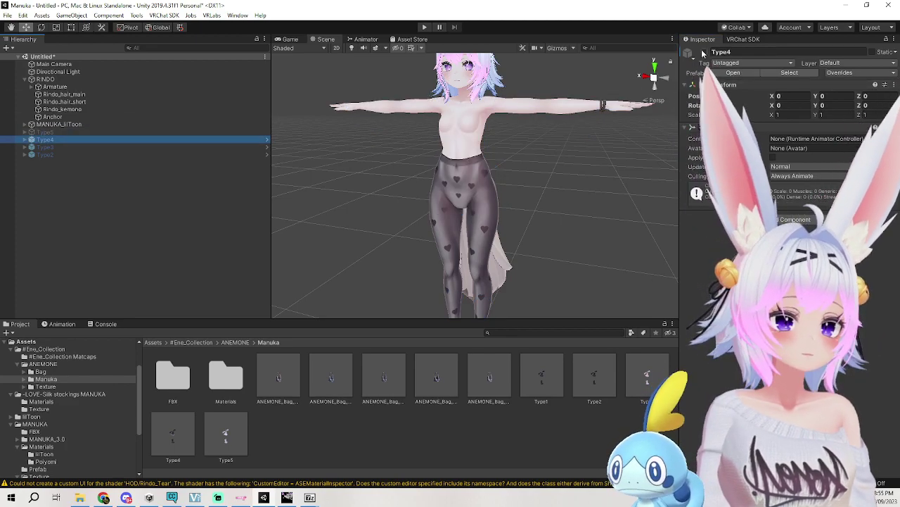
{"action": "left_click", "coordinate": [704, 52]}
{"action": "left_click", "coordinate": [592, 177]}
{"action": "middle_click_drag", "start_coordinate": [591, 177], "coordinate": [589, 175]}
{"action": "left_click_drag", "start_coordinate": [590, 175], "coordinate": [494, 150], "text": "alt"}
{"action": "mouse_move", "coordinate": [494, 151]}
{"action": "middle_mouse_down"}
{"action": "mouse_move", "coordinate": [488, 130]}
{"action": "mouse_move", "coordinate": [513, 125]}
{"action": "mouse_move", "coordinate": [494, 61]}
{"action": "mouse_move", "coordinate": [486, 149]}
{"action": "middle_mouse_up"}
{"action": "left_click_drag", "start_coordinate": [485, 148], "coordinate": [619, 138], "text": "alt"}
{"action": "middle_click_drag", "start_coordinate": [619, 138], "coordinate": [668, 146]}
{"action": "left_click_drag", "start_coordinate": [668, 146], "coordinate": [468, 163], "text": "alt"}
{"action": "scroll", "coordinate": [572, 155], "scroll_direction": "up", "scroll_amount": 4}
{"action": "scroll", "coordinate": [526, 138], "scroll_direction": "down", "scroll_amount": 8}
{"action": "middle_click_drag", "start_coordinate": [526, 138], "coordinate": [533, 150]}
{"action": "scroll", "coordinate": [529, 167], "scroll_direction": "down", "scroll_amount": 1}
{"action": "scroll", "coordinate": [521, 183], "scroll_direction": "up", "scroll_amount": 8}
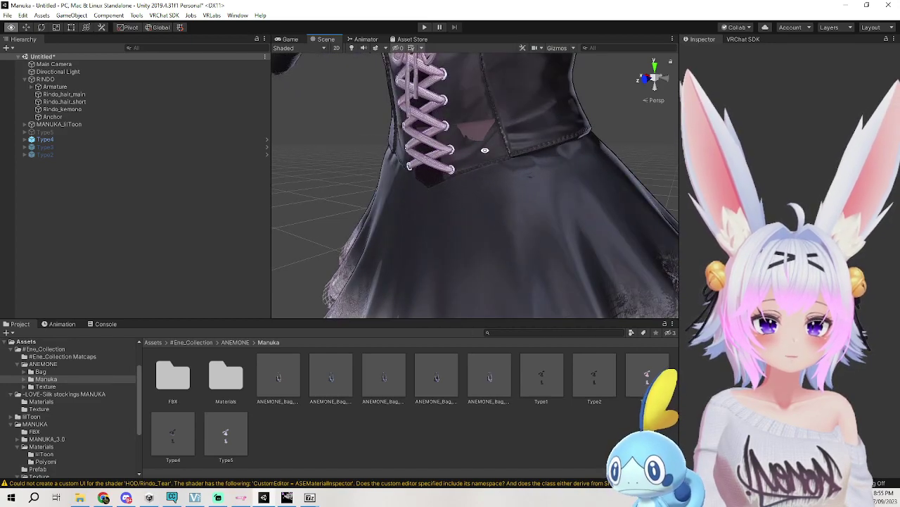
{"action": "scroll", "coordinate": [485, 149], "scroll_direction": "down", "scroll_amount": 8}
{"action": "mouse_move", "coordinate": [543, 181]}
{"action": "middle_mouse_down"}
{"action": "mouse_move", "coordinate": [541, 134]}
{"action": "mouse_move", "coordinate": [550, 174]}
{"action": "middle_mouse_up"}
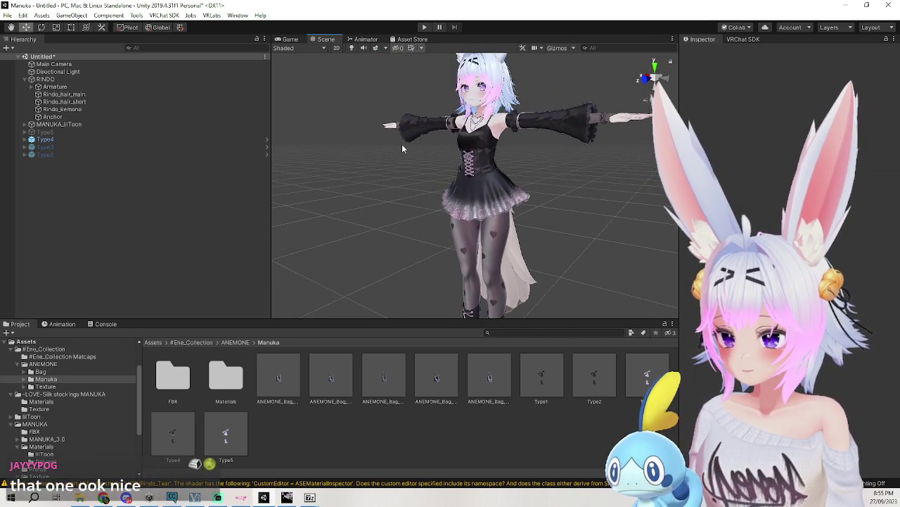
Switch the active outfit from Type4 to Type3 to preview it on the avatar.
{"action": "left_click", "coordinate": [77, 141]}
{"action": "left_click", "coordinate": [704, 52]}
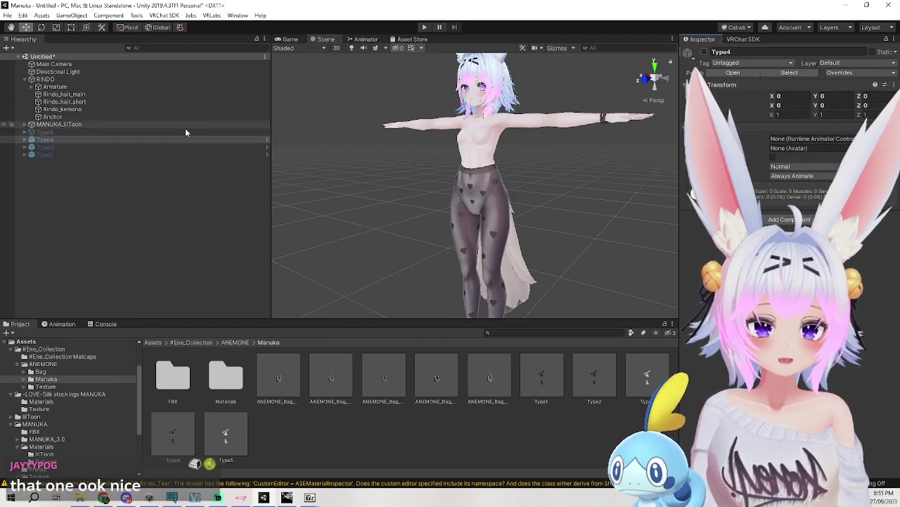
{"action": "left_click", "coordinate": [85, 147]}
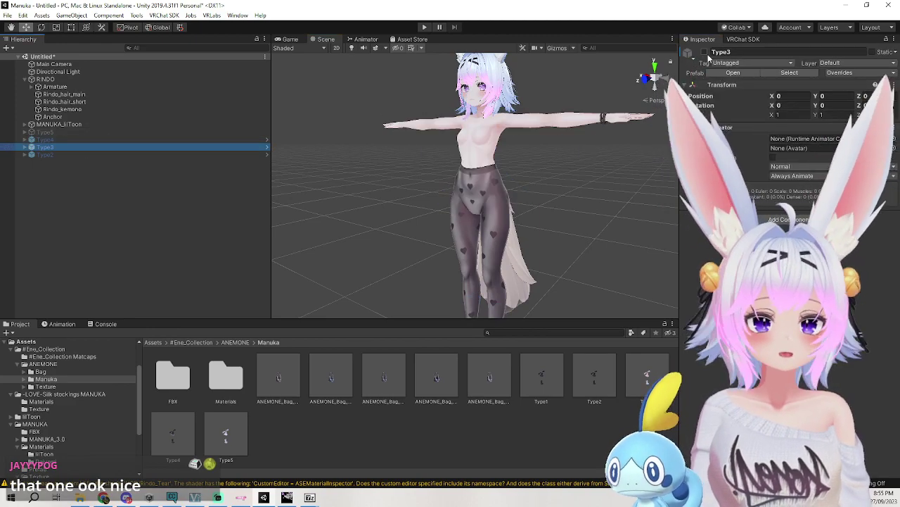
{"action": "left_click", "coordinate": [705, 52]}
{"action": "left_click", "coordinate": [616, 186]}
{"action": "mouse_move", "coordinate": [613, 191]}
{"action": "middle_mouse_down"}
{"action": "mouse_move", "coordinate": [631, 174]}
{"action": "mouse_move", "coordinate": [609, 169]}
{"action": "mouse_move", "coordinate": [597, 183]}
{"action": "mouse_move", "coordinate": [613, 162]}
{"action": "mouse_move", "coordinate": [597, 196]}
{"action": "middle_mouse_up"}
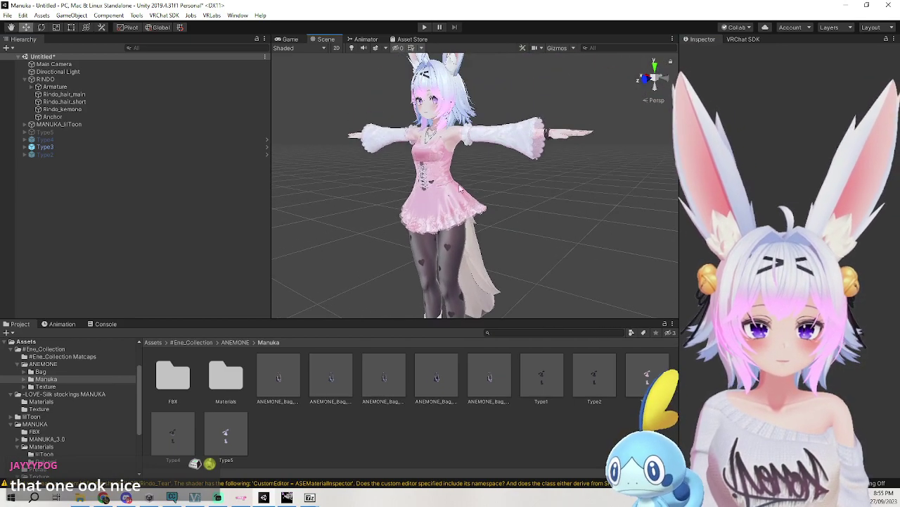
Switch the active outfit from Type3 to Type2 and examine it close up and at full length.
{"action": "left_click", "coordinate": [62, 147]}
{"action": "left_click", "coordinate": [705, 52]}
{"action": "left_click", "coordinate": [33, 155]}
{"action": "left_click", "coordinate": [705, 52]}
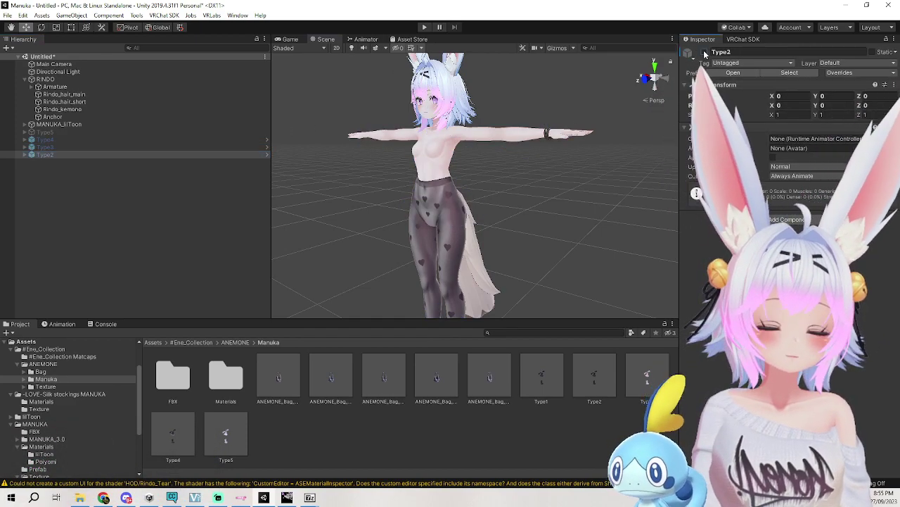
{"action": "left_click", "coordinate": [514, 210]}
{"action": "middle_click_drag", "start_coordinate": [436, 228], "coordinate": [535, 191]}
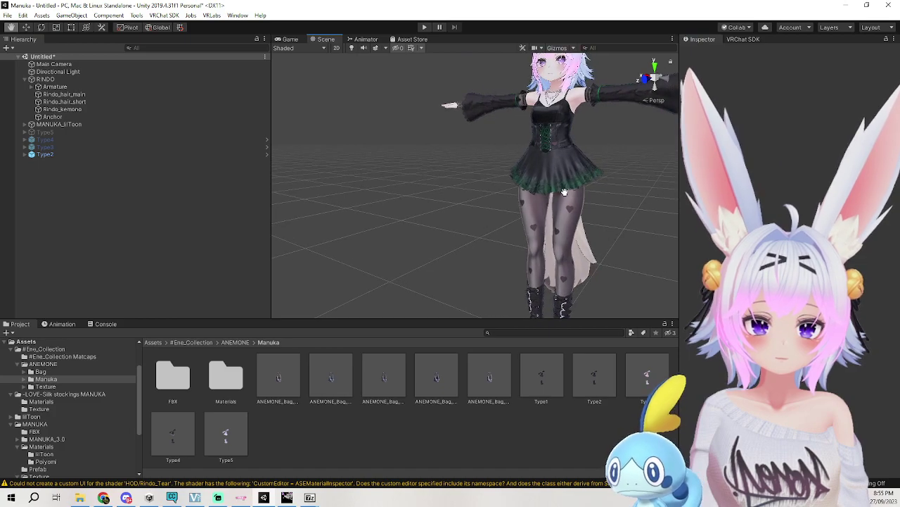
{"action": "scroll", "coordinate": [528, 196], "scroll_direction": "up", "scroll_amount": 5}
{"action": "scroll", "coordinate": [526, 193], "scroll_direction": "down", "scroll_amount": 5}
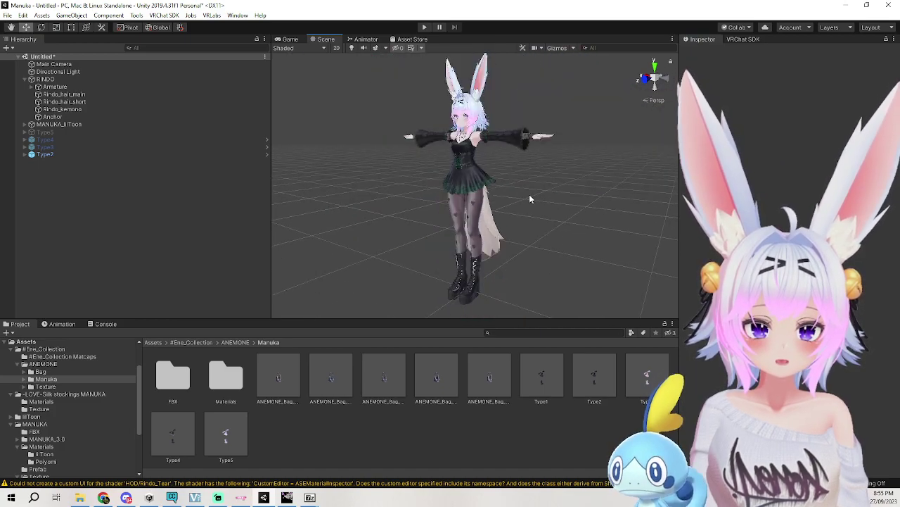
{"action": "scroll", "coordinate": [527, 201], "scroll_direction": "up", "scroll_amount": 5}
{"action": "scroll", "coordinate": [527, 209], "scroll_direction": "down", "scroll_amount": 5}
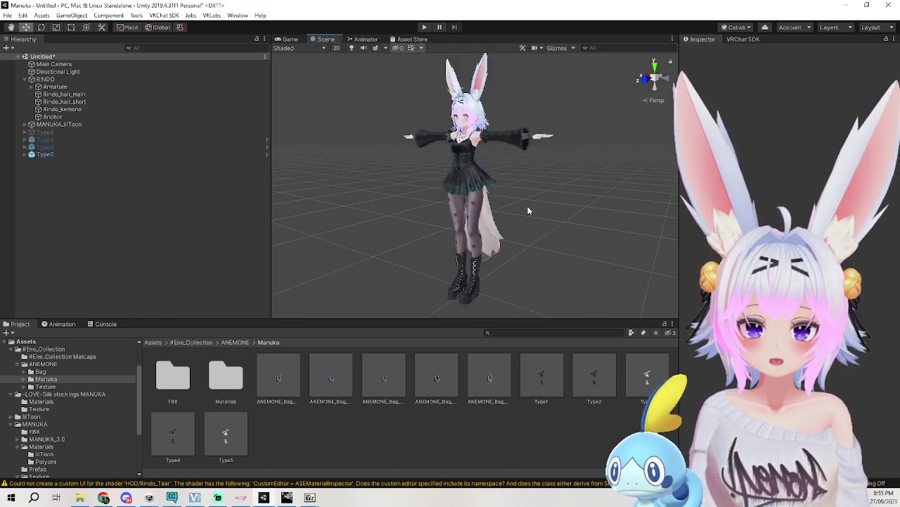
Delete the Type2, Type3 and Type5 outfits from the scene, keeping only Type4.
{"action": "left_click", "coordinate": [50, 154]}
{"action": "key", "text": "Delete"}
{"action": "left_click", "coordinate": [57, 147]}
{"action": "key", "text": "Delete"}
{"action": "left_click", "coordinate": [61, 139]}
{"action": "left_click", "coordinate": [67, 132]}
{"action": "key", "text": "Delete"}
Reactivate the Type4 outfit on the avatar.
{"action": "left_click", "coordinate": [62, 132]}
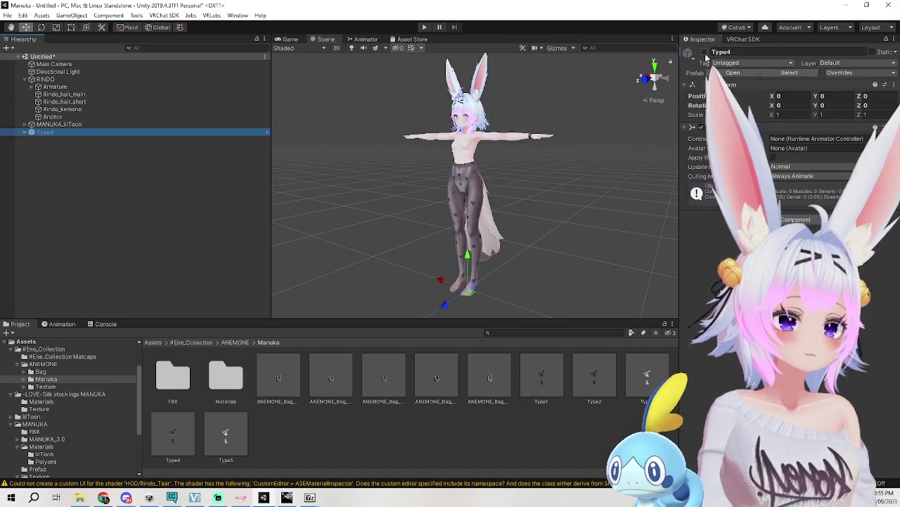
{"action": "left_click", "coordinate": [704, 52]}
{"action": "left_click", "coordinate": [583, 185]}
{"action": "scroll", "coordinate": [583, 188], "scroll_direction": "up", "scroll_amount": 4}
{"action": "mouse_move", "coordinate": [583, 188]}
{"action": "middle_mouse_down"}
{"action": "mouse_move", "coordinate": [599, 129]}
{"action": "mouse_move", "coordinate": [581, 189]}
{"action": "middle_mouse_up"}
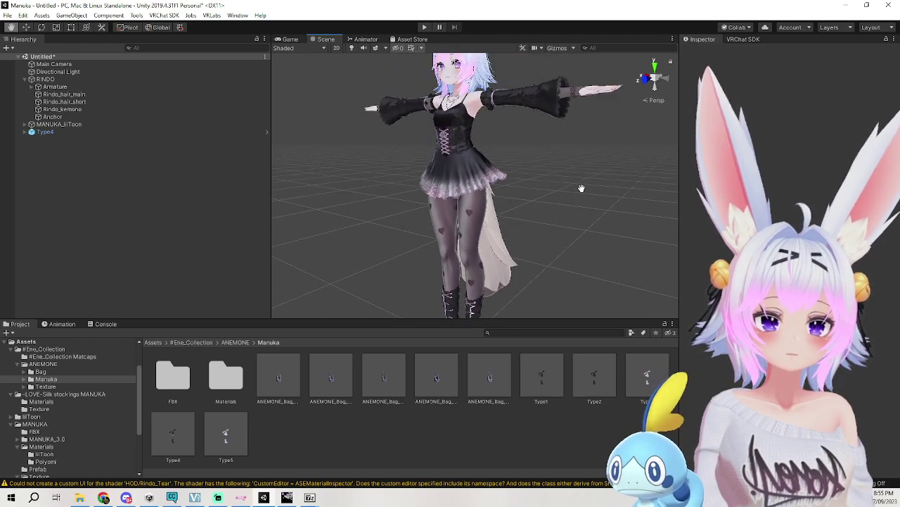
Locate and select the main color texture of Manuka_underwear_stocking in the project, and inspect the stockings and skirt on the avatar.
{"action": "left_click", "coordinate": [484, 224]}
{"action": "left_click", "coordinate": [484, 223]}
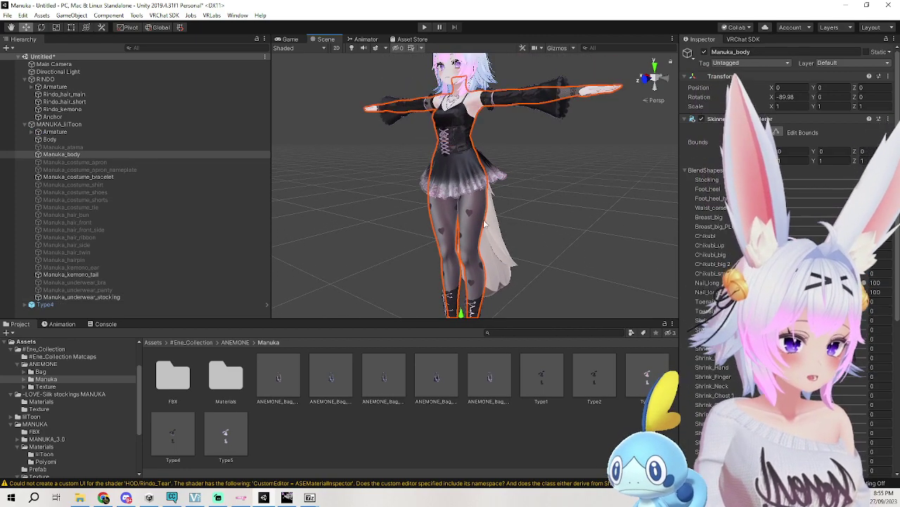
{"action": "left_click", "coordinate": [482, 230]}
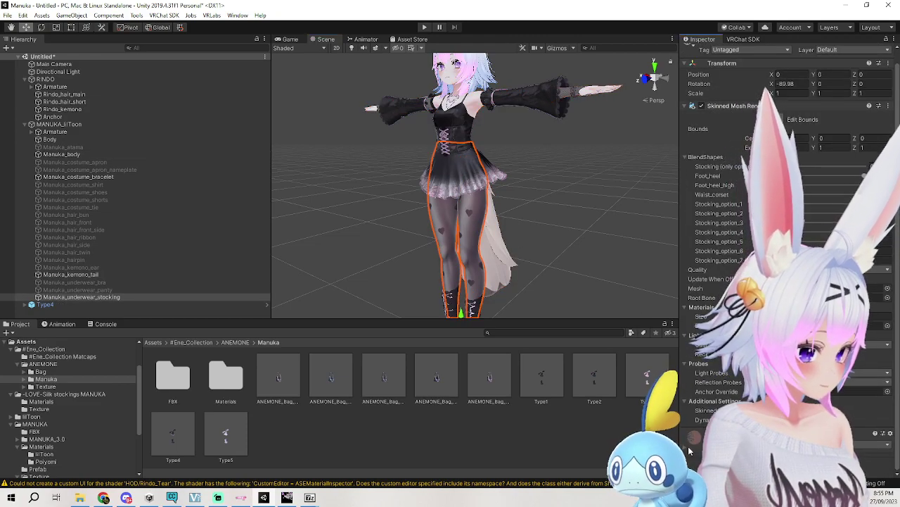
{"action": "scroll", "coordinate": [688, 451], "scroll_direction": "down", "scroll_amount": 10}
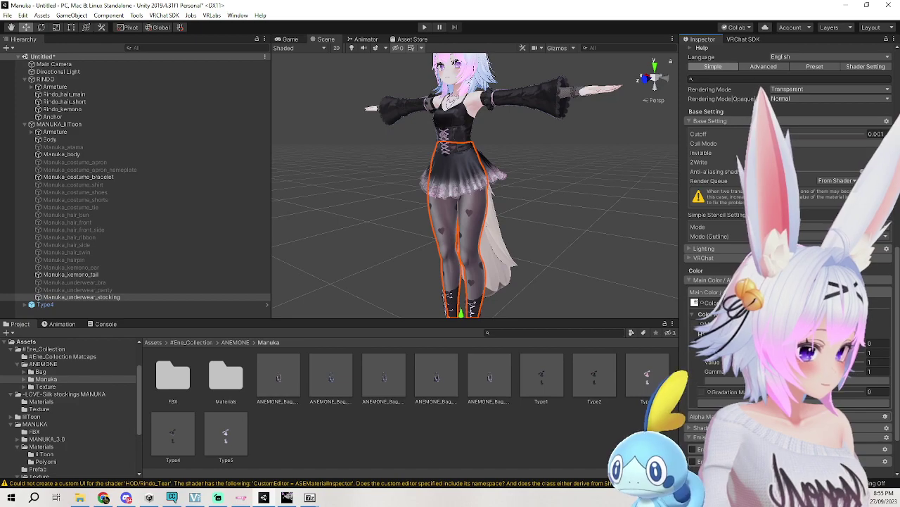
{"action": "left_click", "coordinate": [696, 304]}
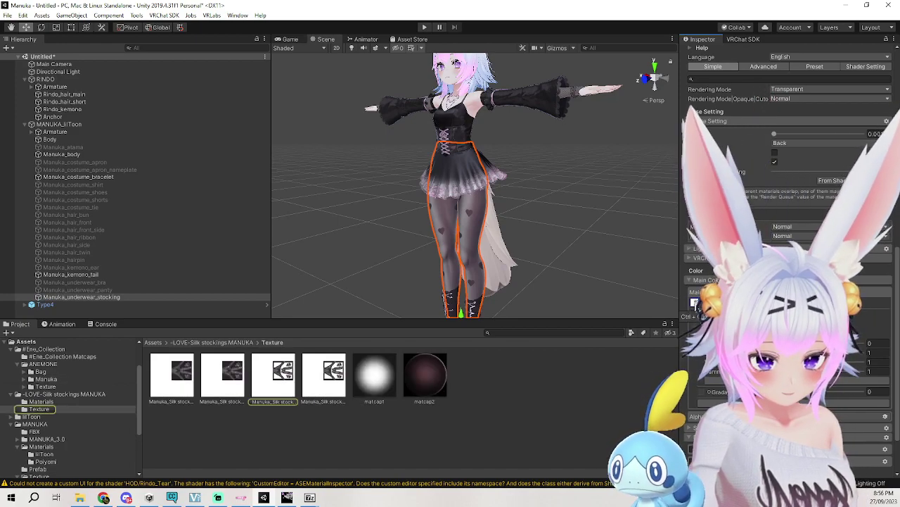
{"action": "left_click", "coordinate": [283, 380]}
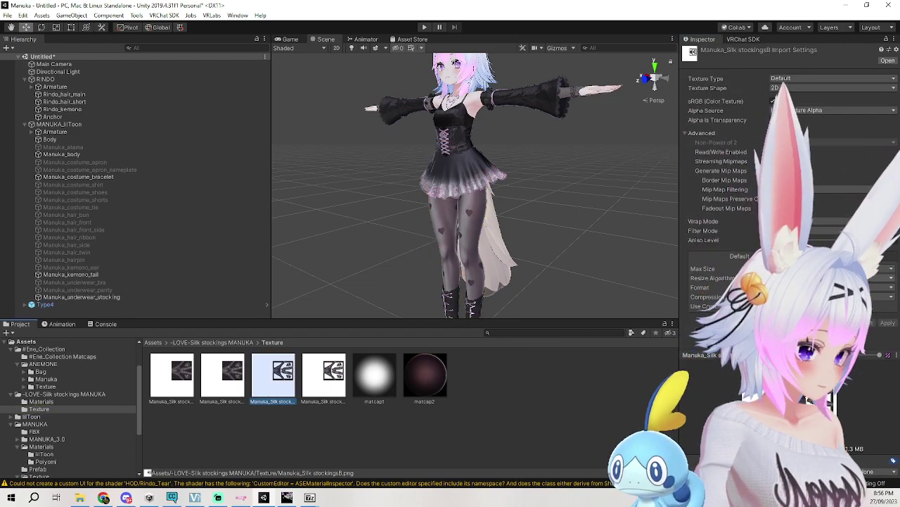
{"action": "scroll", "coordinate": [532, 247], "scroll_direction": "up", "scroll_amount": 5}
{"action": "scroll", "coordinate": [534, 246], "scroll_direction": "down", "scroll_amount": 2}
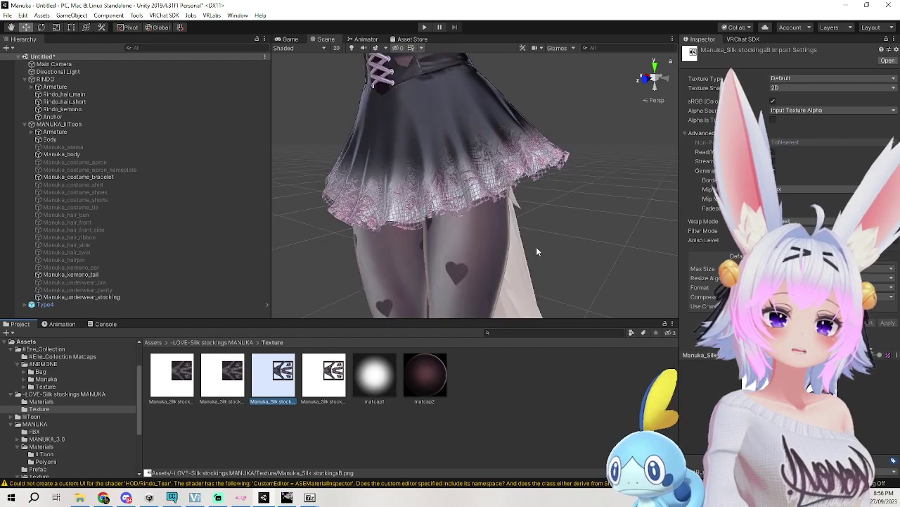
{"action": "middle_click_drag", "start_coordinate": [535, 247], "coordinate": [559, 254]}
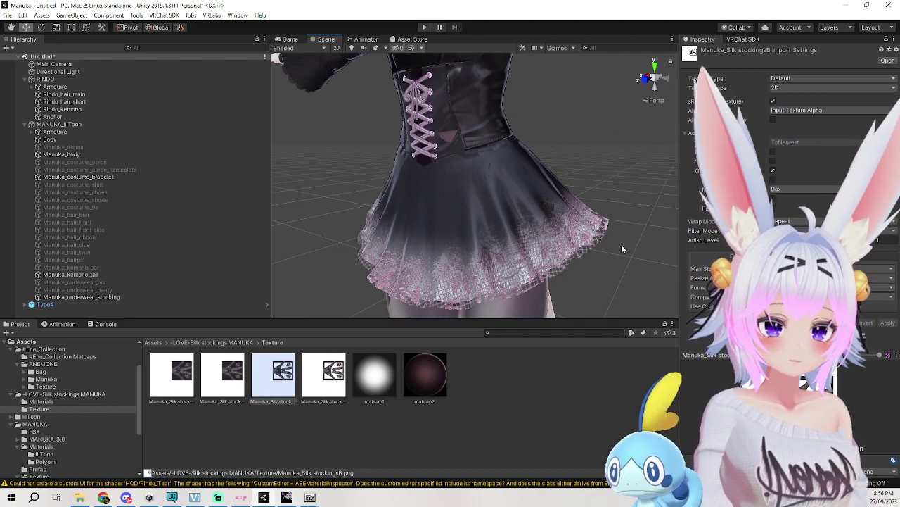
{"action": "middle_click_drag", "start_coordinate": [567, 293], "coordinate": [558, 264]}
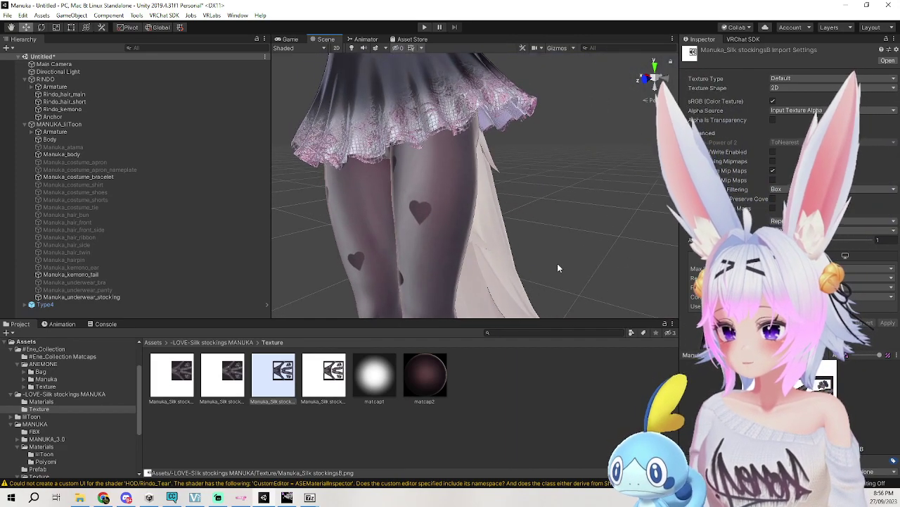
Examine the heart-patterned stockings, skirt and full Type4 outfit on the avatar from several angles and distances.
{"action": "right_click_drag", "start_coordinate": [557, 126], "coordinate": [471, 143]}
{"action": "middle_click_drag", "start_coordinate": [471, 143], "coordinate": [530, 117]}
{"action": "left_click_drag", "start_coordinate": [531, 117], "coordinate": [631, 134], "text": "alt"}
{"action": "scroll", "coordinate": [631, 133], "scroll_direction": "down", "scroll_amount": 4}
{"action": "middle_click_drag", "start_coordinate": [631, 134], "coordinate": [501, 138]}
{"action": "middle_click_drag", "start_coordinate": [519, 176], "coordinate": [522, 100]}
{"action": "left_click_drag", "start_coordinate": [522, 100], "coordinate": [618, 104], "text": "alt"}
{"action": "middle_click_drag", "start_coordinate": [618, 104], "coordinate": [471, 104]}
{"action": "left_click_drag", "start_coordinate": [471, 104], "coordinate": [522, 98], "text": "alt"}
{"action": "middle_click_drag", "start_coordinate": [522, 99], "coordinate": [612, 188]}
{"action": "left_click_drag", "start_coordinate": [612, 184], "coordinate": [593, 186], "text": "alt"}
{"action": "mouse_move", "coordinate": [593, 186]}
{"action": "middle_mouse_down"}
{"action": "mouse_move", "coordinate": [602, 198]}
{"action": "mouse_move", "coordinate": [592, 202]}
{"action": "middle_mouse_up"}
{"action": "left_click", "coordinate": [592, 202]}
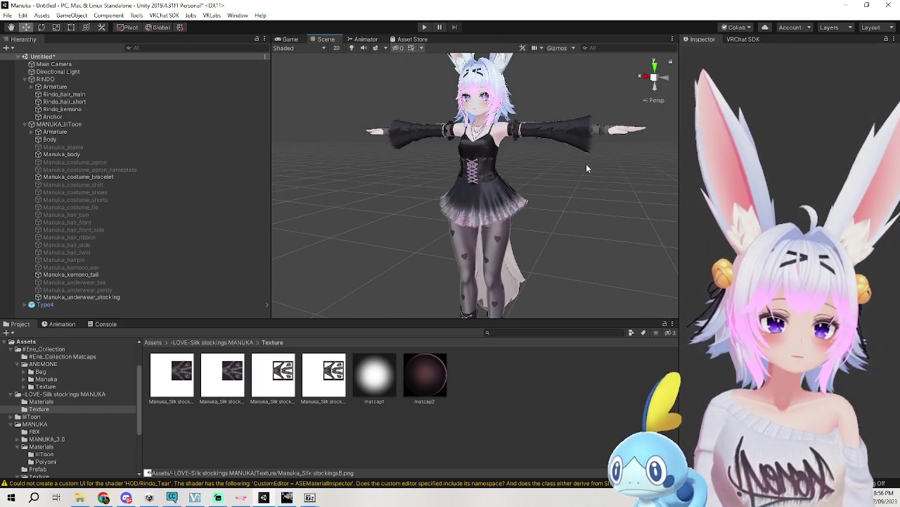
Select Manuka_underwear_stocking on the avatar and inspect how far it extends beneath the skirt and boots.
{"action": "mouse_move", "coordinate": [576, 159]}
{"action": "middle_mouse_down"}
{"action": "mouse_move", "coordinate": [567, 163]}
{"action": "mouse_move", "coordinate": [560, 152]}
{"action": "middle_mouse_up"}
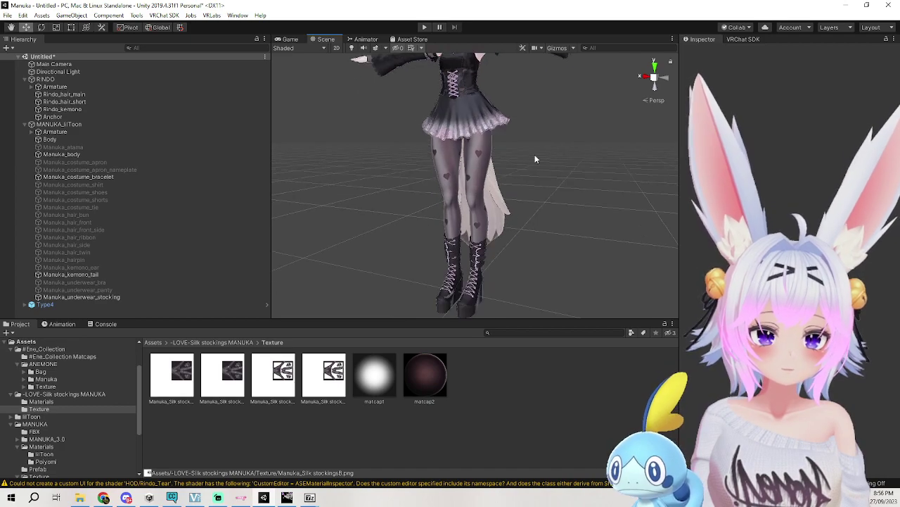
{"action": "left_click", "coordinate": [487, 161]}
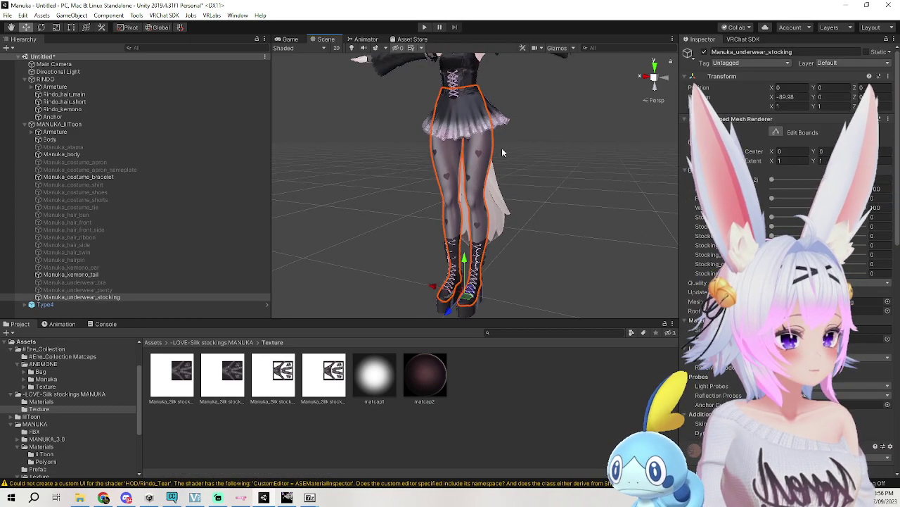
{"action": "scroll", "coordinate": [501, 147], "scroll_direction": "down", "scroll_amount": 3}
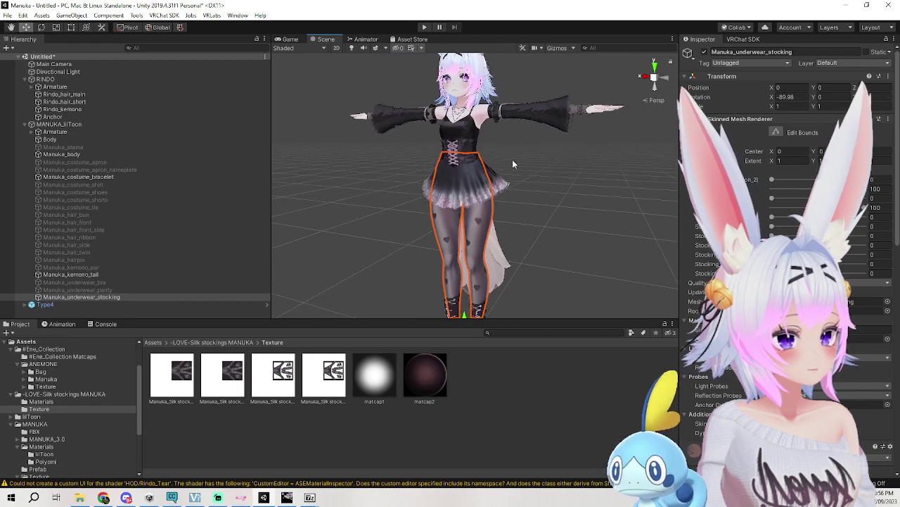
{"action": "scroll", "coordinate": [513, 160], "scroll_direction": "up", "scroll_amount": 6}
{"action": "scroll", "coordinate": [514, 155], "scroll_direction": "down", "scroll_amount": 5}
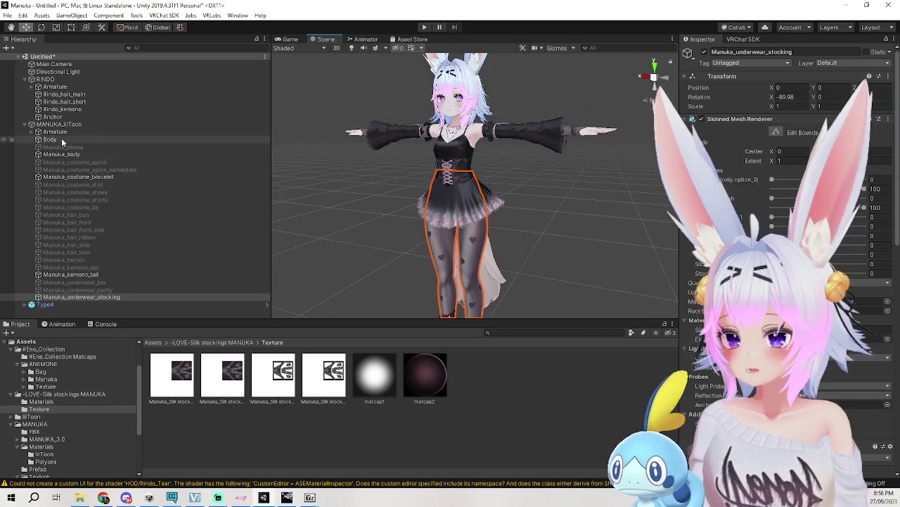
Expand the Type4 outfit's armature down to the bones under Hips and select ANEMONE_Skirt 1.
{"action": "left_click", "coordinate": [26, 304]}
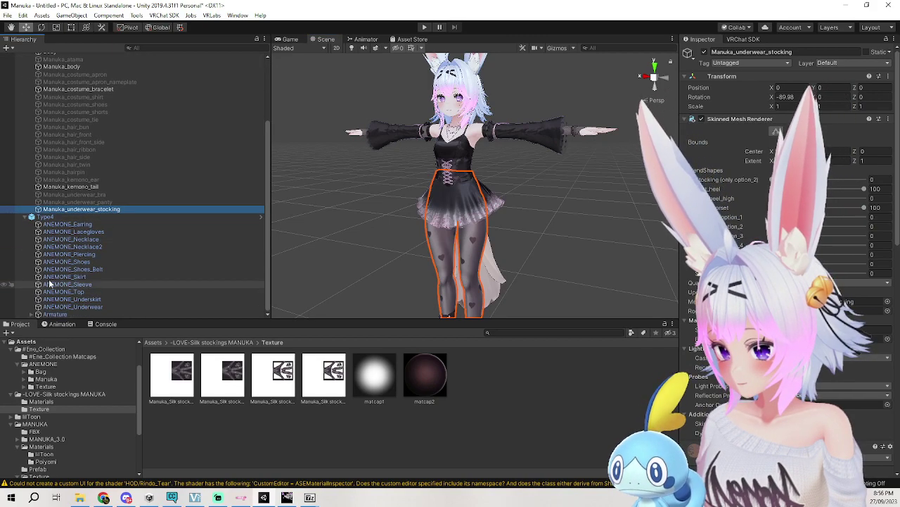
{"action": "left_click", "coordinate": [30, 313]}
{"action": "left_click", "coordinate": [38, 314]}
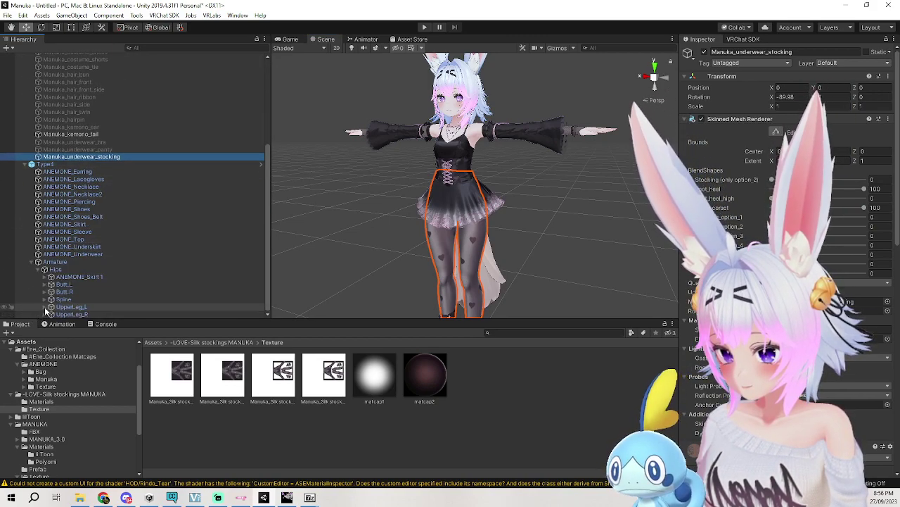
{"action": "left_click", "coordinate": [61, 270]}
{"action": "left_click", "coordinate": [66, 277]}
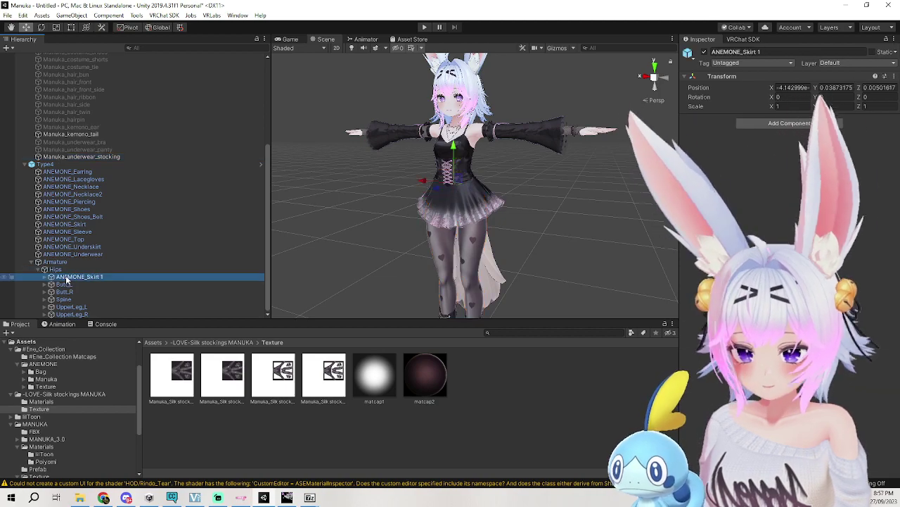
Try an X scale of 1.1 on the Type4 armature's Hips bone and restore it to 1.
{"action": "left_click", "coordinate": [55, 270]}
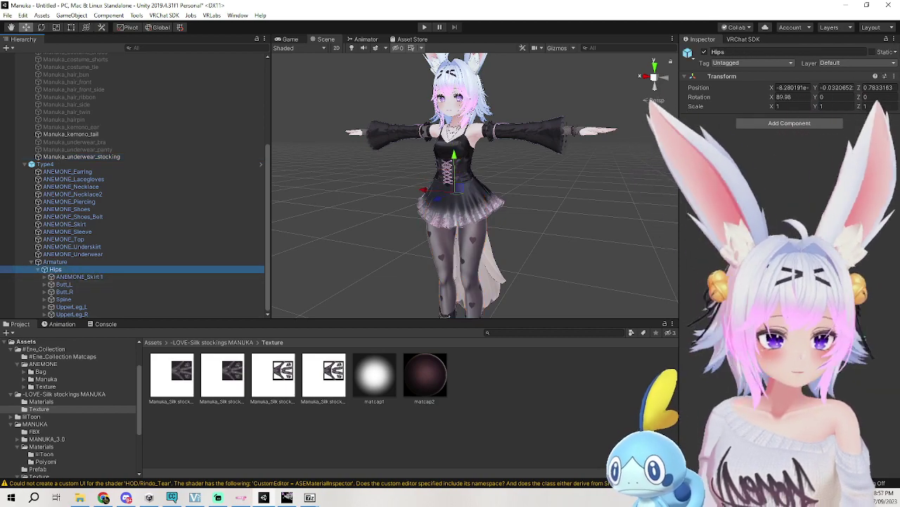
{"action": "left_click", "coordinate": [788, 106]}
{"action": "type", "text": "1.1"}
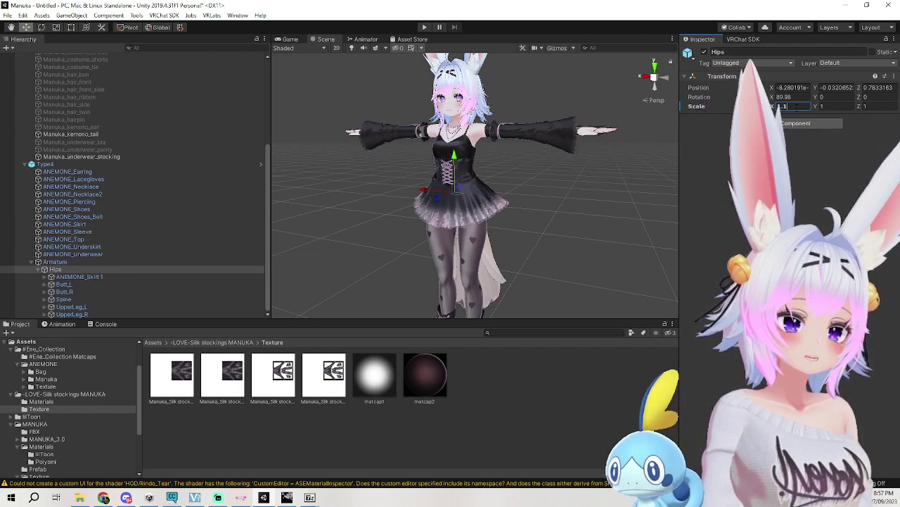
{"action": "key", "text": "BackSpace"}
{"action": "key", "text": "BackSpace"}
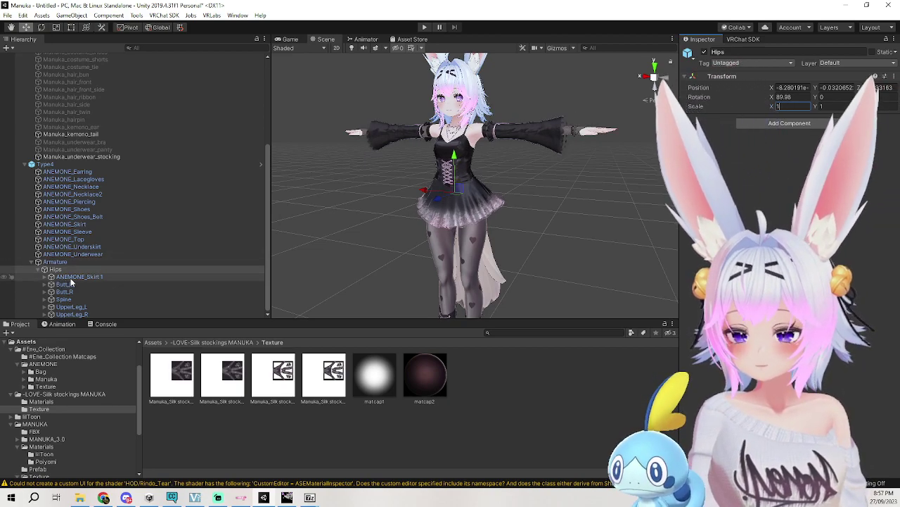
Try an X scale of 2 on the ANEMONE_Skirt 1 bone, check the skirt close up, and restore the scale to 1.
{"action": "left_click", "coordinate": [70, 279]}
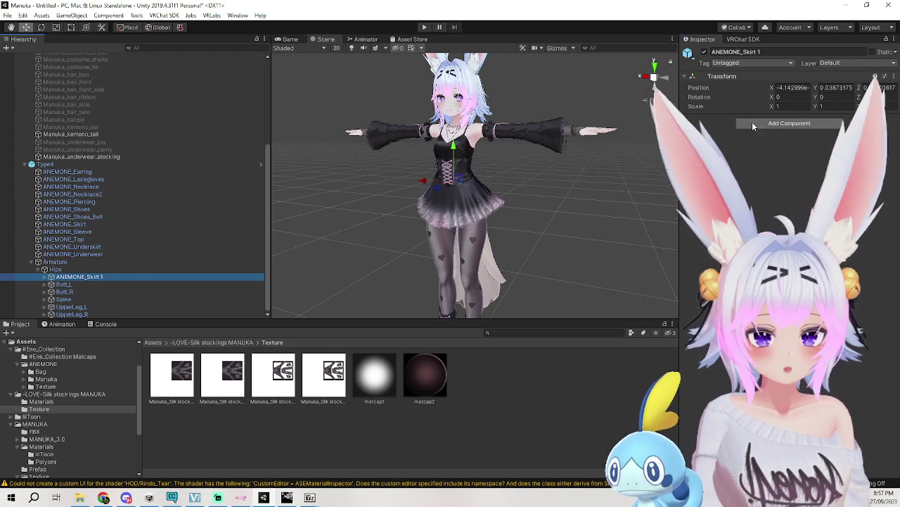
{"action": "left_click", "coordinate": [788, 105]}
{"action": "type", "text": "2"}
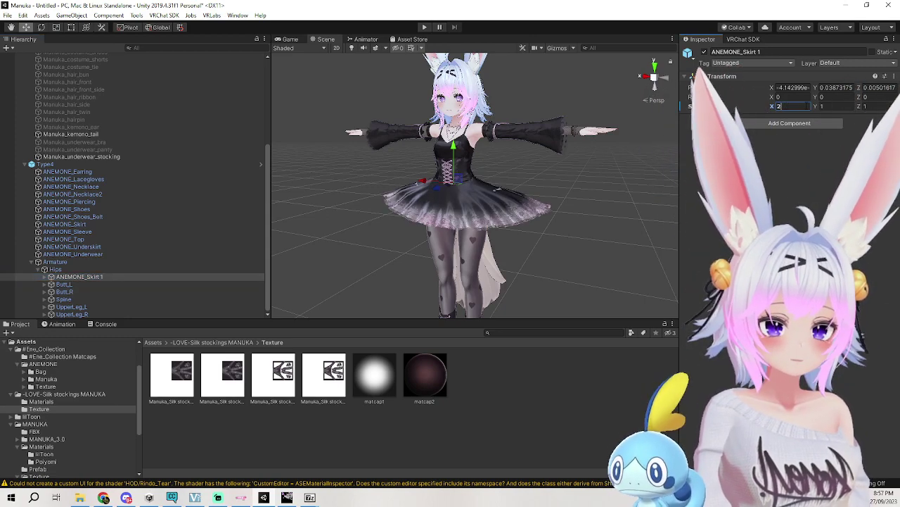
{"action": "scroll", "coordinate": [598, 178], "scroll_direction": "down", "scroll_amount": 5}
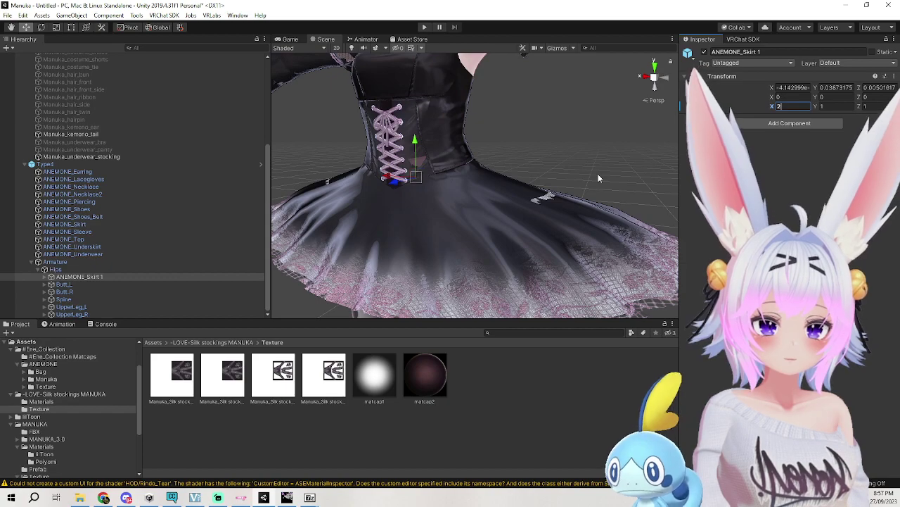
{"action": "key", "text": "BackSpace"}
{"action": "type", "text": "1"}
Try an X scale of 2 on the Spine bone of the Type4 armature and undo it.
{"action": "left_click", "coordinate": [68, 300]}
{"action": "left_click", "coordinate": [788, 105]}
{"action": "type", "text": "2"}
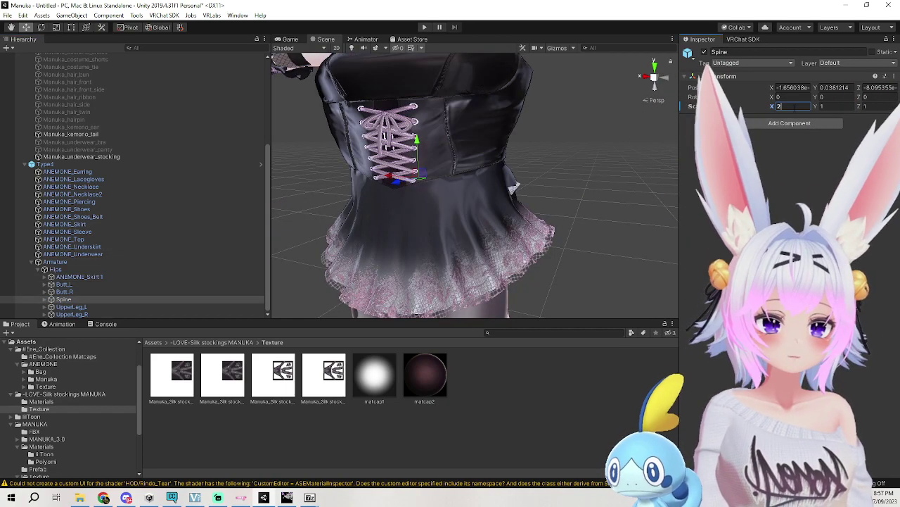
{"action": "key", "text": "Return"}
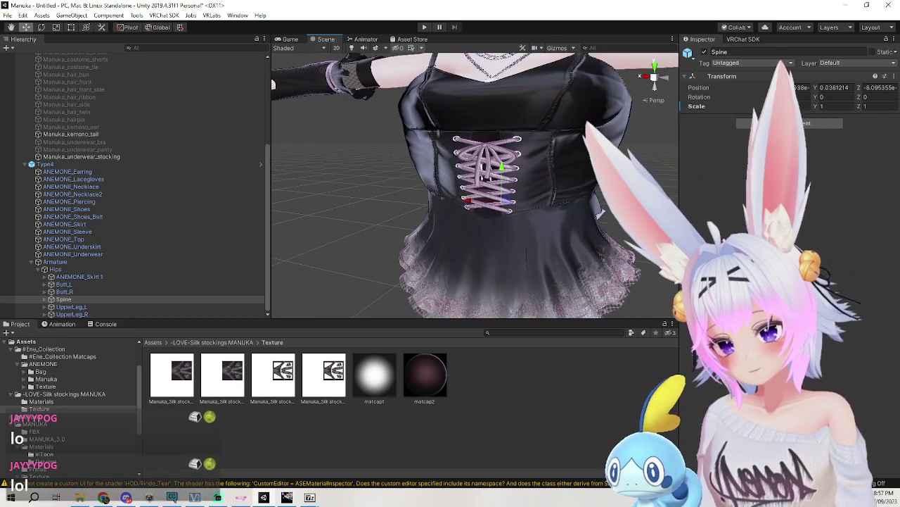
{"action": "key", "text": "ctrl+z"}
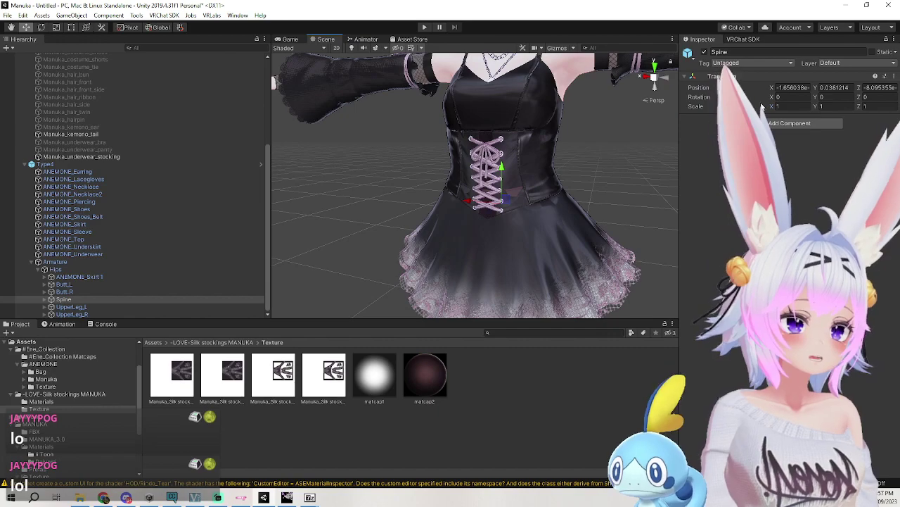
Try an X scale of 1.1 on the Spine bone, inspect the corset from the side, and undo it.
{"action": "type", "text": "1.1"}
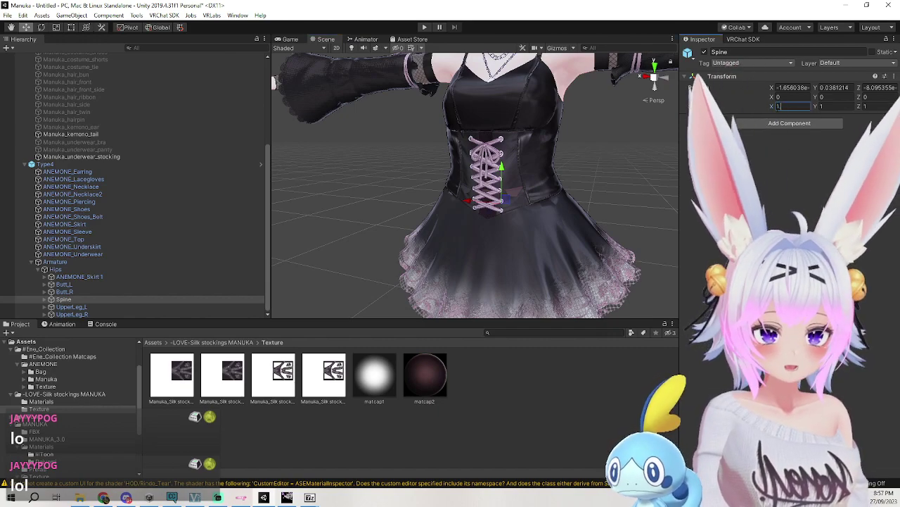
{"action": "left_click", "coordinate": [588, 168]}
{"action": "left_click_drag", "start_coordinate": [661, 181], "coordinate": [599, 189], "text": "alt"}
{"action": "middle_click_drag", "start_coordinate": [651, 167], "coordinate": [589, 206]}
{"action": "key", "text": "ctrl+z"}
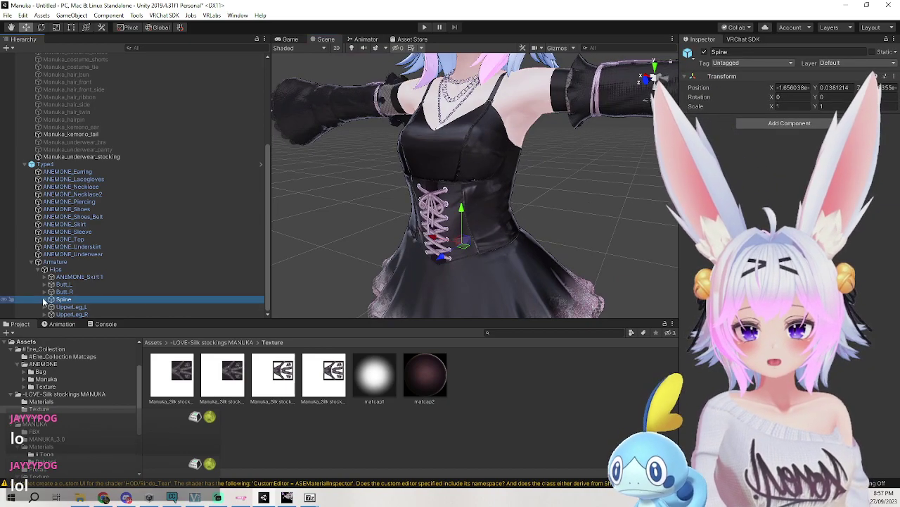
Expand the Spine bone and try an X scale of 2 on ANEMONE_Ribbon_Spine_root and on Chest, reverting each.
{"action": "left_click", "coordinate": [44, 300]}
{"action": "left_click", "coordinate": [99, 292]}
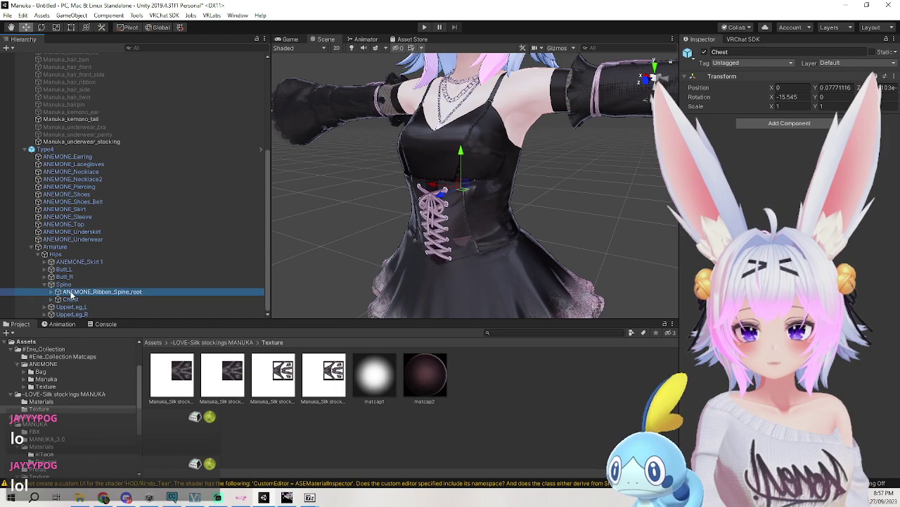
{"action": "left_click", "coordinate": [785, 107]}
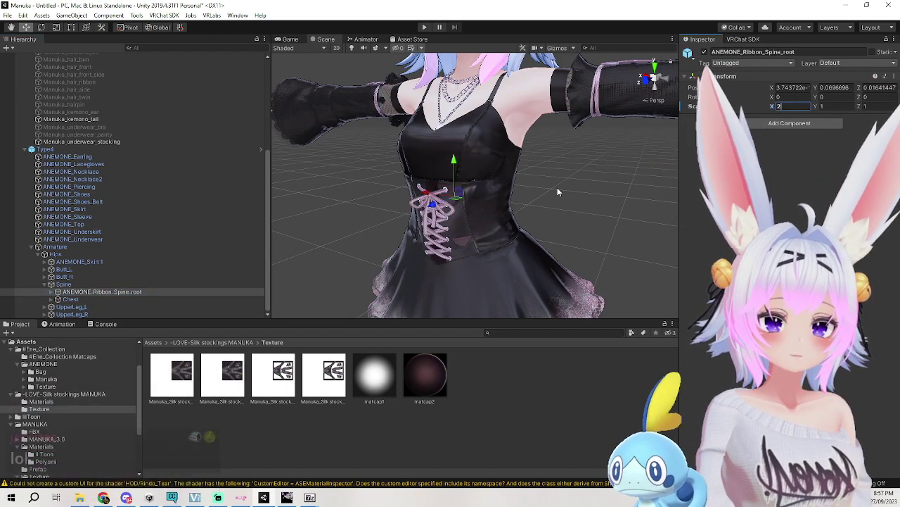
{"action": "left_click", "coordinate": [68, 299]}
{"action": "left_click", "coordinate": [791, 106]}
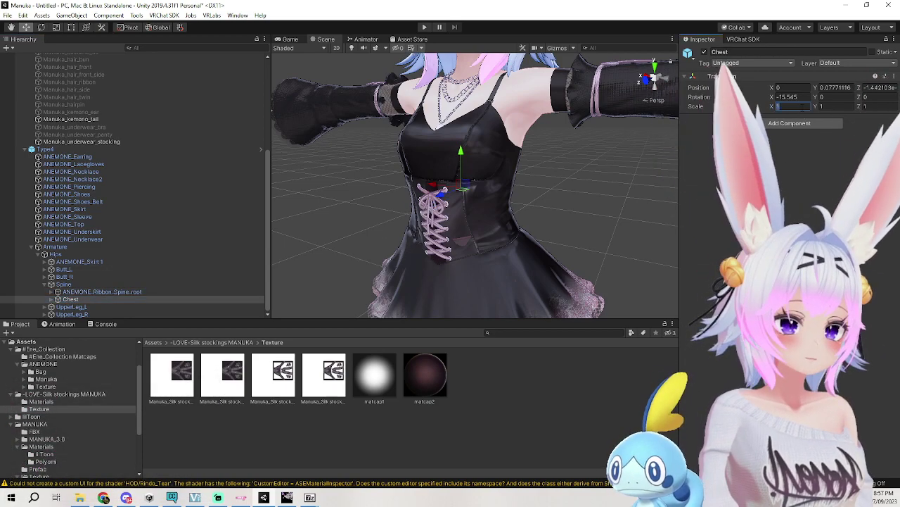
{"action": "type", "text": "2"}
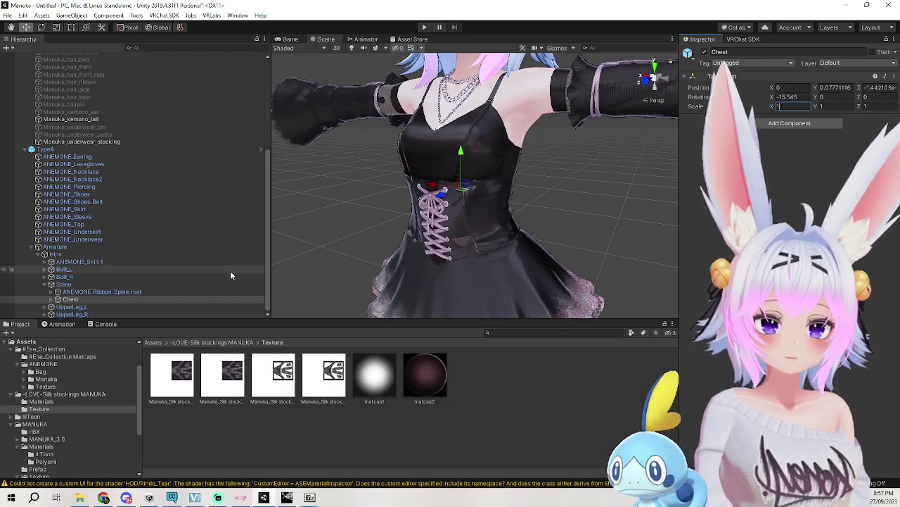
Check the Spine and UpperLeg_L bones and try an X scale of 2 on the Butt_R bone, reverting it.
{"action": "left_click", "coordinate": [63, 284]}
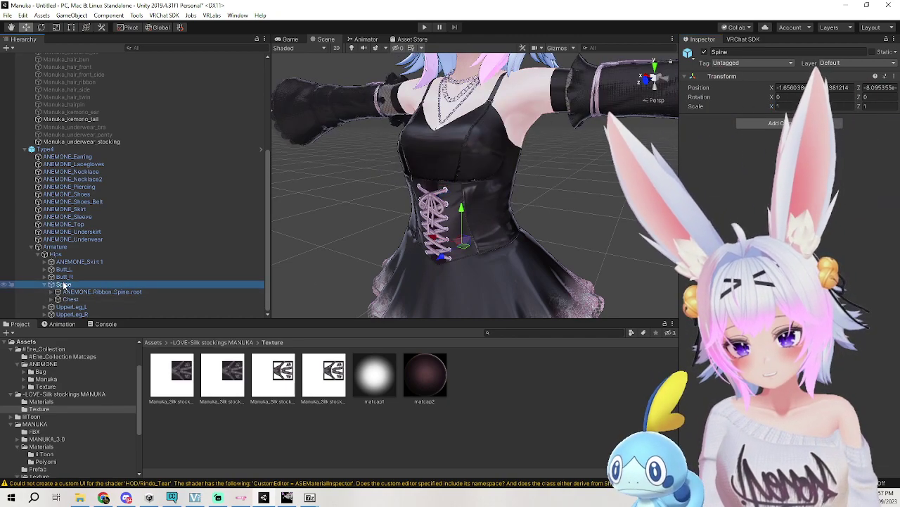
{"action": "left_click", "coordinate": [70, 306]}
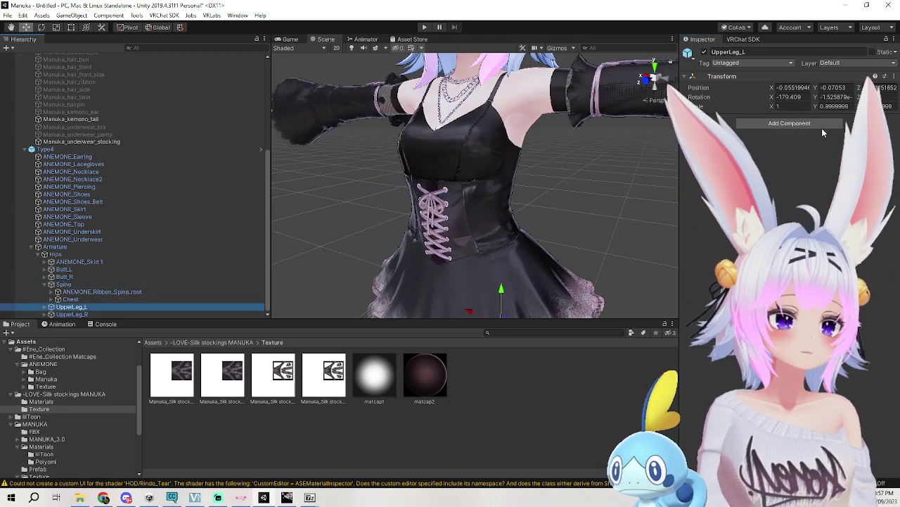
{"action": "left_click", "coordinate": [79, 277]}
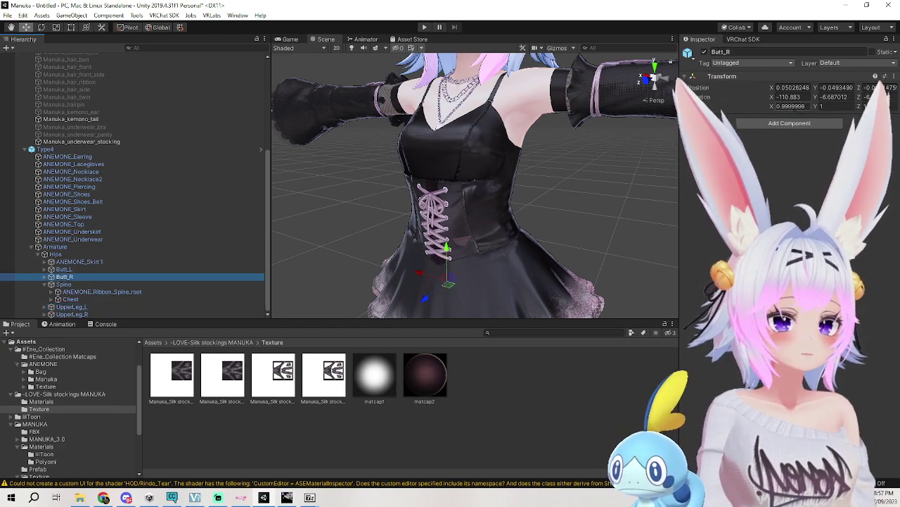
{"action": "left_click", "coordinate": [794, 106]}
{"action": "type", "text": "2"}
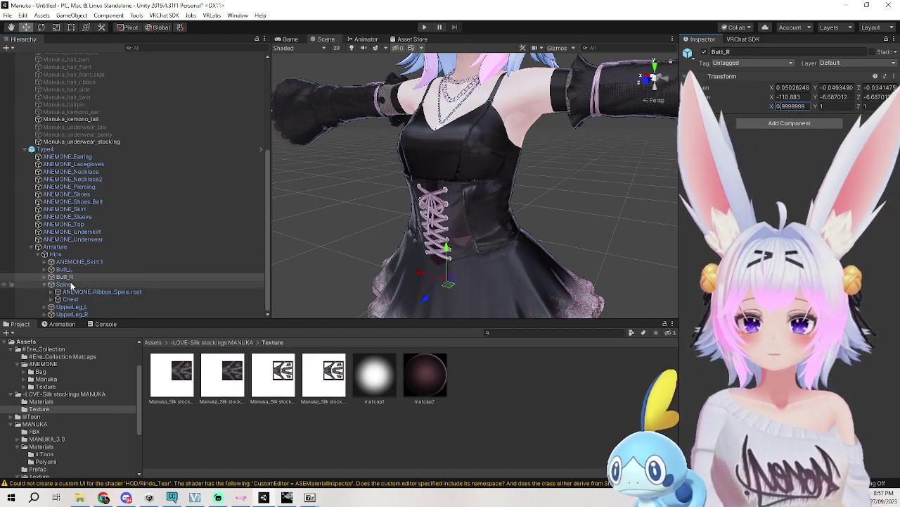
Retry an X scale of 2 on the Spine bone, inspect the widened corset, and undo the change.
{"action": "left_click", "coordinate": [74, 284]}
{"action": "left_click", "coordinate": [791, 106]}
{"action": "type", "text": "2"}
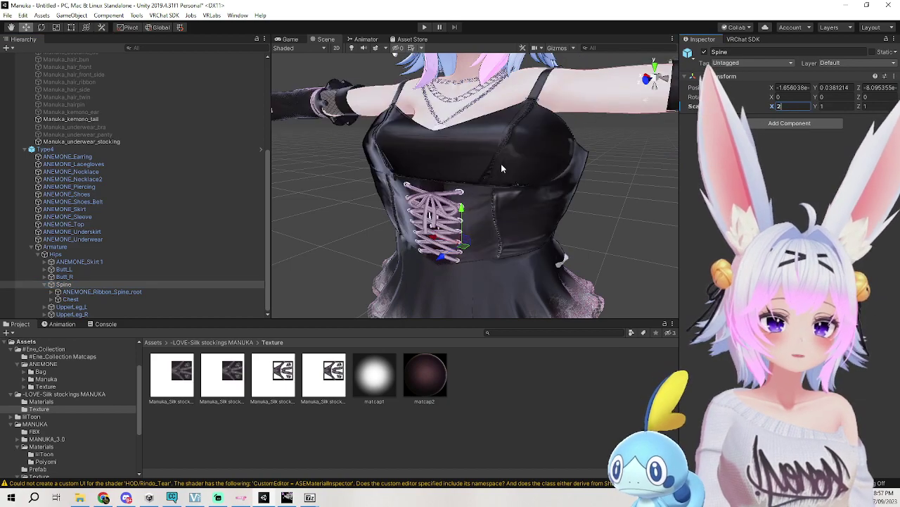
{"action": "scroll", "coordinate": [531, 183], "scroll_direction": "down", "scroll_amount": 5}
{"action": "middle_click_drag", "start_coordinate": [533, 183], "coordinate": [511, 179]}
{"action": "key", "text": "ctrl+z"}
Examine the front of the corset where the stocking pokes through at the waist, and select the Type4 outfit.
{"action": "middle_click_drag", "start_coordinate": [454, 186], "coordinate": [550, 187]}
{"action": "scroll", "coordinate": [650, 183], "scroll_direction": "up", "scroll_amount": 5}
{"action": "scroll", "coordinate": [536, 187], "scroll_direction": "up", "scroll_amount": 3}
{"action": "scroll", "coordinate": [533, 205], "scroll_direction": "down", "scroll_amount": 3}
{"action": "left_click", "coordinate": [552, 182]}
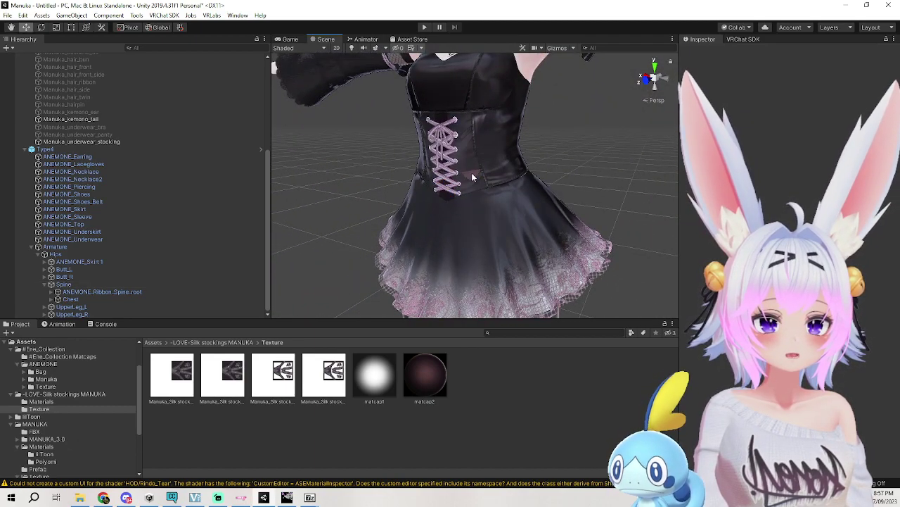
{"action": "left_click", "coordinate": [504, 183]}
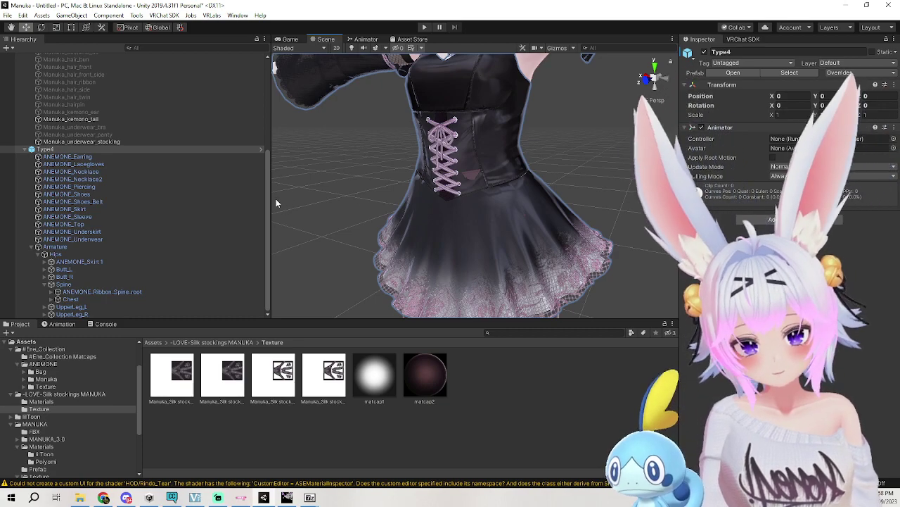
Select Manuka_underwear_stocking and look through its blend shapes, mesh reference and material settings.
{"action": "scroll", "coordinate": [146, 192], "scroll_direction": "up", "scroll_amount": 5}
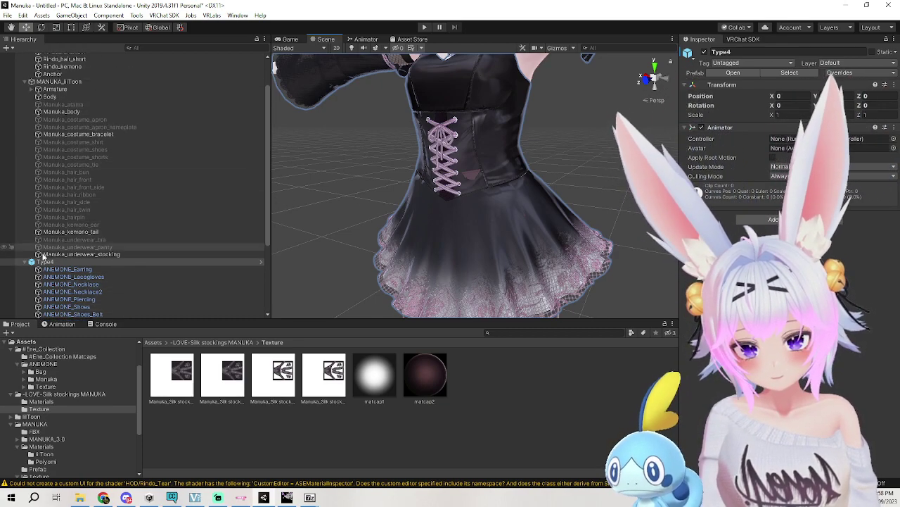
{"action": "left_click", "coordinate": [81, 254]}
{"action": "middle_click_drag", "start_coordinate": [508, 230], "coordinate": [541, 211]}
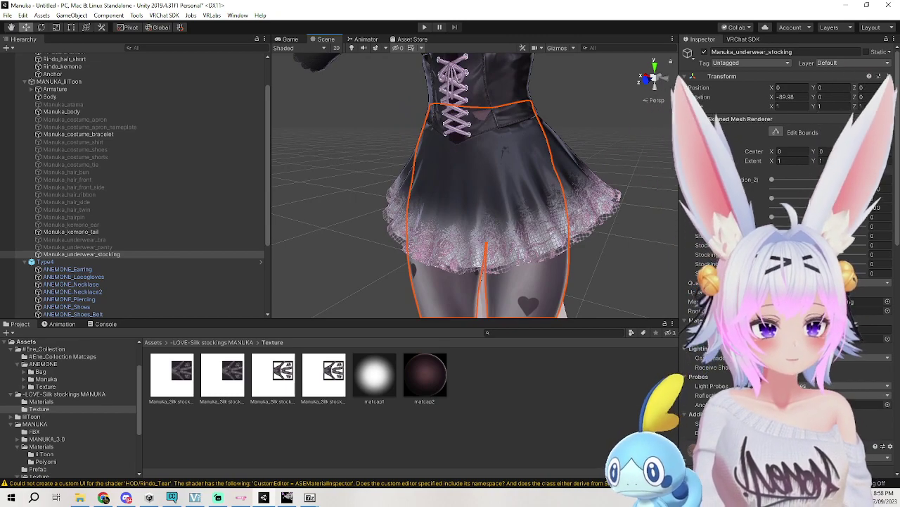
{"action": "left_click", "coordinate": [817, 301]}
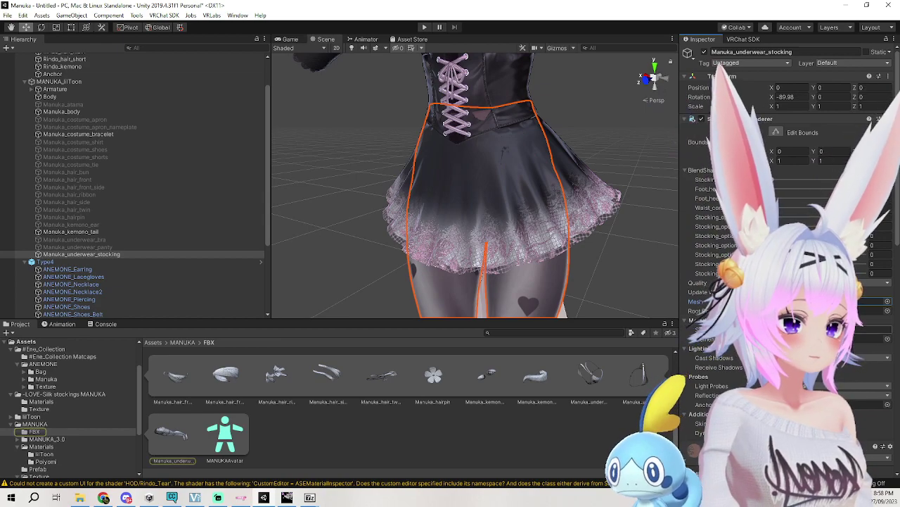
{"action": "scroll", "coordinate": [788, 211], "scroll_direction": "down", "scroll_amount": 3}
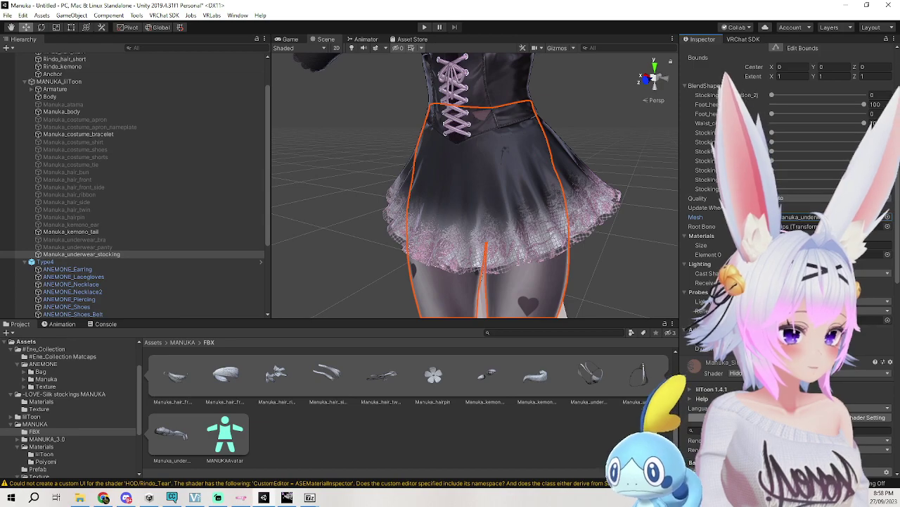
{"action": "scroll", "coordinate": [788, 211], "scroll_direction": "down", "scroll_amount": 6}
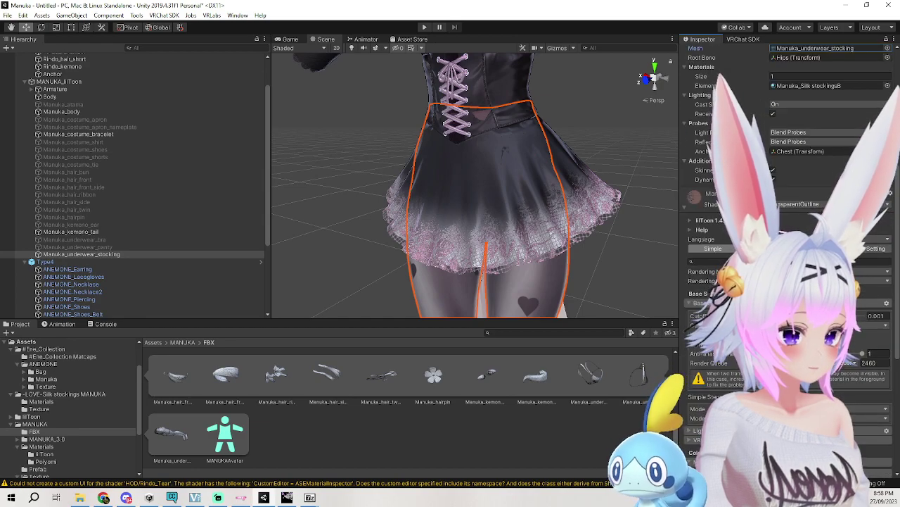
{"action": "scroll", "coordinate": [788, 211], "scroll_direction": "down", "scroll_amount": 6}
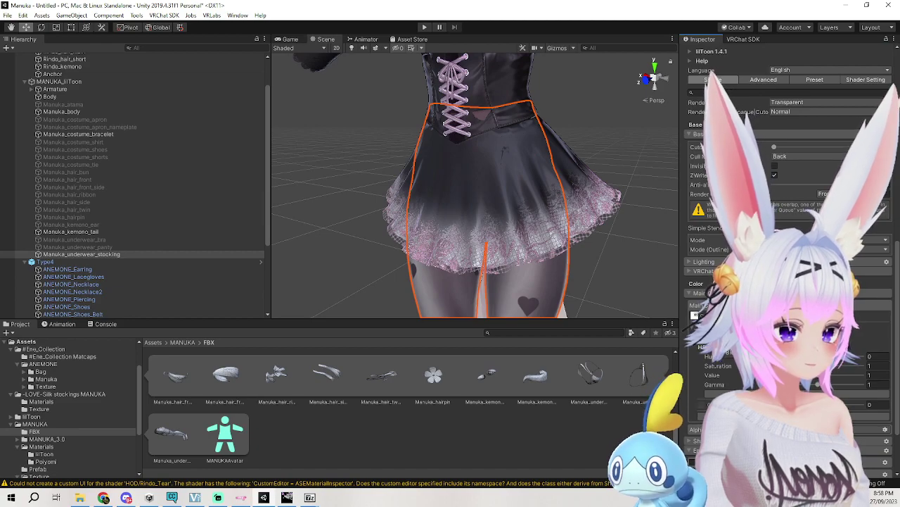
{"action": "scroll", "coordinate": [788, 211], "scroll_direction": "up", "scroll_amount": 12}
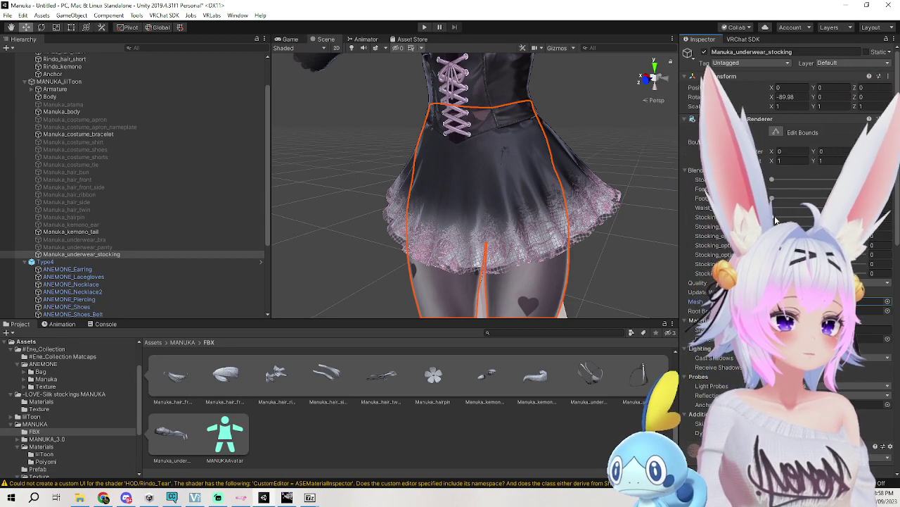
Try the last Stocking_option blend shape at 100 on the stockings and return it to 0.
{"action": "left_click_drag", "start_coordinate": [772, 273], "coordinate": [892, 282]}
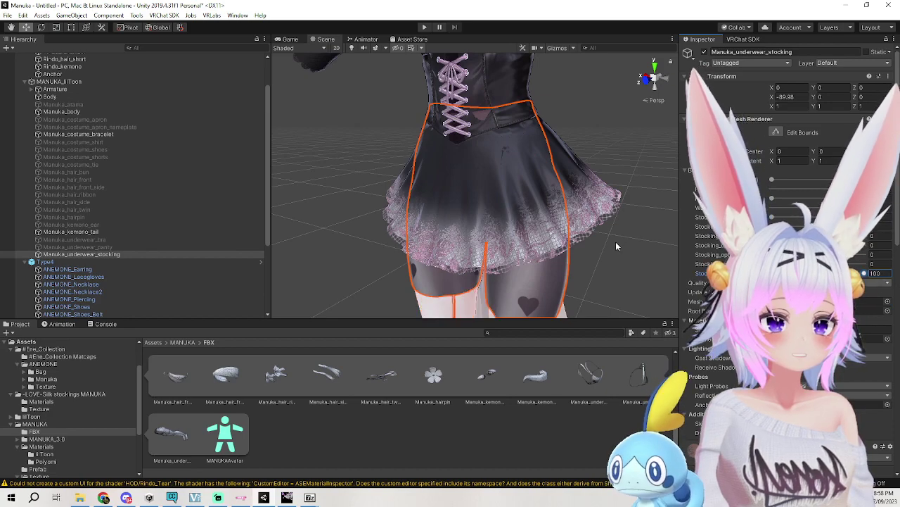
{"action": "middle_click_drag", "start_coordinate": [641, 242], "coordinate": [647, 221]}
{"action": "left_click_drag", "start_coordinate": [865, 273], "coordinate": [769, 273]}
{"action": "mouse_move", "coordinate": [772, 217]}
{"action": "left_mouse_down"}
{"action": "mouse_move", "coordinate": [801, 228]}
{"action": "mouse_move", "coordinate": [768, 227]}
{"action": "mouse_move", "coordinate": [792, 218]}
{"action": "mouse_move", "coordinate": [768, 218]}
{"action": "mouse_move", "coordinate": [830, 245]}
{"action": "mouse_move", "coordinate": [769, 245]}
{"action": "mouse_move", "coordinate": [769, 254]}
{"action": "mouse_move", "coordinate": [768, 236]}
{"action": "mouse_move", "coordinate": [830, 227]}
{"action": "mouse_move", "coordinate": [768, 227]}
{"action": "mouse_move", "coordinate": [809, 216]}
{"action": "mouse_move", "coordinate": [765, 216]}
{"action": "left_mouse_up"}
{"action": "middle_click_drag", "start_coordinate": [647, 155], "coordinate": [637, 185]}
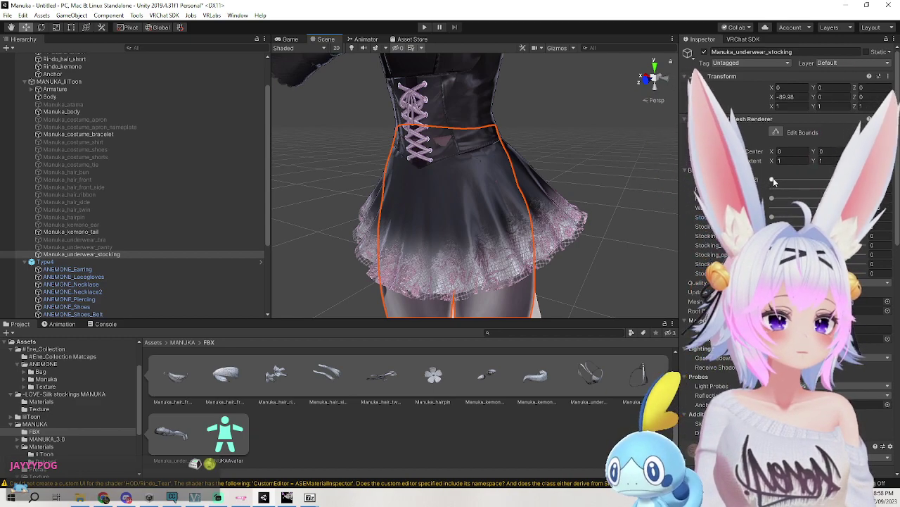
Hide the Type4 outfit to inspect the stockings underneath, and show it again.
{"action": "middle_click_drag", "start_coordinate": [614, 260], "coordinate": [560, 156]}
{"action": "right_click_drag", "start_coordinate": [561, 156], "coordinate": [503, 153]}
{"action": "left_click_drag", "start_coordinate": [502, 153], "coordinate": [615, 188], "text": "alt"}
{"action": "mouse_move", "coordinate": [615, 187]}
{"action": "middle_mouse_down"}
{"action": "mouse_move", "coordinate": [623, 184]}
{"action": "mouse_move", "coordinate": [617, 173]}
{"action": "mouse_move", "coordinate": [608, 194]}
{"action": "middle_mouse_up"}
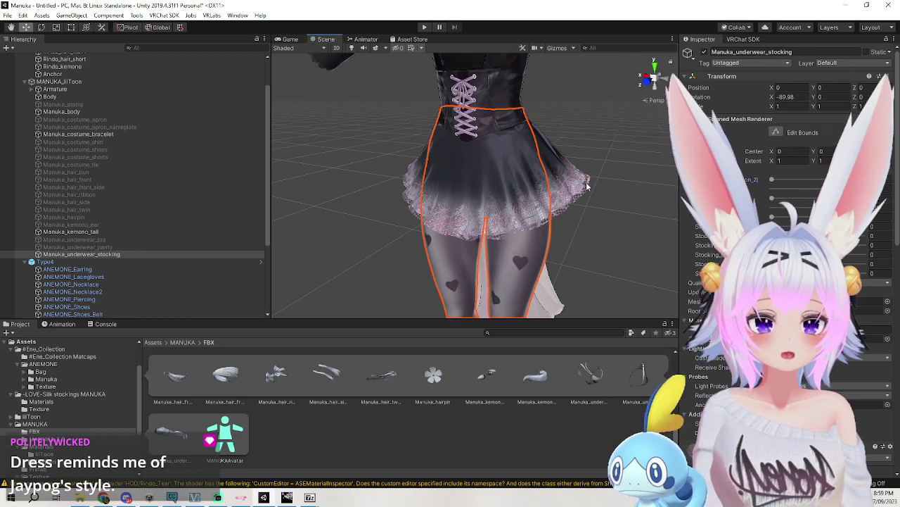
{"action": "left_click", "coordinate": [572, 176]}
{"action": "left_click", "coordinate": [571, 176]}
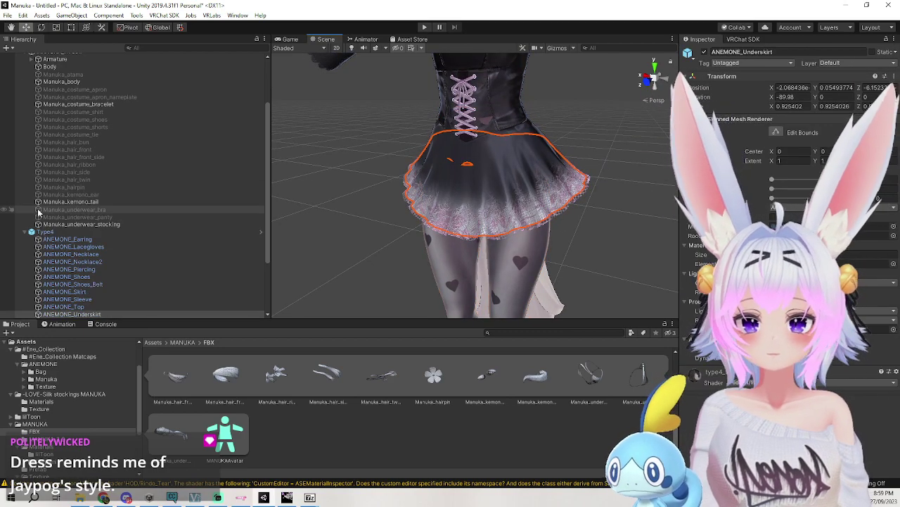
{"action": "left_click", "coordinate": [89, 225]}
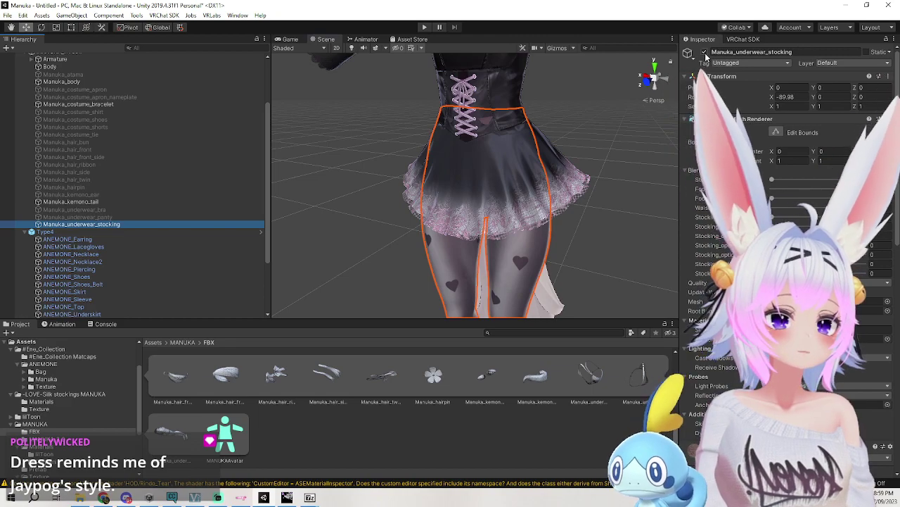
{"action": "left_click", "coordinate": [85, 231]}
{"action": "left_click", "coordinate": [704, 52]}
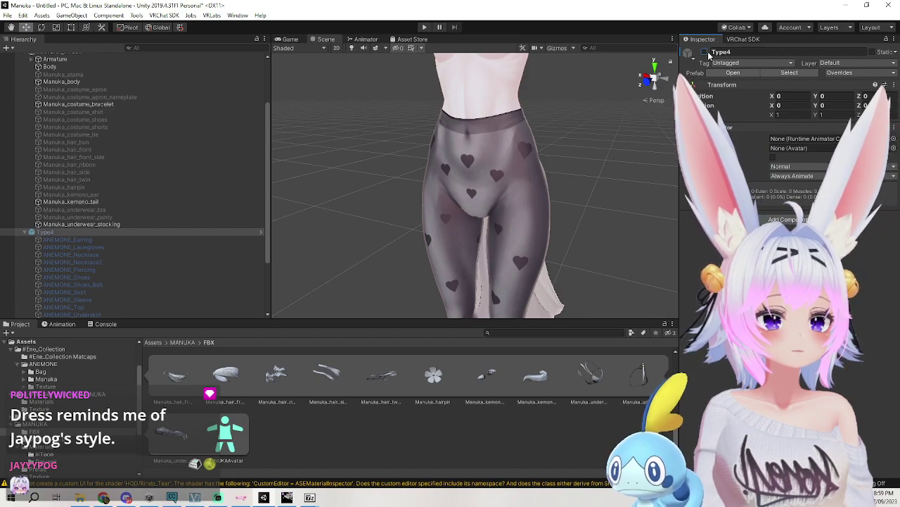
{"action": "left_click", "coordinate": [704, 52]}
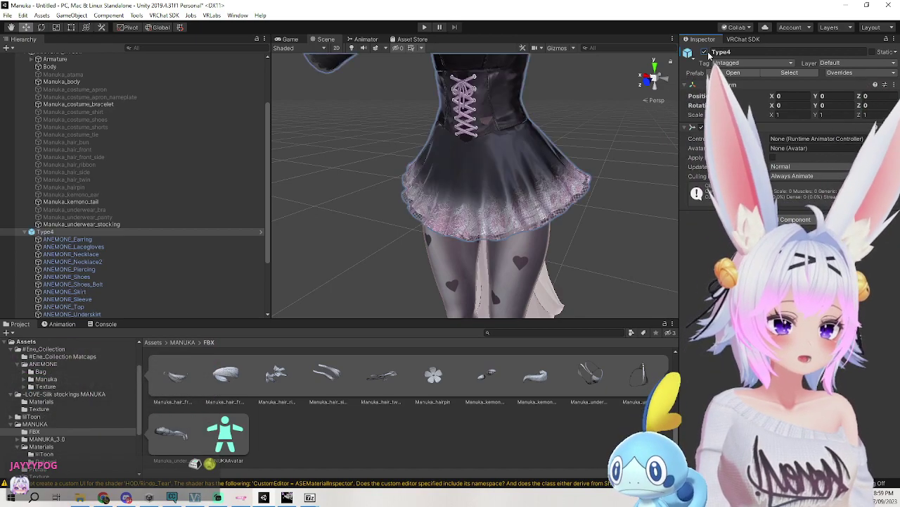
Examine the skirt, the stockings and the corset front from several angles.
{"action": "left_click", "coordinate": [594, 155]}
{"action": "left_click_drag", "start_coordinate": [594, 154], "coordinate": [680, 164], "text": "alt"}
{"action": "middle_click_drag", "start_coordinate": [672, 167], "coordinate": [638, 157]}
{"action": "left_click_drag", "start_coordinate": [637, 157], "coordinate": [586, 165], "text": "alt"}
{"action": "middle_click_drag", "start_coordinate": [587, 164], "coordinate": [548, 177]}
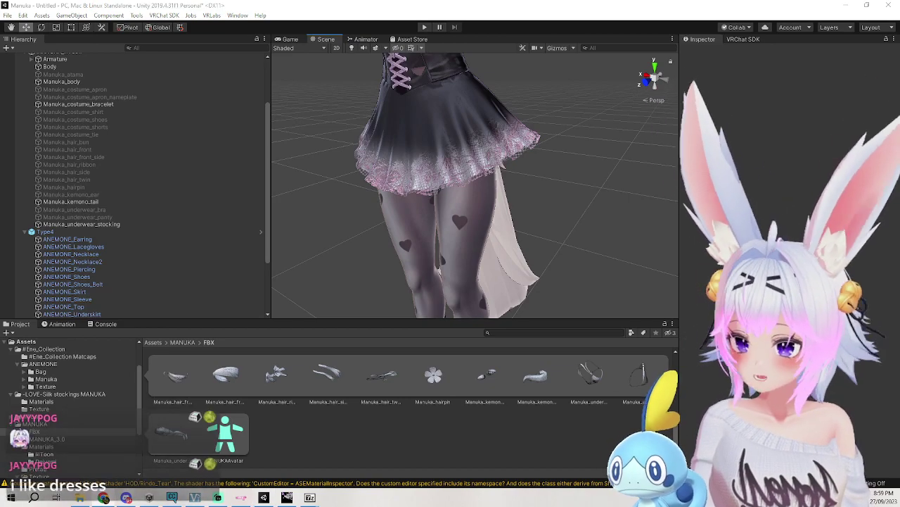
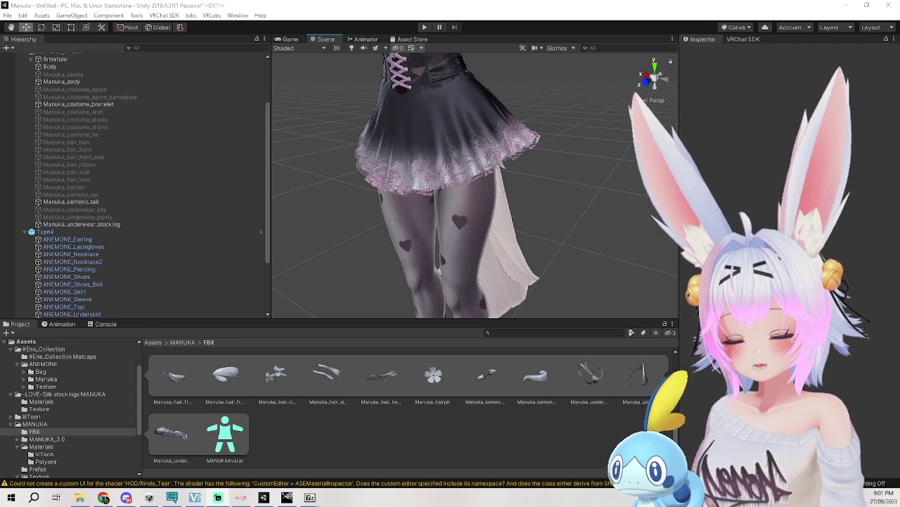
{"action": "middle_click_drag", "start_coordinate": [456, 146], "coordinate": [489, 171]}
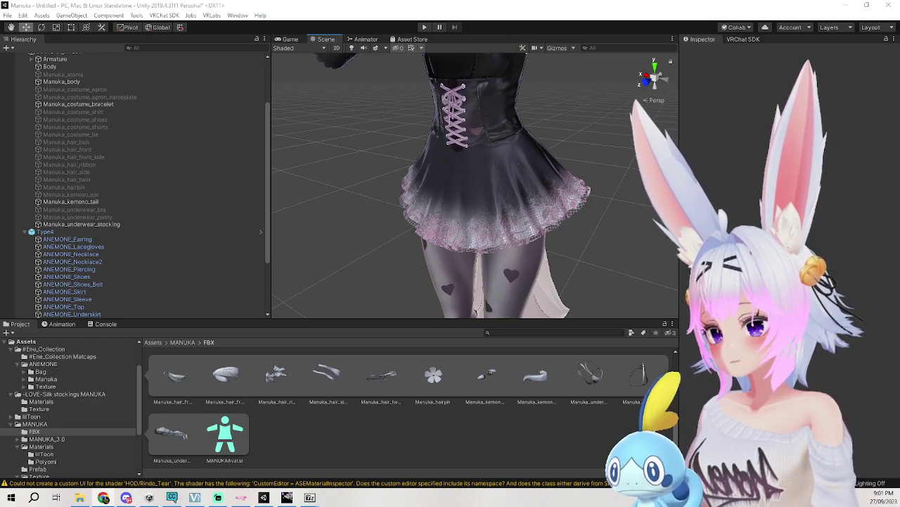
{"action": "middle_click_drag", "start_coordinate": [629, 204], "coordinate": [606, 217]}
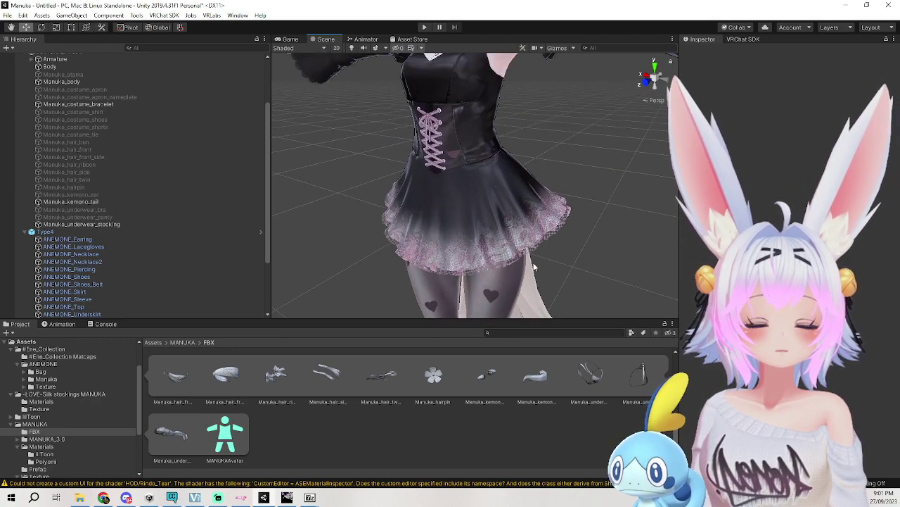
Set the stockings' topmost blend shape and first Stocking_option blend shape to 100, and inspect the bare upper thighs.
{"action": "left_click", "coordinate": [501, 290]}
{"action": "left_click_drag", "start_coordinate": [773, 217], "coordinate": [870, 217]}
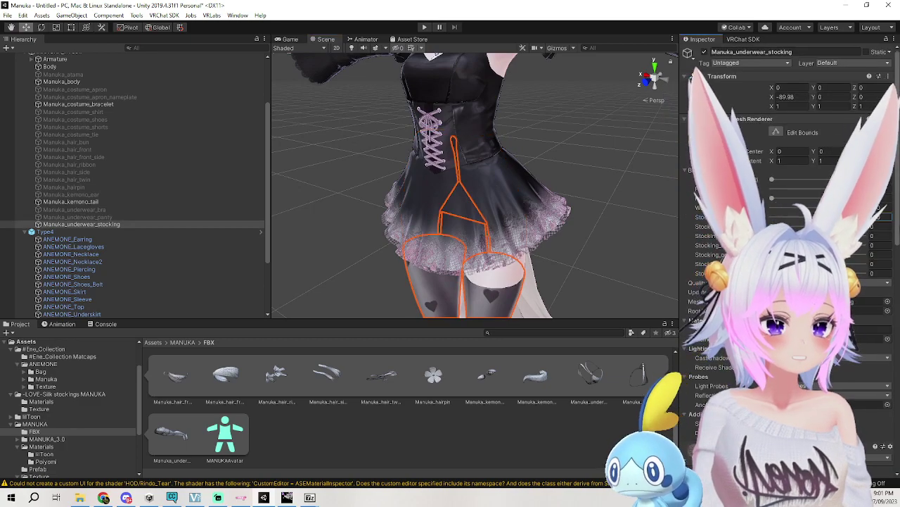
{"action": "left_click_drag", "start_coordinate": [773, 179], "coordinate": [870, 181]}
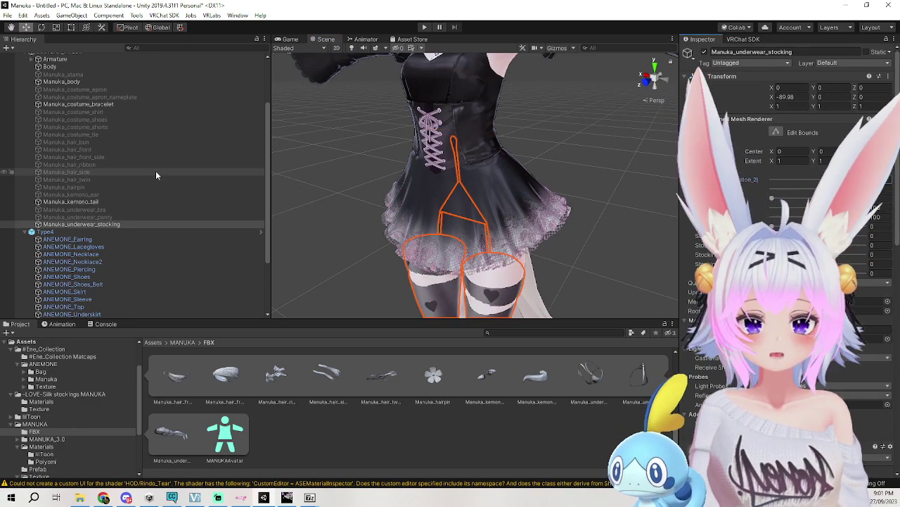
{"action": "left_click", "coordinate": [94, 82]}
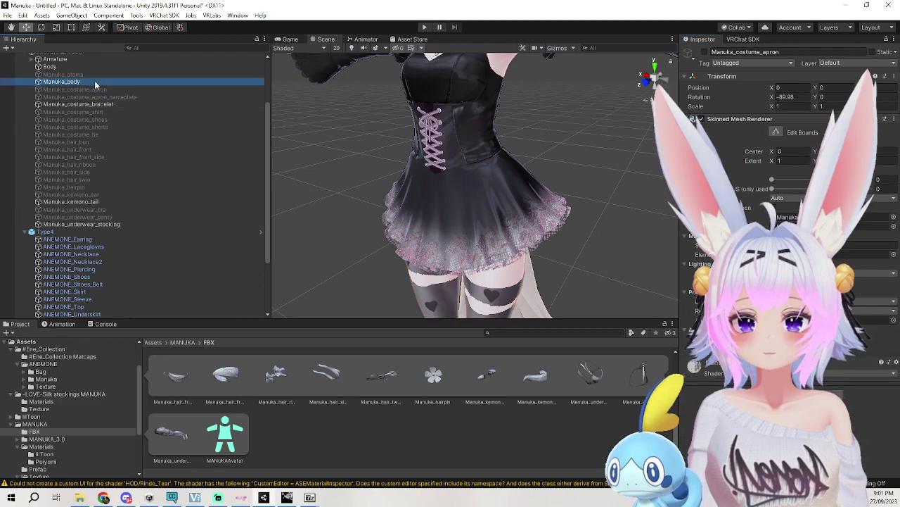
{"action": "left_click", "coordinate": [636, 229]}
{"action": "middle_click_drag", "start_coordinate": [636, 229], "coordinate": [633, 155]}
{"action": "right_click_drag", "start_coordinate": [633, 155], "coordinate": [635, 145]}
{"action": "middle_click_drag", "start_coordinate": [635, 145], "coordinate": [633, 147]}
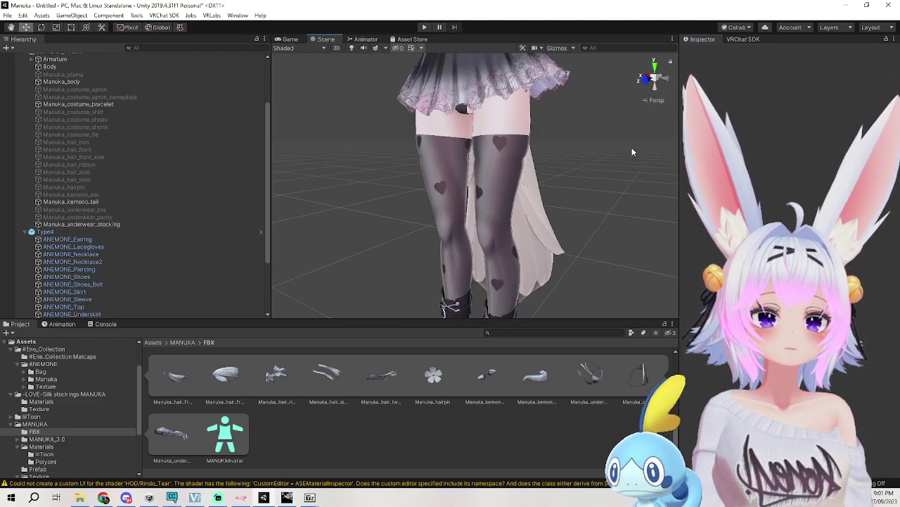
Try the second Stocking_option blend shape at 100 on the stockings and revert it.
{"action": "left_click", "coordinate": [508, 145]}
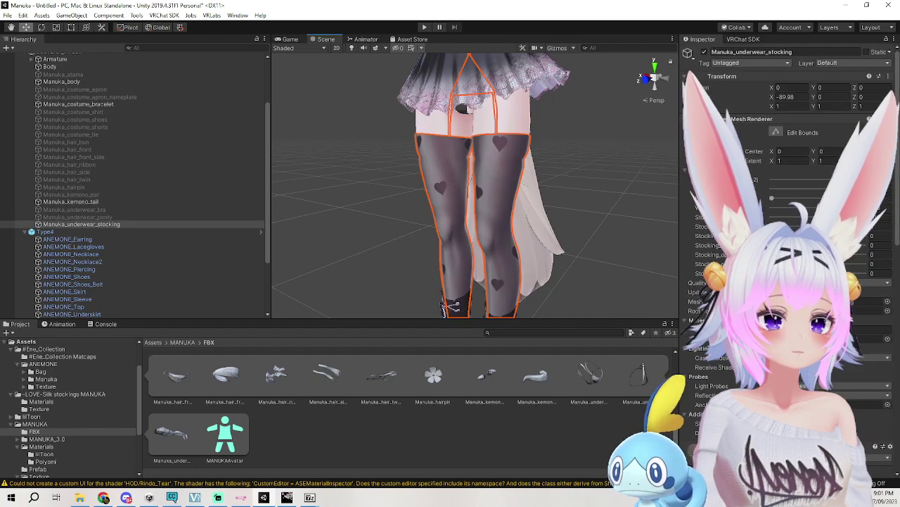
{"action": "left_click_drag", "start_coordinate": [771, 227], "coordinate": [867, 226]}
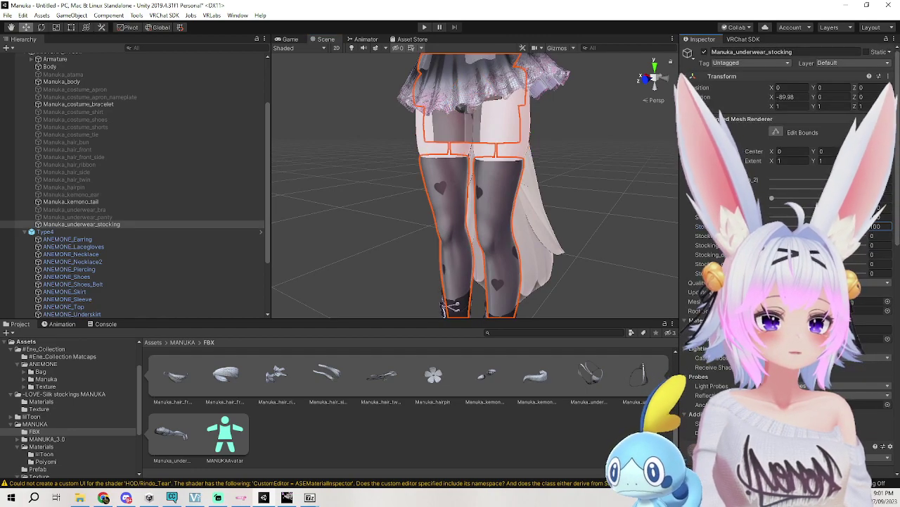
{"action": "key", "text": "Return"}
Examine the thigh-high stockings together with the boots and skirt from several distances and angles.
{"action": "left_click", "coordinate": [630, 151]}
{"action": "middle_click_drag", "start_coordinate": [629, 151], "coordinate": [598, 181]}
{"action": "scroll", "coordinate": [589, 182], "scroll_direction": "down", "scroll_amount": 5}
{"action": "right_click_drag", "start_coordinate": [598, 180], "coordinate": [624, 176]}
{"action": "scroll", "coordinate": [625, 177], "scroll_direction": "up", "scroll_amount": 2}
{"action": "middle_click_drag", "start_coordinate": [625, 177], "coordinate": [642, 145]}
{"action": "scroll", "coordinate": [642, 145], "scroll_direction": "up", "scroll_amount": 5}
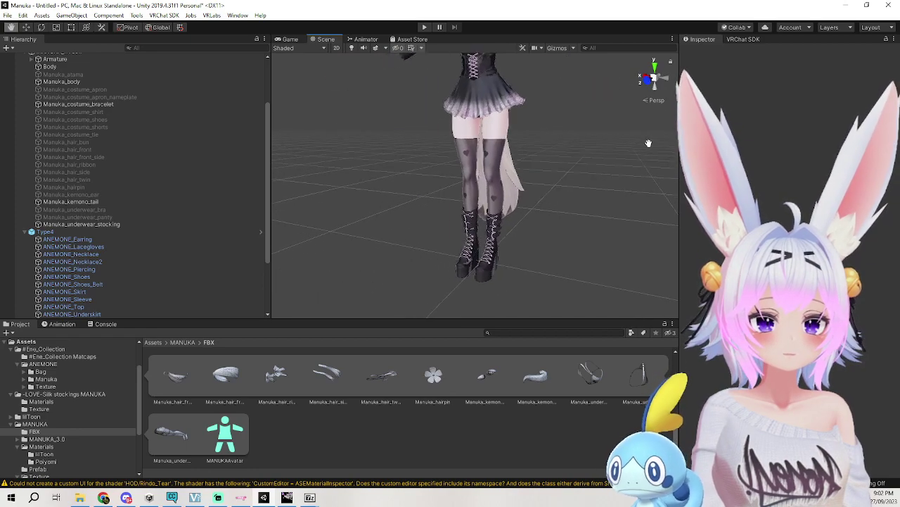
{"action": "right_click_drag", "start_coordinate": [641, 147], "coordinate": [587, 147]}
{"action": "middle_click_drag", "start_coordinate": [587, 147], "coordinate": [559, 171]}
{"action": "right_click_drag", "start_coordinate": [559, 171], "coordinate": [607, 165]}
{"action": "mouse_move", "coordinate": [607, 165]}
{"action": "middle_mouse_down"}
{"action": "mouse_move", "coordinate": [640, 166]}
{"action": "mouse_move", "coordinate": [620, 179]}
{"action": "mouse_move", "coordinate": [622, 162]}
{"action": "mouse_move", "coordinate": [609, 173]}
{"action": "middle_mouse_up"}
Try the ANEMONE_Underskirt blend shapes at 100 and set its third blend shape to 0.
{"action": "left_click", "coordinate": [532, 151]}
{"action": "left_click", "coordinate": [474, 141]}
{"action": "left_click_drag", "start_coordinate": [772, 180], "coordinate": [869, 181]}
{"action": "left_click_drag", "start_coordinate": [772, 189], "coordinate": [876, 190]}
{"action": "mouse_move", "coordinate": [773, 181]}
{"action": "left_mouse_down"}
{"action": "mouse_move", "coordinate": [876, 181]}
{"action": "mouse_move", "coordinate": [767, 189]}
{"action": "left_mouse_up"}
{"action": "left_click_drag", "start_coordinate": [870, 198], "coordinate": [767, 198]}
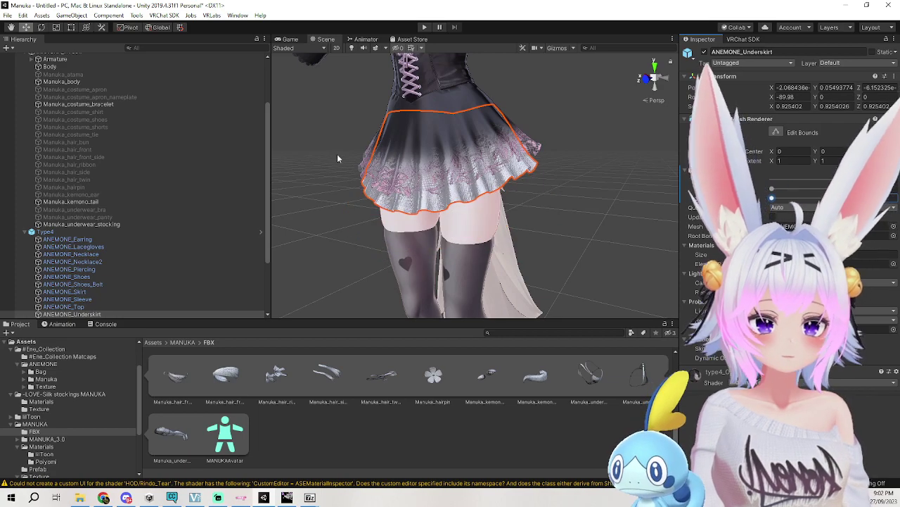
Set the second blend shape of ANEMONE_Skirt to 100, and undo the last shape change on ANEMONE_Underskirt.
{"action": "left_click", "coordinate": [100, 308]}
{"action": "left_click", "coordinate": [104, 298]}
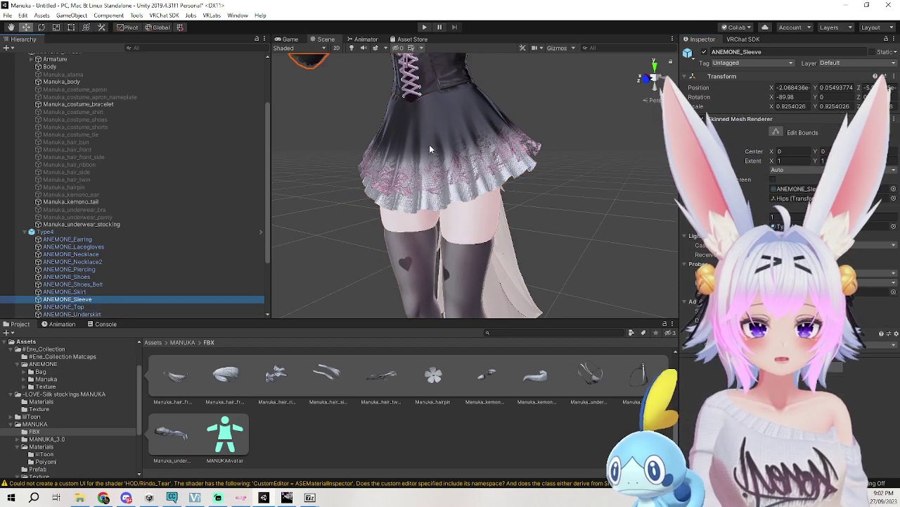
{"action": "left_click", "coordinate": [446, 142]}
{"action": "left_click", "coordinate": [458, 138]}
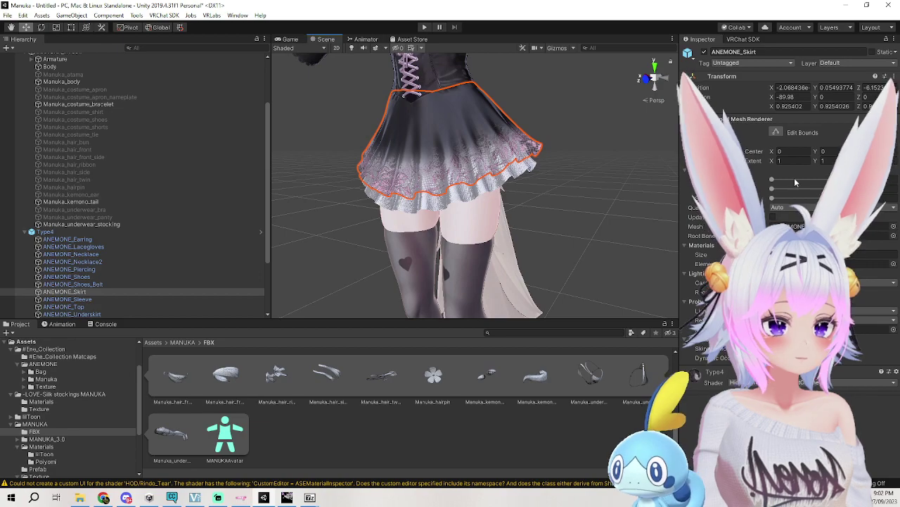
{"action": "left_click_drag", "start_coordinate": [772, 180], "coordinate": [871, 189]}
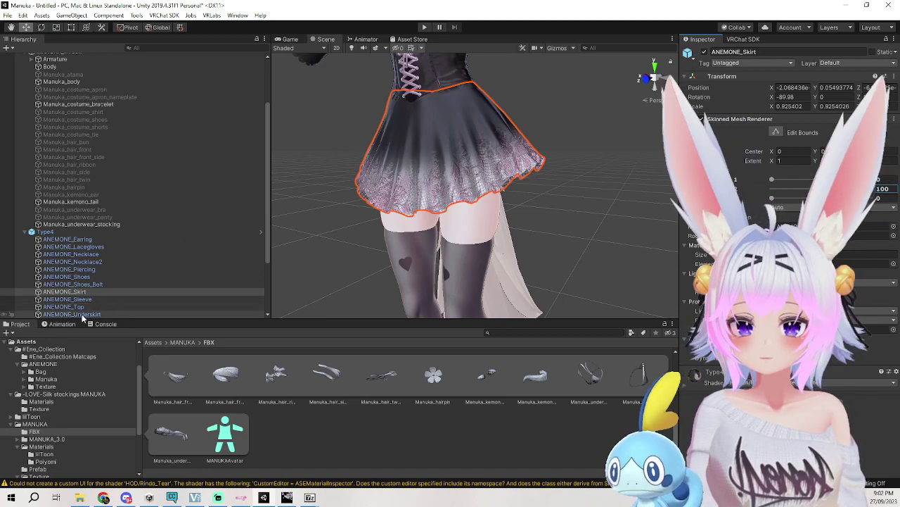
{"action": "left_click", "coordinate": [71, 314]}
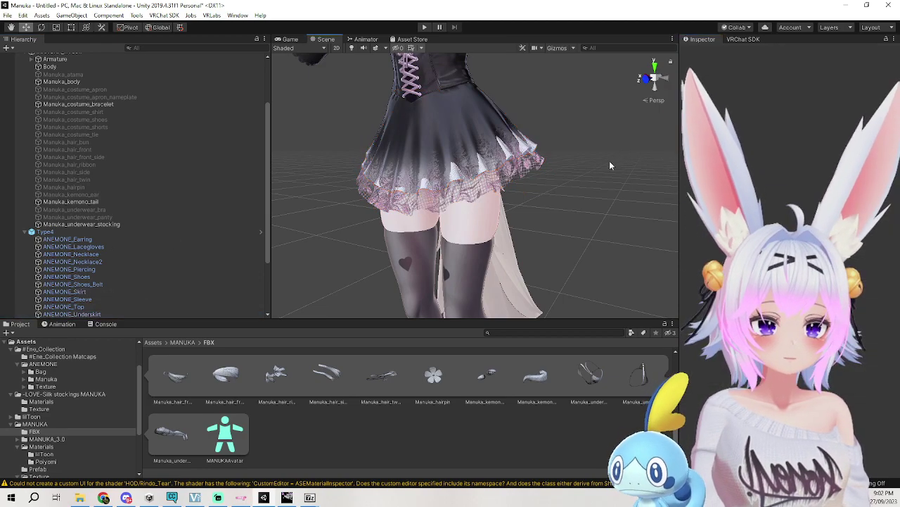
{"action": "key", "text": "ctrl+z"}
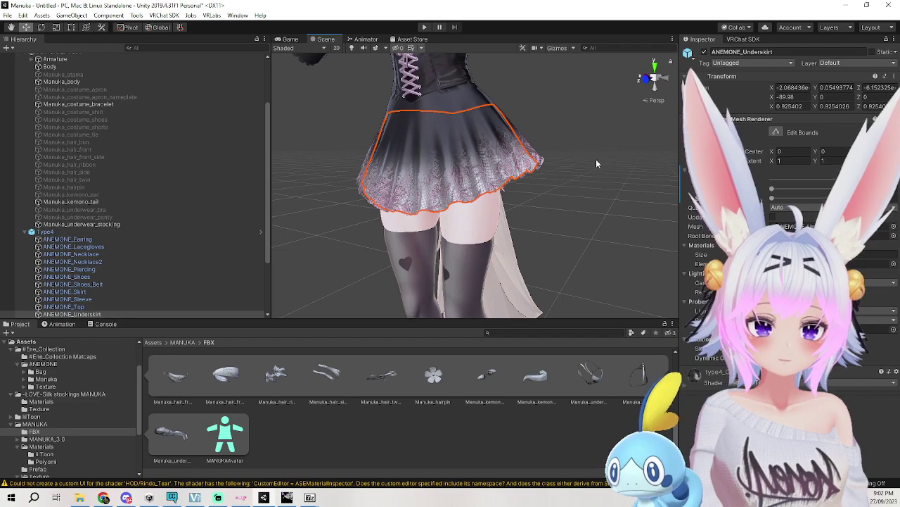
Examine the complete avatar with the reshaped skirt and thigh-high stockings from several angles.
{"action": "left_click", "coordinate": [624, 166]}
{"action": "left_click_drag", "start_coordinate": [653, 169], "coordinate": [609, 176], "text": "alt"}
{"action": "middle_click_drag", "start_coordinate": [399, 181], "coordinate": [527, 187]}
{"action": "right_click_drag", "start_coordinate": [527, 186], "coordinate": [620, 195]}
{"action": "scroll", "coordinate": [612, 214], "scroll_direction": "down", "scroll_amount": 5}
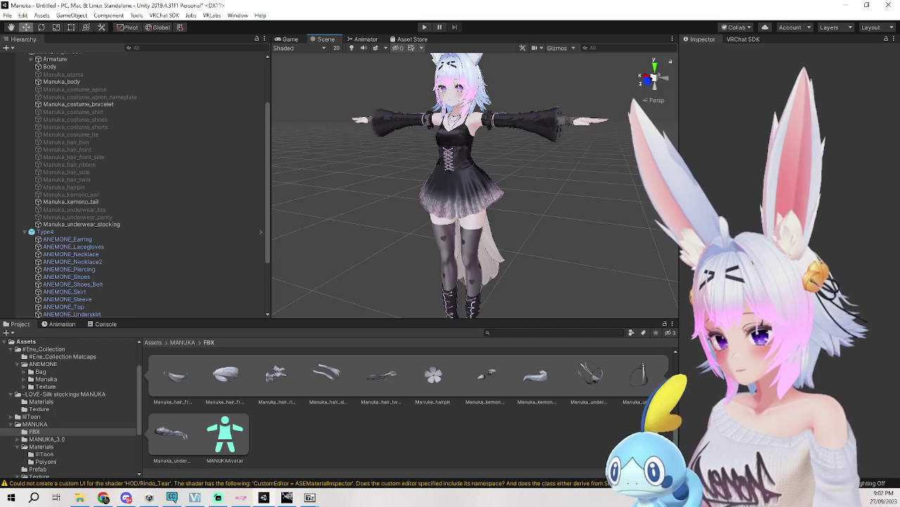
{"action": "key", "text": "super+d"}
{"action": "key", "text": "super+d"}
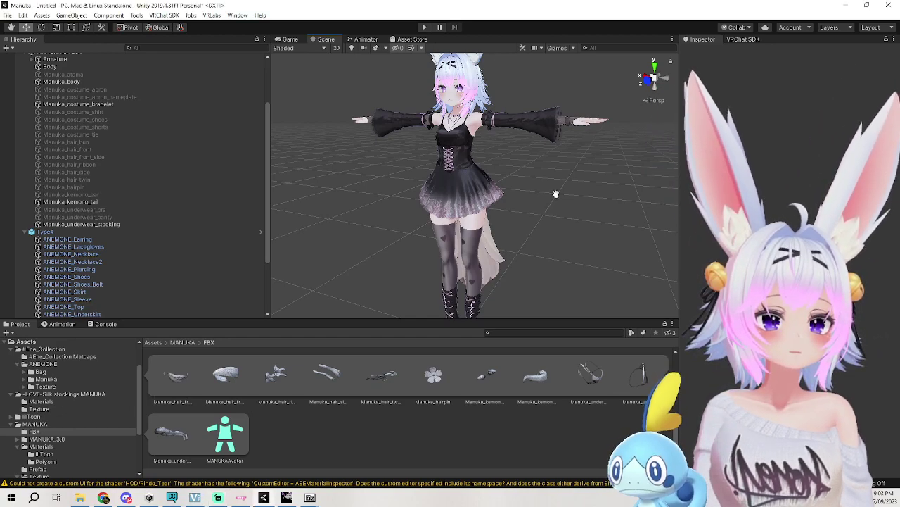
{"action": "middle_click_drag", "start_coordinate": [548, 204], "coordinate": [567, 168]}
{"action": "right_click_drag", "start_coordinate": [567, 169], "coordinate": [564, 144]}
{"action": "middle_click_drag", "start_coordinate": [564, 143], "coordinate": [536, 145]}
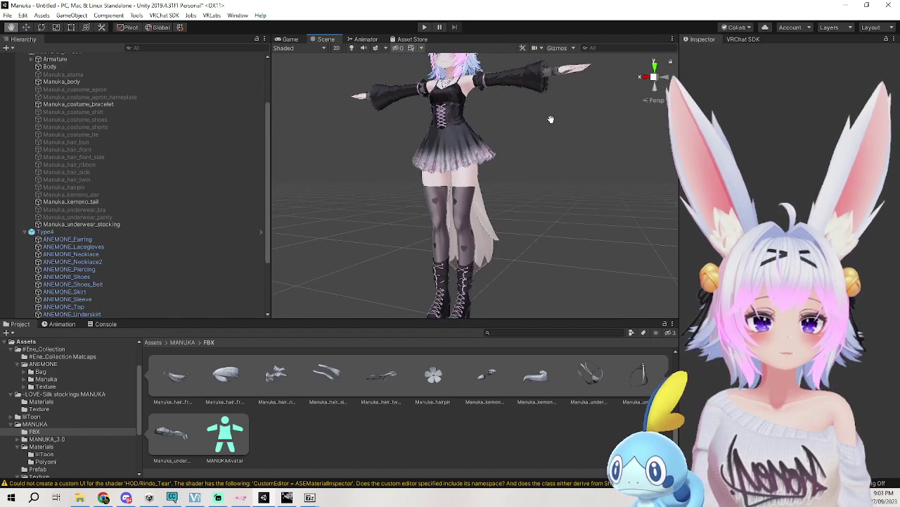
Locate the material asset assigned to the thigh-high stockings in the project and review the mesh's blend shapes.
{"action": "left_click", "coordinate": [478, 223]}
{"action": "scroll", "coordinate": [813, 155], "scroll_direction": "down", "scroll_amount": 8}
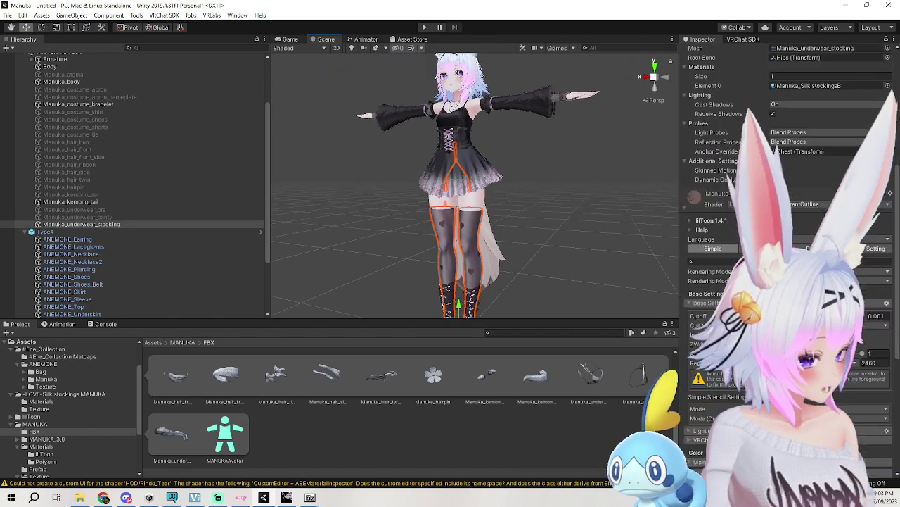
{"action": "left_click", "coordinate": [808, 85]}
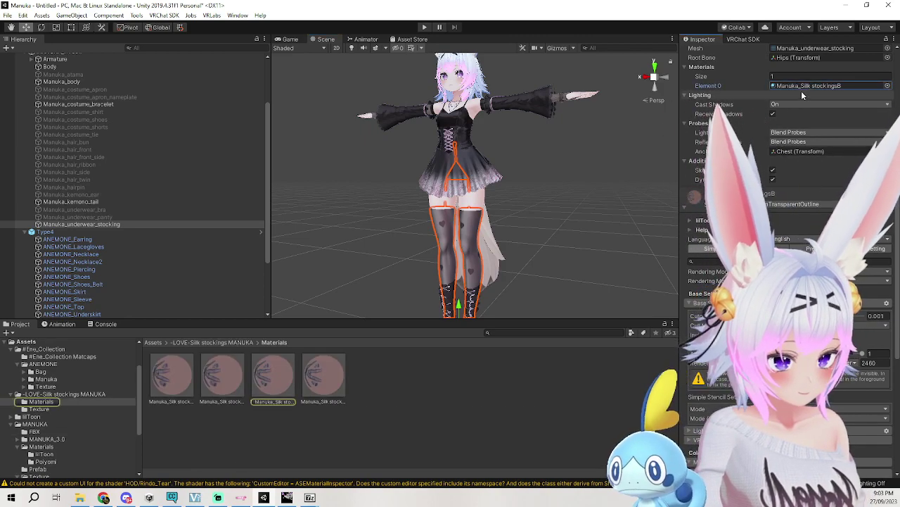
{"action": "scroll", "coordinate": [796, 202], "scroll_direction": "up", "scroll_amount": 4}
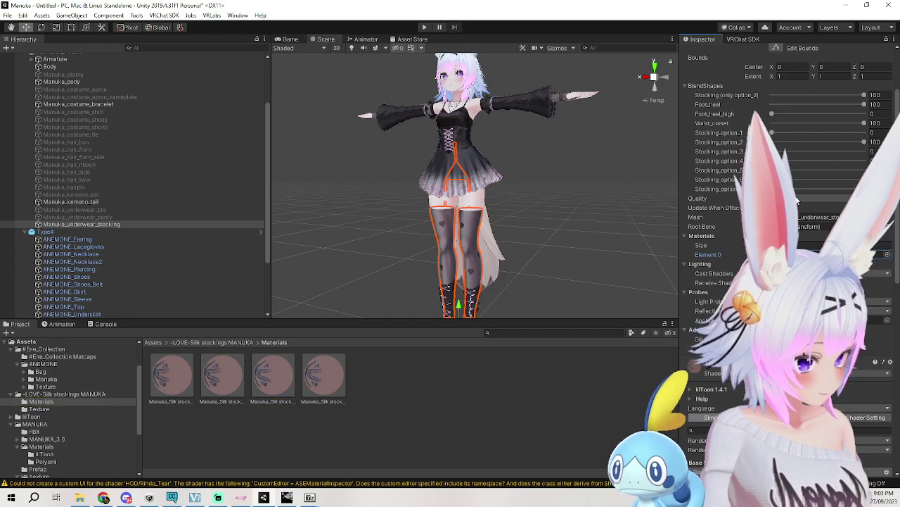
{"action": "left_click", "coordinate": [888, 255]}
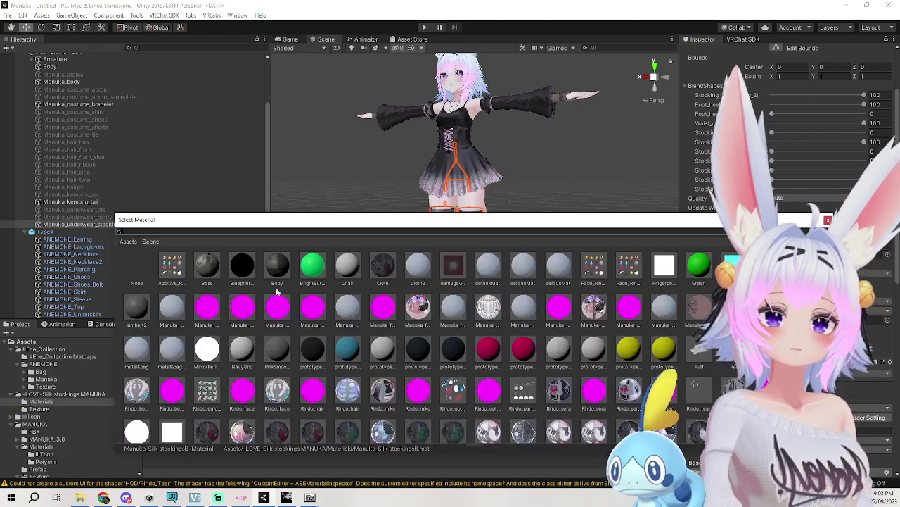
{"action": "type", "text": "stock"}
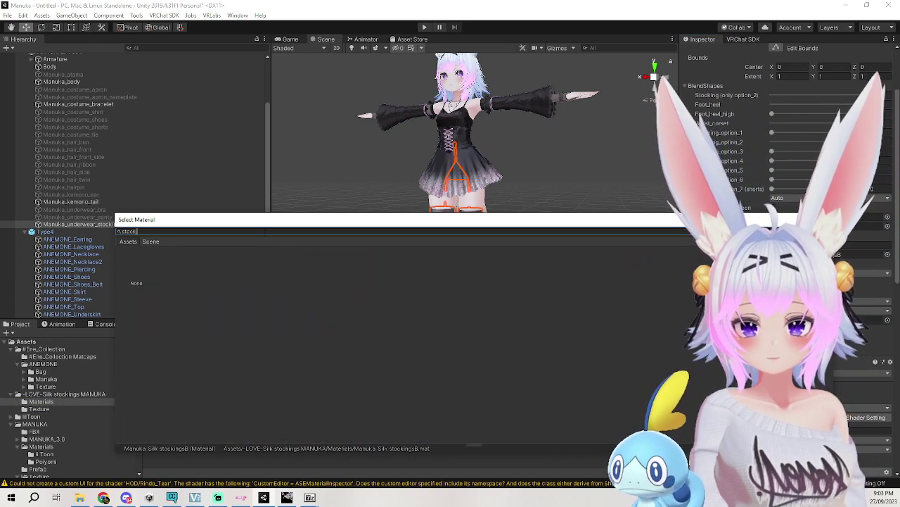
{"action": "key", "text": "BackSpace"}
{"action": "key", "text": "BackSpace"}
{"action": "key", "text": "BackSpace"}
{"action": "type", "text": "c"}
{"action": "key", "text": "BackSpace"}
{"action": "type", "text": "cos"}
{"action": "key", "text": "BackSpace"}
{"action": "key", "text": "BackSpace"}
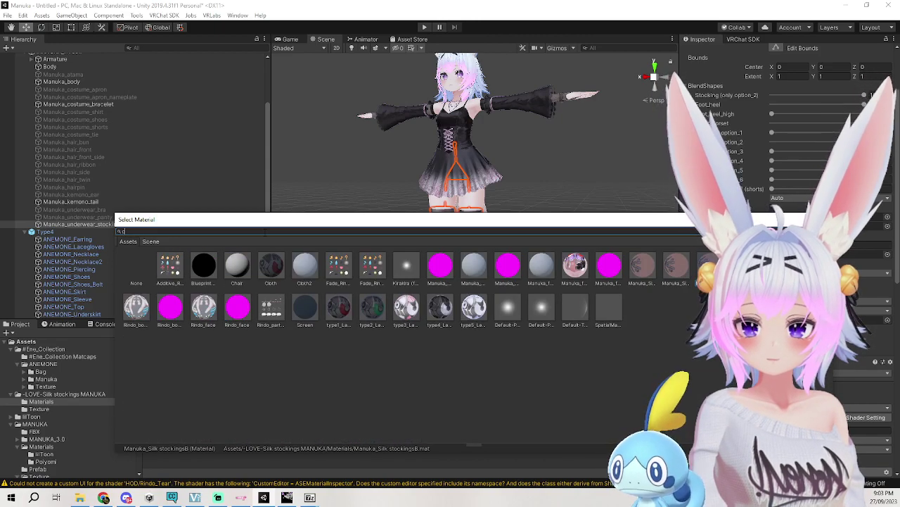
{"action": "key", "text": "BackSpace"}
{"action": "type", "text": "tight"}
{"action": "key", "text": "BackSpace"}
{"action": "key", "text": "BackSpace"}
{"action": "key", "text": "BackSpace"}
{"action": "key", "text": "BackSpace"}
{"action": "key", "text": "BackSpace"}
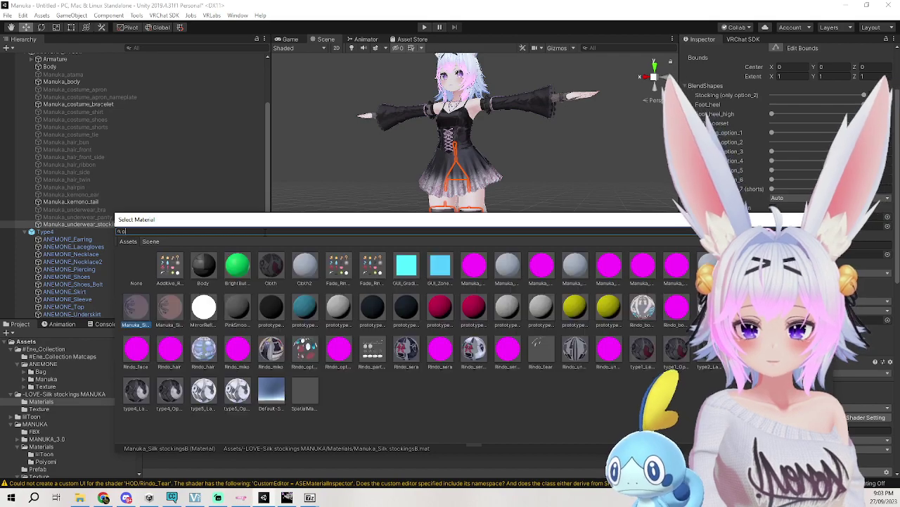
{"action": "left_click", "coordinate": [821, 219]}
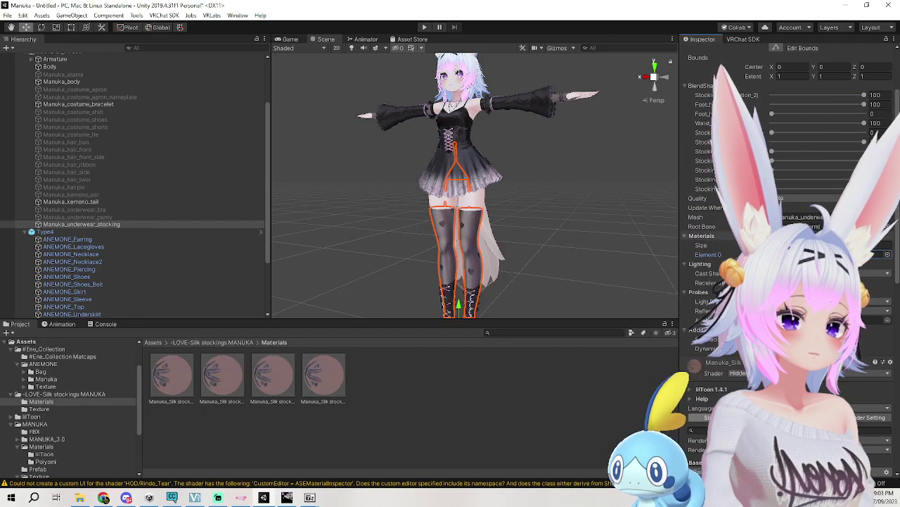
Try the Manuka_costume material from MANUKA's lilToon materials folder on the thigh-high stockings.
{"action": "left_click", "coordinate": [536, 134]}
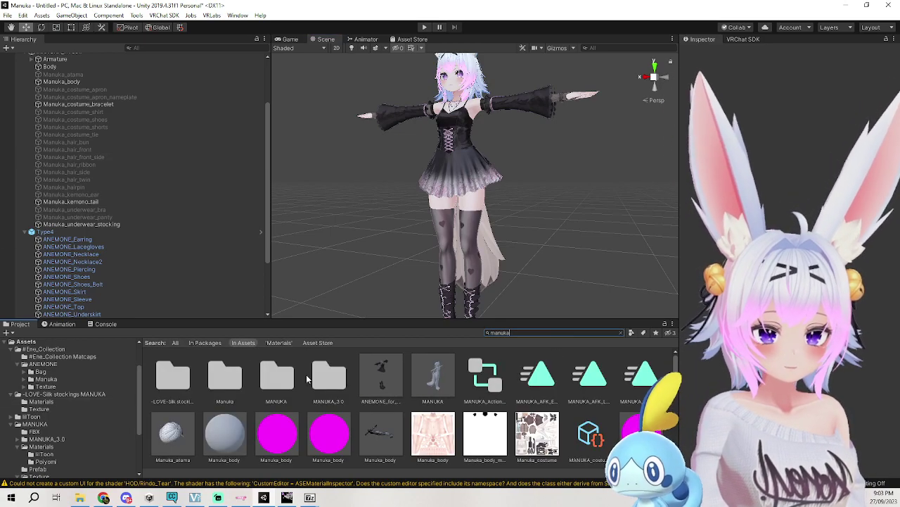
{"action": "double_click", "coordinate": [339, 379]}
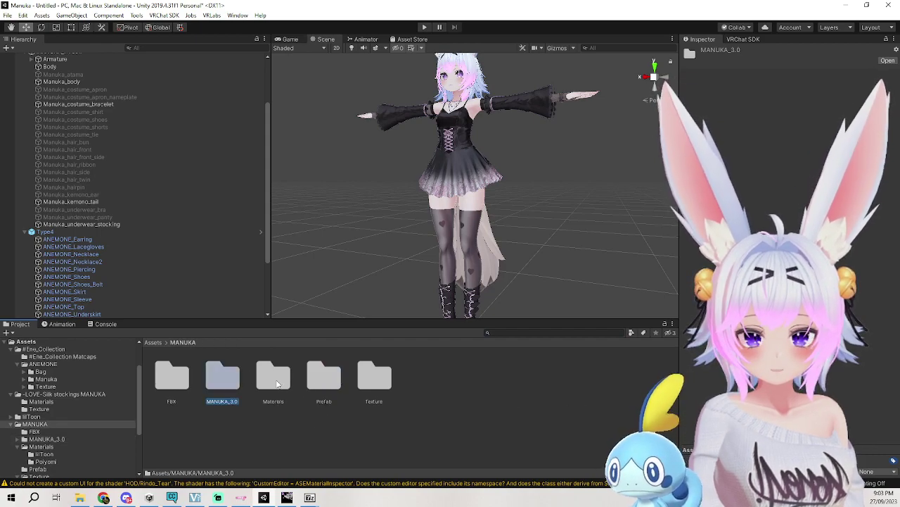
{"action": "double_click", "coordinate": [278, 379]}
{"action": "double_click", "coordinate": [173, 377]}
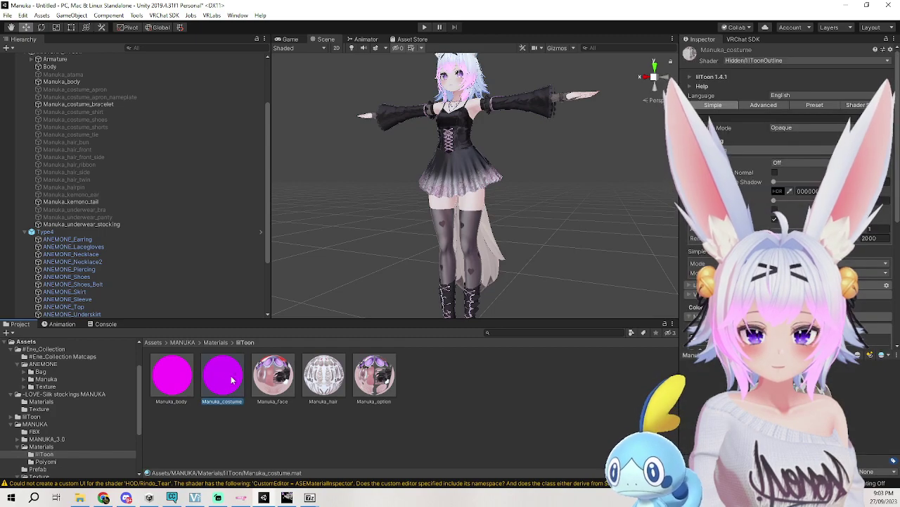
{"action": "left_click", "coordinate": [545, 257]}
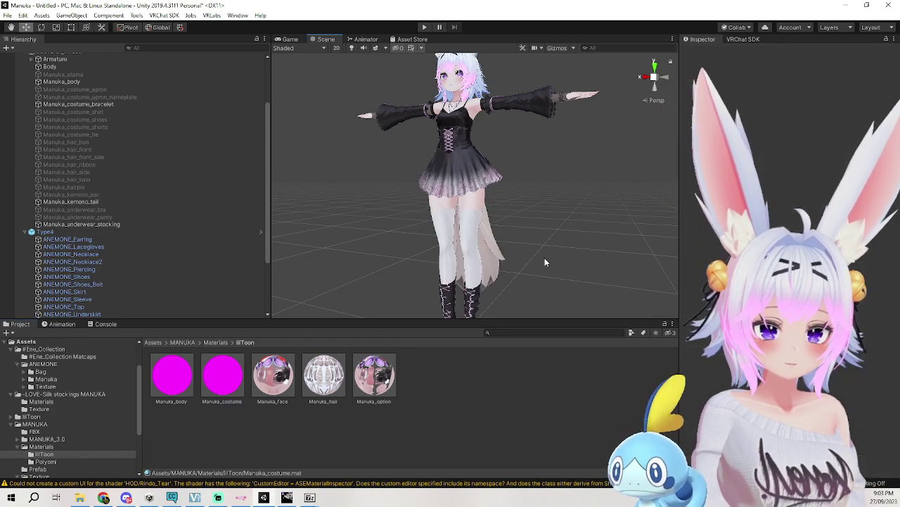
Examine the retextured stockings from near and far, and undo the Manuka_costume material assignment.
{"action": "scroll", "coordinate": [545, 258], "scroll_direction": "up", "scroll_amount": 5}
{"action": "mouse_move", "coordinate": [551, 248]}
{"action": "middle_mouse_down"}
{"action": "mouse_move", "coordinate": [560, 208]}
{"action": "mouse_move", "coordinate": [557, 240]}
{"action": "middle_mouse_up"}
{"action": "left_click_drag", "start_coordinate": [556, 240], "coordinate": [475, 270], "text": "alt"}
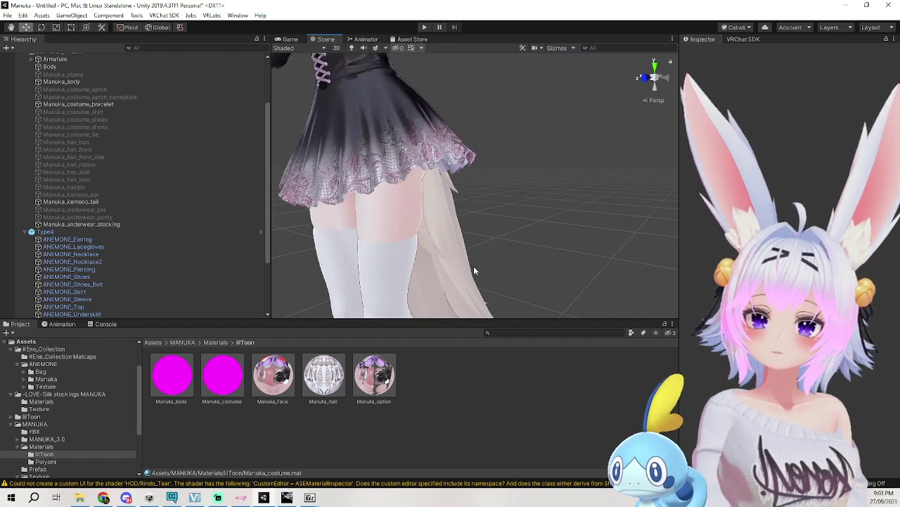
{"action": "scroll", "coordinate": [475, 270], "scroll_direction": "down", "scroll_amount": 5}
{"action": "middle_click_drag", "start_coordinate": [488, 275], "coordinate": [510, 247]}
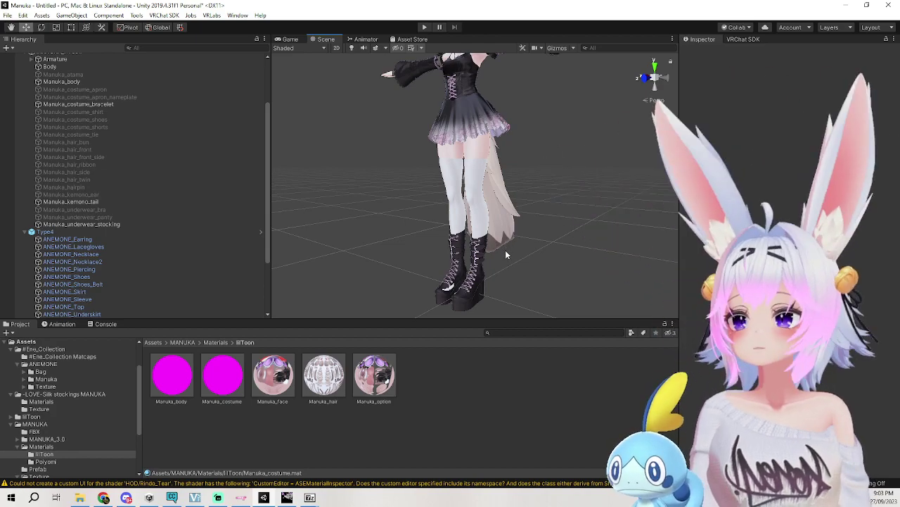
{"action": "key", "text": "ctrl+z"}
{"action": "key", "text": "ctrl+z"}
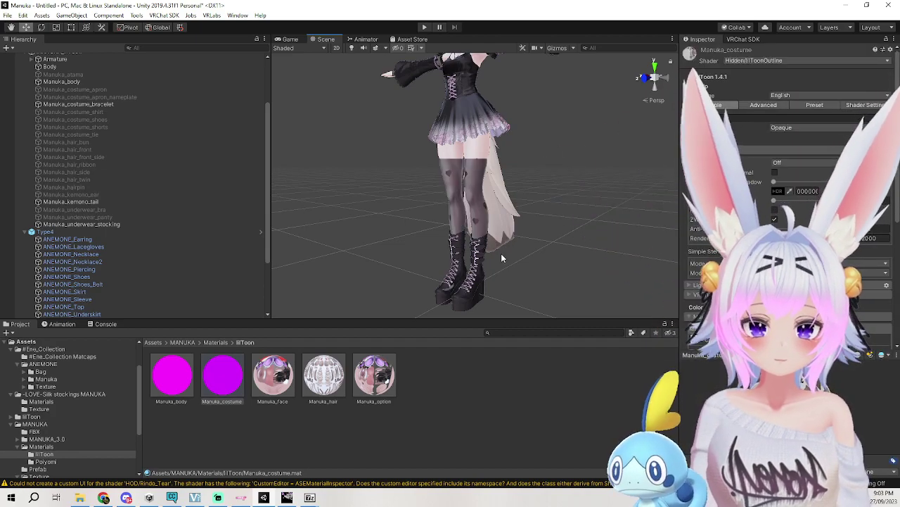
Disable the Manuka_kemono_tail object and check the avatar without it.
{"action": "left_click", "coordinate": [548, 256]}
{"action": "left_click_drag", "start_coordinate": [549, 257], "coordinate": [603, 256], "text": "alt"}
{"action": "middle_click_drag", "start_coordinate": [591, 247], "coordinate": [615, 271]}
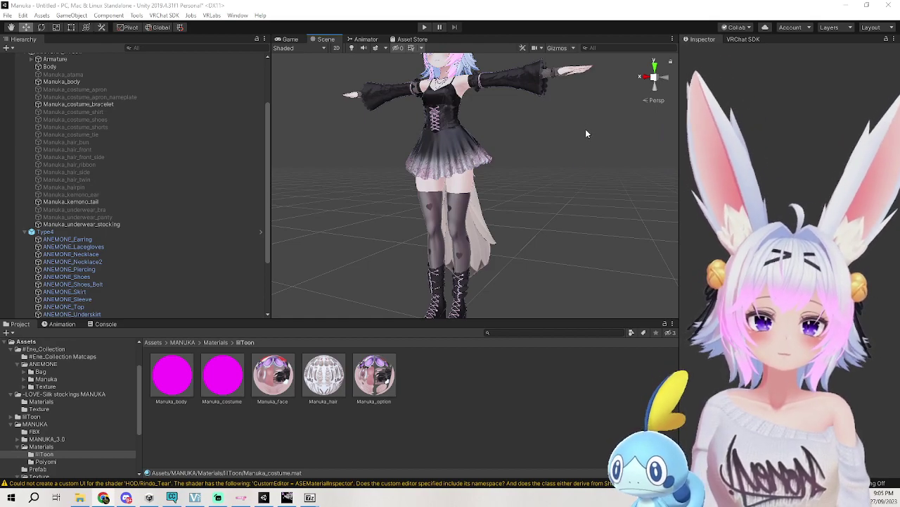
{"action": "middle_click_drag", "start_coordinate": [578, 161], "coordinate": [565, 196]}
{"action": "left_click_drag", "start_coordinate": [565, 197], "coordinate": [480, 231], "text": "alt"}
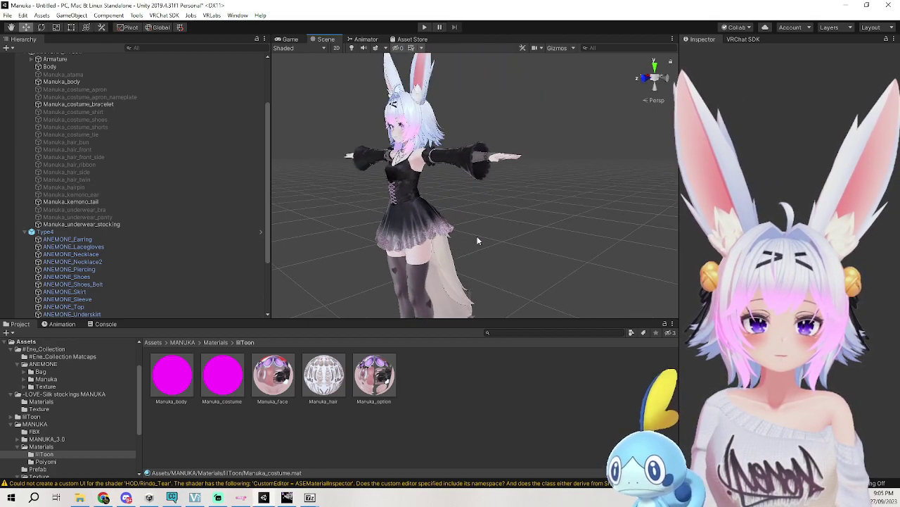
{"action": "left_click", "coordinate": [452, 276]}
{"action": "left_click", "coordinate": [704, 52]}
{"action": "middle_click_drag", "start_coordinate": [532, 213], "coordinate": [610, 206]}
{"action": "scroll", "coordinate": [614, 198], "scroll_direction": "down", "scroll_amount": 2}
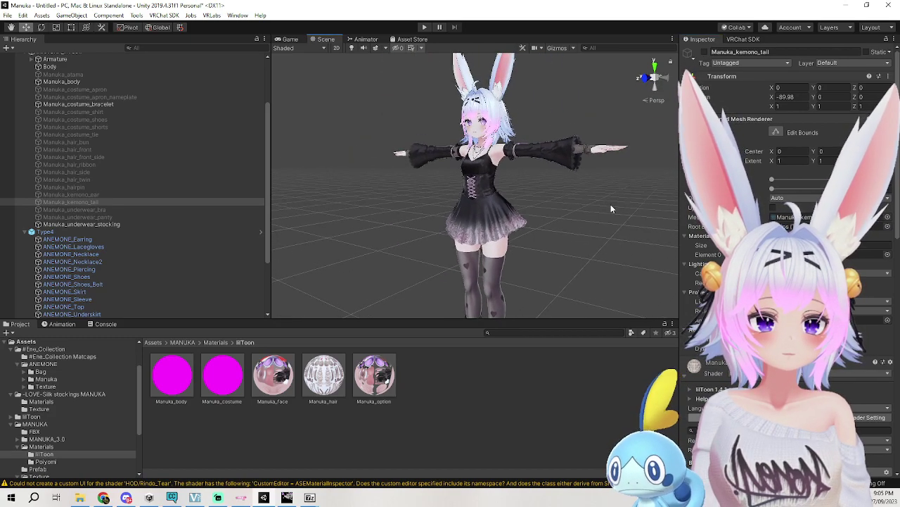
{"action": "right_click_drag", "start_coordinate": [610, 206], "coordinate": [530, 215]}
{"action": "left_click_drag", "start_coordinate": [530, 216], "coordinate": [557, 211], "text": "alt"}
{"action": "middle_click_drag", "start_coordinate": [557, 211], "coordinate": [575, 210]}
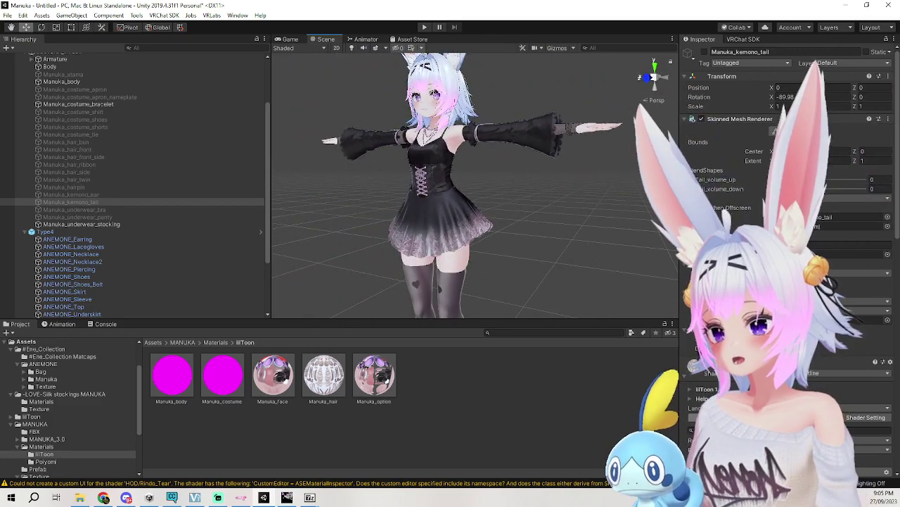
Import the KM_Shop Rabbit package into the project.
{"action": "key", "text": "super+d"}
{"action": "key", "text": "super+d"}
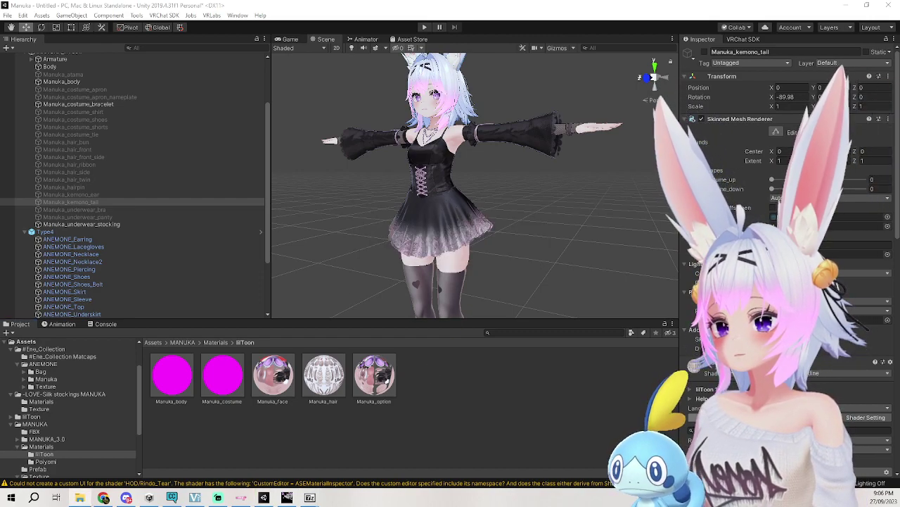
{"action": "left_click", "coordinate": [475, 408]}
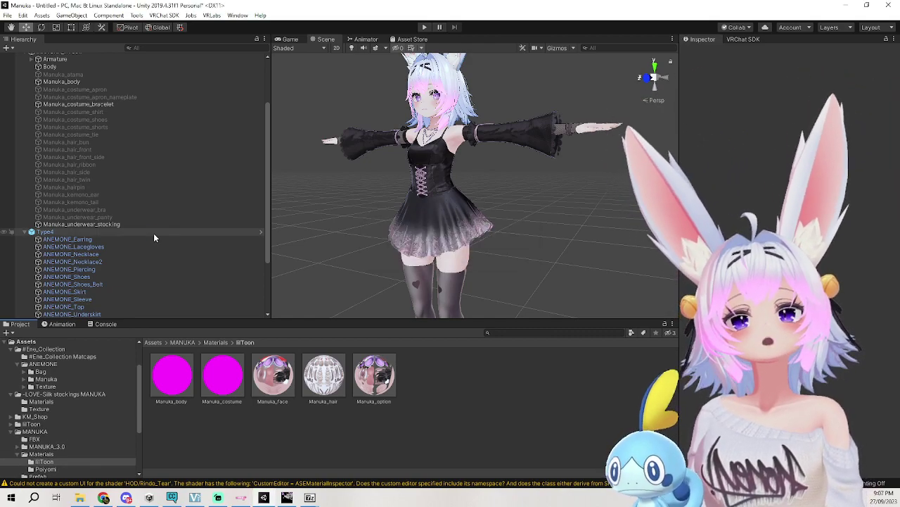
Examine the heart-patterned stockings, boots and skirt from several distances and angles.
{"action": "left_click", "coordinate": [151, 225]}
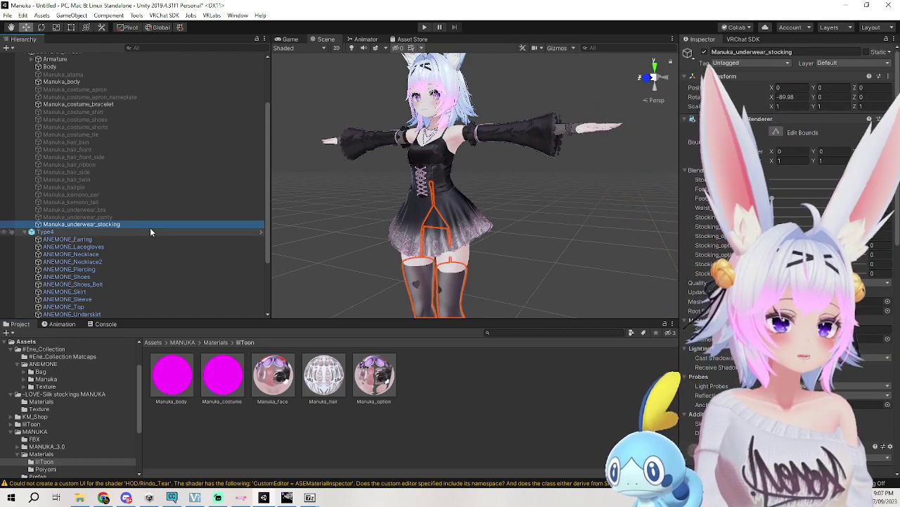
{"action": "left_click", "coordinate": [530, 228]}
{"action": "scroll", "coordinate": [530, 228], "scroll_direction": "up", "scroll_amount": 3}
{"action": "middle_click_drag", "start_coordinate": [530, 228], "coordinate": [546, 185]}
{"action": "right_click_drag", "start_coordinate": [536, 195], "coordinate": [565, 197]}
{"action": "middle_click_drag", "start_coordinate": [564, 197], "coordinate": [577, 183]}
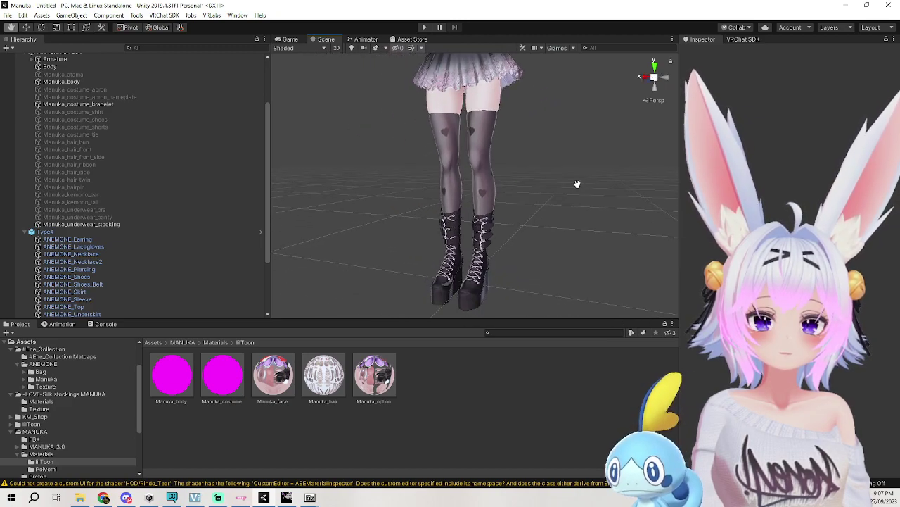
{"action": "left_click_drag", "start_coordinate": [577, 184], "coordinate": [558, 197], "text": "alt"}
{"action": "left_click", "coordinate": [455, 172]}
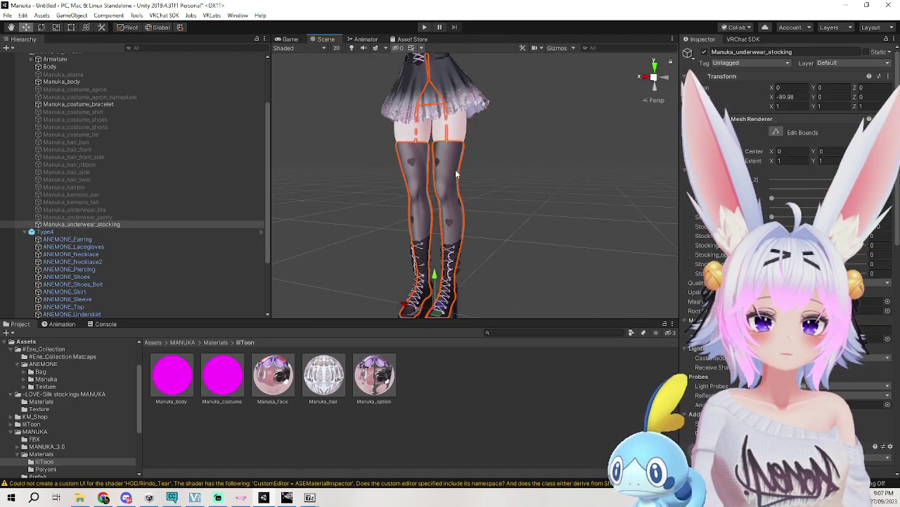
{"action": "left_click", "coordinate": [511, 195]}
{"action": "middle_click_drag", "start_coordinate": [510, 195], "coordinate": [512, 222]}
{"action": "left_click_drag", "start_coordinate": [515, 222], "coordinate": [423, 234], "text": "alt"}
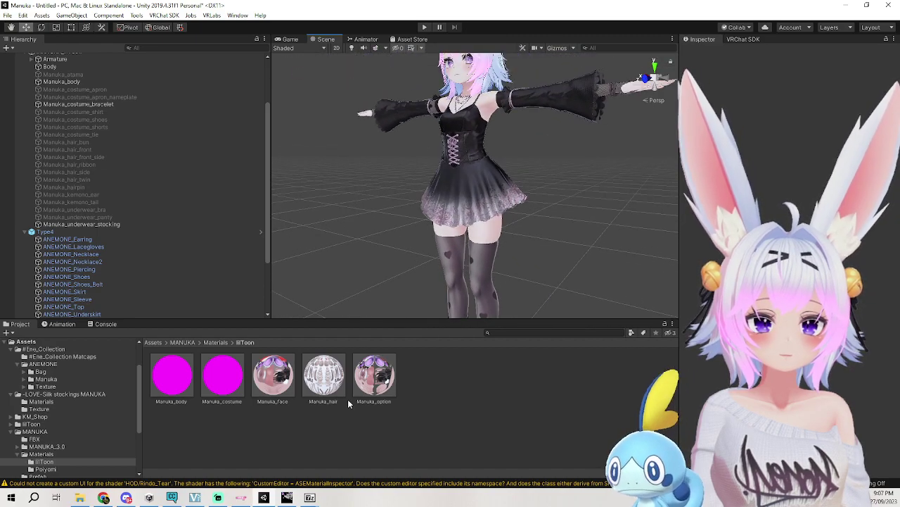
Add the Rabbit prefab from the KM_Shop Rabbit folder to the avatar as a child of MANUKA_lilToon.
{"action": "left_click", "coordinate": [154, 343]}
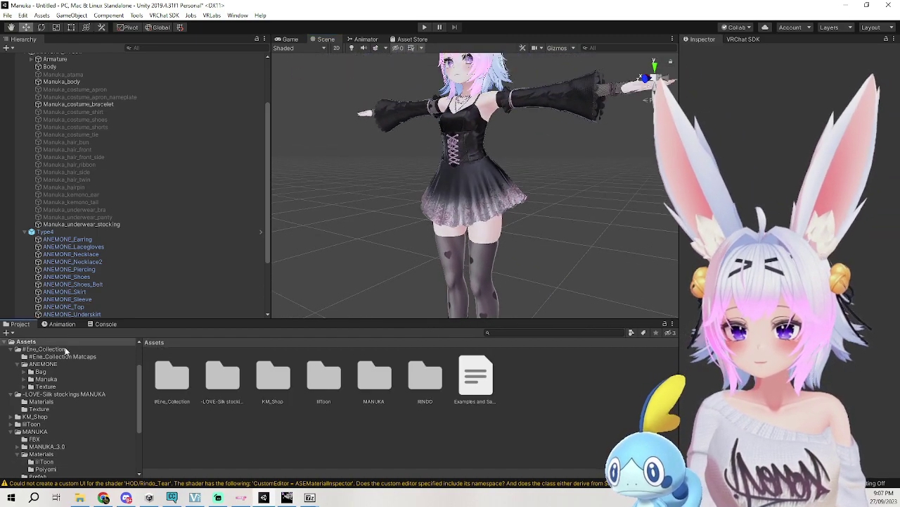
{"action": "left_click", "coordinate": [274, 382]}
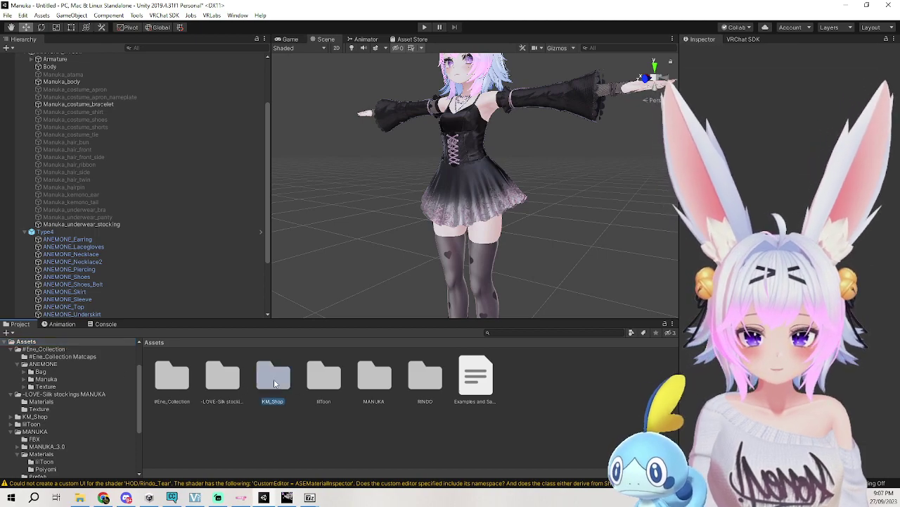
{"action": "double_click", "coordinate": [274, 382]}
{"action": "double_click", "coordinate": [174, 380]}
{"action": "left_click", "coordinate": [269, 379]}
{"action": "left_click_drag", "start_coordinate": [268, 380], "coordinate": [56, 128]}
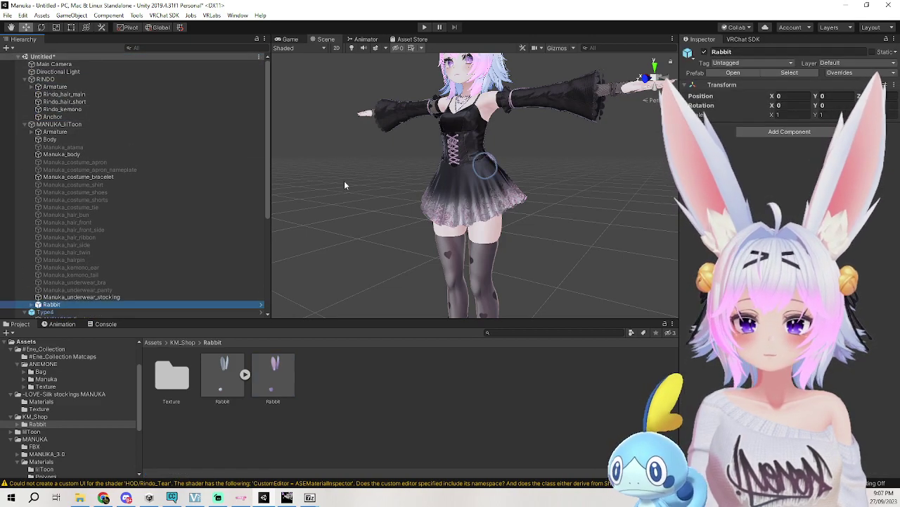
Unpack the Rabbit prefab under MANUKA_lilToon and delete its Ear object.
{"action": "left_click", "coordinate": [348, 187]}
{"action": "mouse_move", "coordinate": [370, 201]}
{"action": "left_mouse_down", "text": "alt"}
{"action": "mouse_move", "coordinate": [270, 221]}
{"action": "mouse_move", "coordinate": [287, 234]}
{"action": "mouse_move", "coordinate": [380, 190]}
{"action": "left_mouse_up", "text": "alt"}
{"action": "scroll", "coordinate": [91, 279], "scroll_direction": "down", "scroll_amount": 2}
{"action": "left_click", "coordinate": [31, 277]}
{"action": "scroll", "coordinate": [42, 274], "scroll_direction": "down", "scroll_amount": 6}
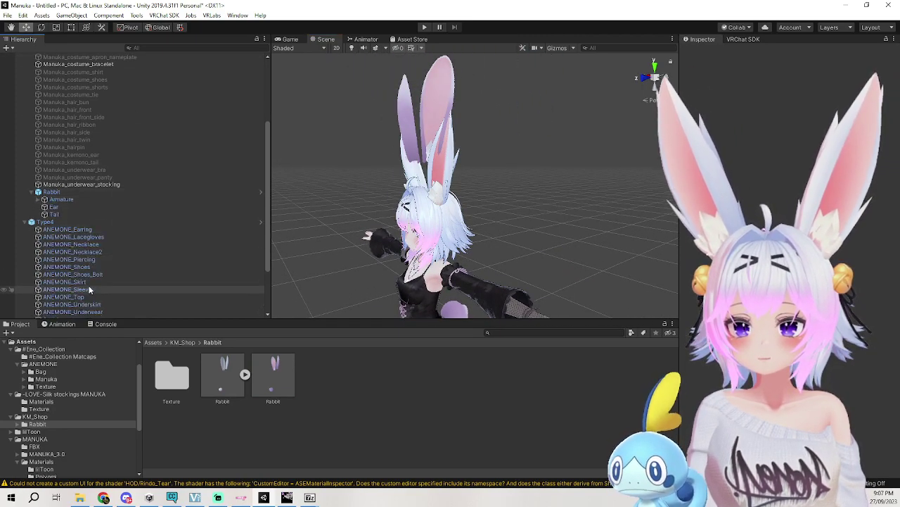
{"action": "left_click", "coordinate": [92, 207]}
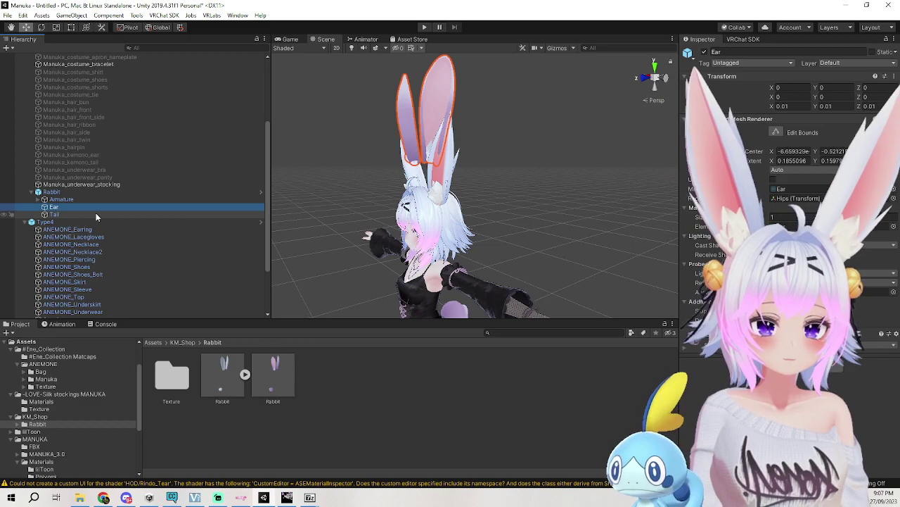
{"action": "key", "text": "Delete"}
{"action": "left_click", "coordinate": [515, 271]}
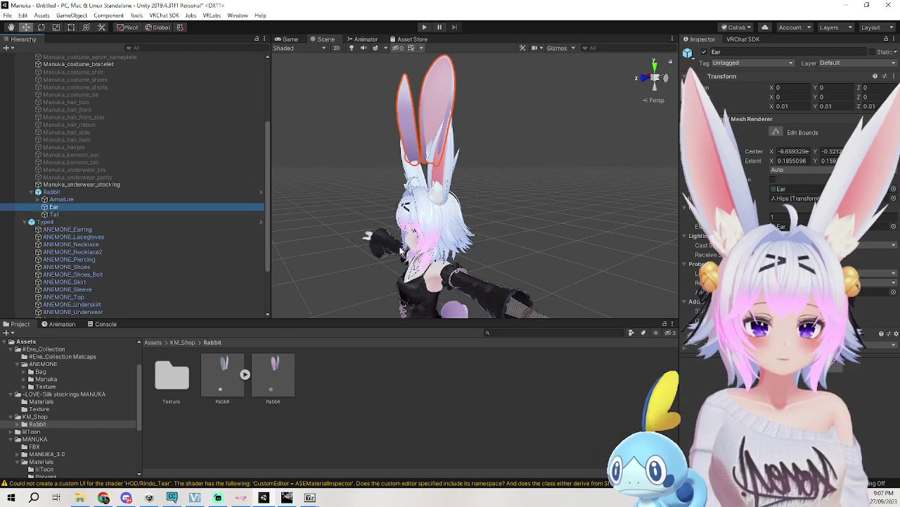
{"action": "right_click", "coordinate": [74, 192]}
{"action": "left_click", "coordinate": [135, 306]}
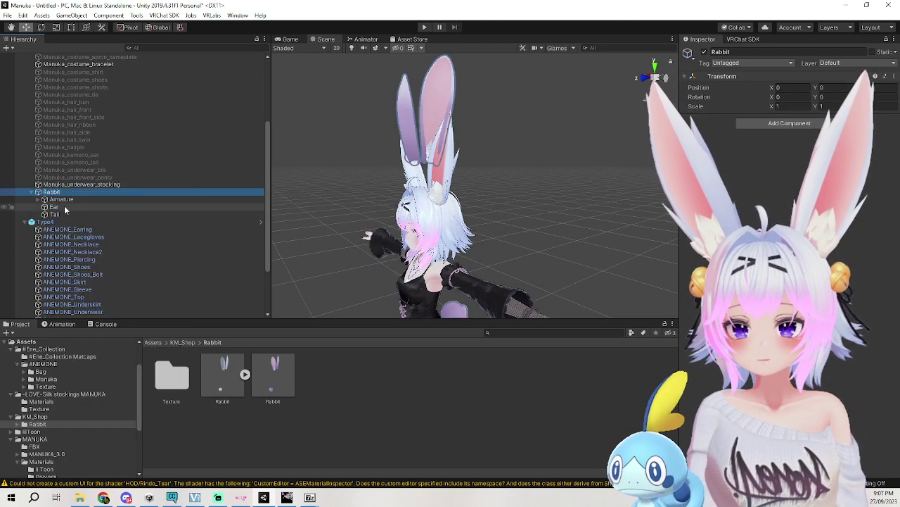
{"action": "left_click", "coordinate": [65, 208]}
{"action": "key", "text": "Delete"}
Examine the rabbit tail's placement on the back of the skirt from several angles and distances.
{"action": "left_click_drag", "start_coordinate": [428, 245], "coordinate": [464, 281], "text": "alt"}
{"action": "middle_click_drag", "start_coordinate": [464, 302], "coordinate": [463, 193]}
{"action": "left_click_drag", "start_coordinate": [462, 193], "coordinate": [521, 213], "text": "alt"}
{"action": "middle_click_drag", "start_coordinate": [520, 213], "coordinate": [352, 220]}
{"action": "left_click", "coordinate": [416, 179]}
{"action": "middle_click_drag", "start_coordinate": [472, 194], "coordinate": [464, 242]}
{"action": "scroll", "coordinate": [422, 231], "scroll_direction": "up", "scroll_amount": 5}
{"action": "middle_click_drag", "start_coordinate": [410, 243], "coordinate": [457, 238]}
{"action": "left_click", "coordinate": [523, 217]}
{"action": "middle_click_drag", "start_coordinate": [523, 217], "coordinate": [598, 200]}
Check the main color texture on the rabbit Tail's material and open the KM_Shop Rabbit Texture folder.
{"action": "left_click", "coordinate": [501, 187]}
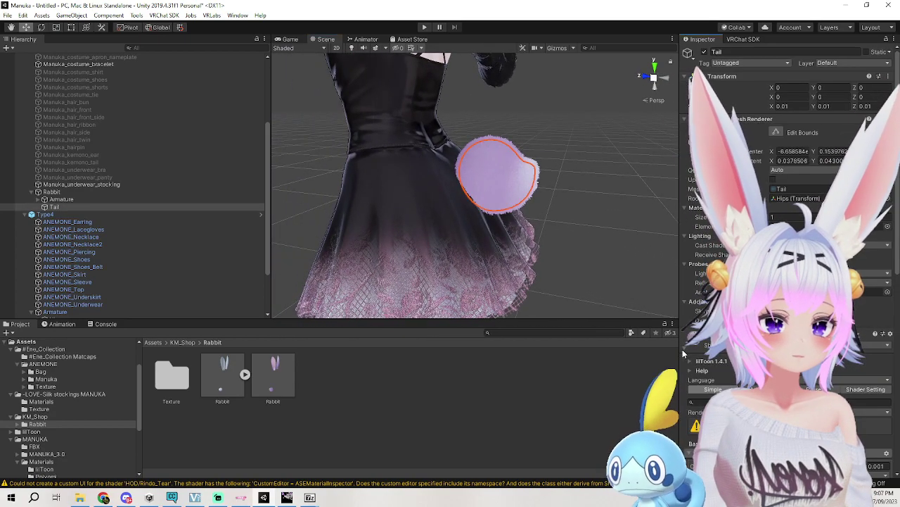
{"action": "scroll", "coordinate": [697, 350], "scroll_direction": "down", "scroll_amount": 10}
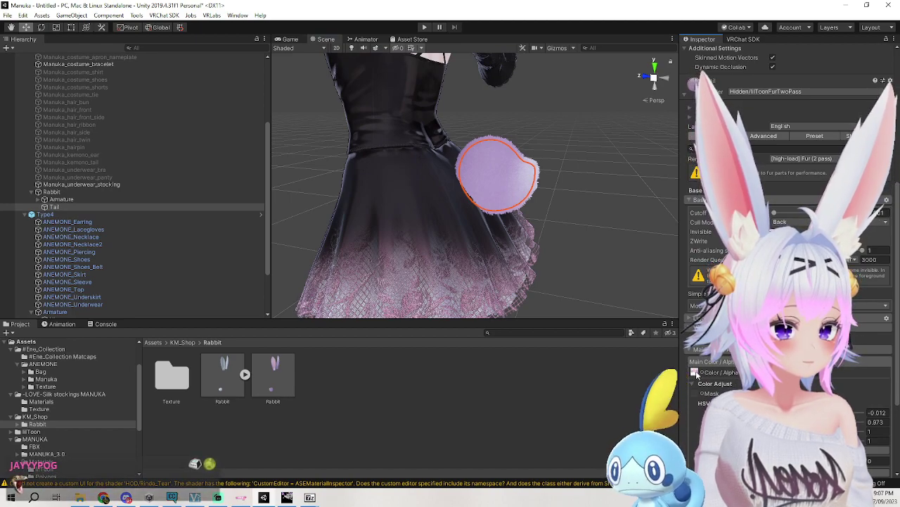
{"action": "double_click", "coordinate": [172, 376]}
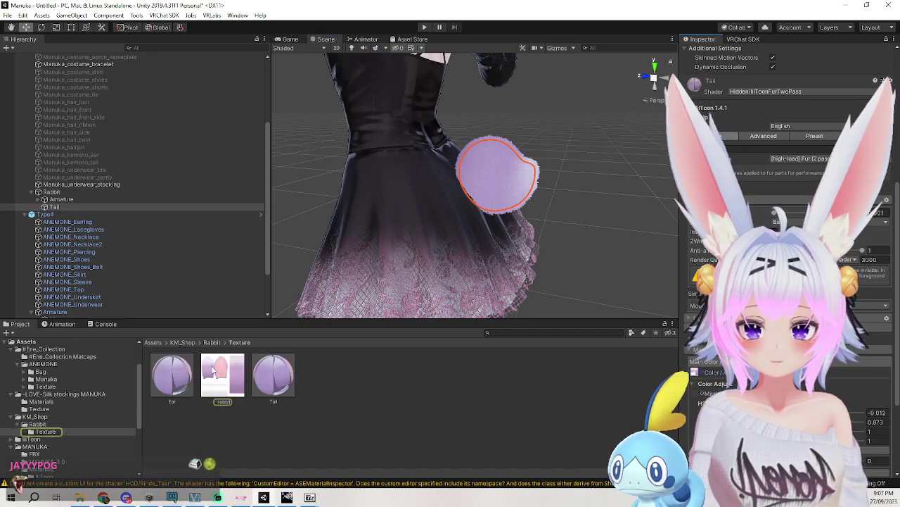
{"action": "left_click", "coordinate": [355, 391]}
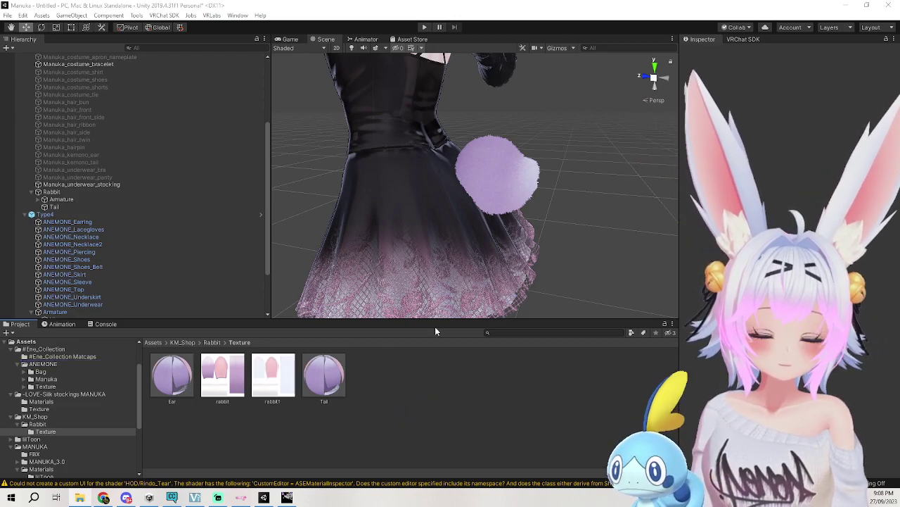
Try the rabbit1 texture on the rabbit Tail and in its main color slot, and undo the texture change.
{"action": "left_click", "coordinate": [500, 169]}
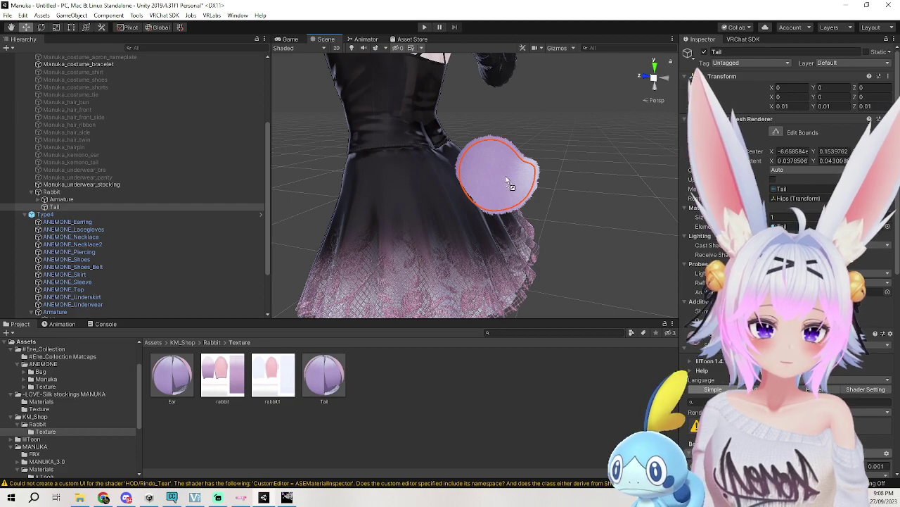
{"action": "left_click_drag", "start_coordinate": [507, 181], "coordinate": [507, 181]}
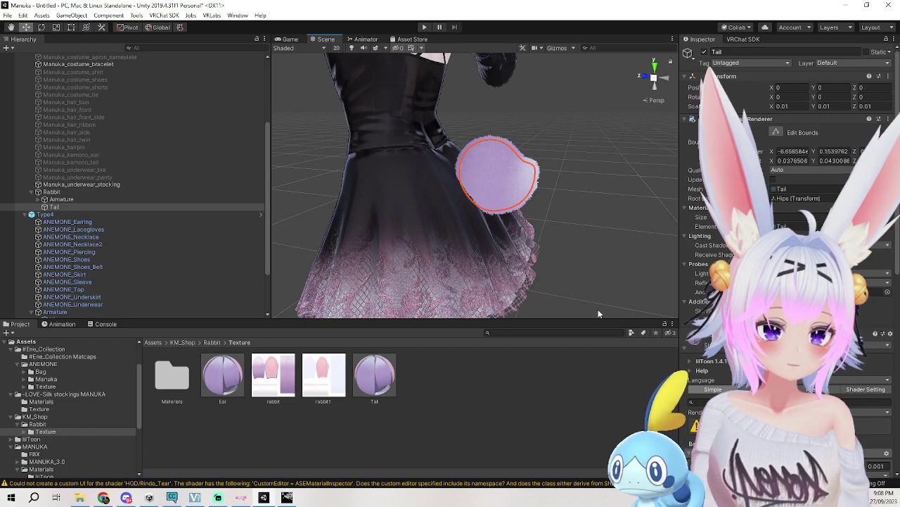
{"action": "scroll", "coordinate": [788, 246], "scroll_direction": "down", "scroll_amount": 7}
{"action": "left_click_drag", "start_coordinate": [324, 380], "coordinate": [694, 373]}
{"action": "left_click", "coordinate": [619, 226]}
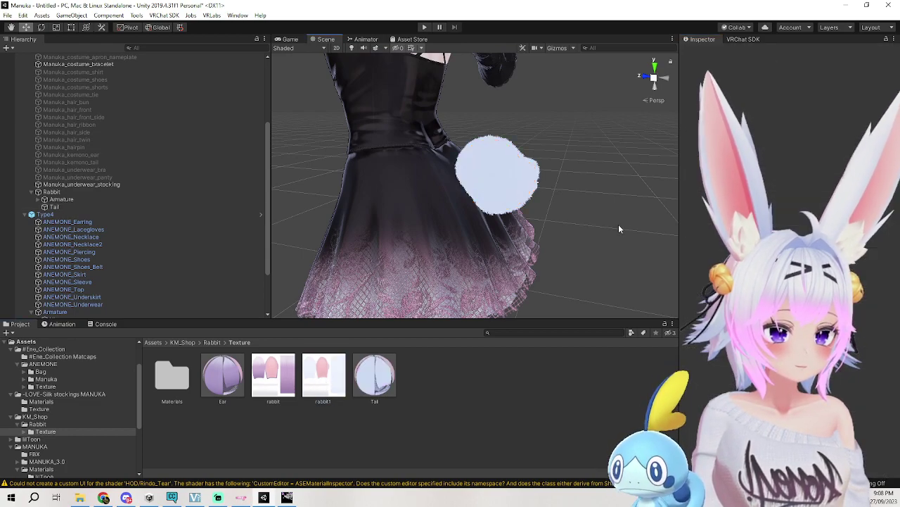
{"action": "key", "text": "ctrl+z"}
{"action": "key", "text": "ctrl+z"}
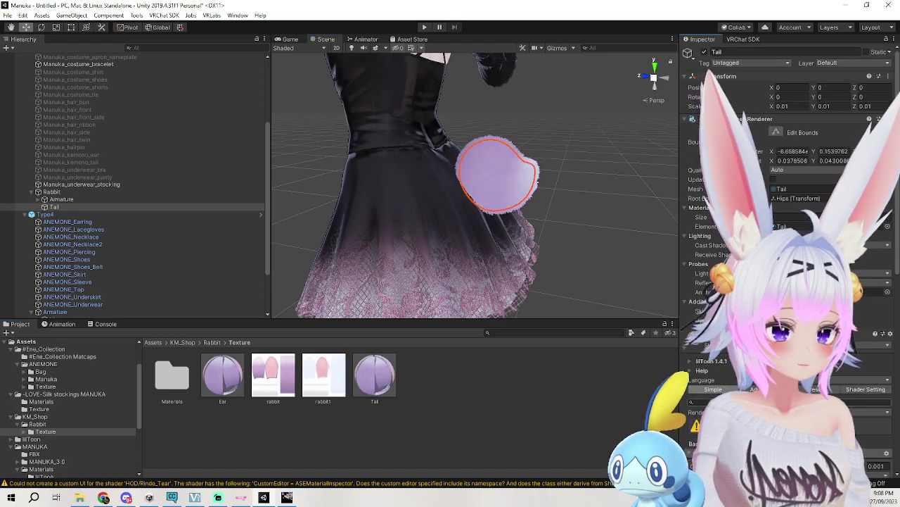
Assign the rabbit1 texture as the main color of the rabbit Tail's material.
{"action": "scroll", "coordinate": [703, 404], "scroll_direction": "down", "scroll_amount": 5}
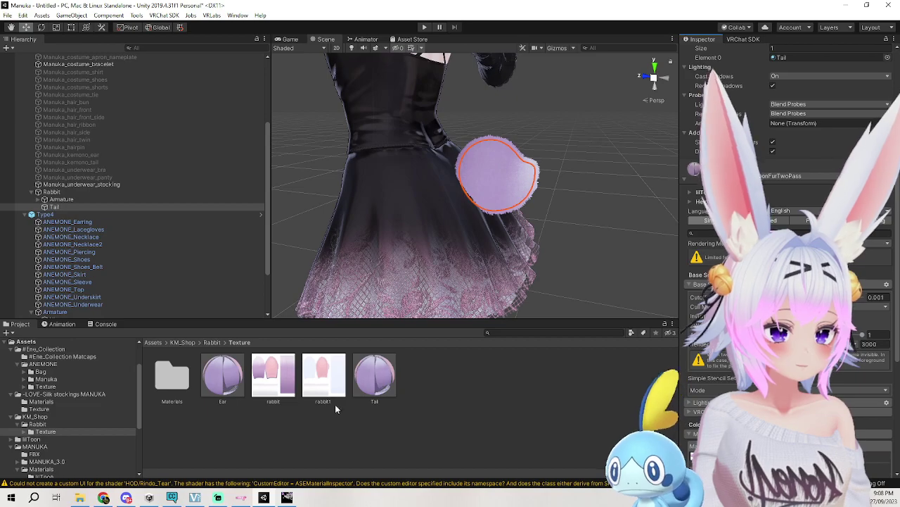
{"action": "left_click", "coordinate": [615, 255]}
{"action": "scroll", "coordinate": [563, 246], "scroll_direction": "down", "scroll_amount": 6}
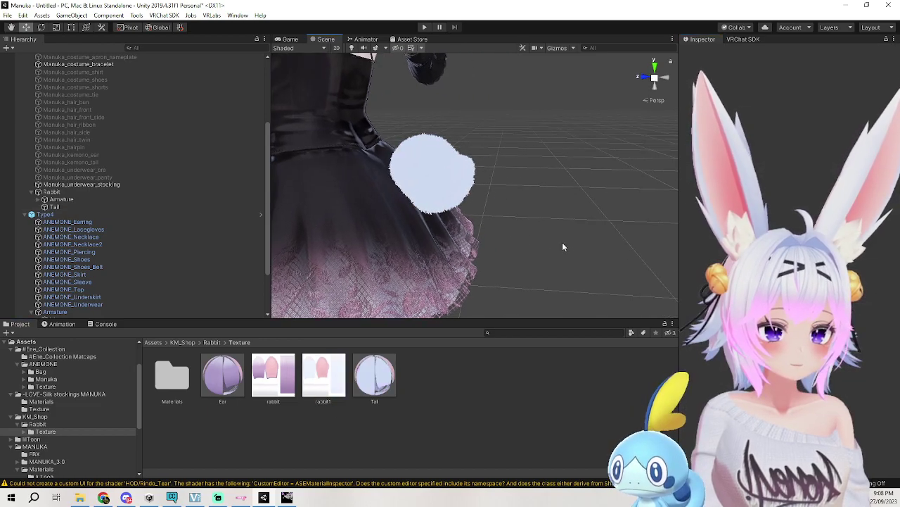
Examine the recolored tail together with the hair, ears and outfit from the back, side and front.
{"action": "left_click_drag", "start_coordinate": [605, 235], "coordinate": [333, 223], "text": "alt"}
{"action": "middle_click_drag", "start_coordinate": [304, 220], "coordinate": [429, 149]}
{"action": "scroll", "coordinate": [335, 262], "scroll_direction": "up", "scroll_amount": 4}
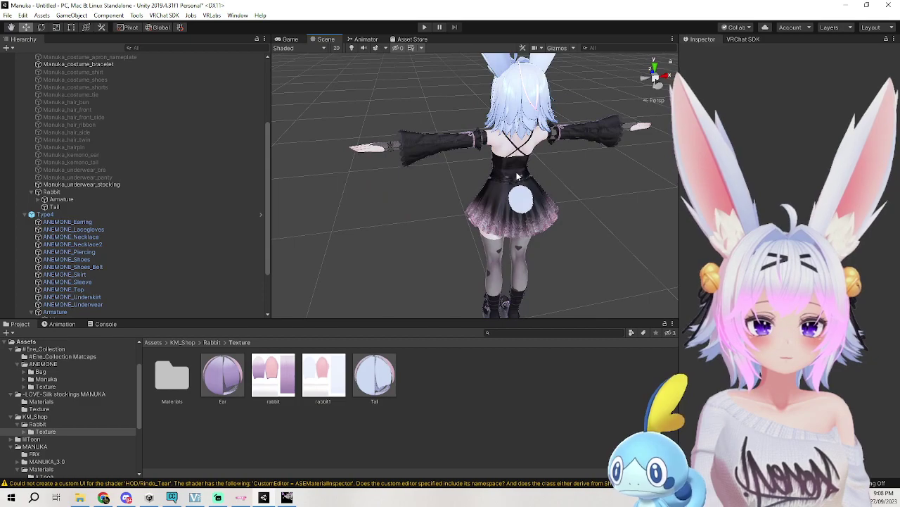
{"action": "left_click_drag", "start_coordinate": [517, 174], "coordinate": [512, 240], "text": "alt"}
{"action": "scroll", "coordinate": [512, 239], "scroll_direction": "up", "scroll_amount": 5}
{"action": "scroll", "coordinate": [511, 242], "scroll_direction": "down", "scroll_amount": 5}
{"action": "middle_click_drag", "start_coordinate": [511, 241], "coordinate": [522, 190]}
{"action": "left_click", "coordinate": [523, 192]}
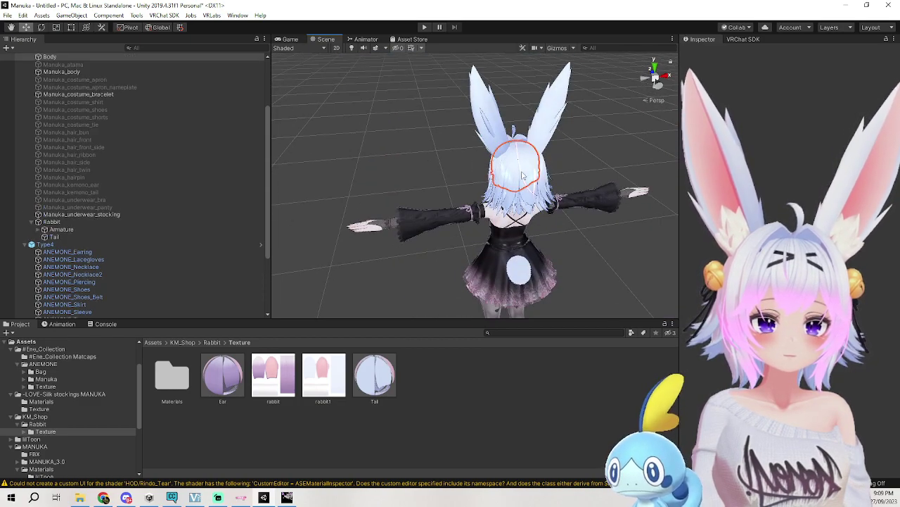
{"action": "left_click", "coordinate": [522, 192]}
{"action": "left_click_drag", "start_coordinate": [523, 192], "coordinate": [584, 169], "text": "alt"}
{"action": "middle_click_drag", "start_coordinate": [585, 169], "coordinate": [598, 142]}
{"action": "left_click", "coordinate": [599, 142]}
{"action": "left_click_drag", "start_coordinate": [517, 156], "coordinate": [573, 146], "text": "alt"}
{"action": "middle_click_drag", "start_coordinate": [573, 147], "coordinate": [561, 141]}
{"action": "left_click_drag", "start_coordinate": [560, 141], "coordinate": [693, 169], "text": "alt"}
{"action": "middle_click_drag", "start_coordinate": [693, 169], "coordinate": [496, 175]}
{"action": "left_click_drag", "start_coordinate": [496, 175], "coordinate": [600, 171], "text": "alt"}
{"action": "mouse_move", "coordinate": [600, 171]}
{"action": "middle_mouse_down"}
{"action": "mouse_move", "coordinate": [594, 162]}
{"action": "mouse_move", "coordinate": [611, 171]}
{"action": "middle_mouse_up"}
{"action": "left_click_drag", "start_coordinate": [612, 171], "coordinate": [640, 153], "text": "alt"}
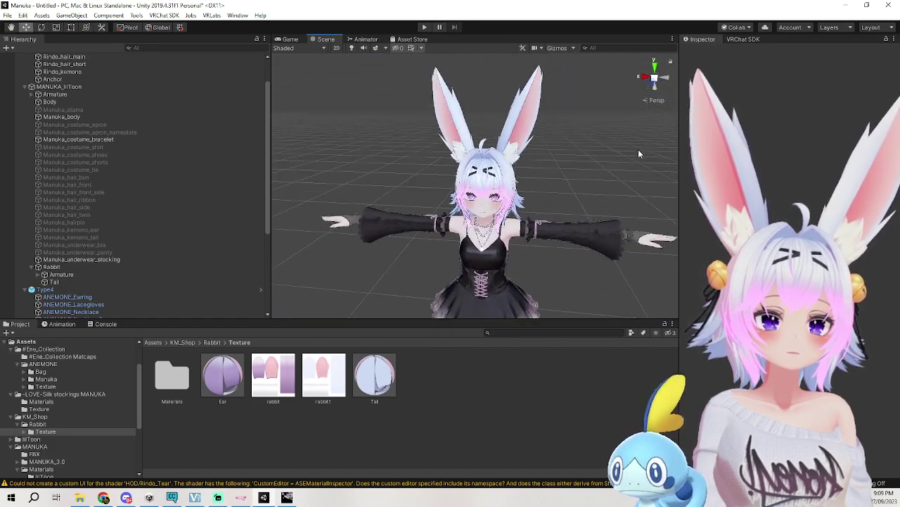
{"action": "right_click_drag", "start_coordinate": [639, 153], "coordinate": [613, 181], "text": "alt"}
{"action": "middle_click_drag", "start_coordinate": [613, 181], "coordinate": [593, 195]}
{"action": "right_click_drag", "start_coordinate": [593, 195], "coordinate": [558, 261], "text": "alt"}
{"action": "middle_click_drag", "start_coordinate": [557, 261], "coordinate": [564, 148]}
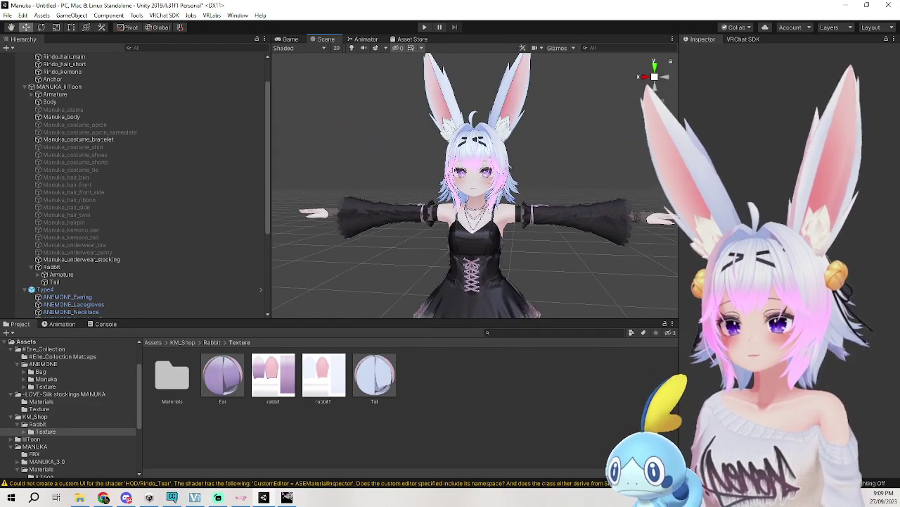
Move the Rabbit object upward and toward the avatar's front, to Position Y 0.03 and Z 0.046.
{"action": "left_click_drag", "start_coordinate": [475, 270], "coordinate": [366, 225], "text": "alt"}
{"action": "left_click", "coordinate": [375, 195]}
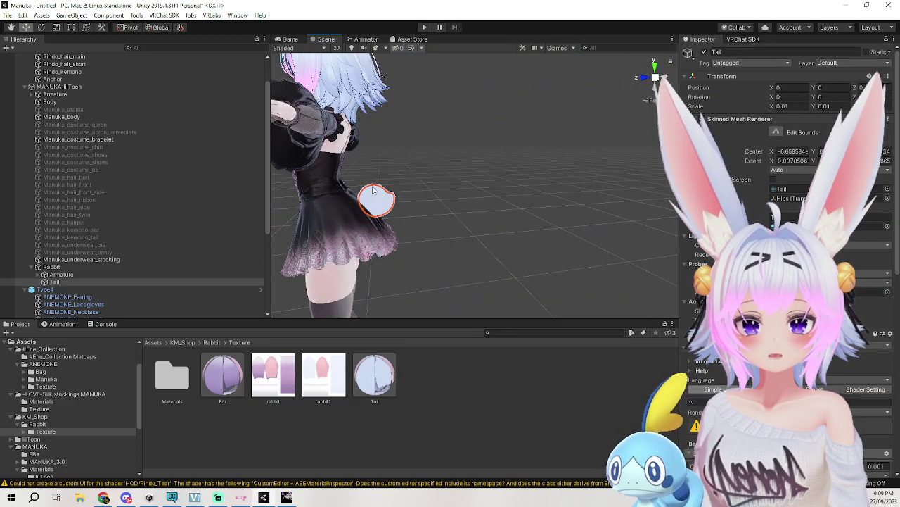
{"action": "left_click", "coordinate": [129, 267]}
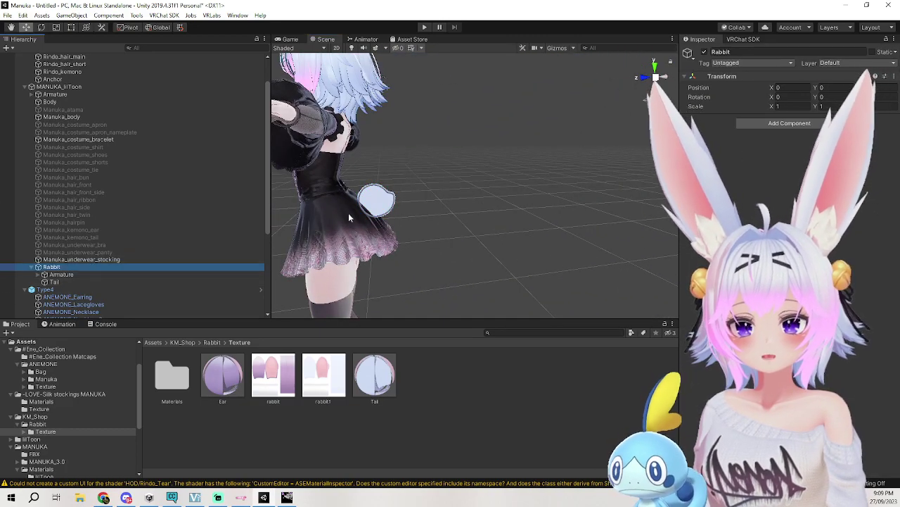
{"action": "key", "text": "f"}
{"action": "scroll", "coordinate": [387, 267], "scroll_direction": "down", "scroll_amount": 2}
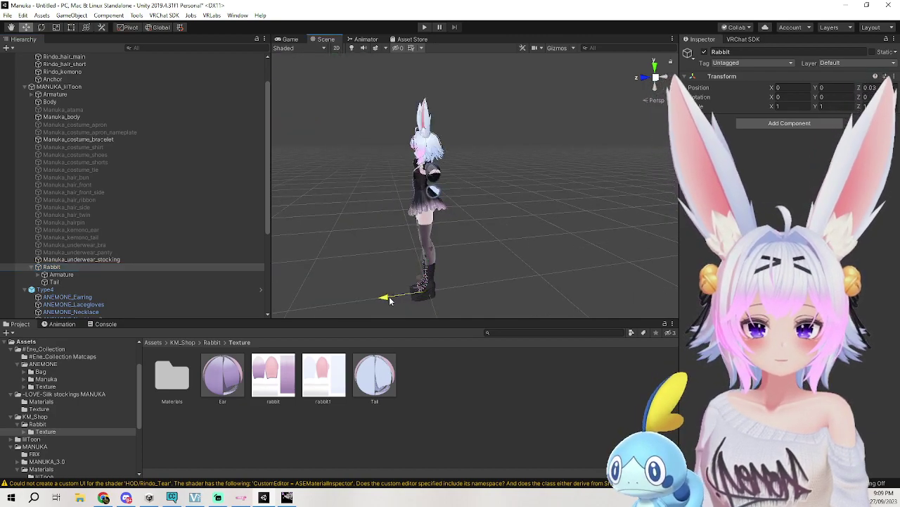
{"action": "scroll", "coordinate": [491, 217], "scroll_direction": "up", "scroll_amount": 6}
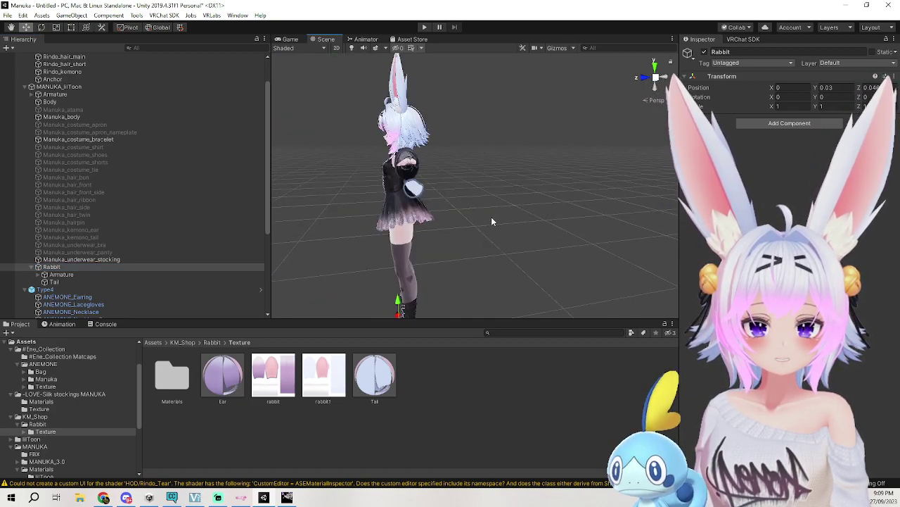
{"action": "middle_click_drag", "start_coordinate": [491, 223], "coordinate": [505, 240]}
{"action": "scroll", "coordinate": [505, 243], "scroll_direction": "up", "scroll_amount": 3}
{"action": "scroll", "coordinate": [504, 242], "scroll_direction": "down", "scroll_amount": 3}
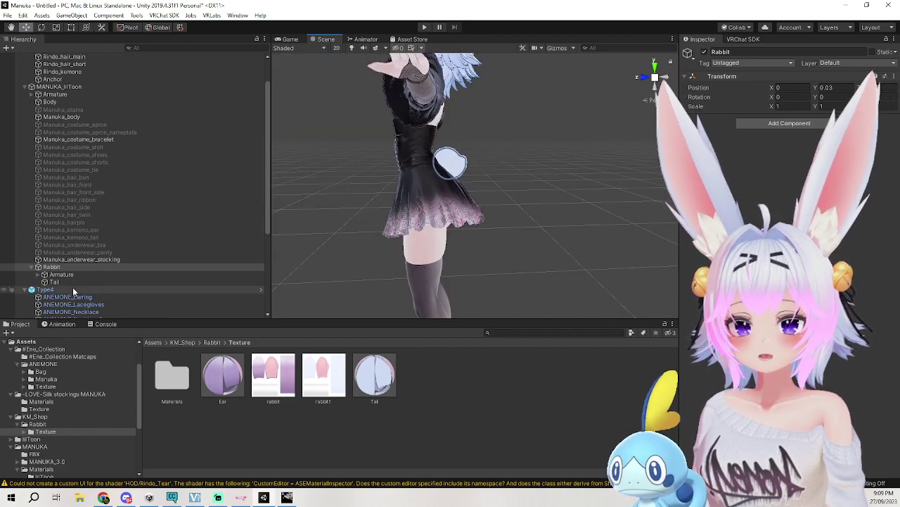
Deactivate the Type4 outfit and shift the Rabbit object slightly down and back so the tail sits on the bare lower back.
{"action": "left_click", "coordinate": [45, 290]}
{"action": "left_click", "coordinate": [704, 53]}
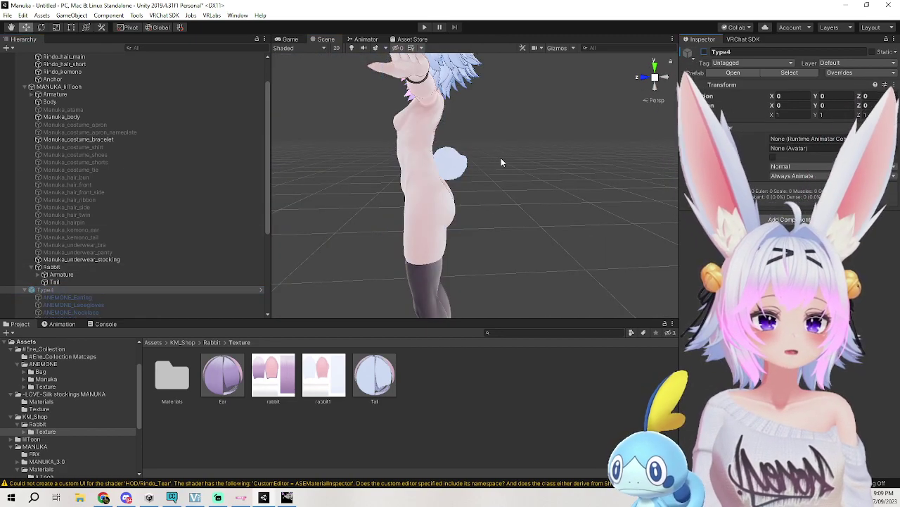
{"action": "left_click", "coordinate": [449, 167]}
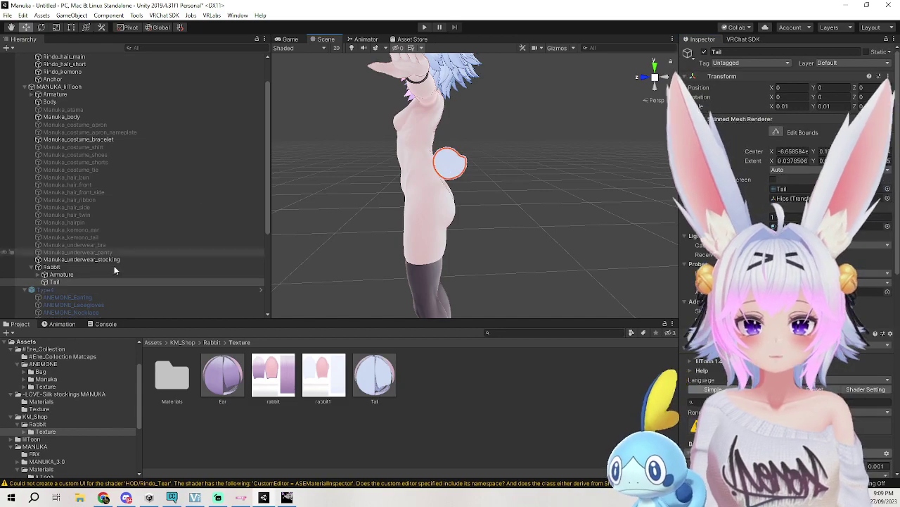
{"action": "left_click", "coordinate": [89, 259]}
{"action": "left_click", "coordinate": [70, 260]}
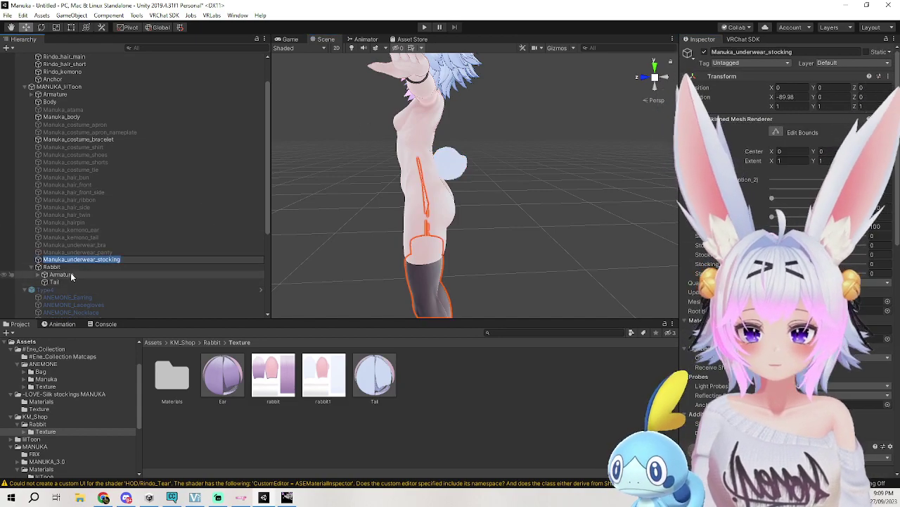
{"action": "left_click", "coordinate": [64, 267]}
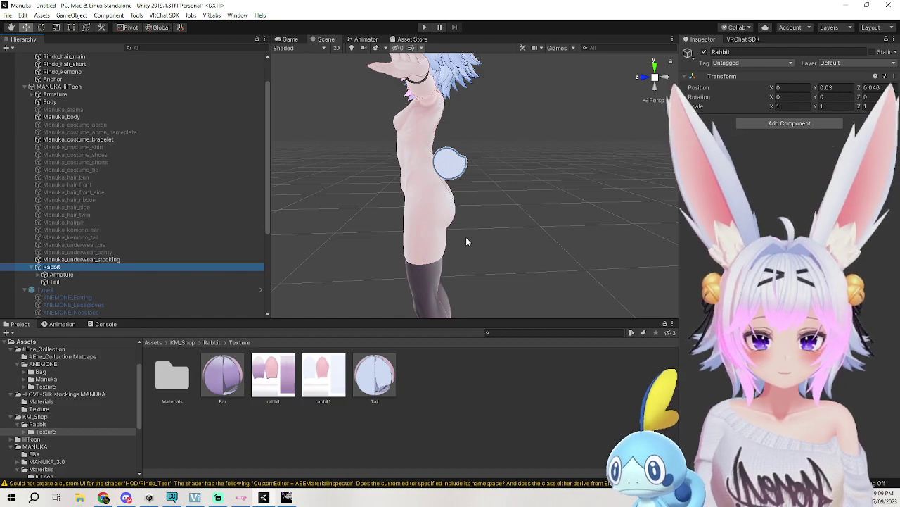
{"action": "scroll", "coordinate": [444, 289], "scroll_direction": "down", "scroll_amount": 3}
{"action": "left_click", "coordinate": [407, 316]}
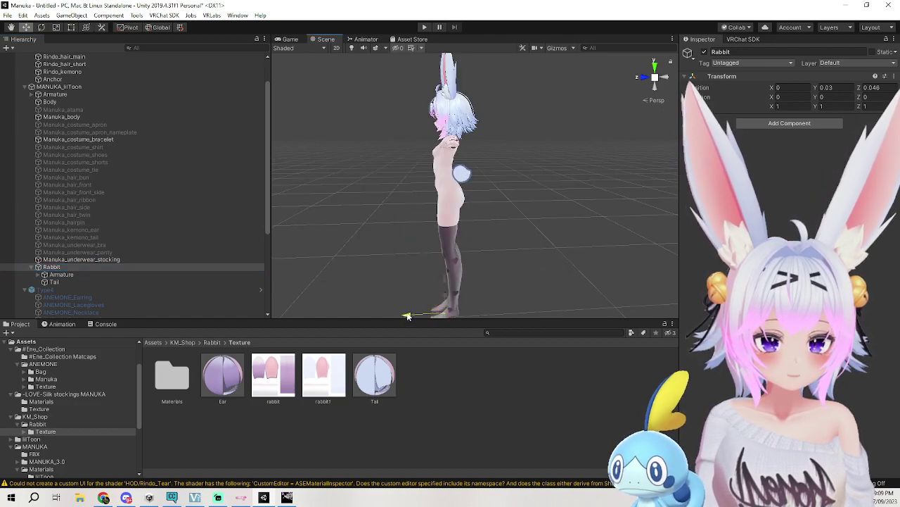
{"action": "left_click", "coordinate": [498, 240]}
{"action": "scroll", "coordinate": [510, 233], "scroll_direction": "up", "scroll_amount": 1}
{"action": "scroll", "coordinate": [512, 234], "scroll_direction": "up", "scroll_amount": 1}
{"action": "scroll", "coordinate": [512, 234], "scroll_direction": "down", "scroll_amount": 1}
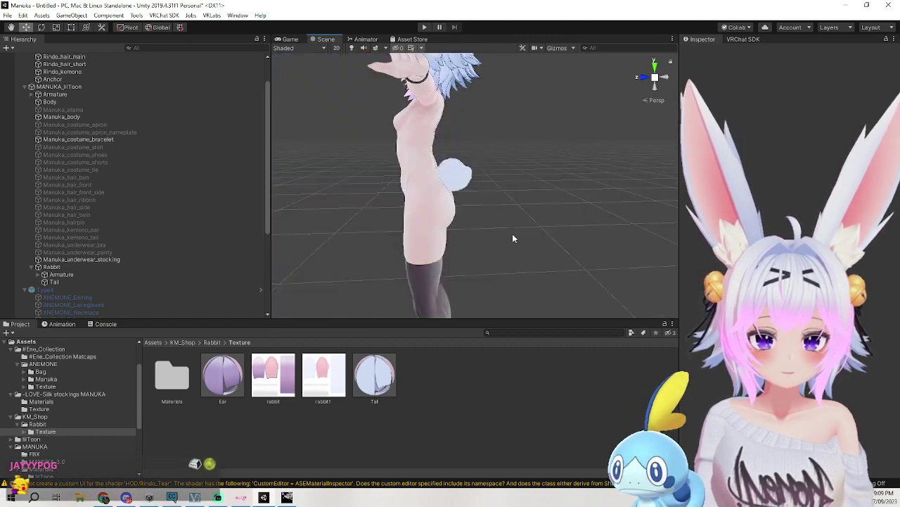
{"action": "middle_click_drag", "start_coordinate": [513, 234], "coordinate": [553, 246]}
{"action": "left_click_drag", "start_coordinate": [553, 246], "coordinate": [469, 235], "text": "alt"}
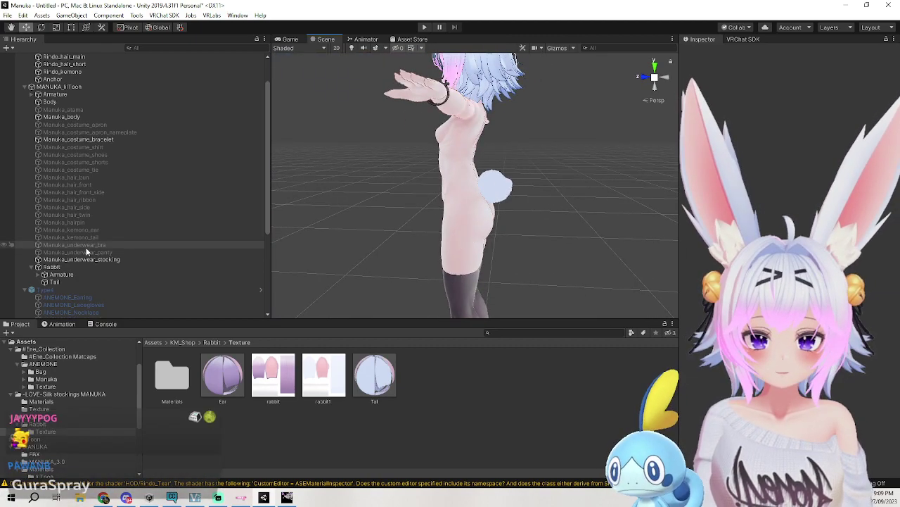
{"action": "right_click_drag", "start_coordinate": [531, 190], "coordinate": [533, 242], "text": "alt"}
{"action": "middle_click_drag", "start_coordinate": [533, 246], "coordinate": [555, 228]}
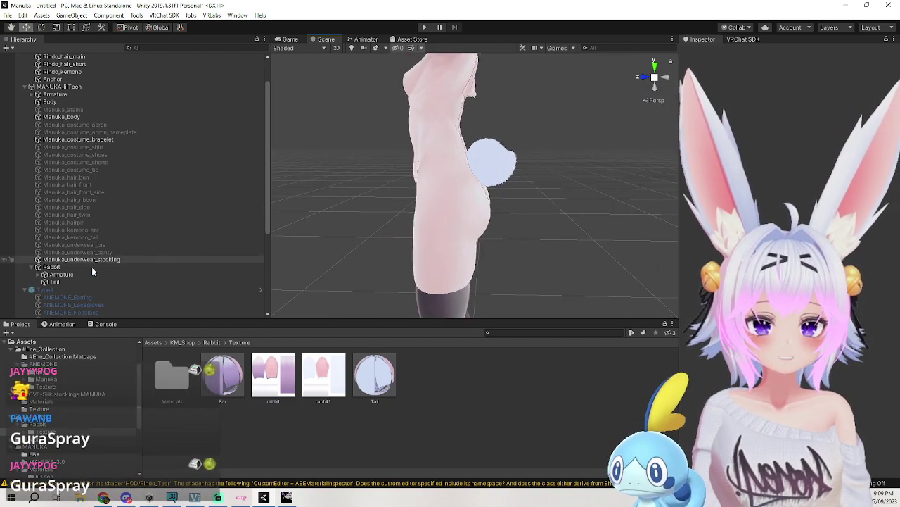
Reactivate the Type4 outfit and check how the tail and skirt fit together from the side and front.
{"action": "left_click", "coordinate": [86, 289]}
{"action": "left_click", "coordinate": [705, 52]}
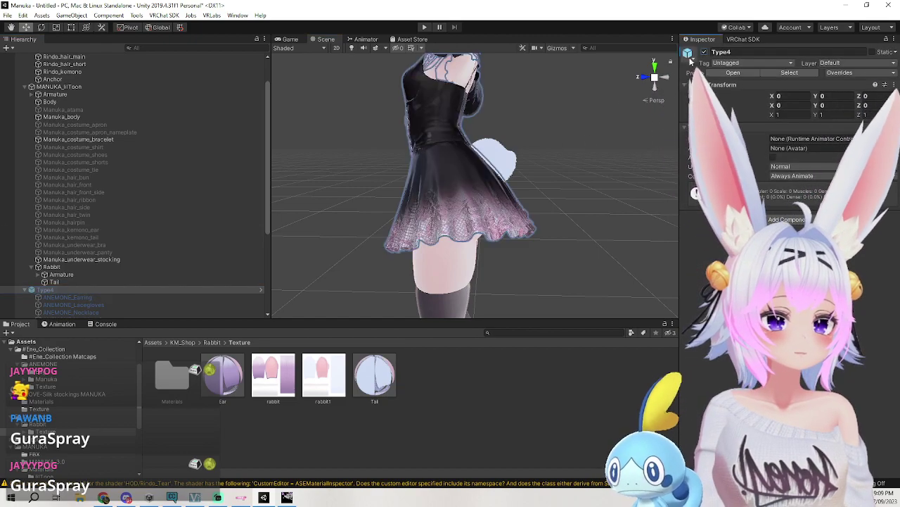
{"action": "left_click", "coordinate": [552, 164]}
{"action": "middle_click_drag", "start_coordinate": [552, 164], "coordinate": [614, 181]}
{"action": "right_click_drag", "start_coordinate": [524, 189], "coordinate": [624, 210]}
{"action": "left_click_drag", "start_coordinate": [624, 205], "coordinate": [583, 203], "text": "alt"}
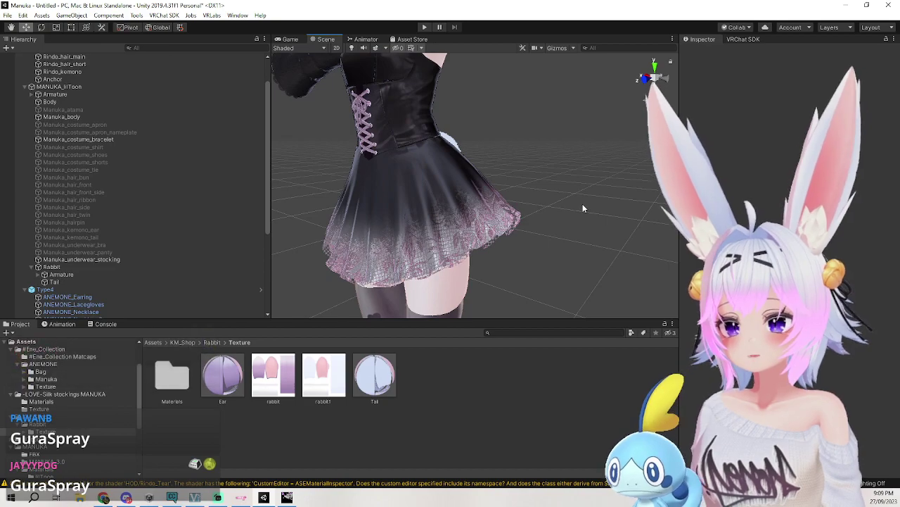
{"action": "scroll", "coordinate": [564, 204], "scroll_direction": "down", "scroll_amount": 5}
{"action": "middle_click_drag", "start_coordinate": [563, 204], "coordinate": [575, 166]}
{"action": "scroll", "coordinate": [586, 213], "scroll_direction": "up", "scroll_amount": 5}
{"action": "scroll", "coordinate": [599, 212], "scroll_direction": "down", "scroll_amount": 5}
Examine the heart-patterned stockings with the boots and the rest of the outfit from the front.
{"action": "left_click", "coordinate": [462, 167]}
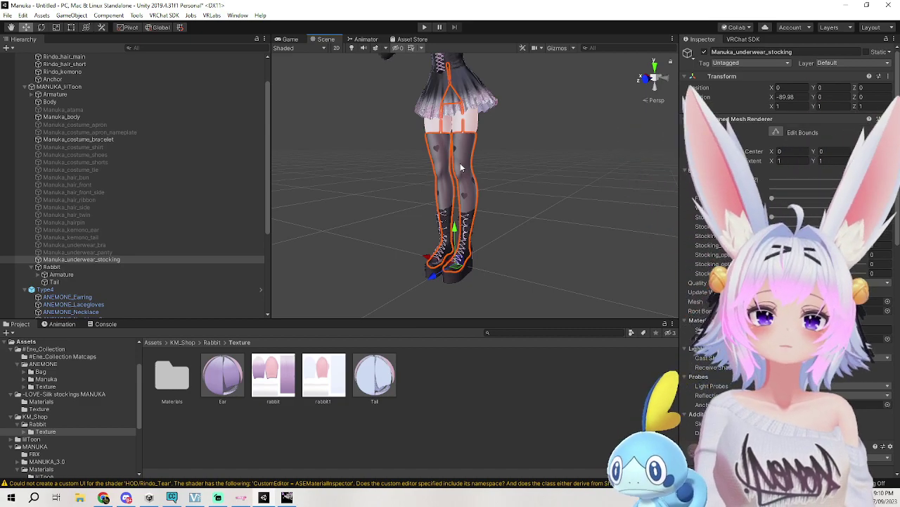
{"action": "left_click", "coordinate": [530, 143]}
{"action": "mouse_move", "coordinate": [530, 143]}
{"action": "middle_mouse_down"}
{"action": "mouse_move", "coordinate": [539, 181]}
{"action": "mouse_move", "coordinate": [516, 161]}
{"action": "mouse_move", "coordinate": [532, 135]}
{"action": "mouse_move", "coordinate": [518, 133]}
{"action": "mouse_move", "coordinate": [535, 128]}
{"action": "mouse_move", "coordinate": [531, 147]}
{"action": "middle_mouse_up"}
{"action": "key", "text": "w"}
{"action": "left_click", "coordinate": [484, 165]}
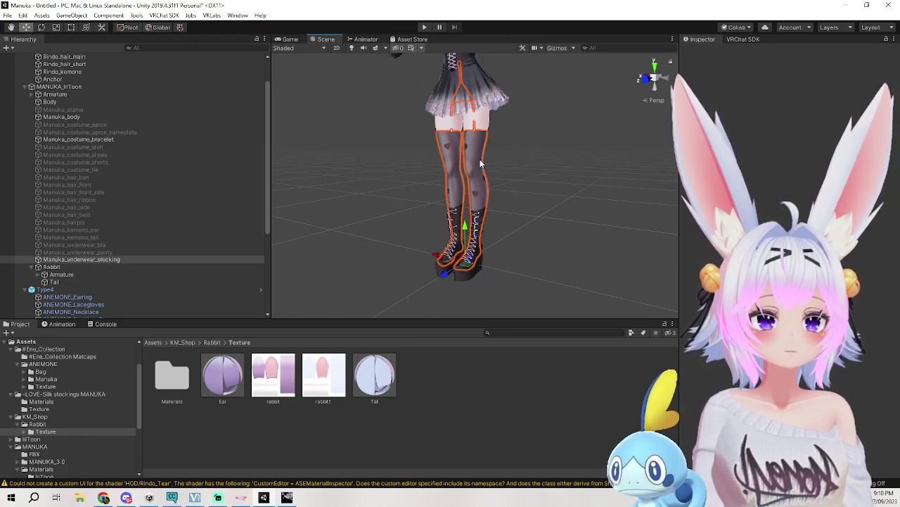
{"action": "middle_click_drag", "start_coordinate": [484, 164], "coordinate": [561, 192]}
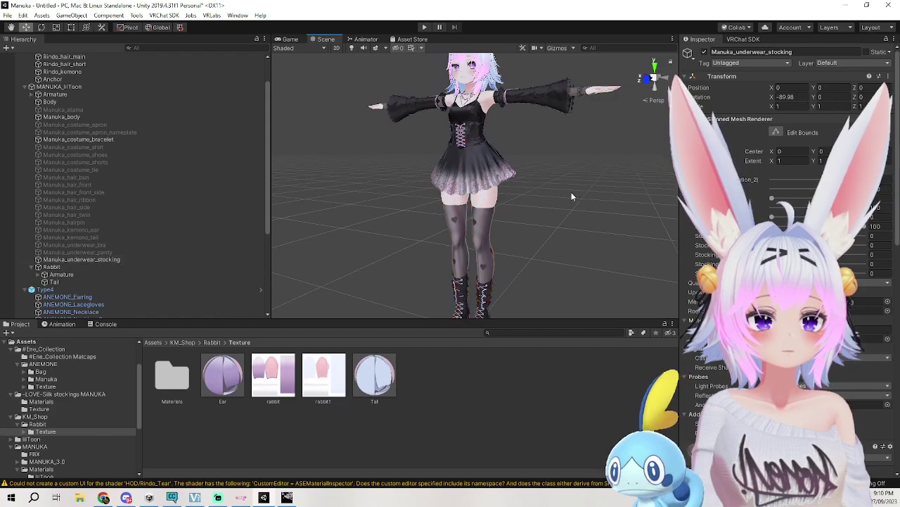
{"action": "left_click", "coordinate": [571, 193]}
{"action": "middle_click_drag", "start_coordinate": [572, 194], "coordinate": [560, 175]}
Try the heart-patterned stockings with the Stocking_option_2 blend shape at 0.
{"action": "left_click", "coordinate": [443, 185]}
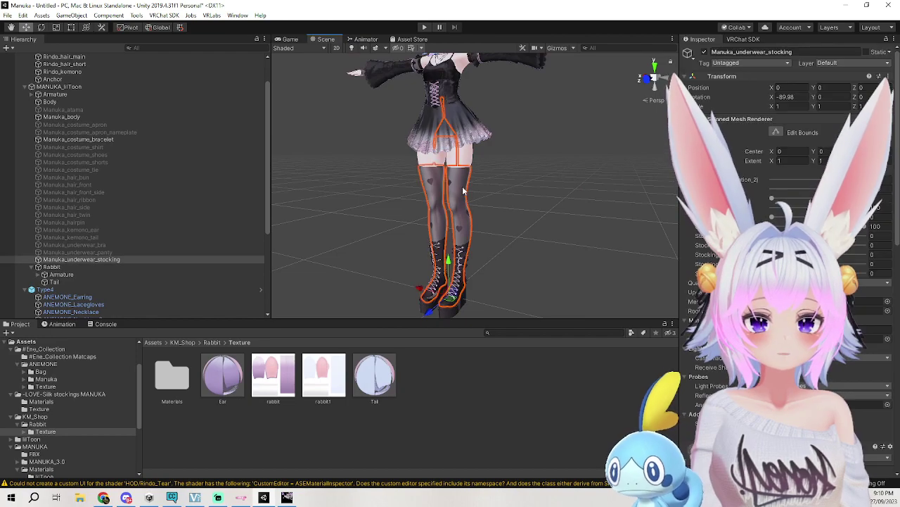
{"action": "scroll", "coordinate": [788, 232], "scroll_direction": "down", "scroll_amount": 15}
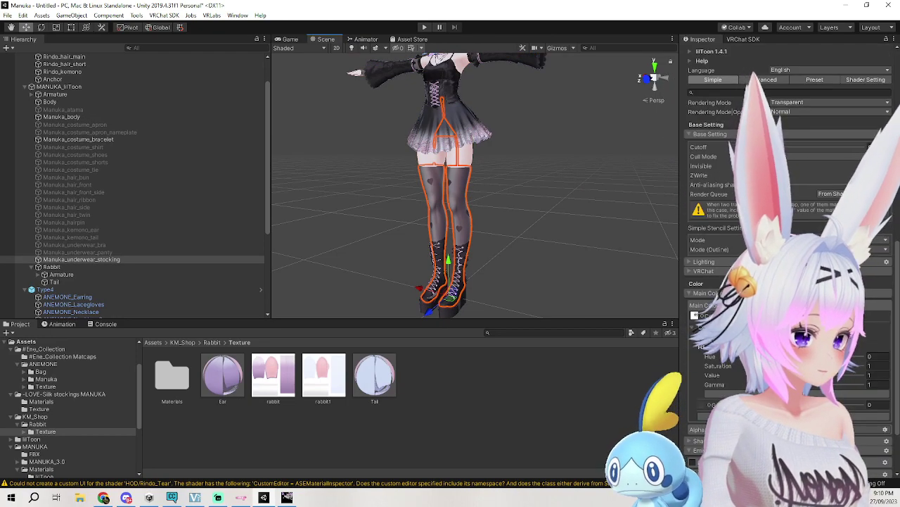
{"action": "left_click_drag", "start_coordinate": [775, 147], "coordinate": [800, 151]}
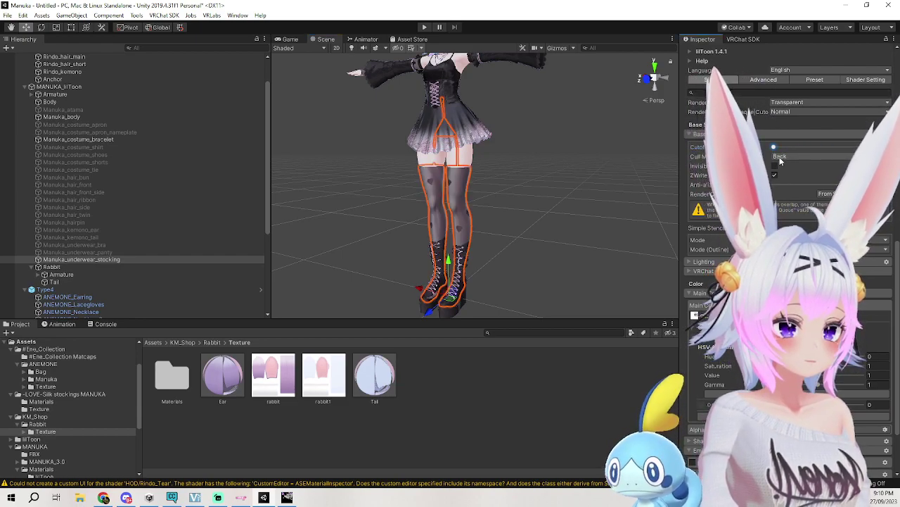
{"action": "scroll", "coordinate": [577, 187], "scroll_direction": "down", "scroll_amount": 5}
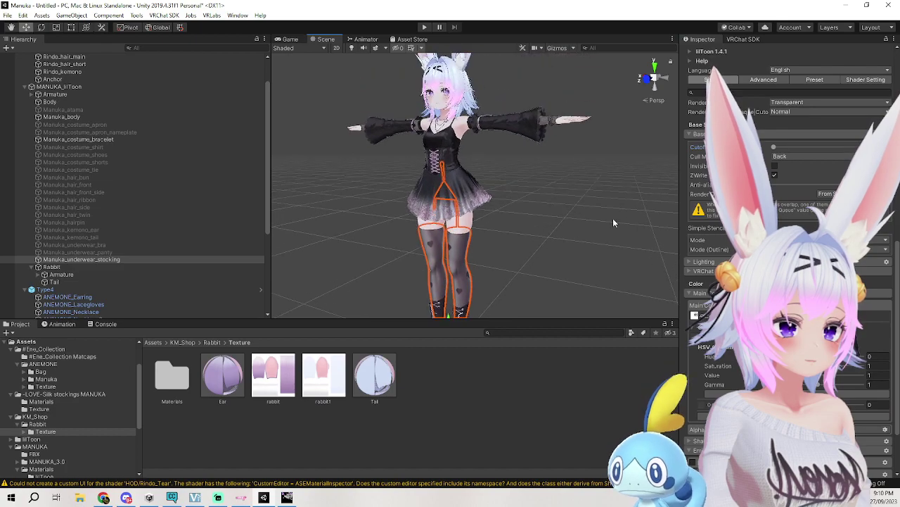
{"action": "scroll", "coordinate": [814, 229], "scroll_direction": "up", "scroll_amount": 10}
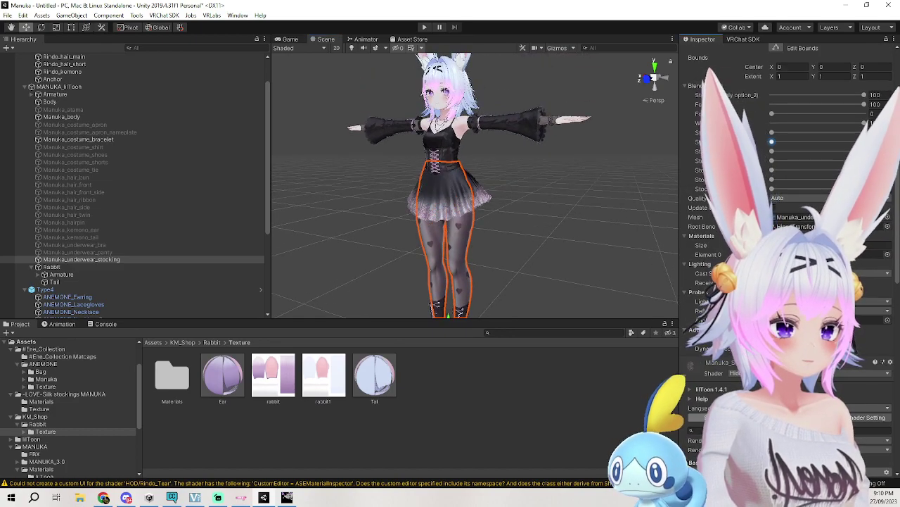
Try different Cutoff values in the base settings of the stockings' lilToon material.
{"action": "scroll", "coordinate": [781, 138], "scroll_direction": "down", "scroll_amount": 5}
{"action": "left_click_drag", "start_coordinate": [774, 315], "coordinate": [854, 318]}
{"action": "left_click_drag", "start_coordinate": [853, 316], "coordinate": [802, 317]}
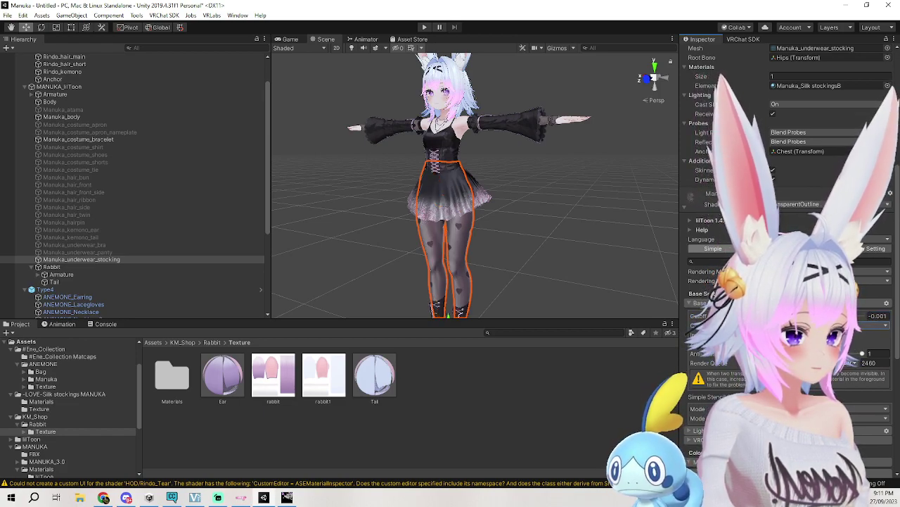
{"action": "scroll", "coordinate": [788, 282], "scroll_direction": "down", "scroll_amount": 5}
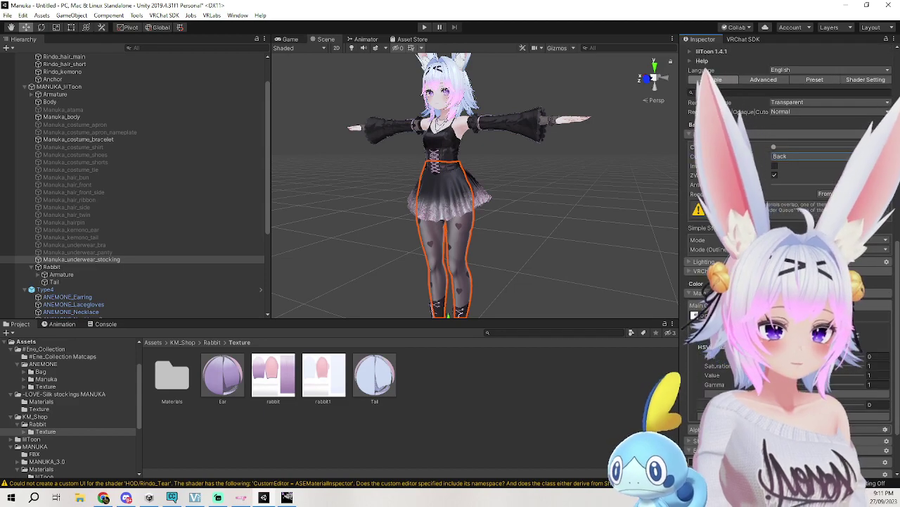
{"action": "left_click_drag", "start_coordinate": [774, 147], "coordinate": [776, 147]}
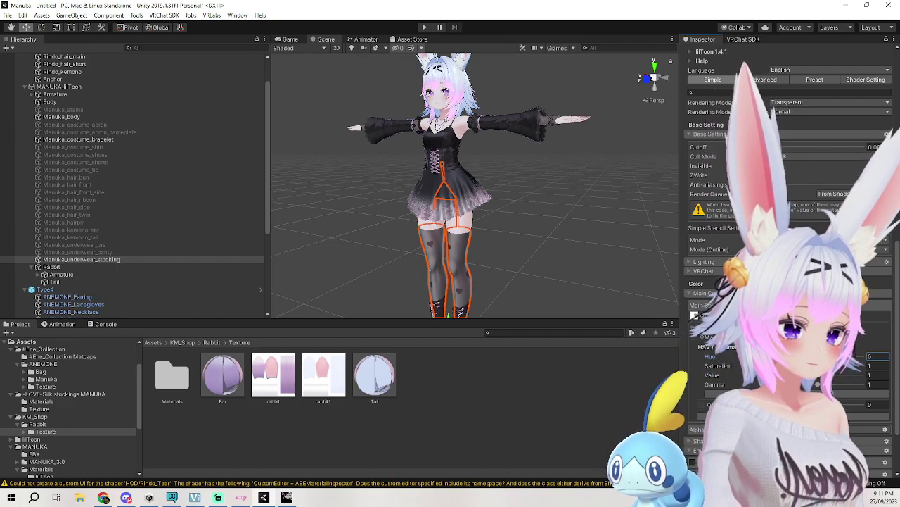
Locate the main color texture of the Manuka_underwear_stocking material in the project files.
{"action": "left_click", "coordinate": [782, 315]}
{"action": "left_click_drag", "start_coordinate": [217, 254], "coordinate": [202, 317]}
{"action": "scroll", "coordinate": [499, 243], "scroll_direction": "up", "scroll_amount": 6}
{"action": "middle_click", "coordinate": [500, 244]}
{"action": "middle_click_drag", "start_coordinate": [499, 241], "coordinate": [587, 256]}
{"action": "left_click", "coordinate": [588, 206]}
{"action": "middle_click_drag", "start_coordinate": [526, 195], "coordinate": [482, 159]}
{"action": "left_click", "coordinate": [451, 210]}
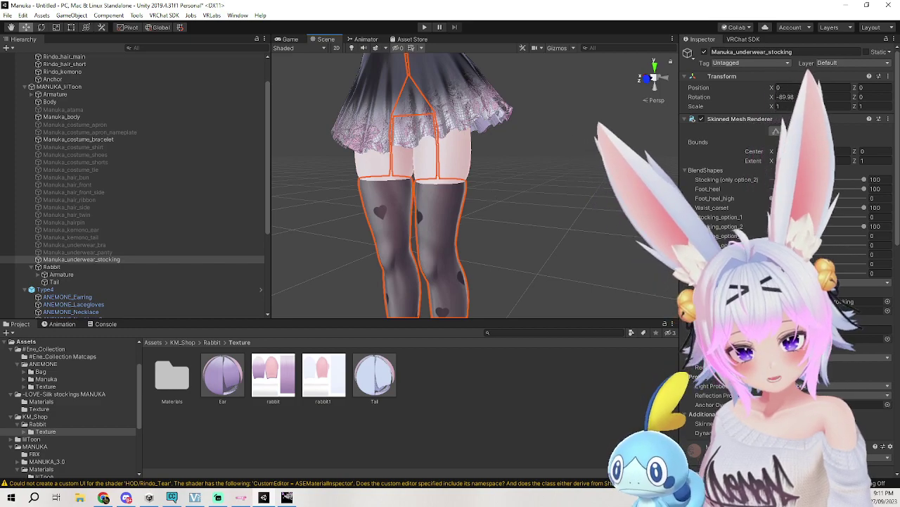
{"action": "scroll", "coordinate": [788, 261], "scroll_direction": "down", "scroll_amount": 8}
{"action": "scroll", "coordinate": [703, 371], "scroll_direction": "down", "scroll_amount": 5}
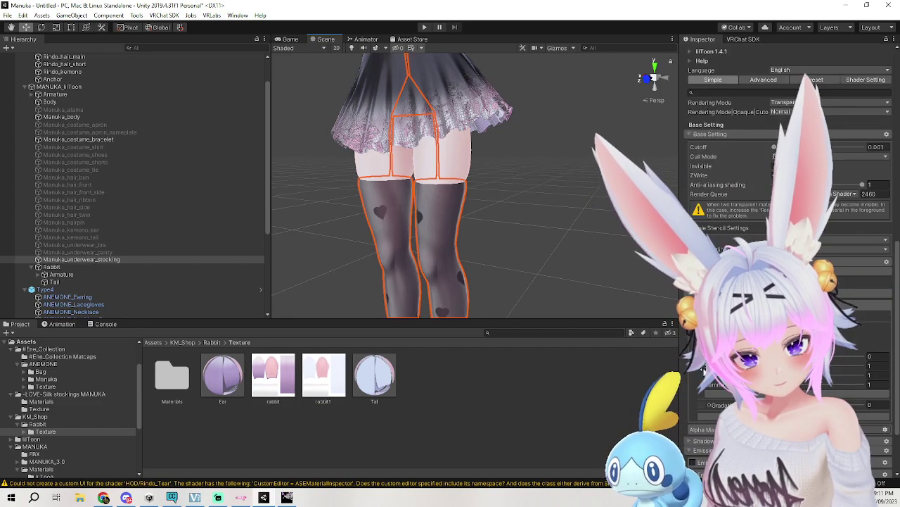
{"action": "left_click", "coordinate": [703, 304]}
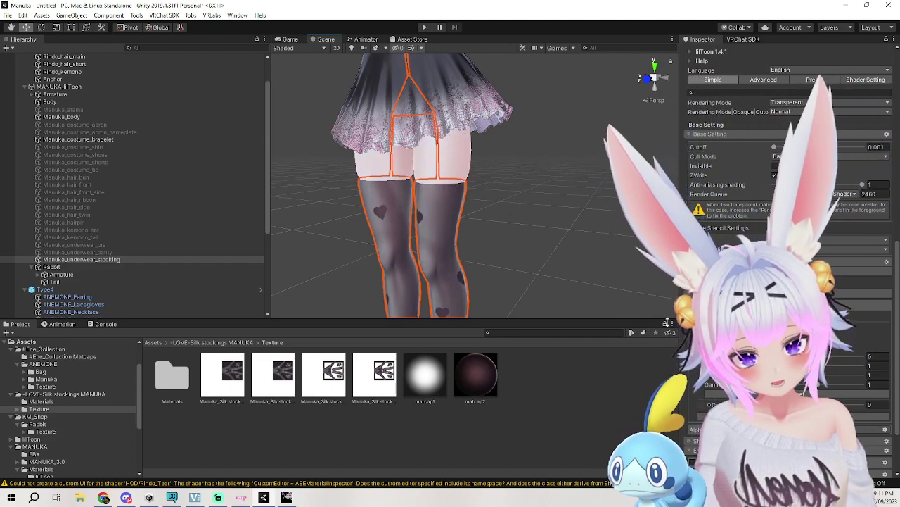
Locate the main color texture of the Manuka_body material in the project files.
{"action": "left_click", "coordinate": [460, 176]}
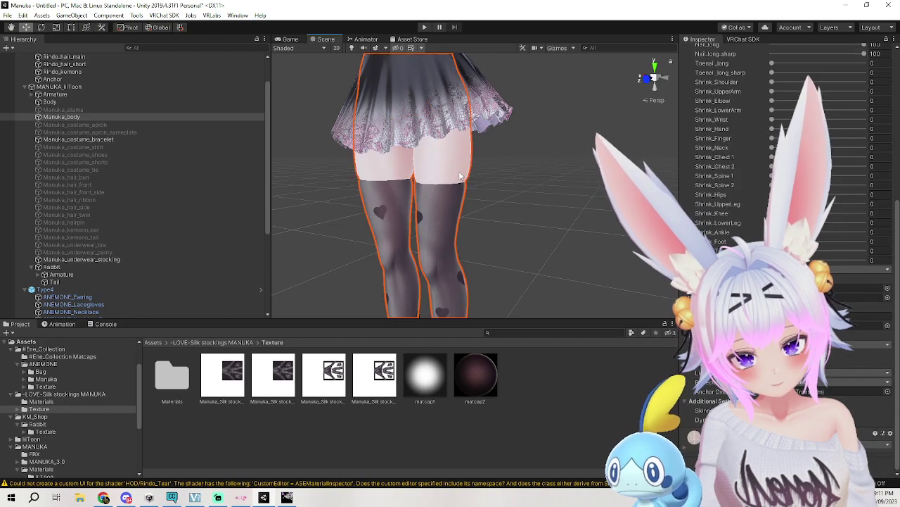
{"action": "scroll", "coordinate": [690, 448], "scroll_direction": "down", "scroll_amount": 10}
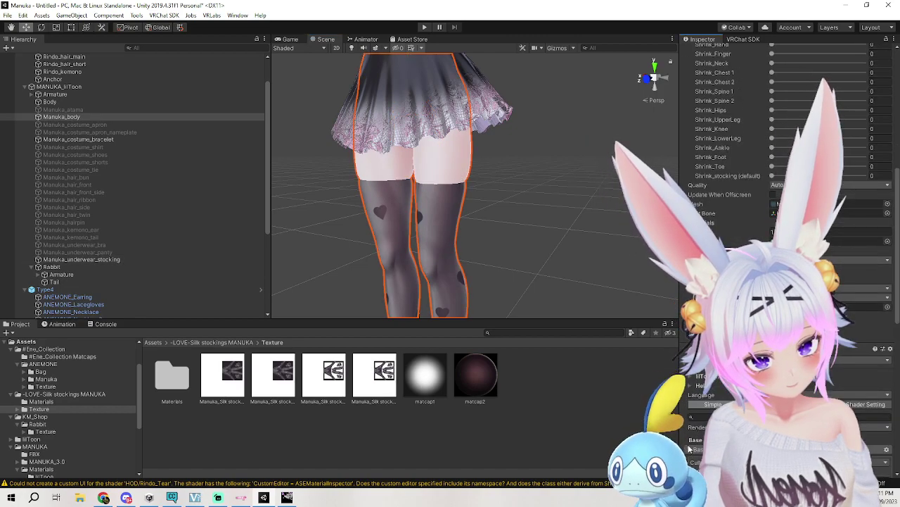
{"action": "left_click", "coordinate": [694, 300]}
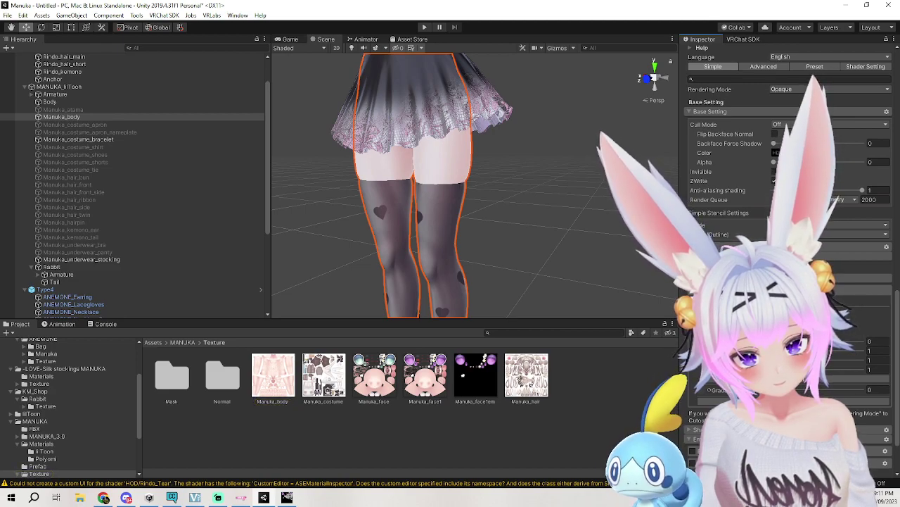
Compare the Manuka_costume and Manuka_body textures in the MANUKA Texture folder.
{"action": "left_click", "coordinate": [340, 381]}
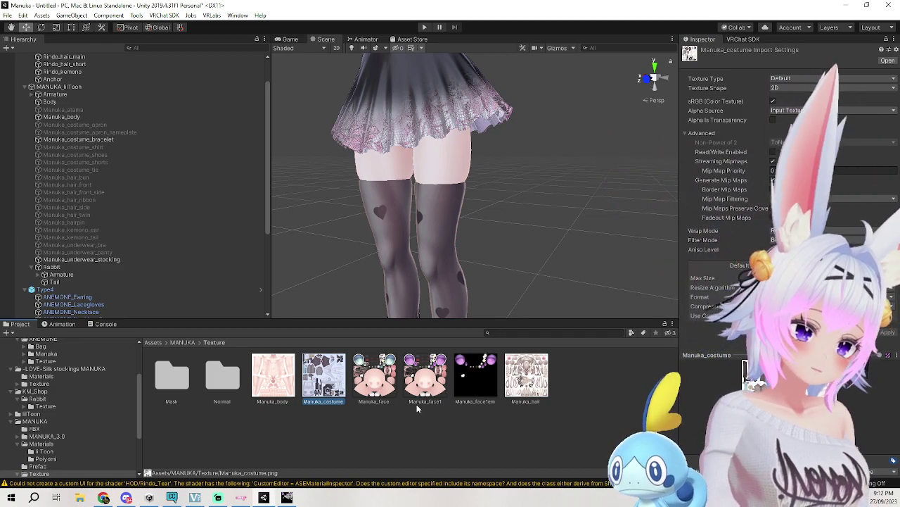
{"action": "left_click", "coordinate": [272, 380]}
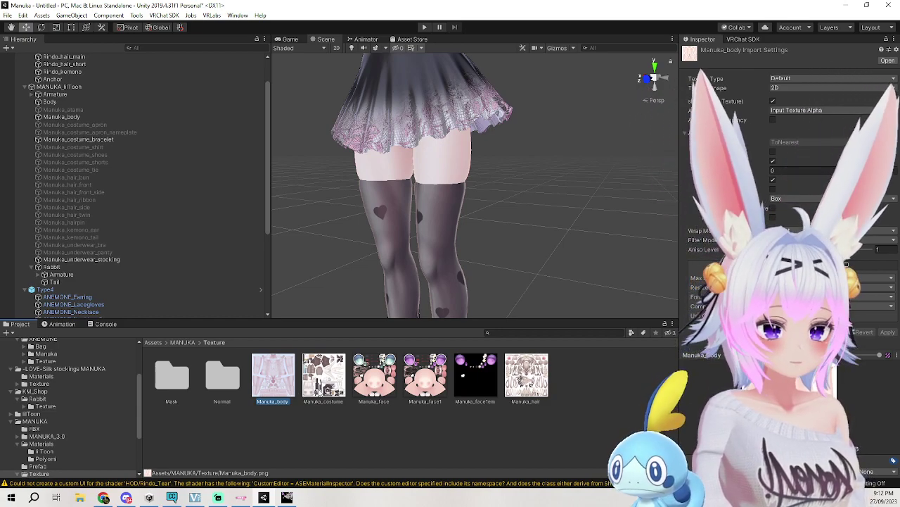
{"action": "left_click", "coordinate": [318, 392]}
{"action": "left_click", "coordinate": [294, 386]}
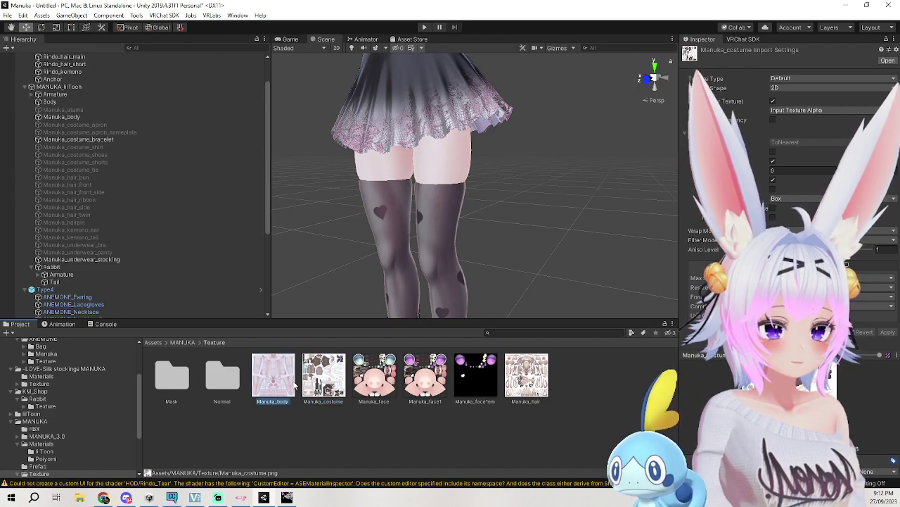
{"action": "left_click", "coordinate": [317, 380]}
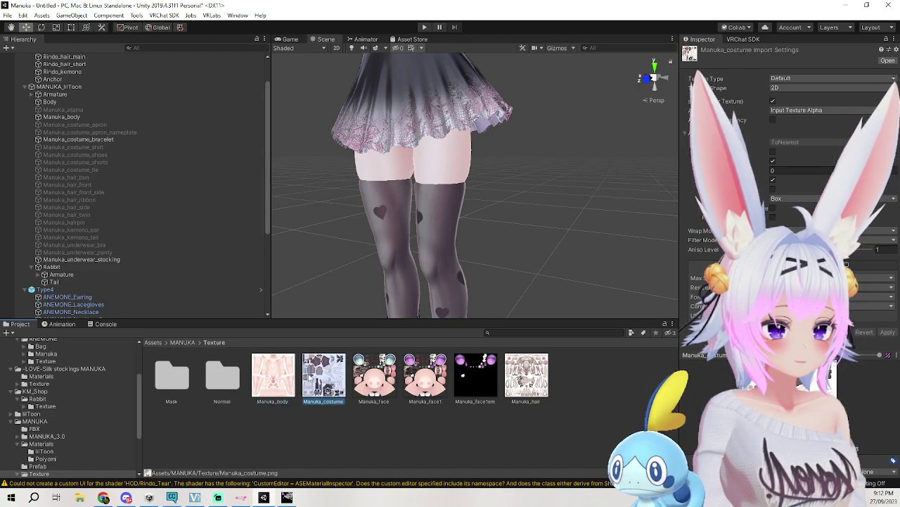
{"action": "left_click", "coordinate": [292, 373]}
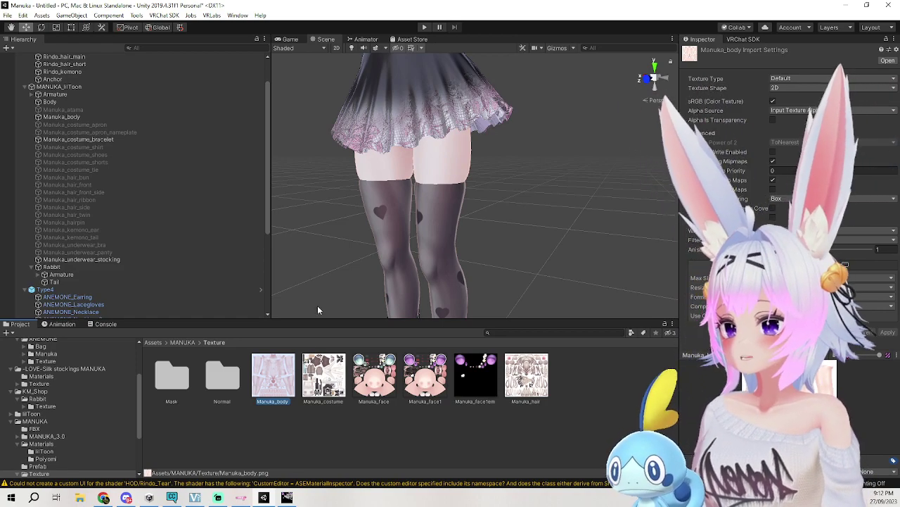
Deactivate the Manuka_underwear_stocking object on the avatar's legs.
{"action": "middle_click_drag", "start_coordinate": [542, 102], "coordinate": [537, 184]}
{"action": "right_click_drag", "start_coordinate": [537, 185], "coordinate": [459, 234]}
{"action": "middle_click_drag", "start_coordinate": [459, 234], "coordinate": [461, 223]}
{"action": "left_click_drag", "start_coordinate": [460, 224], "coordinate": [582, 145]}
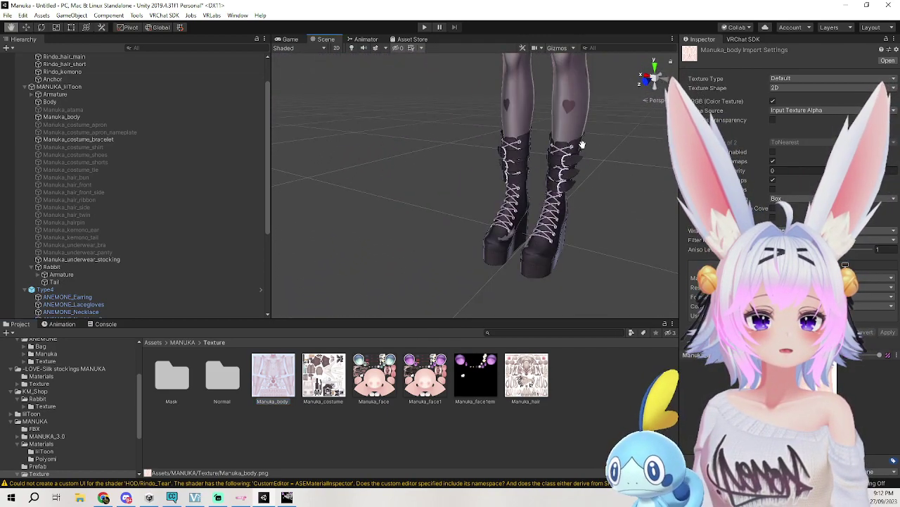
{"action": "middle_click_drag", "start_coordinate": [581, 144], "coordinate": [572, 144]}
{"action": "left_click", "coordinate": [544, 108]}
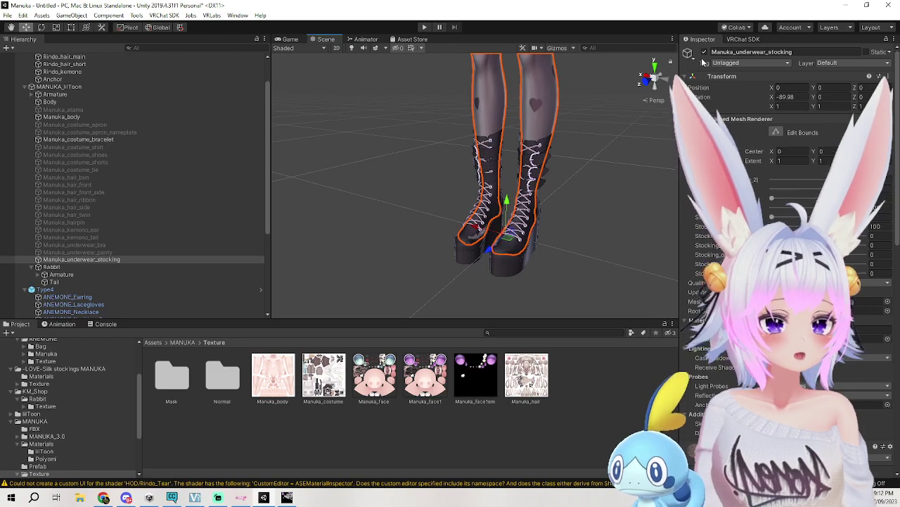
{"action": "left_click", "coordinate": [704, 53]}
Set the foot's Shrink blend shape on Manuka_body to 100 and check the feet inside the boots.
{"action": "left_click", "coordinate": [547, 102]}
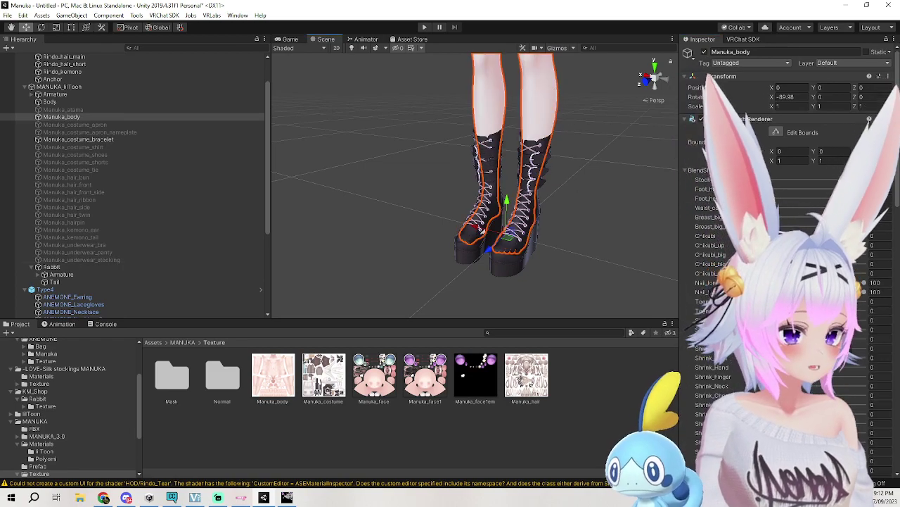
{"action": "scroll", "coordinate": [787, 247], "scroll_direction": "down", "scroll_amount": 5}
{"action": "left_click_drag", "start_coordinate": [771, 310], "coordinate": [825, 311]}
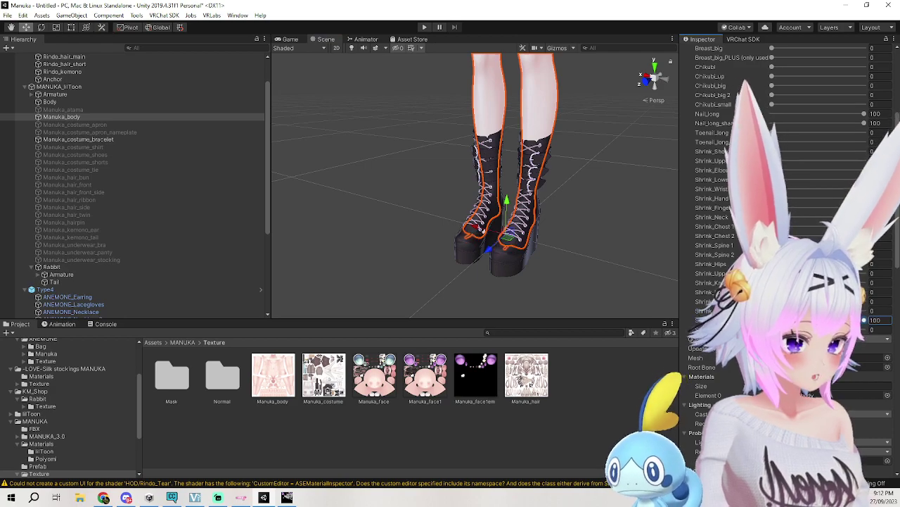
{"action": "left_click", "coordinate": [624, 193]}
{"action": "mouse_move", "coordinate": [624, 193]}
{"action": "middle_mouse_down"}
{"action": "mouse_move", "coordinate": [598, 160]}
{"action": "mouse_move", "coordinate": [608, 196]}
{"action": "middle_mouse_up"}
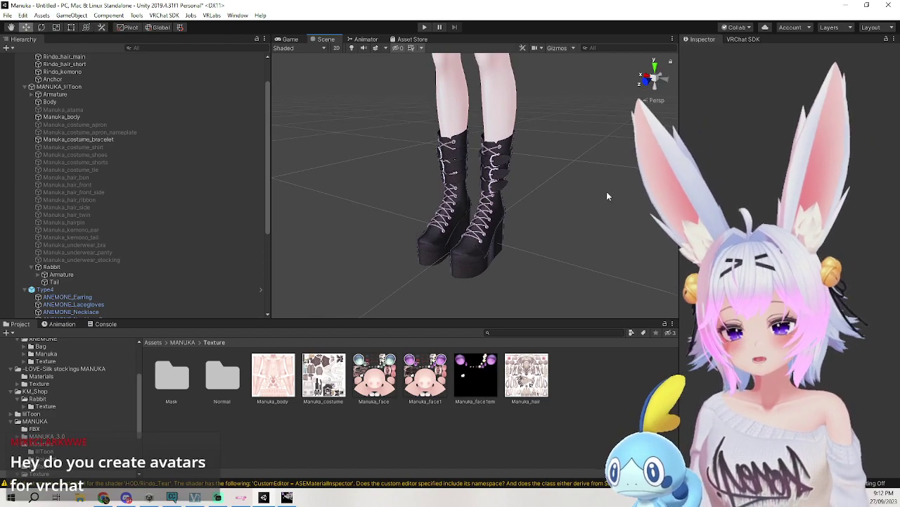
Undo the Manuka_body blend shape change and the deactivation of the stockings.
{"action": "key", "text": "ctrl+z"}
{"action": "middle_click_drag", "start_coordinate": [608, 197], "coordinate": [584, 209]}
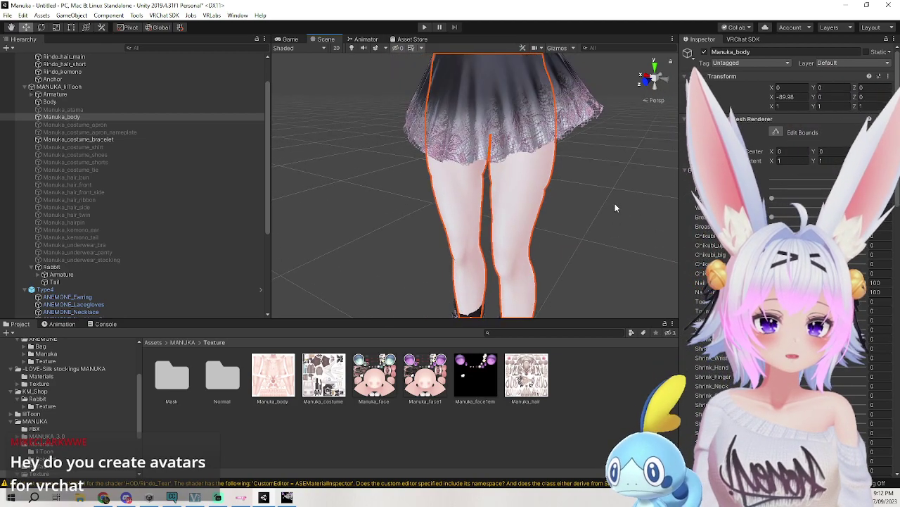
{"action": "key", "text": "ctrl+z"}
{"action": "key", "text": "ctrl+z"}
{"action": "left_click", "coordinate": [610, 198]}
Examine the dressed avatar's outfit, sleeves and stockings close up and at full-body distance.
{"action": "middle_click_drag", "start_coordinate": [611, 112], "coordinate": [613, 203]}
{"action": "middle_click_drag", "start_coordinate": [626, 173], "coordinate": [589, 167]}
{"action": "scroll", "coordinate": [625, 194], "scroll_direction": "down", "scroll_amount": 5}
{"action": "scroll", "coordinate": [625, 194], "scroll_direction": "up", "scroll_amount": 5}
{"action": "scroll", "coordinate": [610, 193], "scroll_direction": "down", "scroll_amount": 5}
{"action": "scroll", "coordinate": [574, 211], "scroll_direction": "up", "scroll_amount": 5}
{"action": "scroll", "coordinate": [581, 187], "scroll_direction": "down", "scroll_amount": 5}
{"action": "right_click_drag", "start_coordinate": [589, 166], "coordinate": [601, 148]}
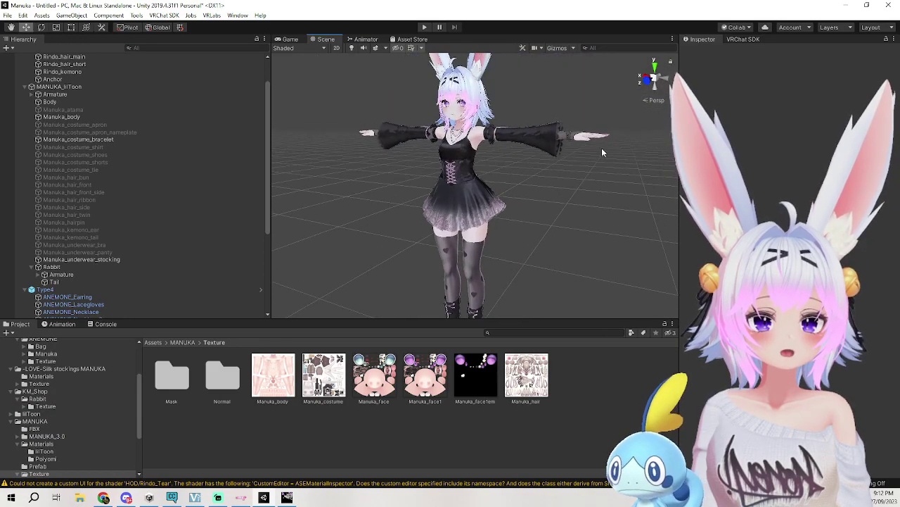
{"action": "middle_click_drag", "start_coordinate": [602, 147], "coordinate": [597, 157]}
{"action": "scroll", "coordinate": [595, 159], "scroll_direction": "up", "scroll_amount": 5}
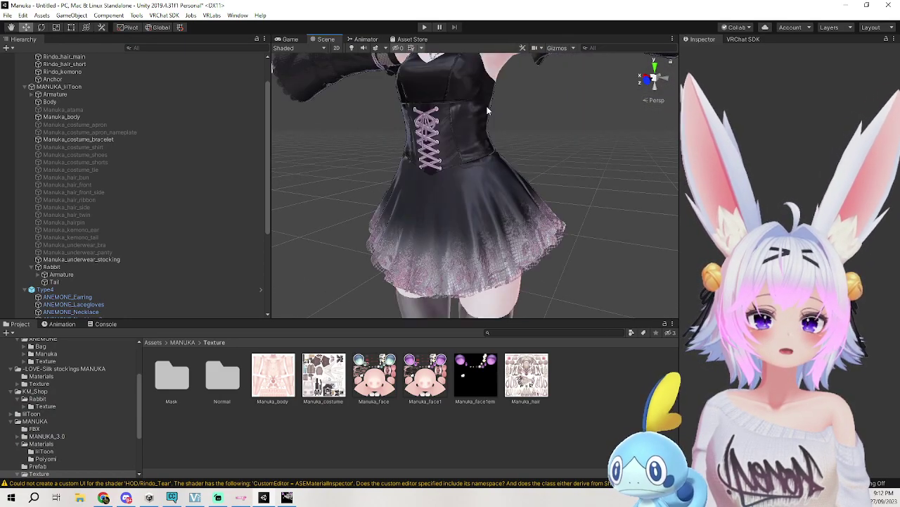
{"action": "left_click", "coordinate": [508, 119]}
{"action": "scroll", "coordinate": [521, 130], "scroll_direction": "down", "scroll_amount": 5}
{"action": "left_click", "coordinate": [503, 174]}
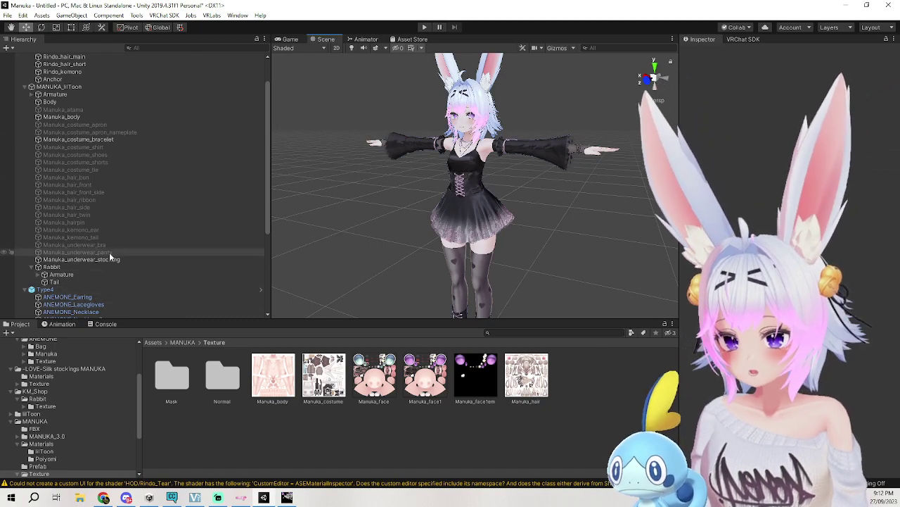
Activate Manuka_underwear_bra and Manuka_underwear_panty, and deactivate the Type4 outfit.
{"action": "left_click", "coordinate": [110, 251]}
{"action": "left_click", "coordinate": [111, 244], "text": "ctrl"}
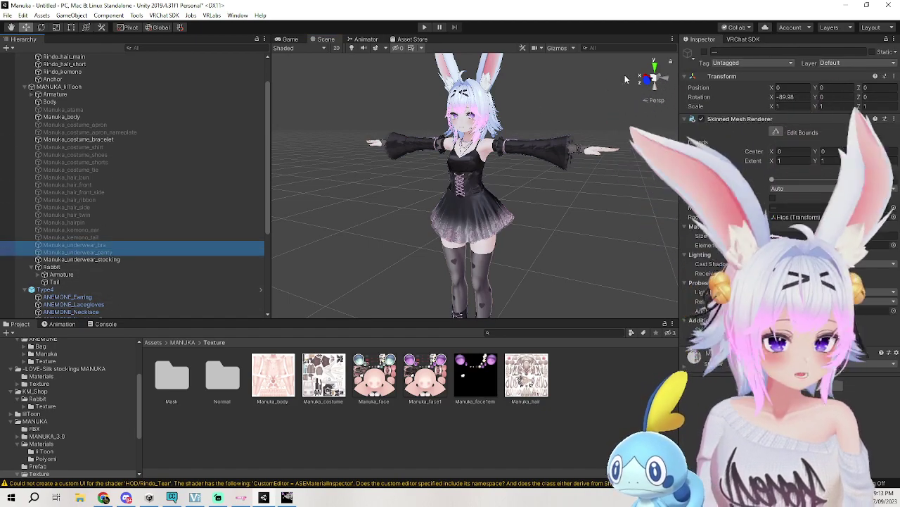
{"action": "left_click", "coordinate": [704, 53]}
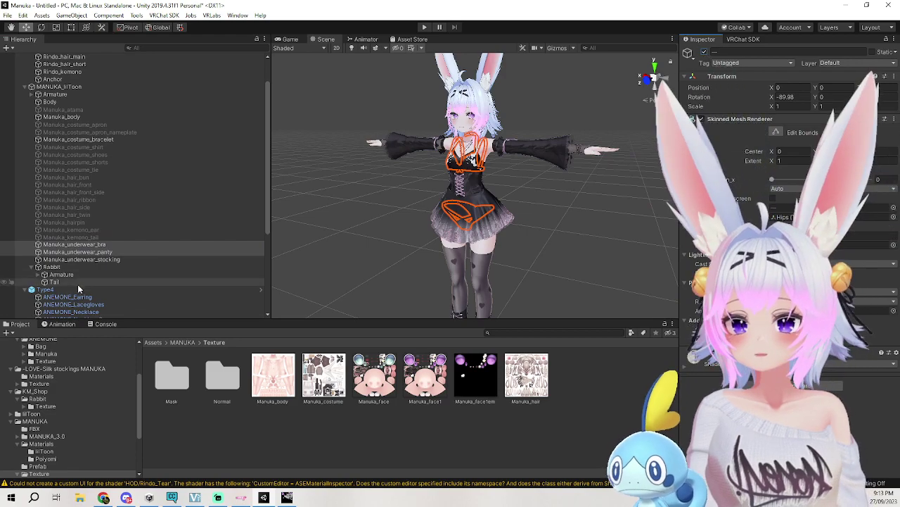
{"action": "left_click", "coordinate": [79, 289]}
{"action": "left_click", "coordinate": [704, 52]}
{"action": "left_click", "coordinate": [582, 257]}
{"action": "scroll", "coordinate": [583, 257], "scroll_direction": "up", "scroll_amount": 5}
{"action": "scroll", "coordinate": [584, 251], "scroll_direction": "down", "scroll_amount": 5}
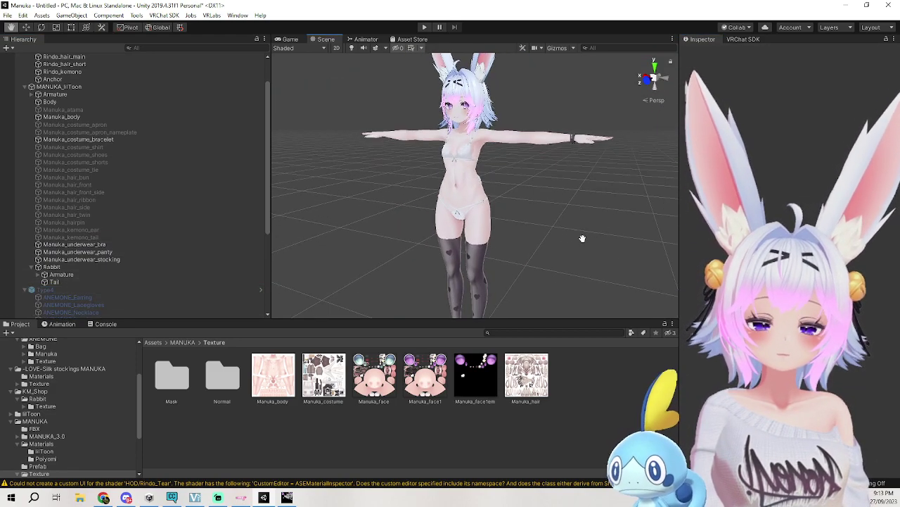
Examine the rabbit tail at the avatar's lower back and inspect the Tail mesh and its Rabbit parent object.
{"action": "left_click_drag", "start_coordinate": [486, 256], "coordinate": [522, 197], "text": "alt"}
{"action": "right_click_drag", "start_coordinate": [523, 200], "coordinate": [440, 203]}
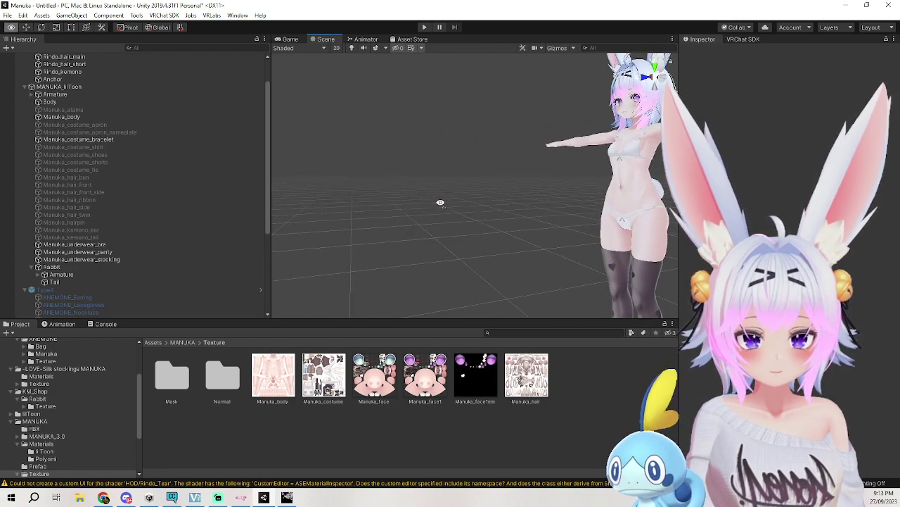
{"action": "middle_click_drag", "start_coordinate": [440, 203], "coordinate": [337, 201]}
{"action": "right_click_drag", "start_coordinate": [436, 202], "coordinate": [366, 199]}
{"action": "middle_click_drag", "start_coordinate": [366, 199], "coordinate": [279, 183]}
{"action": "middle_click_drag", "start_coordinate": [430, 210], "coordinate": [603, 204]}
{"action": "left_click_drag", "start_coordinate": [464, 208], "coordinate": [394, 211], "text": "alt"}
{"action": "right_click_drag", "start_coordinate": [394, 211], "coordinate": [512, 297], "text": "alt"}
{"action": "left_click_drag", "start_coordinate": [511, 297], "coordinate": [607, 211], "text": "alt"}
{"action": "left_click", "coordinate": [503, 201]}
{"action": "scroll", "coordinate": [392, 224], "scroll_direction": "down", "scroll_amount": 5}
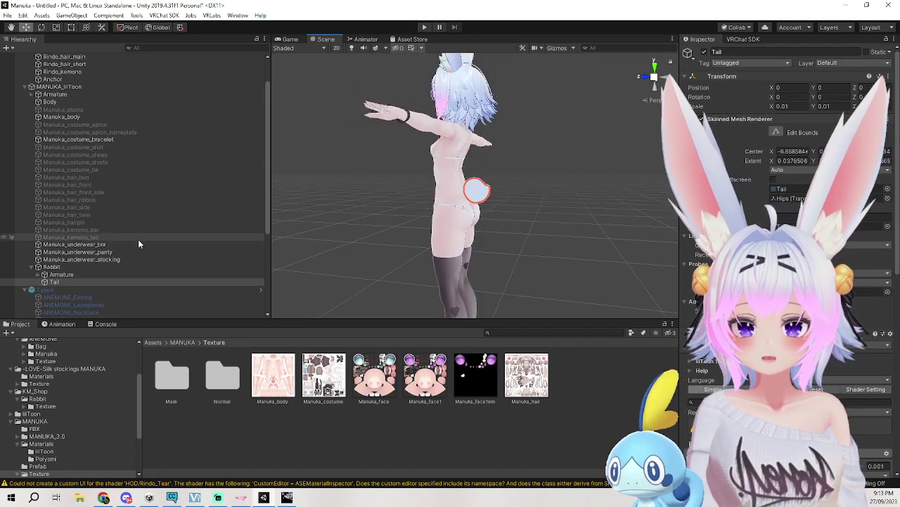
{"action": "left_click", "coordinate": [155, 266]}
{"action": "scroll", "coordinate": [481, 211], "scroll_direction": "down", "scroll_amount": 3}
{"action": "left_click_drag", "start_coordinate": [466, 244], "coordinate": [467, 245]}
{"action": "left_click", "coordinate": [503, 215]}
{"action": "scroll", "coordinate": [505, 221], "scroll_direction": "up", "scroll_amount": 10}
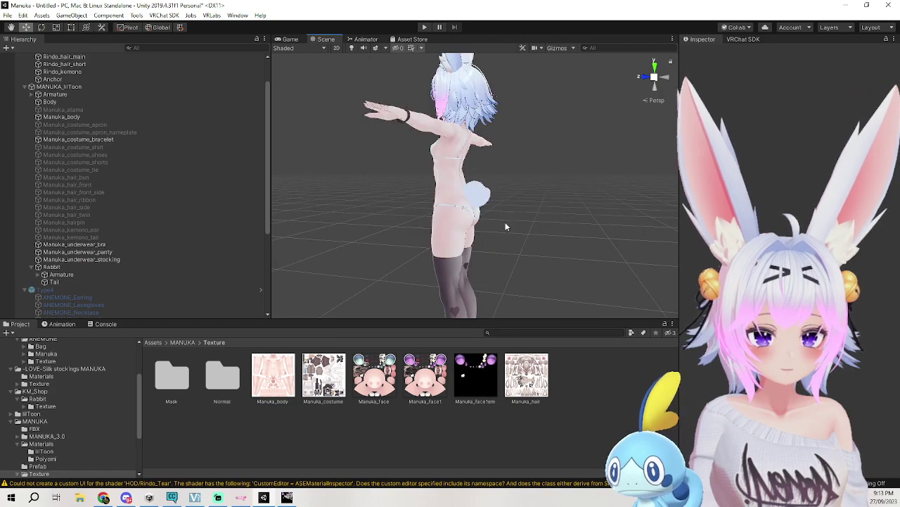
Examine the avatar's body, hair and rabbit ears from the front and side at several distances.
{"action": "left_click_drag", "start_coordinate": [474, 227], "coordinate": [612, 241], "text": "alt"}
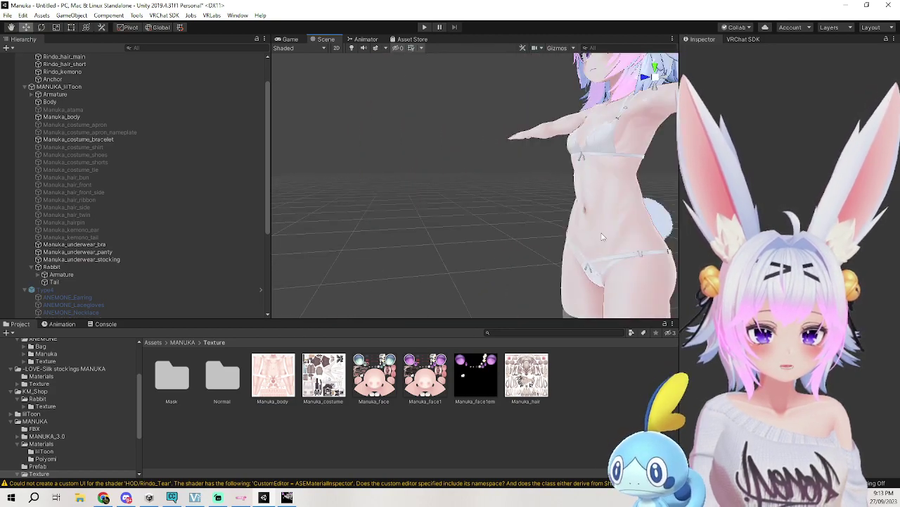
{"action": "scroll", "coordinate": [613, 242], "scroll_direction": "down", "scroll_amount": 2}
{"action": "middle_click_drag", "start_coordinate": [613, 242], "coordinate": [593, 226]}
{"action": "left_click_drag", "start_coordinate": [593, 226], "coordinate": [588, 259], "text": "alt"}
{"action": "scroll", "coordinate": [589, 259], "scroll_direction": "down", "scroll_amount": 5}
{"action": "middle_click_drag", "start_coordinate": [564, 258], "coordinate": [588, 235]}
{"action": "scroll", "coordinate": [586, 235], "scroll_direction": "up", "scroll_amount": 5}
{"action": "scroll", "coordinate": [585, 235], "scroll_direction": "down", "scroll_amount": 5}
{"action": "left_click_drag", "start_coordinate": [583, 236], "coordinate": [554, 227], "text": "alt"}
{"action": "scroll", "coordinate": [556, 231], "scroll_direction": "up", "scroll_amount": 8}
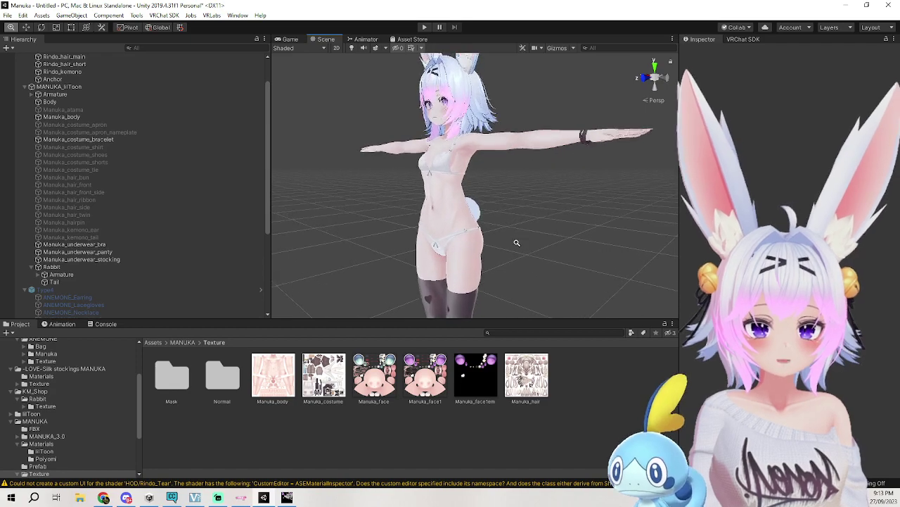
{"action": "scroll", "coordinate": [534, 267], "scroll_direction": "up", "scroll_amount": 3}
{"action": "scroll", "coordinate": [528, 289], "scroll_direction": "down", "scroll_amount": 2}
{"action": "scroll", "coordinate": [529, 285], "scroll_direction": "up", "scroll_amount": 2}
{"action": "scroll", "coordinate": [524, 197], "scroll_direction": "down", "scroll_amount": 8}
{"action": "right_click_drag", "start_coordinate": [518, 104], "coordinate": [535, 175], "text": "alt"}
{"action": "left_click_drag", "start_coordinate": [534, 175], "coordinate": [526, 199], "text": "alt"}
{"action": "middle_click_drag", "start_coordinate": [526, 199], "coordinate": [532, 208]}
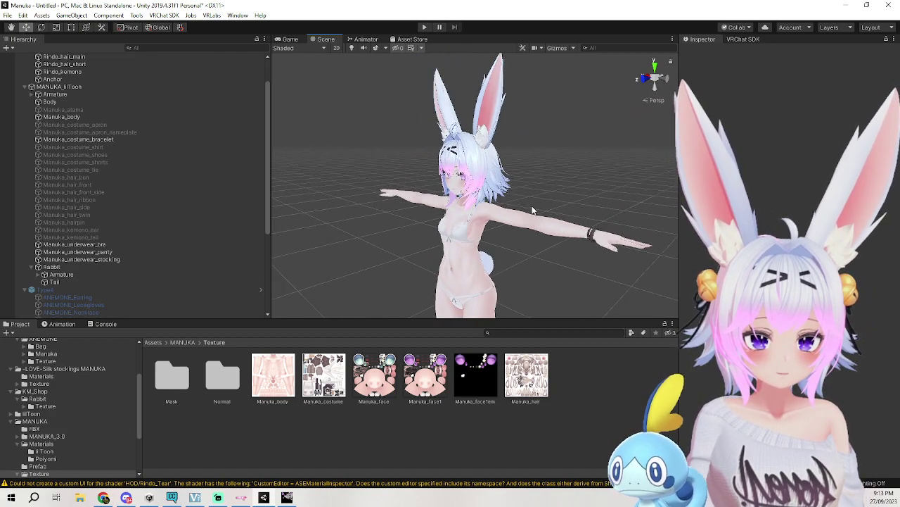
{"action": "scroll", "coordinate": [521, 207], "scroll_direction": "down", "scroll_amount": 8}
{"action": "middle_click_drag", "start_coordinate": [520, 203], "coordinate": [516, 221]}
{"action": "scroll", "coordinate": [520, 197], "scroll_direction": "up", "scroll_amount": 4}
{"action": "scroll", "coordinate": [517, 223], "scroll_direction": "up", "scroll_amount": 2}
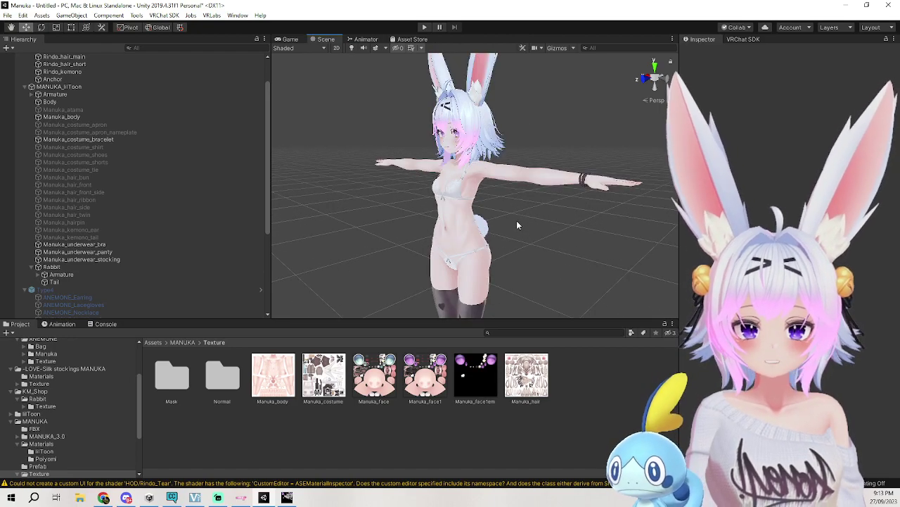
{"action": "scroll", "coordinate": [109, 148], "scroll_direction": "up", "scroll_amount": 2}
Delete the Miko_bell and Miko_ribbonbase bones under Spine in the RINDO armature.
{"action": "left_click", "coordinate": [64, 94]}
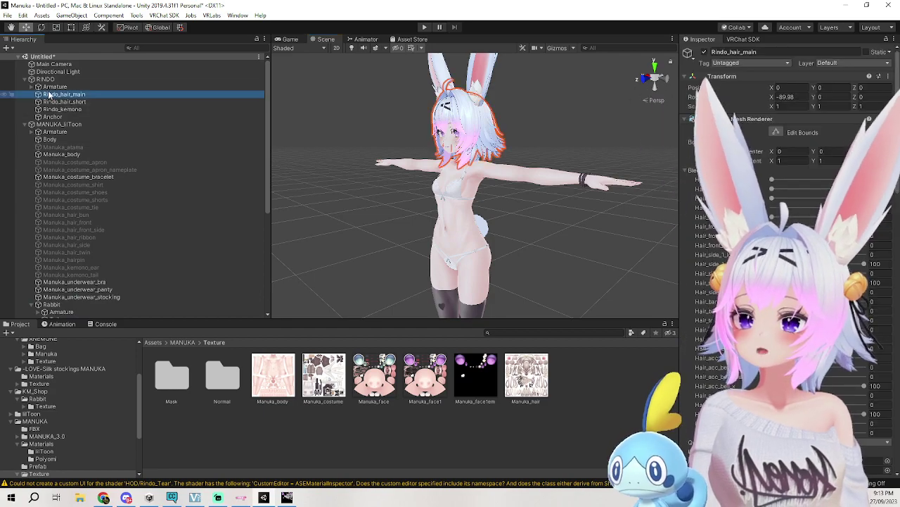
{"action": "left_click", "coordinate": [43, 87]}
{"action": "left_click", "coordinate": [33, 87]}
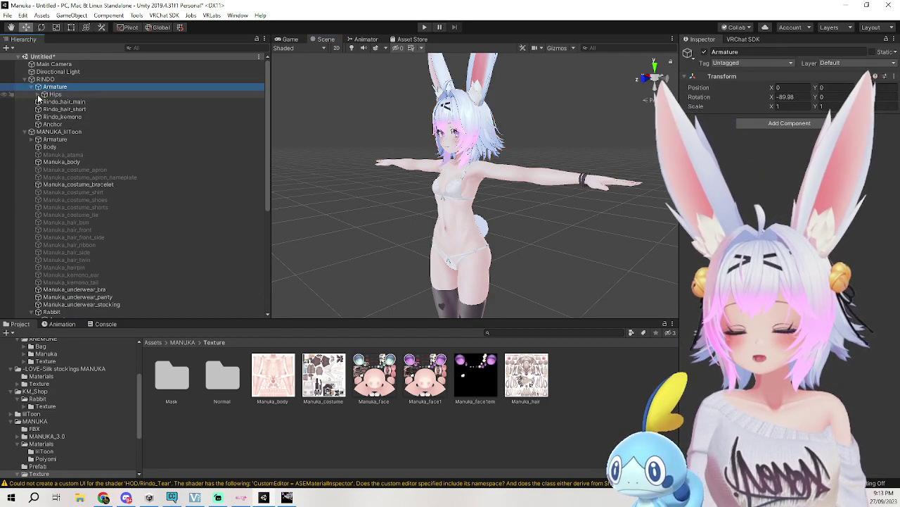
{"action": "left_click", "coordinate": [38, 94]}
{"action": "scroll", "coordinate": [56, 113], "scroll_direction": "down", "scroll_amount": 2}
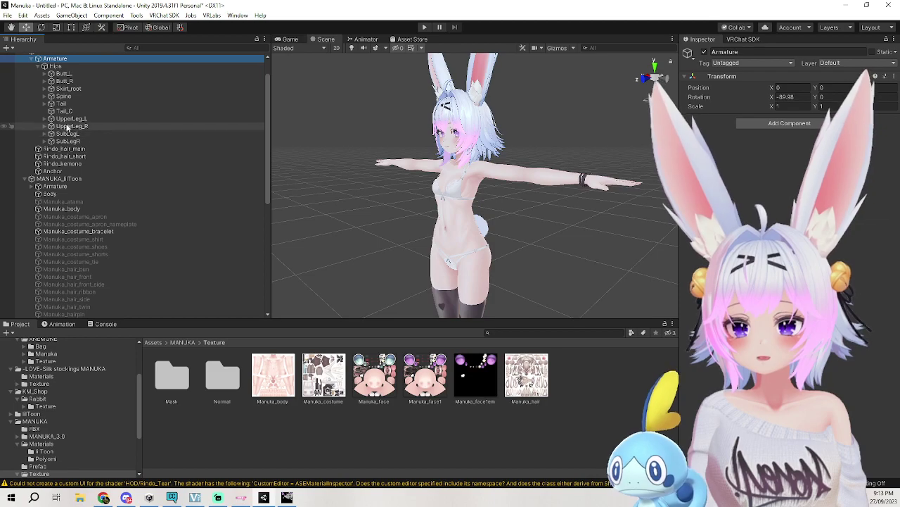
{"action": "left_click", "coordinate": [45, 96]}
{"action": "left_click", "coordinate": [58, 112]}
{"action": "left_click", "coordinate": [70, 113]}
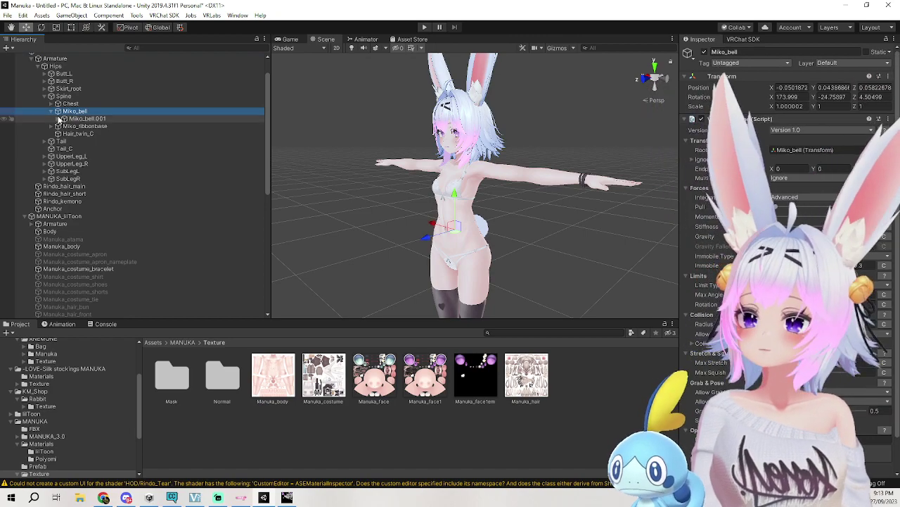
{"action": "left_click", "coordinate": [52, 112]}
{"action": "key", "text": "Delete"}
{"action": "left_click", "coordinate": [79, 112]}
{"action": "key", "text": "Delete"}
Delete the Breast_L and Breast_R bones under Chest in the RINDO armature.
{"action": "left_click", "coordinate": [77, 111]}
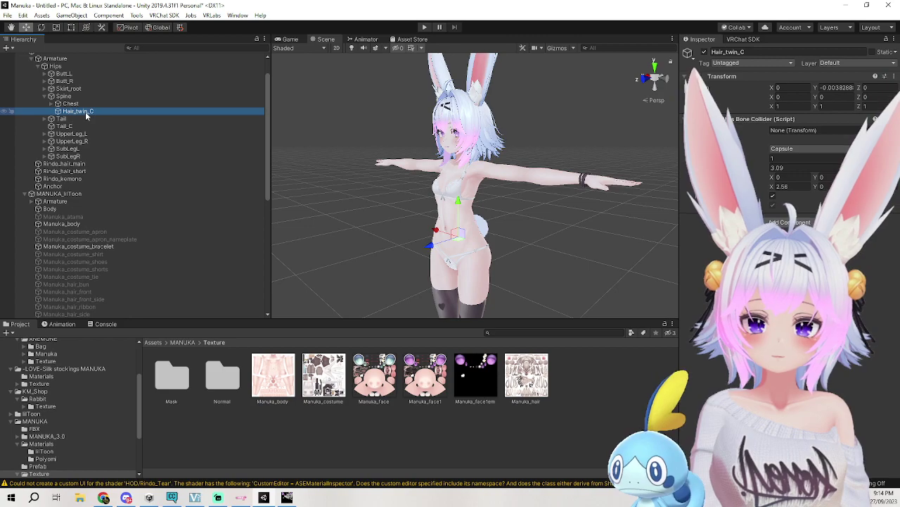
{"action": "left_click", "coordinate": [70, 104]}
{"action": "left_click", "coordinate": [51, 103]}
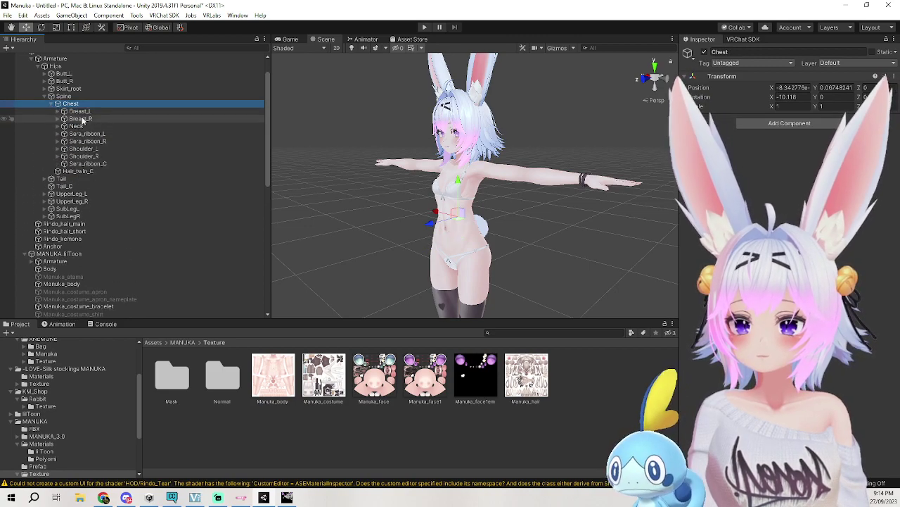
{"action": "left_click", "coordinate": [79, 111]}
{"action": "left_click", "coordinate": [86, 118], "text": "shift"}
{"action": "key", "text": "Delete"}
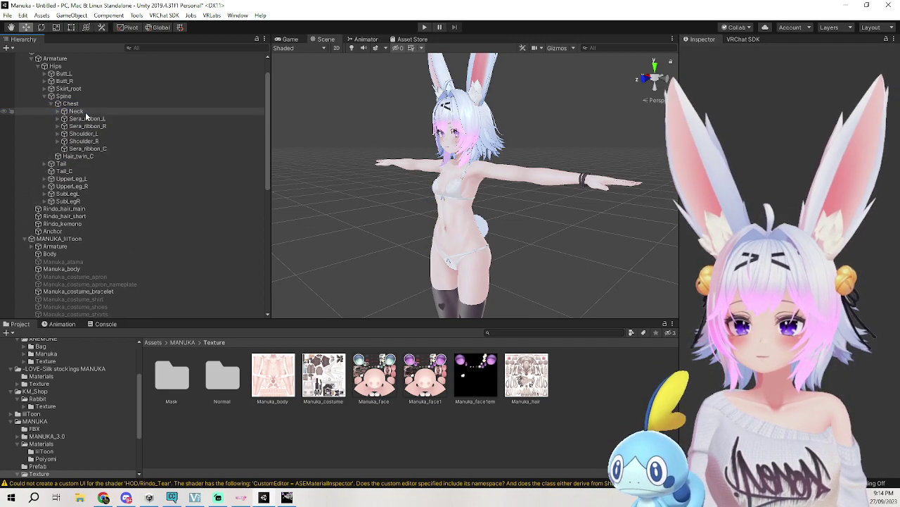
Delete the Sera_ribbon_L, Sera_ribbon_R, Sera_ribbon_C, Shoulder_L and Shoulder_R bones under Chest in the RINDO armature.
{"action": "left_click", "coordinate": [87, 118]}
{"action": "key", "text": "Delete"}
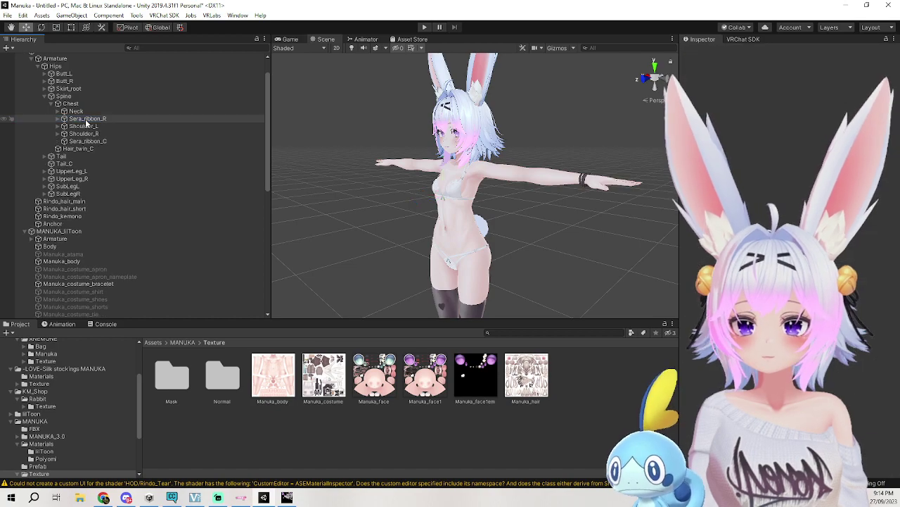
{"action": "left_click", "coordinate": [88, 119]}
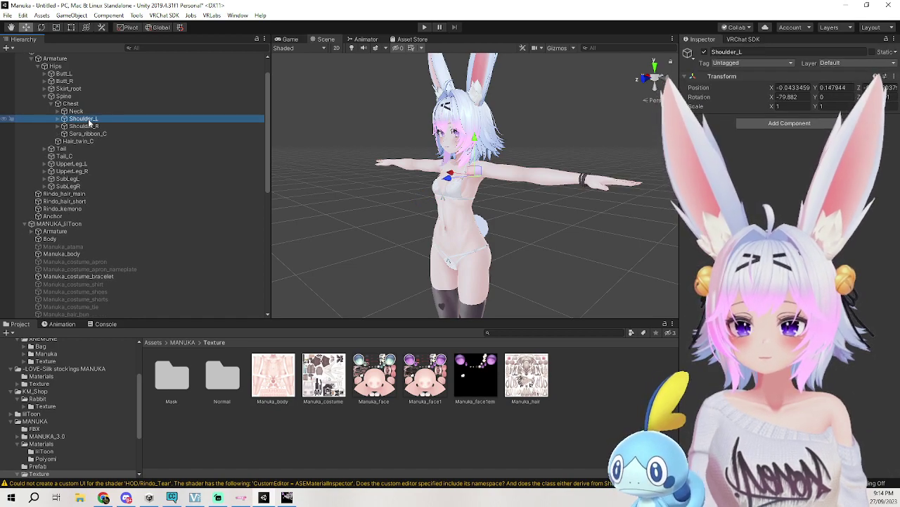
{"action": "key", "text": "Delete"}
{"action": "left_click", "coordinate": [88, 119]}
{"action": "key", "text": "Delete"}
{"action": "left_click", "coordinate": [89, 119]}
{"action": "key", "text": "Delete"}
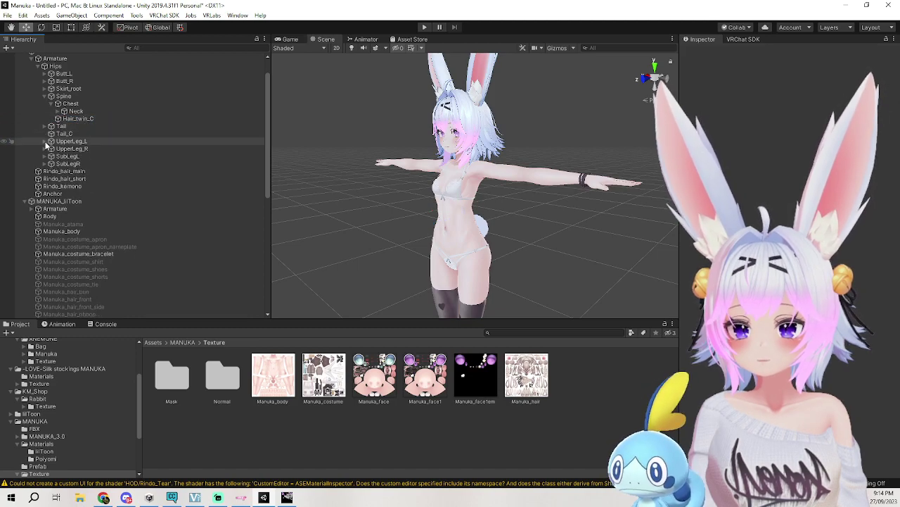
Delete the UpperLeg_L, UpperLeg_R, SubLegL and SubLegR bones under Hips in the RINDO armature.
{"action": "left_click", "coordinate": [58, 143]}
{"action": "key", "text": "Delete"}
{"action": "left_click", "coordinate": [66, 143]}
{"action": "key", "text": "Delete"}
{"action": "left_click", "coordinate": [66, 142]}
{"action": "key", "text": "Delete"}
{"action": "left_click", "coordinate": [65, 143]}
{"action": "key", "text": "Delete"}
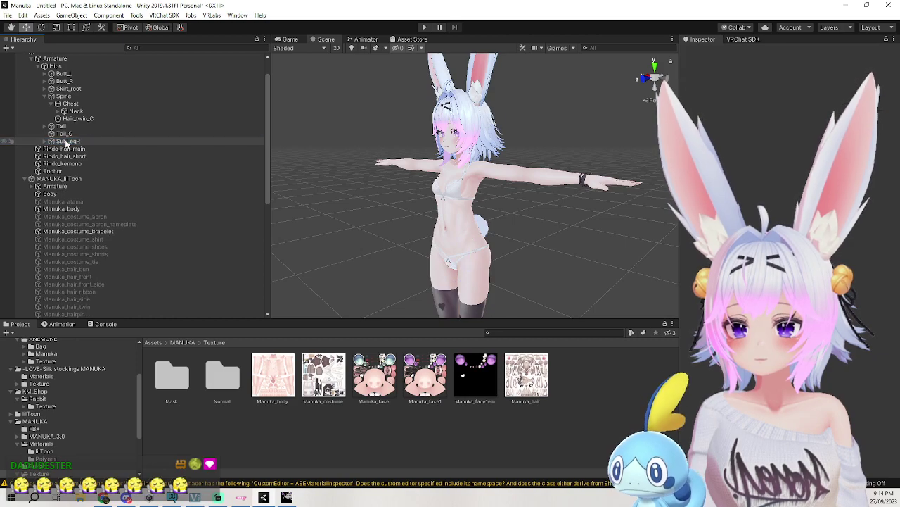
Deactivate the Tail bone under Hips in the RINDO armature and check the avatar's tail from the side.
{"action": "left_click", "coordinate": [61, 127]}
{"action": "left_click_drag", "start_coordinate": [362, 197], "coordinate": [391, 200], "text": "alt"}
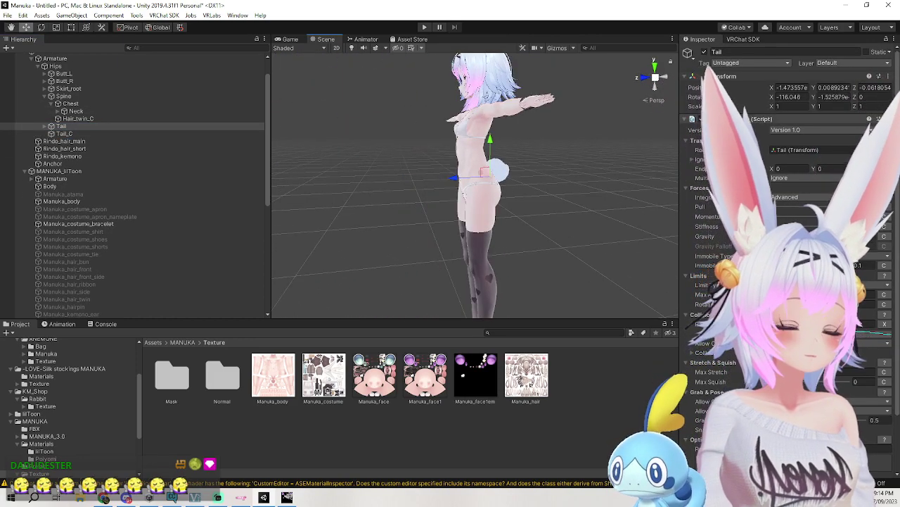
{"action": "left_click_drag", "start_coordinate": [560, 181], "coordinate": [582, 170], "text": "alt"}
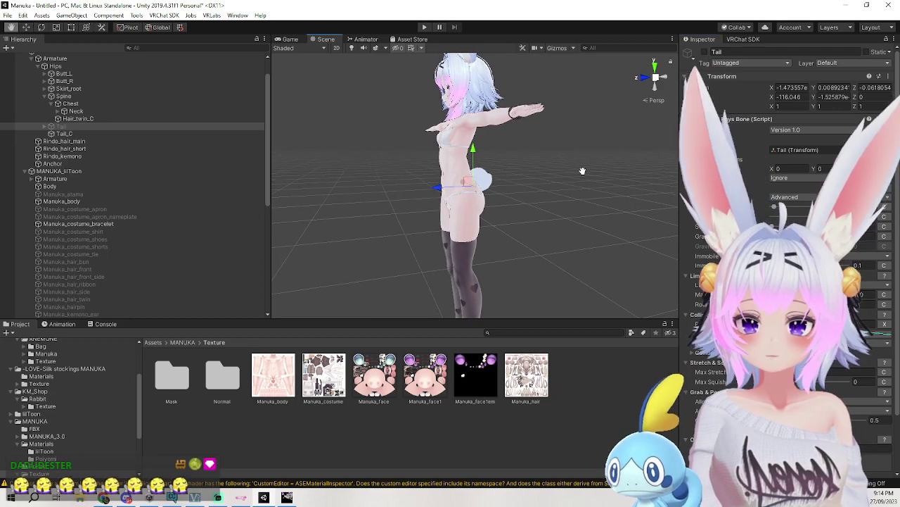
{"action": "left_click_drag", "start_coordinate": [361, 141], "coordinate": [423, 24], "text": "alt"}
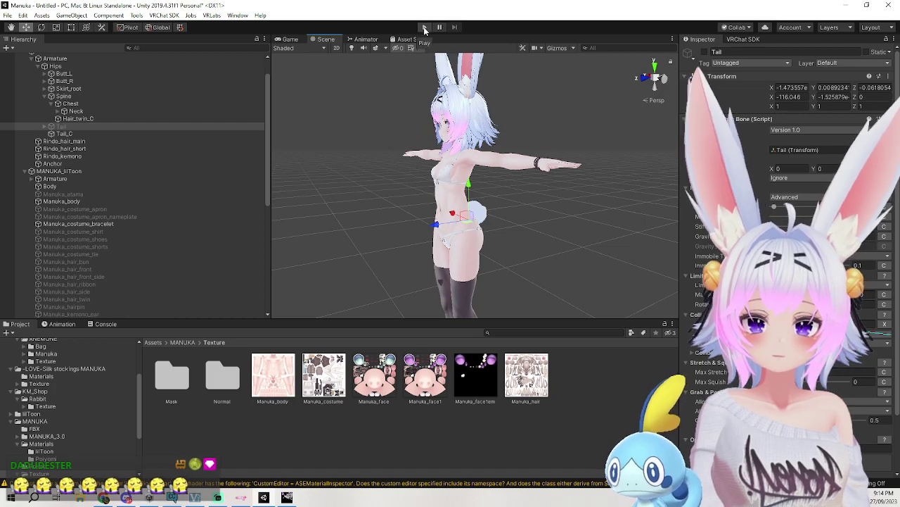
Save the scene in the project's Assets folder under the name man.
{"action": "left_click", "coordinate": [425, 28]}
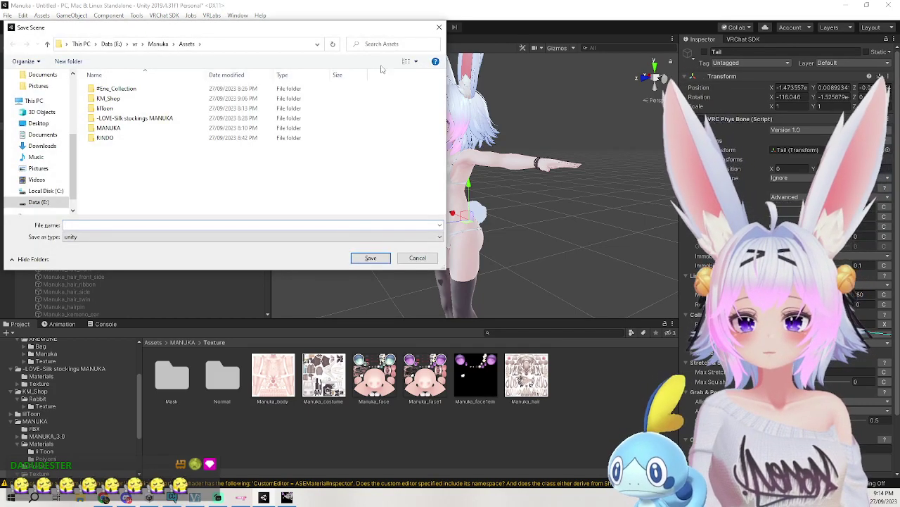
{"action": "left_click_drag", "start_coordinate": [307, 32], "coordinate": [386, 40]}
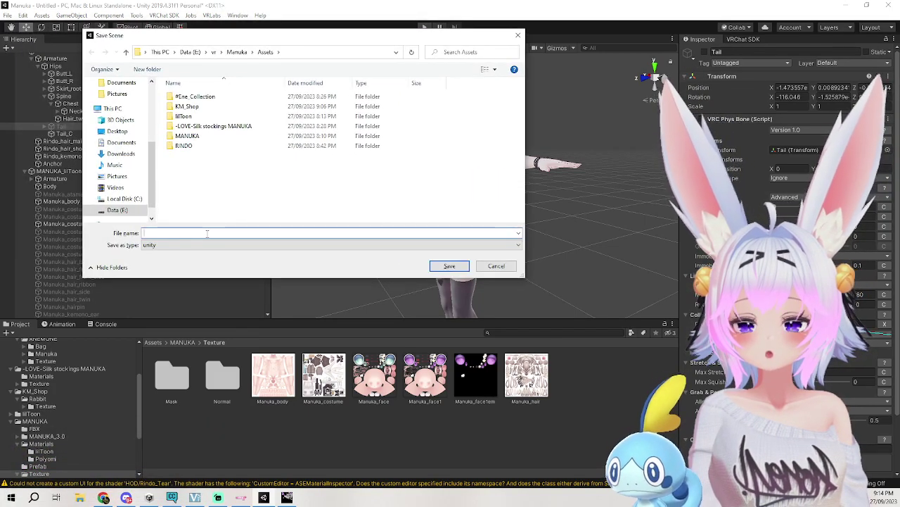
{"action": "type", "text": "man"}
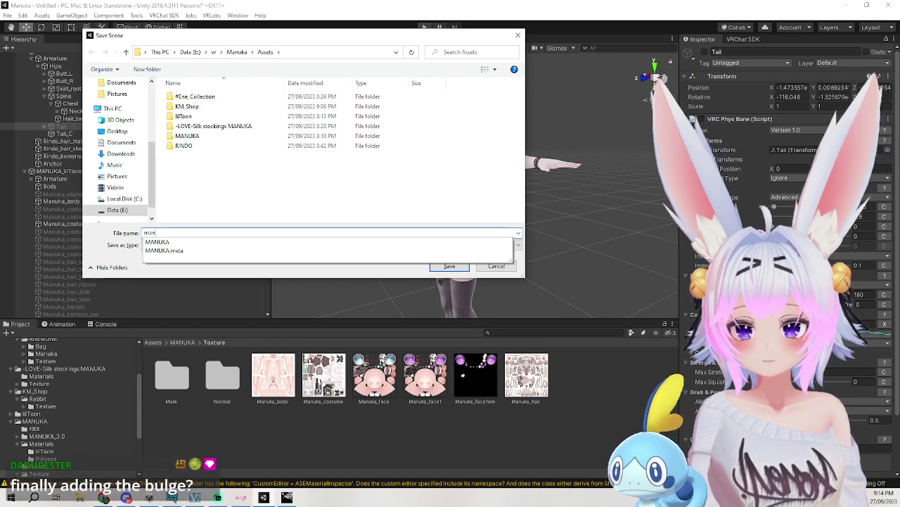
{"action": "left_click", "coordinate": [441, 266]}
{"action": "left_click", "coordinate": [442, 267]}
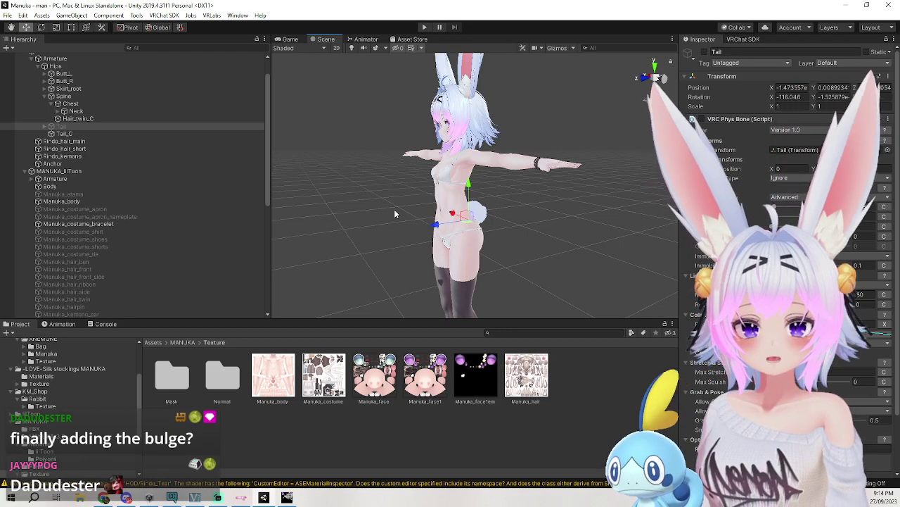
Enter play mode and move the RINDO object away from the body in the Scene view to test the hair and tail physics.
{"action": "middle_click_drag", "start_coordinate": [413, 207], "coordinate": [419, 190]}
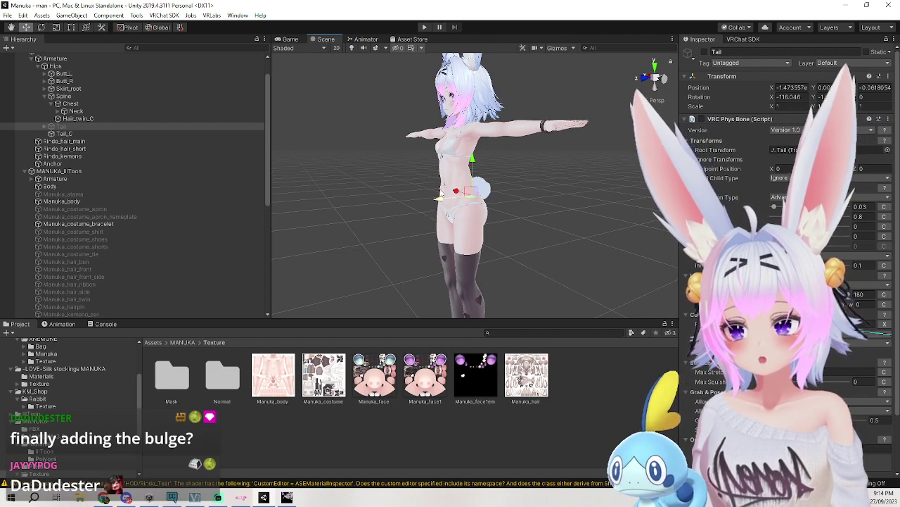
{"action": "middle_click_drag", "start_coordinate": [543, 141], "coordinate": [540, 169]}
{"action": "left_click", "coordinate": [540, 169]}
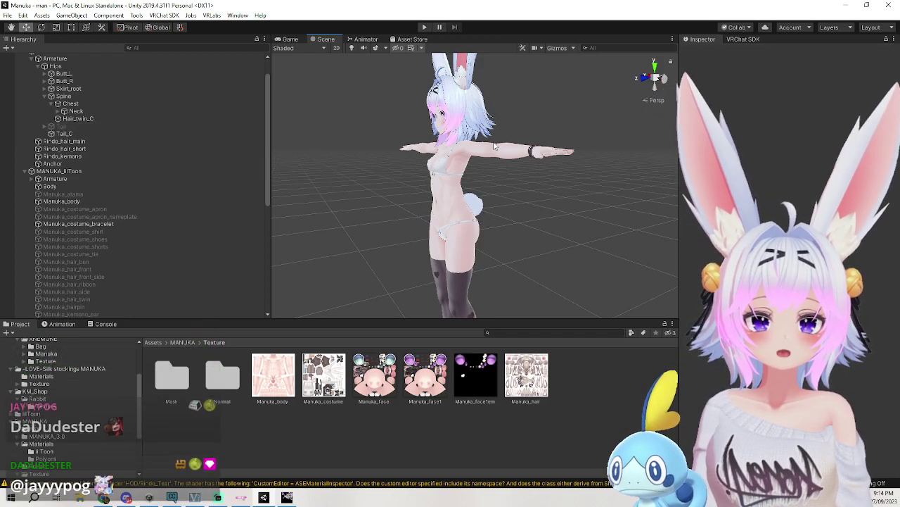
{"action": "left_click", "coordinate": [424, 27]}
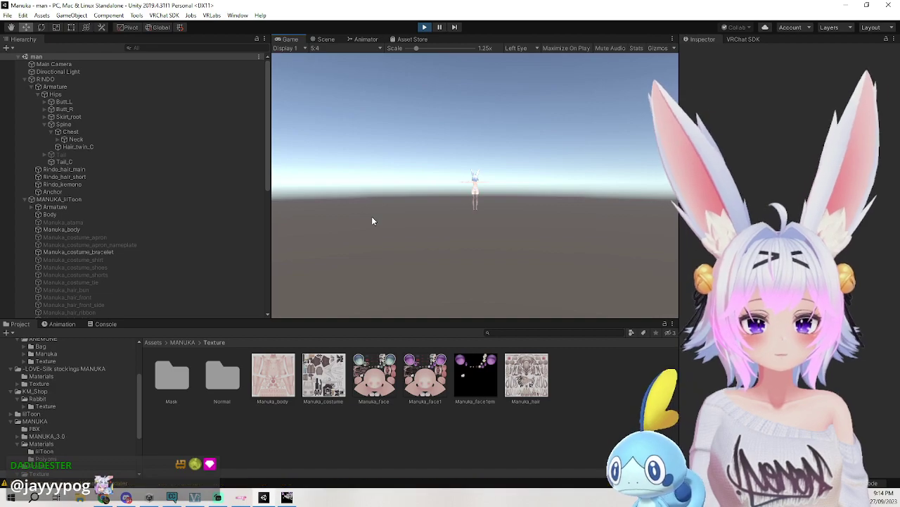
{"action": "left_click", "coordinate": [325, 40]}
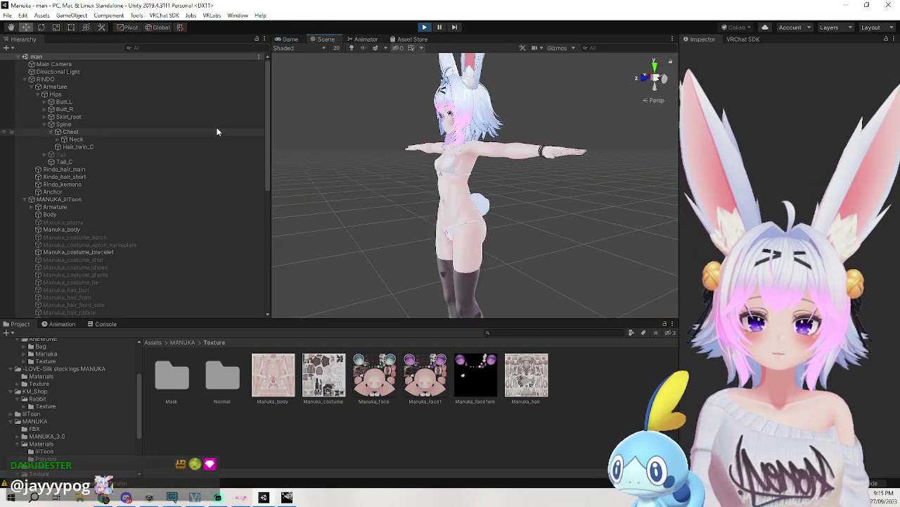
{"action": "left_click", "coordinate": [90, 79]}
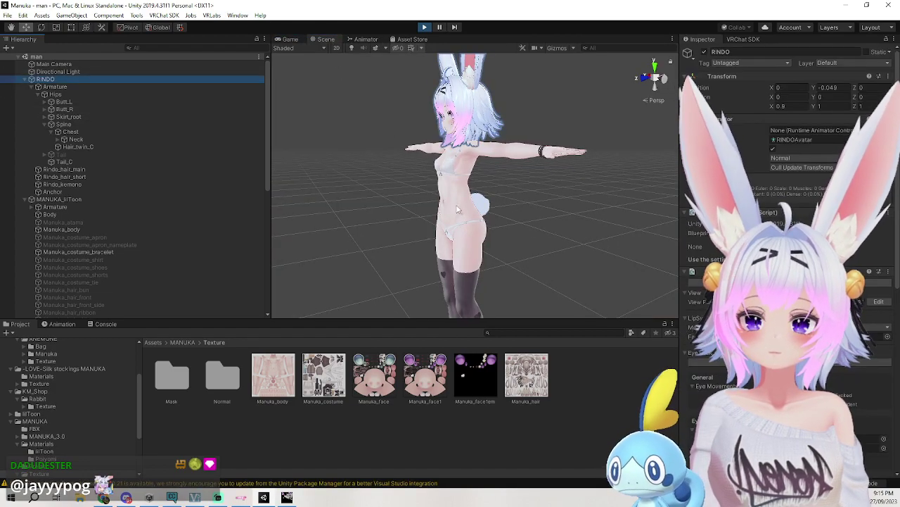
{"action": "left_click_drag", "start_coordinate": [444, 305], "coordinate": [401, 203]}
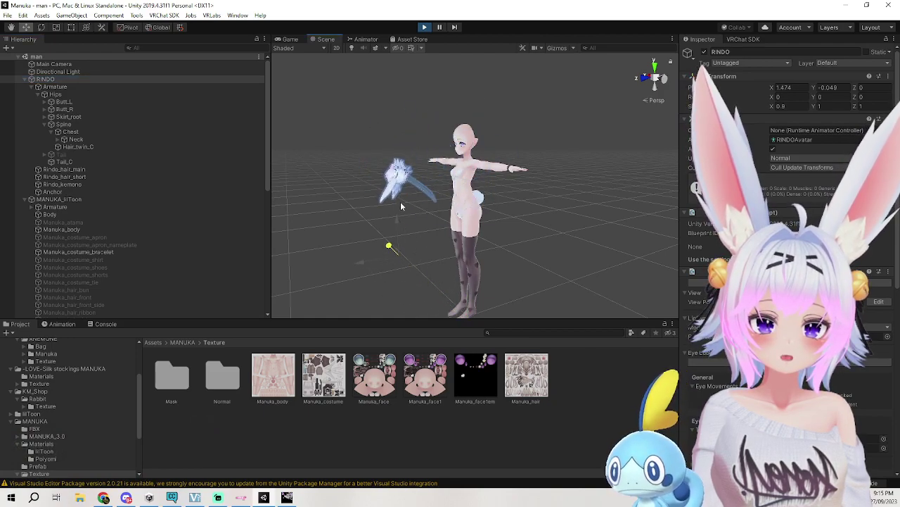
{"action": "left_click_drag", "start_coordinate": [404, 215], "coordinate": [400, 255]}
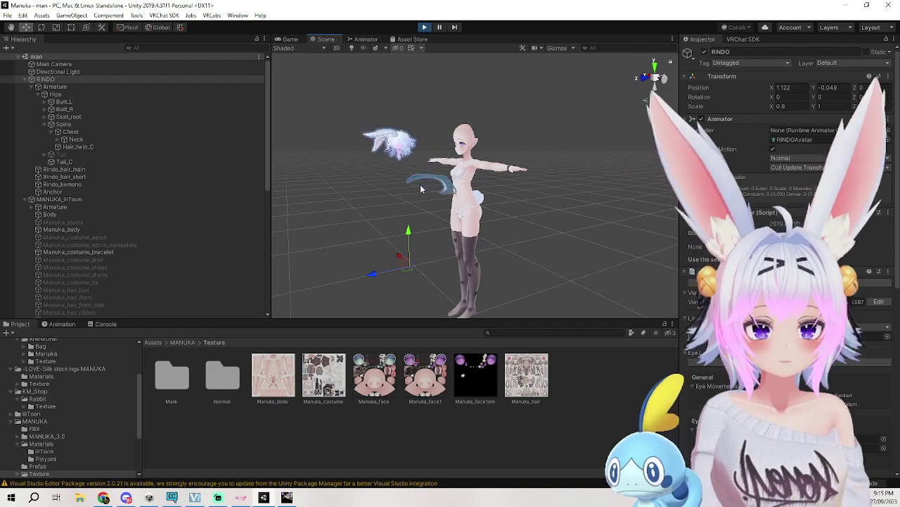
Undo the play-mode moves of the RINDO object and exit play mode.
{"action": "key", "text": "ctrl+z"}
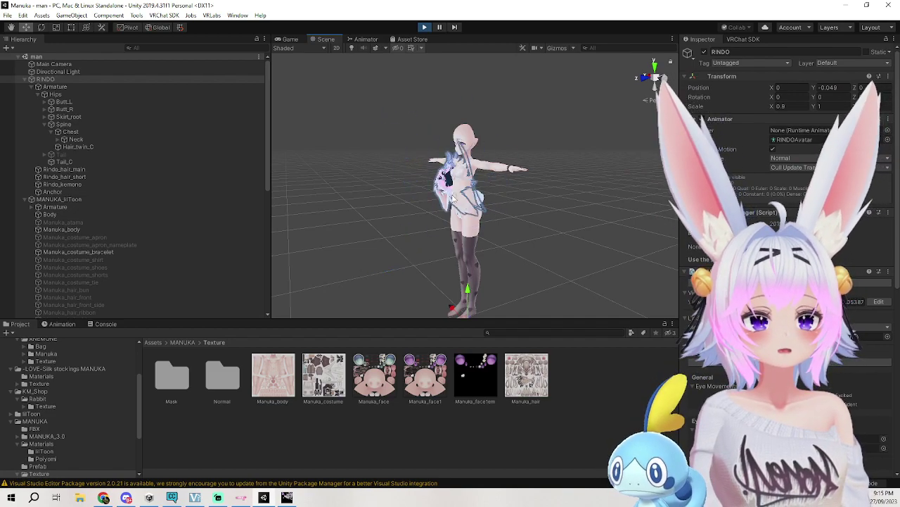
{"action": "key", "text": "ctrl+z"}
{"action": "key", "text": "ctrl+z"}
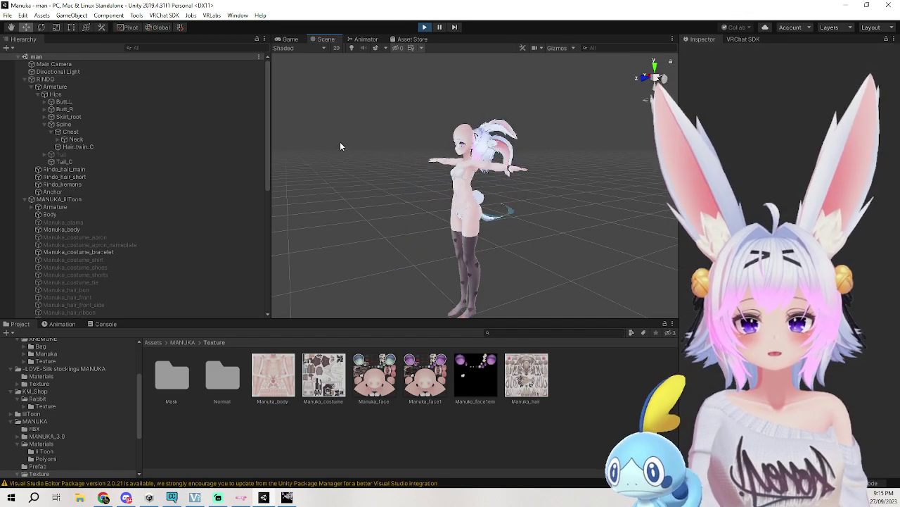
{"action": "left_click", "coordinate": [424, 27]}
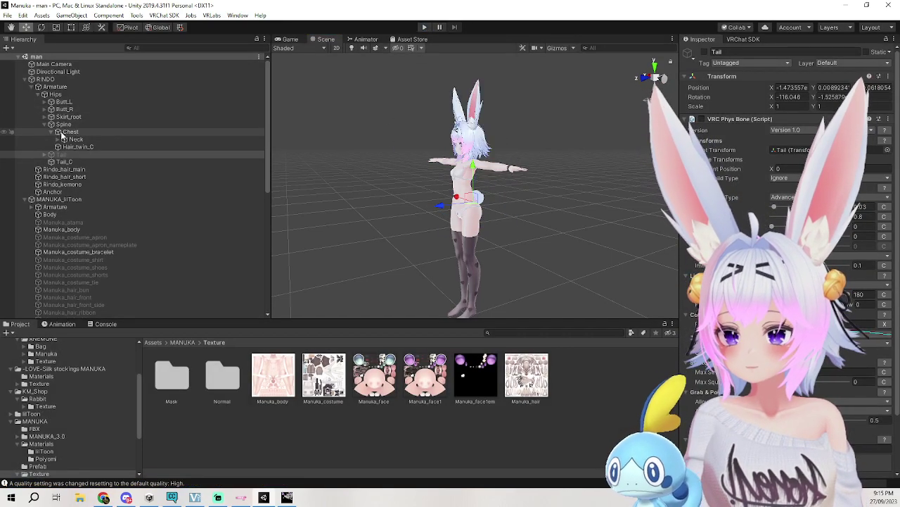
Undo the Tail deactivation and the leg, shoulder, ribbon, breast and Miko bone deletions in the RINDO armature.
{"action": "key", "text": "ctrl+z"}
{"action": "key", "text": "ctrl+z"}
{"action": "key", "text": "ctrl+z"}
{"action": "key", "text": "ctrl+z"}
{"action": "key", "text": "ctrl+z"}
{"action": "key", "text": "ctrl+z"}
{"action": "key", "text": "ctrl+z"}
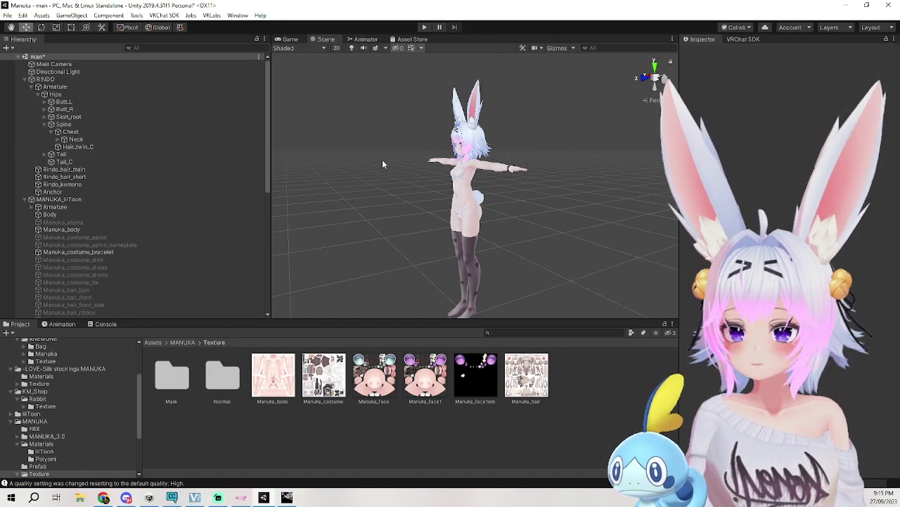
{"action": "key", "text": "ctrl+z"}
{"action": "key", "text": "ctrl+z"}
{"action": "key", "text": "ctrl+z"}
{"action": "key", "text": "ctrl+z"}
{"action": "key", "text": "ctrl+z"}
{"action": "key", "text": "ctrl+z"}
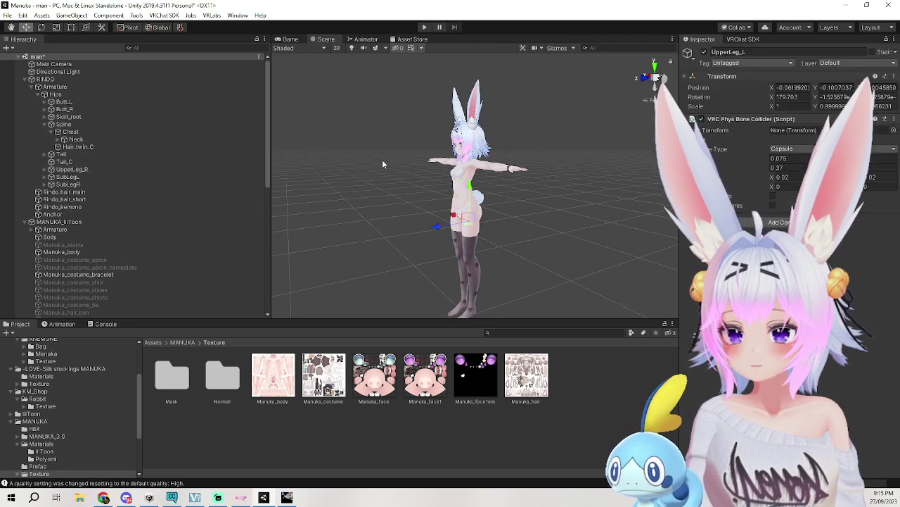
{"action": "key", "text": "ctrl+z"}
{"action": "key", "text": "ctrl+z"}
{"action": "key", "text": "ctrl+z"}
{"action": "key", "text": "ctrl+z"}
{"action": "key", "text": "ctrl+z"}
{"action": "key", "text": "ctrl+z"}
{"action": "key", "text": "ctrl+z"}
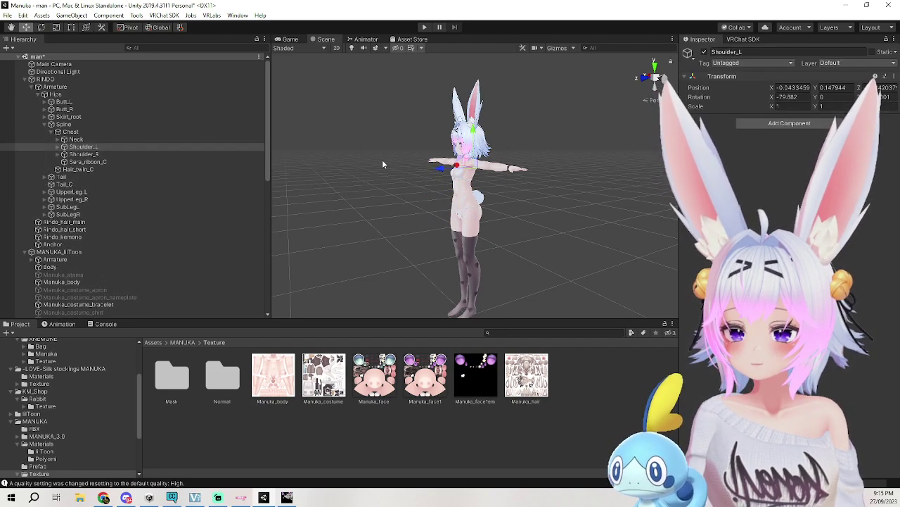
{"action": "key", "text": "ctrl+z"}
{"action": "key", "text": "ctrl+z"}
{"action": "key", "text": "ctrl+z"}
{"action": "key", "text": "ctrl+z"}
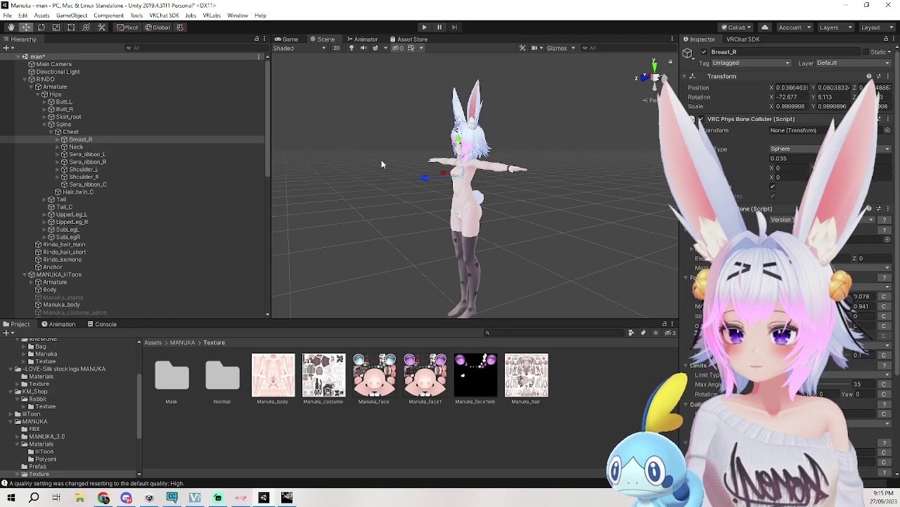
{"action": "key", "text": "ctrl+z"}
{"action": "key", "text": "ctrl+z"}
{"action": "key", "text": "ctrl+z"}
{"action": "key", "text": "ctrl+z"}
{"action": "key", "text": "ctrl+z"}
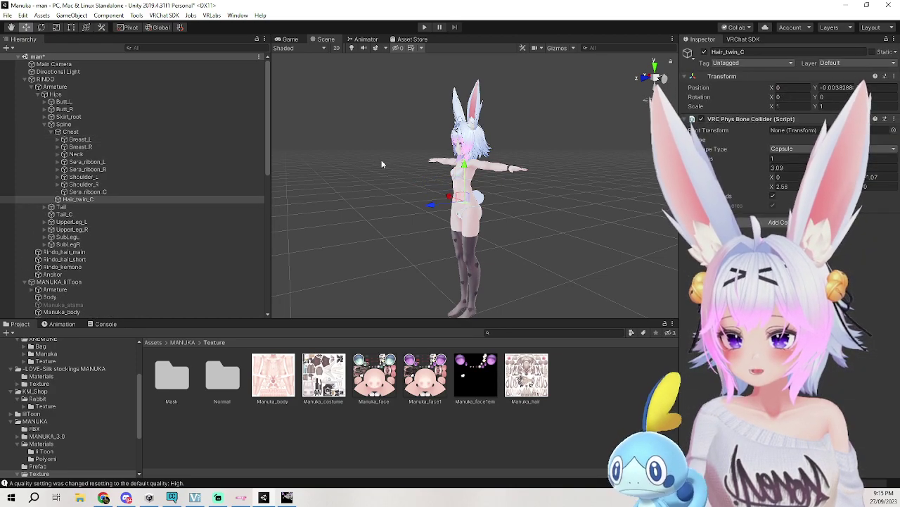
{"action": "key", "text": "ctrl+z"}
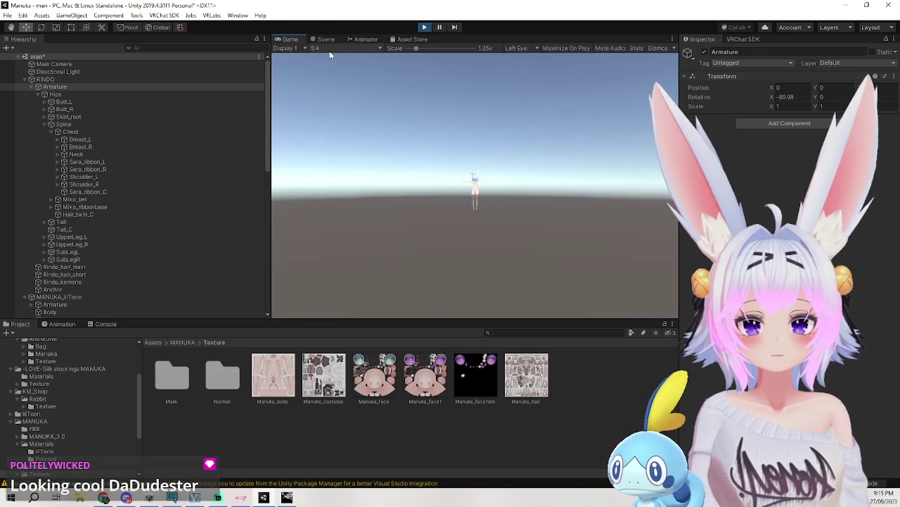
Move the RINDO armature away from the body in play mode to test the hair physics, and exit play mode.
{"action": "left_click", "coordinate": [325, 40]}
{"action": "left_click_drag", "start_coordinate": [452, 307], "coordinate": [438, 256]}
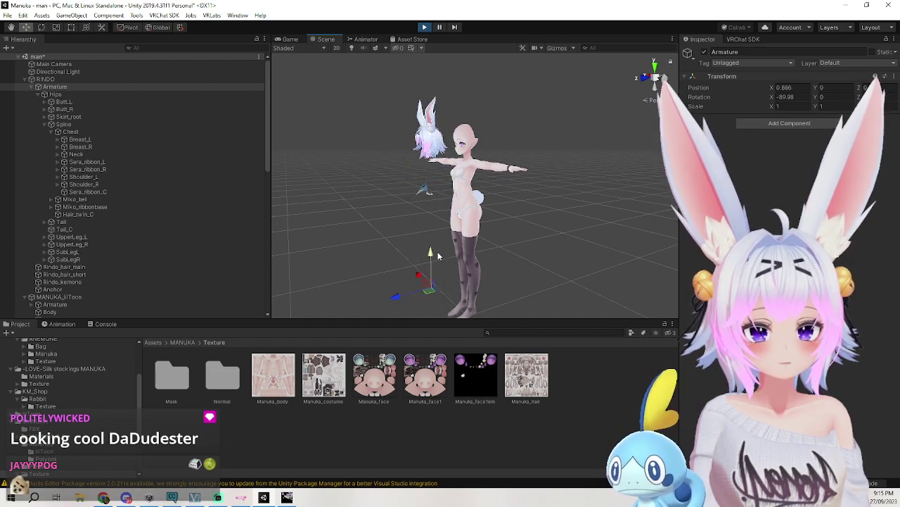
{"action": "left_click", "coordinate": [423, 27]}
Deactivate the Tail bone under Hips in the RINDO armature.
{"action": "left_click", "coordinate": [60, 221]}
{"action": "left_click", "coordinate": [51, 222]}
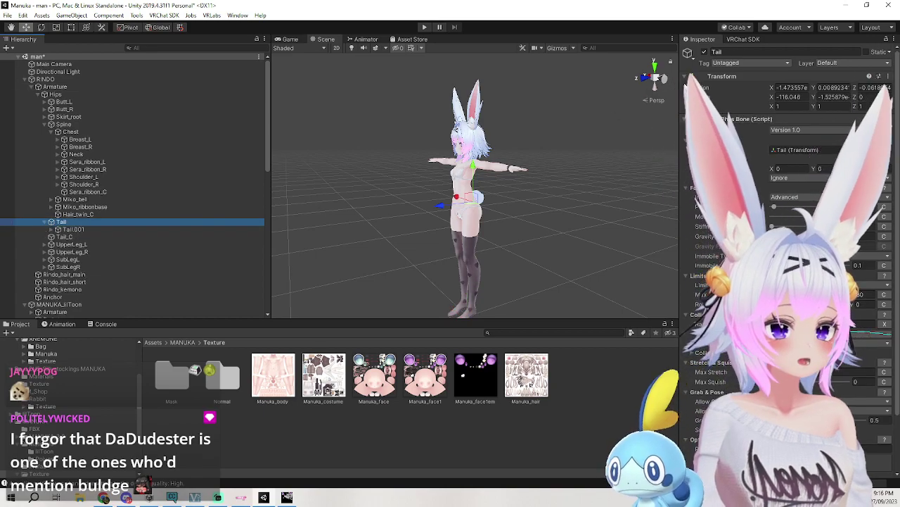
{"action": "left_click", "coordinate": [779, 119]}
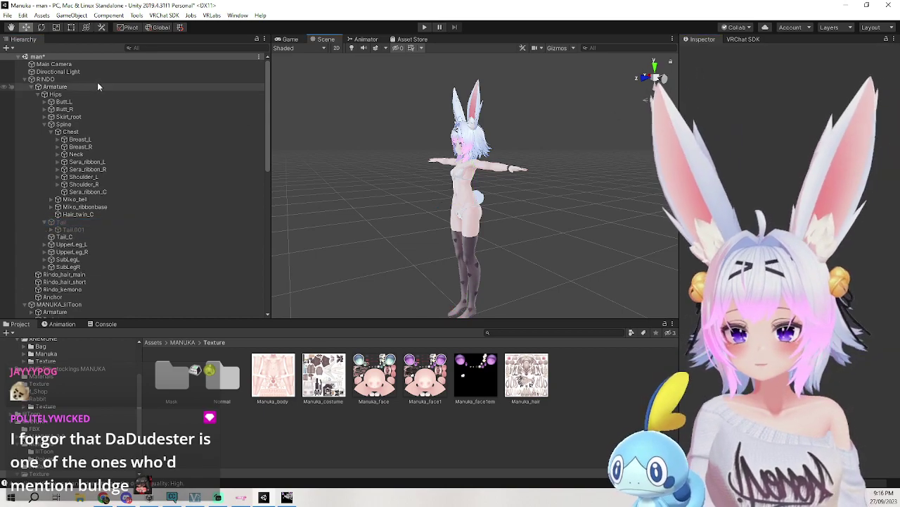
Test the hair physics with the Tail bone inactive by moving the RINDO object in play mode, and exit play mode.
{"action": "left_click", "coordinate": [91, 79]}
{"action": "left_click", "coordinate": [424, 27]}
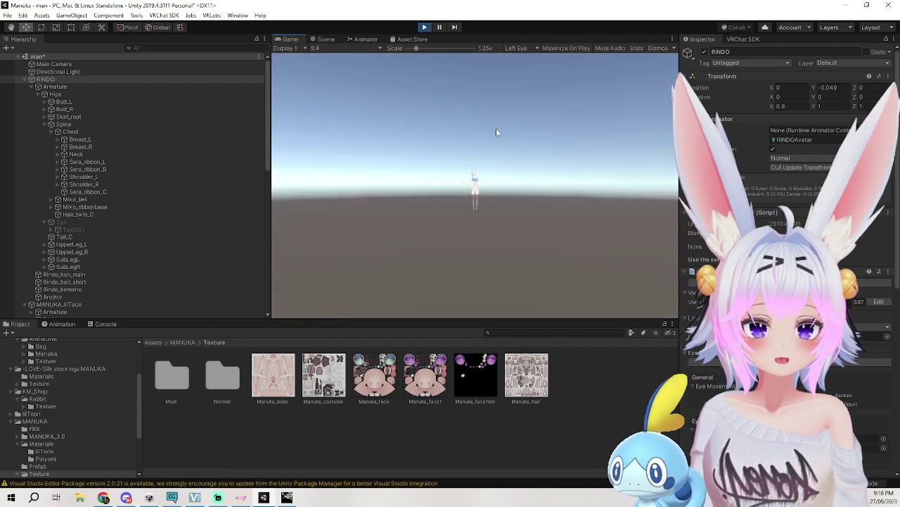
{"action": "left_click", "coordinate": [320, 40]}
{"action": "left_click_drag", "start_coordinate": [451, 309], "coordinate": [410, 302]}
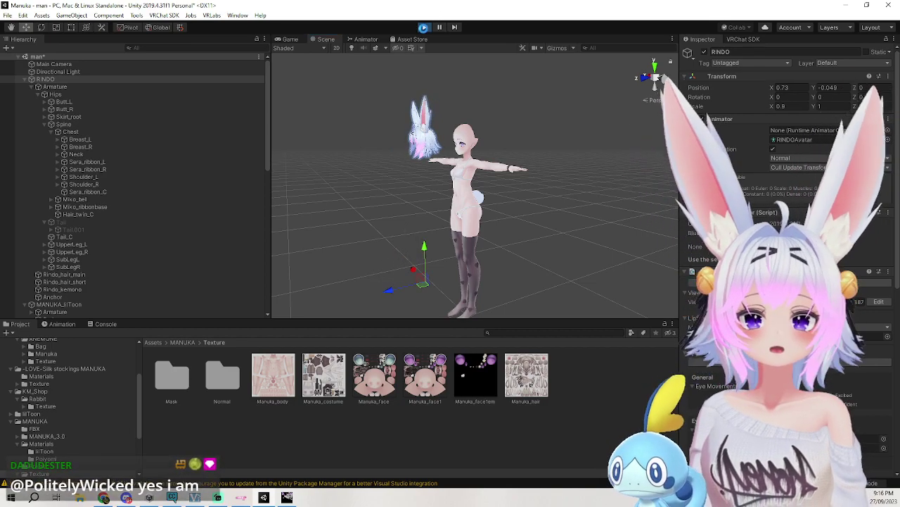
{"action": "left_click", "coordinate": [423, 28]}
{"action": "left_click", "coordinate": [38, 94]}
{"action": "left_click", "coordinate": [32, 88]}
{"action": "left_click", "coordinate": [38, 86]}
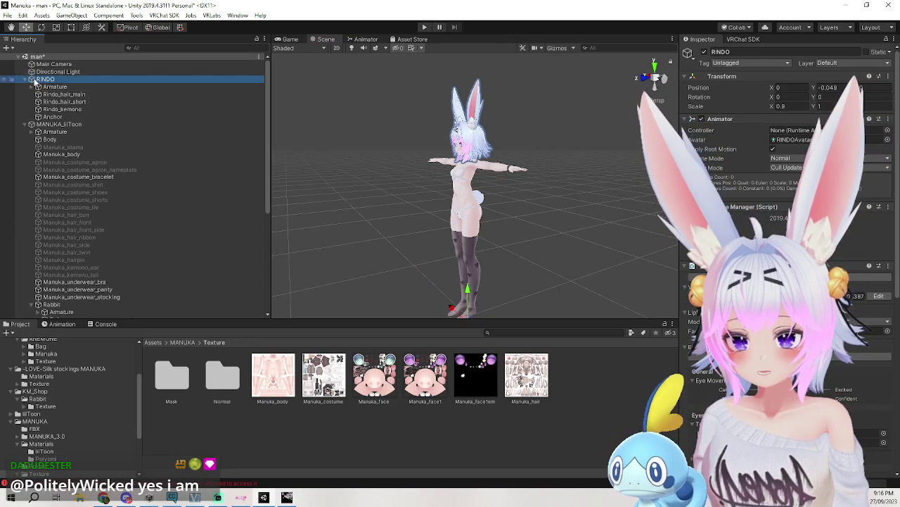
{"action": "left_click", "coordinate": [33, 85]}
{"action": "left_click", "coordinate": [37, 88]}
{"action": "right_click", "coordinate": [37, 86]}
{"action": "left_click", "coordinate": [35, 88]}
{"action": "left_click", "coordinate": [37, 94]}
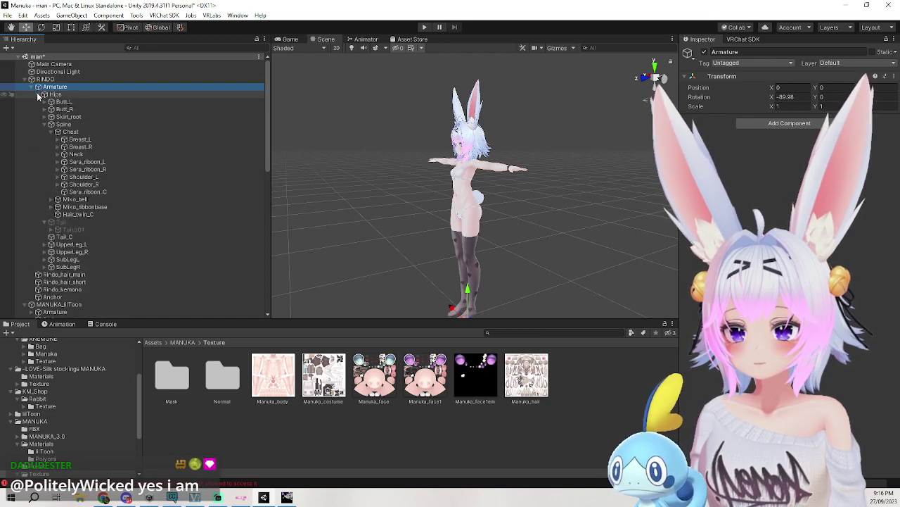
Delete the Butt_L and Butt_R bones under Hips in the RINDO armature.
{"action": "left_click", "coordinate": [43, 124]}
{"action": "left_click", "coordinate": [51, 110]}
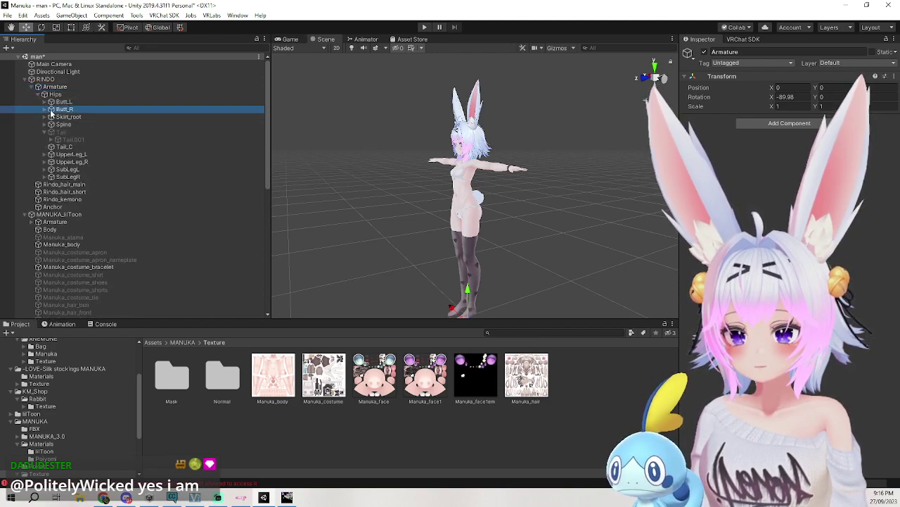
{"action": "left_click", "coordinate": [62, 102]}
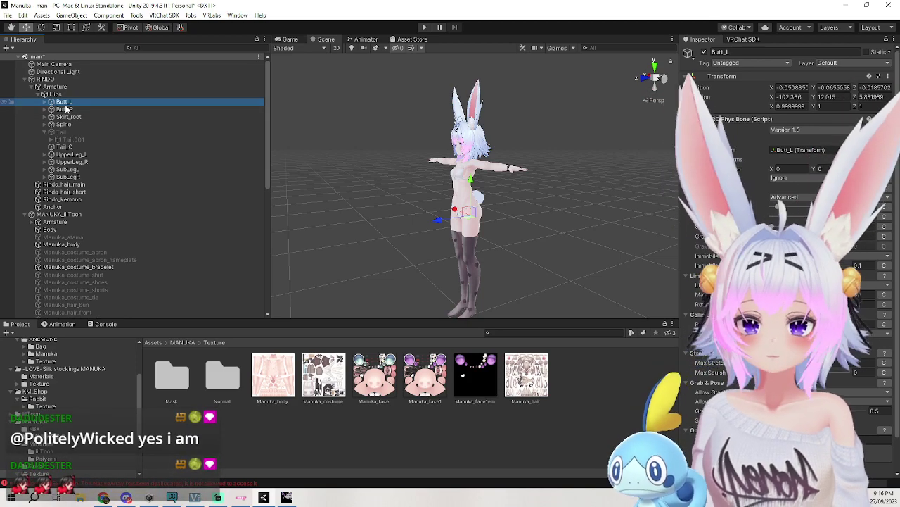
{"action": "key", "text": "Delete"}
{"action": "left_click", "coordinate": [67, 102]}
{"action": "key", "text": "Delete"}
{"action": "left_click", "coordinate": [71, 86]}
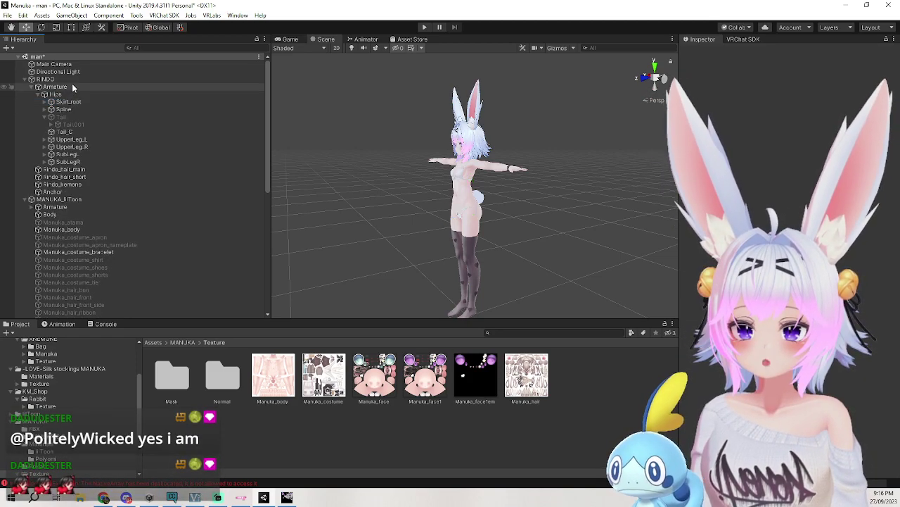
{"action": "left_click", "coordinate": [63, 80]}
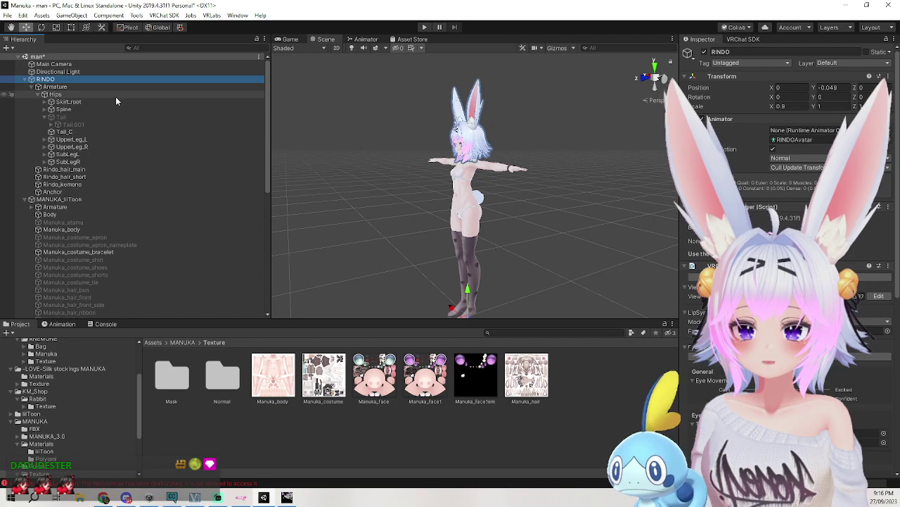
Delete the UpperLeg_L, UpperLeg_R, SubLegL and SubLegR bones under Hips in the RINDO armature.
{"action": "left_click", "coordinate": [94, 140]}
{"action": "key", "text": "Delete"}
{"action": "left_click", "coordinate": [92, 140]}
{"action": "key", "text": "Delete"}
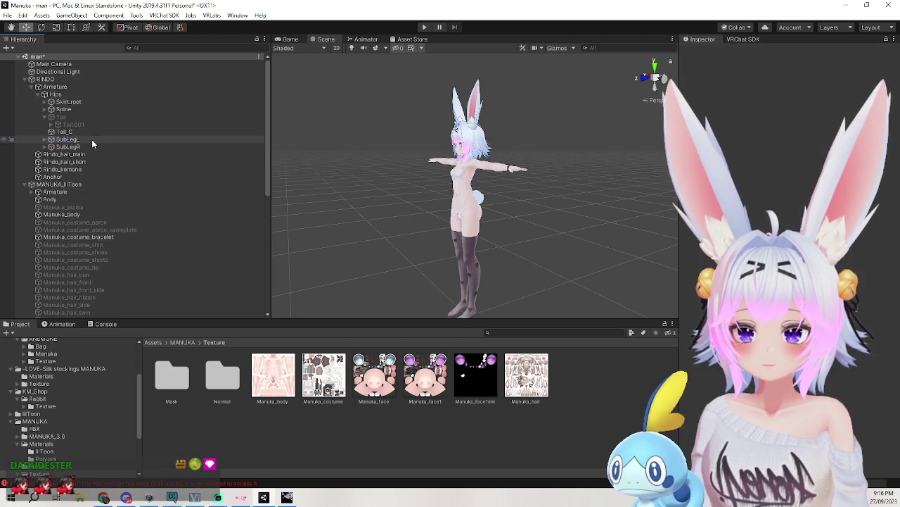
{"action": "left_click", "coordinate": [92, 139]}
{"action": "key", "text": "Delete"}
{"action": "left_click", "coordinate": [92, 139]}
{"action": "key", "text": "Delete"}
Test the hair physics by moving the RINDO object in play mode.
{"action": "left_click", "coordinate": [200, 79]}
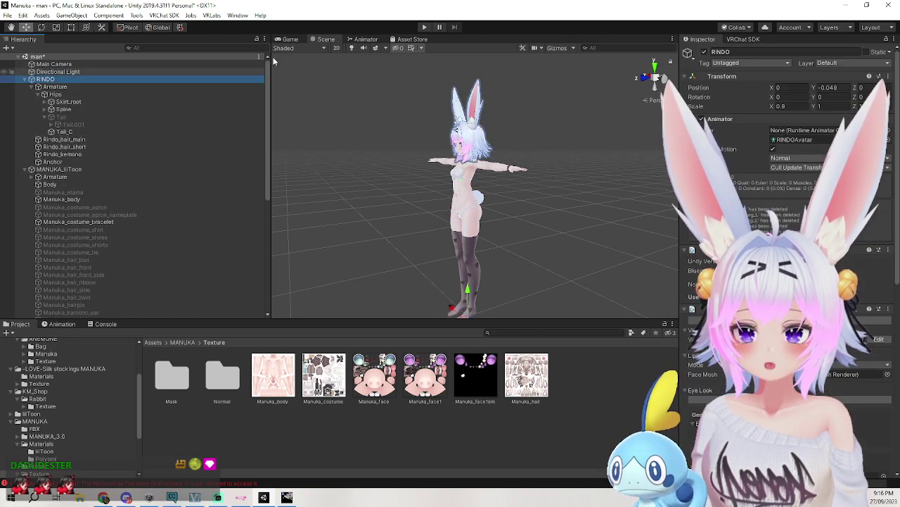
{"action": "left_click", "coordinate": [423, 27]}
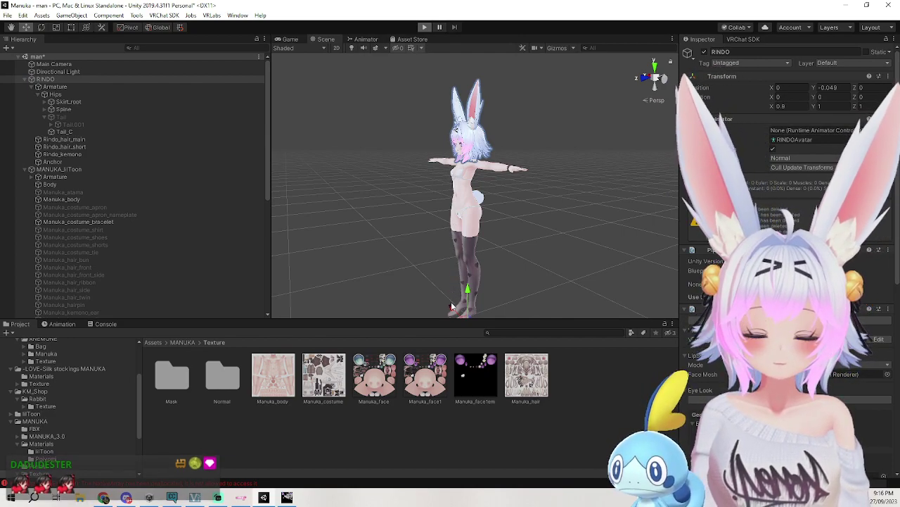
{"action": "left_click", "coordinate": [331, 40]}
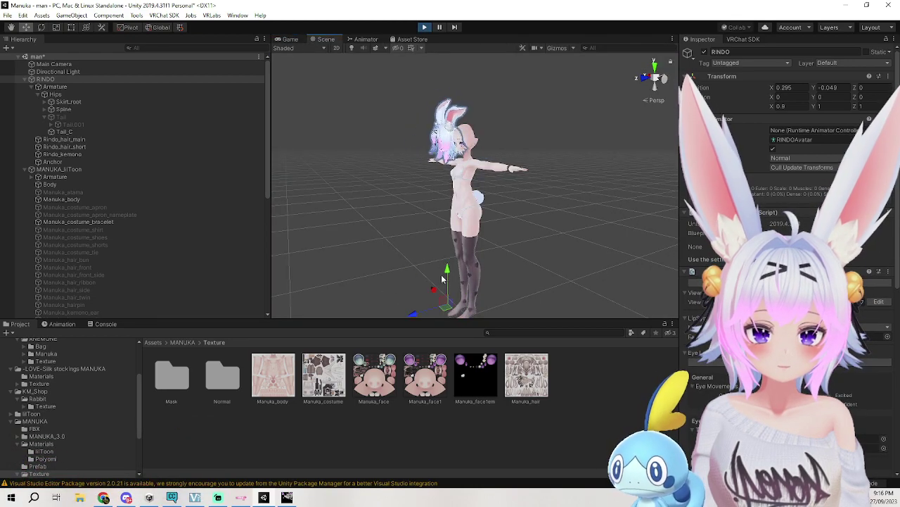
Try deleting Skirt_root, Shoulder_L and Shoulder_R in play mode, test the hair physics by moving RINDO, and exit play mode.
{"action": "left_click", "coordinate": [44, 102]}
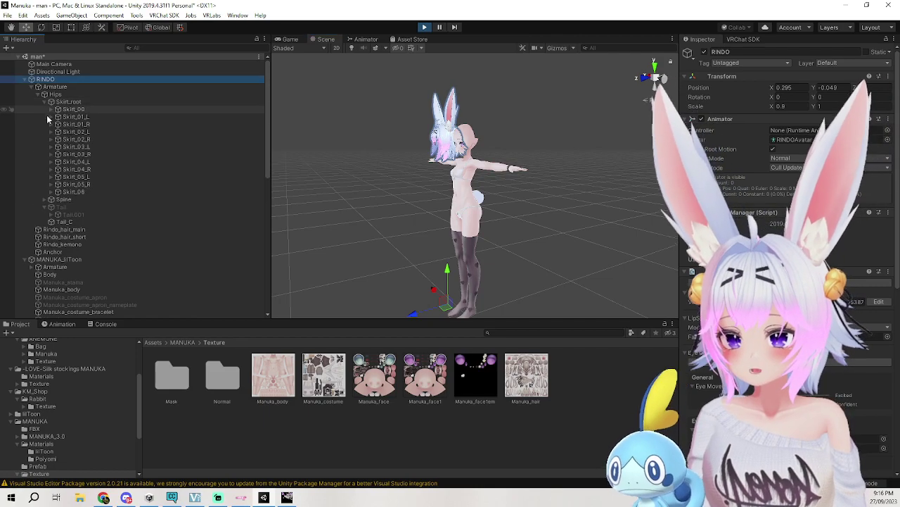
{"action": "left_click", "coordinate": [45, 102]}
{"action": "left_click", "coordinate": [47, 102]}
{"action": "key", "text": "Delete"}
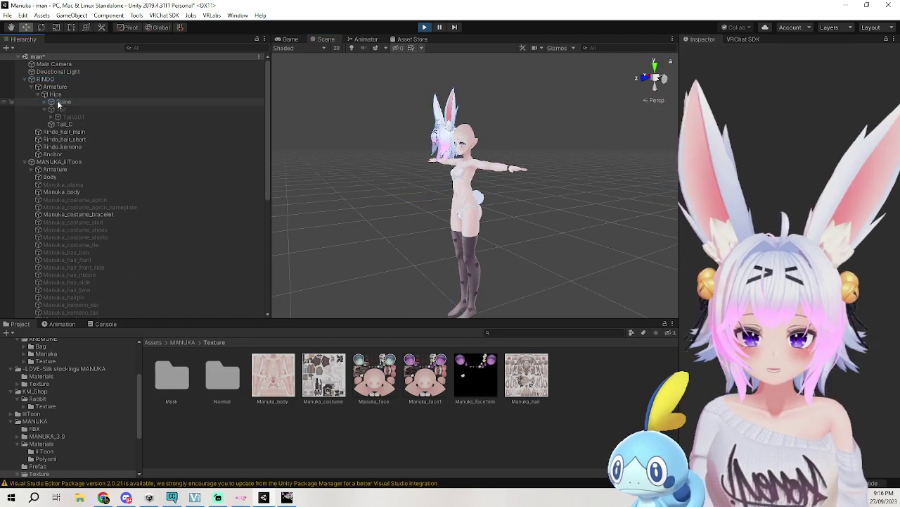
{"action": "left_click", "coordinate": [56, 102]}
{"action": "left_click", "coordinate": [48, 104]}
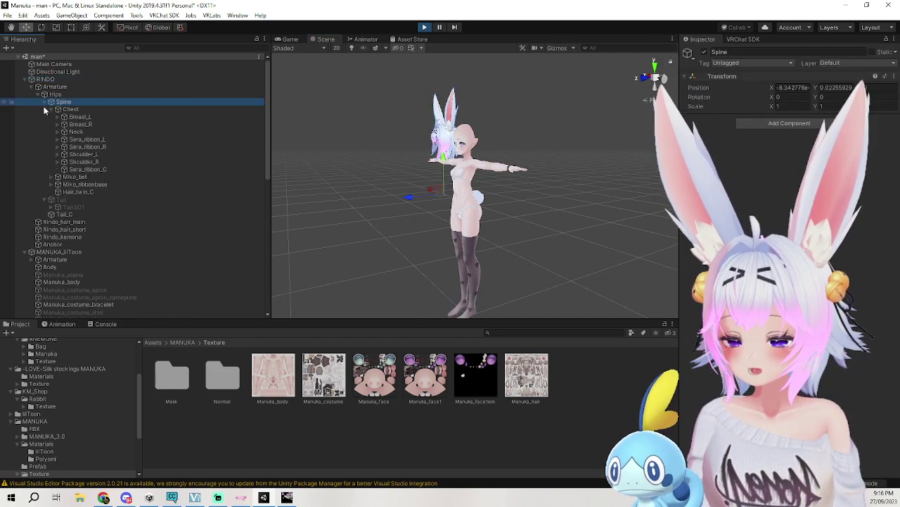
{"action": "left_click", "coordinate": [79, 154]}
{"action": "key", "text": "Delete"}
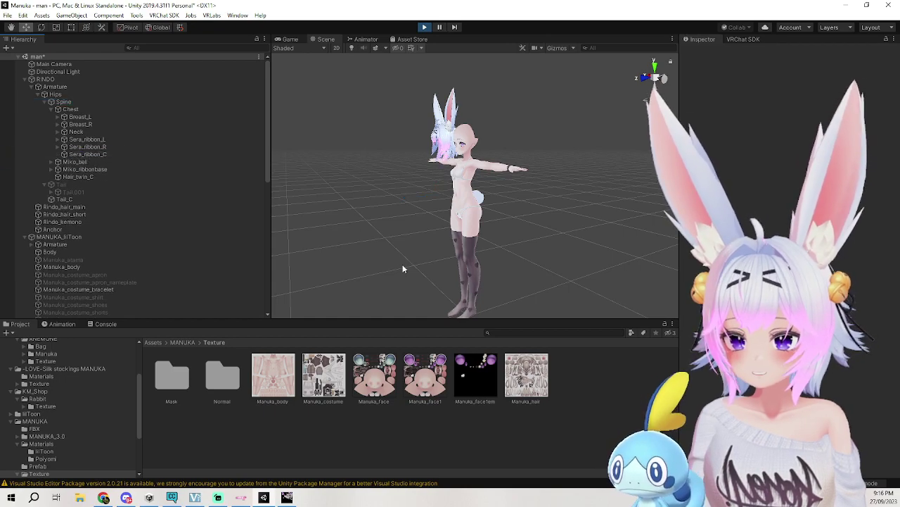
{"action": "left_click", "coordinate": [146, 78]}
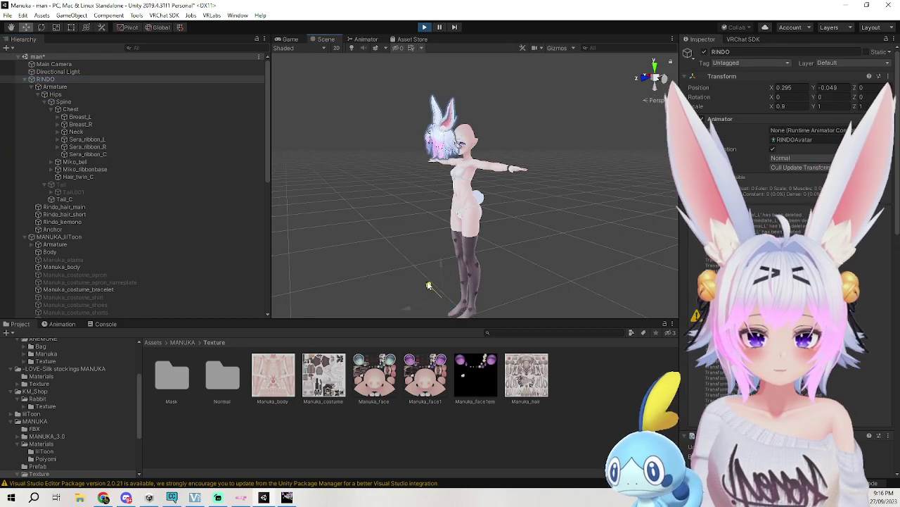
{"action": "left_click", "coordinate": [424, 28]}
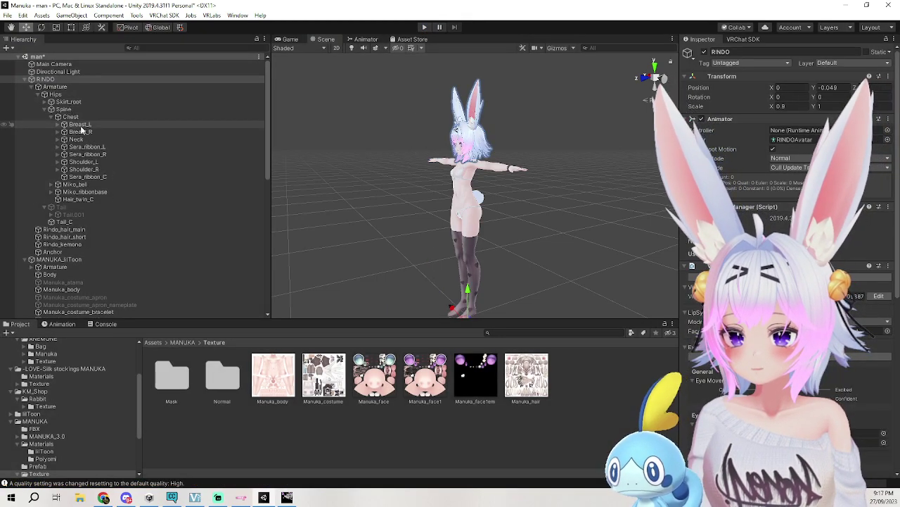
Delete the Shoulder_L and Shoulder_R bones under Chest and the Skirt_root bone under Hips in the RINDO armature.
{"action": "left_click", "coordinate": [96, 163]}
{"action": "key", "text": "Delete"}
{"action": "left_click", "coordinate": [96, 163]}
{"action": "key", "text": "Delete"}
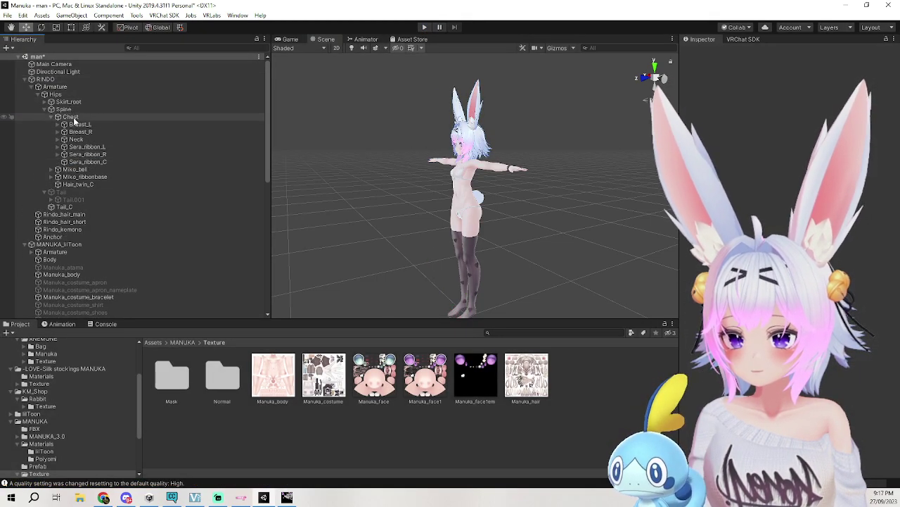
{"action": "left_click", "coordinate": [44, 102]}
{"action": "left_click", "coordinate": [67, 102]}
{"action": "key", "text": "Delete"}
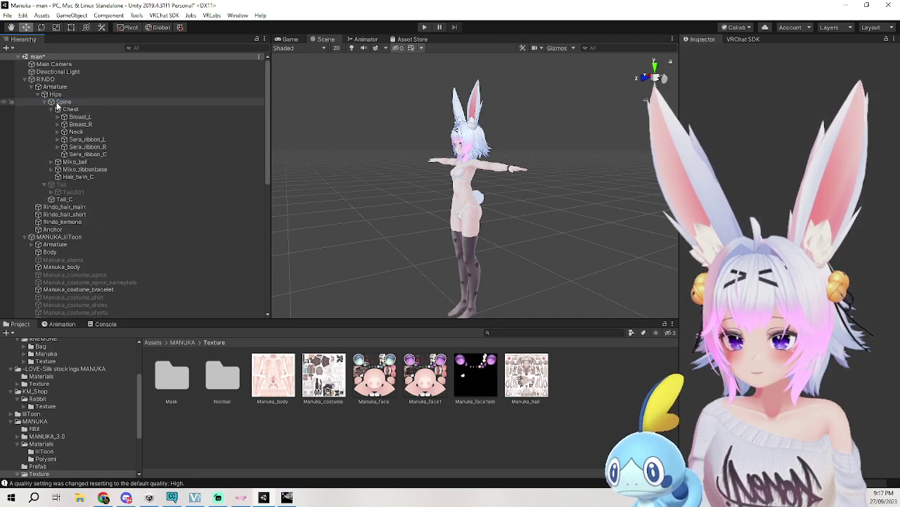
Delete the Breast_L and Breast_R bones under Chest in the RINDO armature.
{"action": "left_click", "coordinate": [77, 116]}
{"action": "key", "text": "Delete"}
{"action": "left_click", "coordinate": [78, 118]}
{"action": "key", "text": "Delete"}
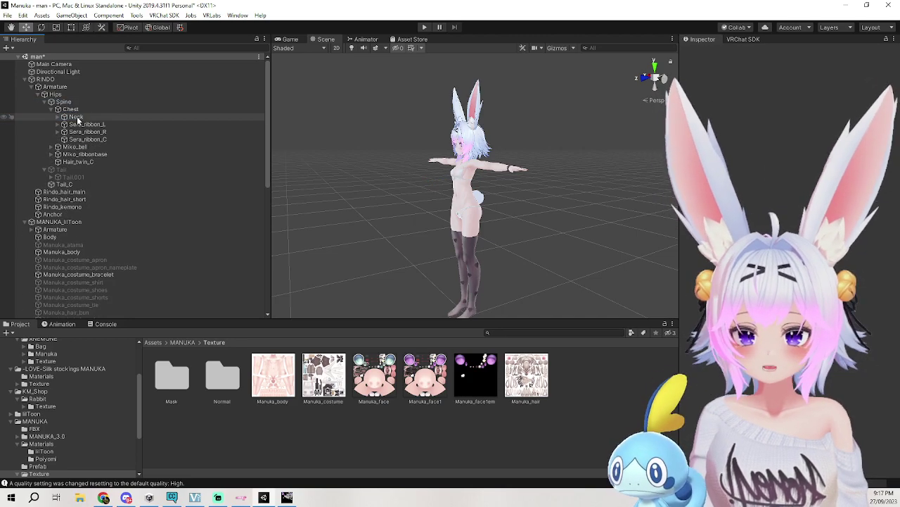
Check the child bones of Miko_ribbonbase, Miko_bell and Neck in the RINDO armature, and delete the Voice bone under Head.
{"action": "left_click", "coordinate": [50, 155]}
{"action": "left_click", "coordinate": [51, 155]}
{"action": "left_click", "coordinate": [52, 148]}
{"action": "left_click", "coordinate": [51, 147]}
{"action": "left_click", "coordinate": [57, 119]}
{"action": "left_click", "coordinate": [58, 118]}
{"action": "left_click", "coordinate": [54, 118]}
{"action": "left_click", "coordinate": [57, 118]}
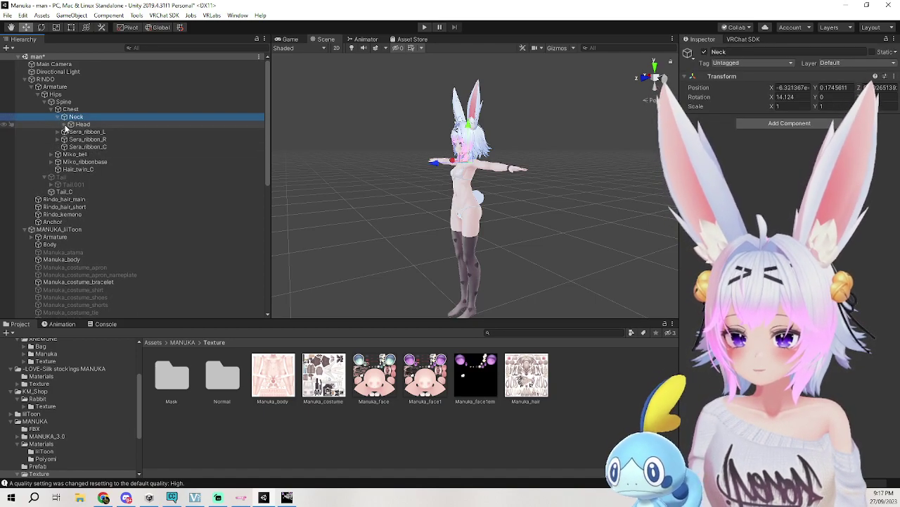
{"action": "left_click", "coordinate": [64, 123]}
{"action": "left_click", "coordinate": [93, 132]}
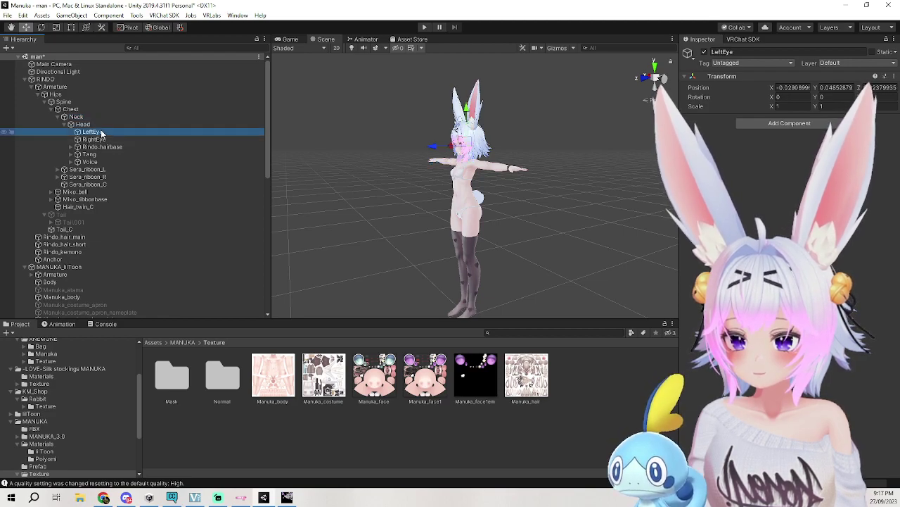
{"action": "left_click", "coordinate": [98, 162]}
{"action": "key", "text": "Delete"}
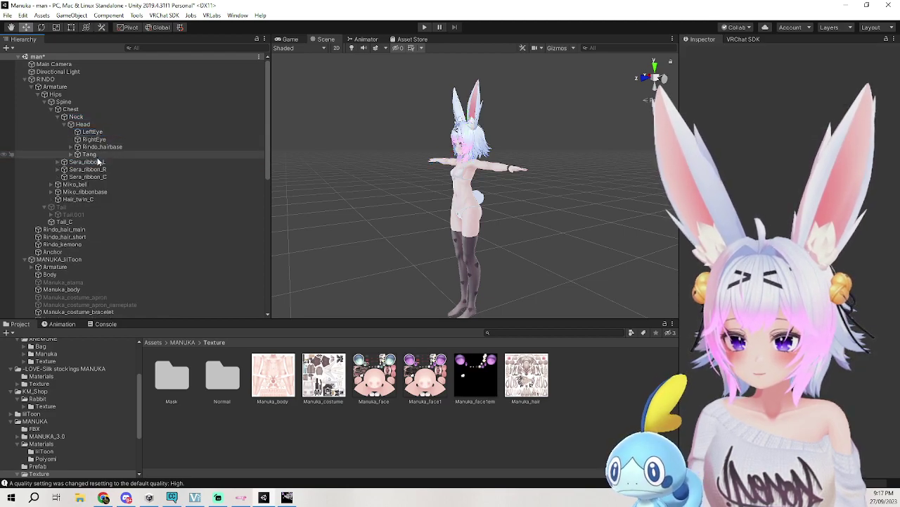
Rename the Armature object under RINDO to "Armature rin".
{"action": "left_click", "coordinate": [31, 87]}
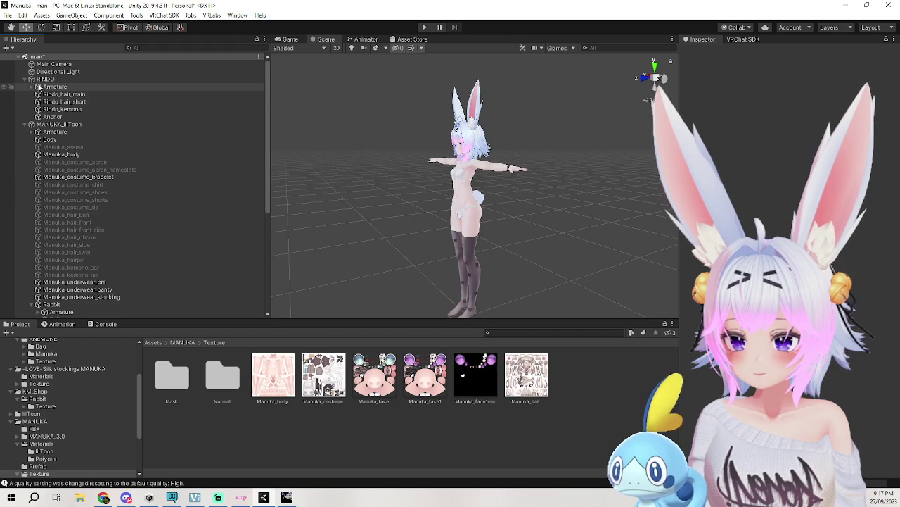
{"action": "left_click", "coordinate": [56, 86]}
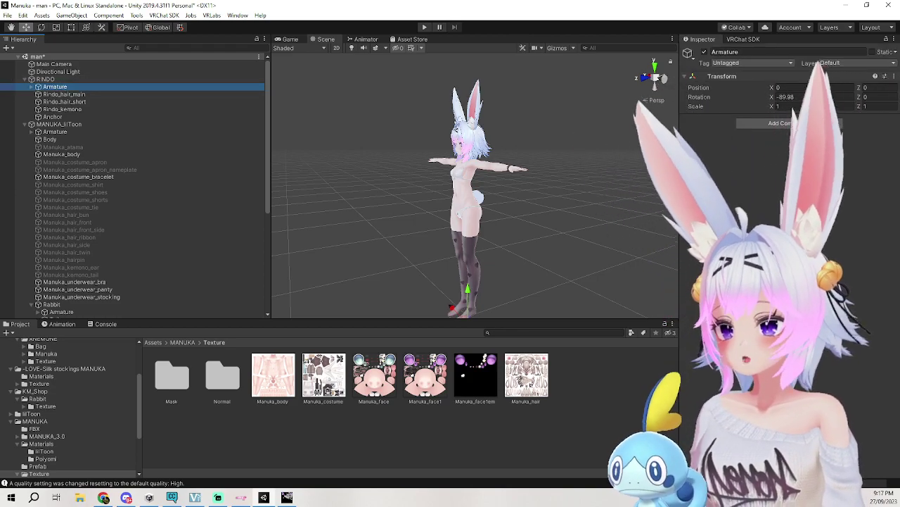
{"action": "left_click", "coordinate": [31, 87], "text": "alt"}
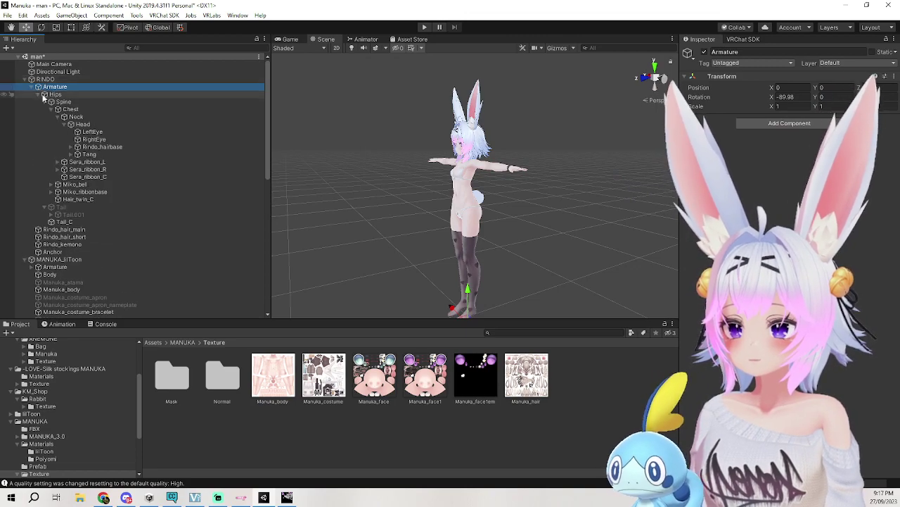
{"action": "right_click", "coordinate": [50, 87]}
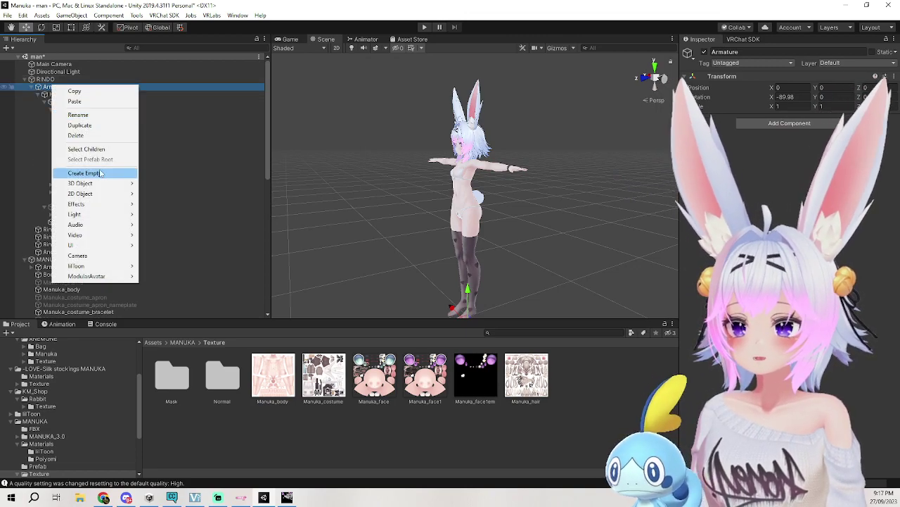
{"action": "left_click", "coordinate": [97, 117]}
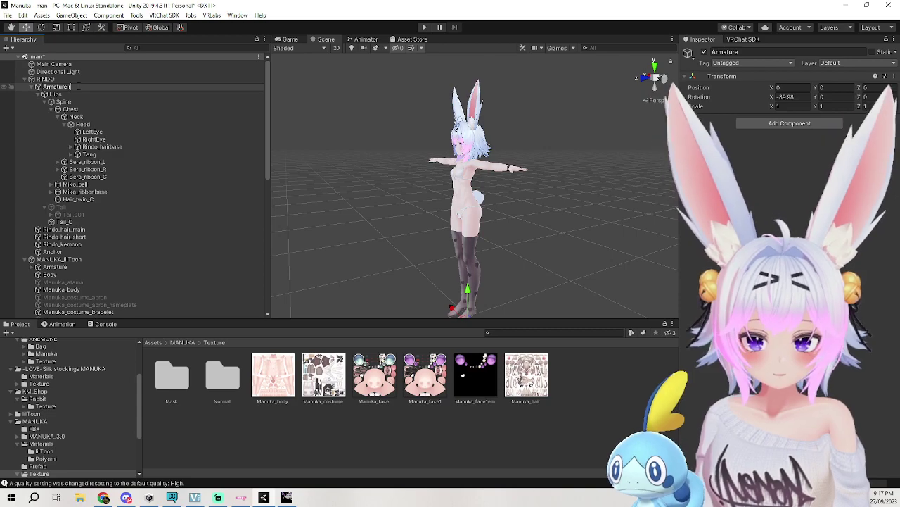
{"action": "type", "text": "rin"}
{"action": "key", "text": "Return"}
Rename the Hips bone in the RINDO armature to "Hips rin".
{"action": "left_click", "coordinate": [93, 94]}
{"action": "right_click", "coordinate": [91, 95]}
{"action": "left_click", "coordinate": [115, 125]}
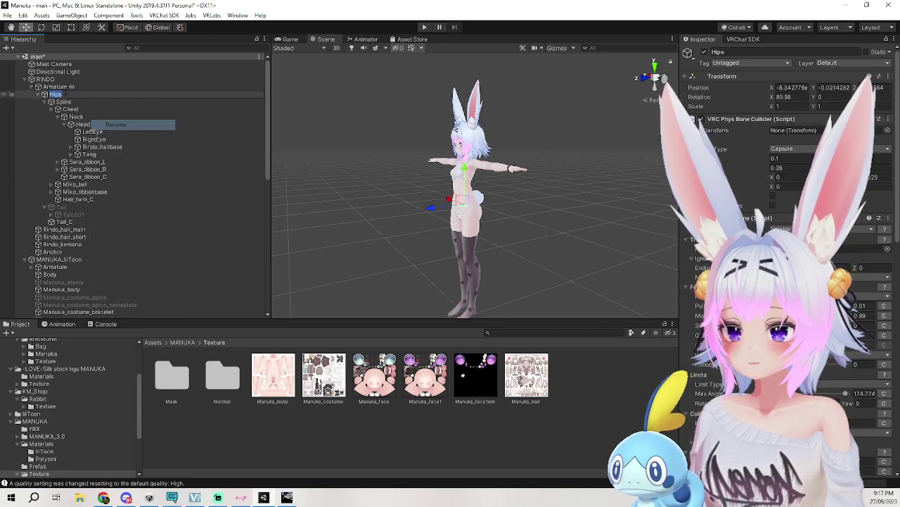
{"action": "type", "text": "rin"}
{"action": "key", "text": "Return"}
{"action": "left_click", "coordinate": [92, 101]}
{"action": "right_click", "coordinate": [88, 100]}
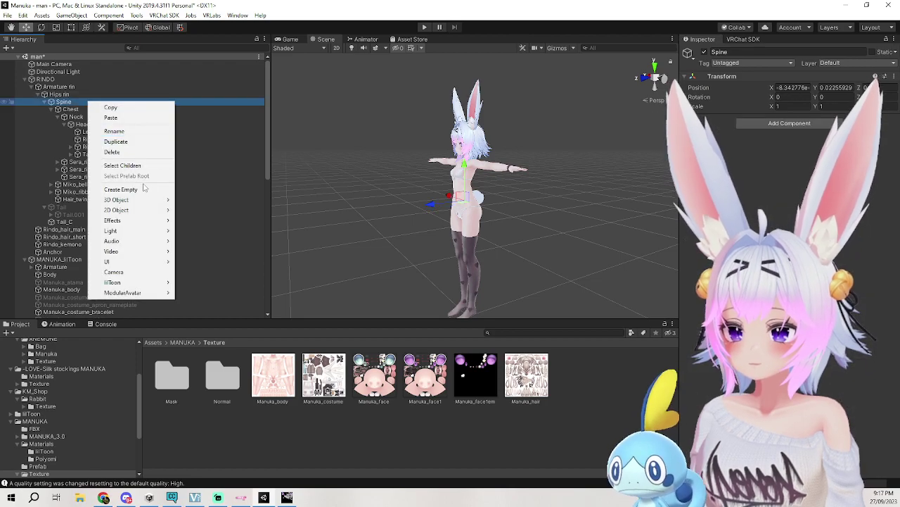
{"action": "left_click", "coordinate": [114, 131]}
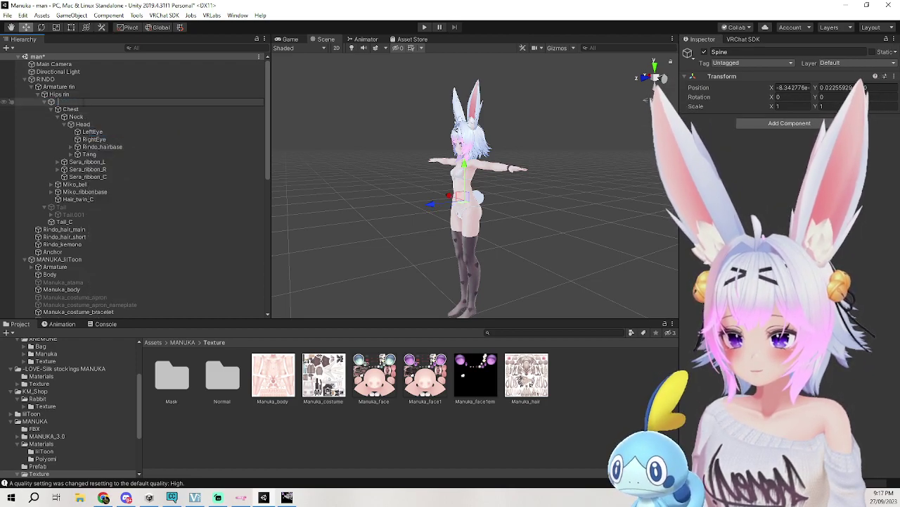
{"action": "key", "text": "ctrl+z"}
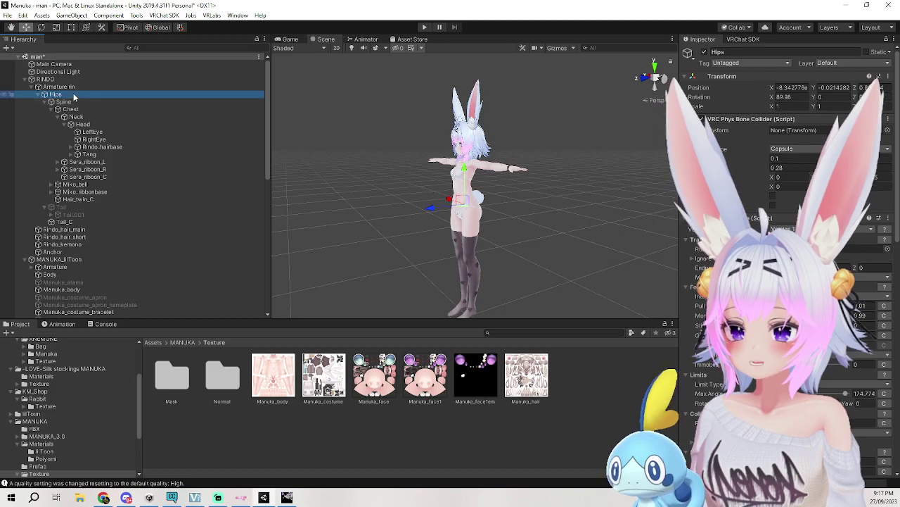
Rename the Hips bone in the RINDO armature to "Hips rin" and the Spine bone to "Spine rin".
{"action": "right_click", "coordinate": [73, 94]}
{"action": "left_click", "coordinate": [120, 124]}
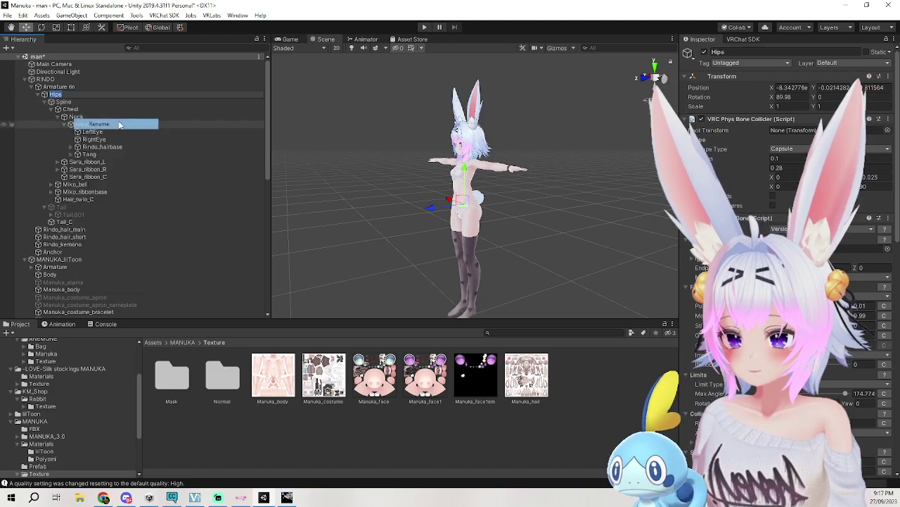
{"action": "type", "text": "rin"}
{"action": "left_click", "coordinate": [84, 103]}
{"action": "right_click", "coordinate": [84, 104]}
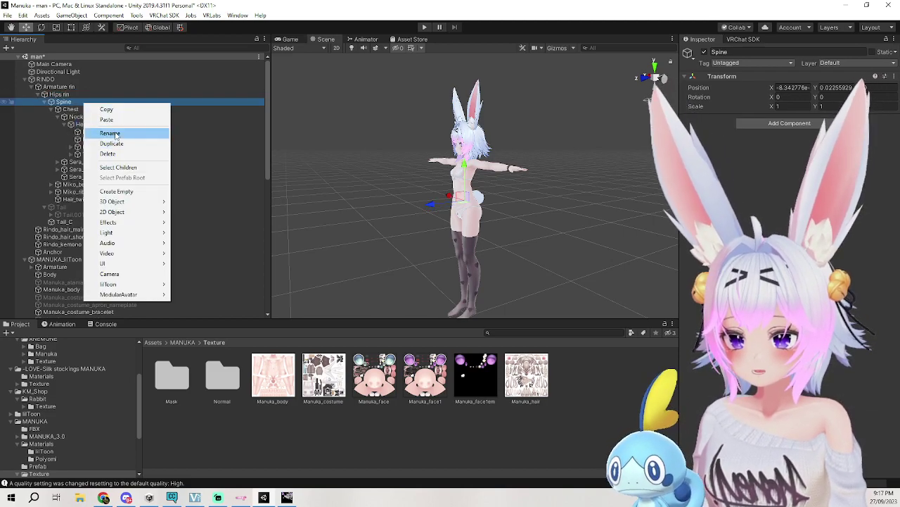
{"action": "left_click", "coordinate": [114, 133]}
{"action": "type", "text": "rin"}
{"action": "left_click", "coordinate": [70, 109]}
{"action": "right_click", "coordinate": [83, 110]}
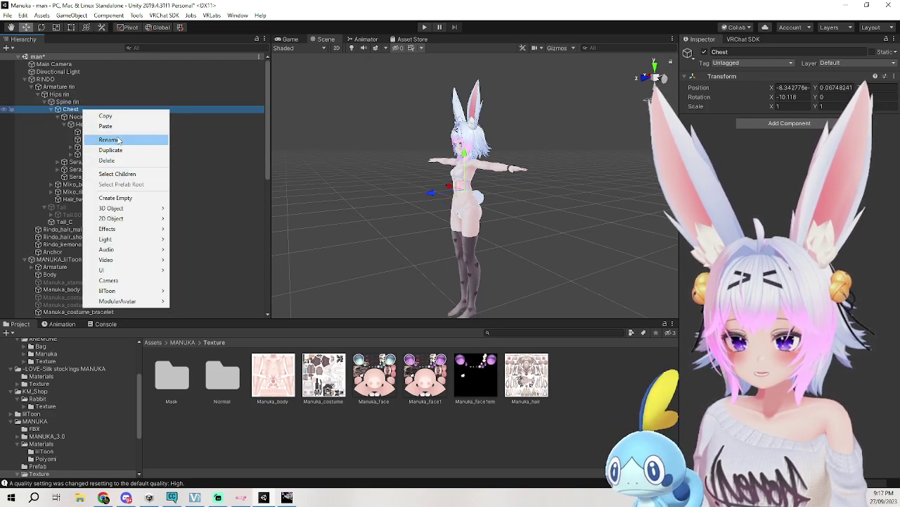
{"action": "left_click", "coordinate": [115, 140]}
{"action": "left_click", "coordinate": [93, 108]}
{"action": "right_click", "coordinate": [83, 109]}
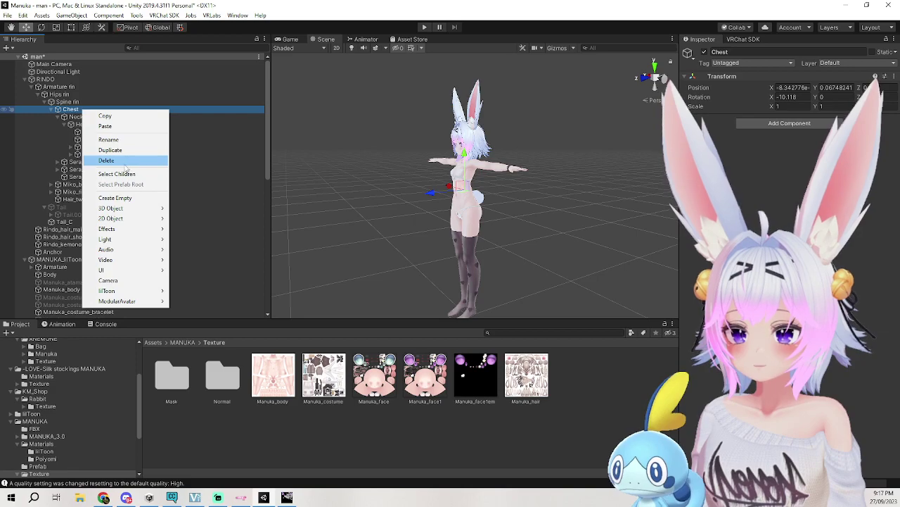
{"action": "left_click", "coordinate": [119, 140]}
{"action": "left_click", "coordinate": [84, 110]}
{"action": "right_click", "coordinate": [83, 111]}
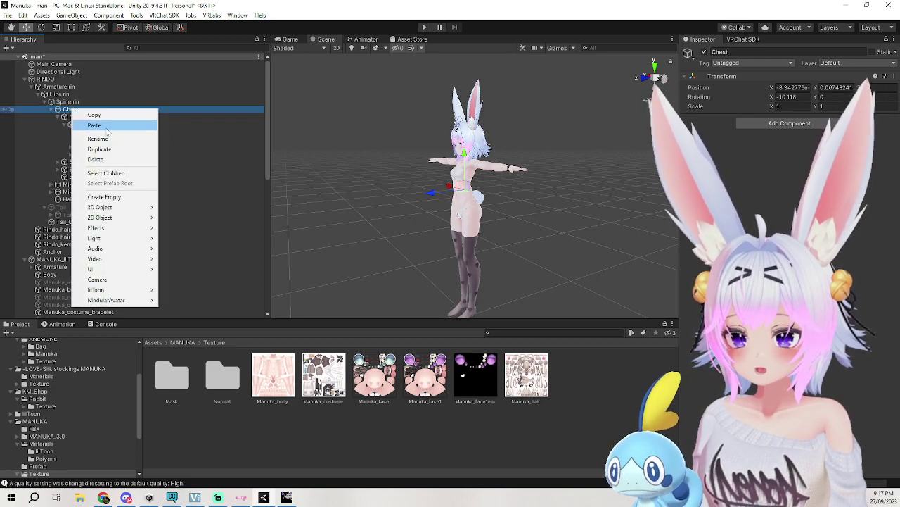
{"action": "left_click", "coordinate": [105, 137]}
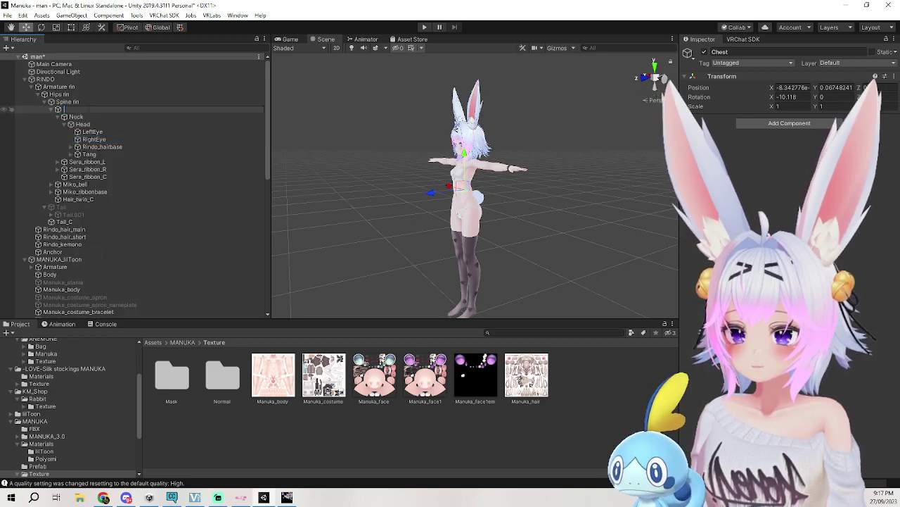
{"action": "left_click", "coordinate": [87, 116]}
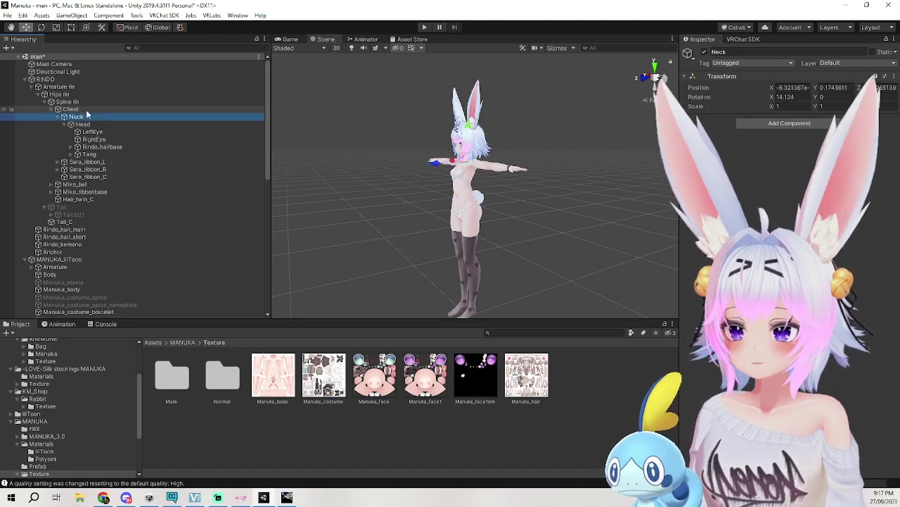
{"action": "right_click", "coordinate": [85, 111]}
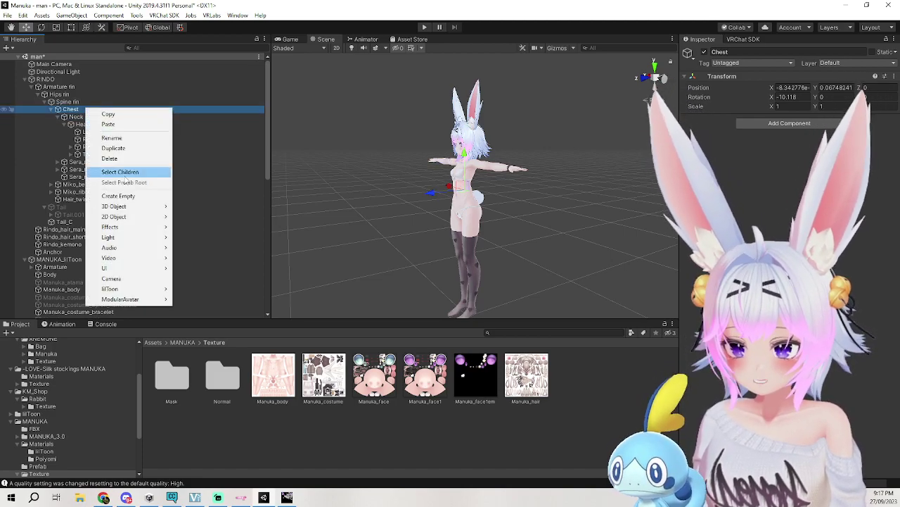
{"action": "left_click", "coordinate": [121, 199]}
{"action": "key", "text": "ctrl+z"}
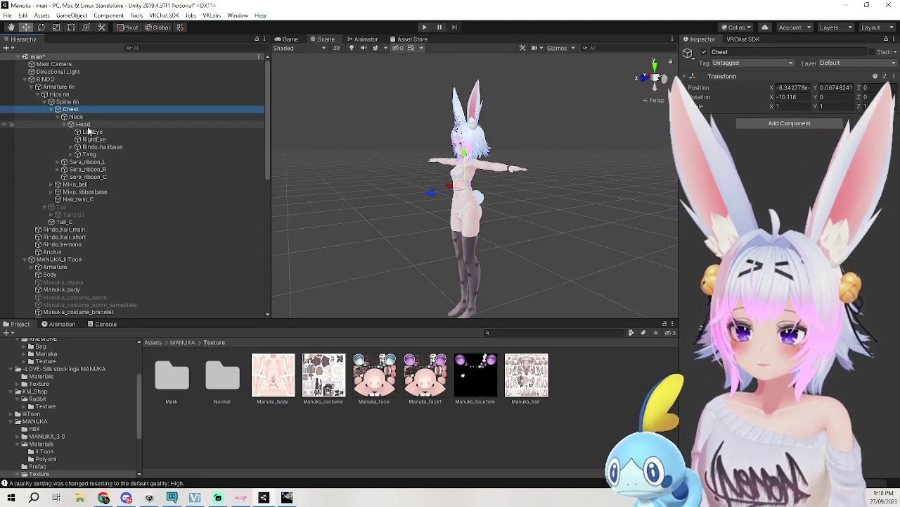
Rename the Chest bone in the RINDO armature to "Chest rin".
{"action": "right_click", "coordinate": [84, 111]}
{"action": "left_click", "coordinate": [128, 141]}
{"action": "key", "text": "End"}
{"action": "type", "text": "rin"}
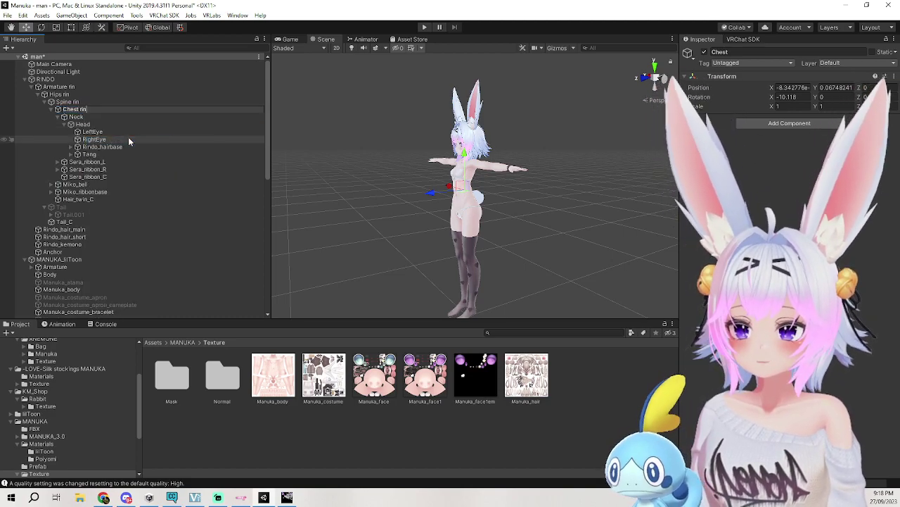
{"action": "key", "text": "Return"}
Rename the Neck bone in the RINDO armature to "Neck rin".
{"action": "left_click", "coordinate": [105, 118]}
{"action": "right_click", "coordinate": [106, 118]}
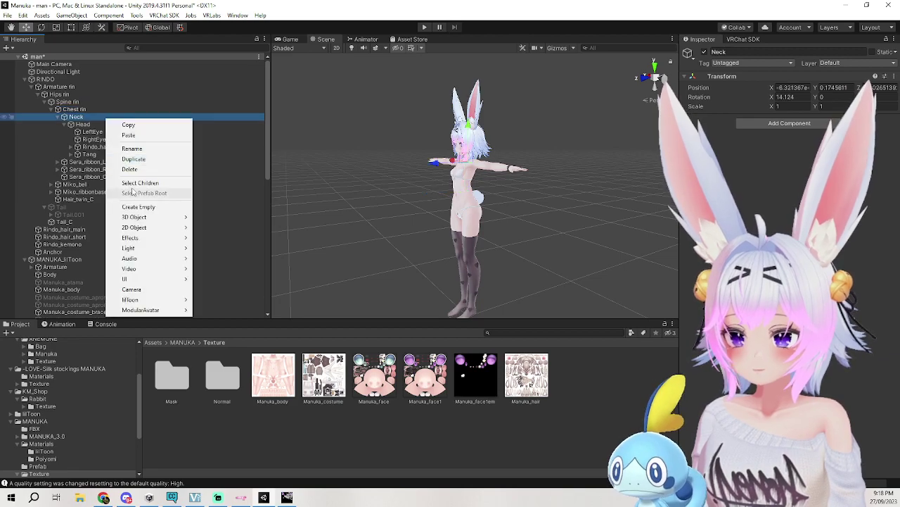
{"action": "left_click", "coordinate": [145, 147]}
{"action": "key", "text": "End"}
{"action": "type", "text": "rin"}
{"action": "key", "text": "Return"}
Rename the Head bone in the RINDO armature to "Head rin".
{"action": "left_click", "coordinate": [110, 125]}
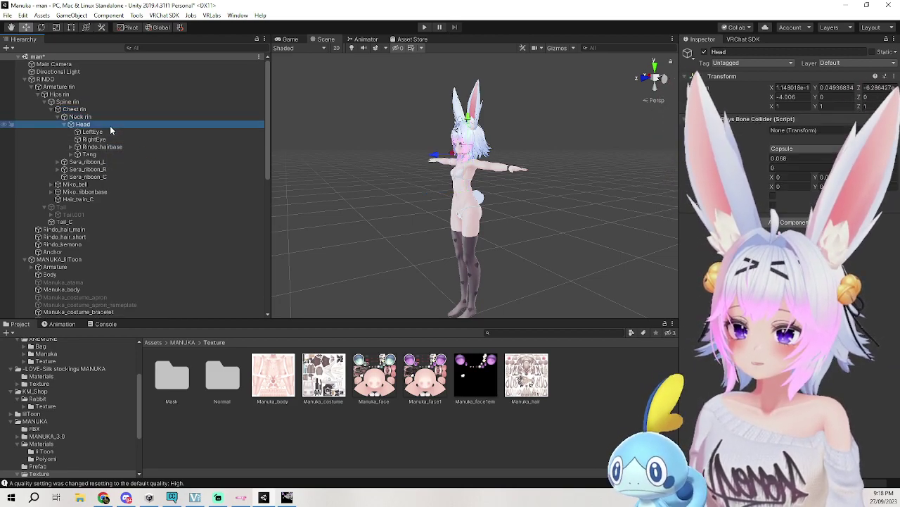
{"action": "right_click", "coordinate": [111, 126]}
{"action": "left_click", "coordinate": [147, 159]}
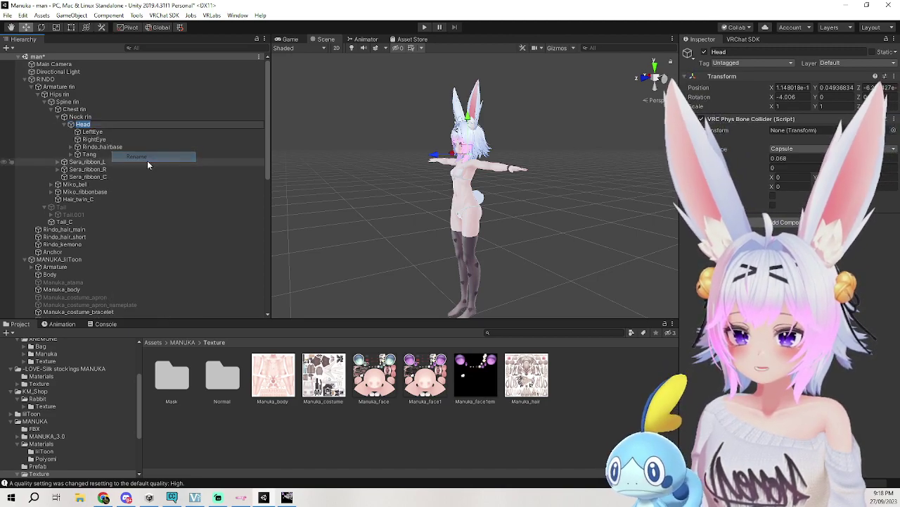
{"action": "key", "text": "End"}
{"action": "type", "text": "rin"}
{"action": "key", "text": "Return"}
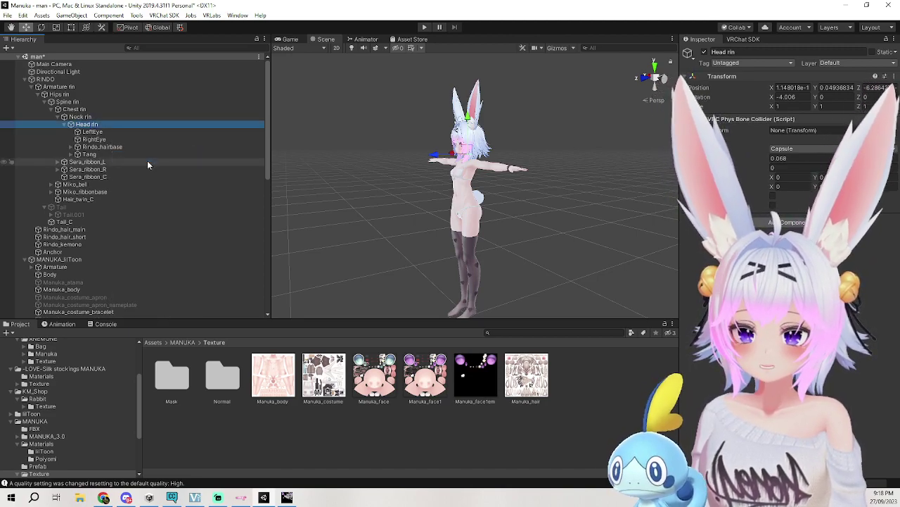
Collapse the RINDO armature and make the RINDO object a child of MANUKA_lilToon.
{"action": "left_click", "coordinate": [38, 86]}
{"action": "left_click", "coordinate": [46, 80]}
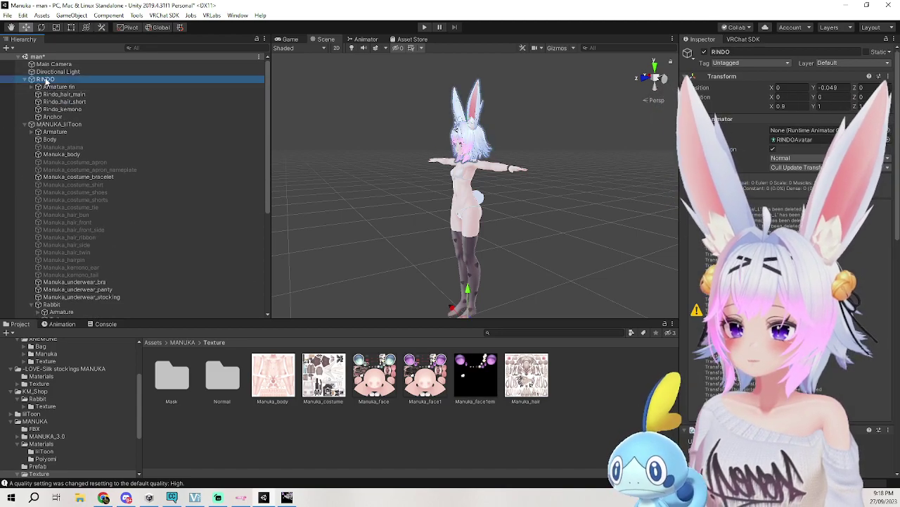
{"action": "left_click_drag", "start_coordinate": [59, 125], "coordinate": [59, 126]}
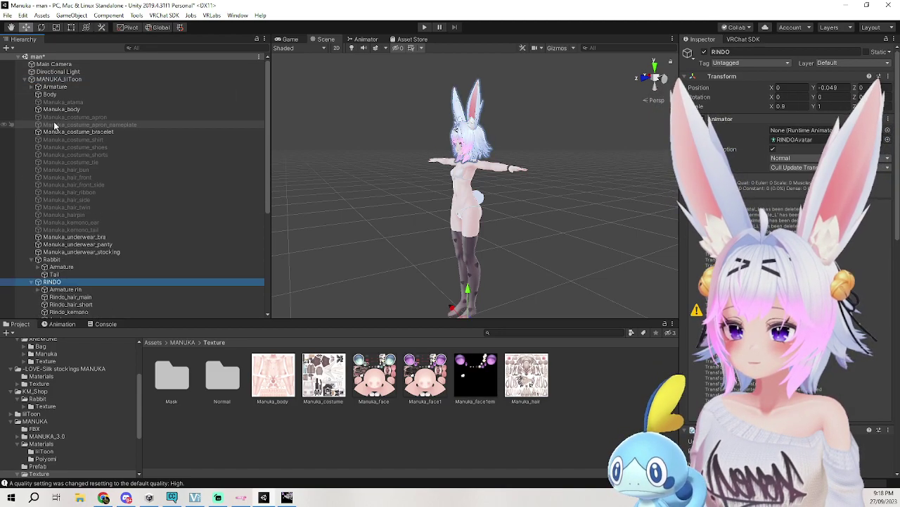
Parent Armature rin and its Hips, Spine, Chest, Neck and Head rin bones to the matching objects of the Manuka armature.
{"action": "left_click", "coordinate": [56, 268]}
{"action": "left_click", "coordinate": [62, 289]}
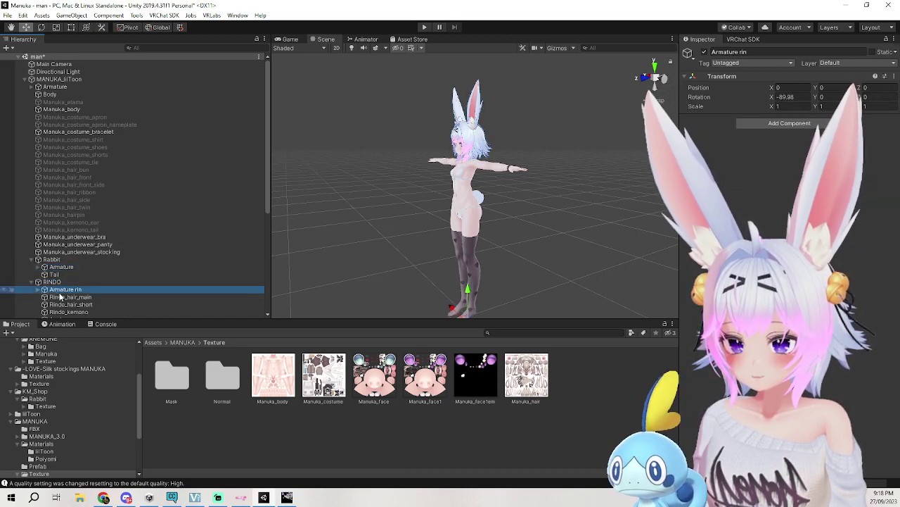
{"action": "left_click_drag", "start_coordinate": [62, 289], "coordinate": [56, 94]}
{"action": "left_click", "coordinate": [38, 109]}
{"action": "left_click_drag", "start_coordinate": [65, 176], "coordinate": [76, 141]}
{"action": "left_click", "coordinate": [86, 163]}
{"action": "left_click", "coordinate": [83, 222]}
{"action": "left_click_drag", "start_coordinate": [97, 224], "coordinate": [106, 187]}
Test the merged physics in play mode by moving MANUKA_lilToon around the scene, and exit play mode.
{"action": "left_click", "coordinate": [59, 79]}
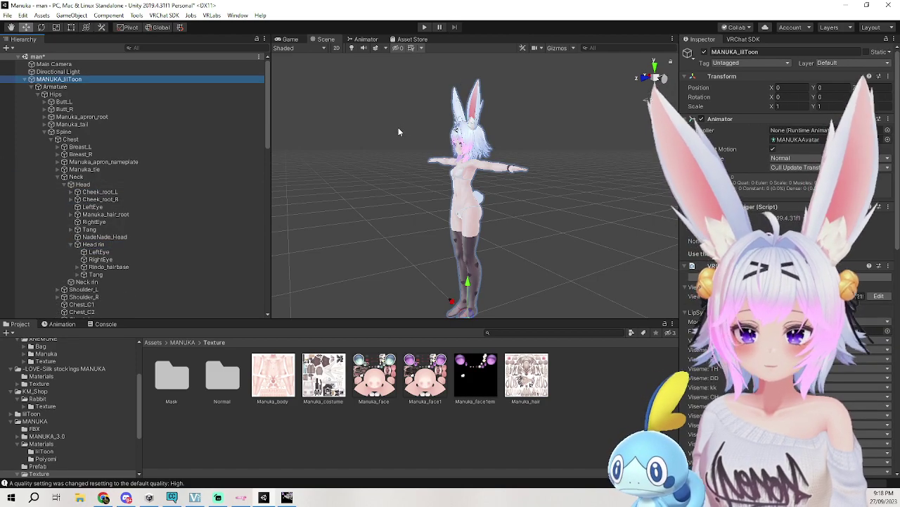
{"action": "left_click", "coordinate": [431, 60]}
{"action": "left_click", "coordinate": [425, 28]}
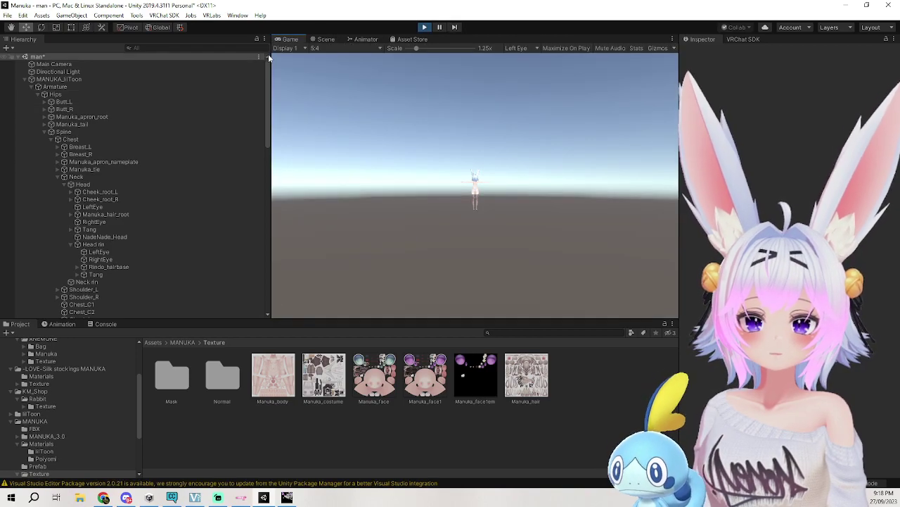
{"action": "left_click", "coordinate": [101, 87]}
{"action": "left_click", "coordinate": [114, 74]}
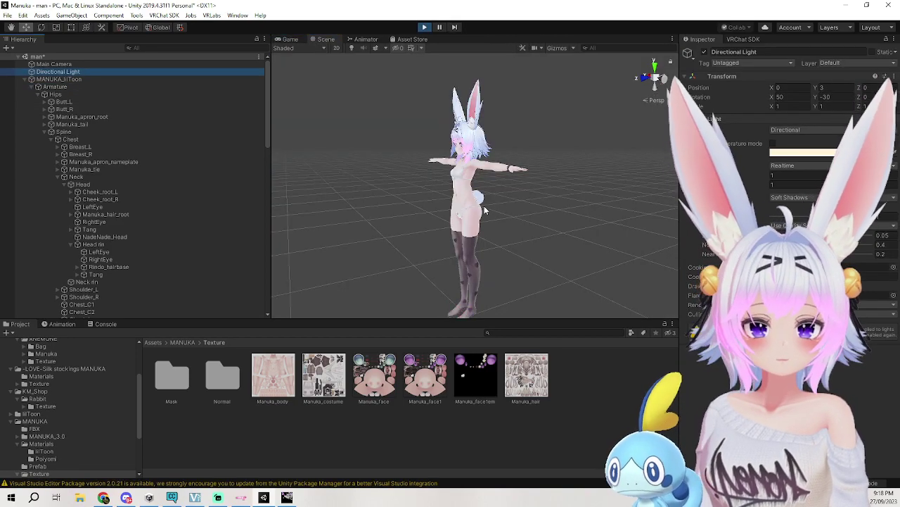
{"action": "left_click", "coordinate": [86, 78]}
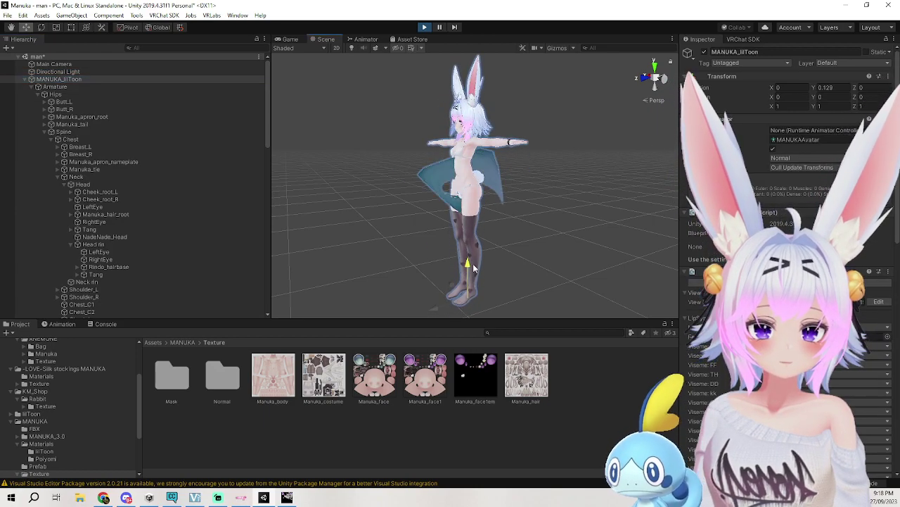
{"action": "left_click_drag", "start_coordinate": [473, 265], "coordinate": [473, 273]}
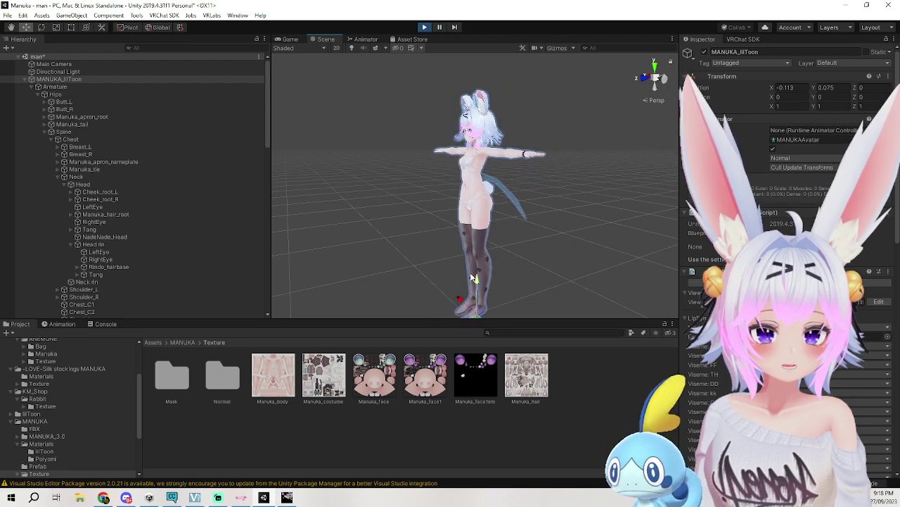
{"action": "left_click", "coordinate": [425, 29]}
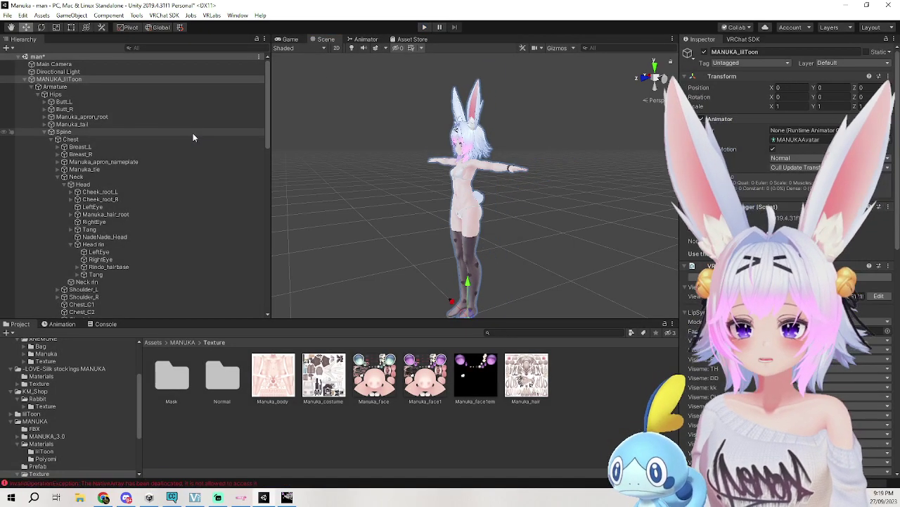
Disable the VRC Phys Bone Collider on Tail_C under Hips rin and inspect the neighbouring tail bones and Hips rin.
{"action": "scroll", "coordinate": [84, 162], "scroll_direction": "down", "scroll_amount": 6}
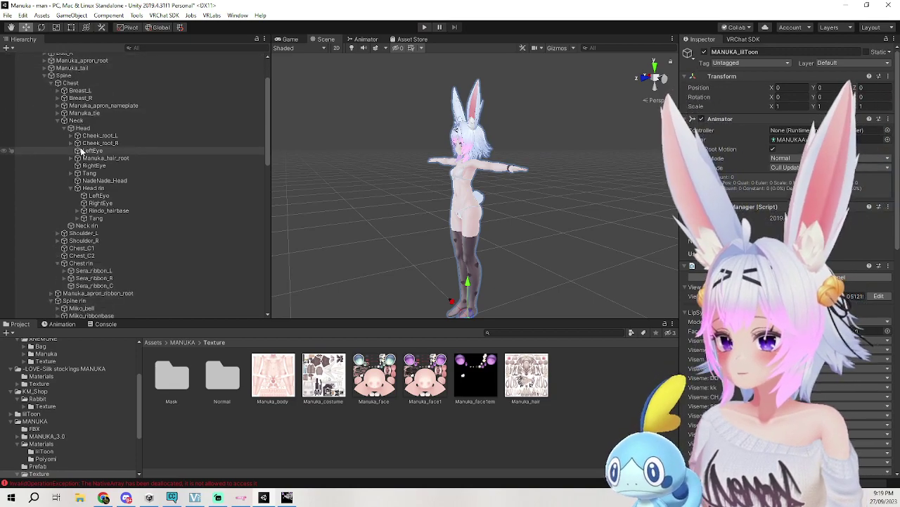
{"action": "scroll", "coordinate": [97, 200], "scroll_direction": "down", "scroll_amount": 3}
{"action": "left_click", "coordinate": [79, 165]}
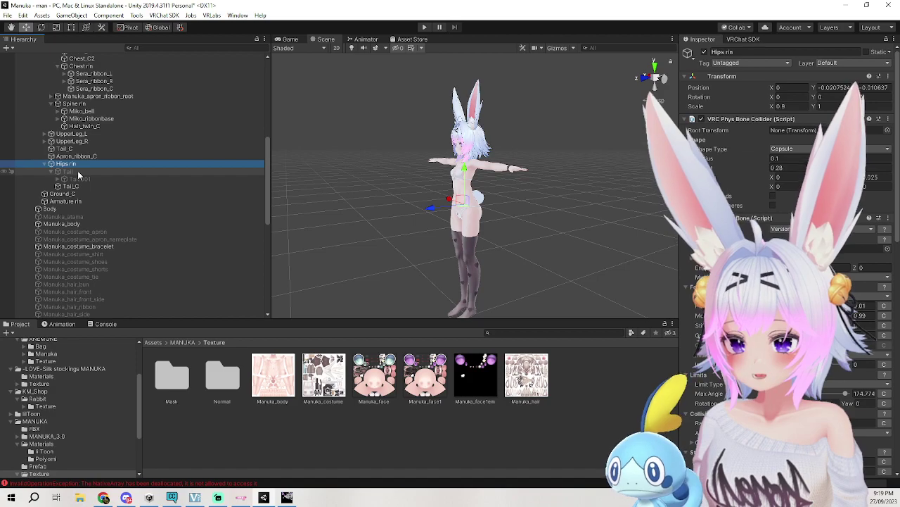
{"action": "left_click", "coordinate": [71, 187]}
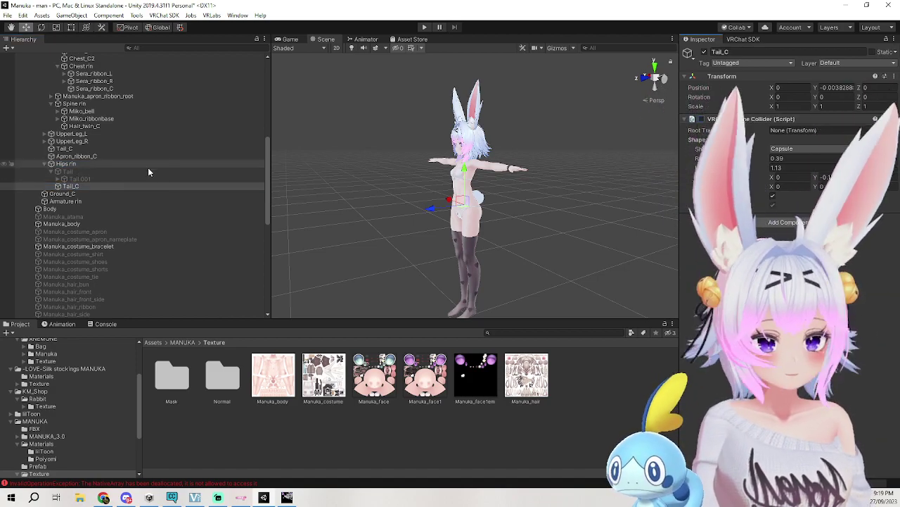
{"action": "left_click", "coordinate": [103, 179]}
{"action": "left_click", "coordinate": [105, 171]}
{"action": "left_click", "coordinate": [107, 165]}
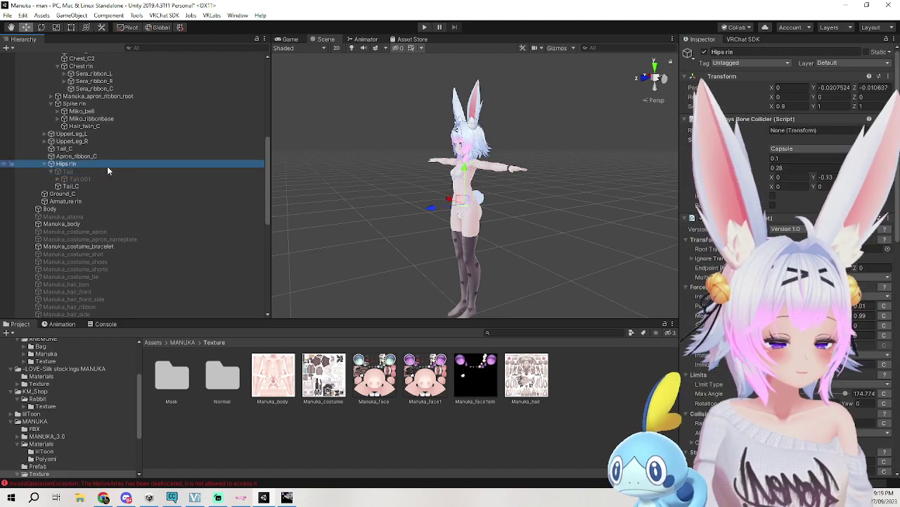
Run play mode again and move MANUKA_lilToon in the Scene view to check the ear, hair and tail physics.
{"action": "left_click", "coordinate": [427, 28]}
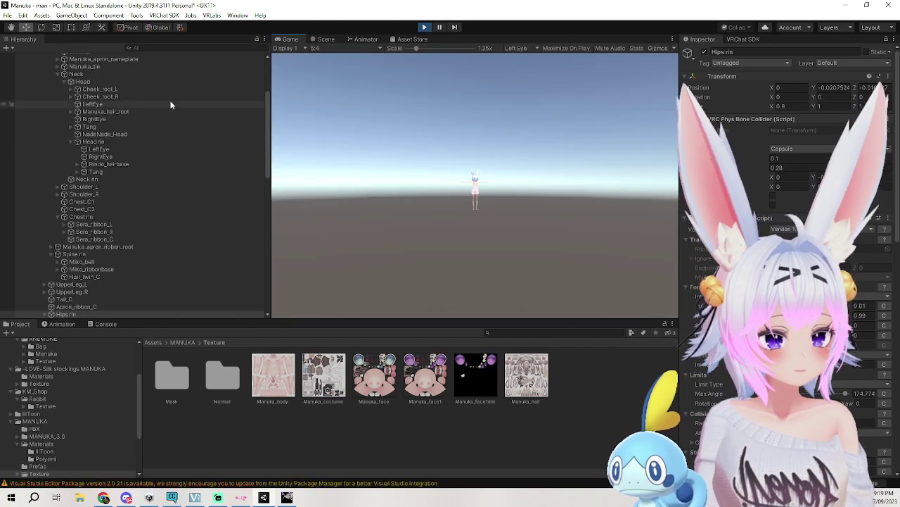
{"action": "left_click", "coordinate": [320, 39]}
{"action": "scroll", "coordinate": [148, 112], "scroll_direction": "up", "scroll_amount": 3}
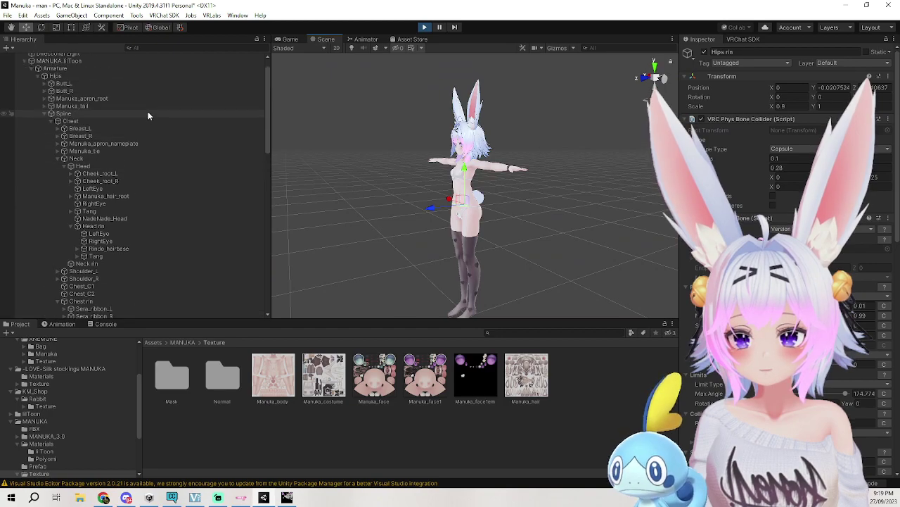
{"action": "left_click", "coordinate": [99, 62]}
{"action": "mouse_move", "coordinate": [467, 277]}
{"action": "left_mouse_down"}
{"action": "mouse_move", "coordinate": [469, 258]}
{"action": "mouse_move", "coordinate": [444, 276]}
{"action": "mouse_move", "coordinate": [459, 290]}
{"action": "mouse_move", "coordinate": [451, 284]}
{"action": "left_mouse_up"}
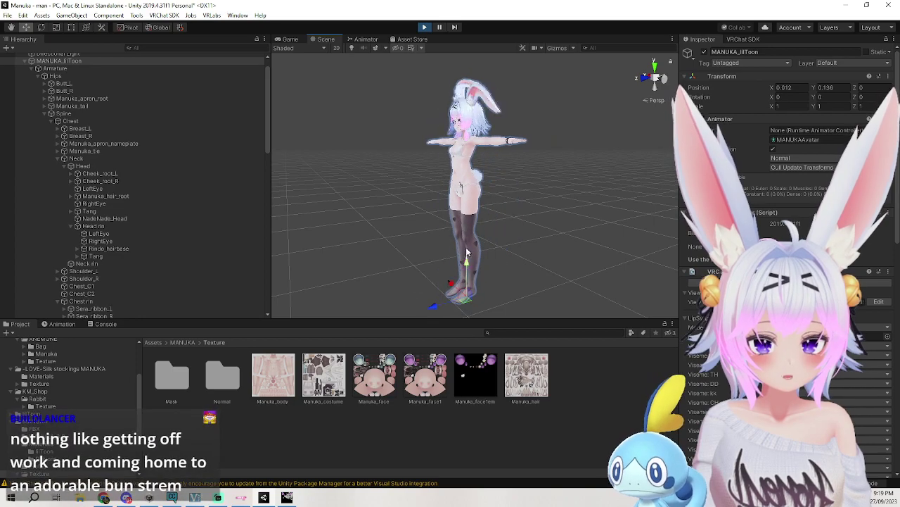
{"action": "left_click", "coordinate": [421, 26]}
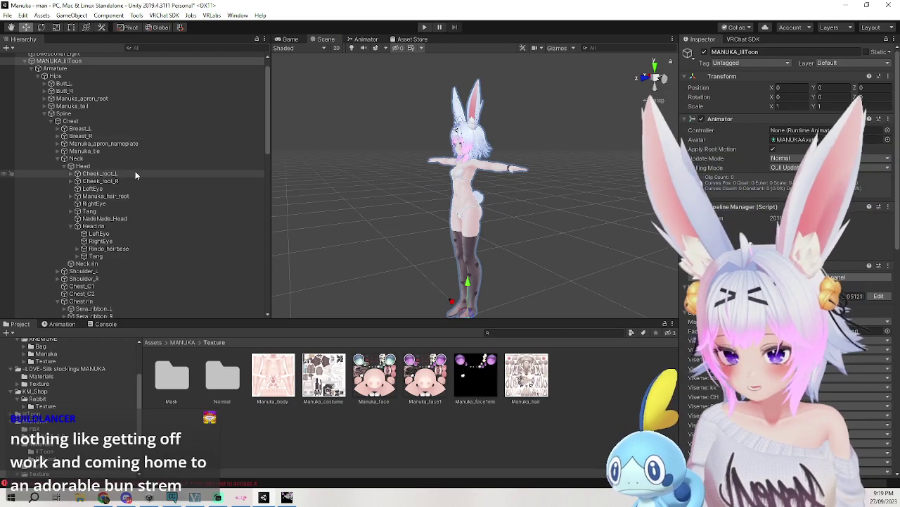
Check the tail and apron ribbon colliders under Hips and deactivate the Tail_C object inside Hips rin.
{"action": "scroll", "coordinate": [140, 172], "scroll_direction": "down", "scroll_amount": 3}
{"action": "scroll", "coordinate": [149, 176], "scroll_direction": "down", "scroll_amount": 3}
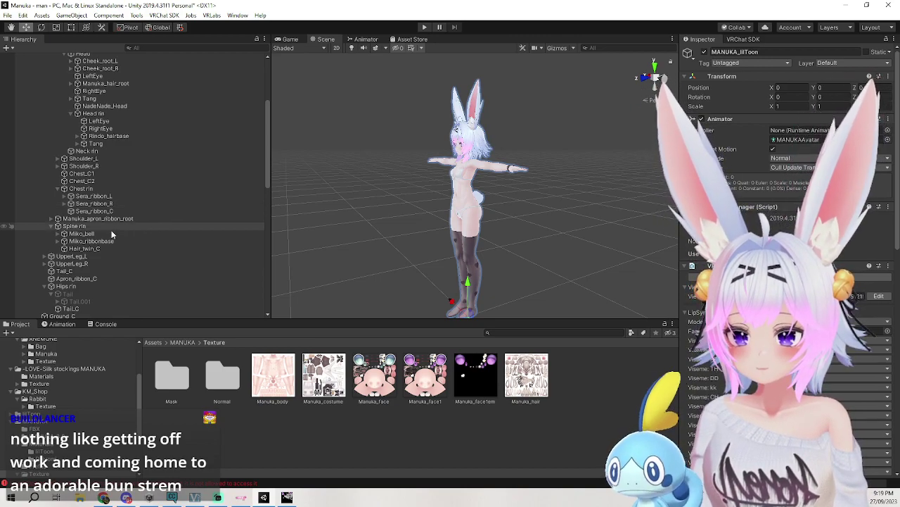
{"action": "scroll", "coordinate": [91, 242], "scroll_direction": "down", "scroll_amount": 2}
{"action": "left_click", "coordinate": [82, 244]}
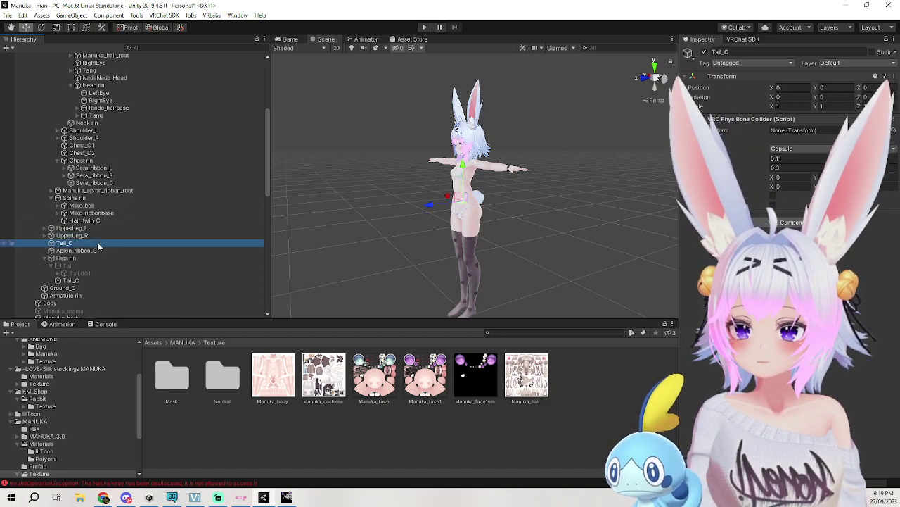
{"action": "left_click", "coordinate": [98, 250]}
{"action": "left_click", "coordinate": [85, 266]}
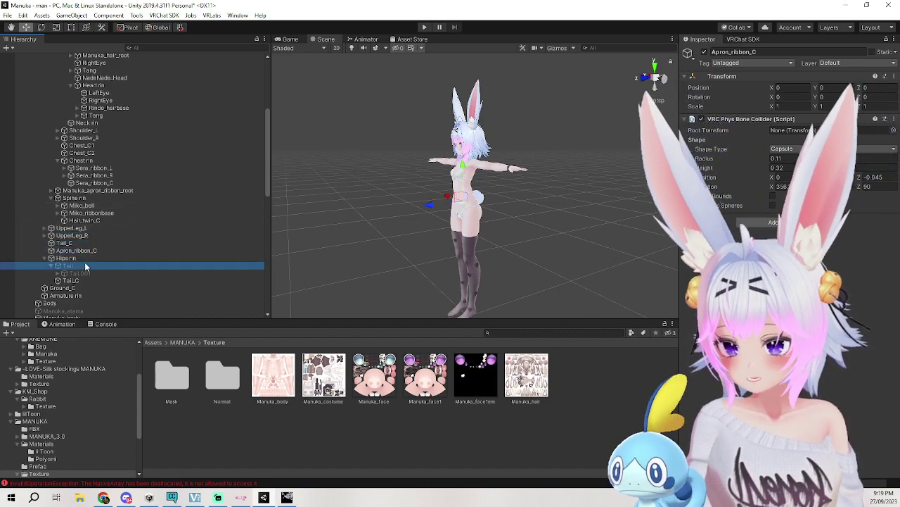
{"action": "left_click", "coordinate": [83, 280]}
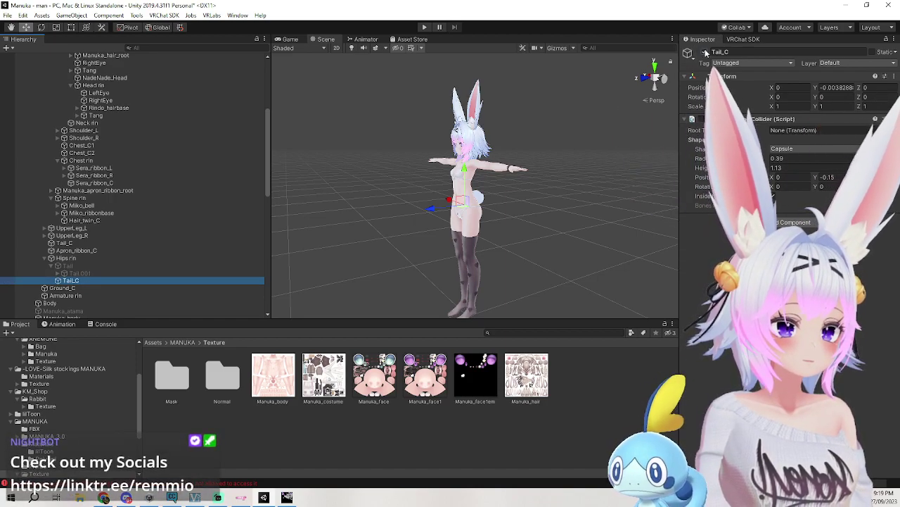
Disable the VRC Phys Bone Collider and all VRC Phys Bone components on Hips rin.
{"action": "left_click", "coordinate": [92, 258]}
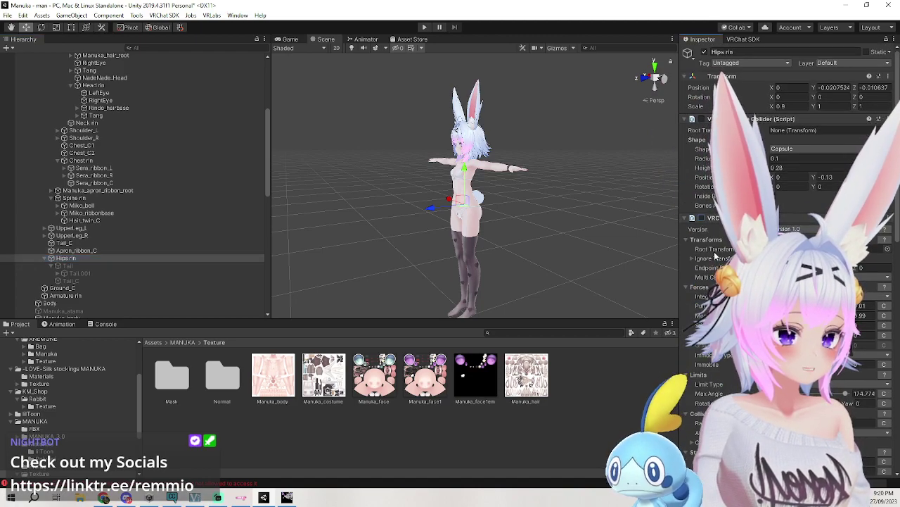
{"action": "scroll", "coordinate": [712, 250], "scroll_direction": "down", "scroll_amount": 10}
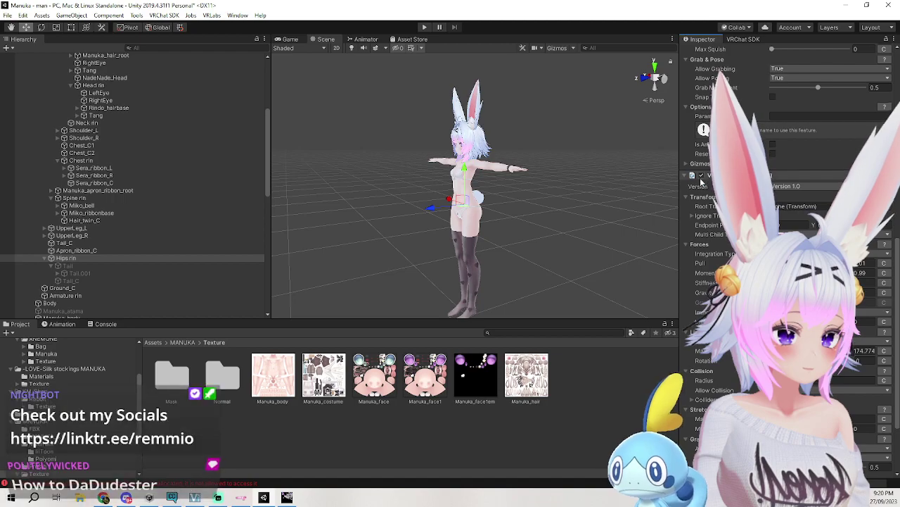
{"action": "scroll", "coordinate": [718, 211], "scroll_direction": "down", "scroll_amount": 5}
Select MANUKA_lilToon and test the avatar in play mode with the Hips rin physics components disabled.
{"action": "scroll", "coordinate": [127, 169], "scroll_direction": "up", "scroll_amount": 10}
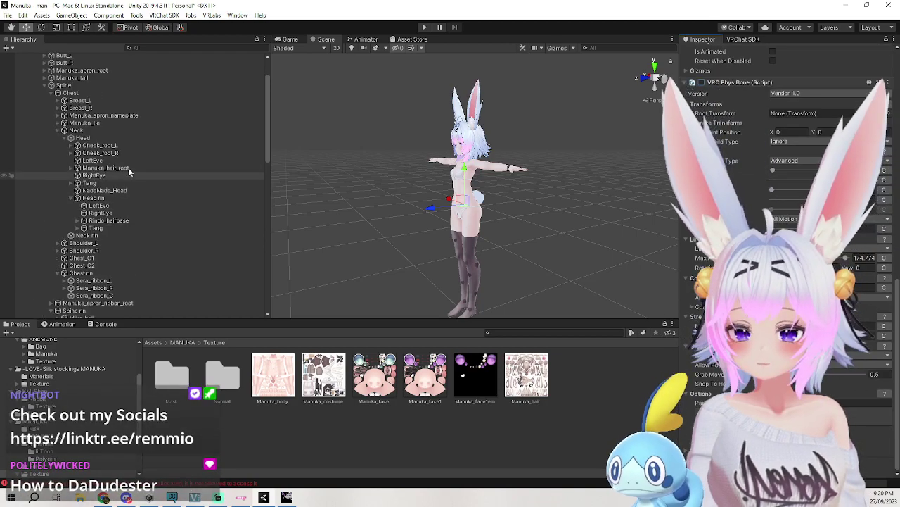
{"action": "left_click", "coordinate": [60, 79]}
{"action": "left_click", "coordinate": [424, 27]}
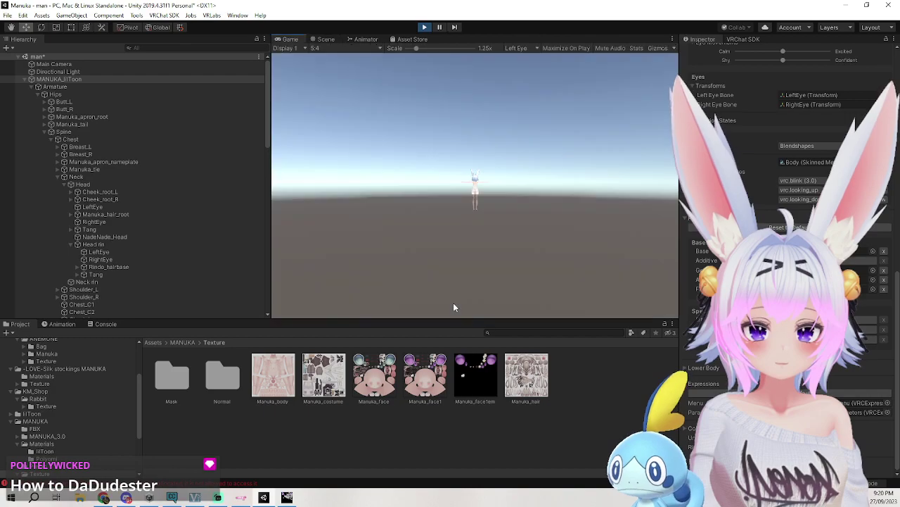
{"action": "left_click", "coordinate": [332, 40]}
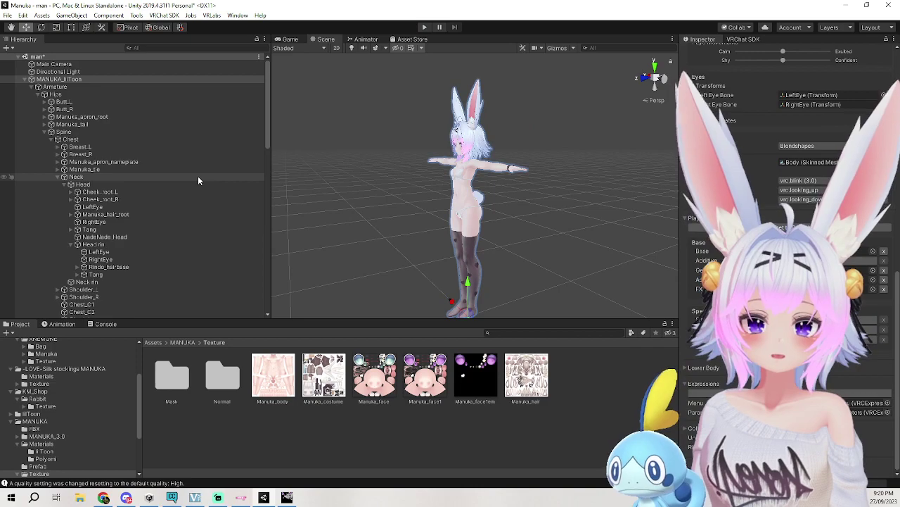
Collapse Hips rin in the Manuka armature and expand the Rabbit object's Armature down to ear_root.
{"action": "scroll", "coordinate": [123, 263], "scroll_direction": "down", "scroll_amount": 5}
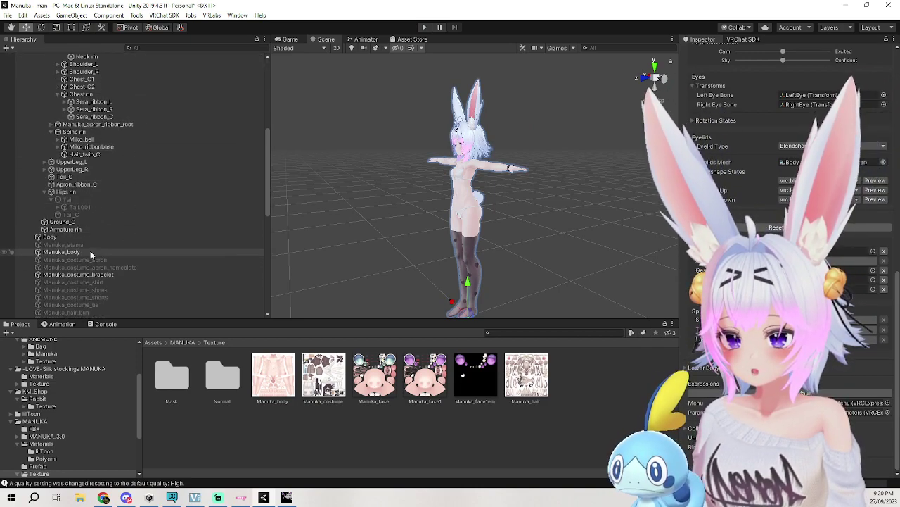
{"action": "left_click", "coordinate": [67, 192]}
{"action": "left_click", "coordinate": [45, 192]}
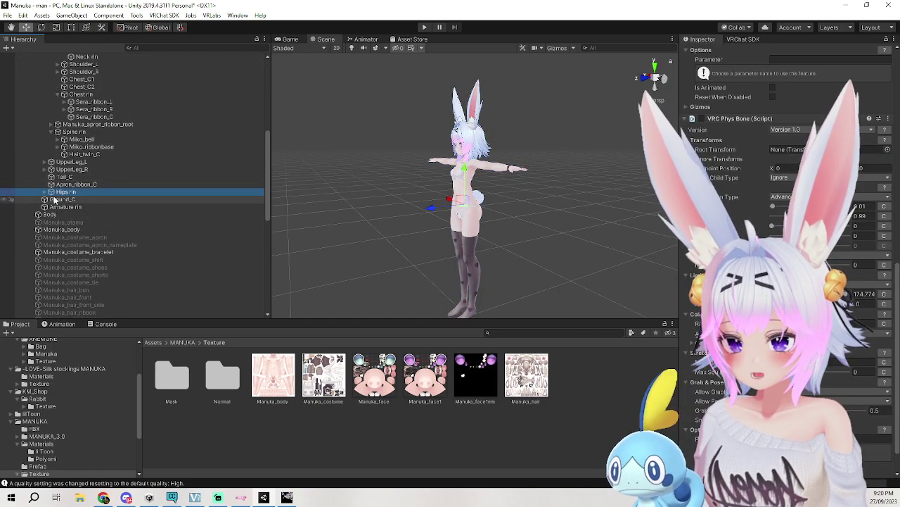
{"action": "scroll", "coordinate": [59, 210], "scroll_direction": "down", "scroll_amount": 3}
{"action": "left_click", "coordinate": [52, 247]}
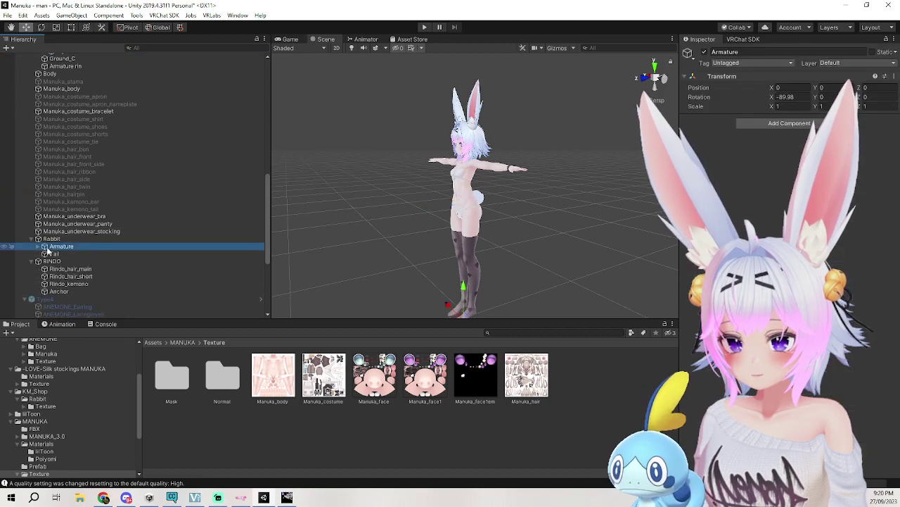
{"action": "left_click", "coordinate": [38, 246]}
{"action": "left_click", "coordinate": [65, 254]}
{"action": "key", "text": "Right"}
{"action": "left_click", "coordinate": [64, 260]}
Rename the Armature object under Rabbit to "Armaturebun".
{"action": "left_click", "coordinate": [66, 247]}
{"action": "right_click", "coordinate": [67, 248]}
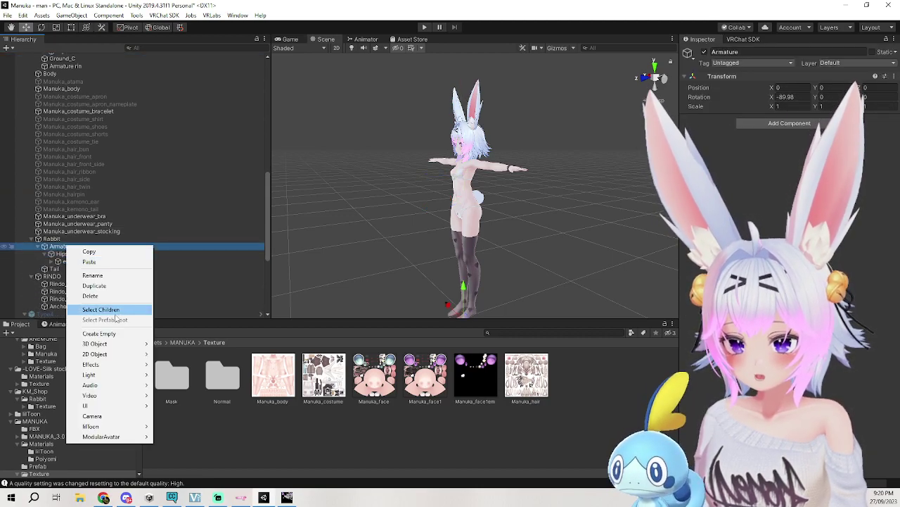
{"action": "left_click", "coordinate": [92, 275]}
{"action": "key", "text": "End"}
{"action": "type", "text": "bun"}
Rename the Hips bone under Armaturebun to "Hipsbun".
{"action": "right_click", "coordinate": [128, 256]}
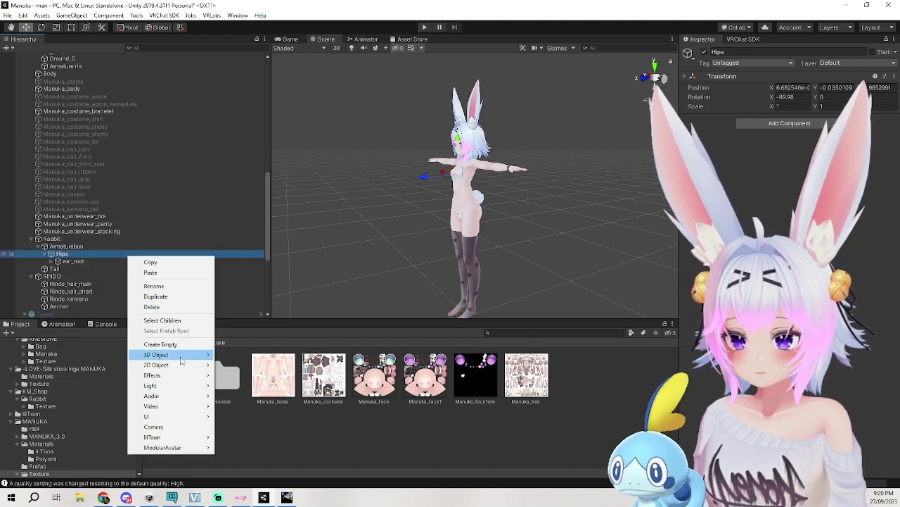
{"action": "left_click", "coordinate": [175, 286]}
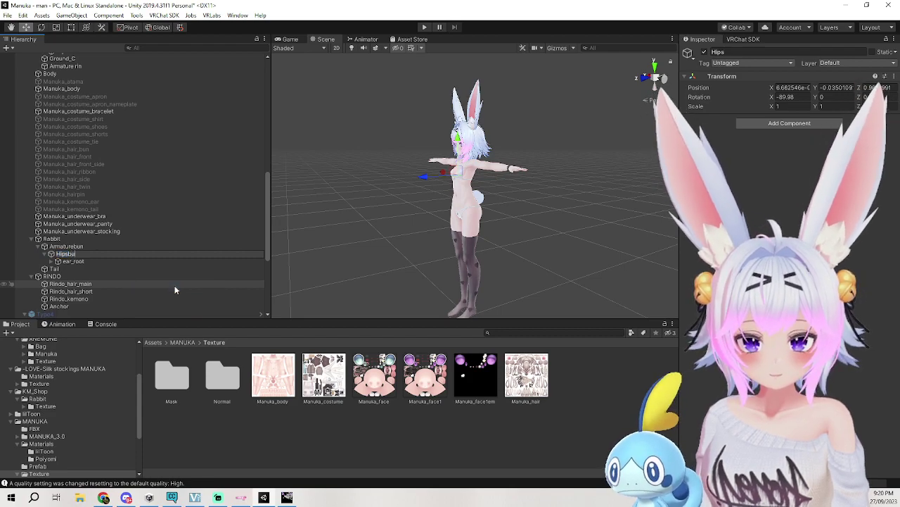
{"action": "left_click", "coordinate": [56, 262]}
{"action": "left_click", "coordinate": [50, 261]}
{"action": "left_click", "coordinate": [51, 254]}
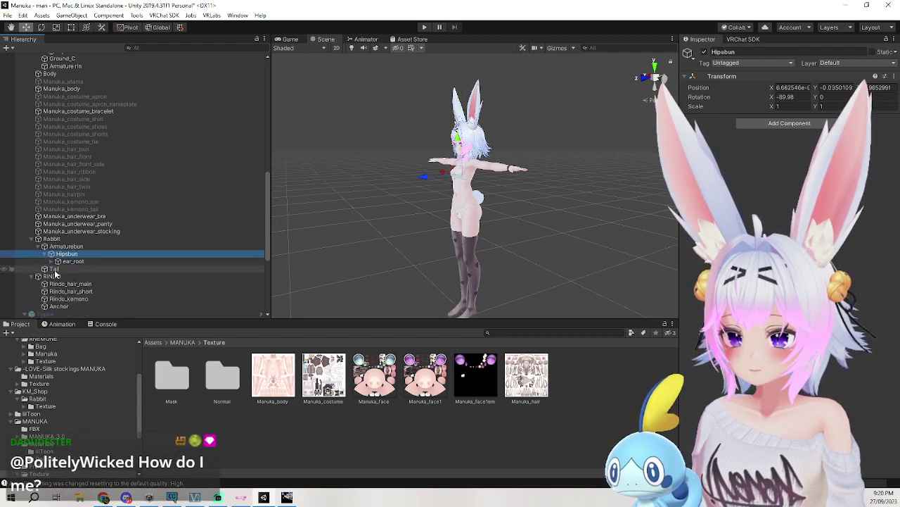
Examine the Rabbit Tail mesh's renderer and material settings, and check how the tail sits on the avatar.
{"action": "left_click", "coordinate": [56, 269]}
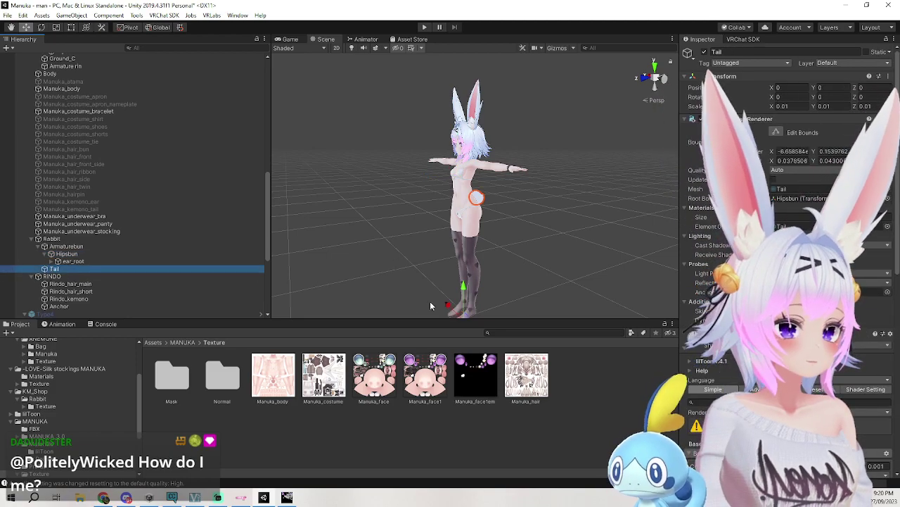
{"action": "scroll", "coordinate": [787, 211], "scroll_direction": "down", "scroll_amount": 10}
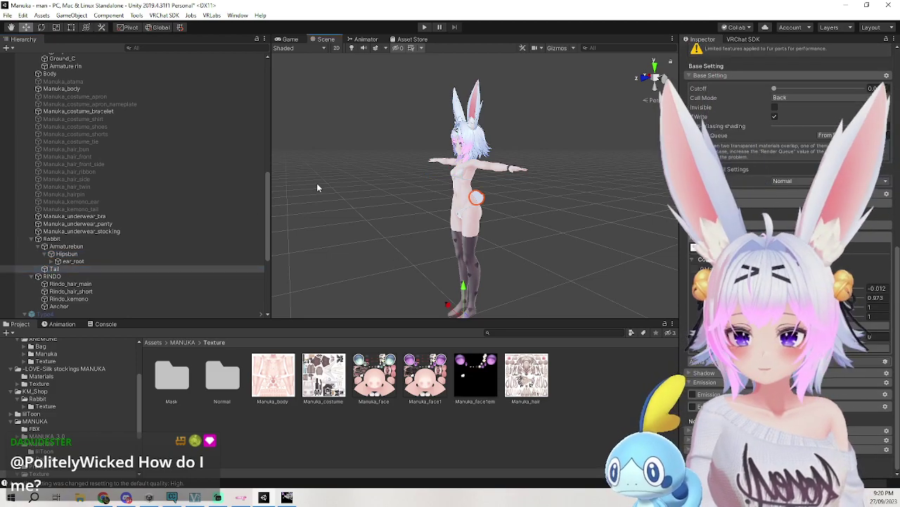
{"action": "left_click", "coordinate": [316, 184]}
{"action": "middle_click_drag", "start_coordinate": [380, 204], "coordinate": [358, 165]}
{"action": "right_click_drag", "start_coordinate": [358, 164], "coordinate": [398, 185]}
{"action": "middle_click_drag", "start_coordinate": [399, 185], "coordinate": [370, 212]}
{"action": "left_click_drag", "start_coordinate": [370, 211], "coordinate": [558, 211], "text": "alt"}
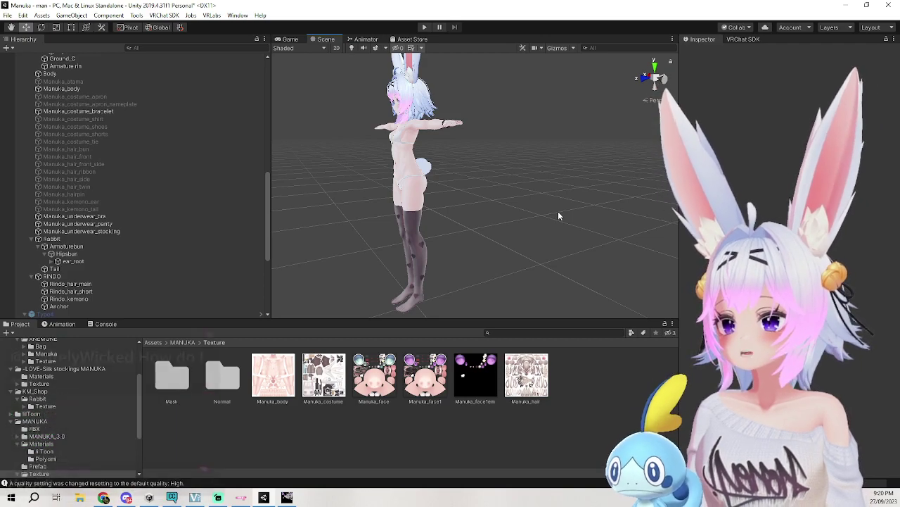
{"action": "middle_click_drag", "start_coordinate": [531, 213], "coordinate": [551, 229]}
{"action": "left_click_drag", "start_coordinate": [551, 229], "coordinate": [525, 225], "text": "alt"}
{"action": "middle_click_drag", "start_coordinate": [525, 225], "coordinate": [526, 216]}
{"action": "left_click_drag", "start_coordinate": [526, 215], "coordinate": [533, 197], "text": "alt"}
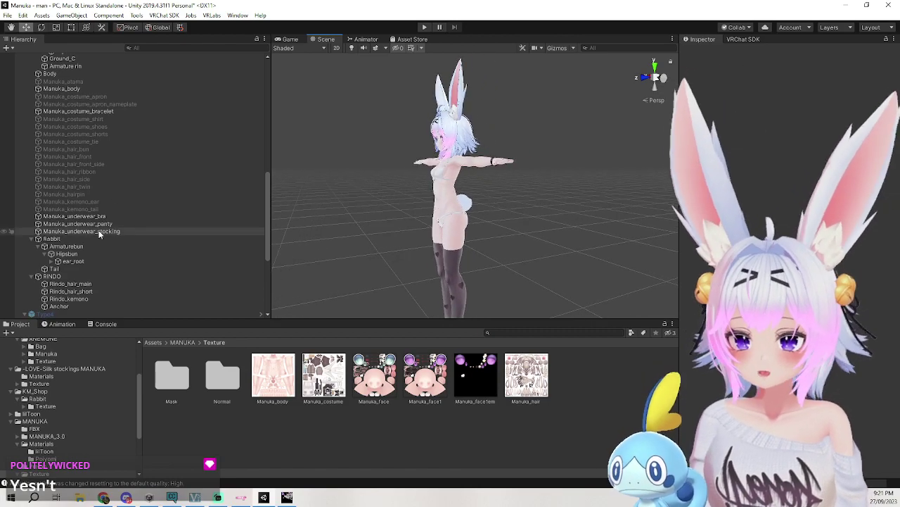
Try a different breast blend shape value on Manuka_underwear_bra.
{"action": "left_click", "coordinate": [78, 216]}
{"action": "mouse_move", "coordinate": [773, 188]}
{"action": "left_mouse_down"}
{"action": "mouse_move", "coordinate": [830, 189]}
{"action": "mouse_move", "coordinate": [768, 189]}
{"action": "left_mouse_up"}
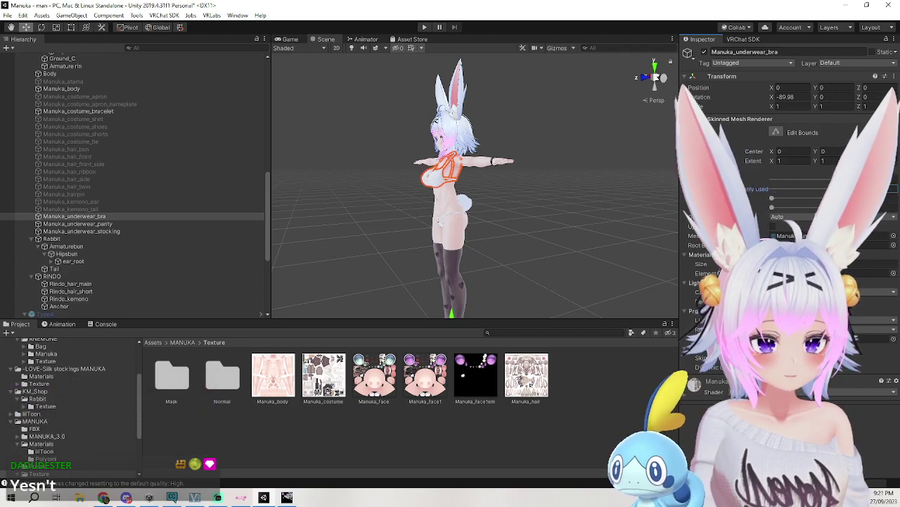
{"action": "left_click", "coordinate": [554, 190]}
{"action": "mouse_move", "coordinate": [546, 187]}
{"action": "middle_mouse_down"}
{"action": "mouse_move", "coordinate": [548, 151]}
{"action": "mouse_move", "coordinate": [546, 171]}
{"action": "middle_mouse_up"}
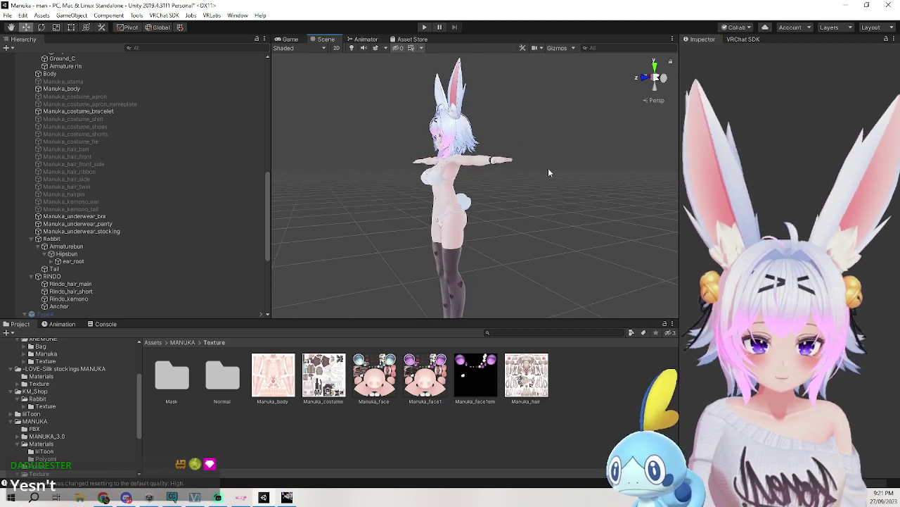
{"action": "key", "text": "ctrl+z"}
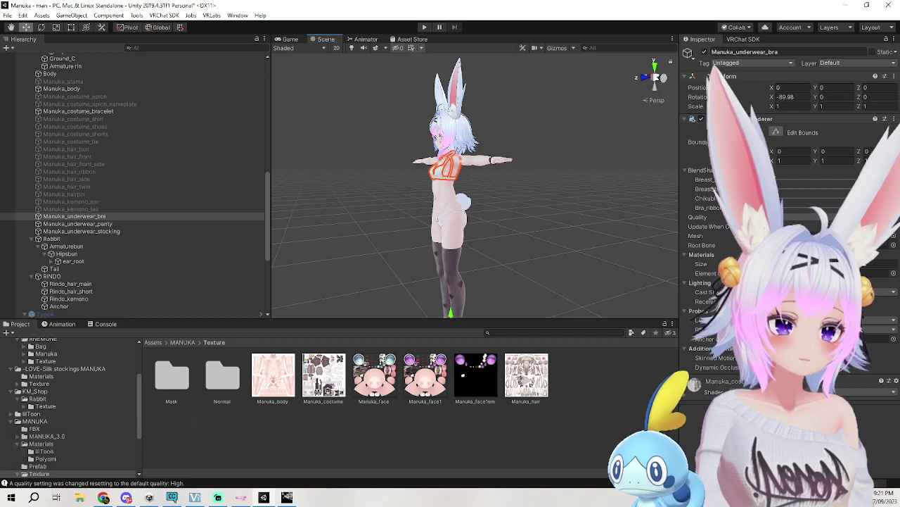
Check the fit of Manuka_underwear_bra on the avatar's chest and review its blend shapes.
{"action": "left_click", "coordinate": [560, 201]}
{"action": "scroll", "coordinate": [529, 217], "scroll_direction": "up", "scroll_amount": 5}
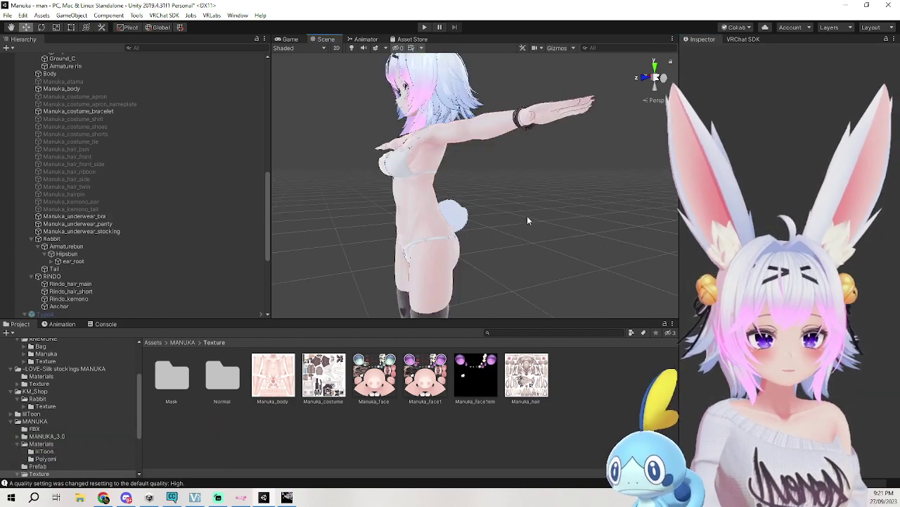
{"action": "scroll", "coordinate": [533, 211], "scroll_direction": "down", "scroll_amount": 5}
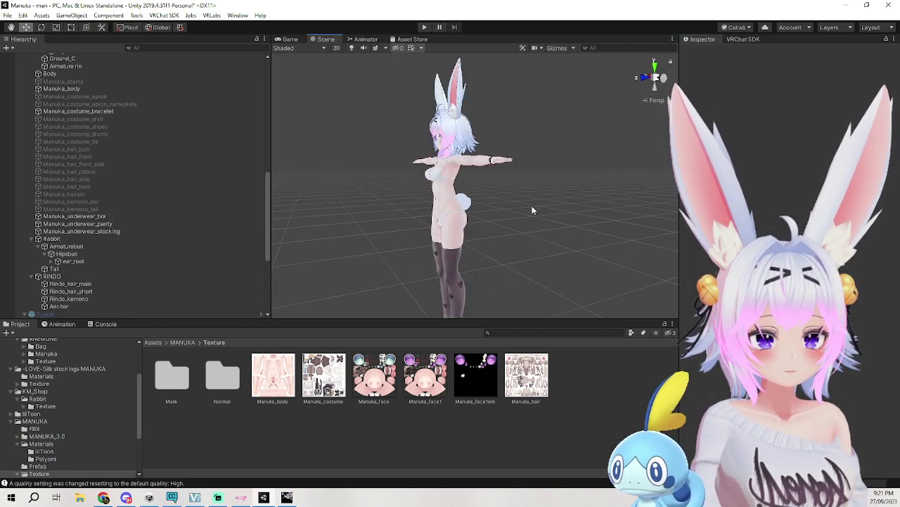
{"action": "left_click", "coordinate": [109, 215]}
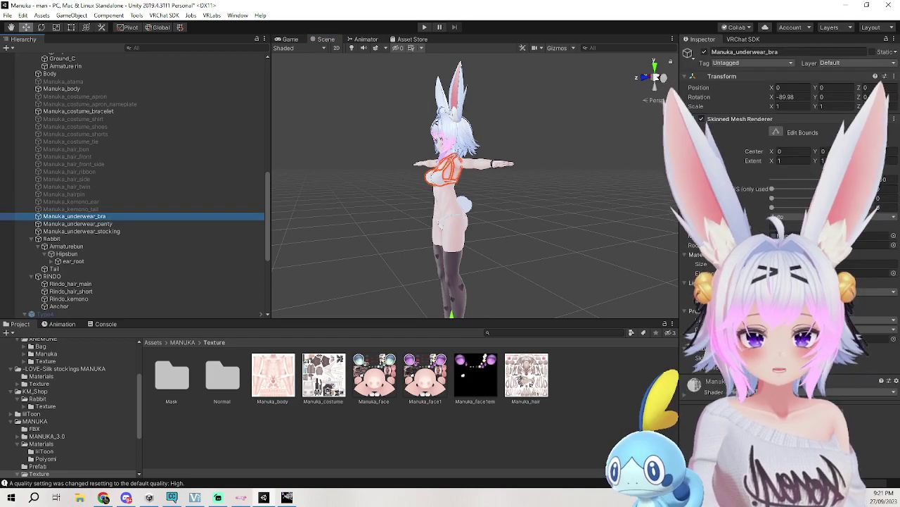
{"action": "left_click", "coordinate": [613, 183]}
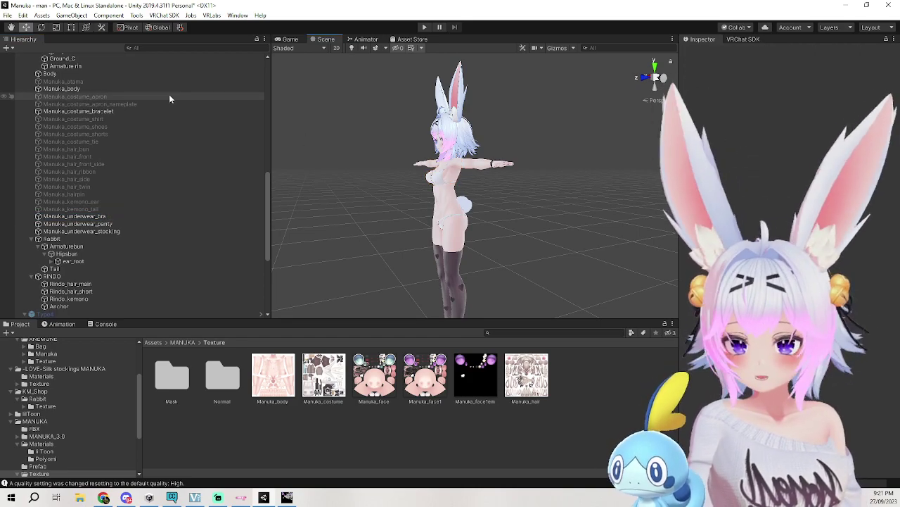
Set the X and Y scale of the Butt_L and Butt_R bones under Hips to 1.2.
{"action": "scroll", "coordinate": [167, 94], "scroll_direction": "up", "scroll_amount": 10}
{"action": "scroll", "coordinate": [116, 185], "scroll_direction": "up", "scroll_amount": 6}
{"action": "left_click", "coordinate": [63, 102]}
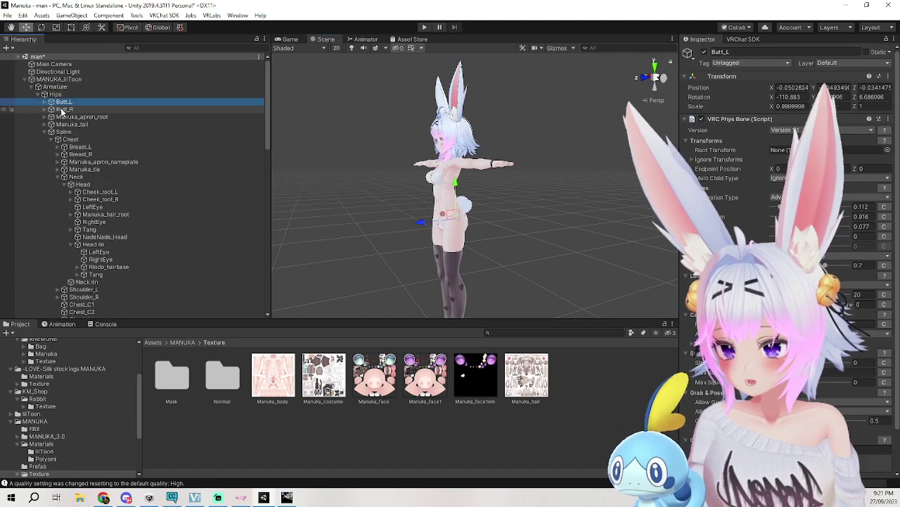
{"action": "left_click", "coordinate": [62, 109], "text": "ctrl"}
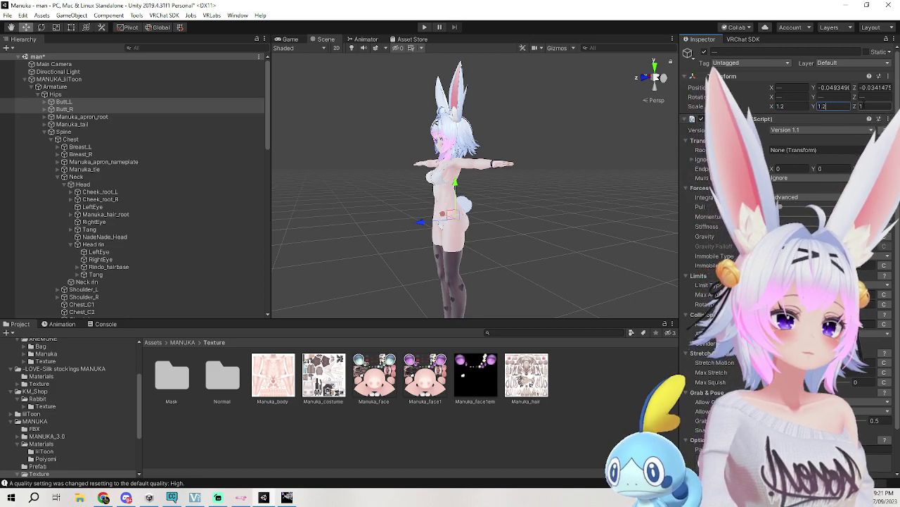
{"action": "left_click", "coordinate": [532, 195]}
{"action": "middle_click_drag", "start_coordinate": [528, 223], "coordinate": [566, 206]}
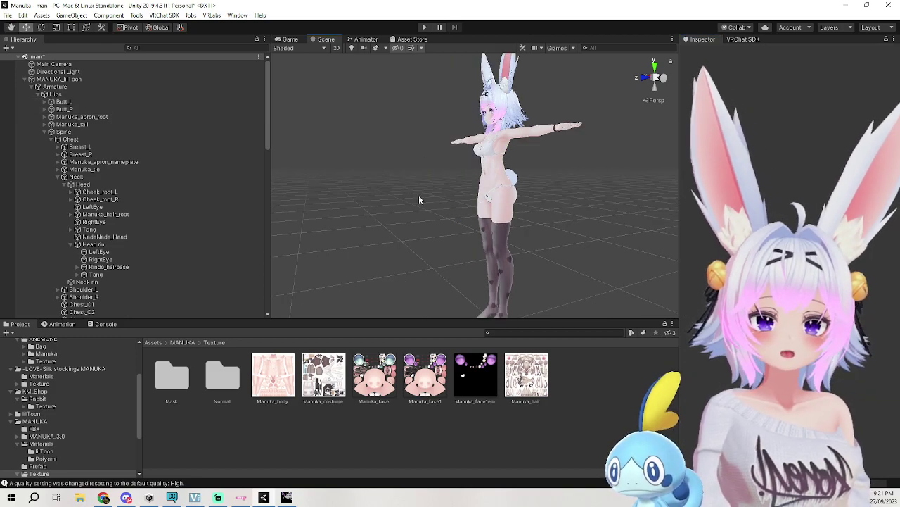
Collapse the Manuka Hips bone, select the Type4 outfit prefab and inspect the avatar from several angles.
{"action": "left_click", "coordinate": [38, 94]}
{"action": "scroll", "coordinate": [87, 169], "scroll_direction": "down", "scroll_amount": 4}
{"action": "scroll", "coordinate": [87, 176], "scroll_direction": "down", "scroll_amount": 2}
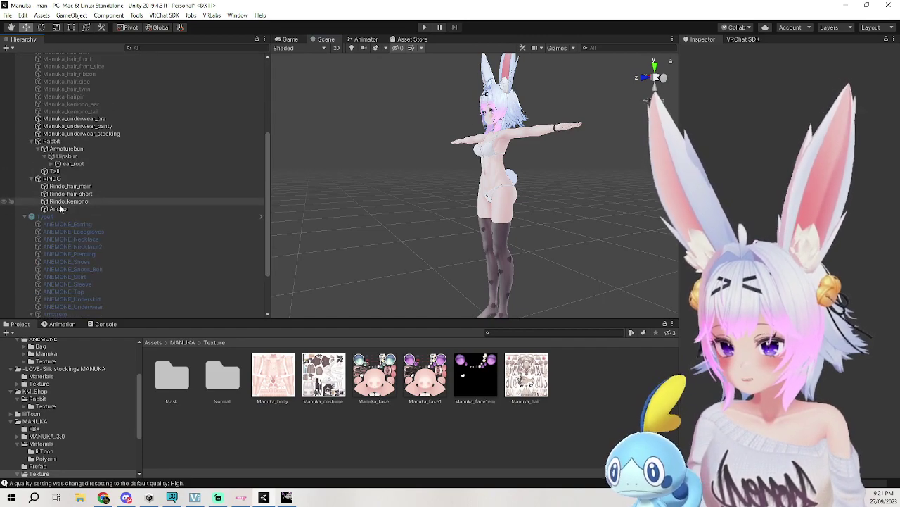
{"action": "left_click", "coordinate": [47, 216]}
{"action": "mouse_move", "coordinate": [464, 192]}
{"action": "left_mouse_down", "text": "alt"}
{"action": "mouse_move", "coordinate": [444, 189]}
{"action": "mouse_move", "coordinate": [465, 193]}
{"action": "left_mouse_up", "text": "alt"}
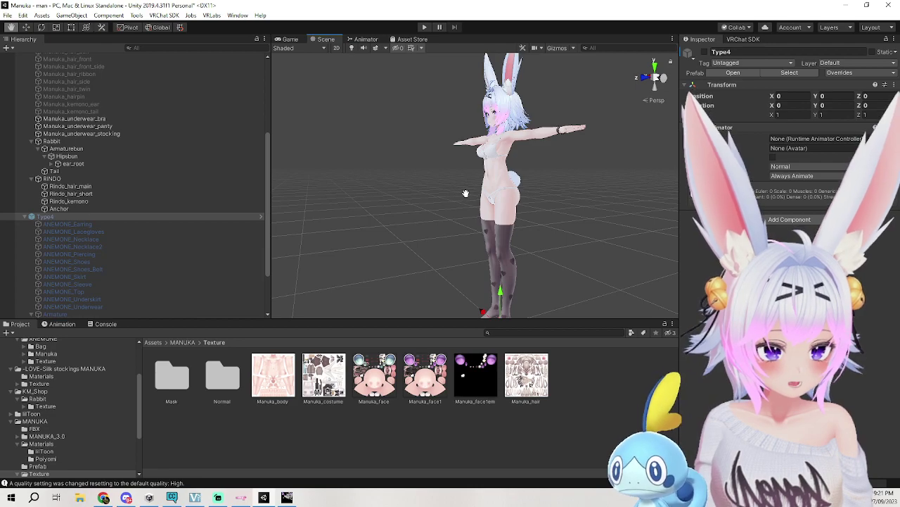
{"action": "right_click_drag", "start_coordinate": [465, 195], "coordinate": [549, 174]}
{"action": "middle_click_drag", "start_coordinate": [550, 175], "coordinate": [518, 204]}
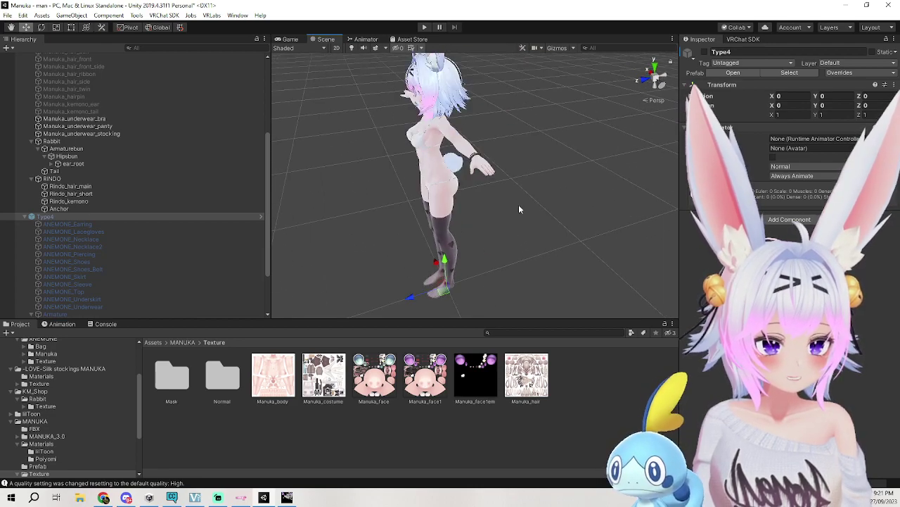
{"action": "scroll", "coordinate": [521, 203], "scroll_direction": "up", "scroll_amount": 3}
{"action": "middle_click_drag", "start_coordinate": [596, 189], "coordinate": [559, 206]}
{"action": "left_click_drag", "start_coordinate": [558, 205], "coordinate": [630, 213], "text": "alt"}
{"action": "mouse_move", "coordinate": [572, 222]}
{"action": "left_mouse_down", "text": "alt"}
{"action": "mouse_move", "coordinate": [565, 211]}
{"action": "mouse_move", "coordinate": [588, 220]}
{"action": "left_mouse_up", "text": "alt"}
{"action": "scroll", "coordinate": [567, 213], "scroll_direction": "down", "scroll_amount": 5}
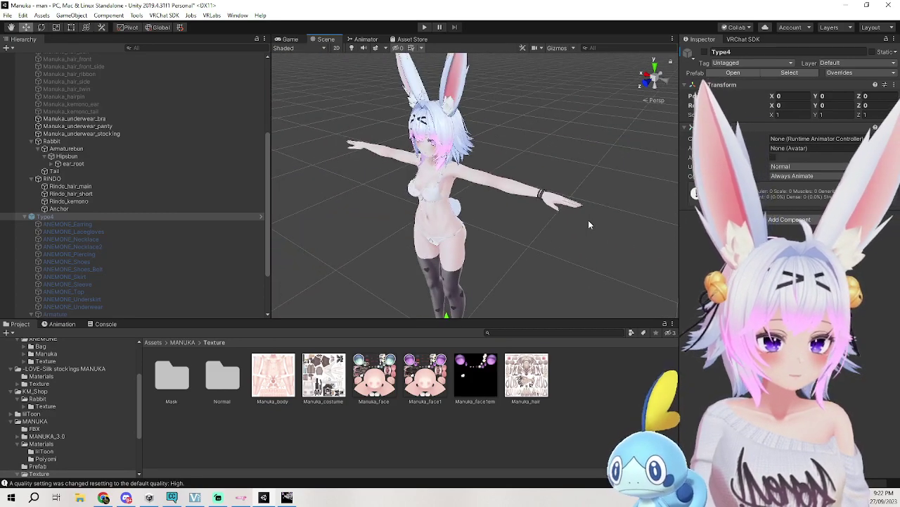
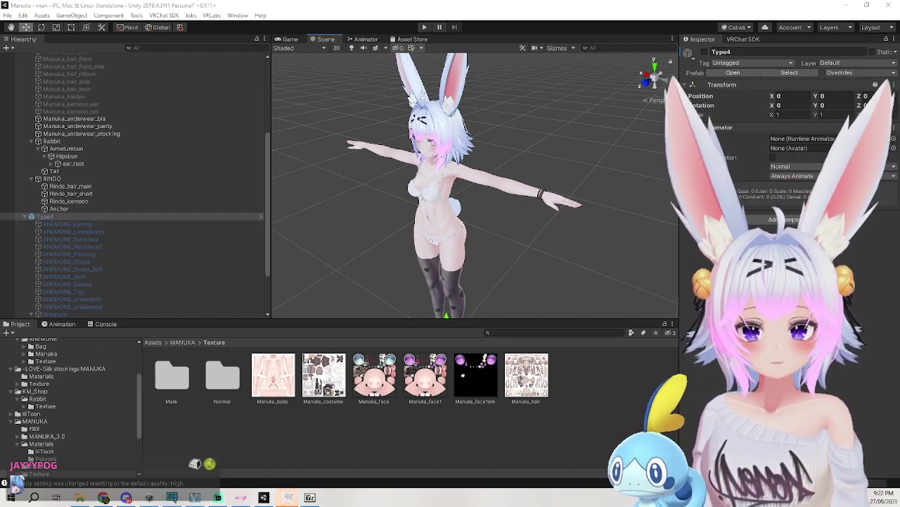
Switch to GIMP, toggle layer visibility in the Manuka_body image to identify the nail artwork, and select the Nail layer.
{"action": "left_click_drag", "start_coordinate": [2, 131], "coordinate": [615, 0]}
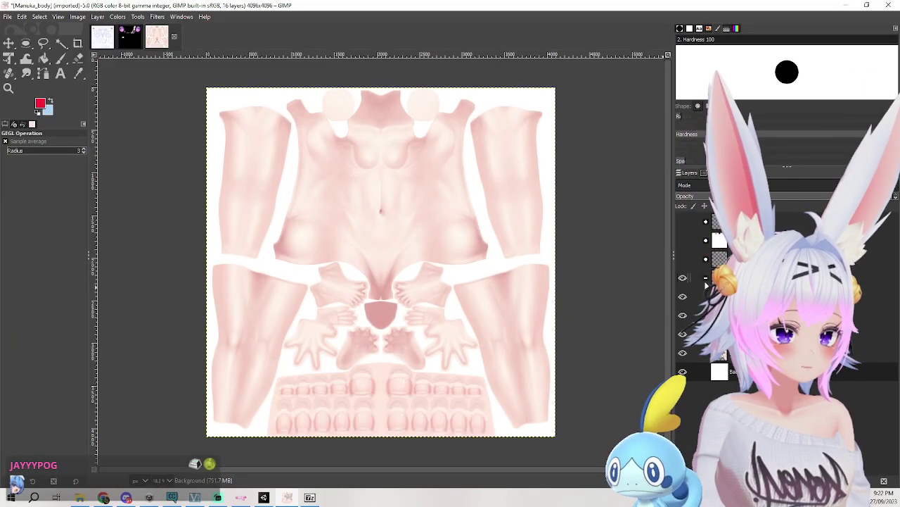
{"action": "left_click", "coordinate": [682, 315]}
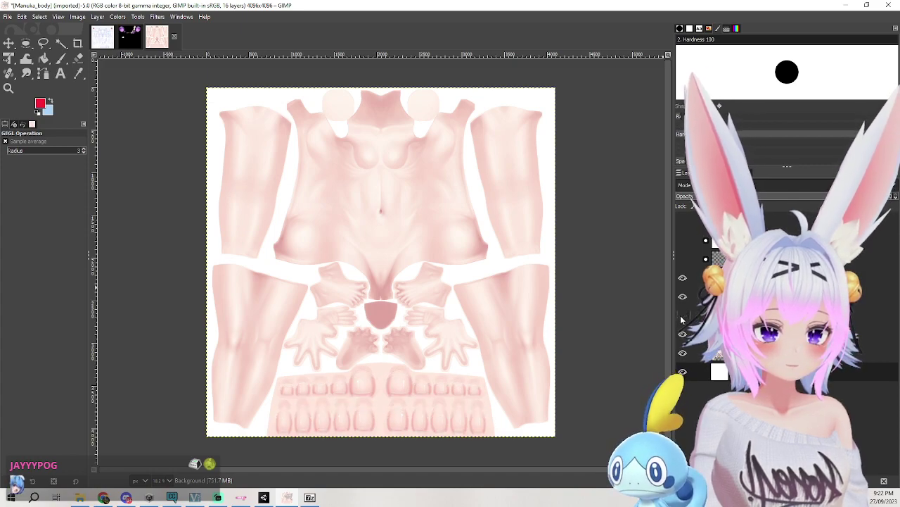
{"action": "left_click", "coordinate": [682, 336]}
{"action": "left_click", "coordinate": [682, 335]}
{"action": "left_click", "coordinate": [682, 336]}
{"action": "left_click", "coordinate": [682, 336]}
{"action": "left_click", "coordinate": [682, 320]}
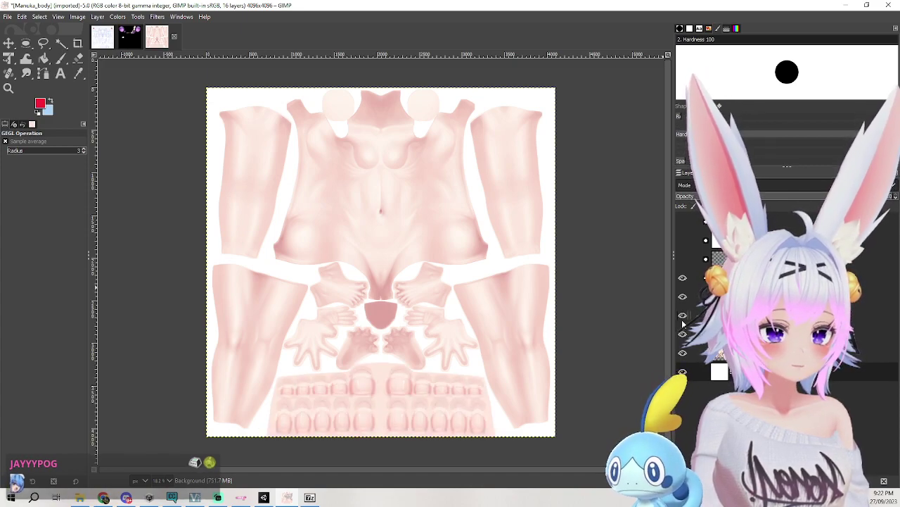
{"action": "left_click", "coordinate": [683, 333]}
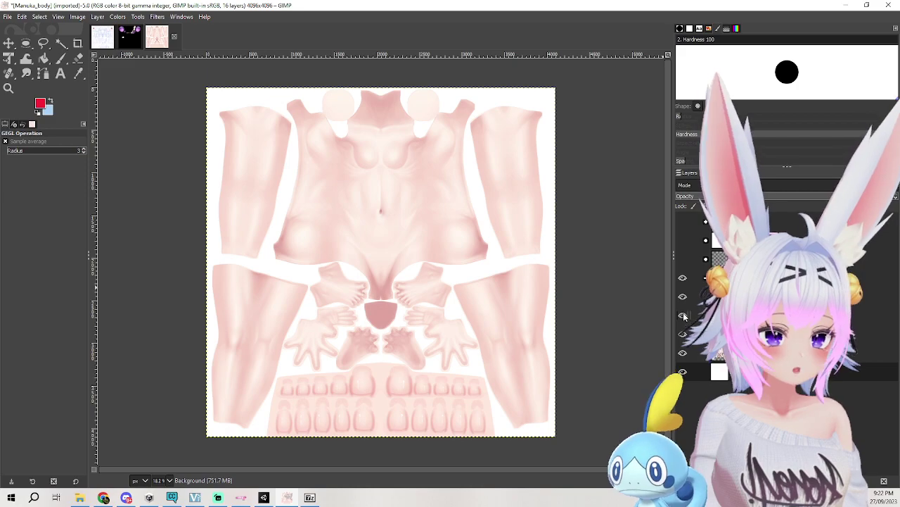
{"action": "left_click", "coordinate": [739, 315]}
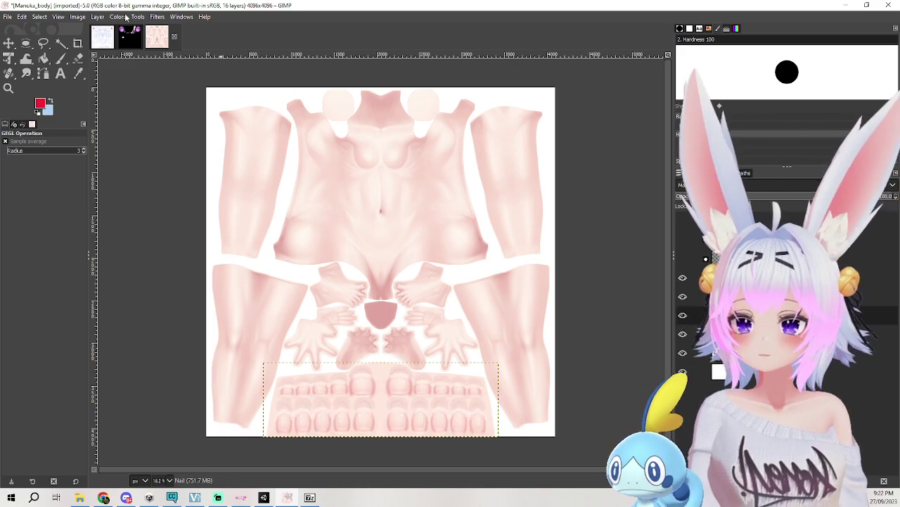
{"action": "left_click", "coordinate": [118, 17]}
{"action": "left_click", "coordinate": [120, 17]}
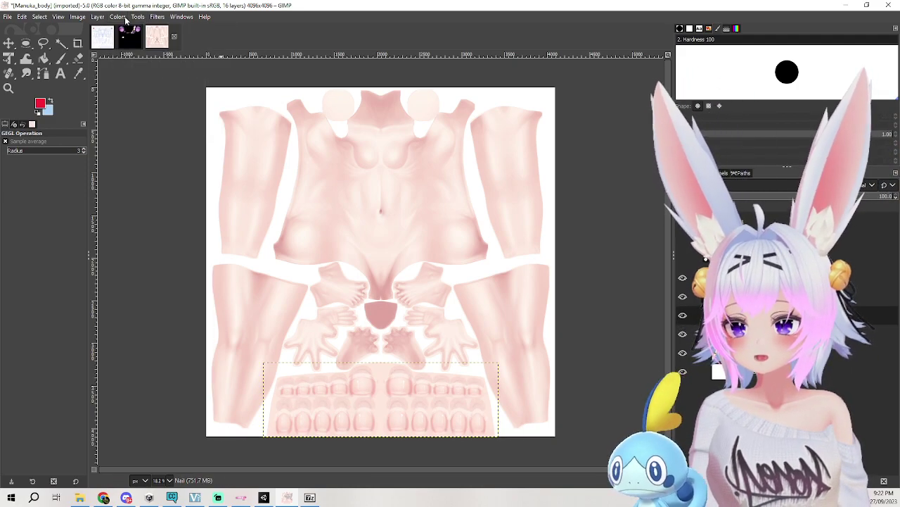
{"action": "left_click", "coordinate": [124, 17]}
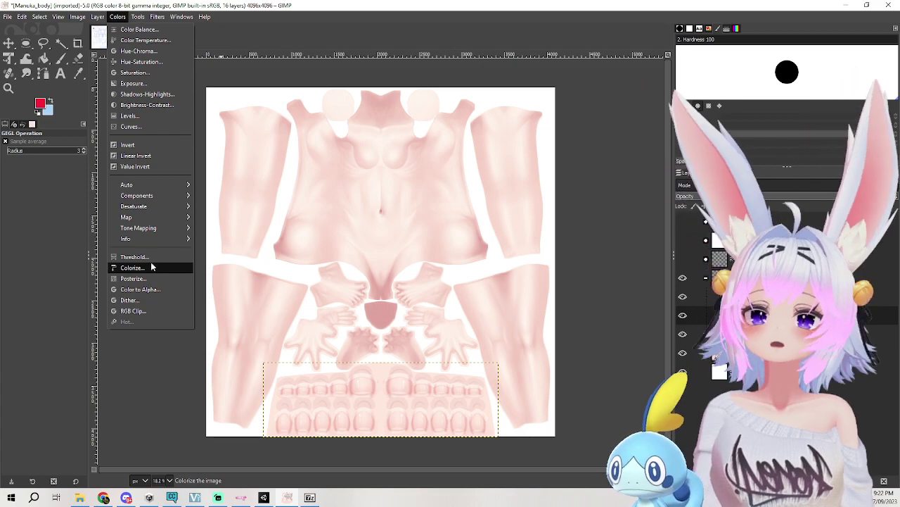
{"action": "left_click", "coordinate": [144, 258]}
{"action": "left_click", "coordinate": [234, 195]}
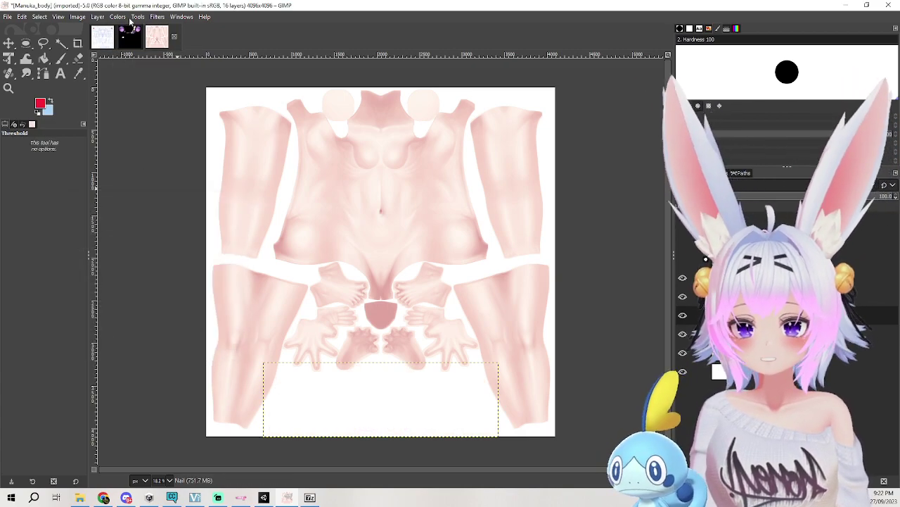
Colorize the Nail layer with the bright pink colour f55cf0.
{"action": "left_click", "coordinate": [118, 16]}
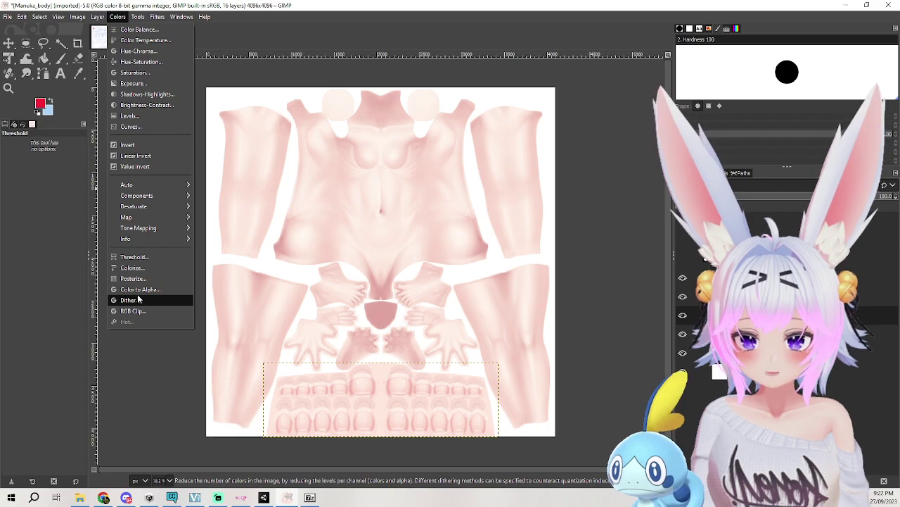
{"action": "left_click", "coordinate": [132, 267]}
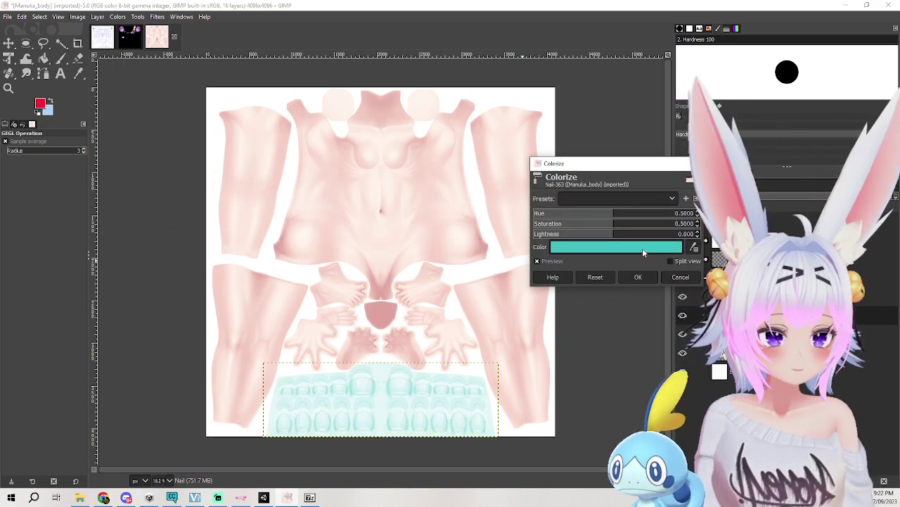
{"action": "left_click", "coordinate": [642, 248]}
{"action": "left_click_drag", "start_coordinate": [635, 220], "coordinate": [638, 224]}
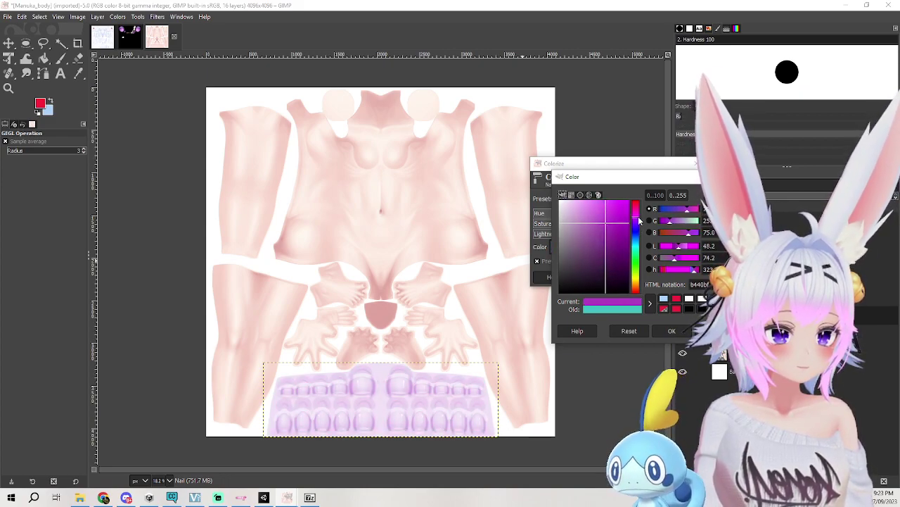
{"action": "left_click", "coordinate": [607, 205]}
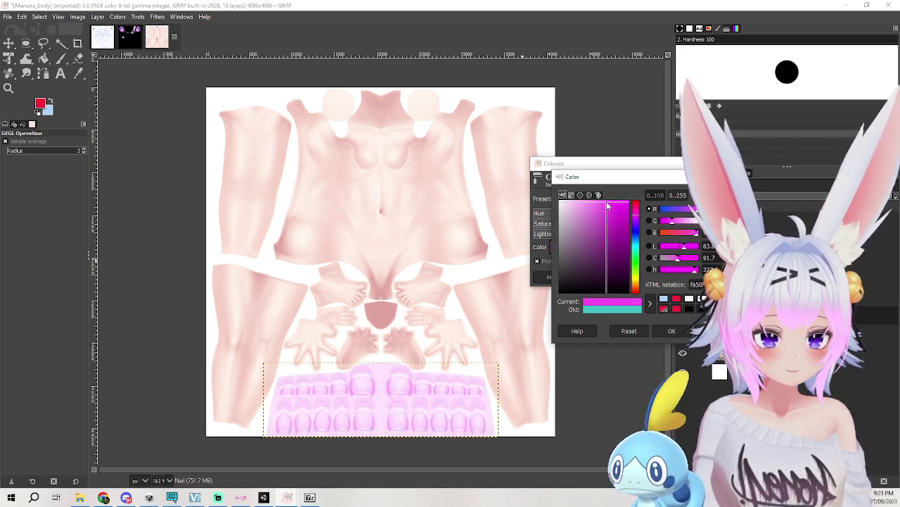
{"action": "left_click_drag", "start_coordinate": [603, 207], "coordinate": [604, 207]}
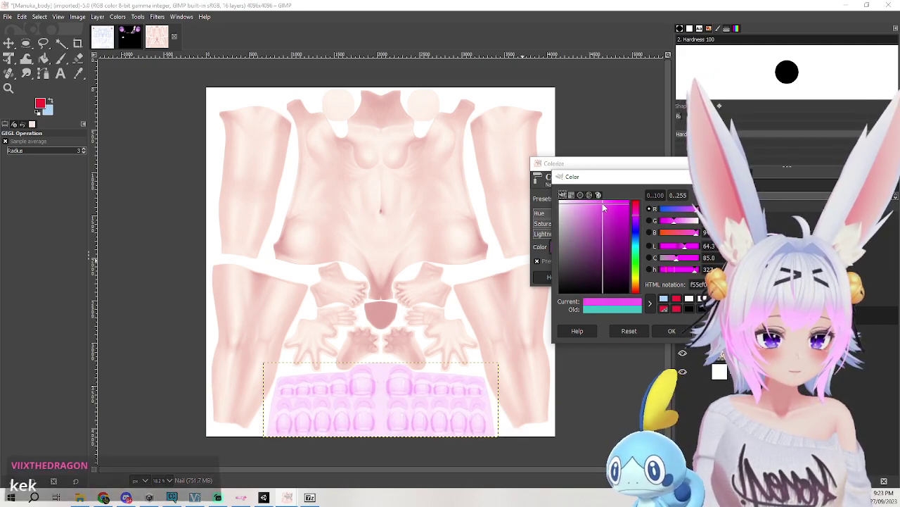
{"action": "left_click", "coordinate": [672, 330]}
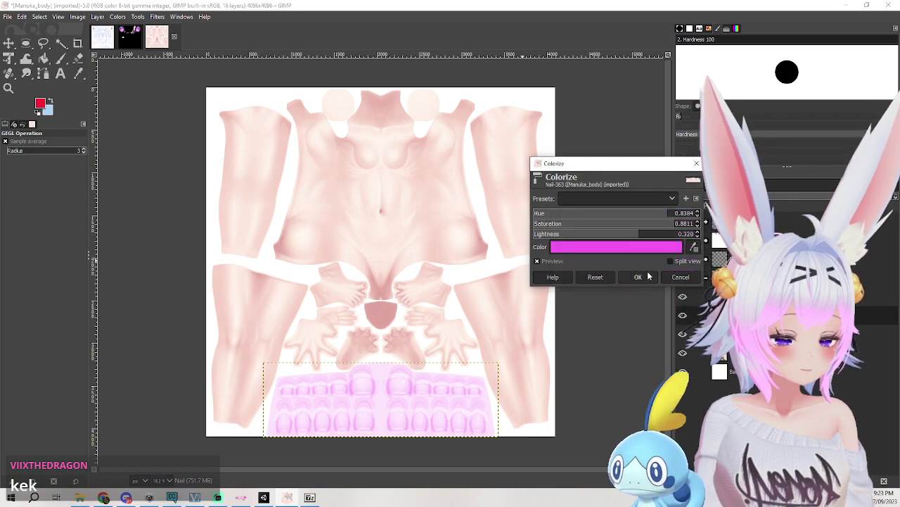
{"action": "left_click", "coordinate": [617, 248]}
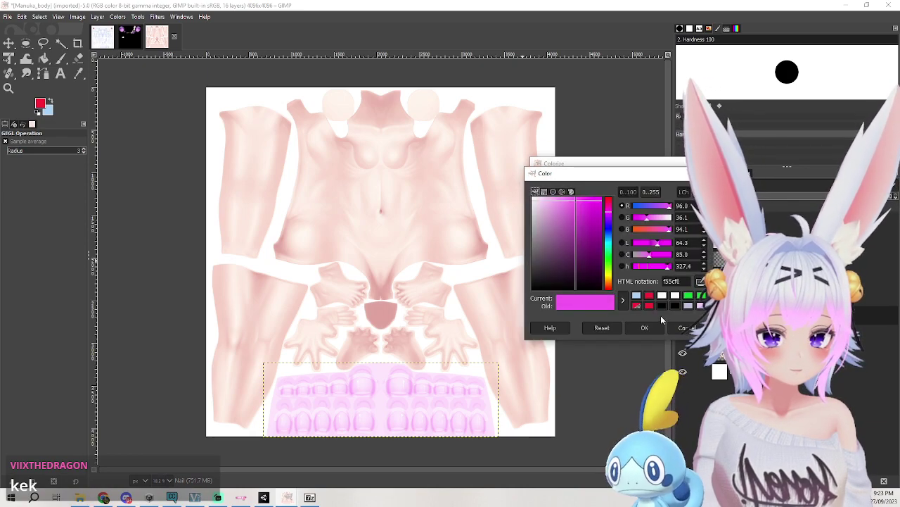
{"action": "left_click_drag", "start_coordinate": [578, 207], "coordinate": [571, 205]}
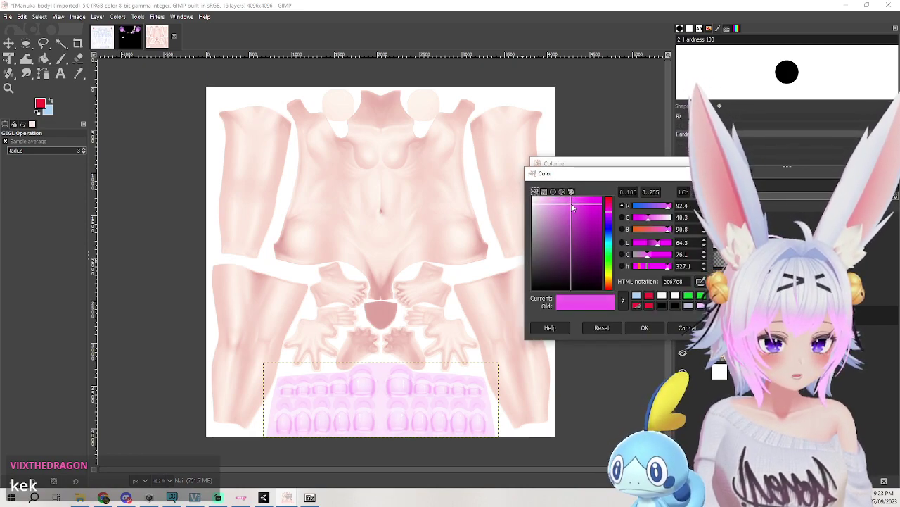
{"action": "left_click", "coordinate": [678, 325]}
{"action": "left_click", "coordinate": [635, 276]}
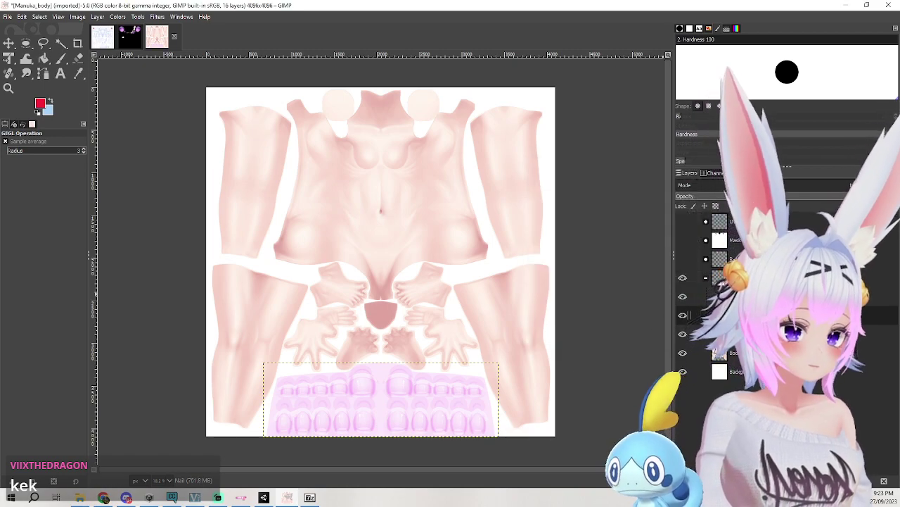
Duplicate the whole image and, in the new copy, duplicate the pink Nail layer.
{"action": "key", "text": "ctrl+d"}
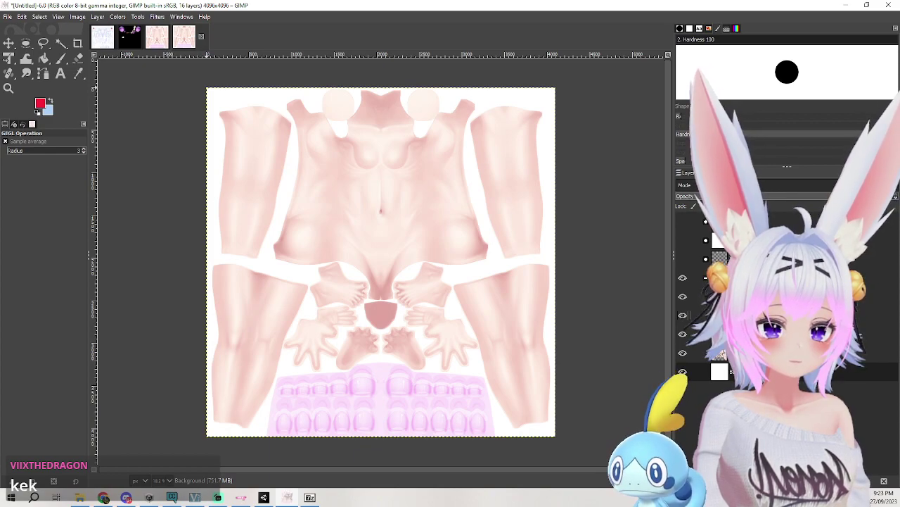
{"action": "left_click", "coordinate": [732, 316]}
{"action": "right_click", "coordinate": [732, 316]}
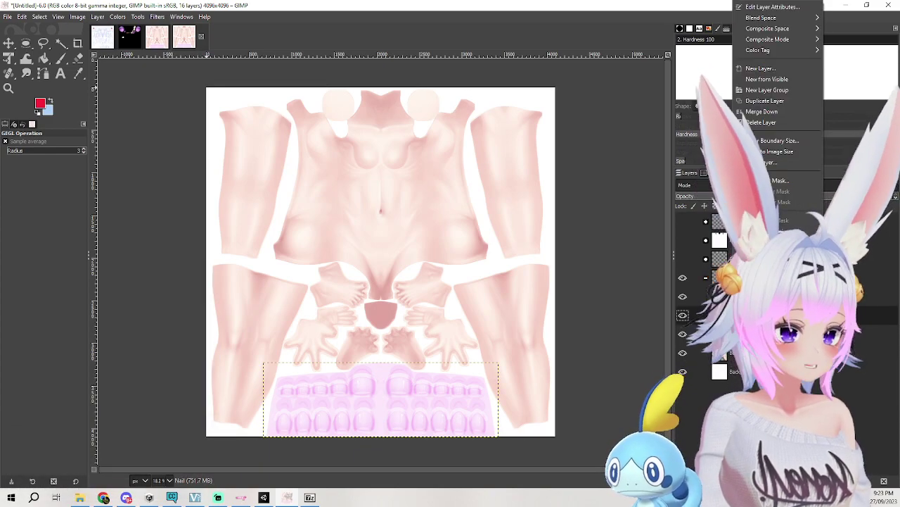
{"action": "left_click", "coordinate": [770, 101]}
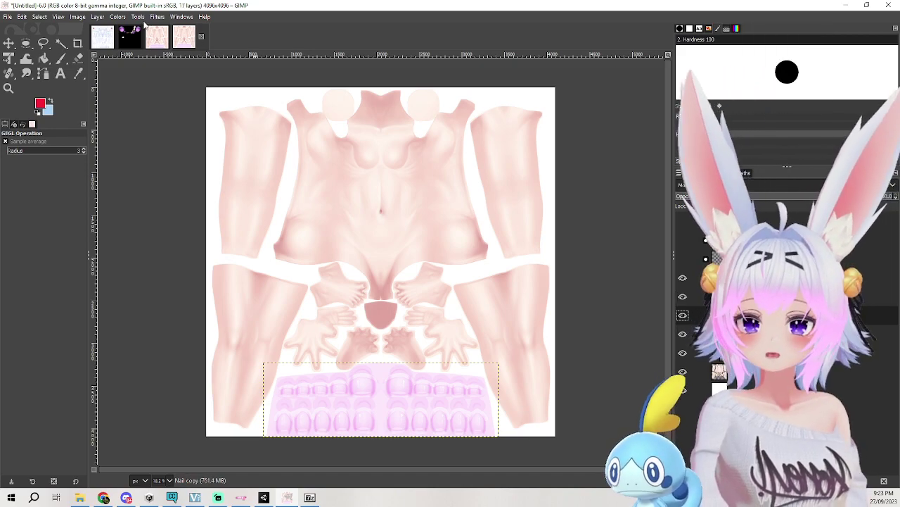
Colorize the Nail copy layer with the saved light blue colour a9d1f7.
{"action": "left_click", "coordinate": [117, 17]}
{"action": "left_click", "coordinate": [145, 269]}
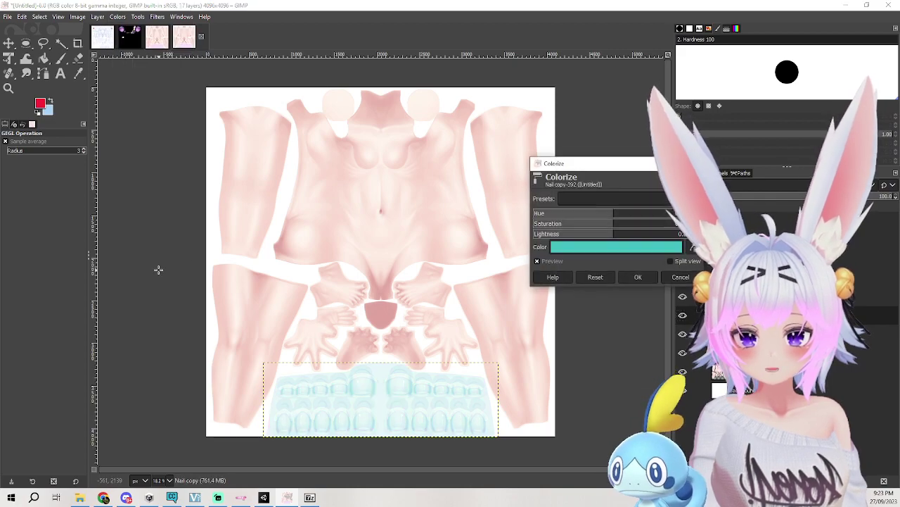
{"action": "left_click", "coordinate": [578, 247]}
{"action": "left_click", "coordinate": [40, 113]}
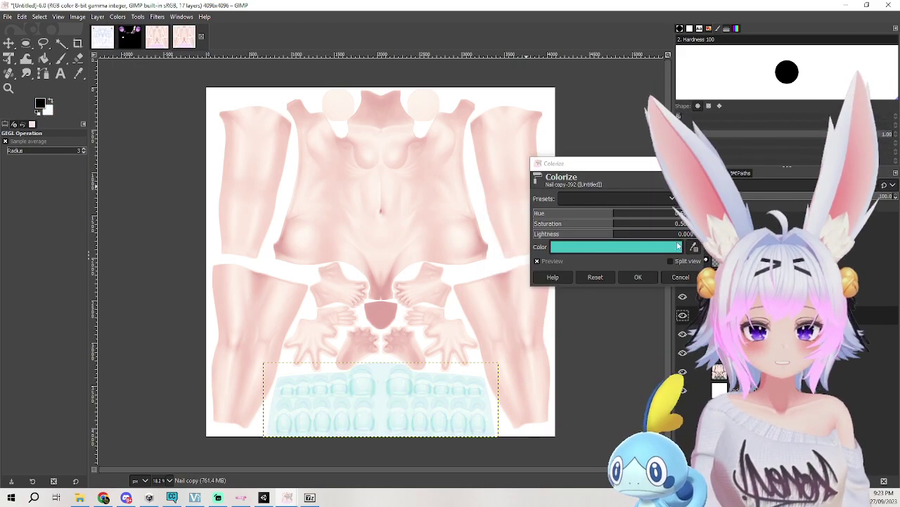
{"action": "left_click", "coordinate": [615, 246]}
{"action": "left_click", "coordinate": [598, 299]}
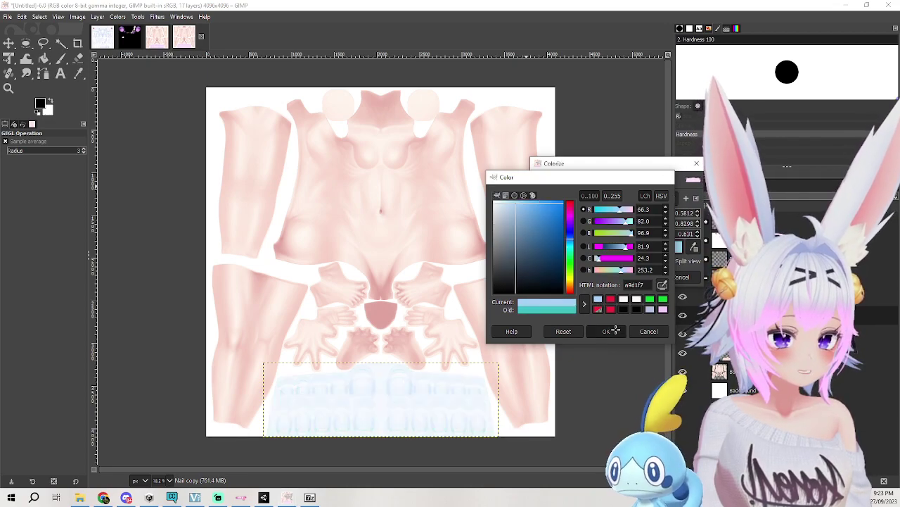
{"action": "left_click", "coordinate": [606, 331]}
{"action": "left_click", "coordinate": [639, 276]}
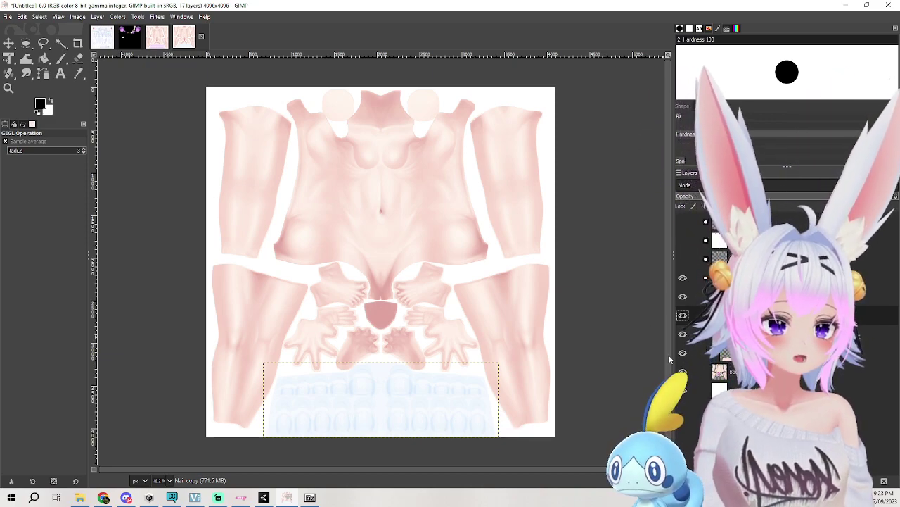
{"action": "left_click", "coordinate": [121, 19]}
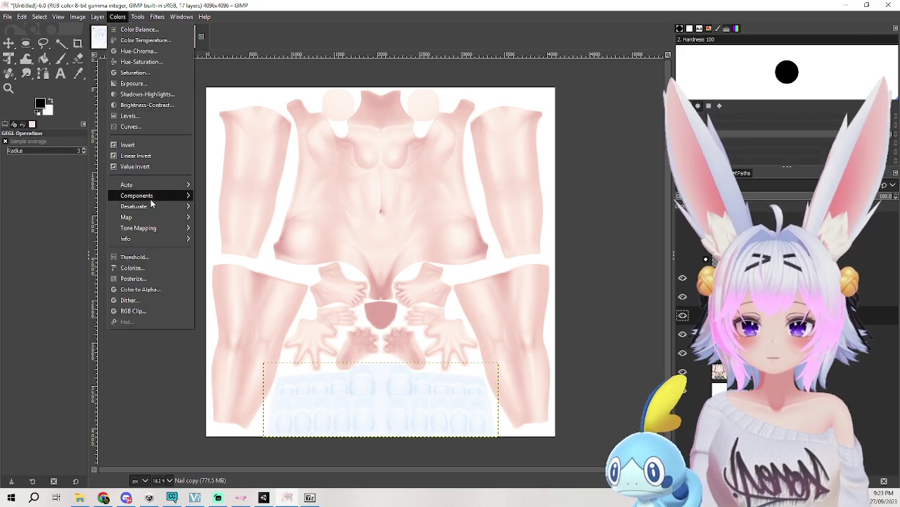
{"action": "left_click", "coordinate": [138, 258]}
{"action": "left_click", "coordinate": [633, 247]}
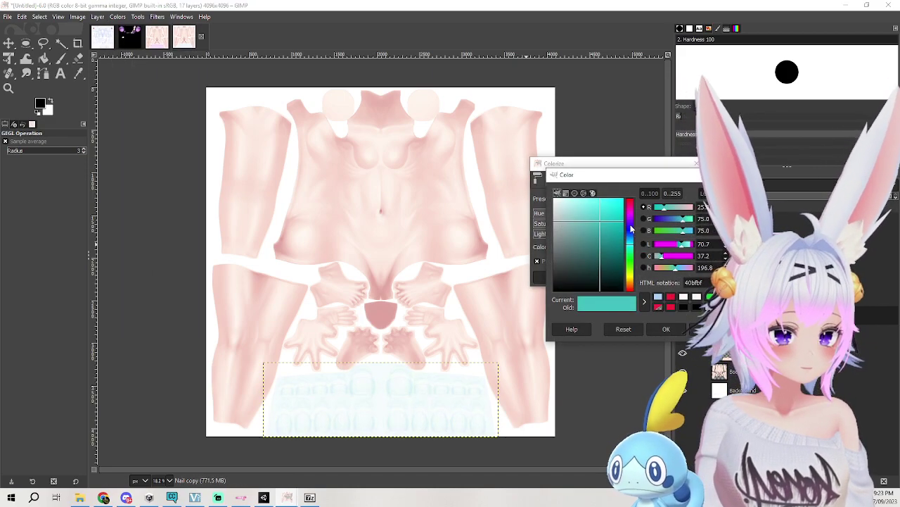
{"action": "left_click", "coordinate": [596, 220]}
{"action": "left_click_drag", "start_coordinate": [597, 220], "coordinate": [571, 207]}
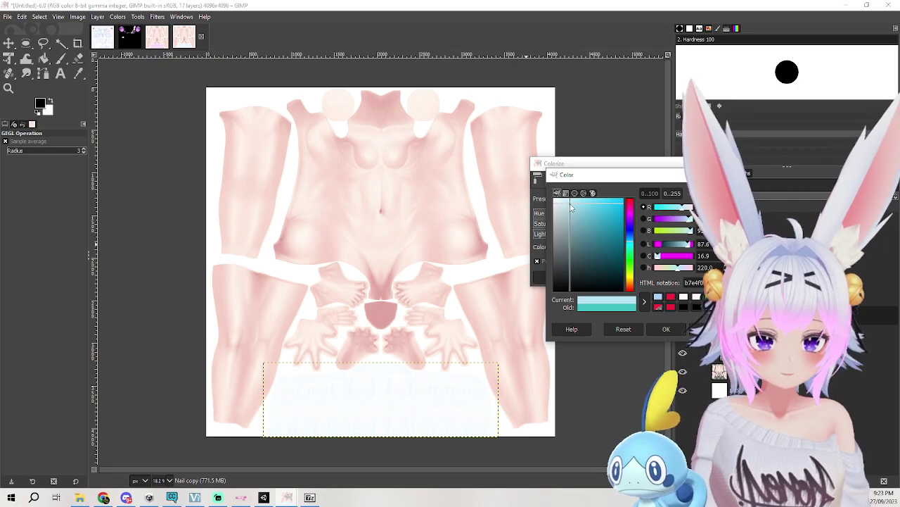
{"action": "left_click", "coordinate": [708, 329]}
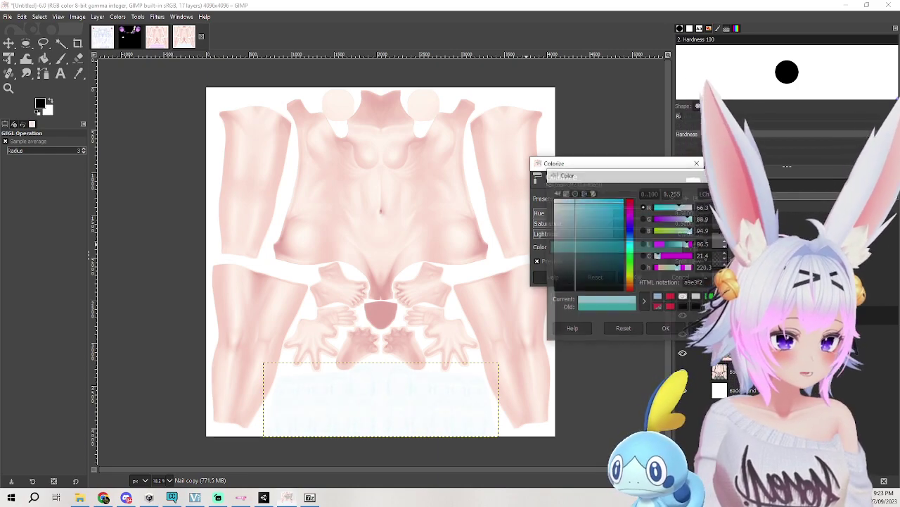
{"action": "left_click", "coordinate": [680, 277]}
Try erasing the blue Nail copy layer over a small upper-row nail with the Eraser at size 51, then undo it.
{"action": "scroll", "coordinate": [363, 405], "scroll_direction": "up", "scroll_amount": 3, "text": "ctrl"}
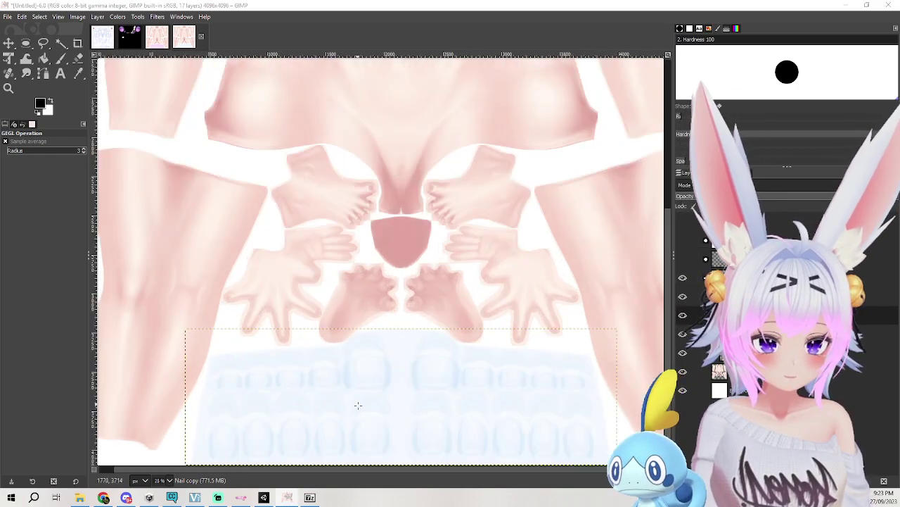
{"action": "scroll", "coordinate": [363, 405], "scroll_direction": "down", "scroll_amount": 3, "text": "ctrl"}
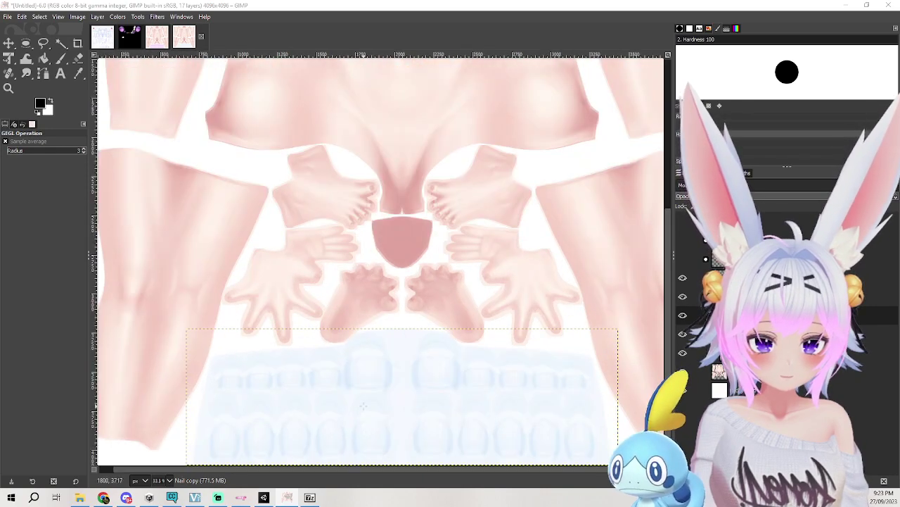
{"action": "scroll", "coordinate": [363, 403], "scroll_direction": "up", "scroll_amount": 1, "text": "ctrl"}
{"action": "scroll", "coordinate": [363, 403], "scroll_direction": "down", "scroll_amount": 1, "text": "ctrl"}
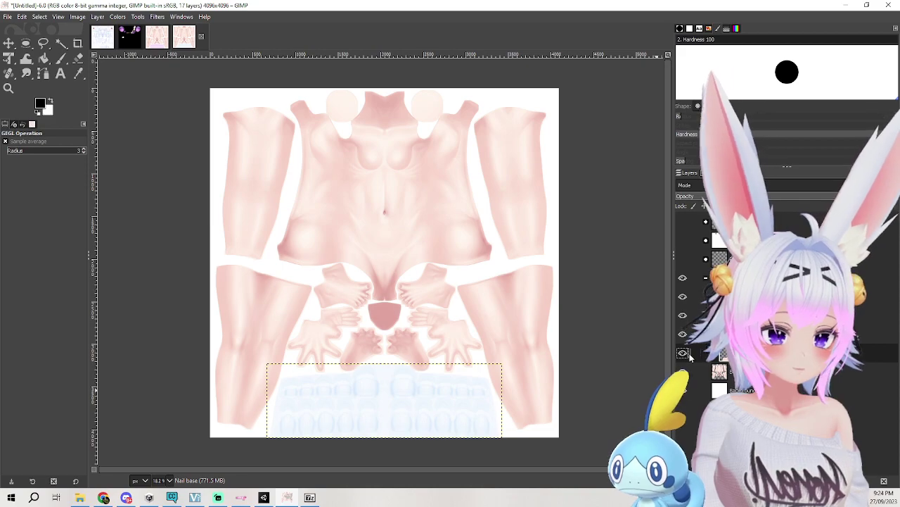
{"action": "left_click", "coordinate": [745, 315]}
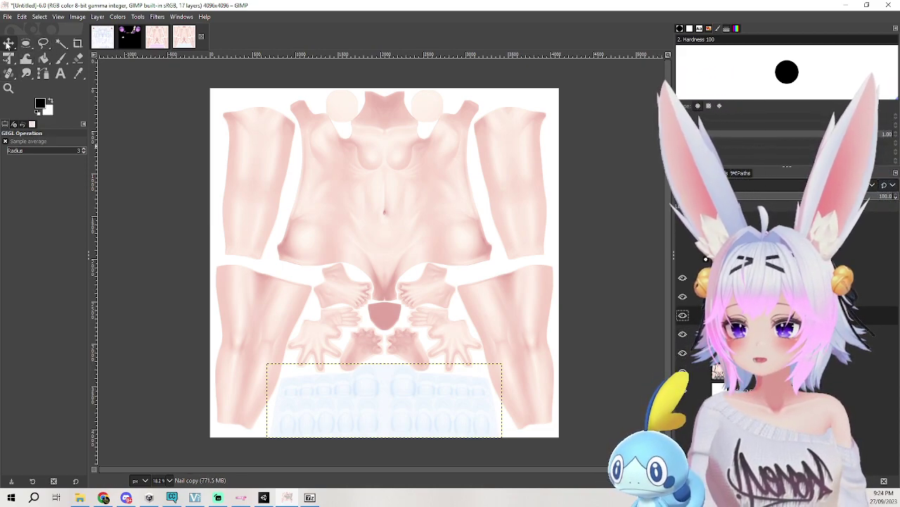
{"action": "left_click", "coordinate": [77, 59]}
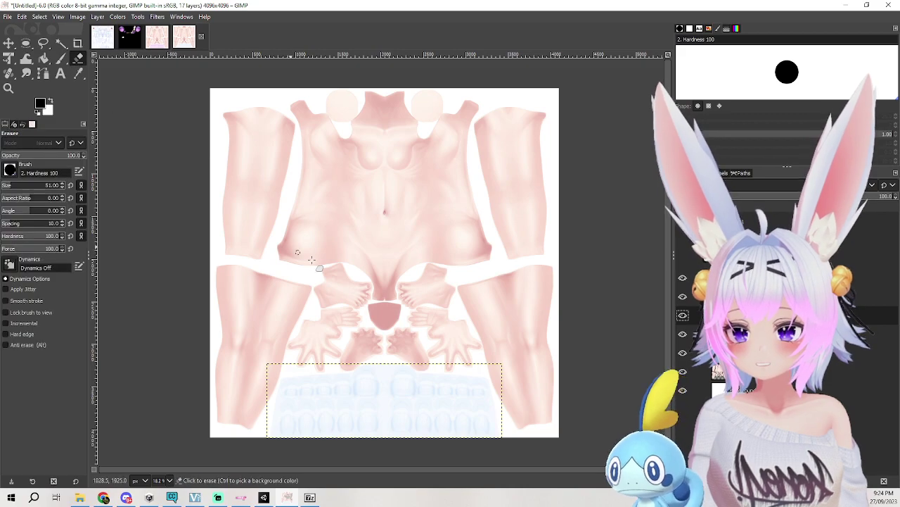
{"action": "scroll", "coordinate": [327, 334], "scroll_direction": "up", "scroll_amount": 2, "text": "ctrl"}
{"action": "scroll", "coordinate": [372, 361], "scroll_direction": "down", "scroll_amount": 1}
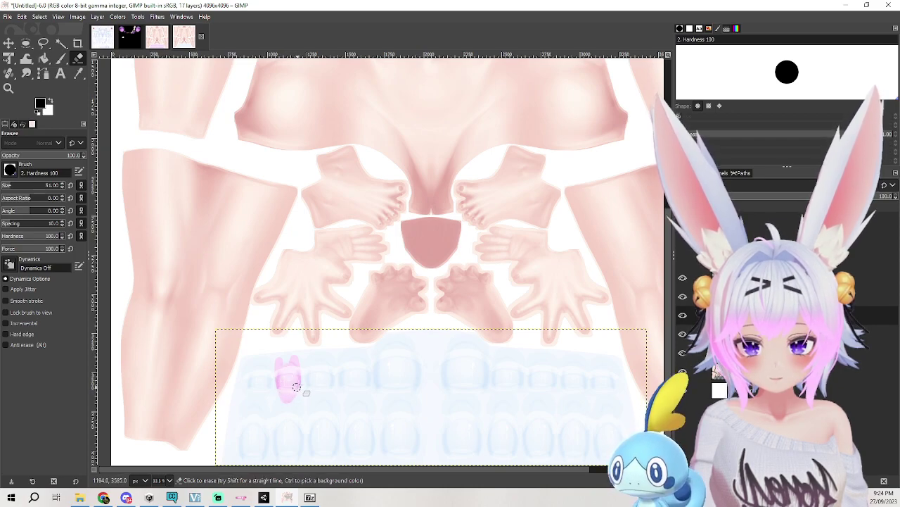
{"action": "key", "text": "Delete"}
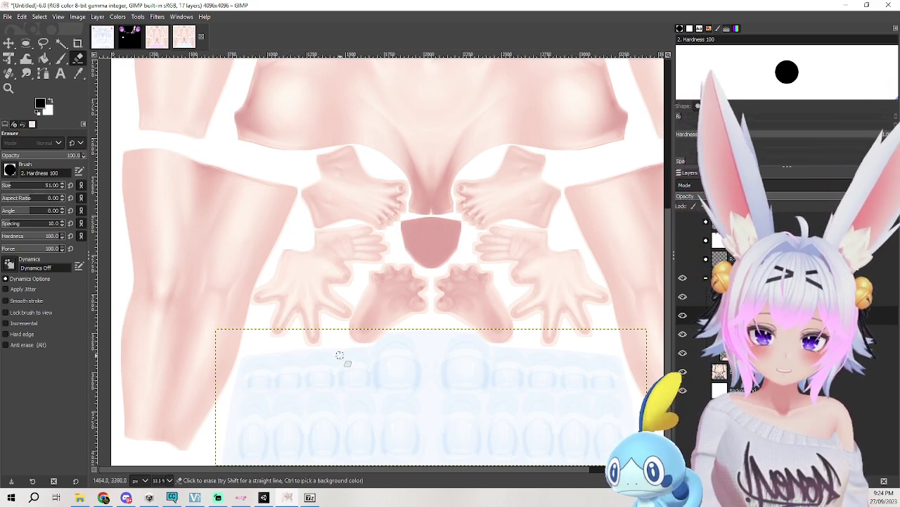
Show the UV wireframe layer over the texture and try an Eraser stroke on the second small nail in the upper row.
{"action": "left_click", "coordinate": [686, 221]}
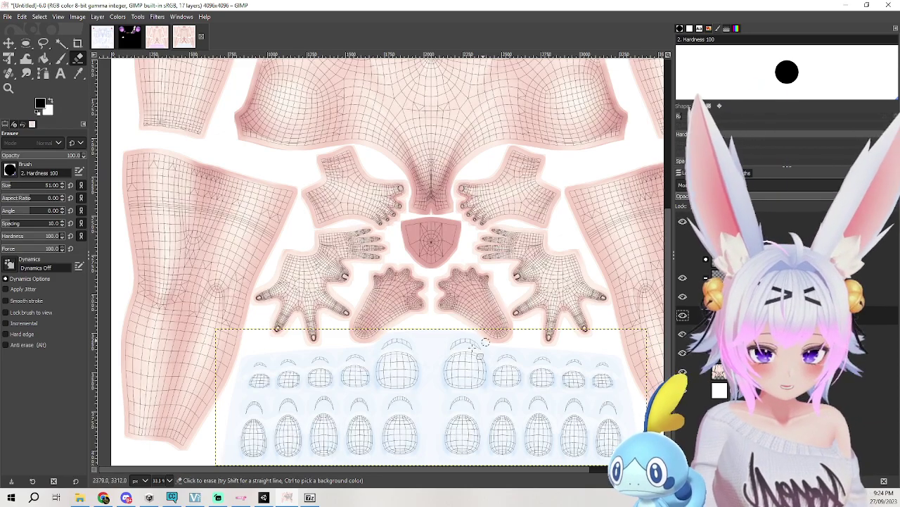
{"action": "scroll", "coordinate": [419, 336], "scroll_direction": "down", "scroll_amount": 3}
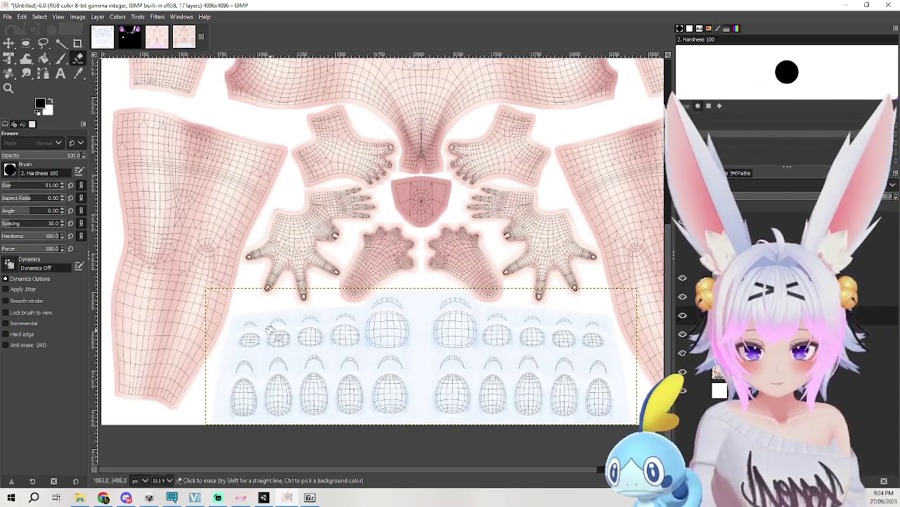
{"action": "left_click_drag", "start_coordinate": [291, 339], "coordinate": [281, 335]}
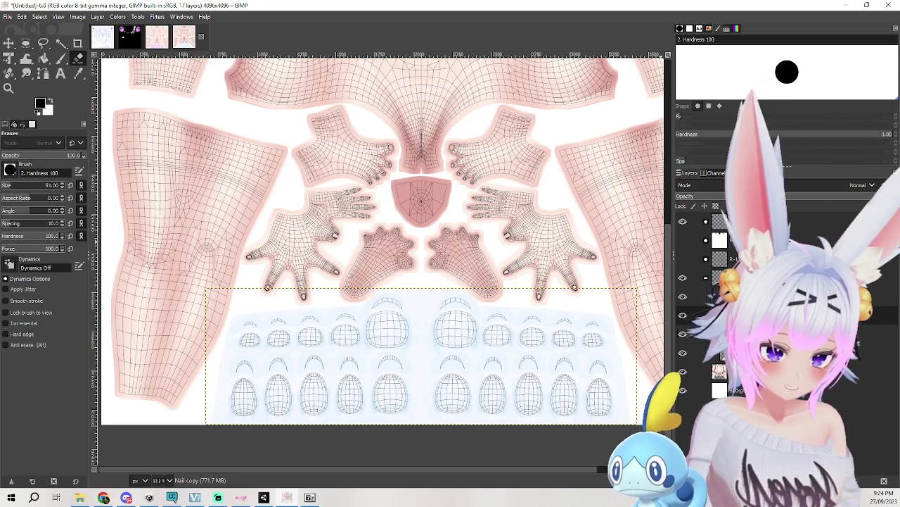
Try outlining the first lower-row nail with the Free Select tool, then show the UV wireframe layer again.
{"action": "left_click", "coordinate": [43, 43]}
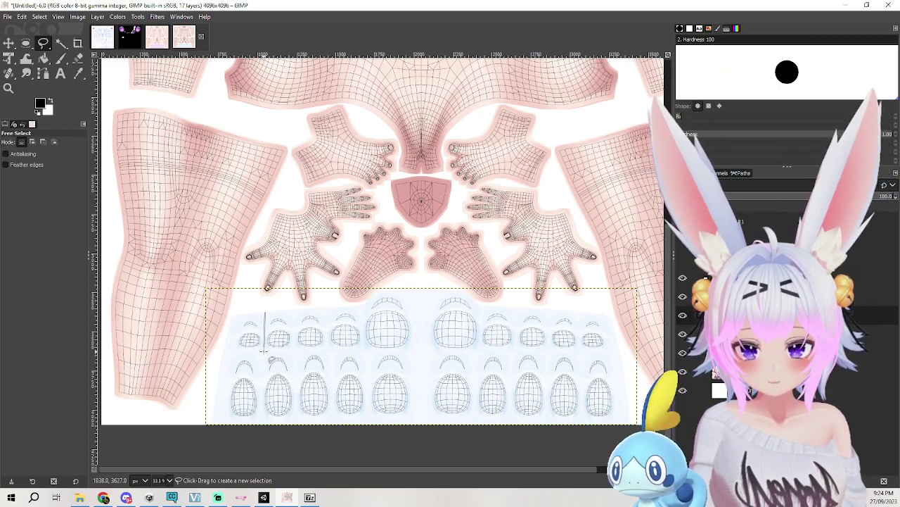
{"action": "left_click", "coordinate": [263, 351]}
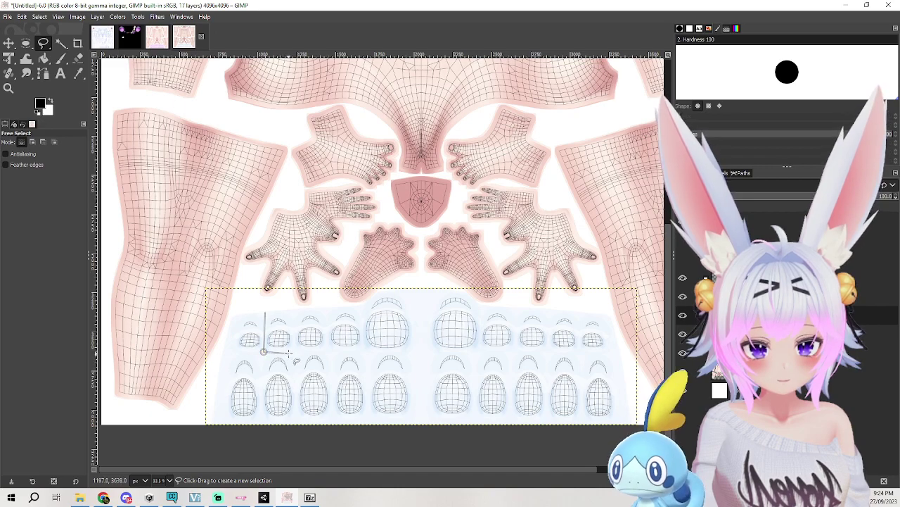
{"action": "left_click", "coordinate": [219, 351]}
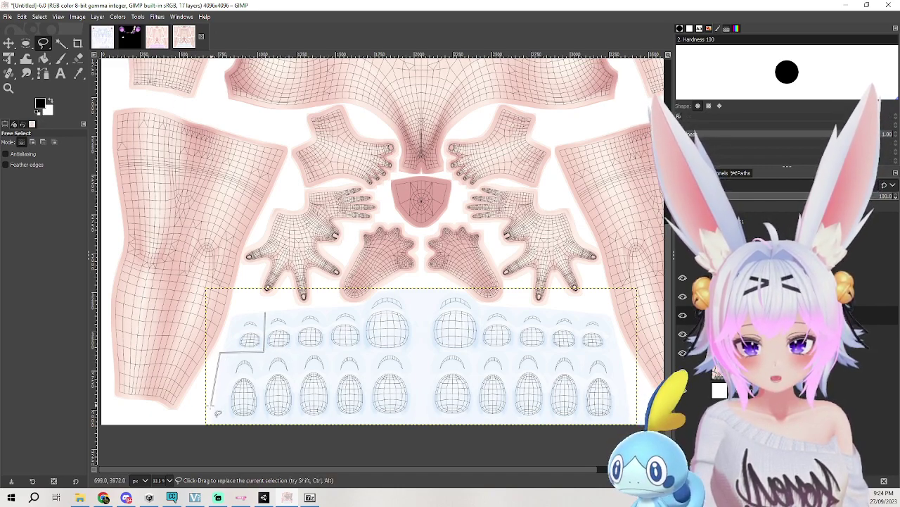
{"action": "left_click", "coordinate": [210, 426]}
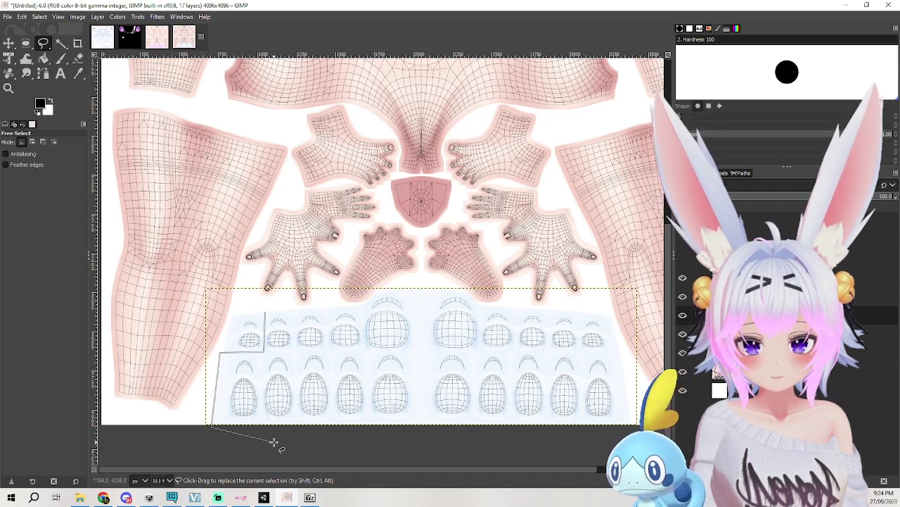
{"action": "left_click", "coordinate": [261, 429]}
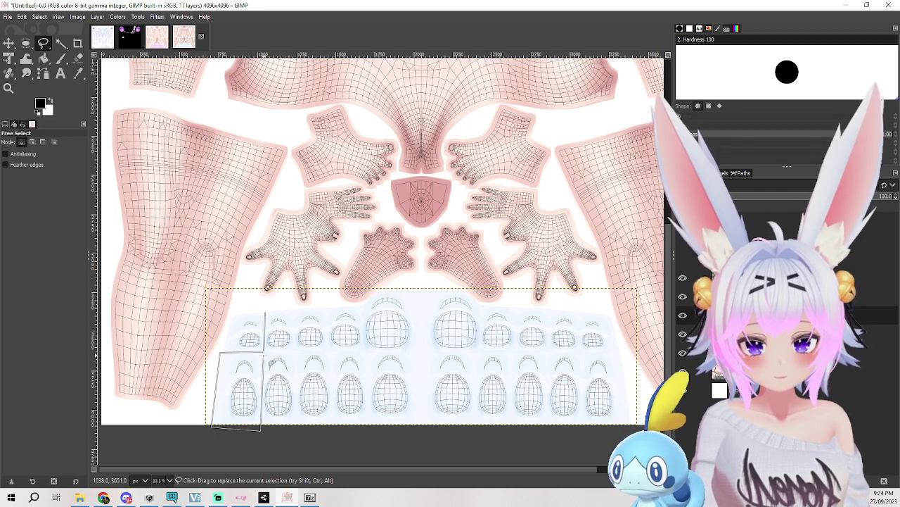
{"action": "key", "text": "ctrl+z"}
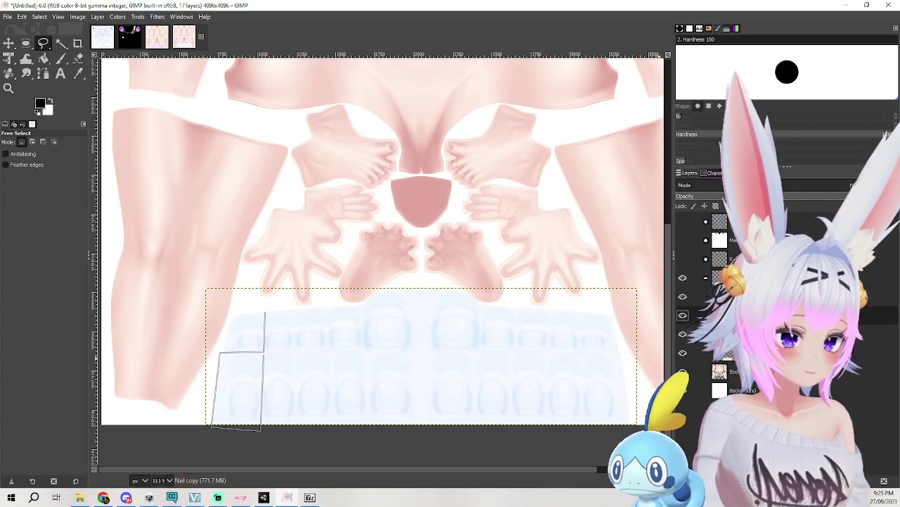
{"action": "key", "text": "Return"}
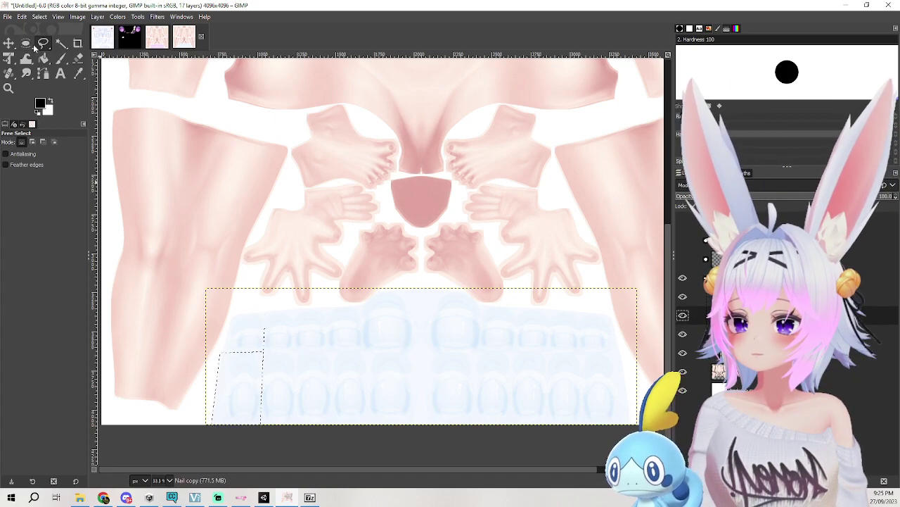
{"action": "left_click", "coordinate": [684, 222]}
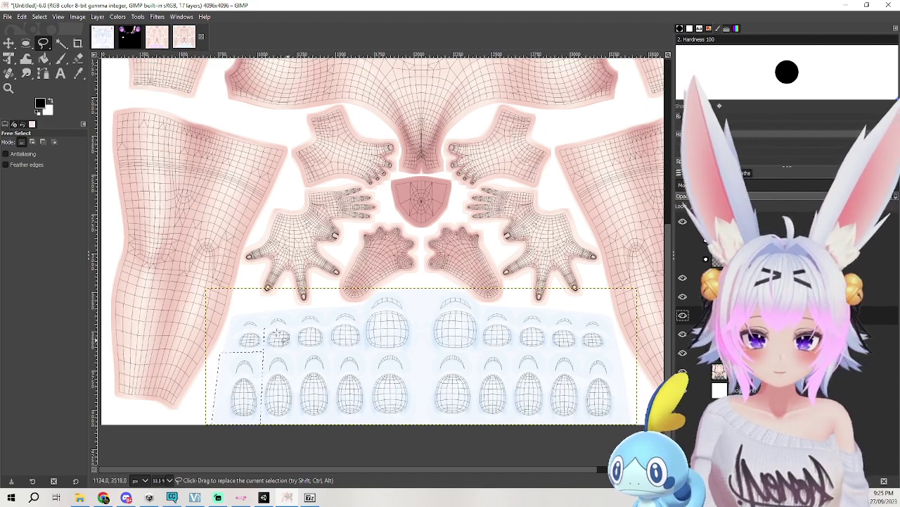
Outline the second nail column on the image's left half with Free Select and delete its blue from the Nail copy layer.
{"action": "left_click", "coordinate": [265, 310]}
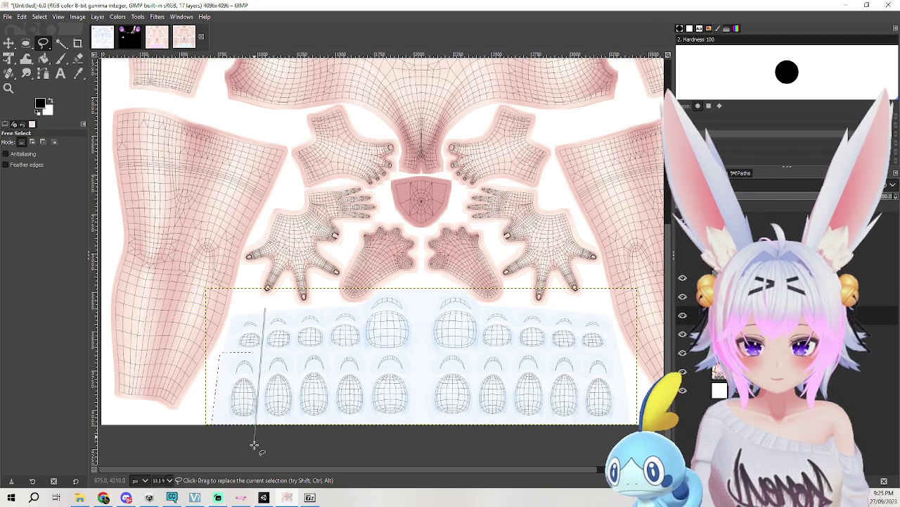
{"action": "left_click", "coordinate": [298, 440]}
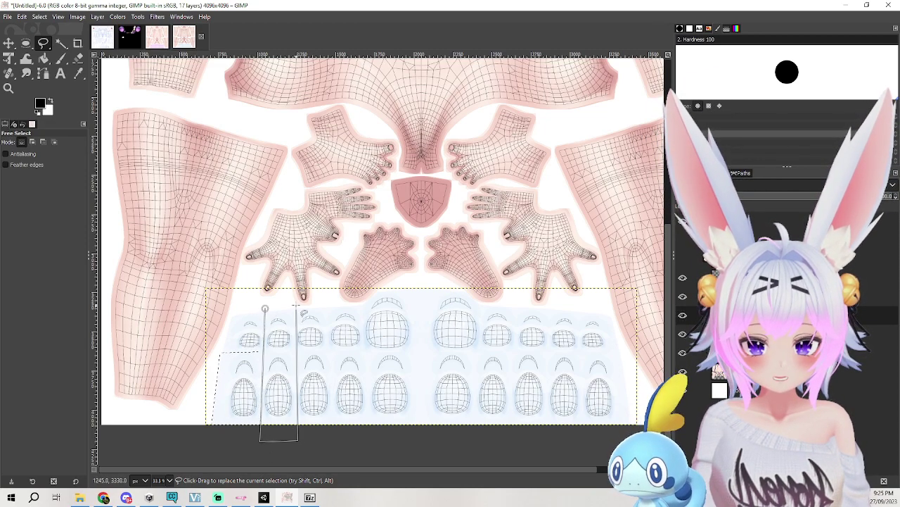
{"action": "left_click", "coordinate": [264, 309]}
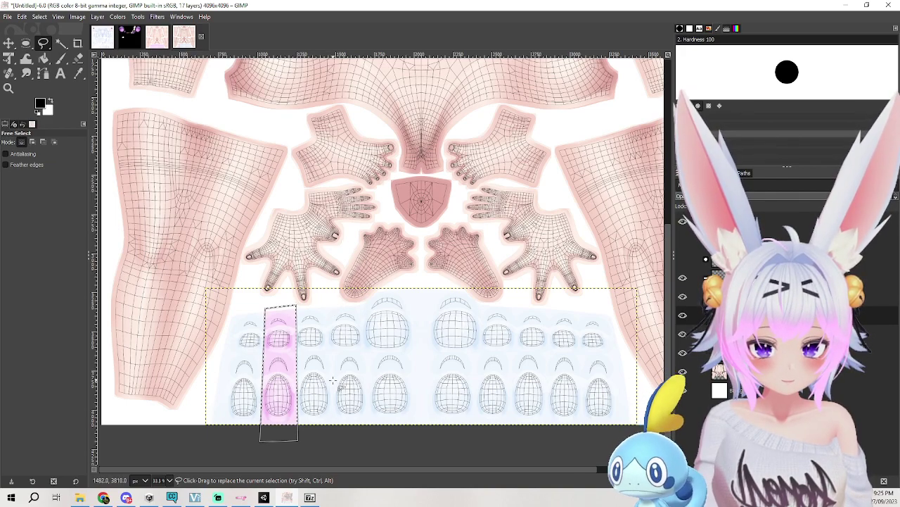
{"action": "key", "text": "Return"}
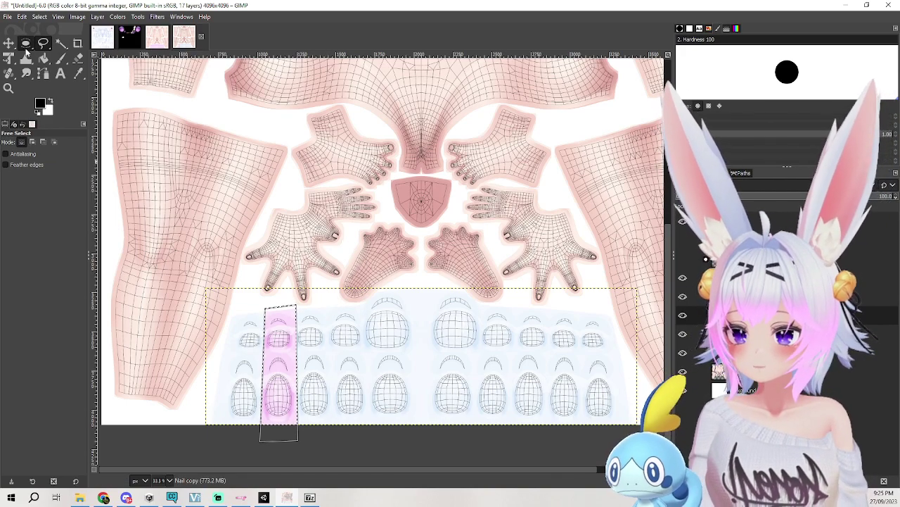
Outline the fourth nail column on the image's left half and delete the blue Nail copy area inside it.
{"action": "left_click", "coordinate": [327, 304]}
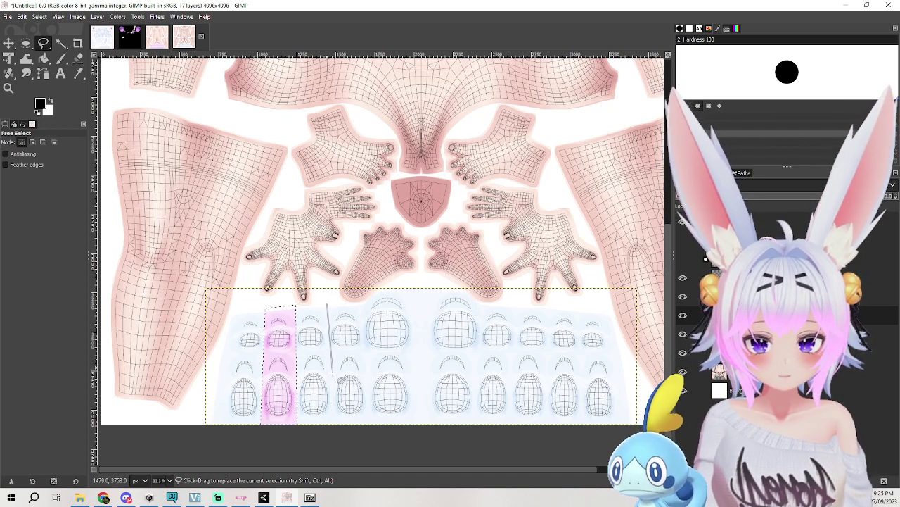
{"action": "left_click", "coordinate": [369, 426]}
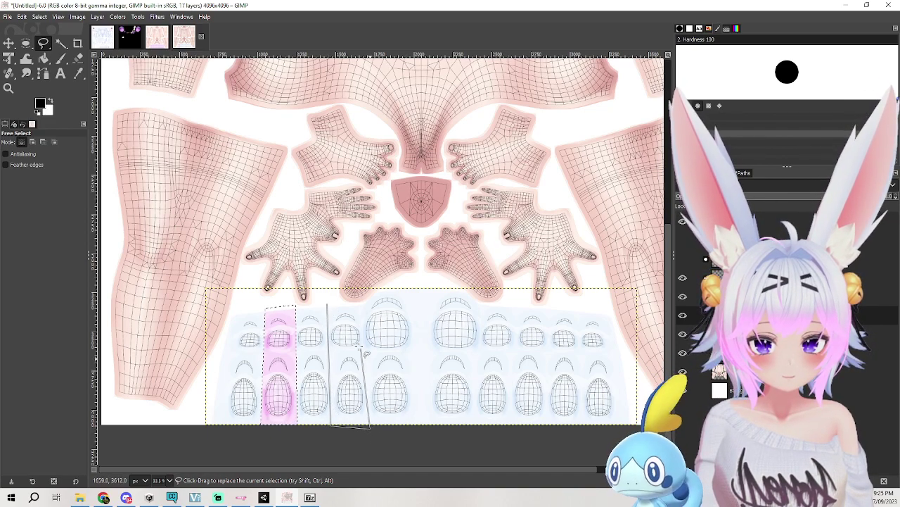
{"action": "left_click", "coordinate": [328, 305]}
{"action": "key", "text": "Return"}
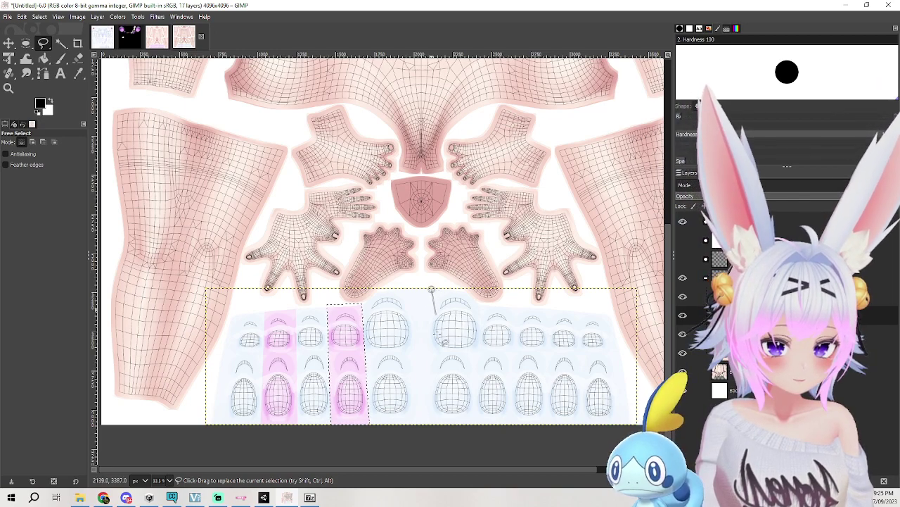
Outline the first, third and fifth nail columns on the image's right half in one free selection and delete their blue.
{"action": "left_click", "coordinate": [430, 426]}
{"action": "left_click", "coordinate": [476, 425]}
{"action": "left_click", "coordinate": [478, 303]}
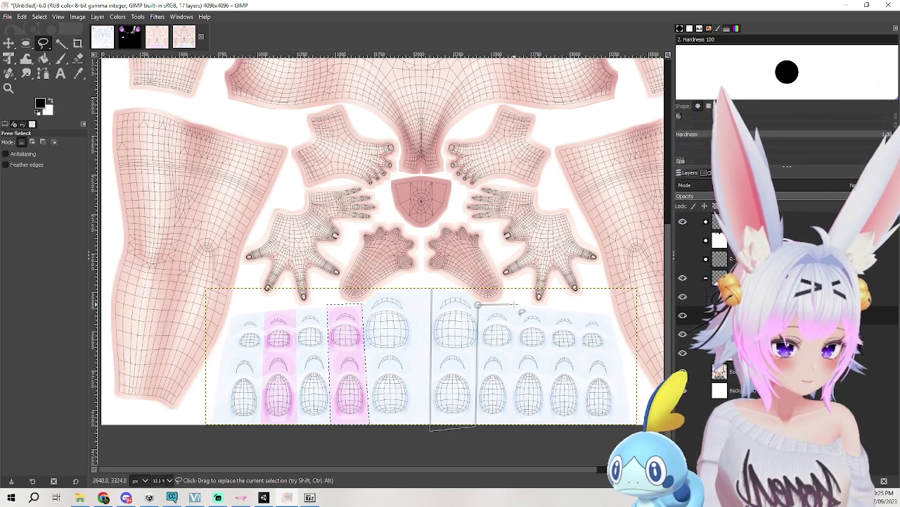
{"action": "left_click", "coordinate": [519, 305]}
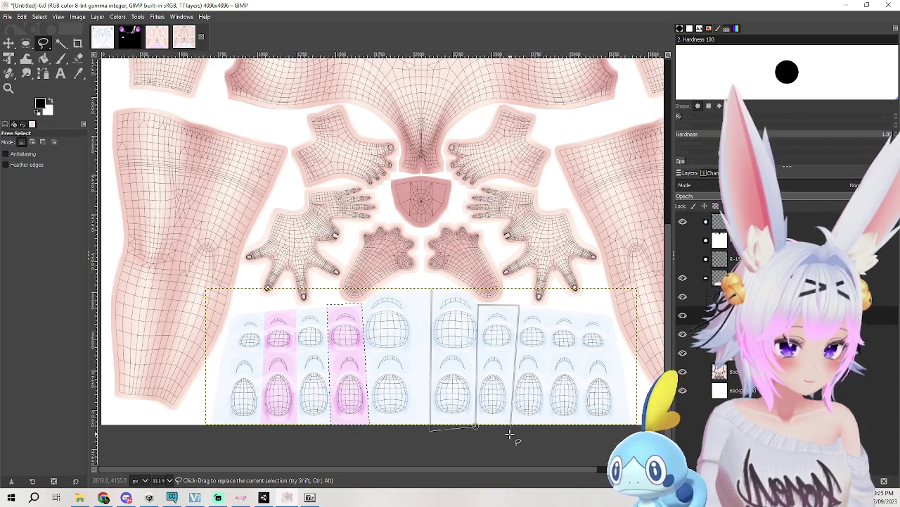
{"action": "left_click", "coordinate": [548, 433]}
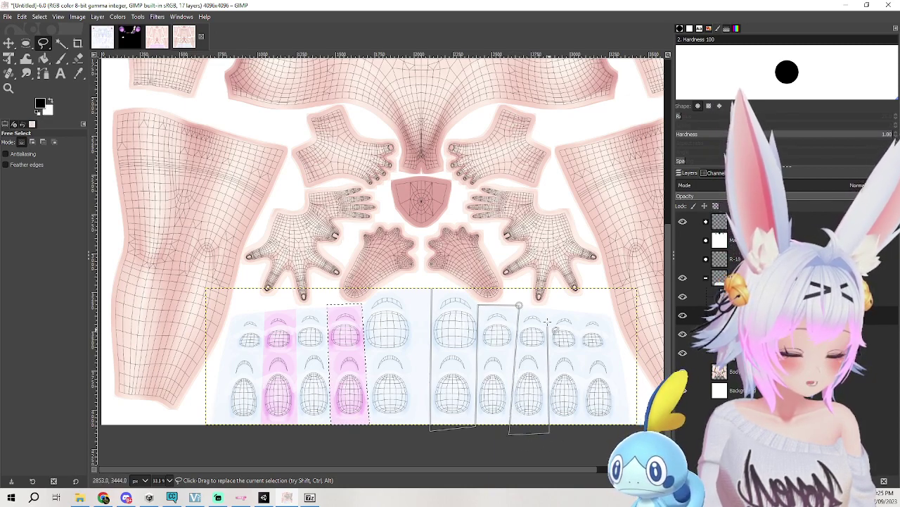
{"action": "left_click", "coordinate": [549, 304]}
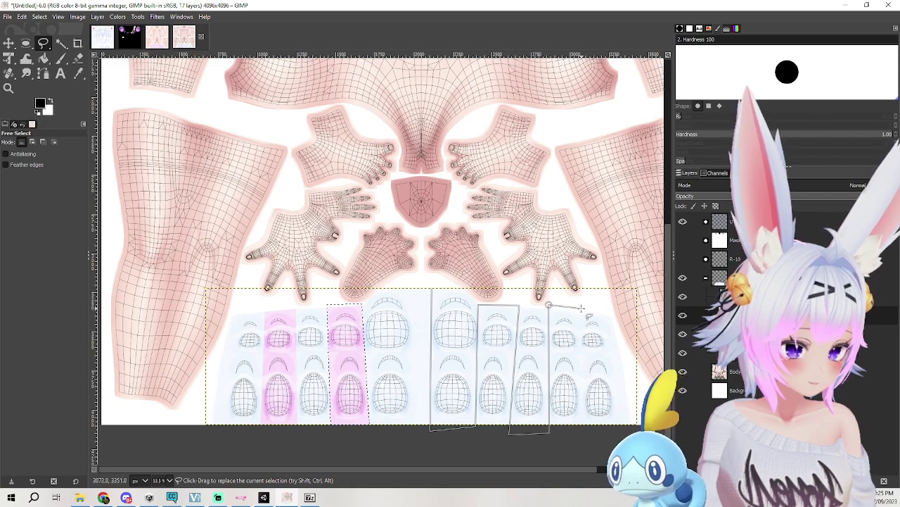
{"action": "left_click", "coordinate": [579, 306]}
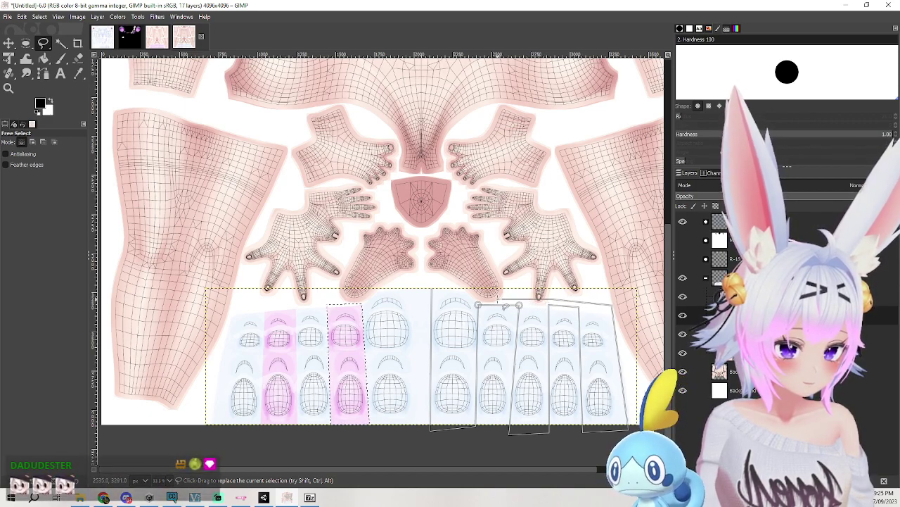
{"action": "left_click", "coordinate": [431, 288]}
{"action": "key", "text": "Return"}
{"action": "key", "text": "Delete"}
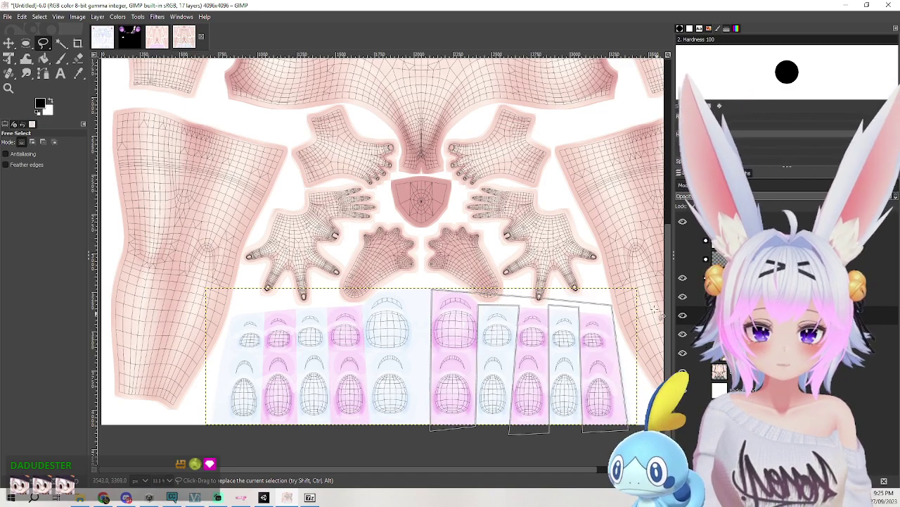
Hide the UV wireframe layer and inspect the alternating pink and blue nail columns up close and across the whole texture.
{"action": "left_click", "coordinate": [682, 222]}
{"action": "scroll", "coordinate": [455, 250], "scroll_direction": "up", "scroll_amount": 6}
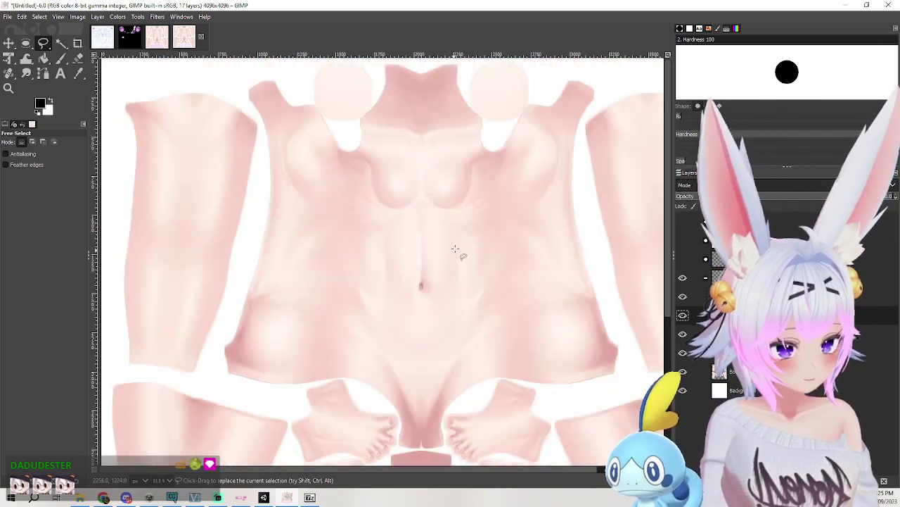
{"action": "scroll", "coordinate": [483, 191], "scroll_direction": "down", "scroll_amount": 3, "text": "ctrl"}
{"action": "scroll", "coordinate": [544, 270], "scroll_direction": "down", "scroll_amount": 1}
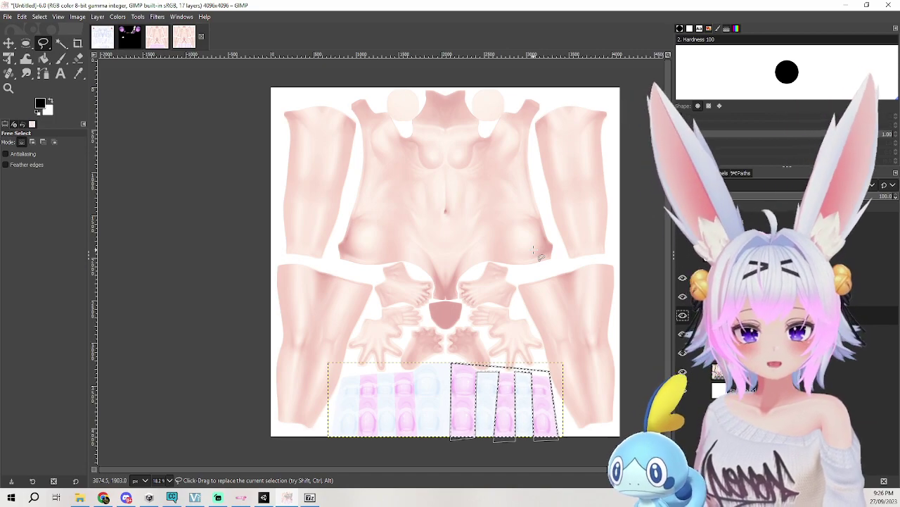
{"action": "scroll", "coordinate": [403, 392], "scroll_direction": "up", "scroll_amount": 3, "text": "ctrl"}
{"action": "scroll", "coordinate": [400, 394], "scroll_direction": "down", "scroll_amount": 2, "text": "ctrl"}
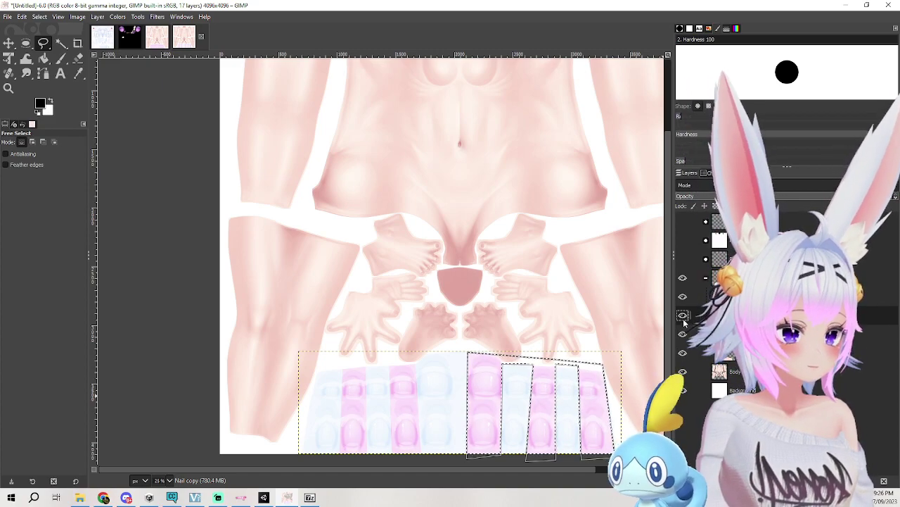
{"action": "scroll", "coordinate": [406, 434], "scroll_direction": "up", "scroll_amount": 3, "text": "ctrl"}
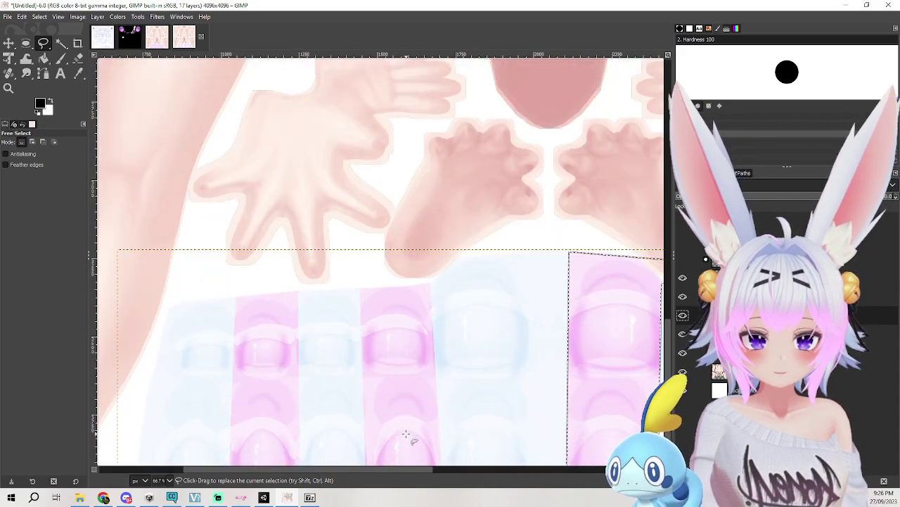
{"action": "scroll", "coordinate": [406, 434], "scroll_direction": "down", "scroll_amount": 3, "text": "ctrl"}
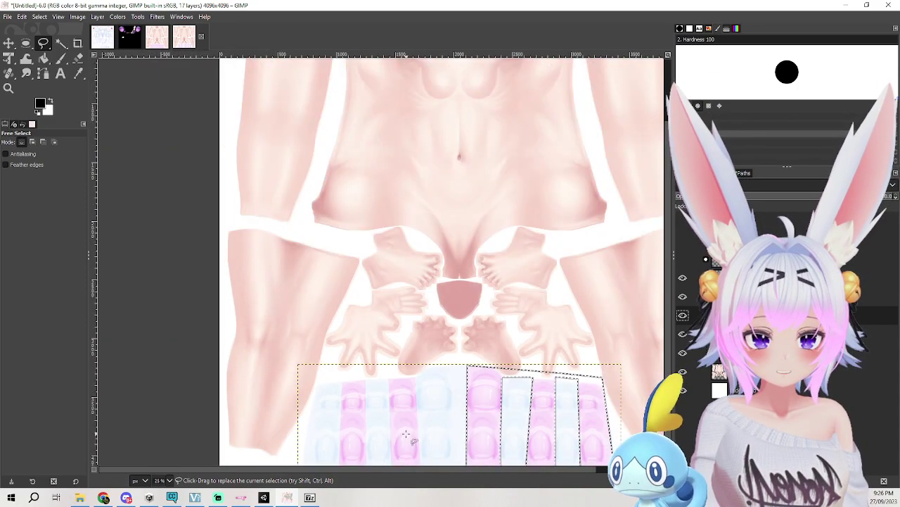
{"action": "left_click", "coordinate": [7, 16]}
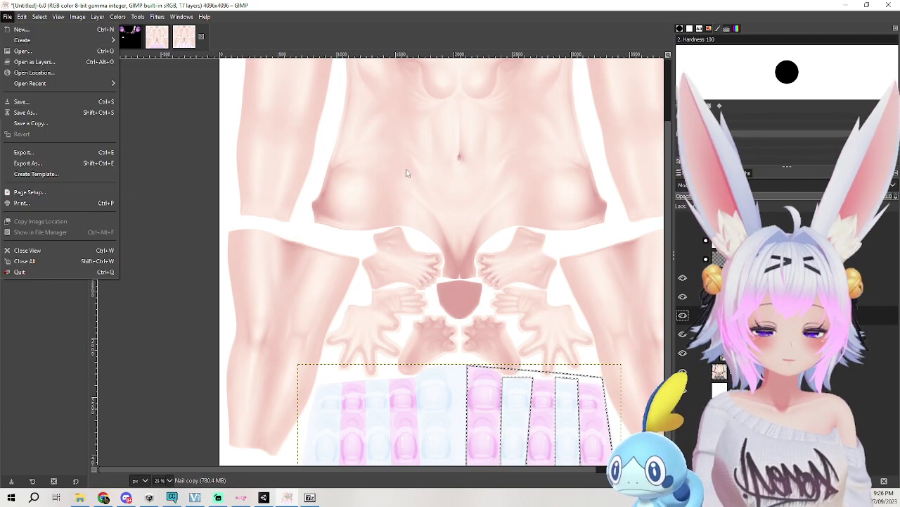
{"action": "left_click", "coordinate": [176, 118]}
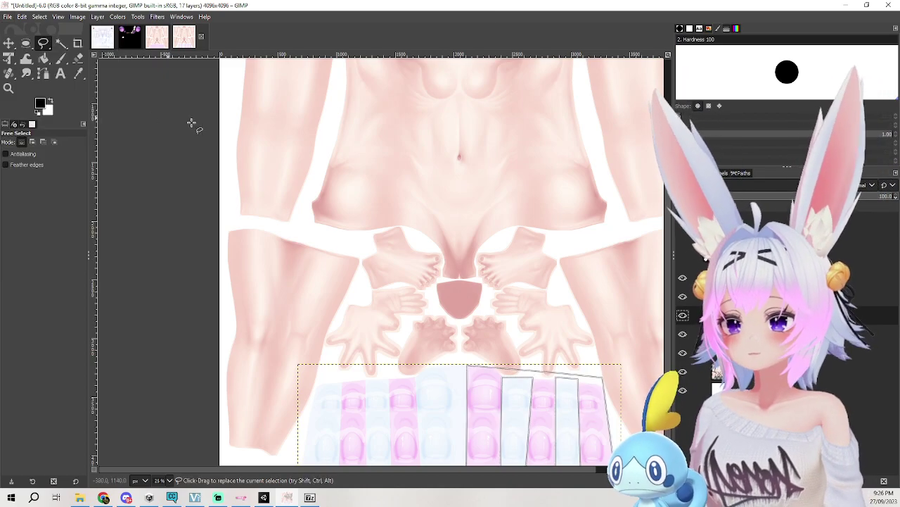
{"action": "left_click_drag", "start_coordinate": [372, 12], "coordinate": [0, 6]}
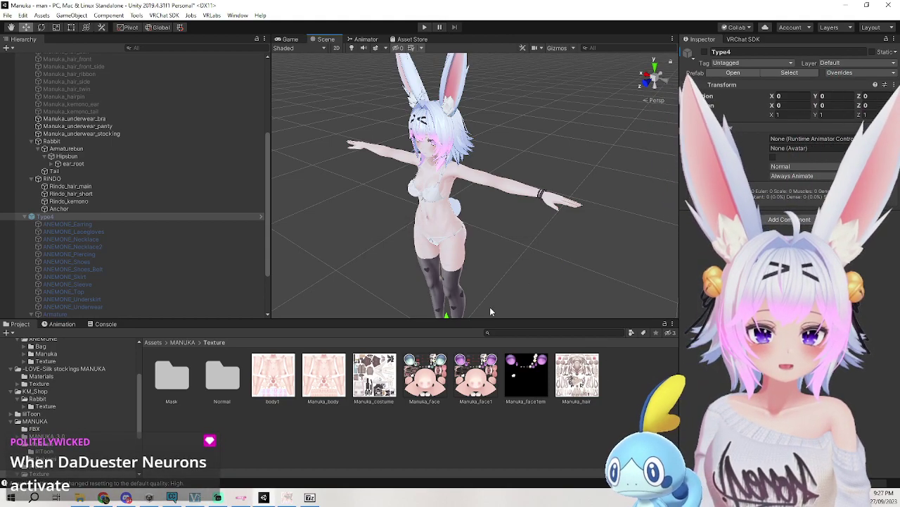
Switch to Unity, select the Manuka_body mesh and assign the body1 texture as its material's main colour texture.
{"action": "left_click", "coordinate": [511, 188]}
{"action": "scroll", "coordinate": [788, 253], "scroll_direction": "down", "scroll_amount": 10}
{"action": "scroll", "coordinate": [788, 254], "scroll_direction": "up", "scroll_amount": 3}
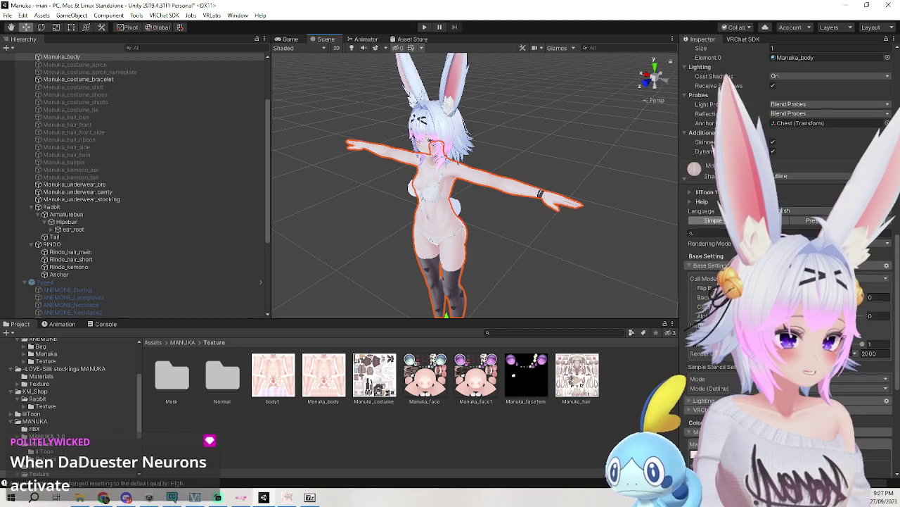
{"action": "scroll", "coordinate": [788, 253], "scroll_direction": "down", "scroll_amount": 3}
{"action": "left_click_drag", "start_coordinate": [280, 369], "coordinate": [696, 372]}
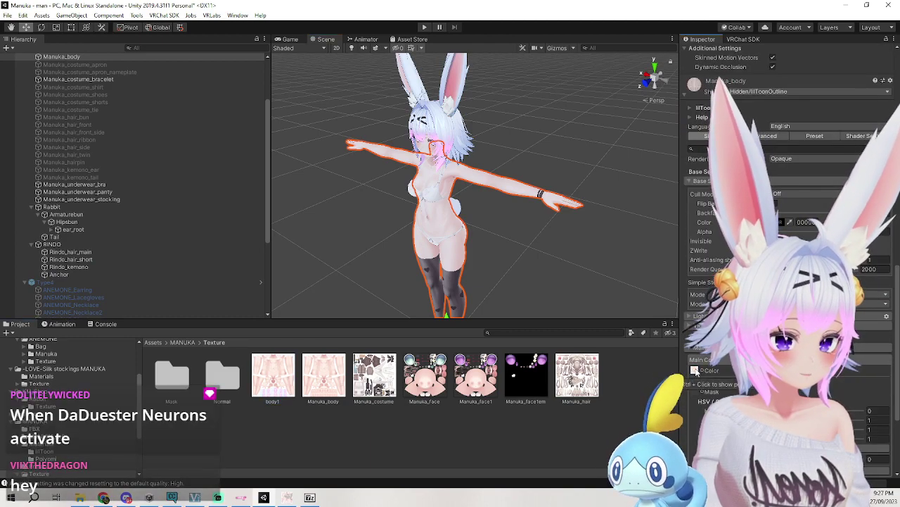
Deselect the body and examine the recoloured nails on the avatar's hand up close from several angles.
{"action": "left_click", "coordinate": [586, 262]}
{"action": "scroll", "coordinate": [616, 271], "scroll_direction": "up", "scroll_amount": 6}
{"action": "middle_click_drag", "start_coordinate": [615, 271], "coordinate": [578, 260]}
{"action": "mouse_move", "coordinate": [578, 260]}
{"action": "left_mouse_down", "text": "alt"}
{"action": "mouse_move", "coordinate": [539, 257]}
{"action": "mouse_move", "coordinate": [569, 256]}
{"action": "left_mouse_up", "text": "alt"}
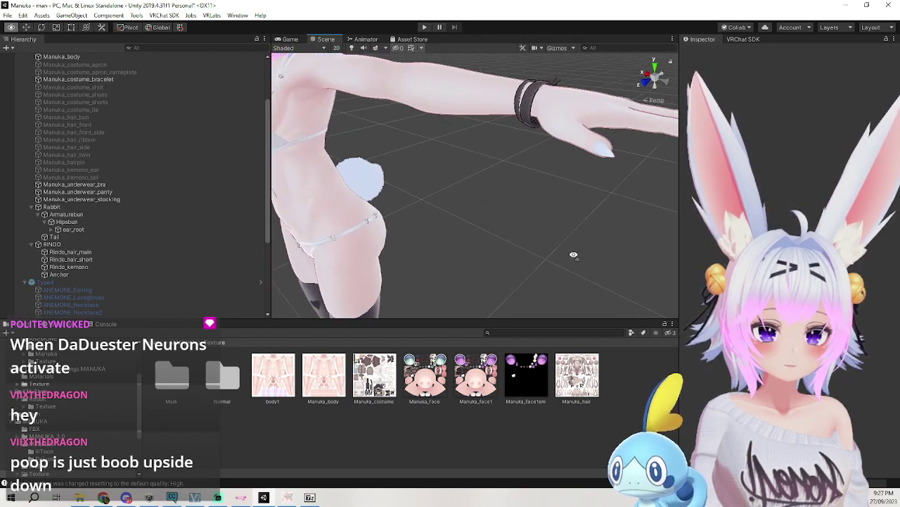
{"action": "right_click_drag", "start_coordinate": [569, 255], "coordinate": [584, 251]}
{"action": "middle_click_drag", "start_coordinate": [585, 252], "coordinate": [581, 251]}
{"action": "right_click_drag", "start_coordinate": [581, 251], "coordinate": [603, 254]}
{"action": "left_click_drag", "start_coordinate": [602, 254], "coordinate": [576, 266], "text": "alt"}
{"action": "right_click_drag", "start_coordinate": [577, 266], "coordinate": [474, 271]}
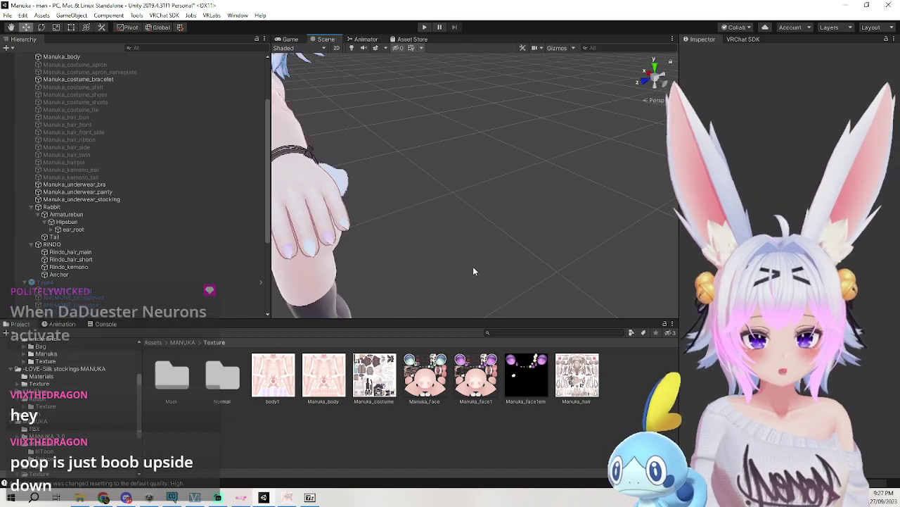
{"action": "middle_click_drag", "start_coordinate": [474, 271], "coordinate": [496, 263]}
{"action": "right_click_drag", "start_coordinate": [496, 263], "coordinate": [497, 275], "text": "alt"}
{"action": "middle_click_drag", "start_coordinate": [497, 275], "coordinate": [494, 275]}
{"action": "left_click_drag", "start_coordinate": [494, 275], "coordinate": [465, 267], "text": "alt"}
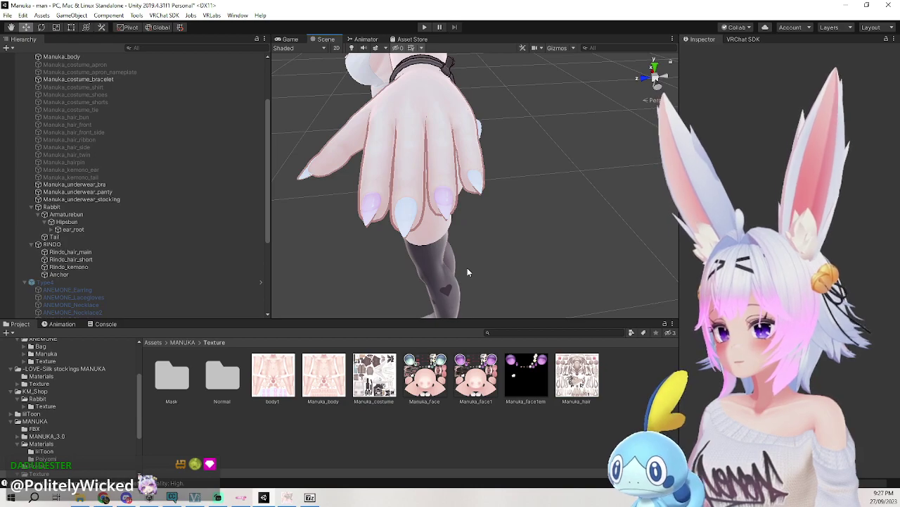
{"action": "scroll", "coordinate": [467, 268], "scroll_direction": "up", "scroll_amount": 3}
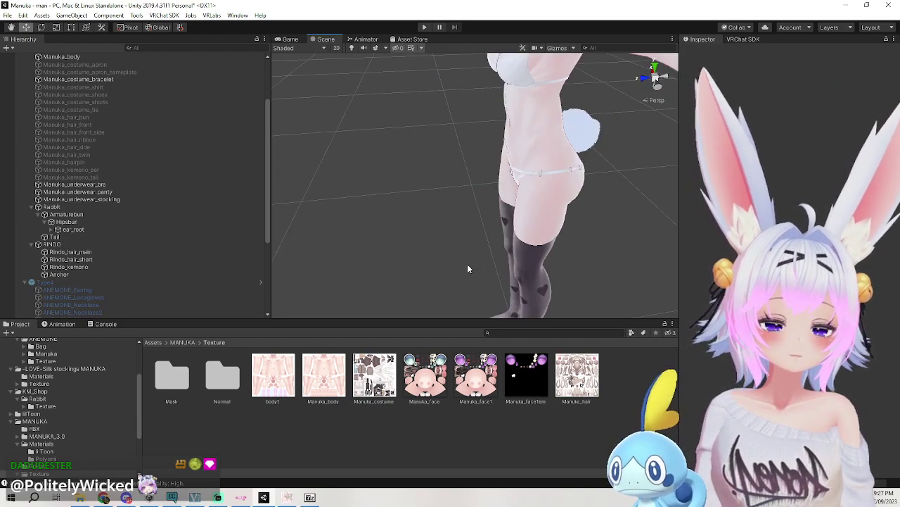
Examine the avatar's body from several distances and angles and look through the Manuka_body mesh's blendshape values.
{"action": "scroll", "coordinate": [468, 269], "scroll_direction": "down", "scroll_amount": 8}
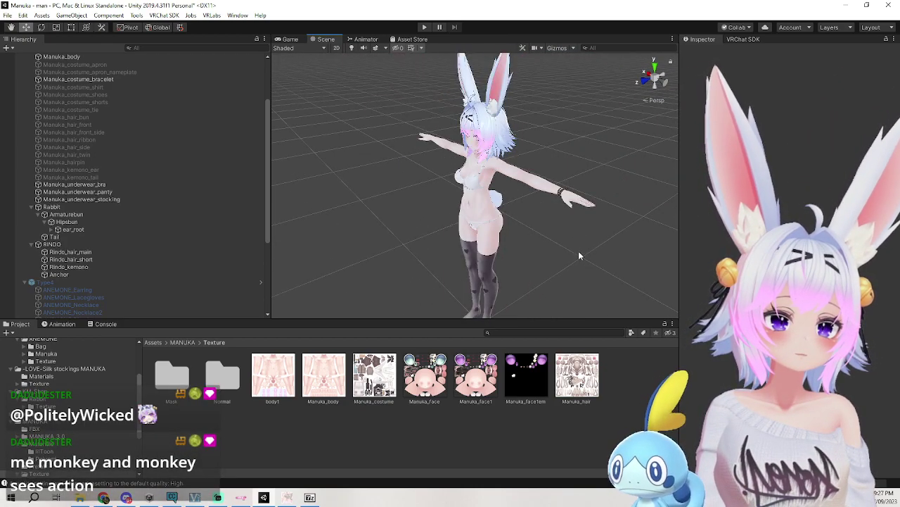
{"action": "scroll", "coordinate": [580, 246], "scroll_direction": "up", "scroll_amount": 8}
{"action": "middle_click_drag", "start_coordinate": [593, 237], "coordinate": [606, 248]}
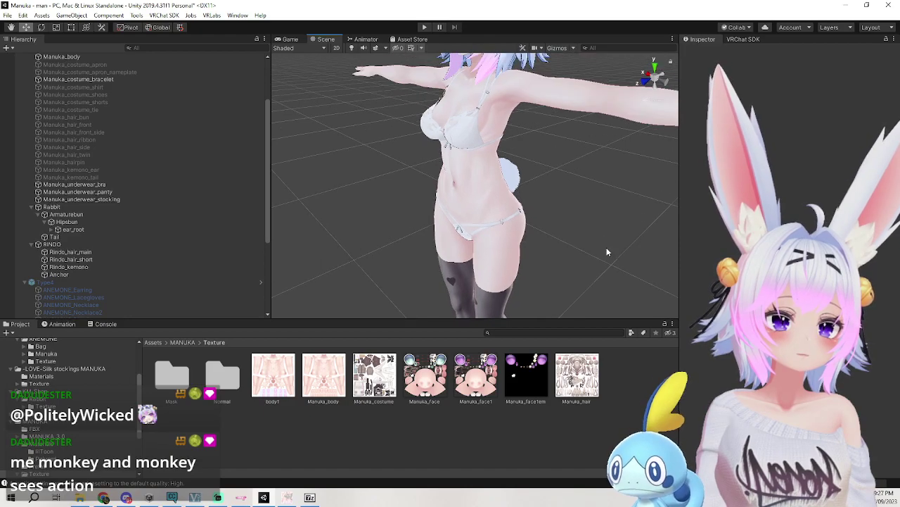
{"action": "left_click", "coordinate": [581, 109]}
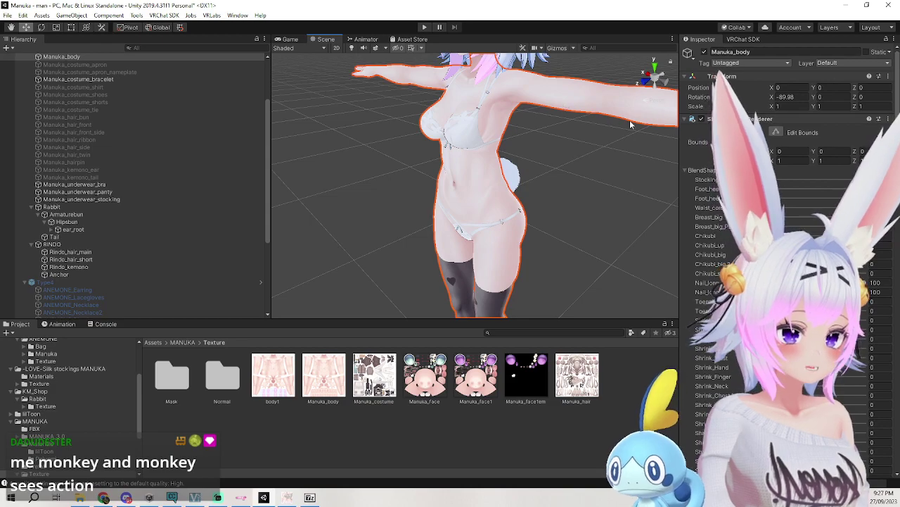
{"action": "scroll", "coordinate": [788, 197], "scroll_direction": "down", "scroll_amount": 5}
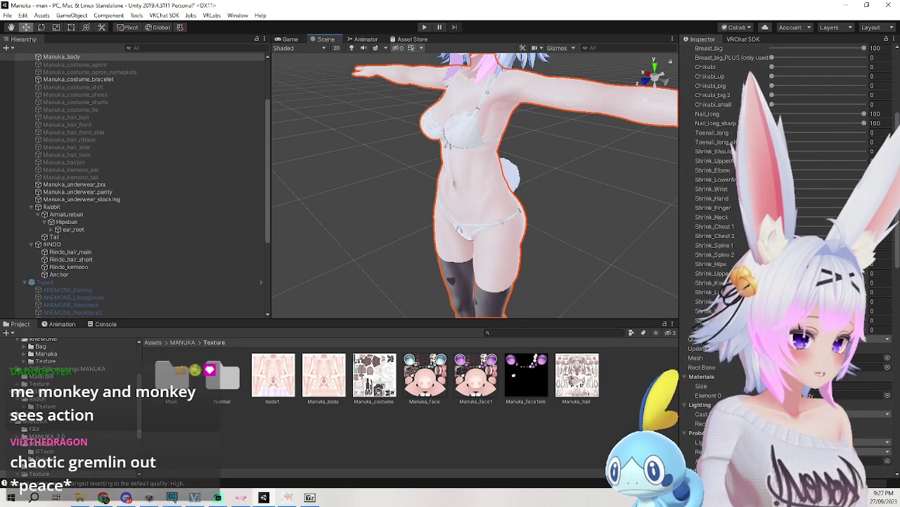
{"action": "middle_click_drag", "start_coordinate": [590, 257], "coordinate": [599, 279]}
{"action": "left_click_drag", "start_coordinate": [599, 279], "coordinate": [603, 201], "text": "alt"}
{"action": "scroll", "coordinate": [608, 203], "scroll_direction": "down", "scroll_amount": 5}
{"action": "scroll", "coordinate": [608, 204], "scroll_direction": "up", "scroll_amount": 5}
{"action": "left_click", "coordinate": [610, 219]}
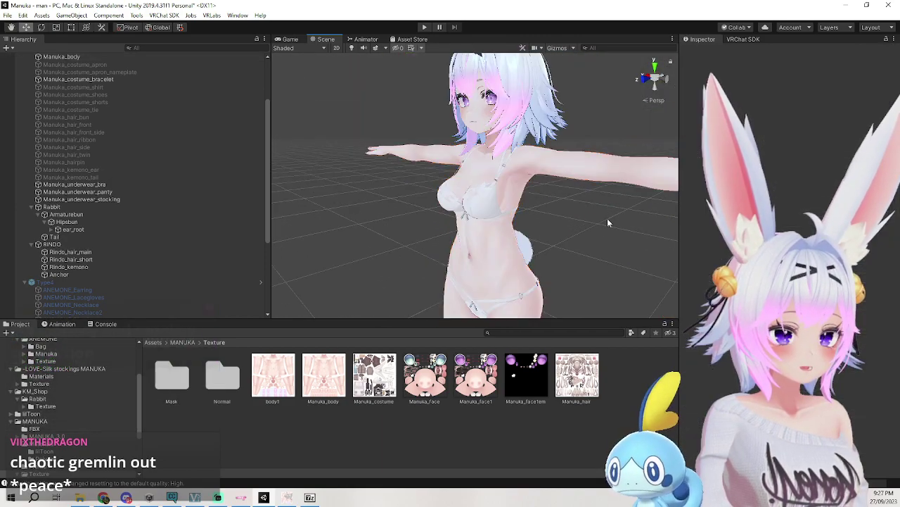
{"action": "scroll", "coordinate": [609, 220], "scroll_direction": "down", "scroll_amount": 3}
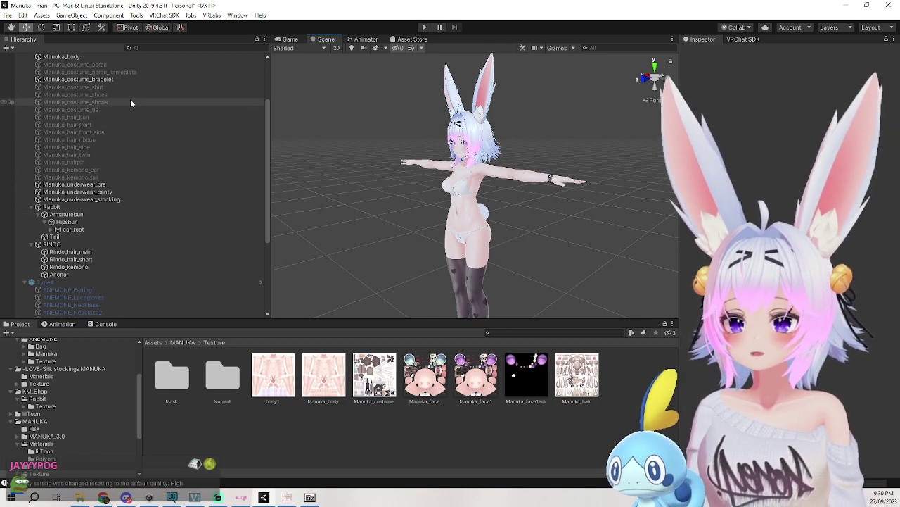
Preview Manuka_costume_shorts on the avatar by enabling the object, and disable it again.
{"action": "left_click", "coordinate": [130, 96]}
{"action": "left_click", "coordinate": [133, 102]}
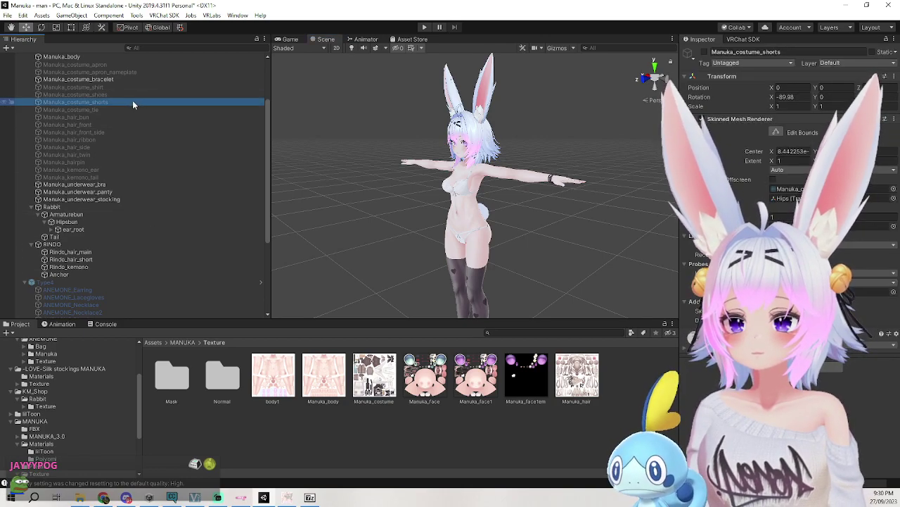
{"action": "left_click", "coordinate": [705, 53]}
{"action": "scroll", "coordinate": [559, 206], "scroll_direction": "up", "scroll_amount": 4}
{"action": "middle_click_drag", "start_coordinate": [560, 209], "coordinate": [560, 246]}
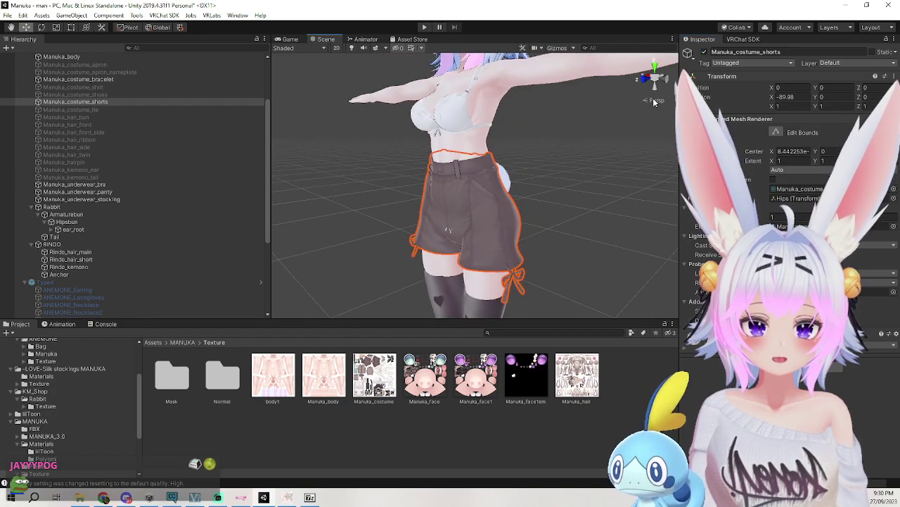
{"action": "left_click", "coordinate": [704, 52]}
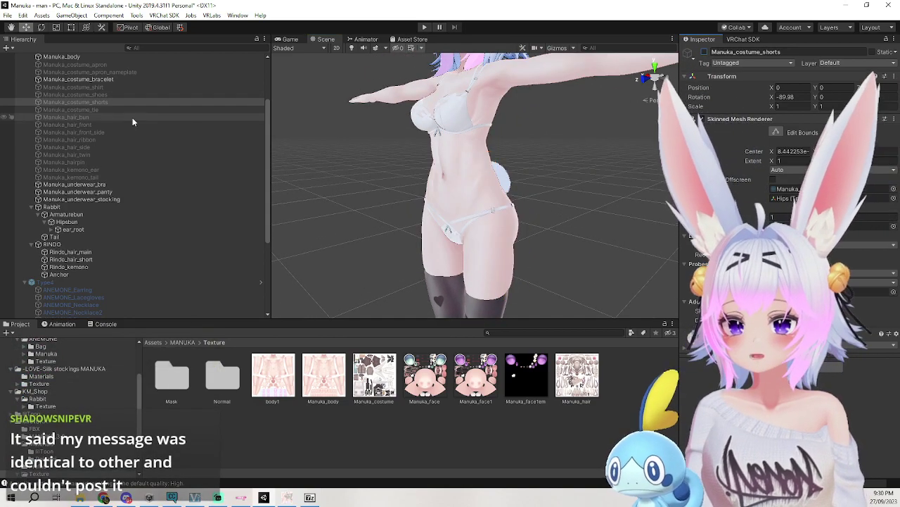
Look through the disabled hair, hairpin and kemono objects and examine the avatar from face to legs in the scene.
{"action": "left_click", "coordinate": [130, 110]}
{"action": "left_click", "coordinate": [124, 124]}
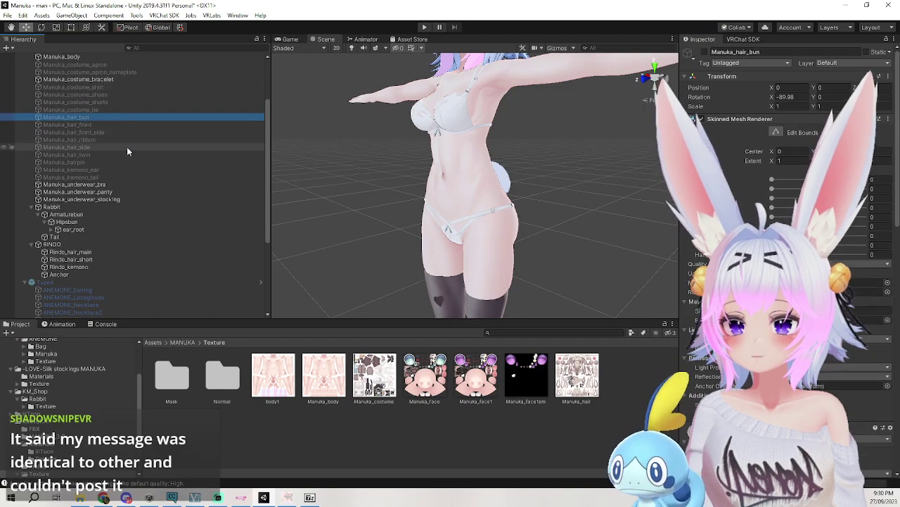
{"action": "left_click", "coordinate": [115, 162]}
{"action": "left_click", "coordinate": [116, 171]}
{"action": "left_click", "coordinate": [115, 176]}
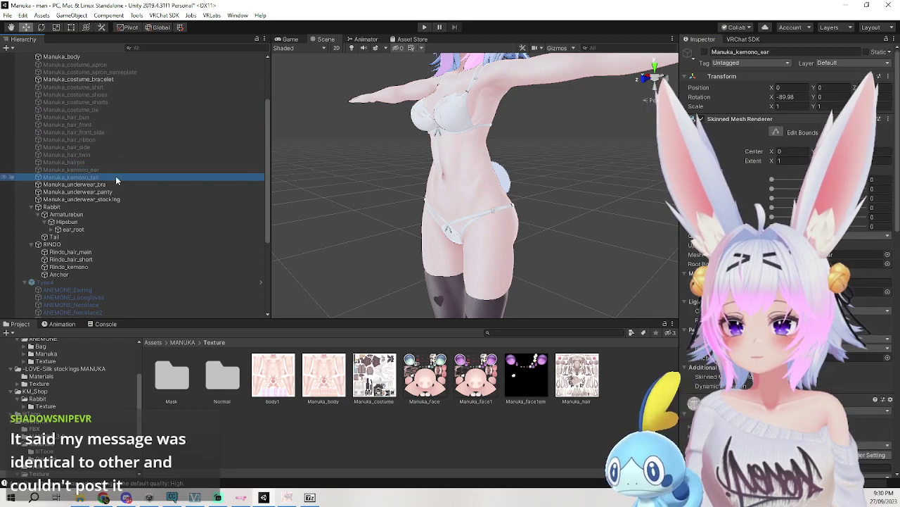
{"action": "middle_click_drag", "start_coordinate": [605, 109], "coordinate": [591, 193]}
{"action": "right_click_drag", "start_coordinate": [591, 193], "coordinate": [593, 196]}
{"action": "mouse_move", "coordinate": [606, 191]}
{"action": "middle_mouse_down"}
{"action": "mouse_move", "coordinate": [631, 190]}
{"action": "mouse_move", "coordinate": [621, 206]}
{"action": "mouse_move", "coordinate": [607, 185]}
{"action": "middle_mouse_up"}
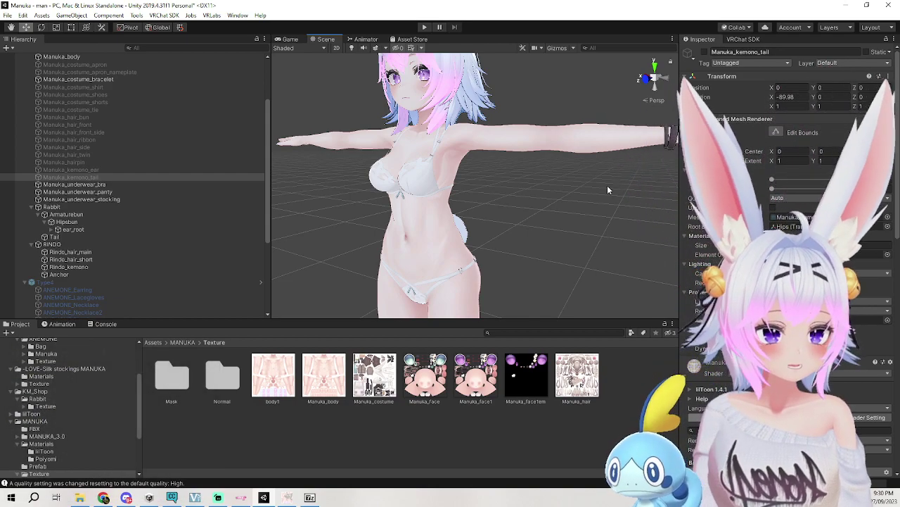
{"action": "middle_click_drag", "start_coordinate": [511, 237], "coordinate": [518, 183]}
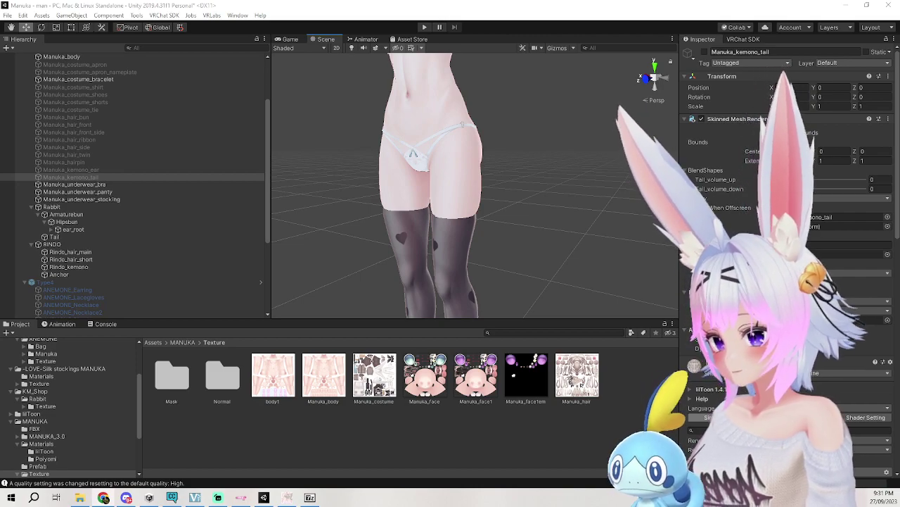
{"action": "scroll", "coordinate": [323, 174], "scroll_direction": "down", "scroll_amount": 5}
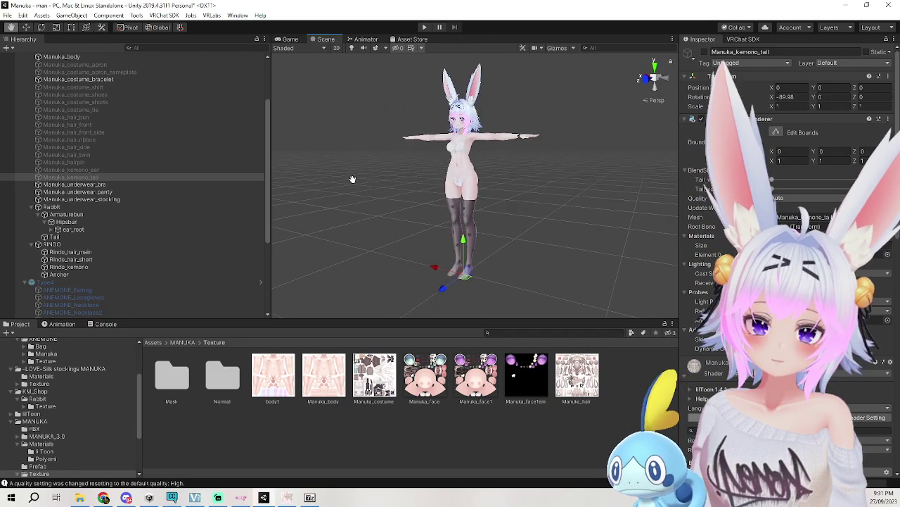
{"action": "scroll", "coordinate": [353, 181], "scroll_direction": "up", "scroll_amount": 2}
Show the root Assets folder and rename the MANUKA_lilToon avatar object to remmio.
{"action": "left_click", "coordinate": [151, 342]}
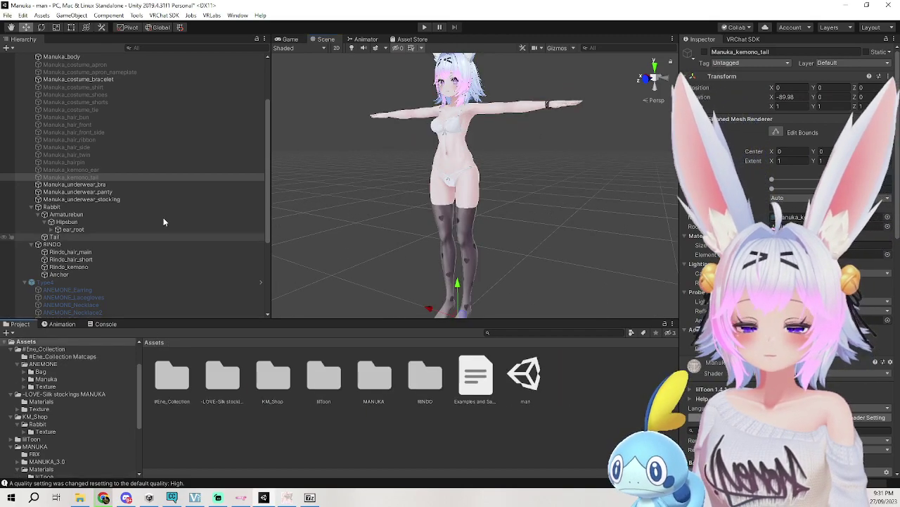
{"action": "scroll", "coordinate": [162, 243], "scroll_direction": "up", "scroll_amount": 5}
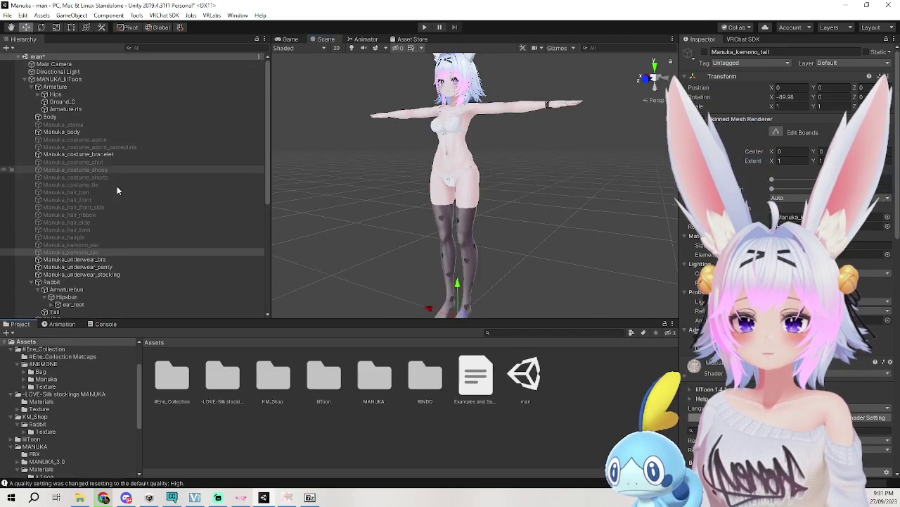
{"action": "left_click", "coordinate": [34, 80]}
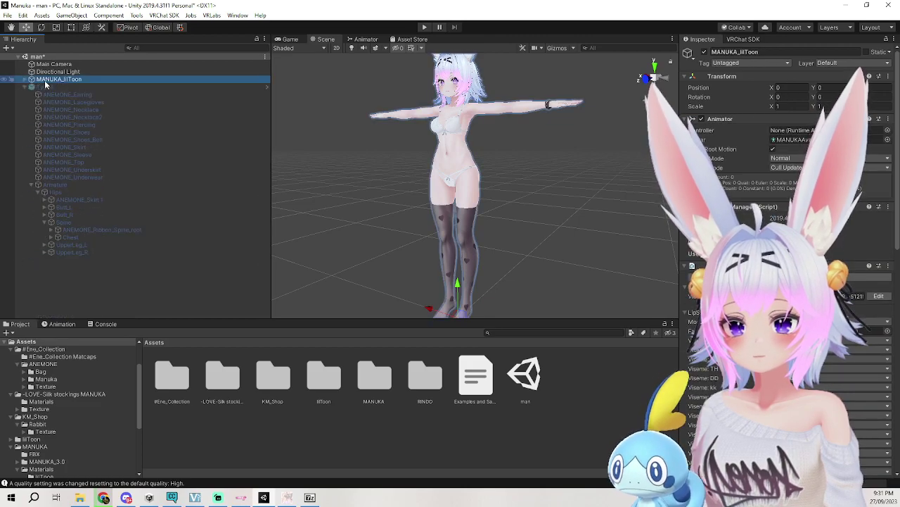
{"action": "right_click", "coordinate": [44, 81]}
{"action": "left_click", "coordinate": [97, 145]}
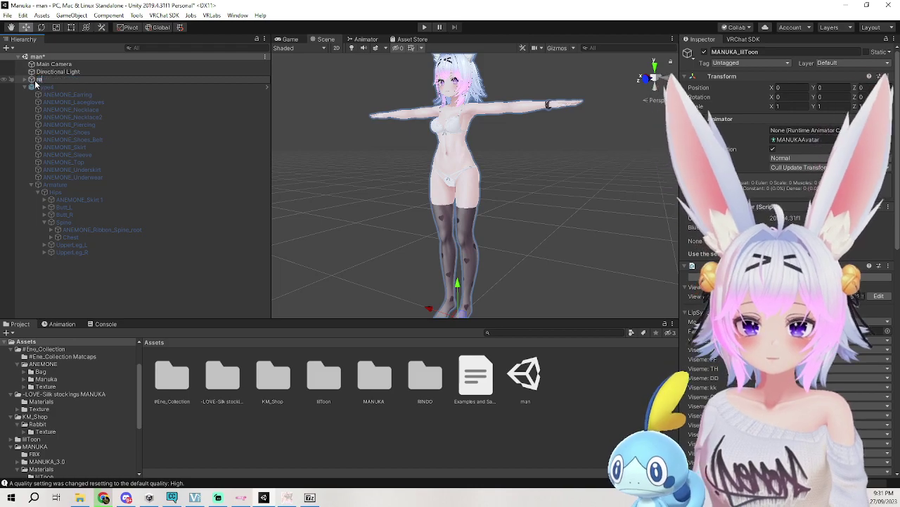
{"action": "left_click", "coordinate": [124, 103]}
{"action": "left_click", "coordinate": [49, 79]}
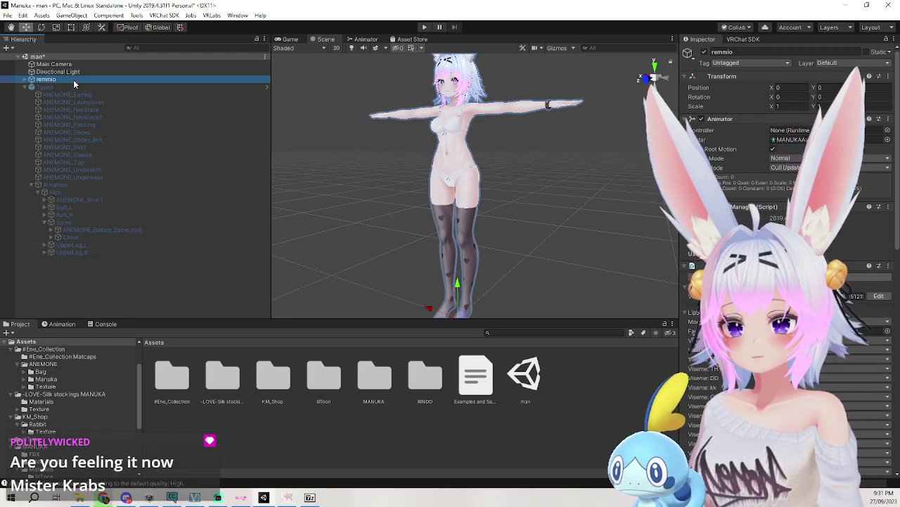
Save the remmio avatar object as a prefab in the root Assets folder and check its hierarchy.
{"action": "left_click_drag", "start_coordinate": [73, 79], "coordinate": [622, 367]}
{"action": "left_click", "coordinate": [560, 216]}
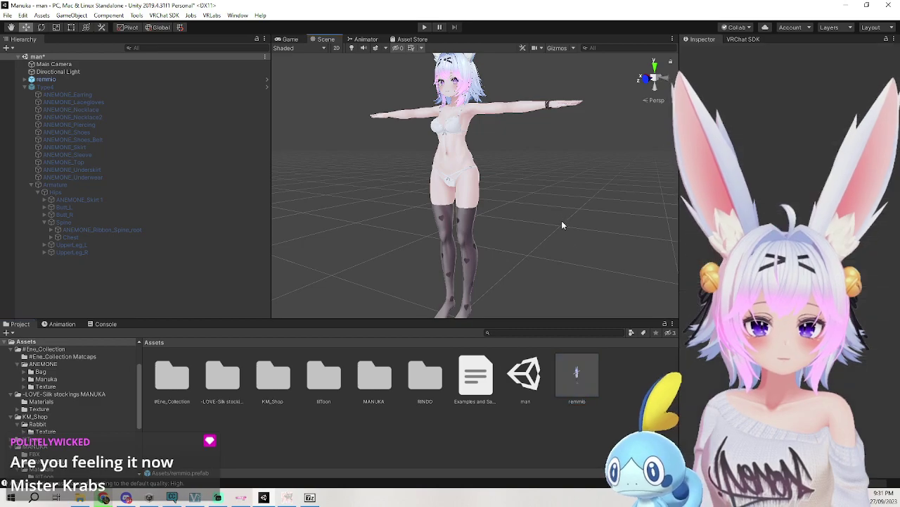
{"action": "left_click", "coordinate": [25, 79]}
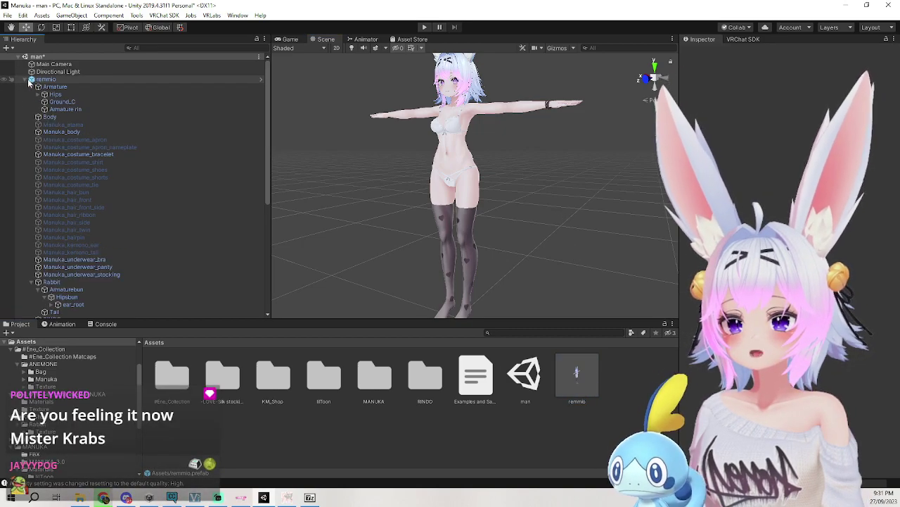
{"action": "left_click", "coordinate": [30, 80]}
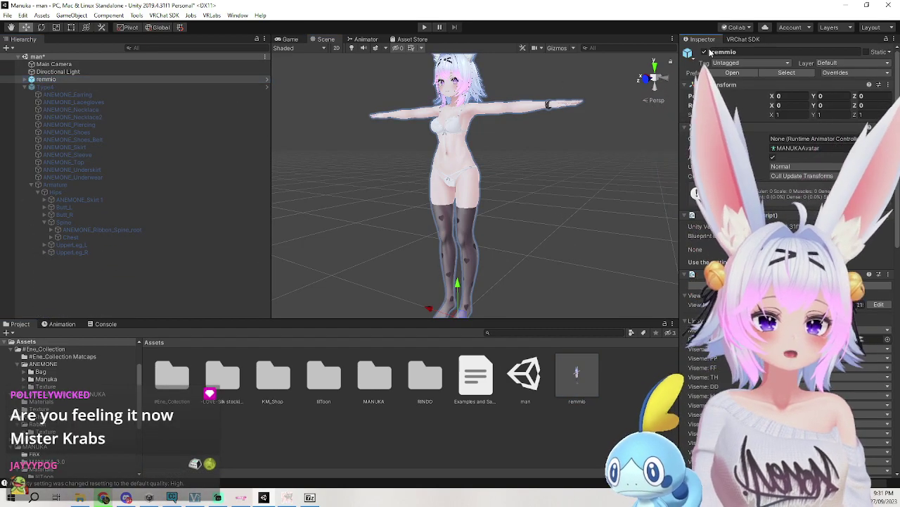
Deactivate the original remmio avatar, collapse Type4 and place a new instance of the remmio prefab in the scene.
{"action": "left_click", "coordinate": [704, 52]}
{"action": "left_click", "coordinate": [26, 87]}
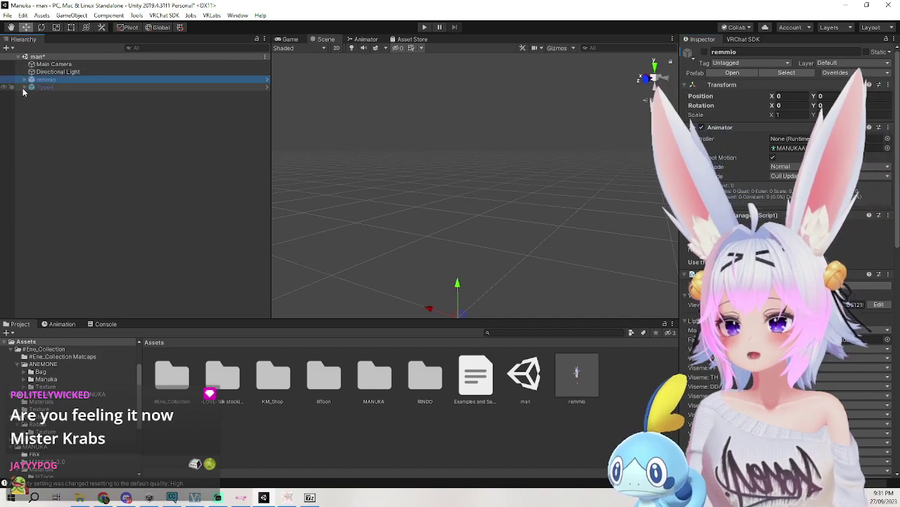
{"action": "left_click", "coordinate": [578, 286]}
{"action": "left_click_drag", "start_coordinate": [431, 300], "coordinate": [454, 310]}
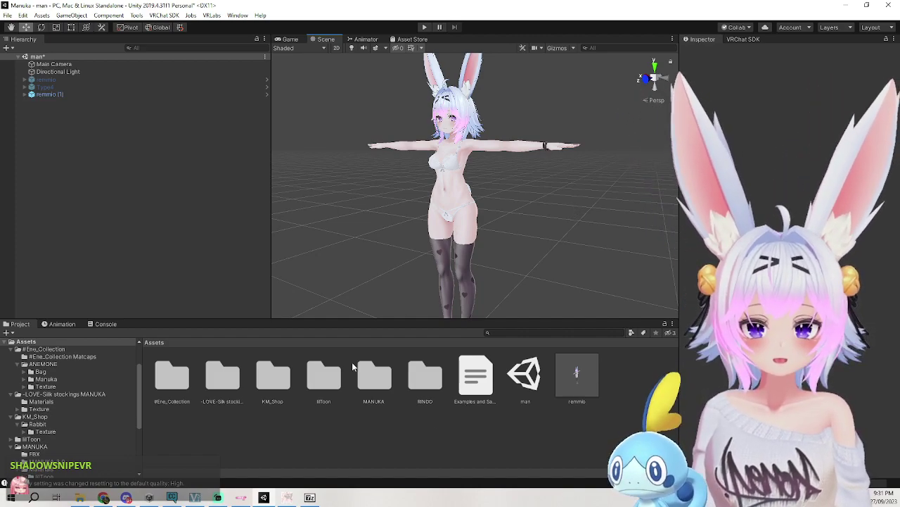
Browse the project's asset folders and open the Manuka folder under #Ene_Collection/ANEMONE.
{"action": "double_click", "coordinate": [228, 376]}
{"action": "double_click", "coordinate": [187, 384]}
{"action": "left_click", "coordinate": [178, 342]}
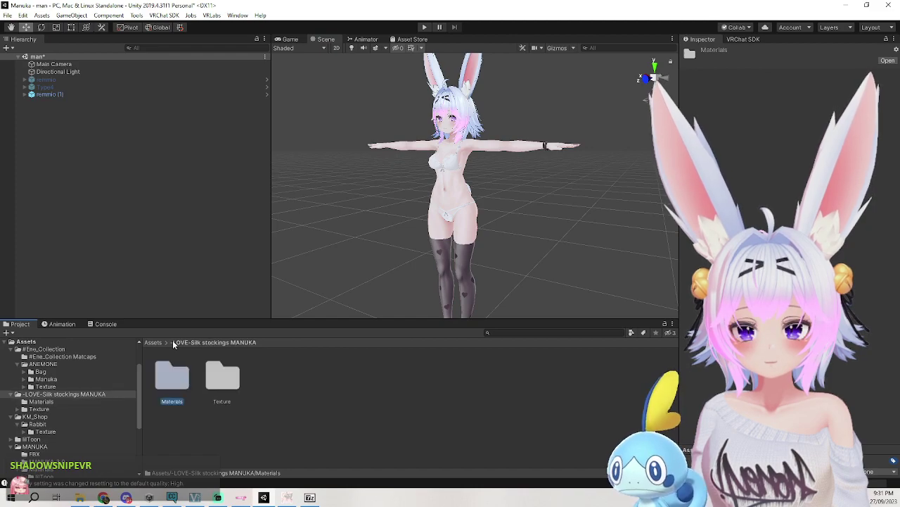
{"action": "left_click", "coordinate": [154, 342]}
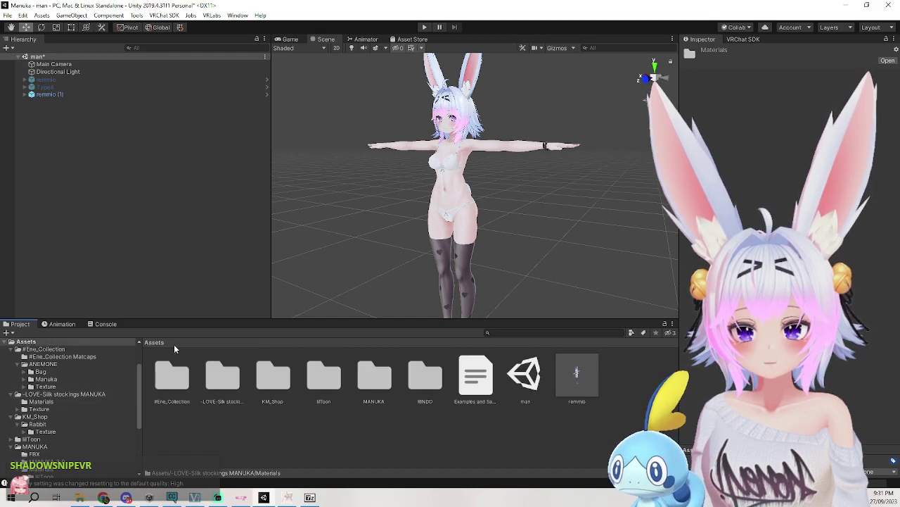
{"action": "left_click", "coordinate": [278, 383]}
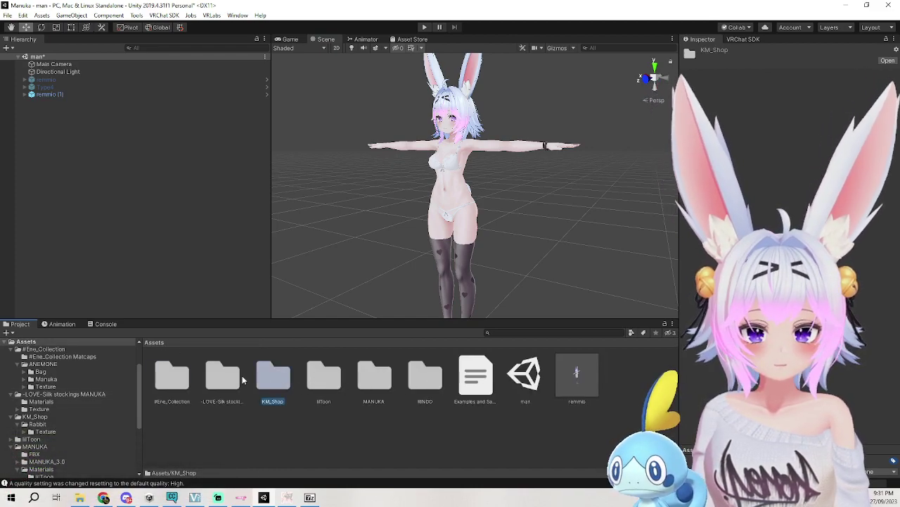
{"action": "left_click", "coordinate": [171, 382]}
{"action": "double_click", "coordinate": [174, 379]}
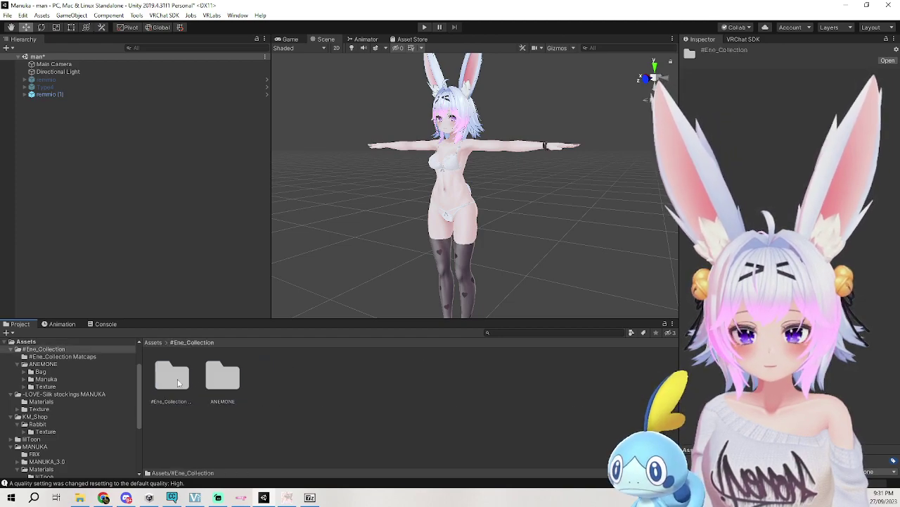
{"action": "double_click", "coordinate": [224, 377]}
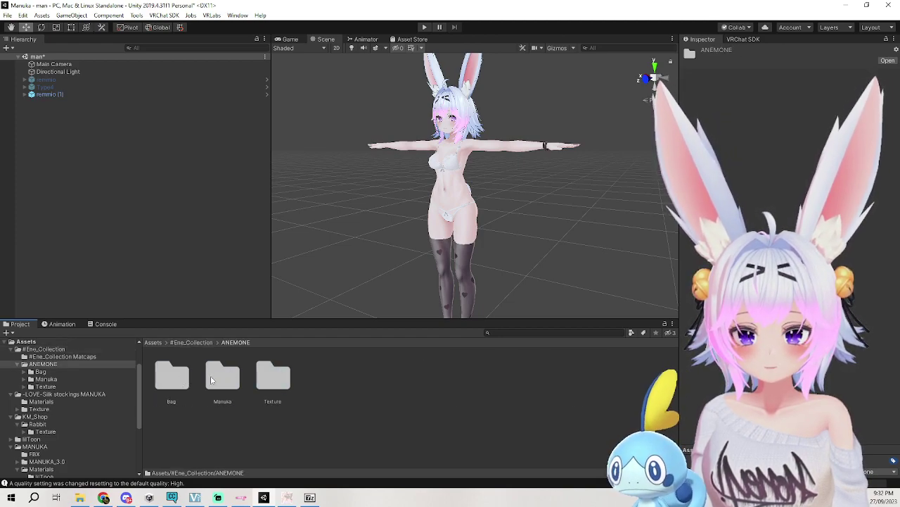
{"action": "double_click", "coordinate": [223, 379]}
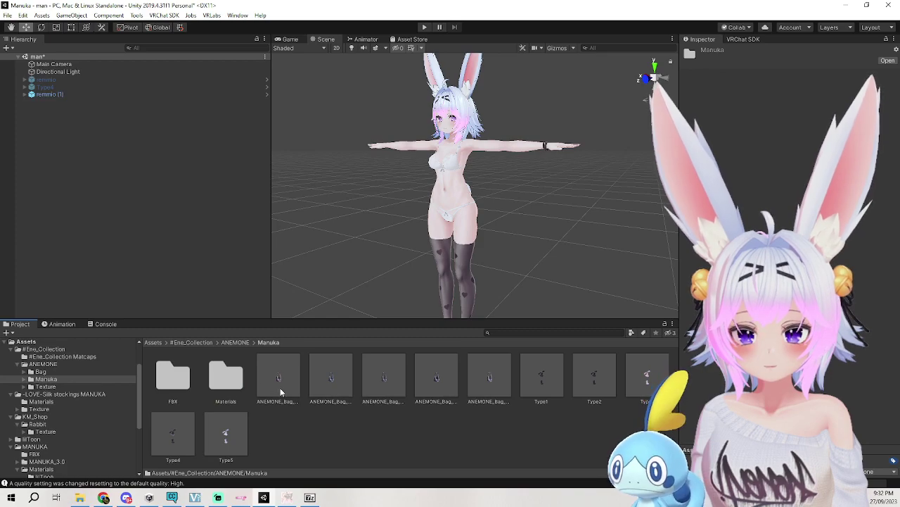
Activate the Type4 outfit so it shows on the avatar, and deselect it.
{"action": "left_click", "coordinate": [47, 88]}
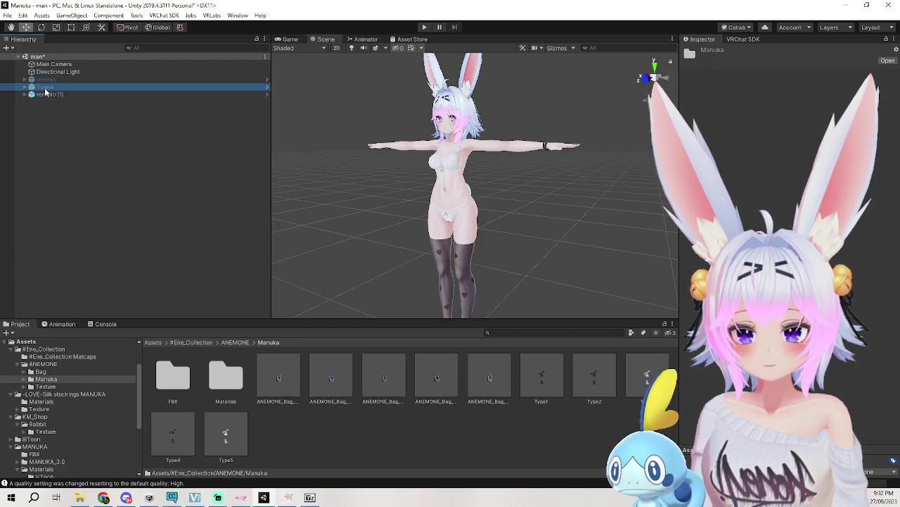
{"action": "left_click", "coordinate": [706, 52]}
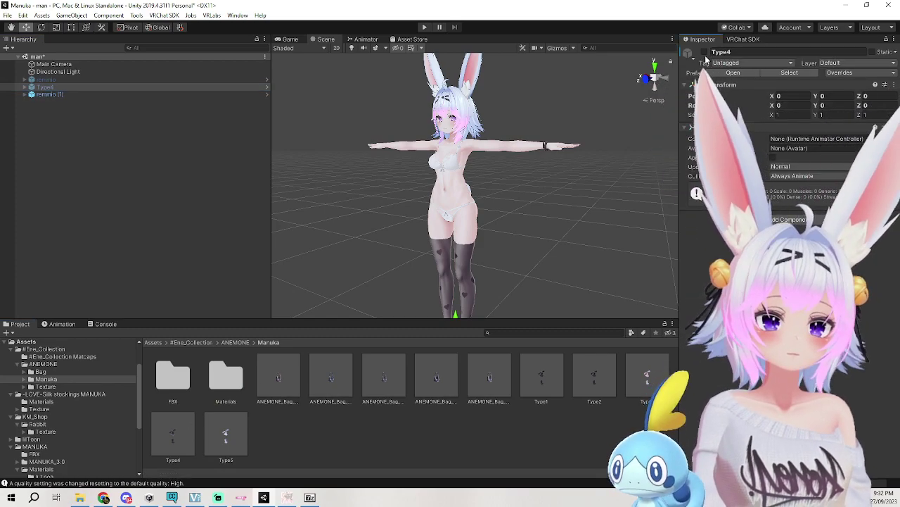
{"action": "left_click", "coordinate": [705, 53]}
{"action": "left_click", "coordinate": [567, 238]}
{"action": "scroll", "coordinate": [567, 239], "scroll_direction": "up", "scroll_amount": 5}
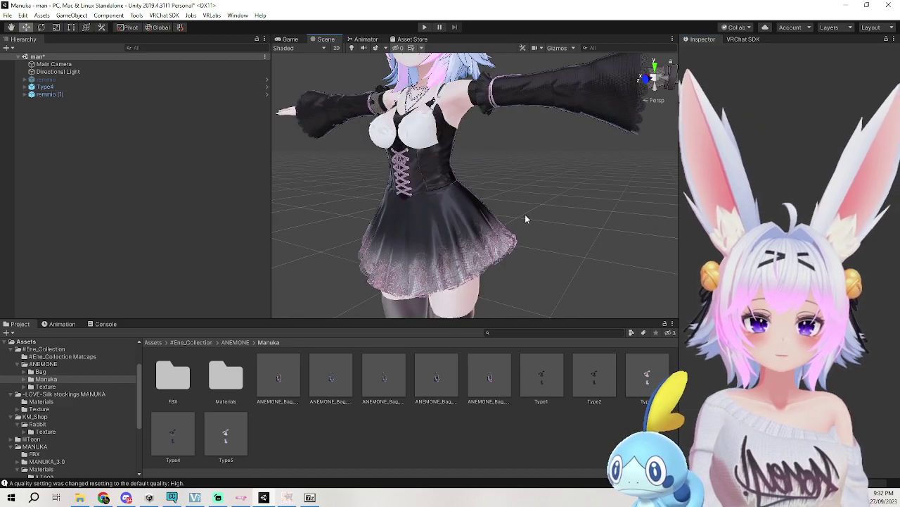
Raise the second blend shape, a breast size slider, of the ANEMONE_Top mesh to its maximum, and deselect the top.
{"action": "left_click", "coordinate": [456, 184]}
{"action": "left_click", "coordinate": [470, 181]}
{"action": "left_click", "coordinate": [471, 180]}
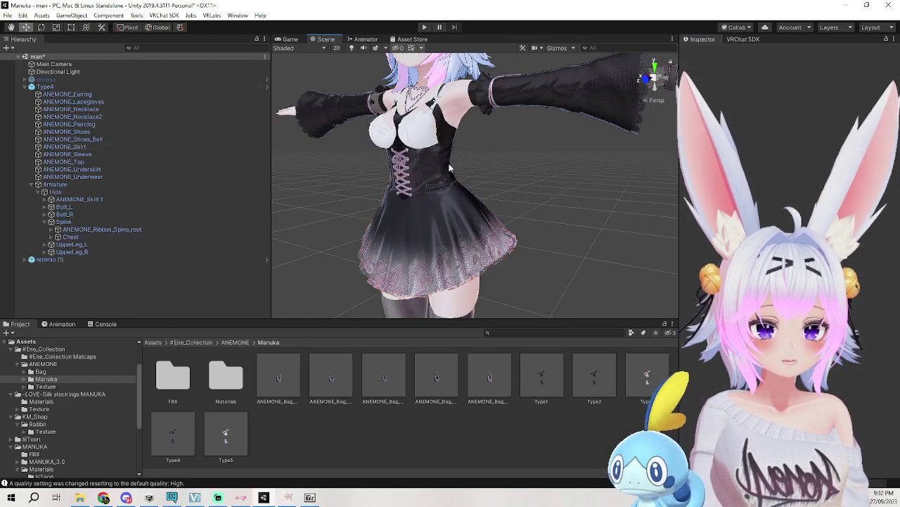
{"action": "left_click", "coordinate": [447, 166]}
{"action": "left_click", "coordinate": [446, 166]}
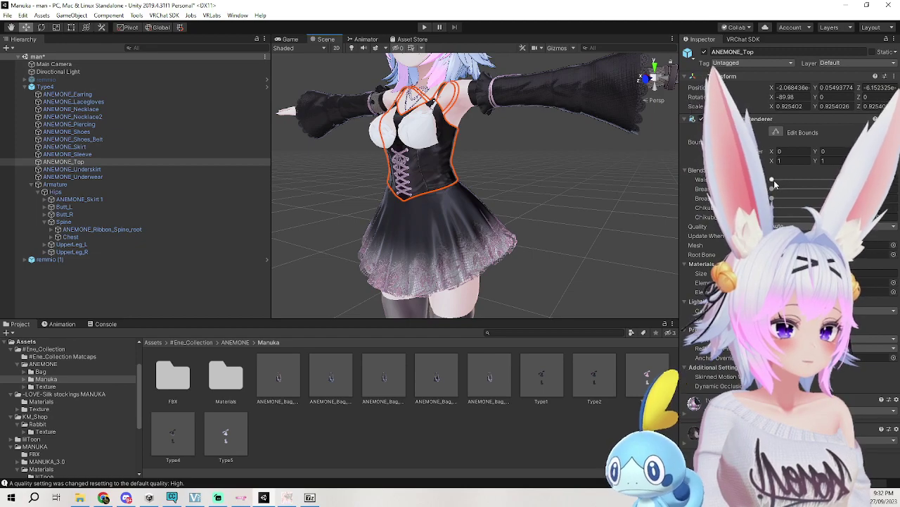
{"action": "left_click_drag", "start_coordinate": [773, 188], "coordinate": [897, 196]}
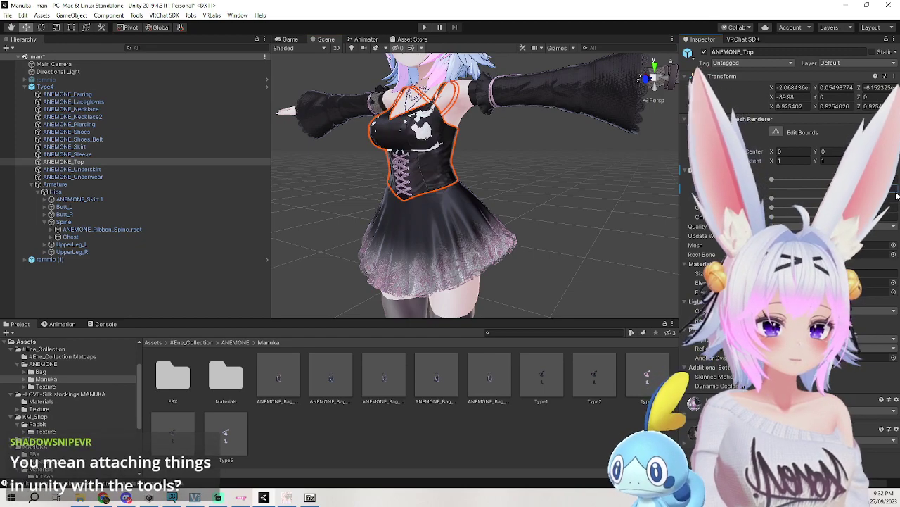
{"action": "left_click", "coordinate": [636, 160]}
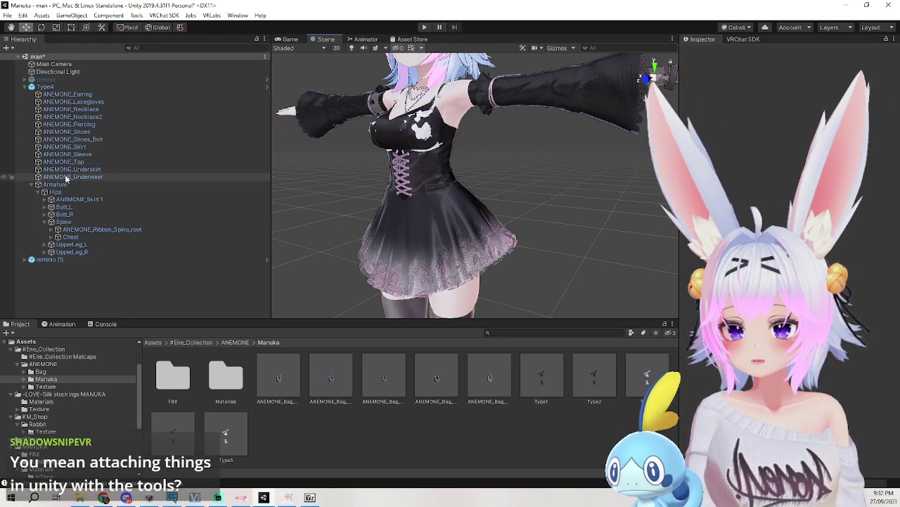
Completely unpack the Type4 outfit prefab and the remmio (1) avatar prefab in the scene.
{"action": "left_click", "coordinate": [35, 88]}
{"action": "right_click", "coordinate": [35, 87]}
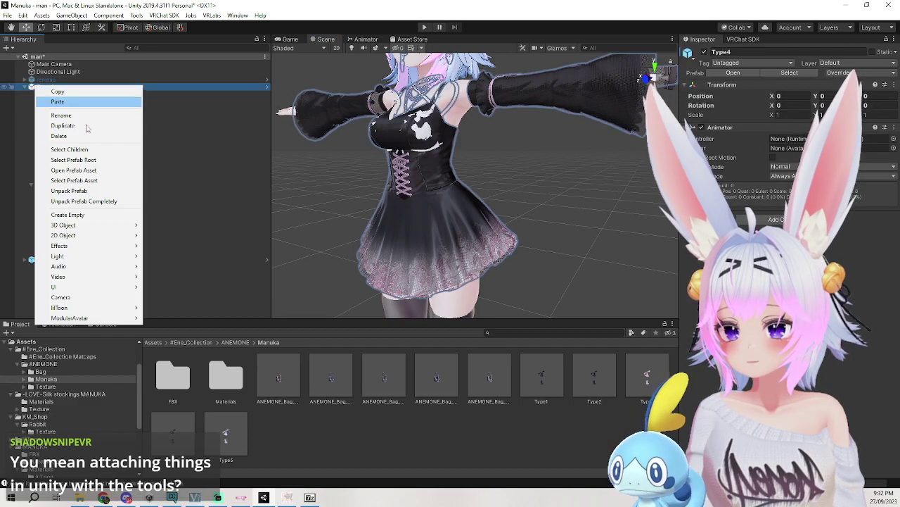
{"action": "left_click", "coordinate": [84, 201]}
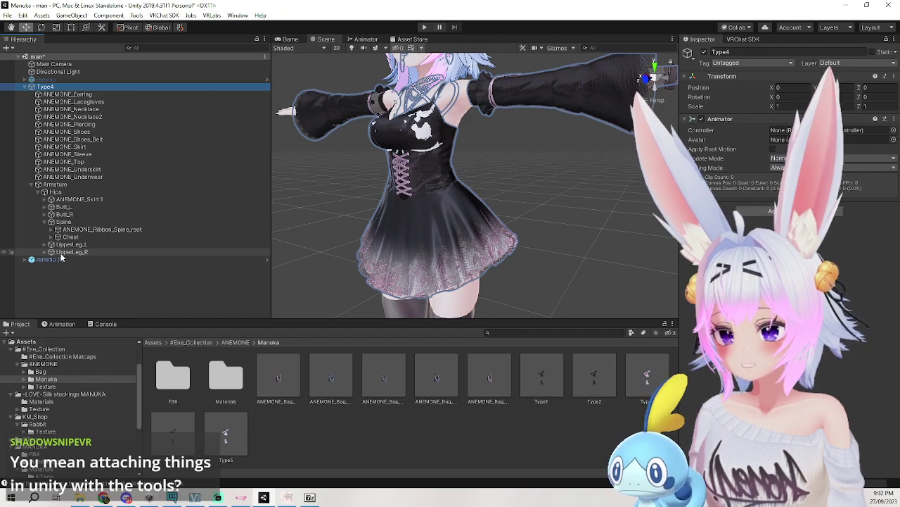
{"action": "left_click", "coordinate": [20, 262]}
{"action": "left_click", "coordinate": [24, 259]}
{"action": "right_click", "coordinate": [43, 259]}
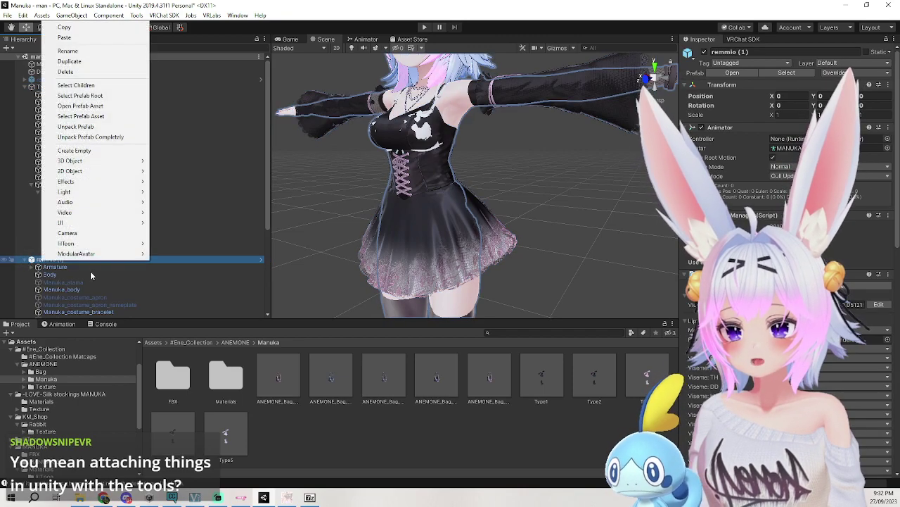
{"action": "left_click", "coordinate": [90, 137]}
Deactivate Manuka_underwear_bra and Manuka_underwear_panty on the remmio (1) avatar.
{"action": "scroll", "coordinate": [111, 248], "scroll_direction": "down", "scroll_amount": 5}
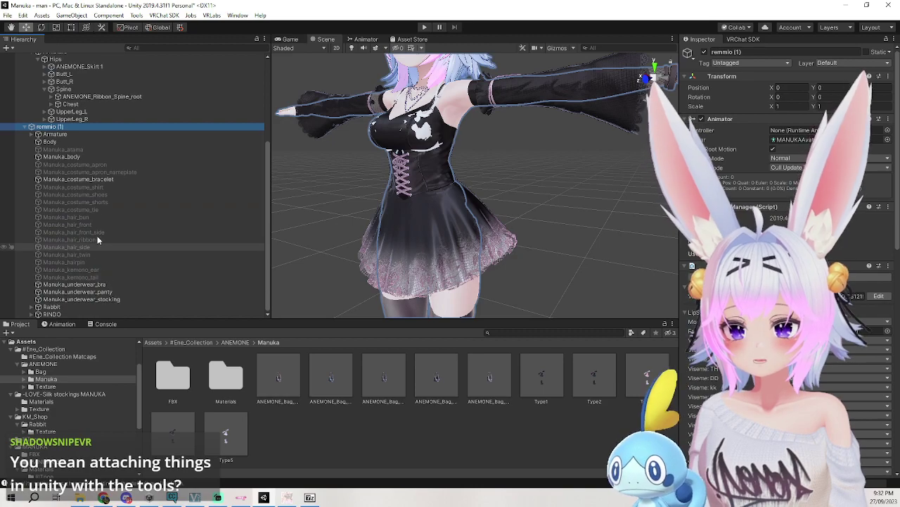
{"action": "left_click", "coordinate": [93, 292]}
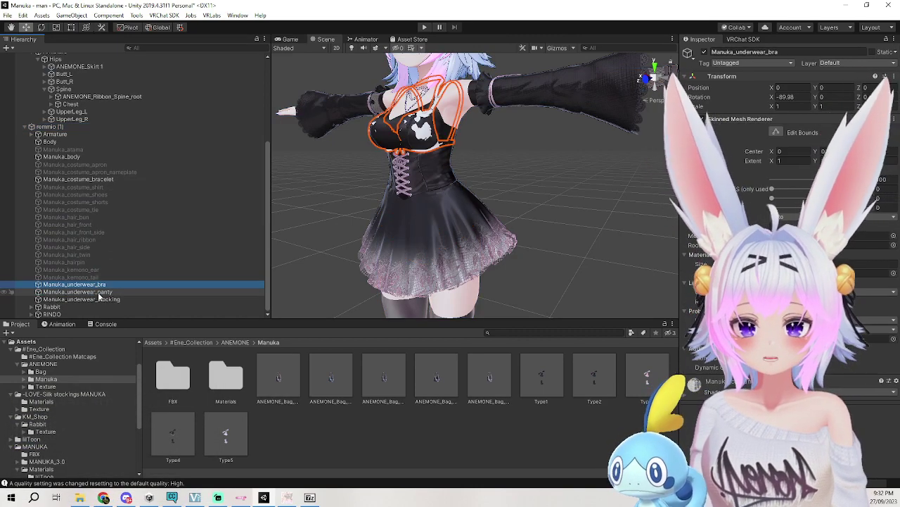
{"action": "left_click", "coordinate": [84, 285], "text": "ctrl"}
{"action": "left_click", "coordinate": [705, 52]}
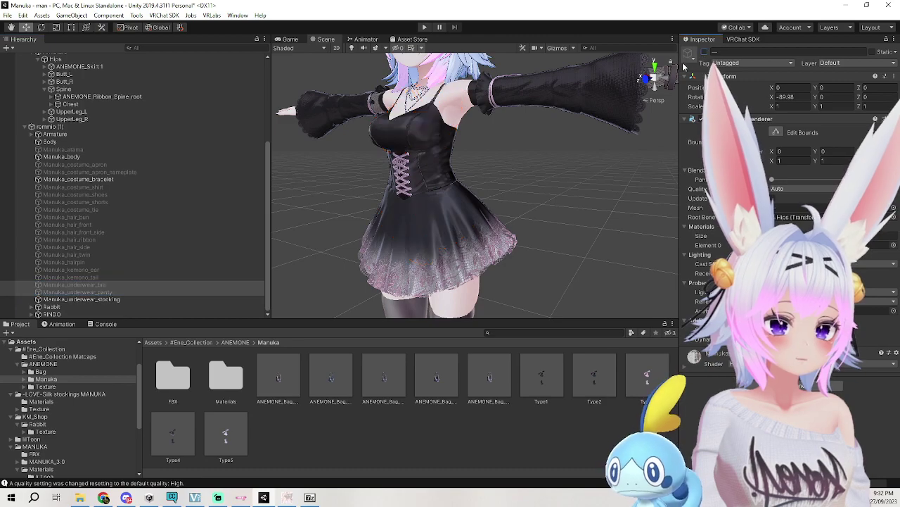
Make the Type4 outfit a child of the remmio (1) avatar.
{"action": "scroll", "coordinate": [58, 137], "scroll_direction": "up", "scroll_amount": 3}
{"action": "scroll", "coordinate": [59, 137], "scroll_direction": "up", "scroll_amount": 2}
{"action": "left_click", "coordinate": [45, 85]}
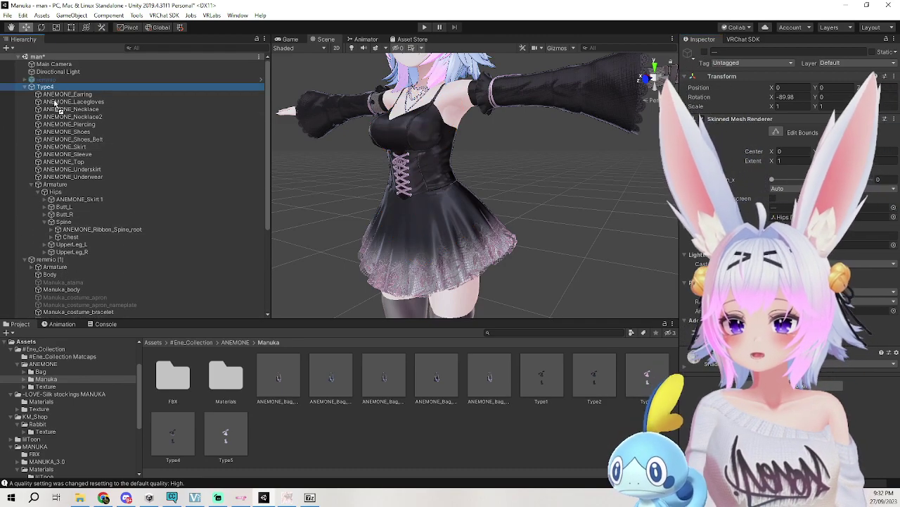
{"action": "left_click_drag", "start_coordinate": [57, 258], "coordinate": [57, 259]}
{"action": "scroll", "coordinate": [56, 211], "scroll_direction": "down", "scroll_amount": 4}
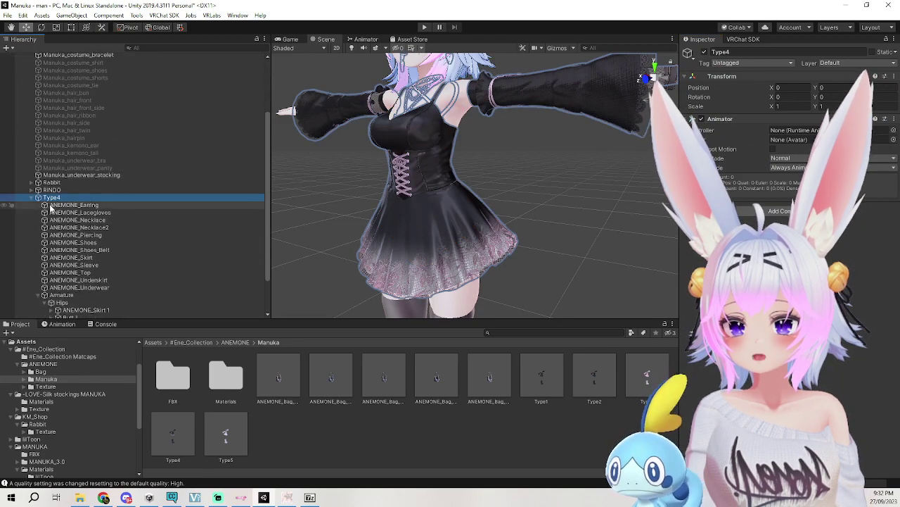
{"action": "left_click", "coordinate": [52, 254]}
{"action": "left_click", "coordinate": [788, 107]}
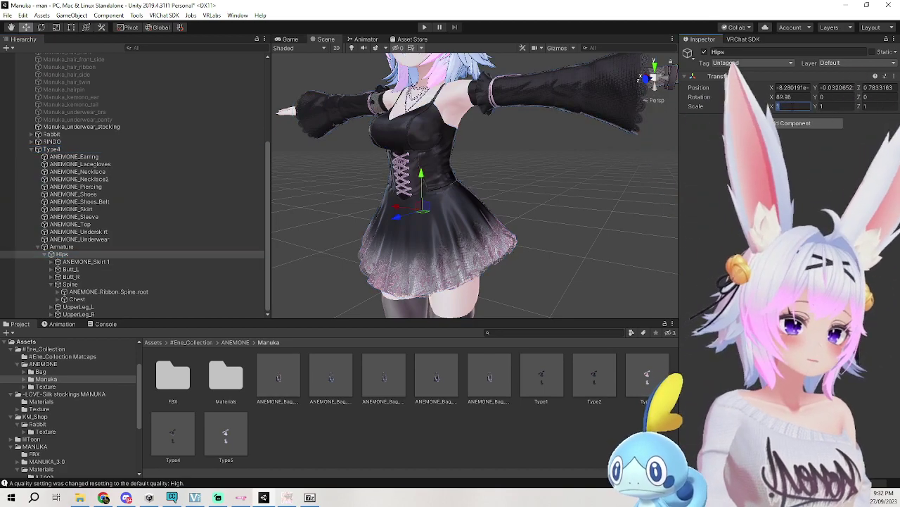
{"action": "key", "text": "BackSpace"}
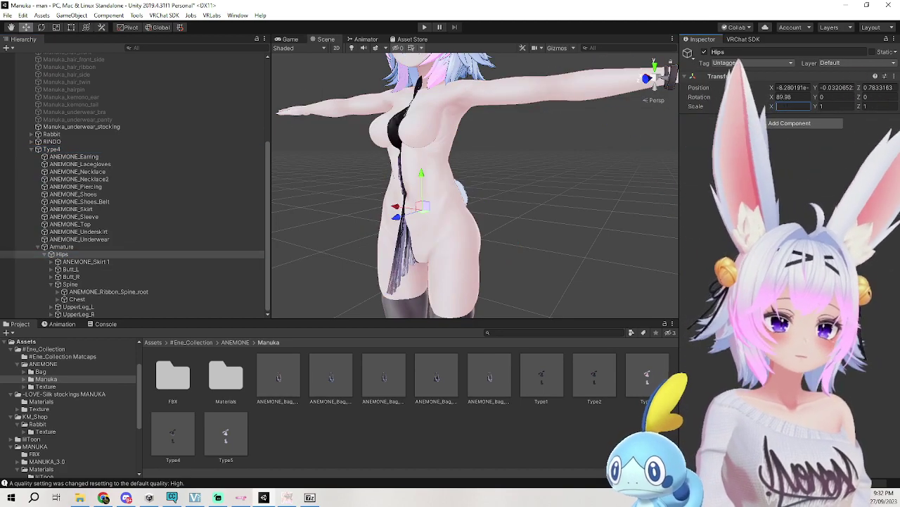
{"action": "type", "text": "1"}
Set the scale of Type4's Butt_L and Butt_R bones together to 1.2 on X, Y and Z, and deselect them.
{"action": "left_click", "coordinate": [82, 270]}
{"action": "left_click", "coordinate": [83, 277], "text": "ctrl"}
{"action": "left_click", "coordinate": [792, 105]}
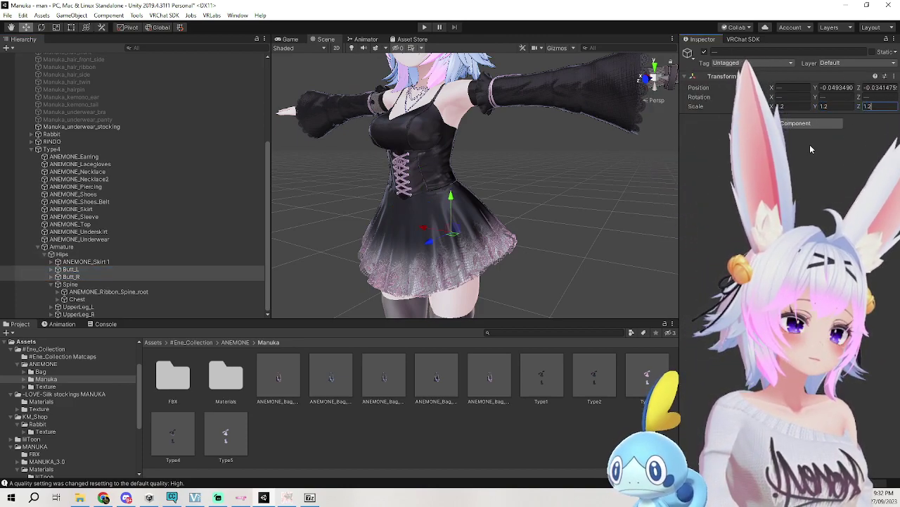
{"action": "left_click", "coordinate": [609, 211]}
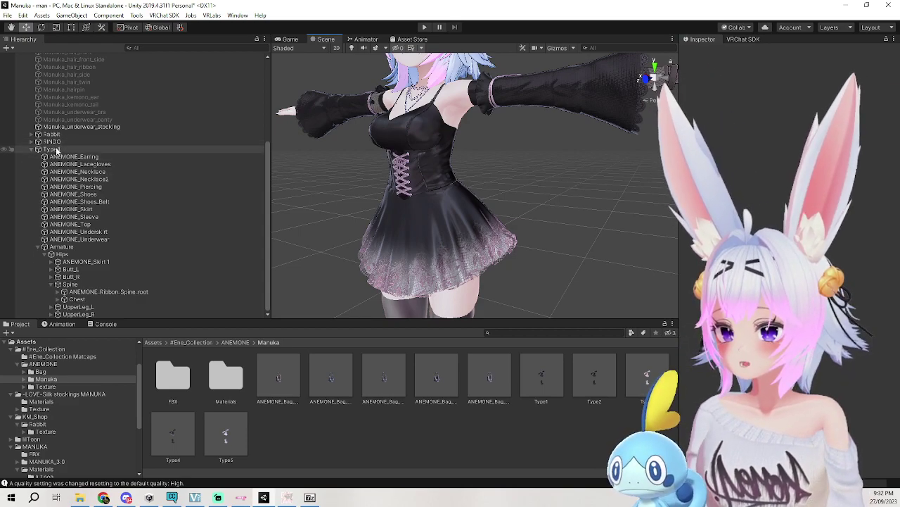
Run Modular Avatar's Setup Outfit on Type4 and check its hip bones and the merge component on its Armature.
{"action": "right_click", "coordinate": [57, 150]}
{"action": "mouse_move", "coordinate": [105, 339]}
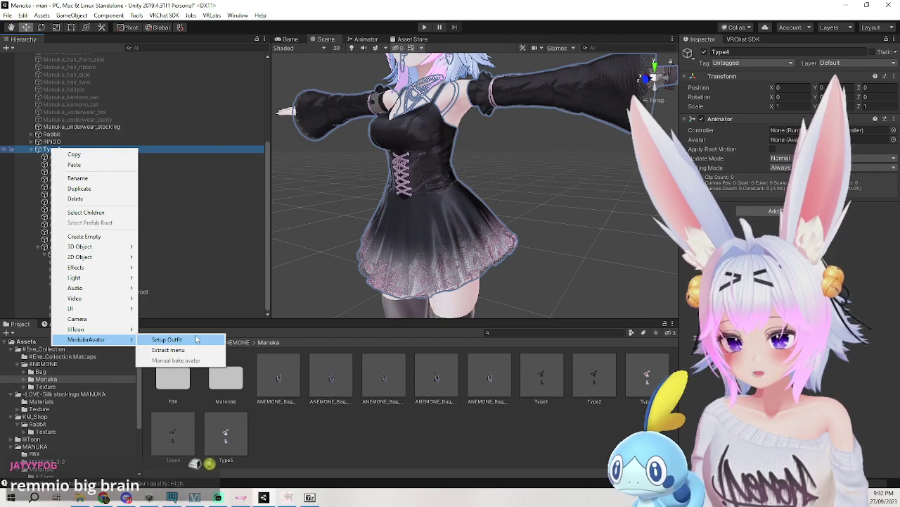
{"action": "left_click", "coordinate": [172, 339]}
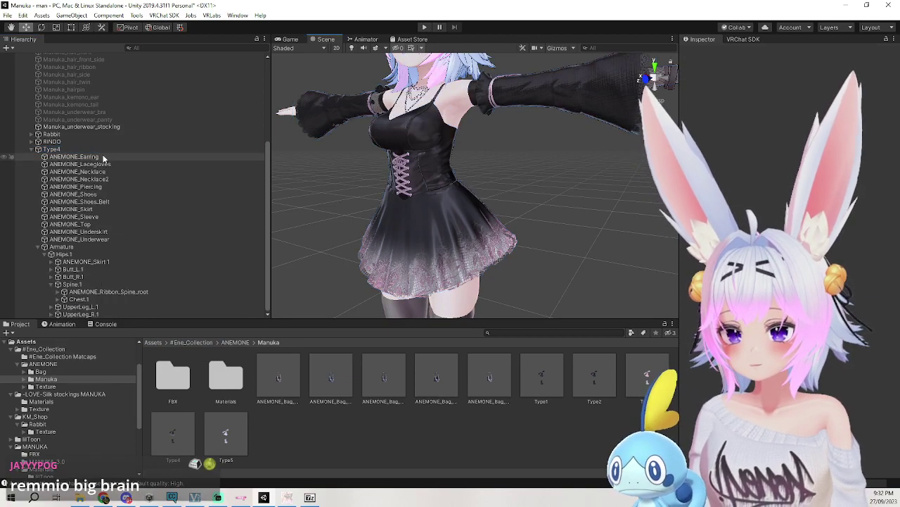
{"action": "left_click", "coordinate": [92, 271]}
{"action": "left_click", "coordinate": [95, 261]}
{"action": "left_click", "coordinate": [92, 255]}
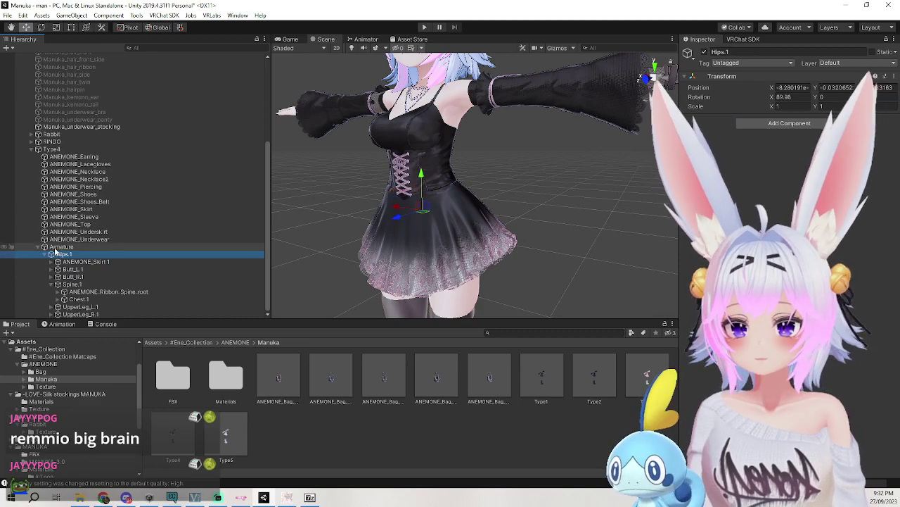
{"action": "left_click", "coordinate": [67, 247]}
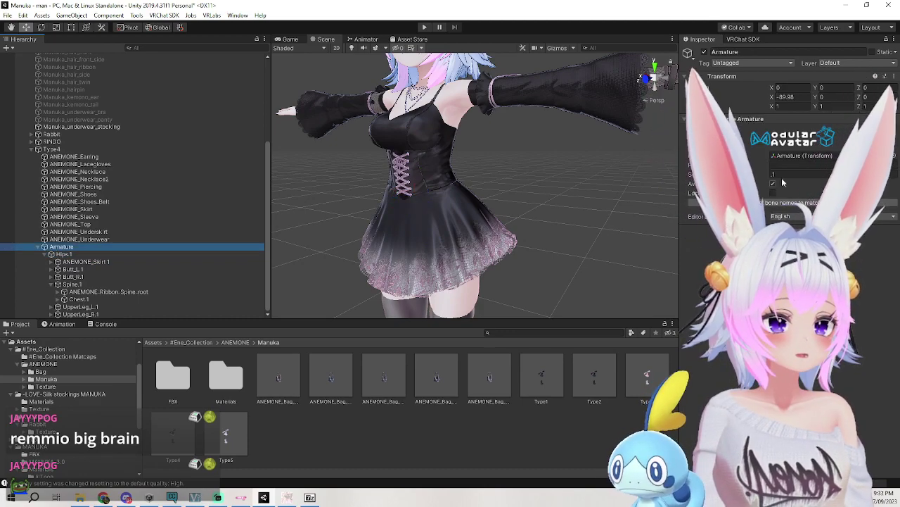
Examine the ANEMONE outfit's fit on the remmio (1) avatar from several sides, including a view of the whole avatar.
{"action": "left_click", "coordinate": [581, 184]}
{"action": "right_click_drag", "start_coordinate": [581, 184], "coordinate": [518, 192]}
{"action": "middle_click_drag", "start_coordinate": [519, 192], "coordinate": [543, 222]}
{"action": "scroll", "coordinate": [542, 221], "scroll_direction": "down", "scroll_amount": 5}
{"action": "right_click_drag", "start_coordinate": [542, 218], "coordinate": [492, 215]}
{"action": "scroll", "coordinate": [493, 215], "scroll_direction": "up", "scroll_amount": 3}
{"action": "middle_click_drag", "start_coordinate": [493, 214], "coordinate": [432, 201]}
{"action": "right_click_drag", "start_coordinate": [432, 202], "coordinate": [459, 197]}
{"action": "middle_click_drag", "start_coordinate": [458, 197], "coordinate": [491, 195]}
{"action": "right_click_drag", "start_coordinate": [491, 194], "coordinate": [517, 194]}
{"action": "middle_click_drag", "start_coordinate": [517, 195], "coordinate": [555, 197]}
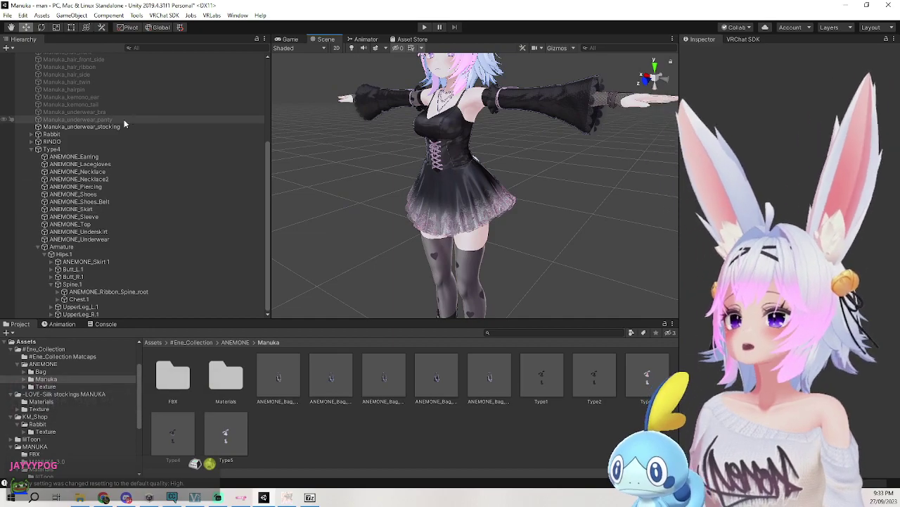
{"action": "scroll", "coordinate": [116, 185], "scroll_direction": "up", "scroll_amount": 5}
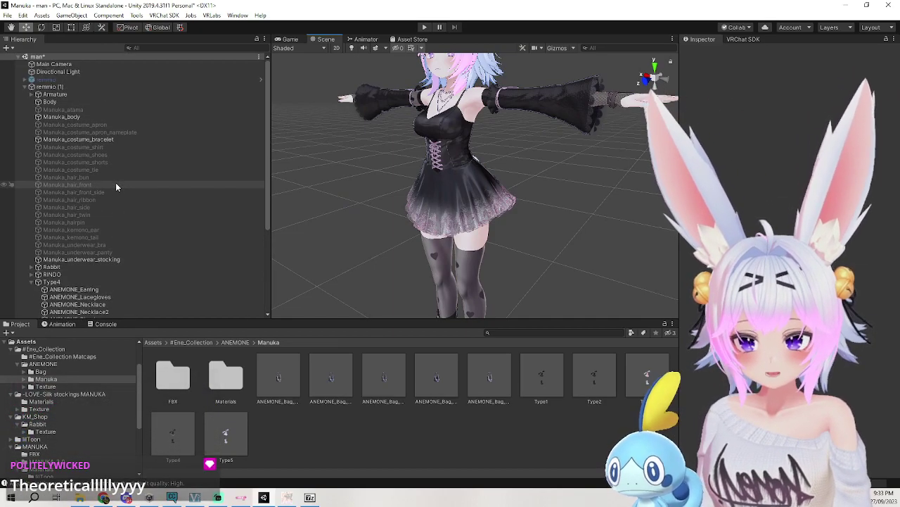
{"action": "left_click", "coordinate": [78, 87]}
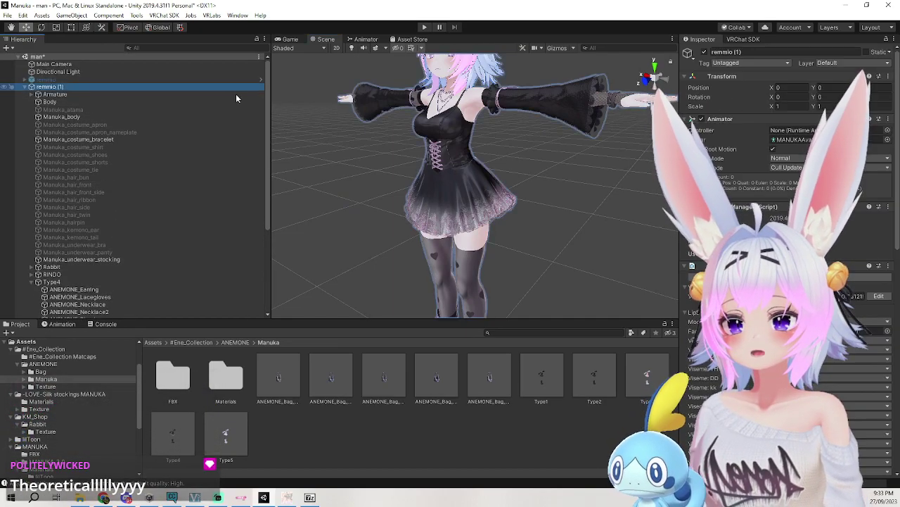
{"action": "key", "text": "f"}
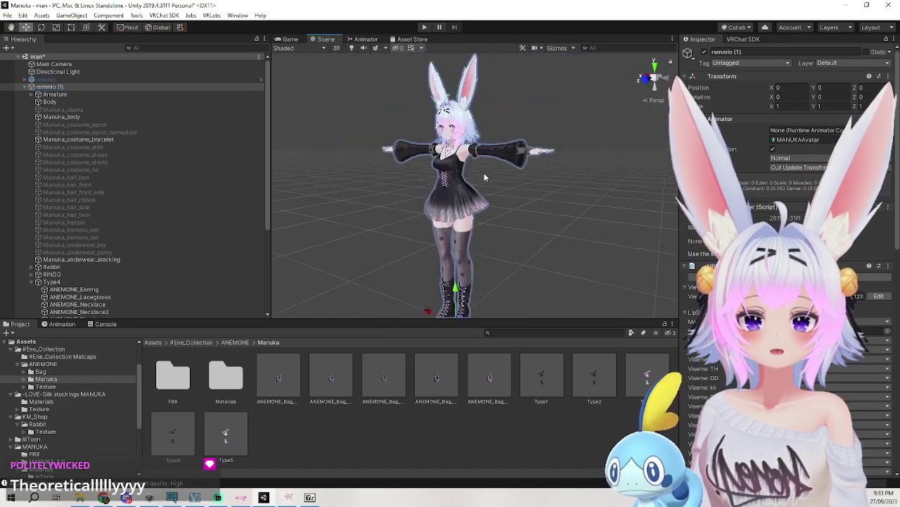
{"action": "middle_click_drag", "start_coordinate": [508, 176], "coordinate": [519, 208]}
{"action": "left_click", "coordinate": [517, 169]}
{"action": "scroll", "coordinate": [523, 176], "scroll_direction": "up", "scroll_amount": 4}
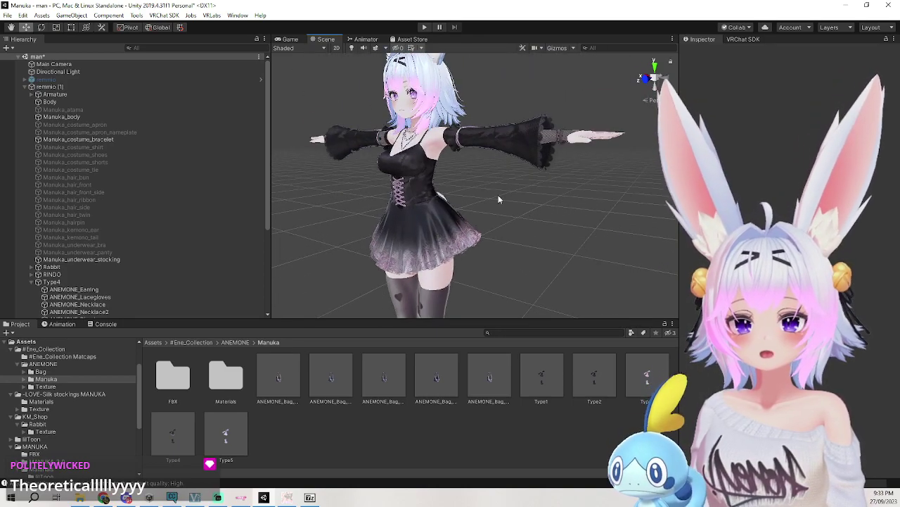
{"action": "middle_click_drag", "start_coordinate": [406, 175], "coordinate": [447, 178]}
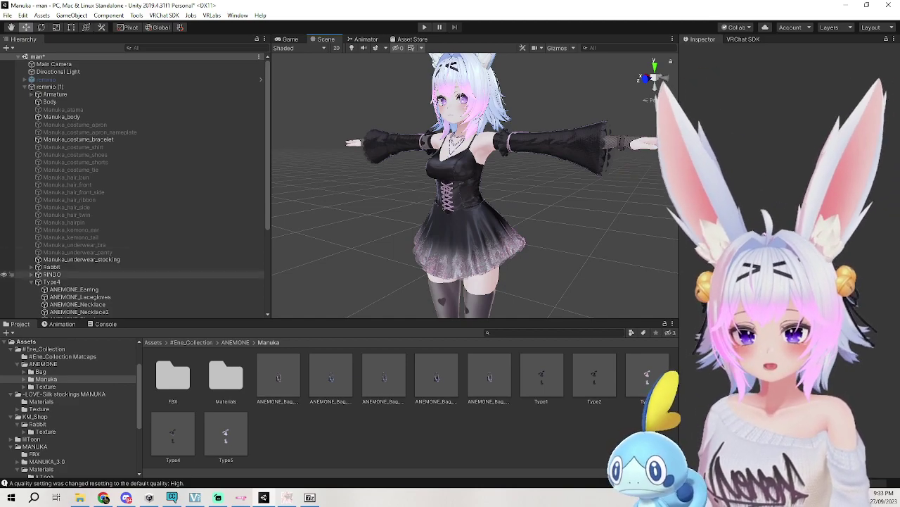
Look at the bounds override options in Type4's MA Mesh Settings, and deselect the outfit.
{"action": "left_click", "coordinate": [51, 282]}
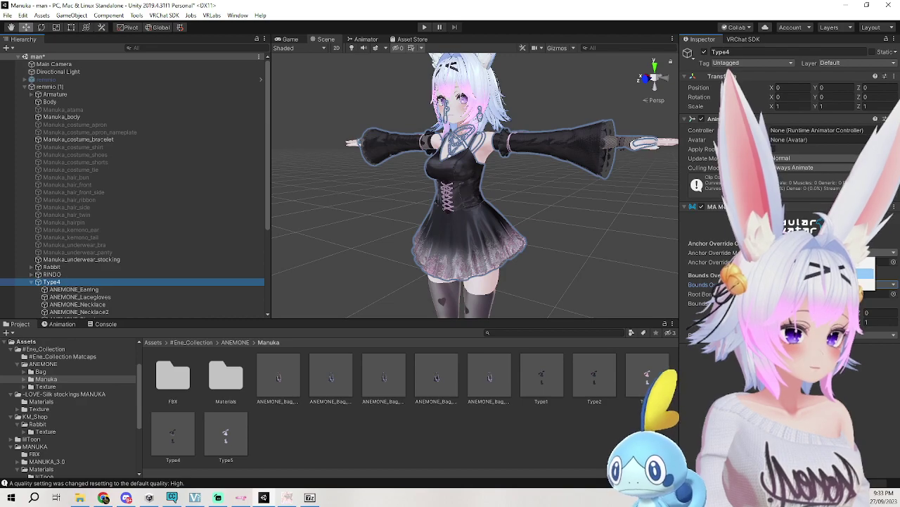
{"action": "middle_click_drag", "start_coordinate": [559, 225], "coordinate": [584, 205]}
{"action": "left_click", "coordinate": [593, 187]}
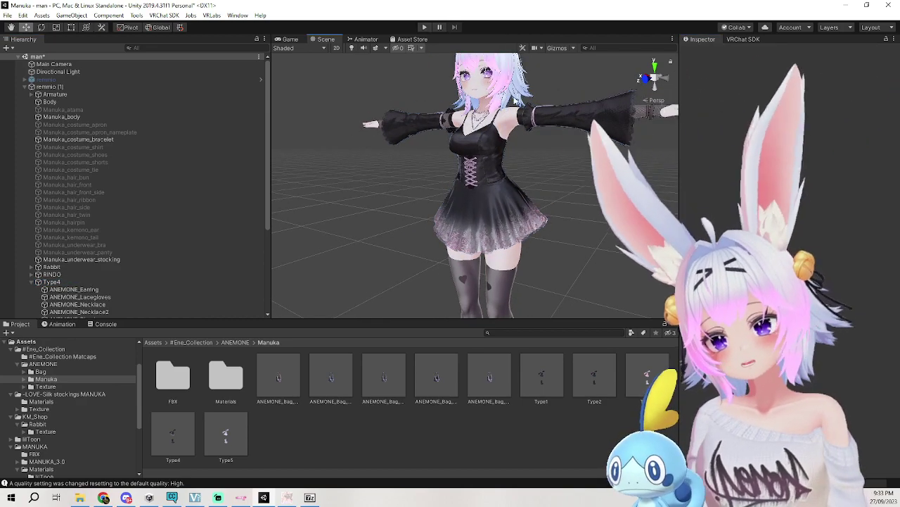
Compare the outfit with and without ANEMONE_Sleeve, and leave the sleeves deactivated.
{"action": "middle_click_drag", "start_coordinate": [602, 281], "coordinate": [594, 196]}
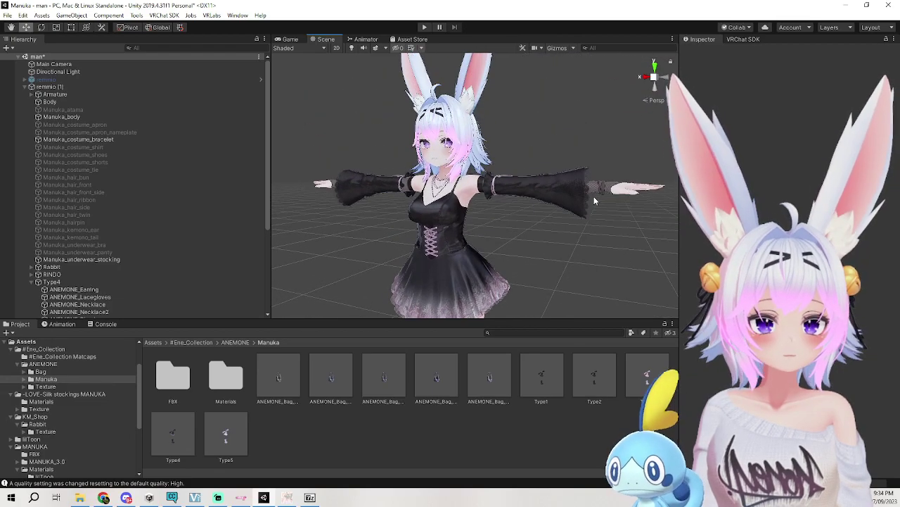
{"action": "left_click", "coordinate": [581, 210]}
{"action": "left_click", "coordinate": [705, 52]}
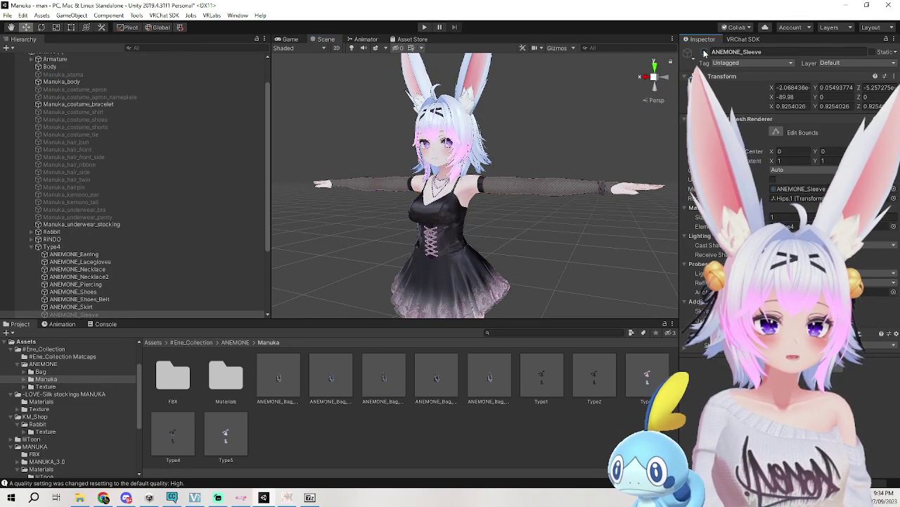
{"action": "left_click", "coordinate": [704, 52]}
{"action": "left_click", "coordinate": [704, 52]}
{"action": "left_click", "coordinate": [705, 52]}
{"action": "left_click", "coordinate": [705, 52]}
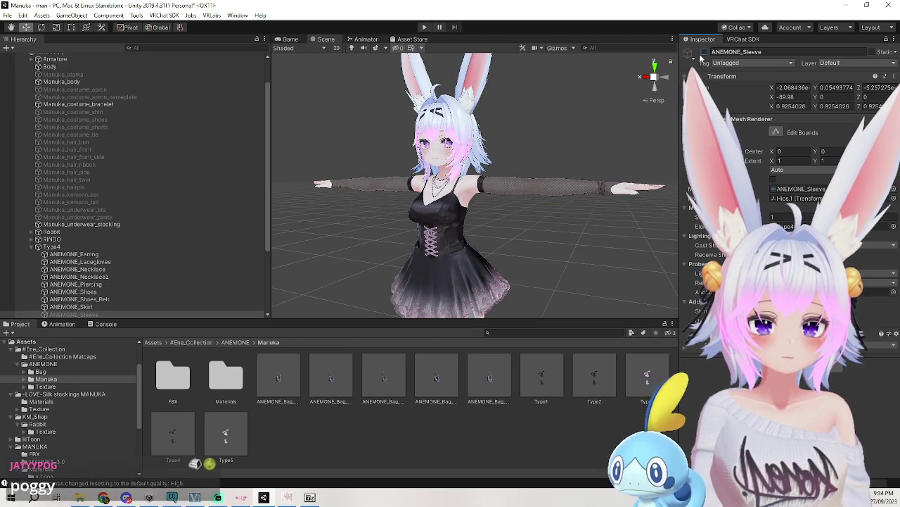
Examine the sleeveless outfit's skirt, top and mesh gloves from several angles, and select Type4.
{"action": "right_click_drag", "start_coordinate": [510, 246], "coordinate": [585, 237]}
{"action": "middle_click_drag", "start_coordinate": [584, 236], "coordinate": [658, 225]}
{"action": "right_click_drag", "start_coordinate": [641, 232], "coordinate": [661, 241]}
{"action": "mouse_move", "coordinate": [661, 241]}
{"action": "middle_mouse_down"}
{"action": "mouse_move", "coordinate": [661, 224]}
{"action": "mouse_move", "coordinate": [660, 238]}
{"action": "mouse_move", "coordinate": [677, 240]}
{"action": "mouse_move", "coordinate": [660, 241]}
{"action": "middle_mouse_up"}
{"action": "left_click", "coordinate": [526, 218]}
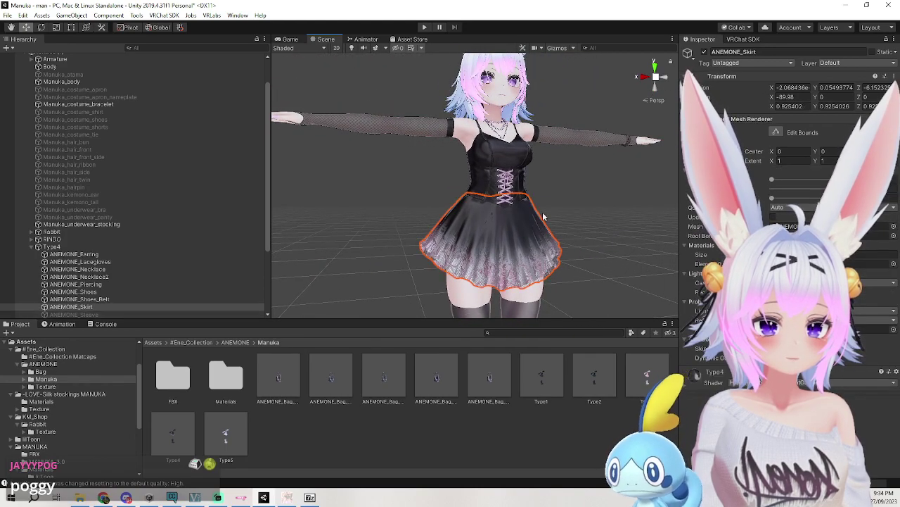
{"action": "right_click_drag", "start_coordinate": [611, 230], "coordinate": [460, 237]}
{"action": "mouse_move", "coordinate": [460, 237]}
{"action": "middle_mouse_down"}
{"action": "mouse_move", "coordinate": [430, 234]}
{"action": "mouse_move", "coordinate": [460, 253]}
{"action": "mouse_move", "coordinate": [451, 253]}
{"action": "middle_mouse_up"}
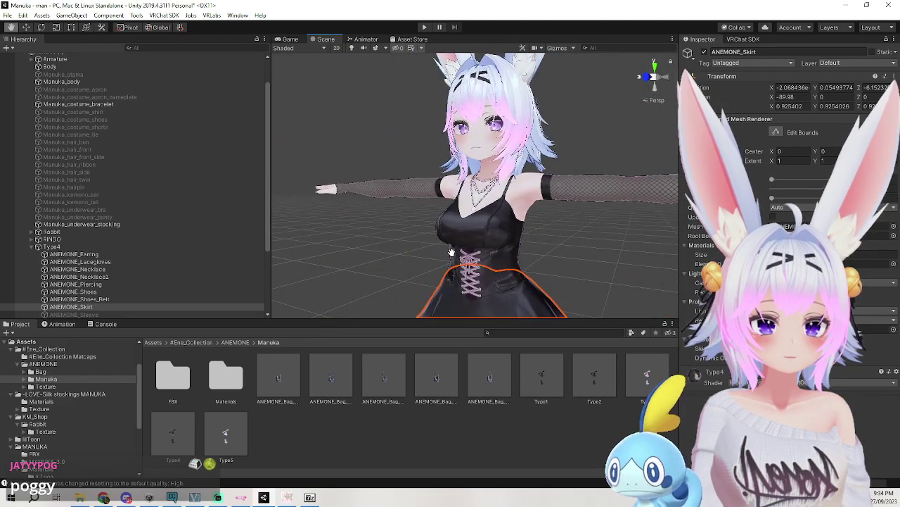
{"action": "scroll", "coordinate": [525, 265], "scroll_direction": "down", "scroll_amount": 5}
{"action": "mouse_move", "coordinate": [560, 236]}
{"action": "middle_mouse_down"}
{"action": "mouse_move", "coordinate": [524, 192]}
{"action": "mouse_move", "coordinate": [542, 233]}
{"action": "mouse_move", "coordinate": [574, 223]}
{"action": "mouse_move", "coordinate": [558, 231]}
{"action": "middle_mouse_up"}
{"action": "left_click", "coordinate": [524, 192]}
{"action": "mouse_move", "coordinate": [544, 226]}
{"action": "middle_mouse_down"}
{"action": "mouse_move", "coordinate": [529, 211]}
{"action": "mouse_move", "coordinate": [578, 226]}
{"action": "mouse_move", "coordinate": [559, 234]}
{"action": "middle_mouse_up"}
{"action": "scroll", "coordinate": [559, 235], "scroll_direction": "up", "scroll_amount": 3}
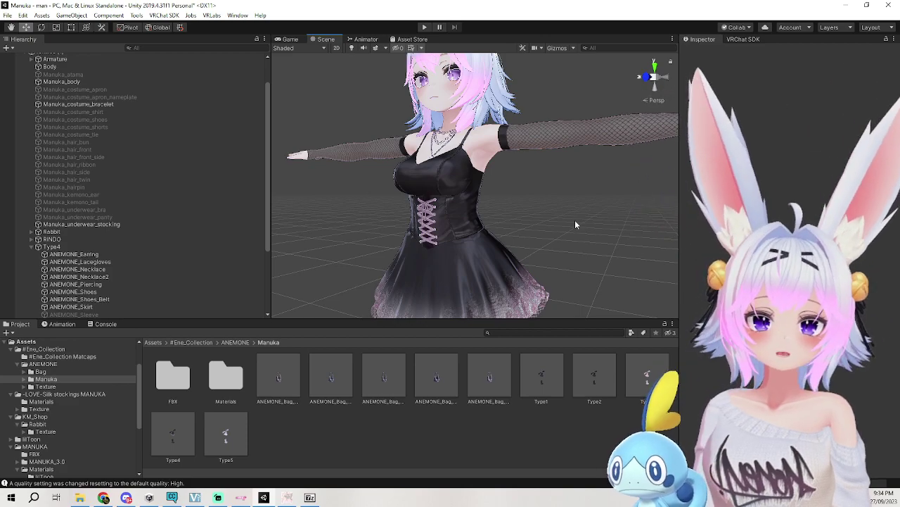
{"action": "left_click", "coordinate": [52, 247]}
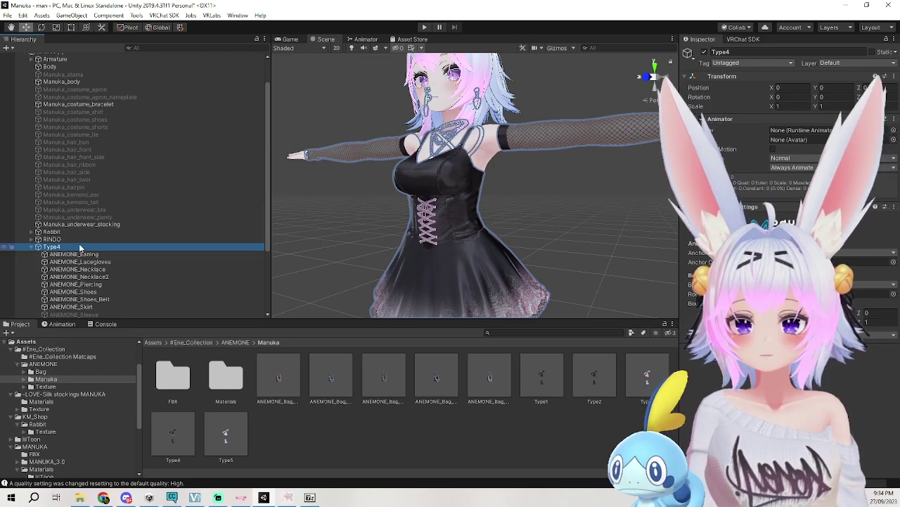
Look at the MA Merge Armature settings on the Type4 outfit's Armature.
{"action": "left_click", "coordinate": [57, 255]}
{"action": "scroll", "coordinate": [95, 283], "scroll_direction": "down", "scroll_amount": 2}
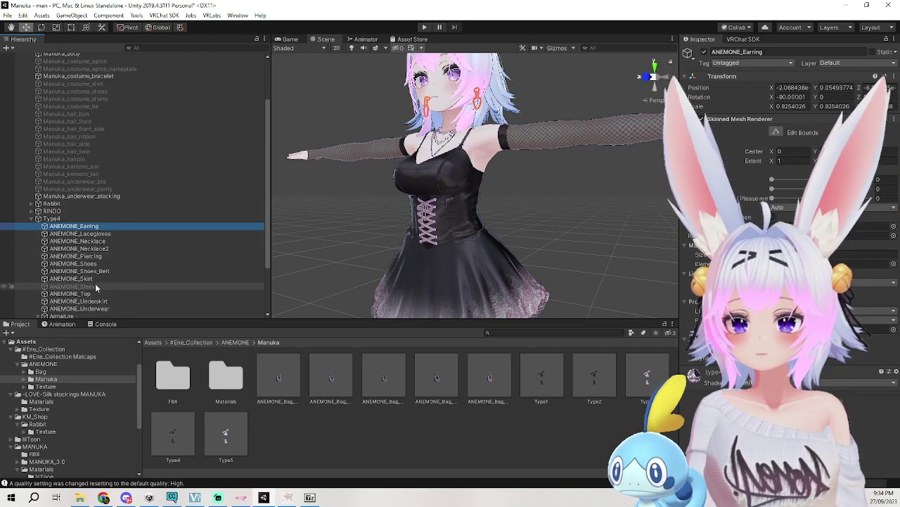
{"action": "left_click", "coordinate": [66, 316]}
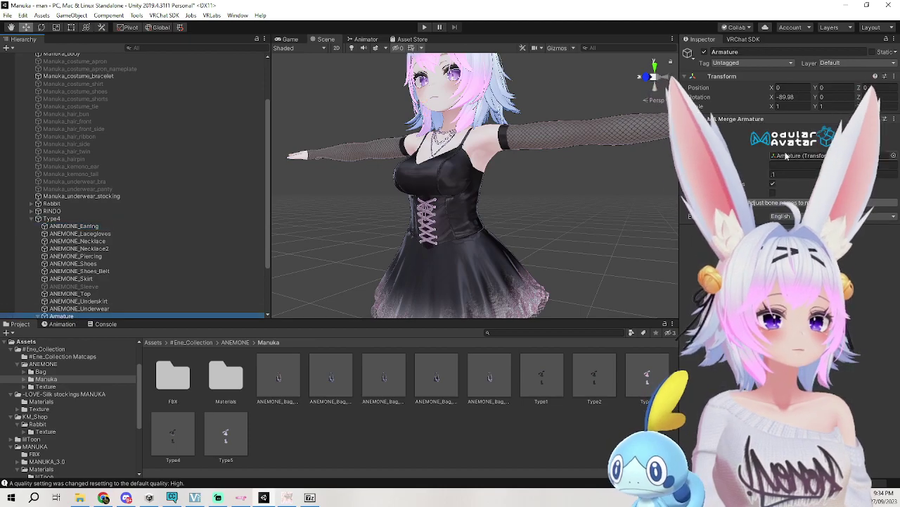
Examine the platform boots and the stockings around the lower legs from several angles.
{"action": "middle_click_drag", "start_coordinate": [577, 252], "coordinate": [555, 207]}
{"action": "right_click_drag", "start_coordinate": [555, 207], "coordinate": [544, 211]}
{"action": "middle_click_drag", "start_coordinate": [544, 211], "coordinate": [555, 224]}
{"action": "right_click_drag", "start_coordinate": [555, 224], "coordinate": [571, 247]}
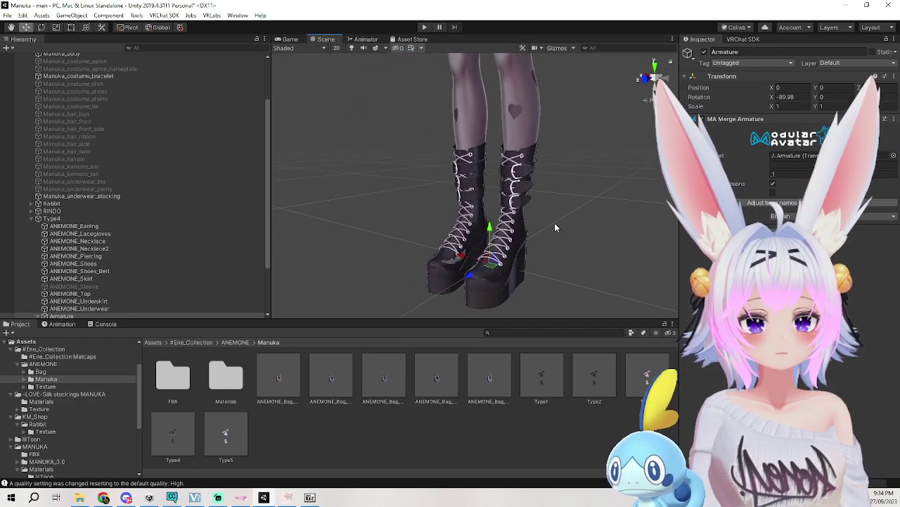
{"action": "middle_click_drag", "start_coordinate": [571, 250], "coordinate": [592, 244]}
Deactivate Manuka_underwear_stocking to view the legs bare above the boots.
{"action": "left_click", "coordinate": [493, 301]}
{"action": "left_click", "coordinate": [492, 302]}
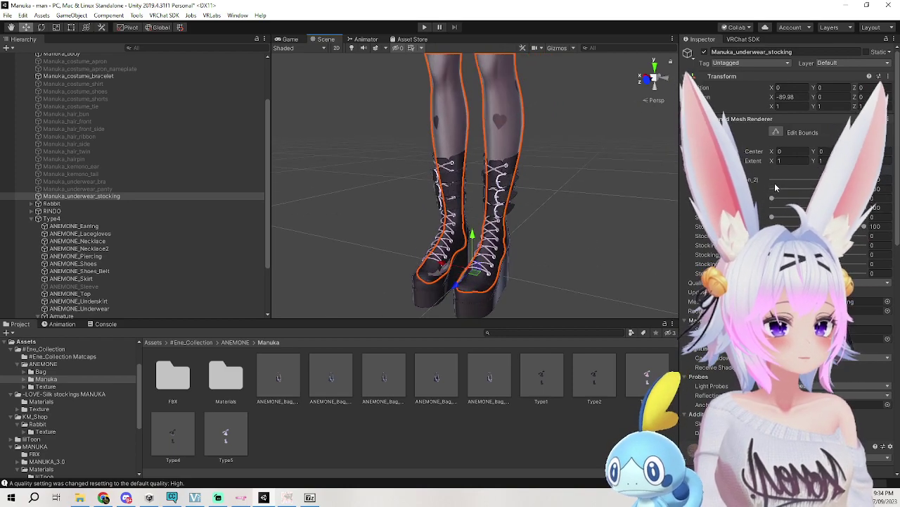
{"action": "left_click", "coordinate": [574, 262]}
{"action": "middle_click_drag", "start_coordinate": [574, 262], "coordinate": [522, 171]}
{"action": "left_click", "coordinate": [520, 167]}
{"action": "left_click", "coordinate": [704, 51]}
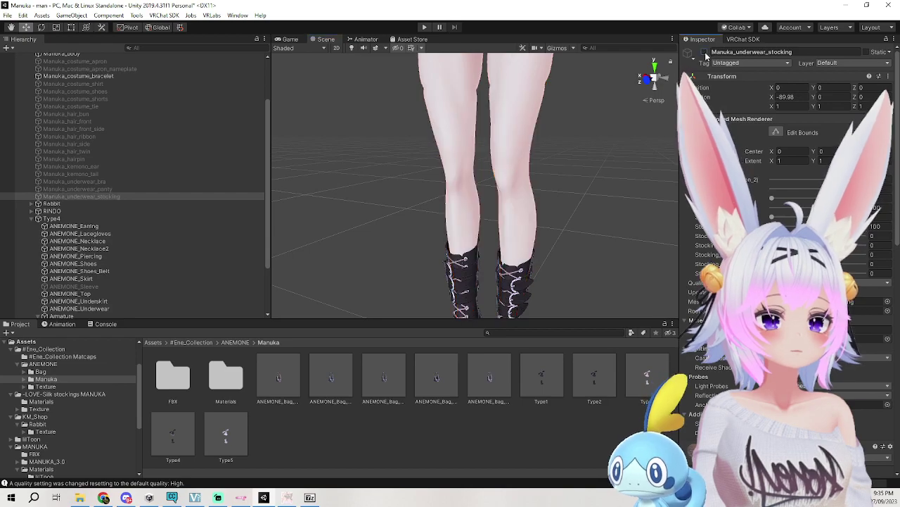
Examine the outfit without stockings, checking the body's legs, the skirt and boots, and the whole avatar.
{"action": "middle_click_drag", "start_coordinate": [610, 310], "coordinate": [589, 223]}
{"action": "left_click", "coordinate": [460, 133]}
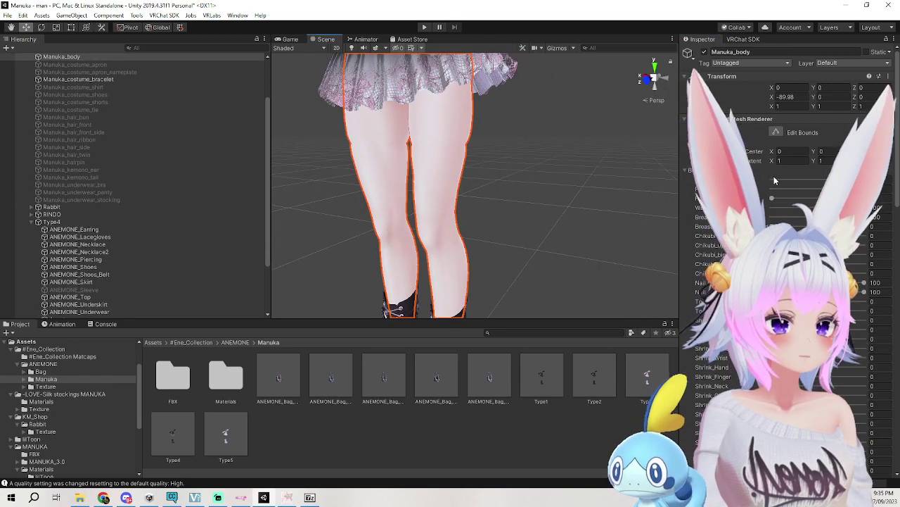
{"action": "left_click", "coordinate": [556, 180]}
{"action": "scroll", "coordinate": [556, 180], "scroll_direction": "down", "scroll_amount": 5}
{"action": "right_click_drag", "start_coordinate": [555, 179], "coordinate": [561, 198]}
{"action": "scroll", "coordinate": [562, 204], "scroll_direction": "down", "scroll_amount": 5}
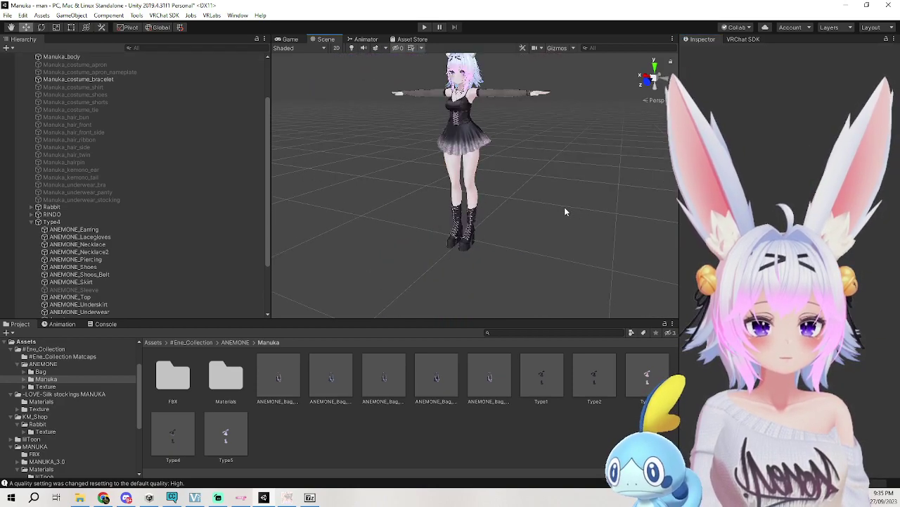
{"action": "scroll", "coordinate": [558, 176], "scroll_direction": "up", "scroll_amount": 3}
{"action": "middle_click_drag", "start_coordinate": [548, 208], "coordinate": [540, 175]}
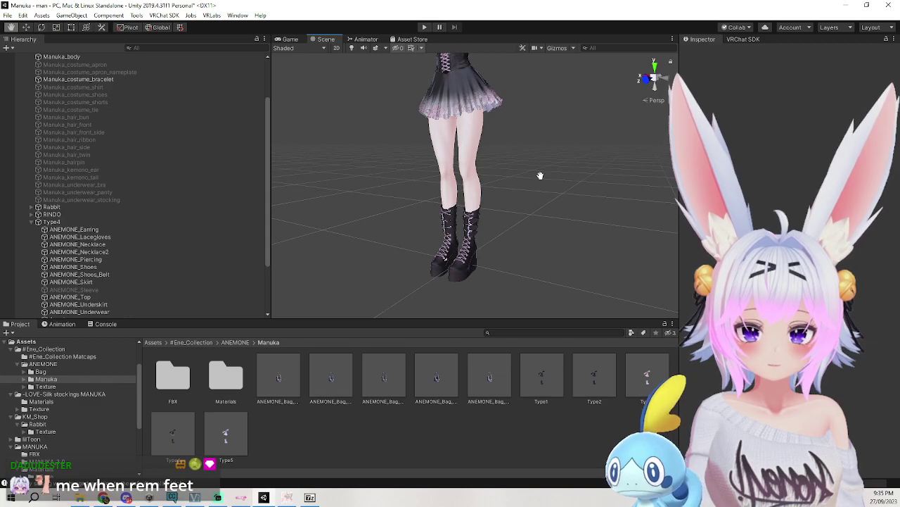
{"action": "middle_click_drag", "start_coordinate": [541, 175], "coordinate": [544, 214]}
{"action": "right_click_drag", "start_coordinate": [544, 214], "coordinate": [541, 199]}
{"action": "scroll", "coordinate": [525, 268], "scroll_direction": "down", "scroll_amount": 5}
{"action": "scroll", "coordinate": [508, 258], "scroll_direction": "up", "scroll_amount": 5}
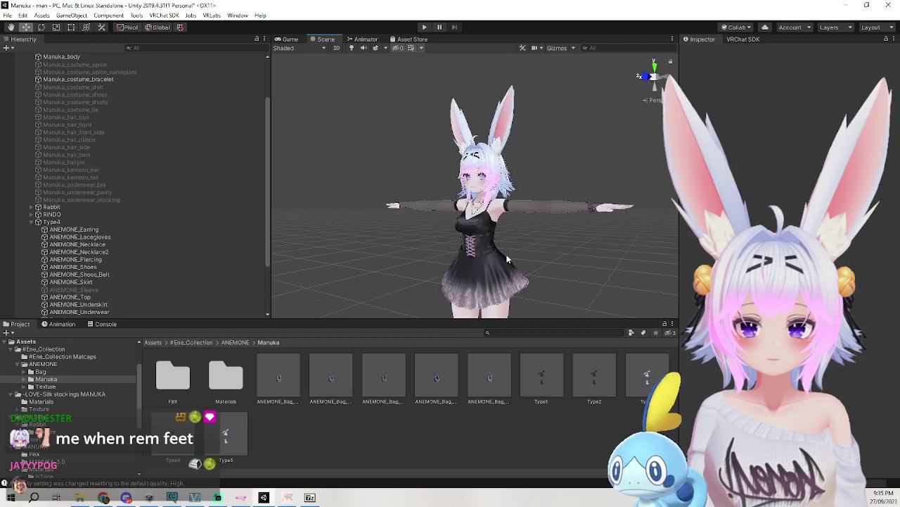
Compare the outfit with and without ANEMONE_Skirt, leaving the skirt active, and view the legs and boots.
{"action": "left_click", "coordinate": [704, 52]}
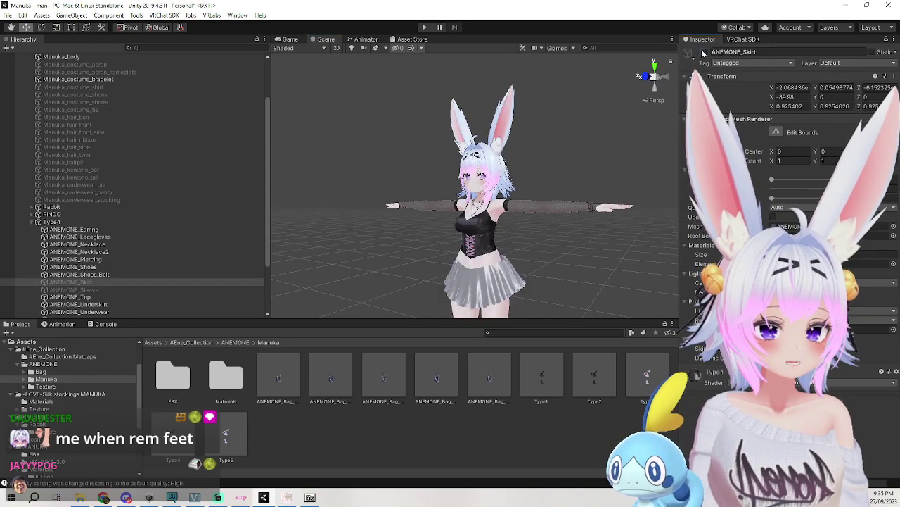
{"action": "left_click", "coordinate": [704, 52]}
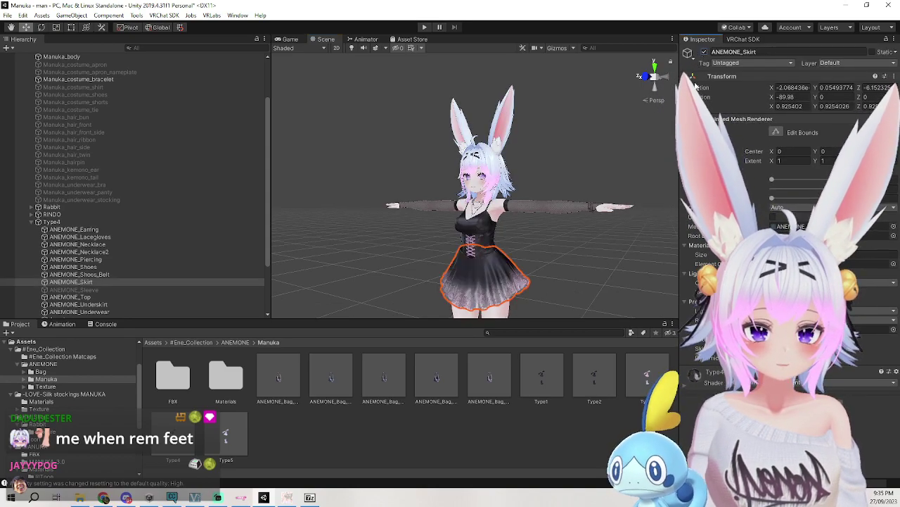
{"action": "left_click", "coordinate": [602, 262]}
{"action": "mouse_move", "coordinate": [603, 262]}
{"action": "middle_mouse_down"}
{"action": "mouse_move", "coordinate": [601, 194]}
{"action": "mouse_move", "coordinate": [604, 247]}
{"action": "middle_mouse_up"}
{"action": "right_click_drag", "start_coordinate": [605, 246], "coordinate": [612, 274]}
{"action": "middle_click_drag", "start_coordinate": [610, 263], "coordinate": [584, 254]}
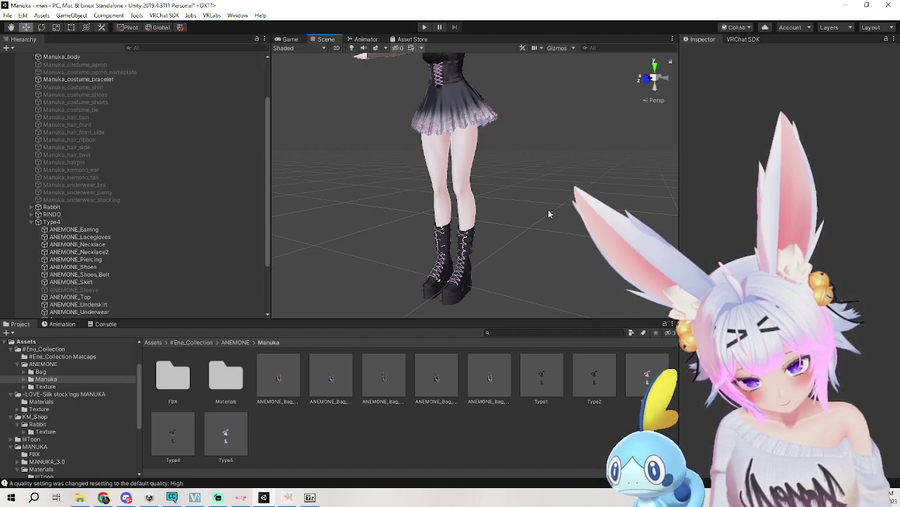
Reactivate Manuka_underwear_stocking on the avatar.
{"action": "left_click", "coordinate": [150, 199]}
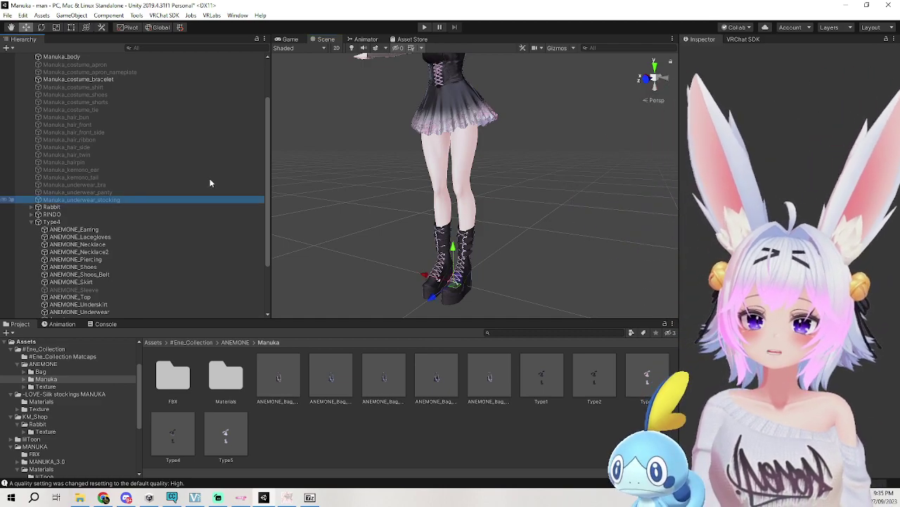
{"action": "key", "text": "f"}
{"action": "left_click", "coordinate": [584, 181]}
{"action": "scroll", "coordinate": [584, 204], "scroll_direction": "up", "scroll_amount": 5}
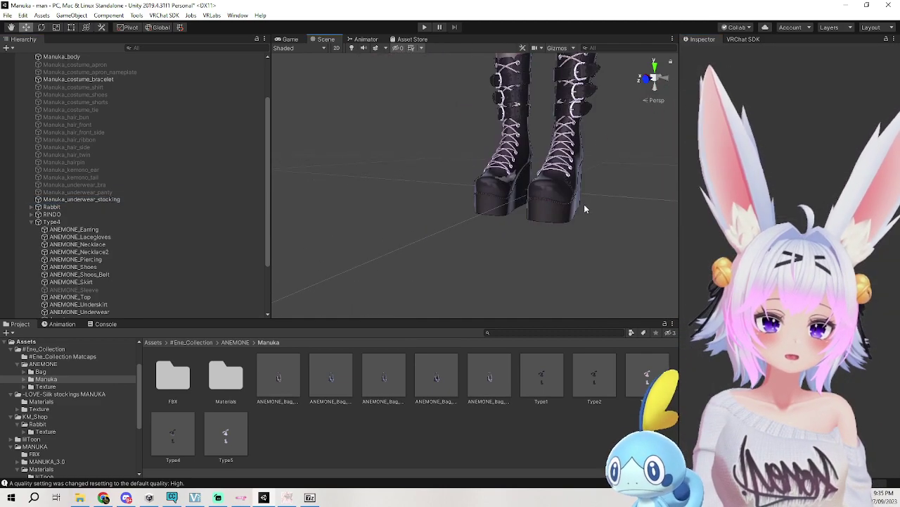
Adjust the second Foot_heel blendshape of Manuka_underwear_stocking to reduce the clipping through the boots.
{"action": "middle_click_drag", "start_coordinate": [603, 197], "coordinate": [560, 242]}
{"action": "mouse_move", "coordinate": [560, 242]}
{"action": "right_mouse_down"}
{"action": "mouse_move", "coordinate": [587, 227]}
{"action": "mouse_move", "coordinate": [575, 245]}
{"action": "right_mouse_up"}
{"action": "middle_click_drag", "start_coordinate": [575, 246], "coordinate": [585, 230]}
{"action": "scroll", "coordinate": [584, 230], "scroll_direction": "up", "scroll_amount": 5}
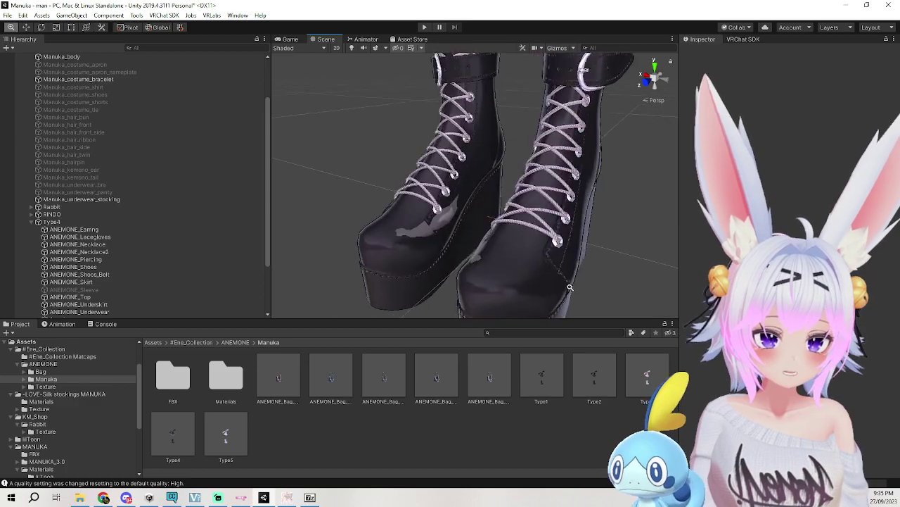
{"action": "left_click", "coordinate": [461, 216]}
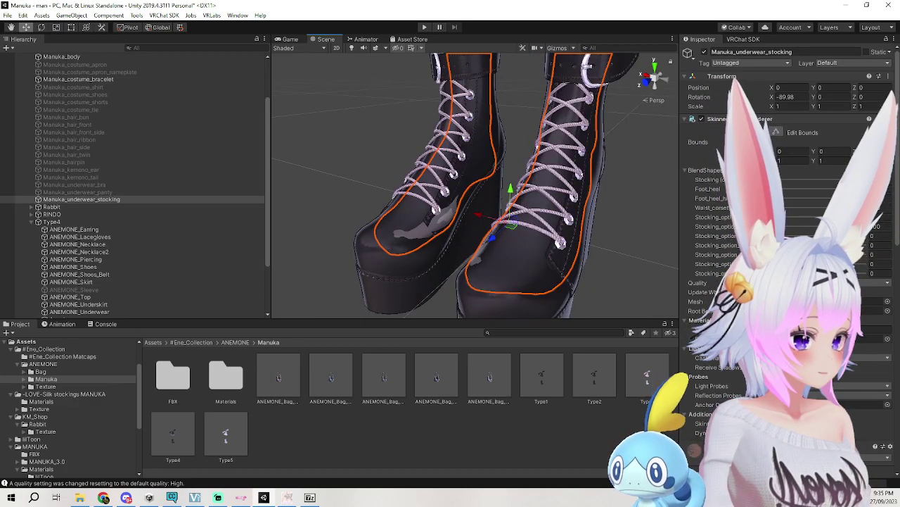
{"action": "left_click_drag", "start_coordinate": [771, 273], "coordinate": [776, 273]}
{"action": "scroll", "coordinate": [673, 231], "scroll_direction": "down", "scroll_amount": 5}
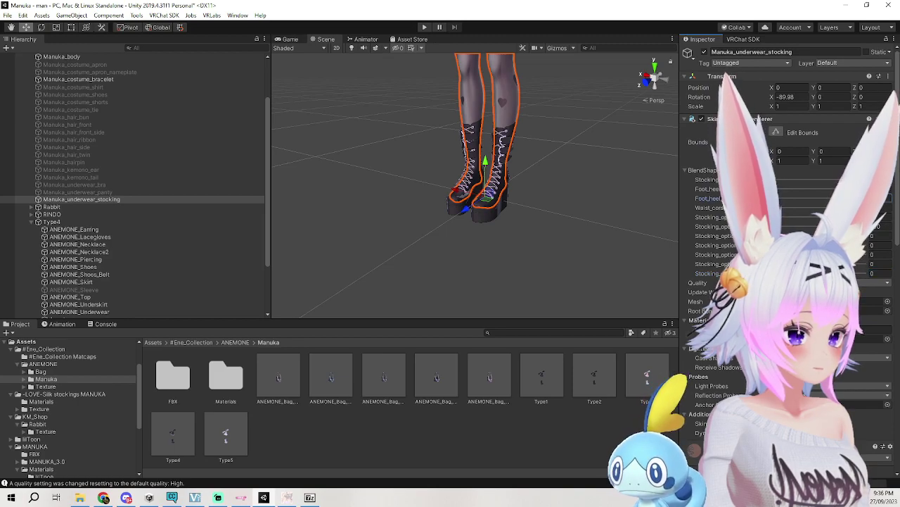
{"action": "scroll", "coordinate": [601, 218], "scroll_direction": "up", "scroll_amount": 5}
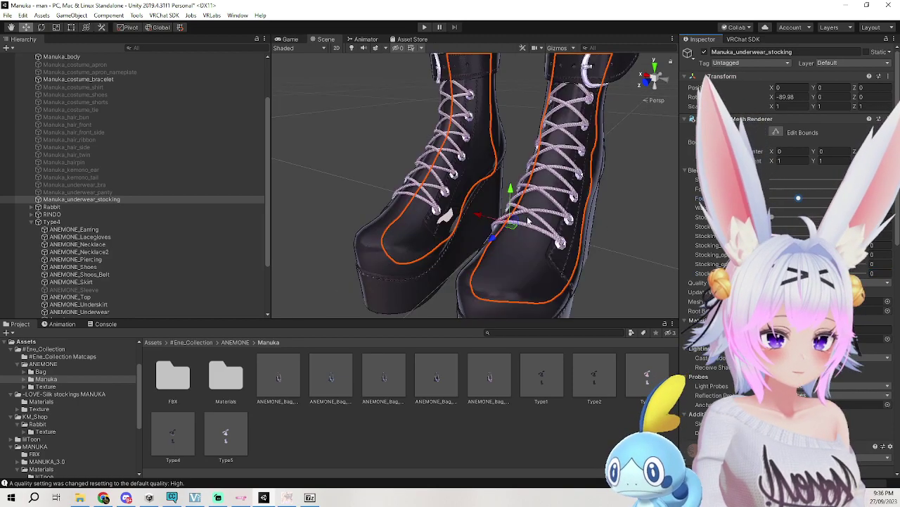
Set the foot-shrinking blend shape of Manuka_body to 100 to pull the feet inside the platform boots.
{"action": "left_click", "coordinate": [446, 218]}
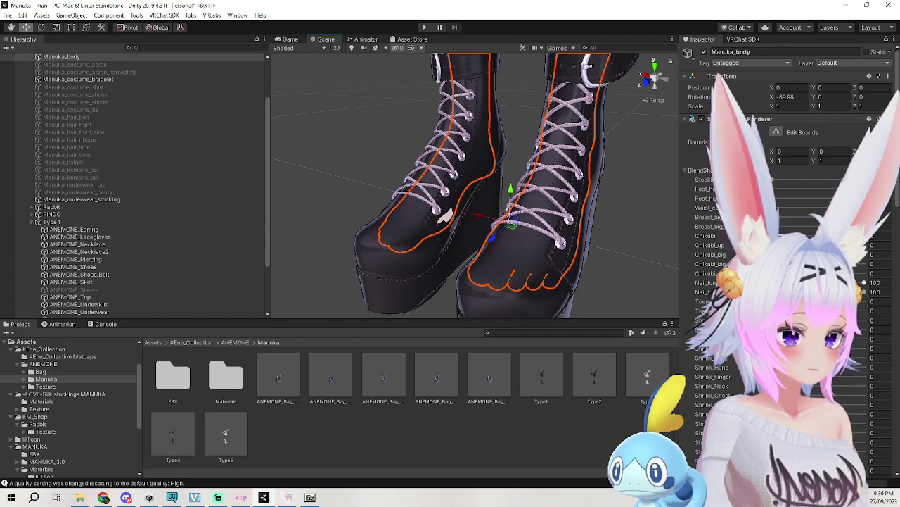
{"action": "scroll", "coordinate": [795, 190], "scroll_direction": "down", "scroll_amount": 8}
{"action": "left_click_drag", "start_coordinate": [773, 320], "coordinate": [867, 320]}
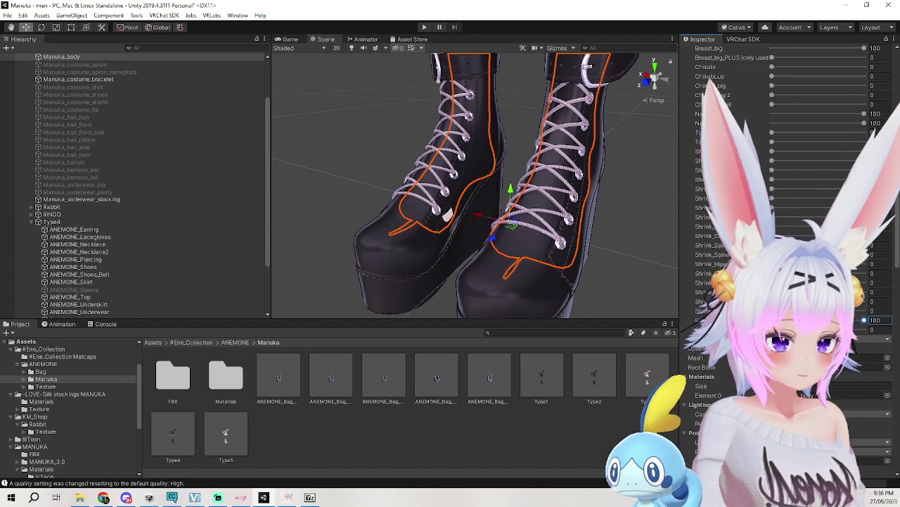
{"action": "left_click", "coordinate": [623, 256]}
{"action": "left_click_drag", "start_coordinate": [623, 257], "coordinate": [666, 262], "text": "alt"}
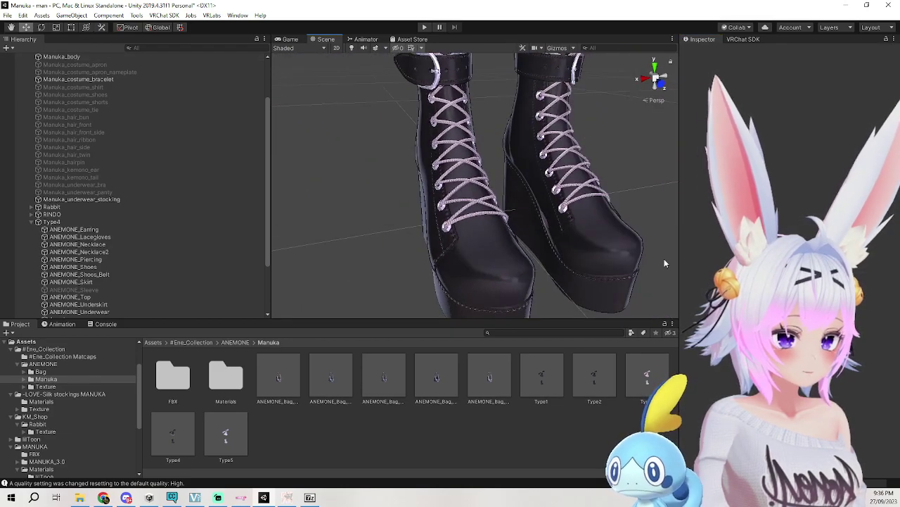
{"action": "right_click_drag", "start_coordinate": [577, 241], "coordinate": [518, 229]}
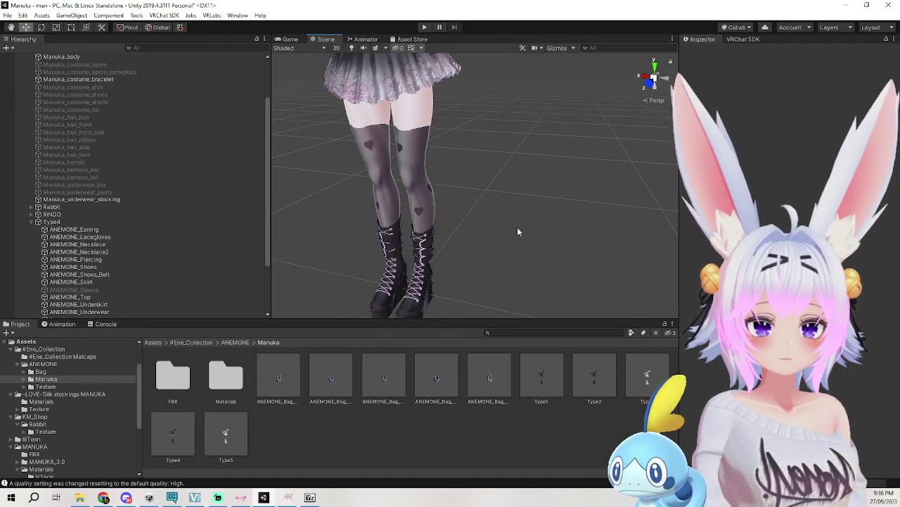
Examine the legs, stockings and platform boots for any mesh still poking through.
{"action": "left_click", "coordinate": [424, 151]}
{"action": "left_click", "coordinate": [424, 113]}
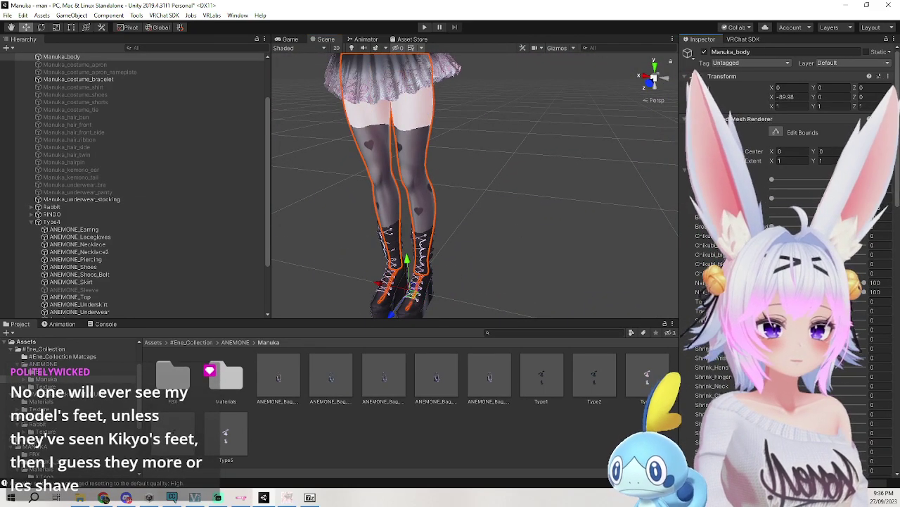
{"action": "left_click", "coordinate": [549, 169]}
{"action": "middle_click_drag", "start_coordinate": [559, 168], "coordinate": [569, 153]}
{"action": "right_click_drag", "start_coordinate": [569, 153], "coordinate": [536, 155]}
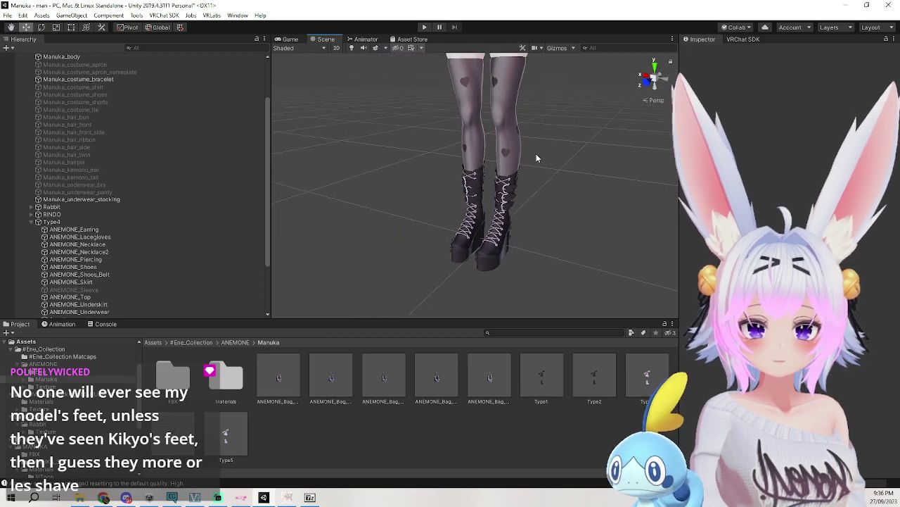
{"action": "middle_click_drag", "start_coordinate": [536, 154], "coordinate": [527, 134]}
{"action": "scroll", "coordinate": [513, 207], "scroll_direction": "up", "scroll_amount": 4}
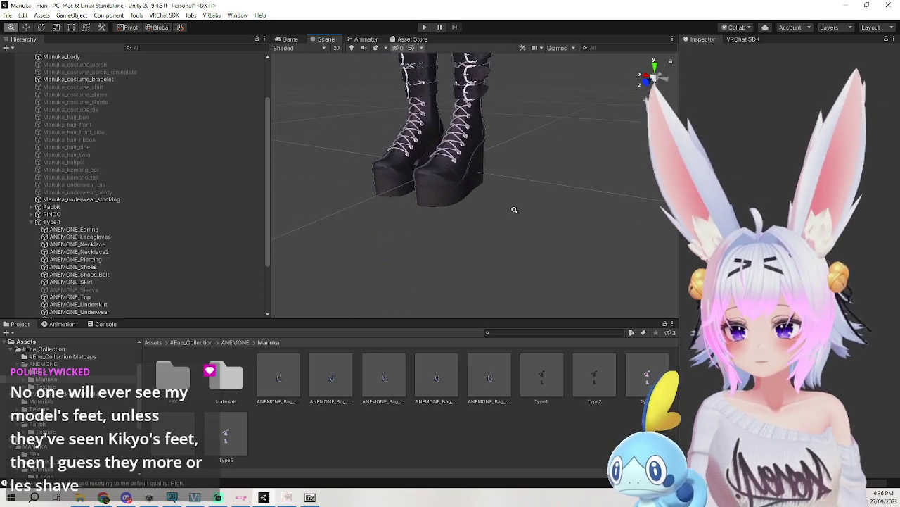
{"action": "scroll", "coordinate": [509, 227], "scroll_direction": "up", "scroll_amount": 5}
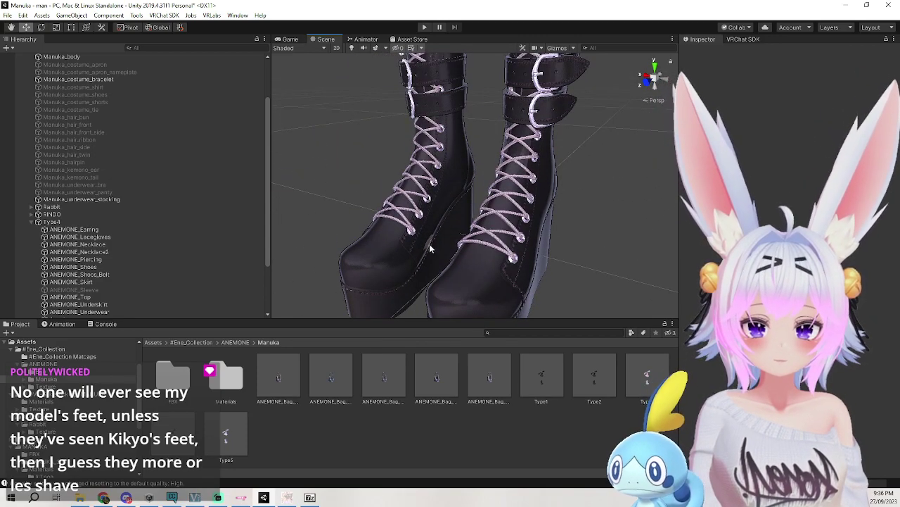
Slightly readjust the high-heel foot blend shape of Manuka_underwear_stocking to fit it inside the boots.
{"action": "left_click", "coordinate": [429, 242]}
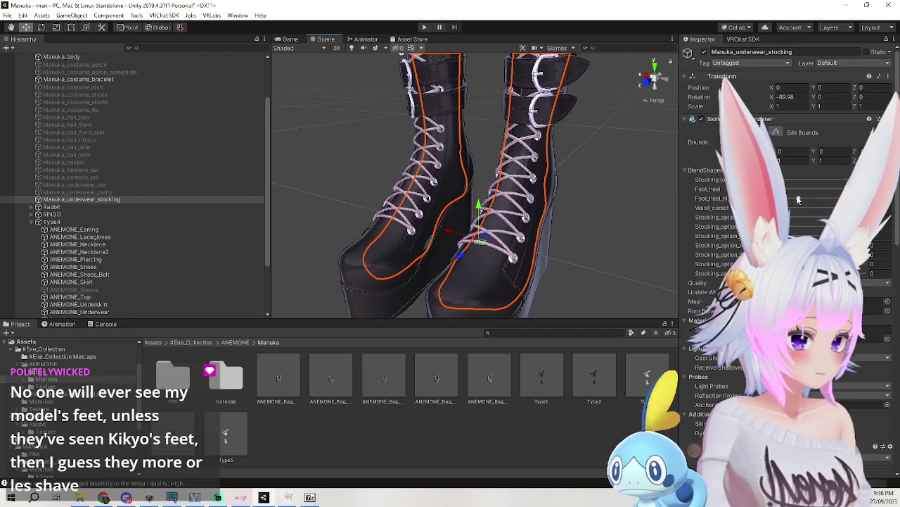
{"action": "left_click_drag", "start_coordinate": [807, 197], "coordinate": [776, 202]}
{"action": "left_click_drag", "start_coordinate": [862, 190], "coordinate": [797, 203]}
{"action": "left_click", "coordinate": [605, 208]}
Locate the main color texture of Manuka_underwear_stocking's material in the project and show its file in Explorer.
{"action": "middle_click_drag", "start_coordinate": [605, 208], "coordinate": [605, 316]}
{"action": "scroll", "coordinate": [609, 204], "scroll_direction": "down", "scroll_amount": 8}
{"action": "left_click", "coordinate": [505, 235]}
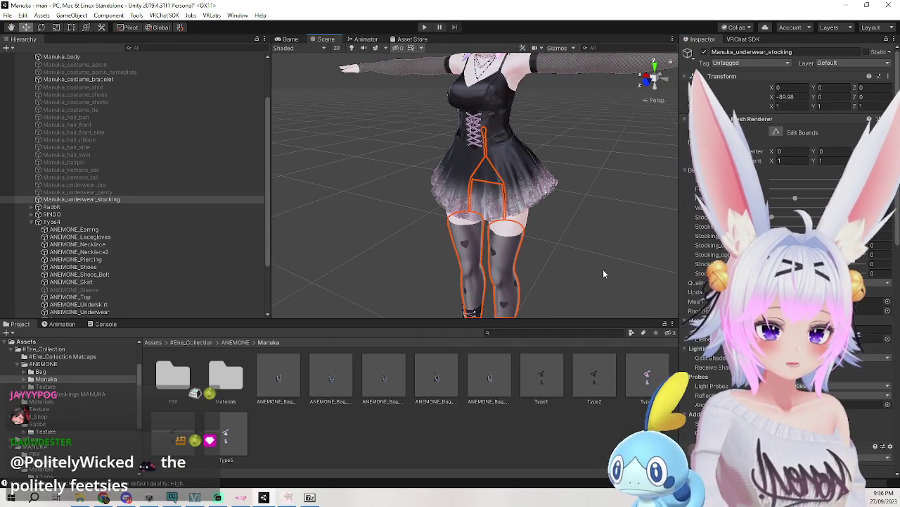
{"action": "key", "text": "f"}
{"action": "scroll", "coordinate": [699, 232], "scroll_direction": "up", "scroll_amount": 5}
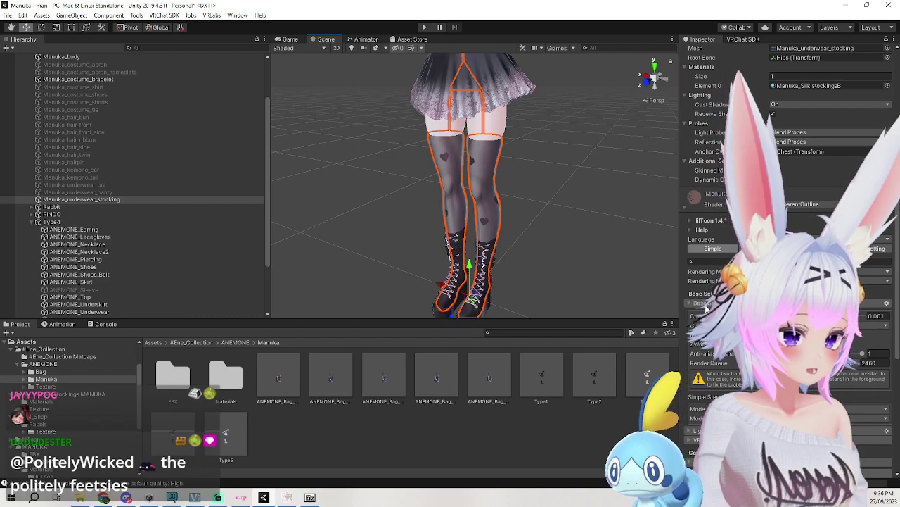
{"action": "scroll", "coordinate": [704, 296], "scroll_direction": "down", "scroll_amount": 5}
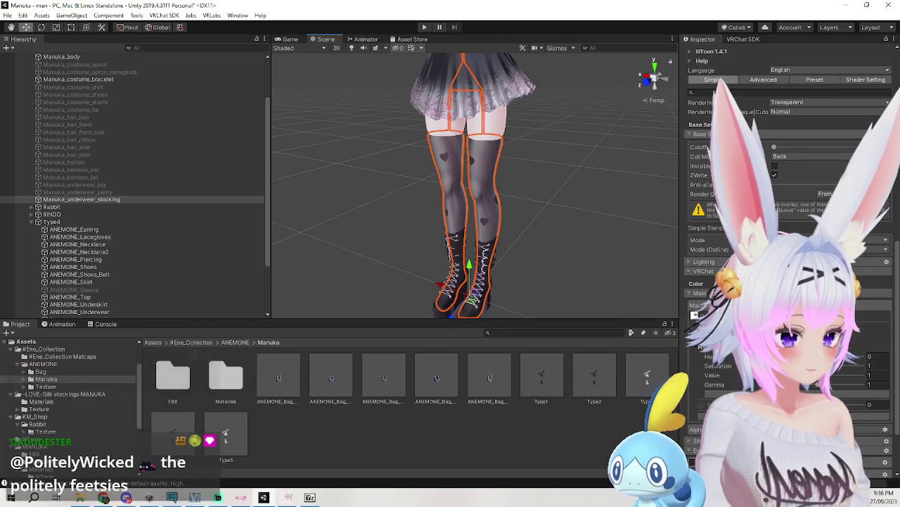
{"action": "left_click", "coordinate": [695, 316]}
{"action": "right_click", "coordinate": [313, 387]}
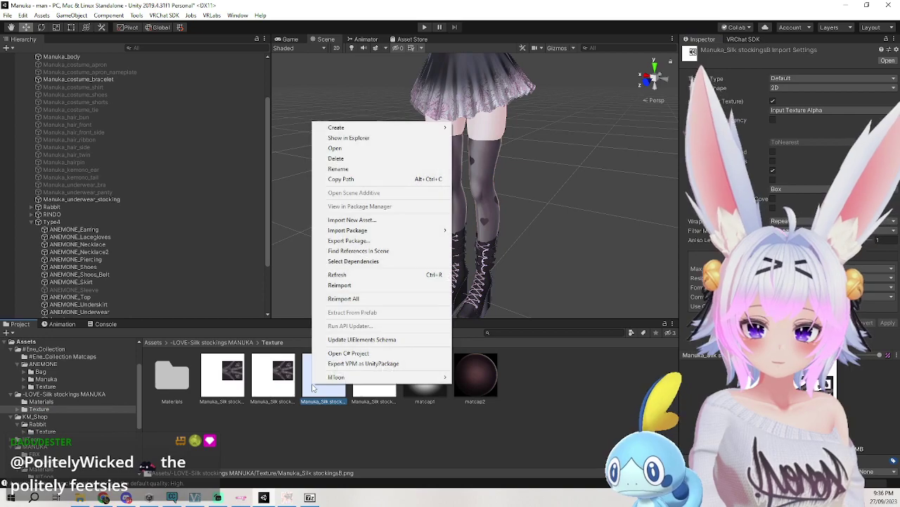
{"action": "left_click", "coordinate": [372, 139]}
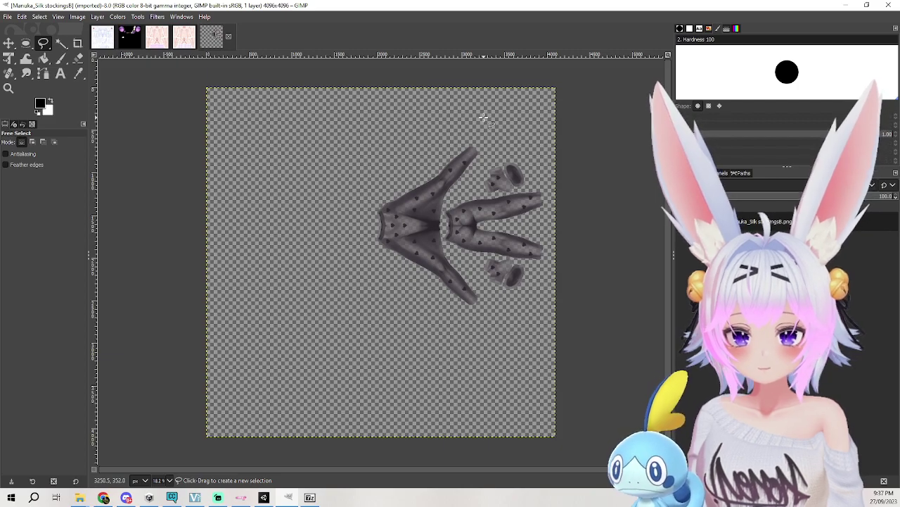
In GIMP, remove the waistband edge and the separate foot pieces from the stocking texture using Free Select.
{"action": "scroll", "coordinate": [420, 216], "scroll_direction": "up", "scroll_amount": 3, "text": "ctrl"}
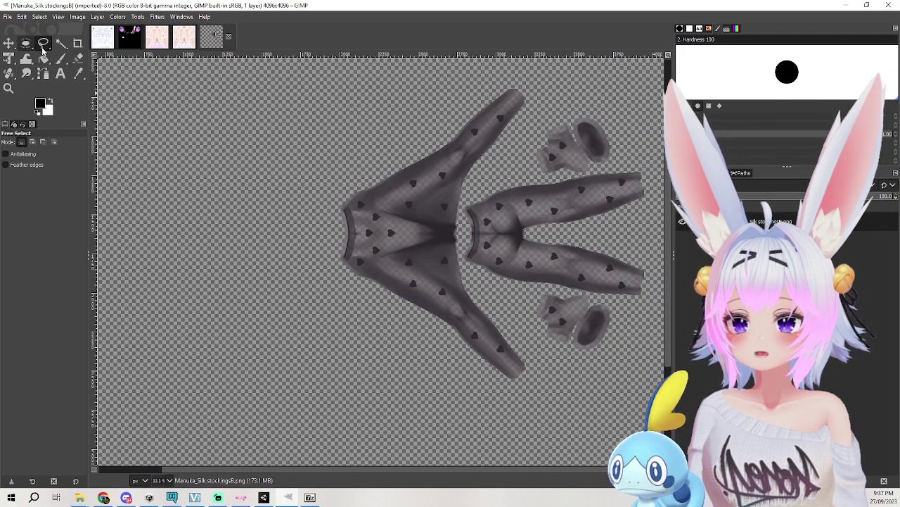
{"action": "key", "text": "shift+e"}
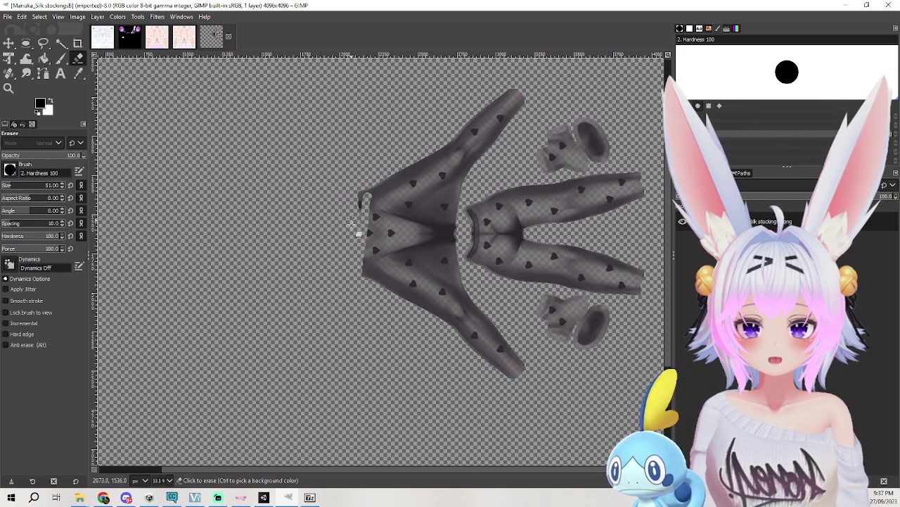
{"action": "key", "text": "ctrl+z"}
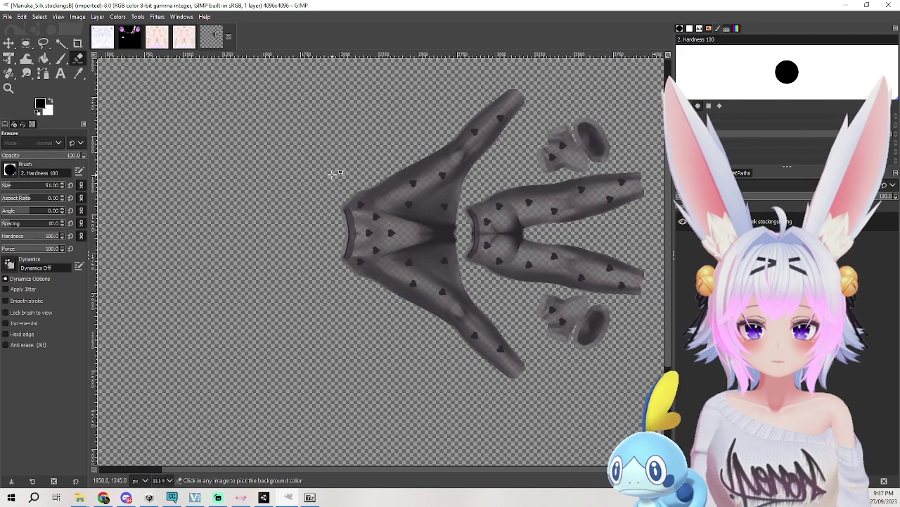
{"action": "left_click", "coordinate": [47, 45]}
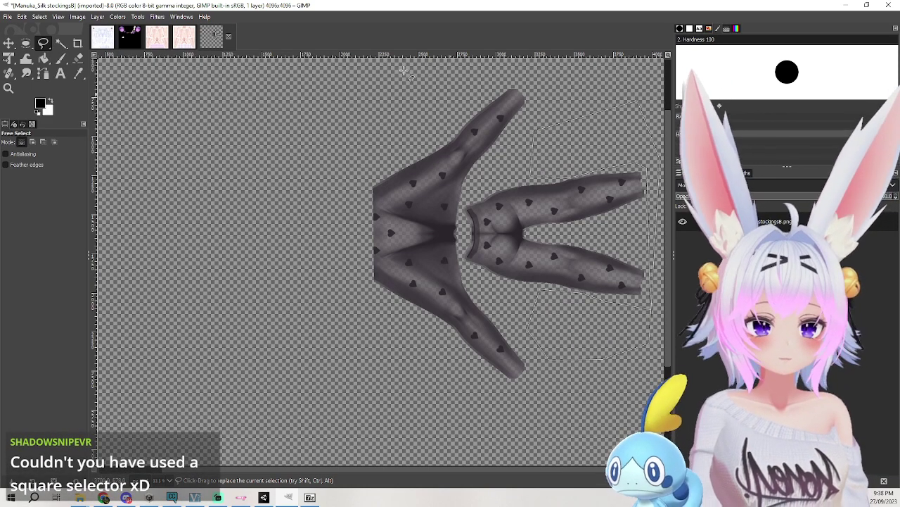
Export the edited texture as Manuka_Silk stockingsB333.png into the stockings Texture folder and return to Unity.
{"action": "left_click", "coordinate": [11, 18]}
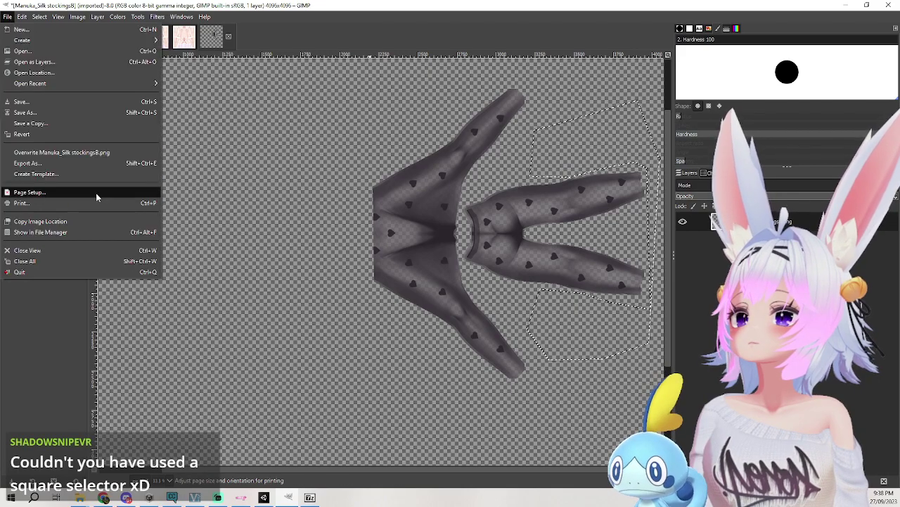
{"action": "left_click", "coordinate": [74, 161]}
{"action": "left_click_drag", "start_coordinate": [349, 51], "coordinate": [0, 67]}
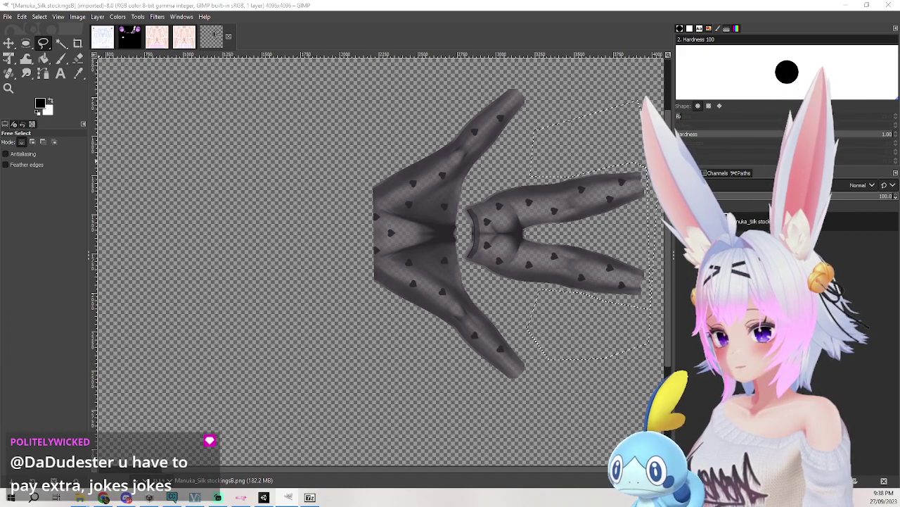
{"action": "key", "text": "ctrl+e"}
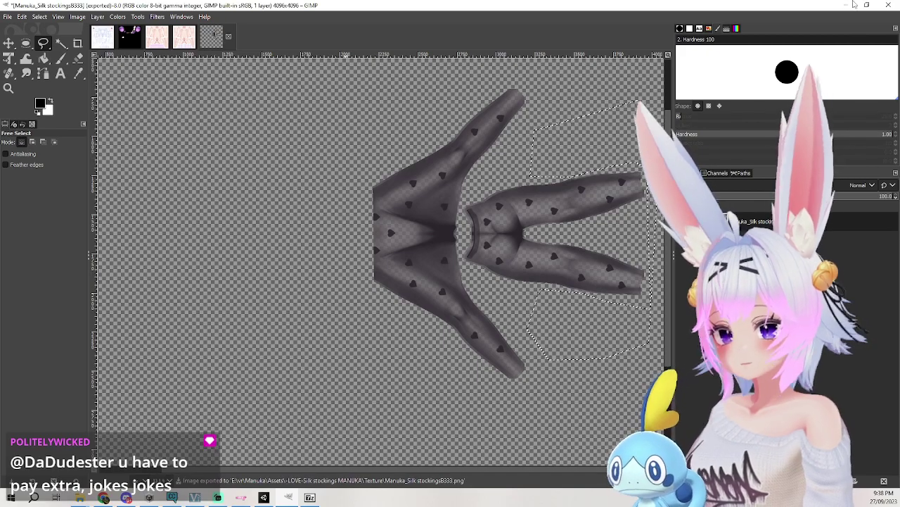
{"action": "left_click", "coordinate": [852, 5]}
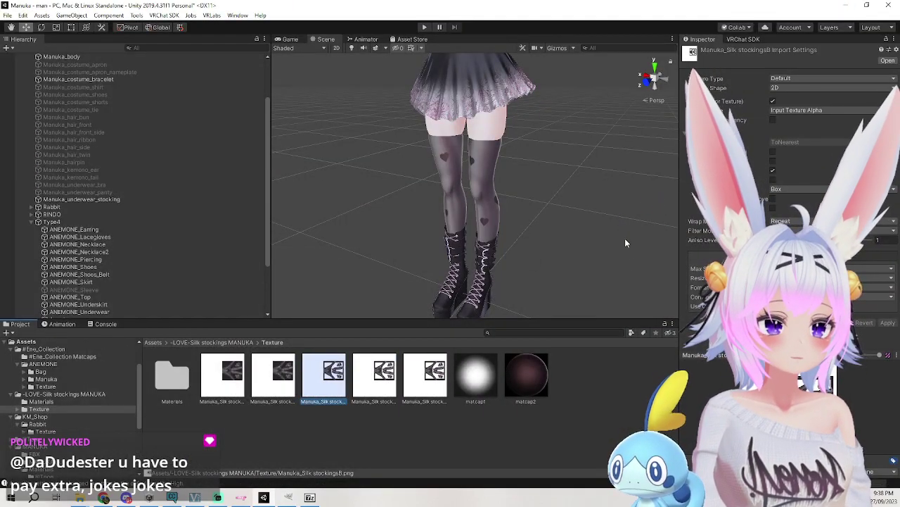
Compare the Manuka_Silk stockings textures in the Texture folder, including the newly exported file.
{"action": "left_click", "coordinate": [424, 377]}
{"action": "left_click", "coordinate": [374, 385]}
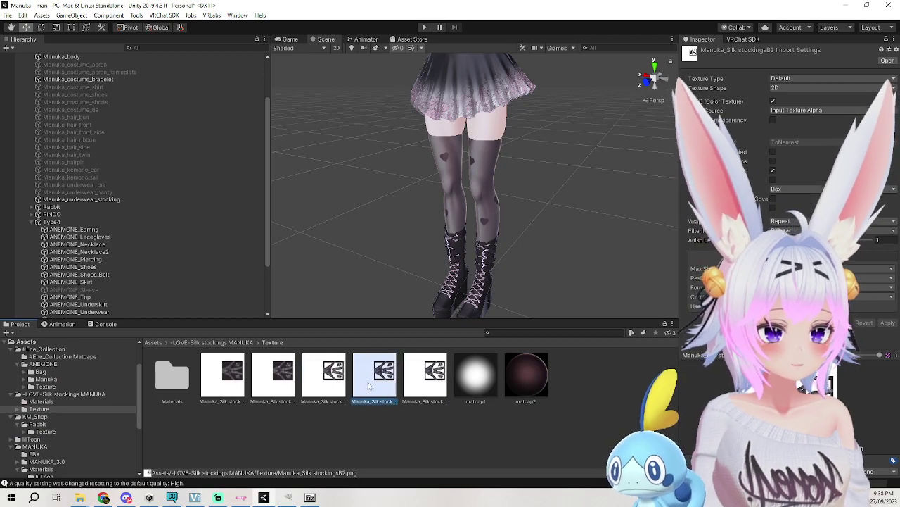
{"action": "left_click", "coordinate": [335, 384]}
{"action": "left_click", "coordinate": [274, 380]}
{"action": "left_click", "coordinate": [224, 380]}
{"action": "left_click", "coordinate": [274, 380]}
{"action": "left_click", "coordinate": [336, 382]}
{"action": "left_click", "coordinate": [366, 377]}
{"action": "left_click", "coordinate": [425, 380]}
{"action": "left_click", "coordinate": [375, 380]}
{"action": "left_click", "coordinate": [323, 380]}
{"action": "left_click", "coordinate": [272, 382]}
{"action": "left_click", "coordinate": [215, 382]}
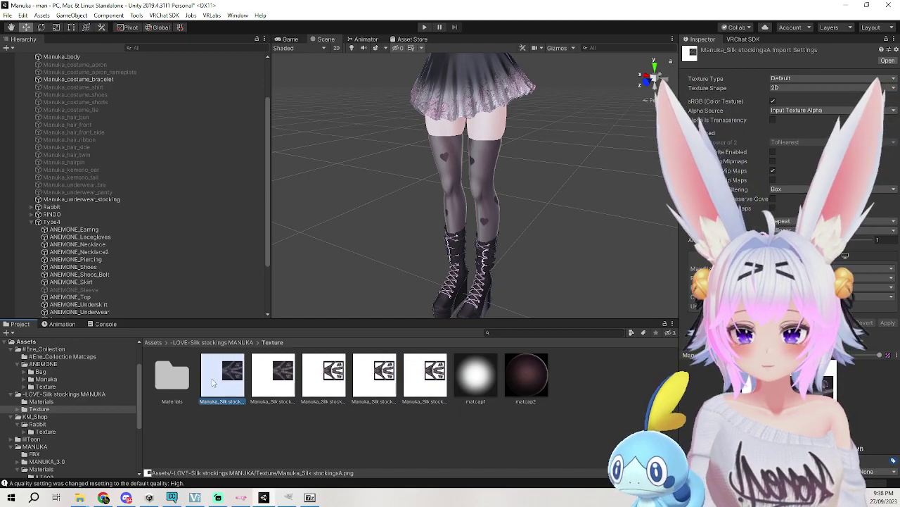
{"action": "left_click", "coordinate": [326, 385]}
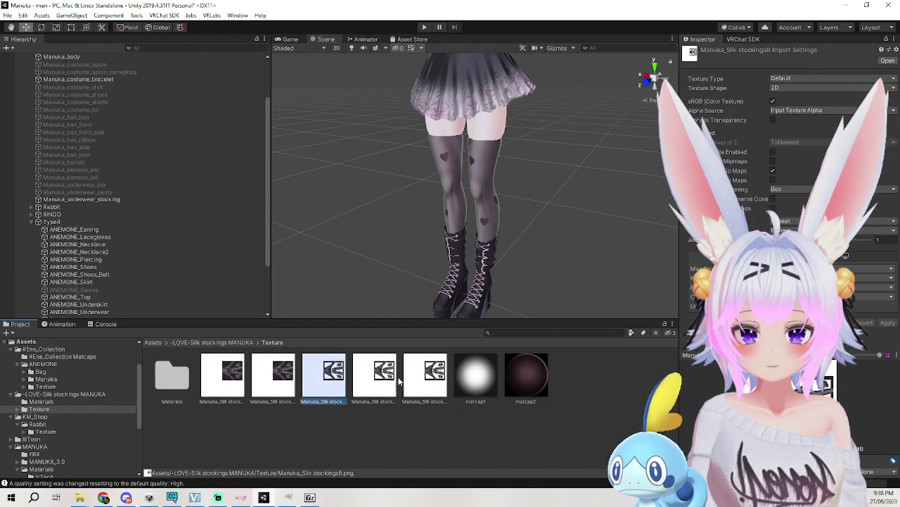
Switch to GIMP, export the edited stocking texture again, and return to Unity.
{"action": "left_click", "coordinate": [289, 498]}
{"action": "left_click", "coordinate": [7, 16]}
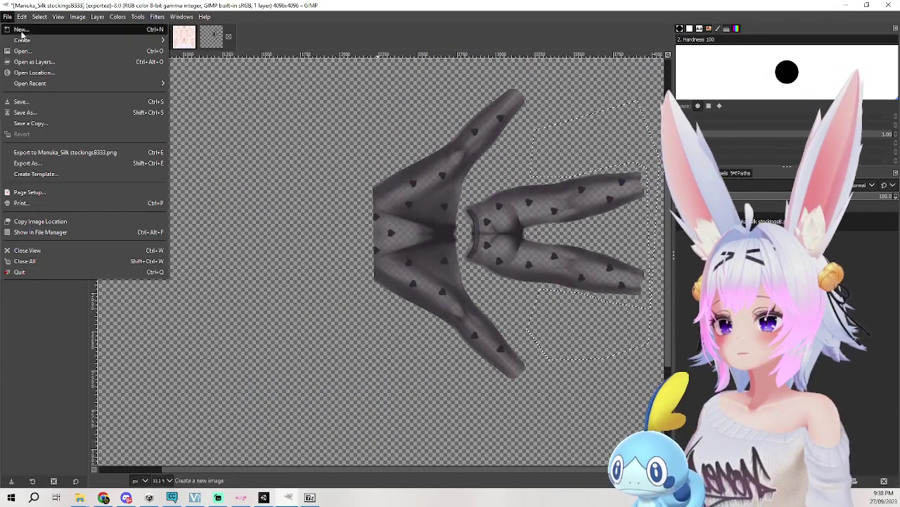
{"action": "left_click", "coordinate": [27, 162]}
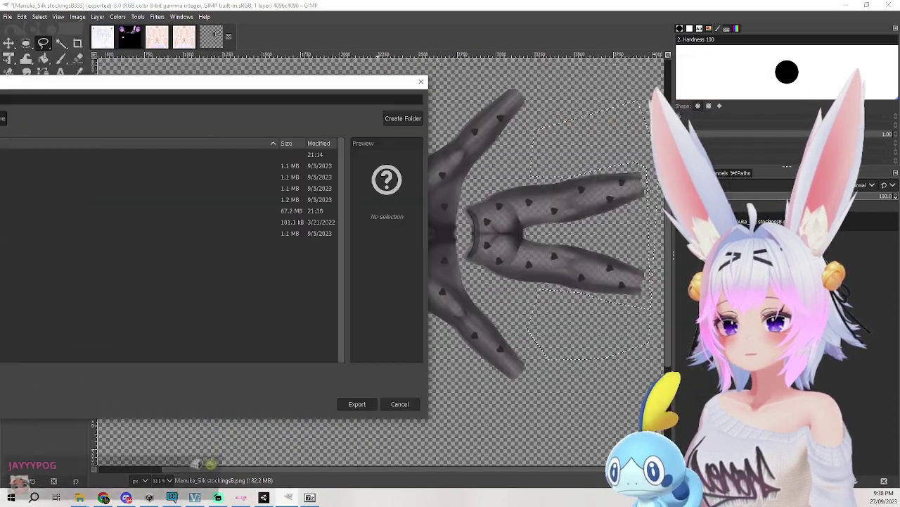
{"action": "key", "text": "Return"}
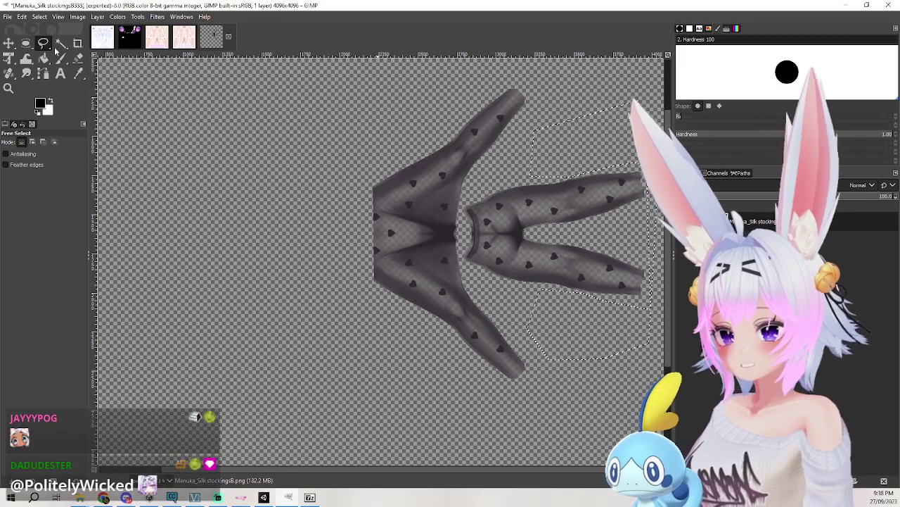
{"action": "left_click", "coordinate": [850, 5]}
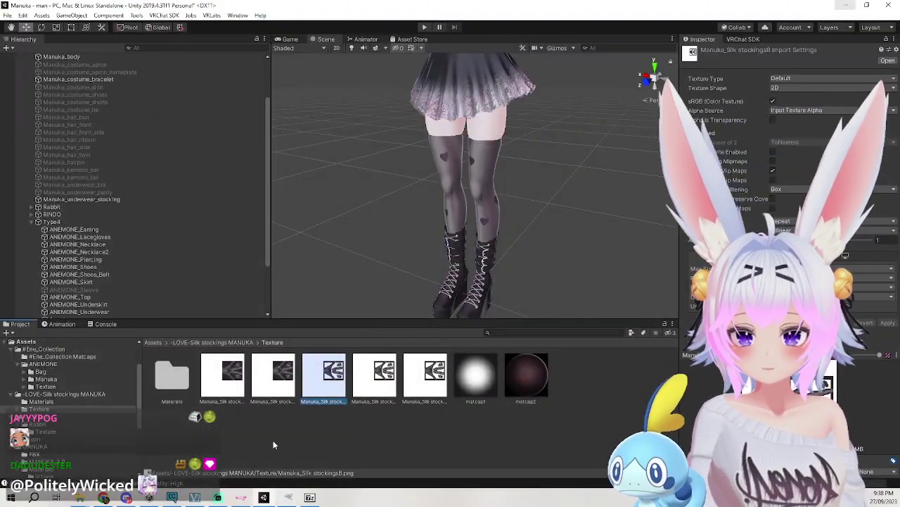
Check the names and previews of the stocking textures and matcap1, and look into the Materials subfolder.
{"action": "left_click", "coordinate": [223, 373]}
{"action": "left_click", "coordinate": [273, 373]}
{"action": "left_click", "coordinate": [333, 382]}
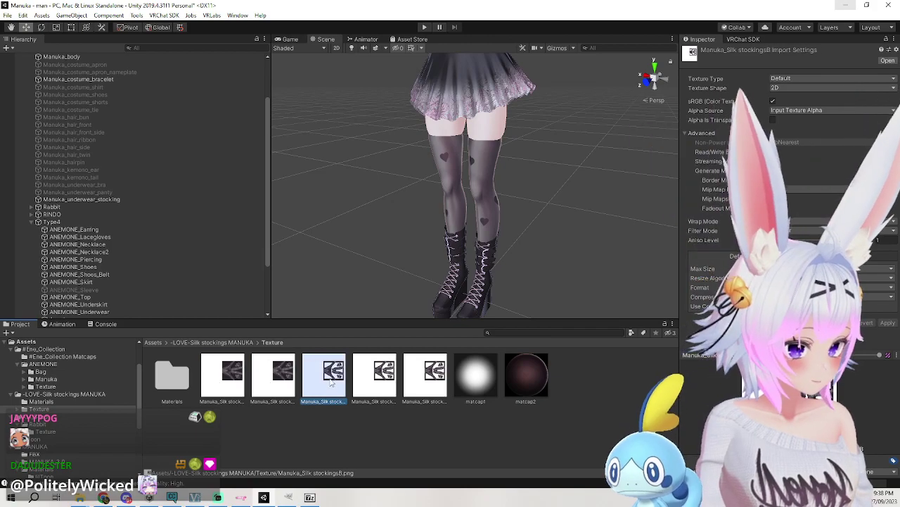
{"action": "left_click", "coordinate": [377, 378]}
{"action": "left_click", "coordinate": [427, 378]}
{"action": "left_click", "coordinate": [466, 381]}
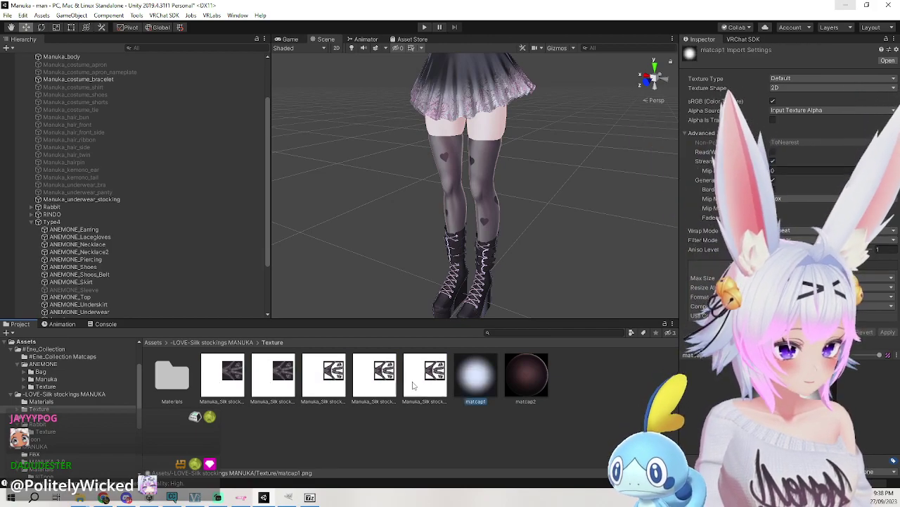
{"action": "double_click", "coordinate": [184, 383]}
{"action": "left_click", "coordinate": [271, 342]}
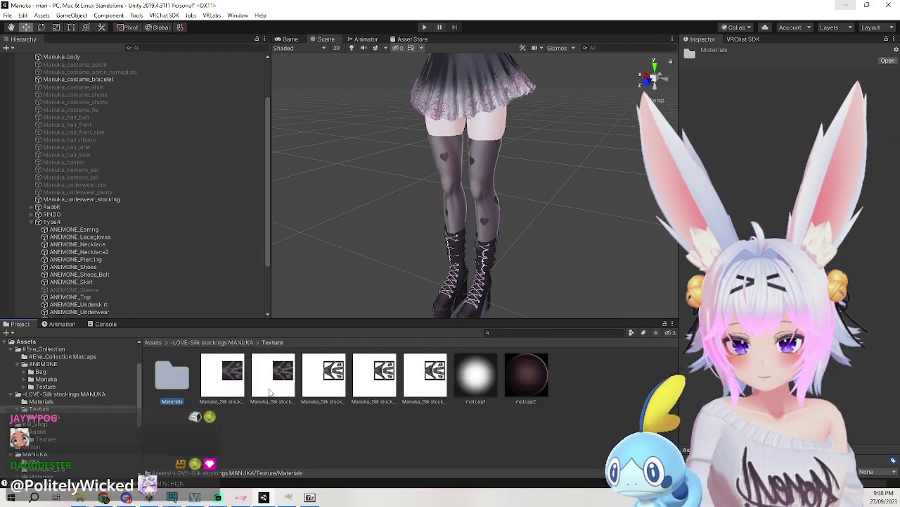
{"action": "key", "text": "Right"}
{"action": "key", "text": "Right"}
{"action": "key", "text": "Right"}
{"action": "key", "text": "Right"}
{"action": "key", "text": "Right"}
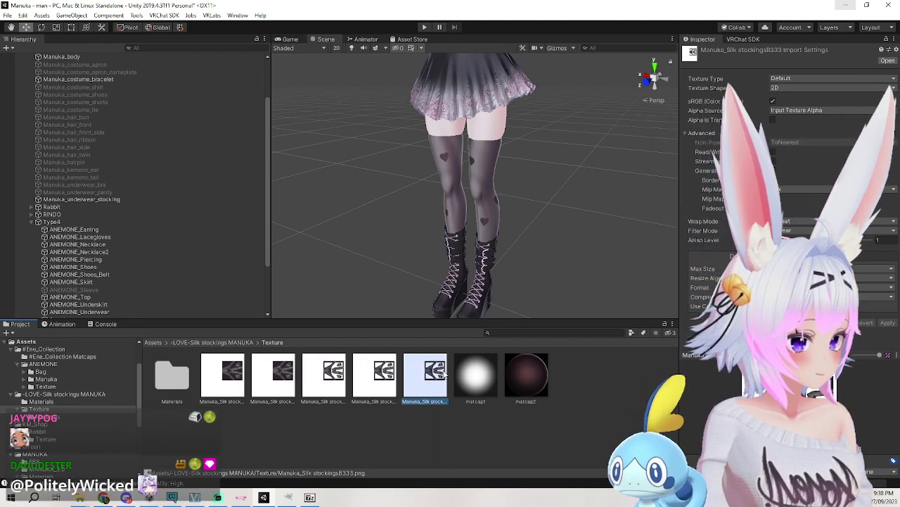
{"action": "key", "text": "Left"}
{"action": "key", "text": "Left"}
{"action": "key", "text": "Left"}
{"action": "key", "text": "Left"}
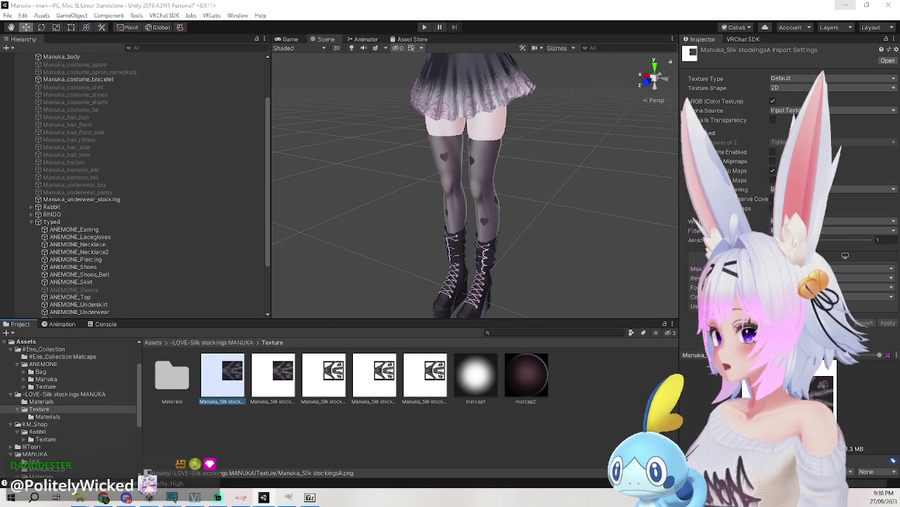
{"action": "left_click", "coordinate": [847, 5]}
{"action": "key", "text": "super+d"}
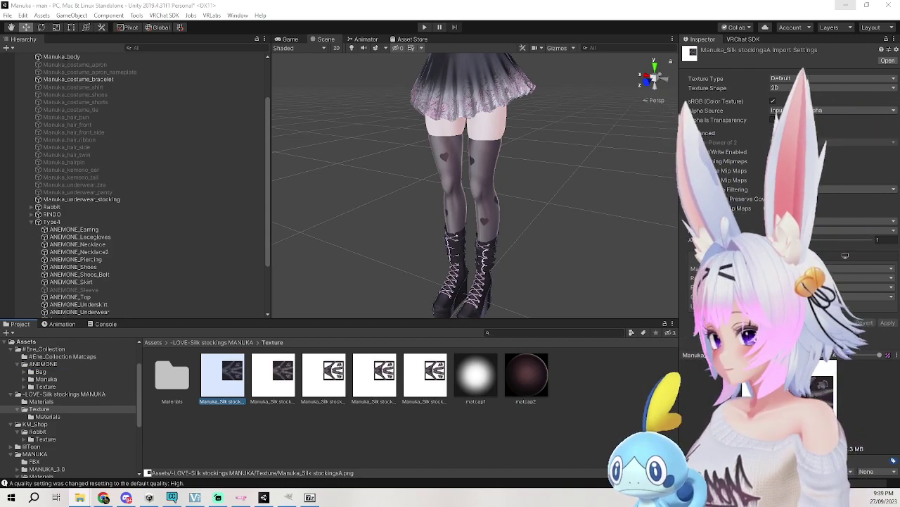
Compare the Manuka_Silk stockings textures in the Texture folder one by one.
{"action": "left_click", "coordinate": [603, 395]}
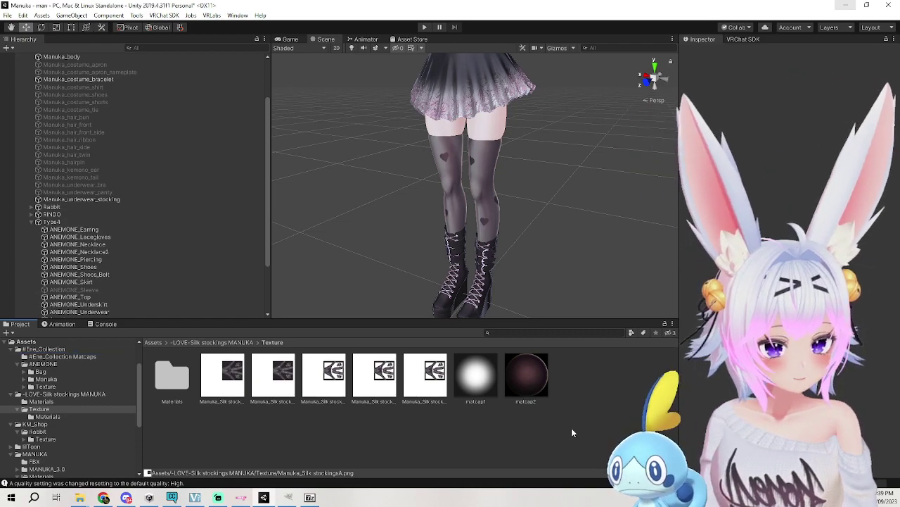
{"action": "left_click", "coordinate": [273, 377]}
{"action": "left_click", "coordinate": [222, 389]}
{"action": "left_click", "coordinate": [273, 376]}
{"action": "left_click", "coordinate": [324, 377]}
{"action": "left_click", "coordinate": [374, 376]}
Check the stocking texture in GIMP, return to Unity, and apply Alpha Is Transparency to the Manuka_Silk stockingsB333 import settings.
{"action": "left_click", "coordinate": [415, 381]}
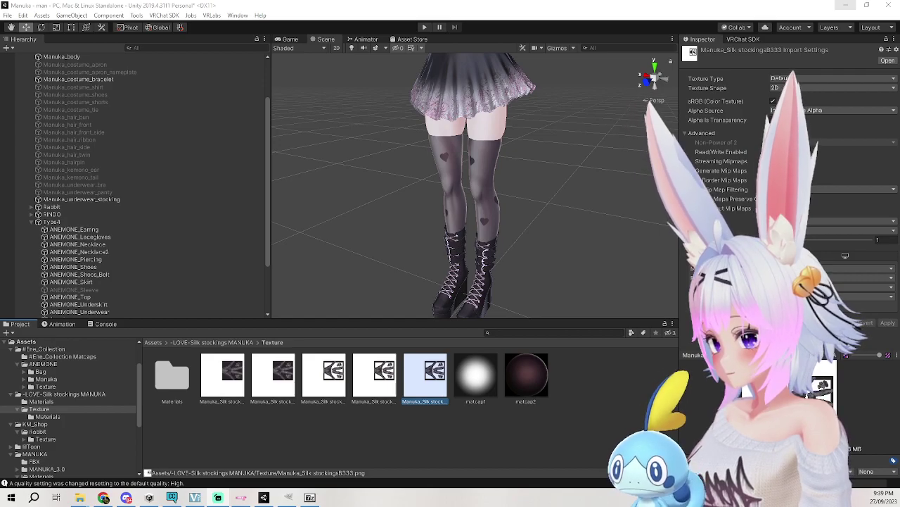
{"action": "key", "text": "alt+Tab"}
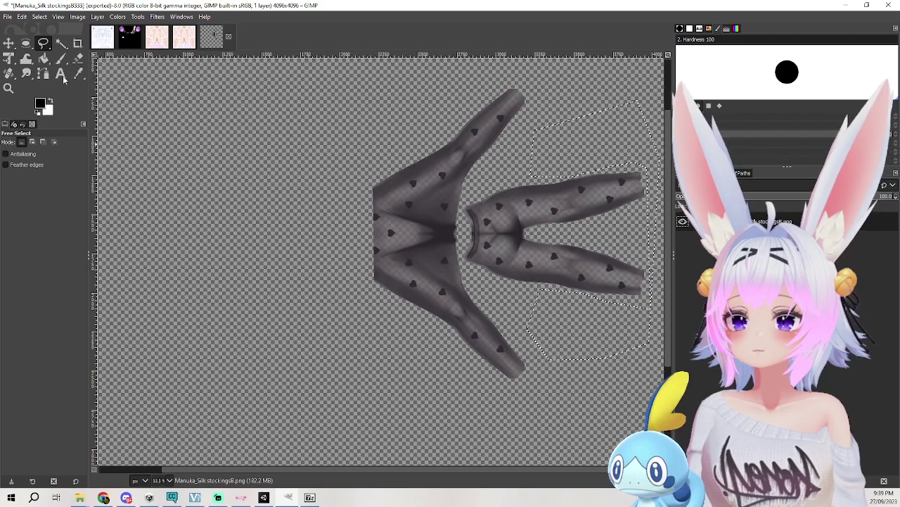
{"action": "left_click", "coordinate": [7, 16]}
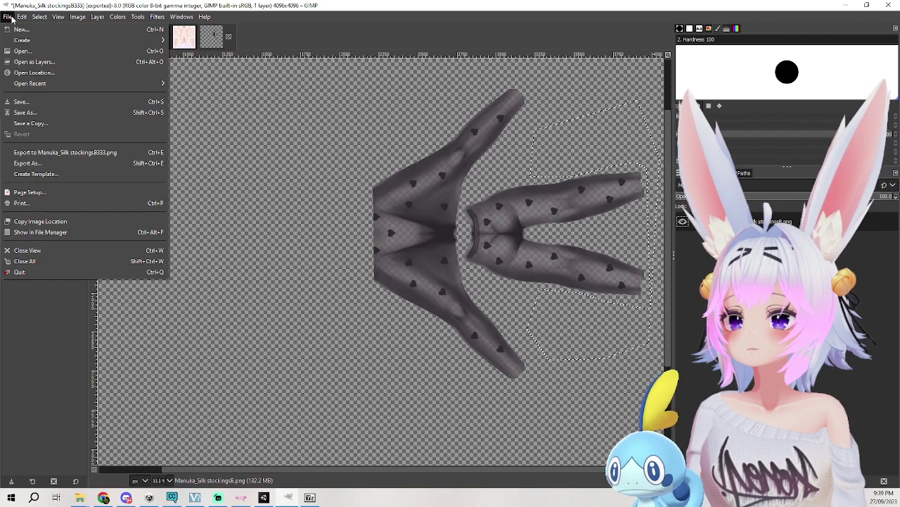
{"action": "left_click", "coordinate": [12, 18]}
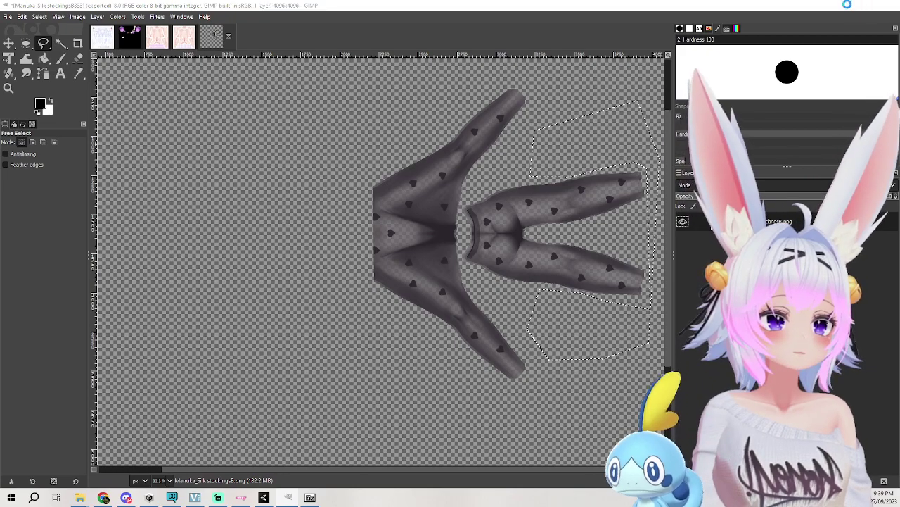
{"action": "left_click", "coordinate": [846, 5]}
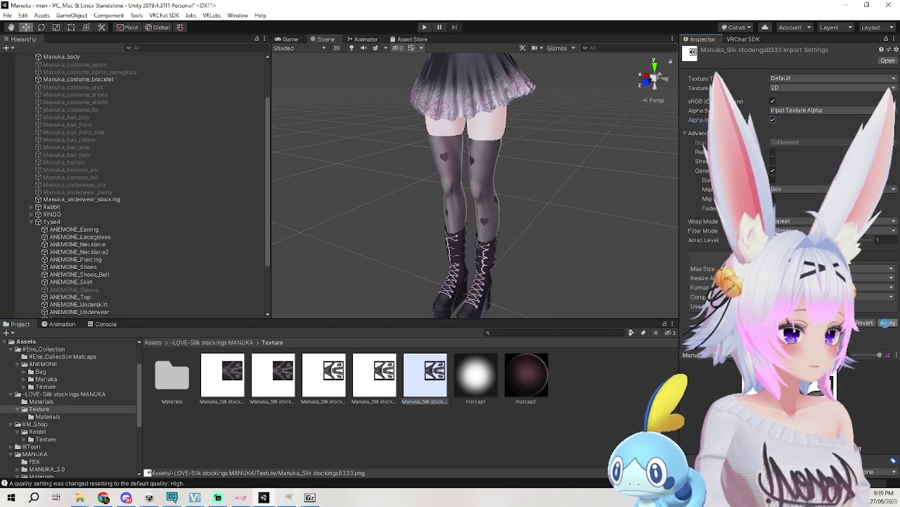
{"action": "left_click", "coordinate": [886, 322]}
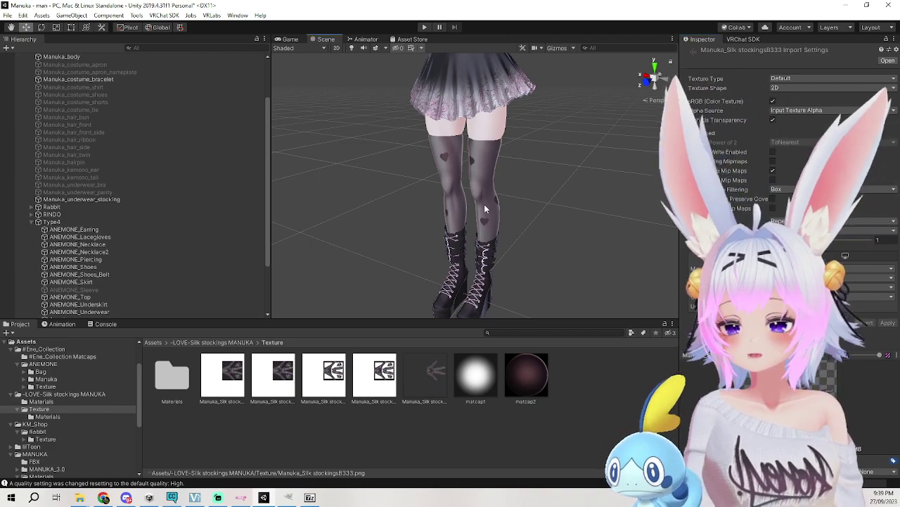
Assign the Manuka_Silk stockingsB333 texture as the main color of the Manuka_underwear_stocking material.
{"action": "left_click", "coordinate": [484, 202]}
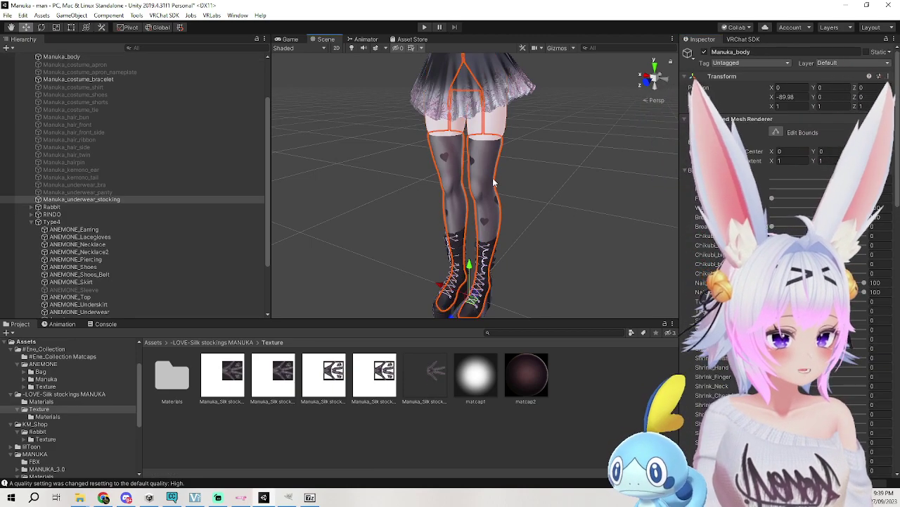
{"action": "scroll", "coordinate": [788, 211], "scroll_direction": "down", "scroll_amount": 5}
{"action": "scroll", "coordinate": [788, 211], "scroll_direction": "down", "scroll_amount": 5}
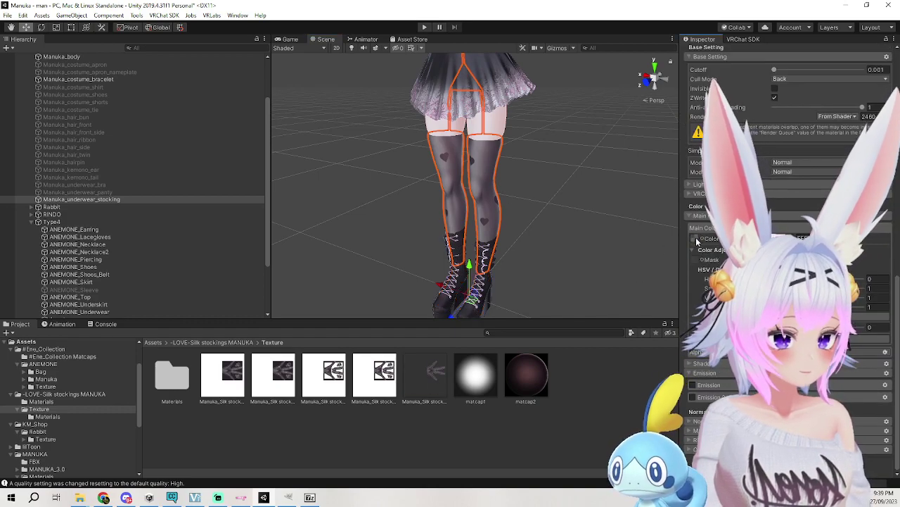
{"action": "left_click", "coordinate": [577, 228]}
{"action": "mouse_move", "coordinate": [572, 238]}
{"action": "middle_mouse_down"}
{"action": "mouse_move", "coordinate": [575, 219]}
{"action": "mouse_move", "coordinate": [573, 241]}
{"action": "middle_mouse_up"}
{"action": "key", "text": "ctrl+z"}
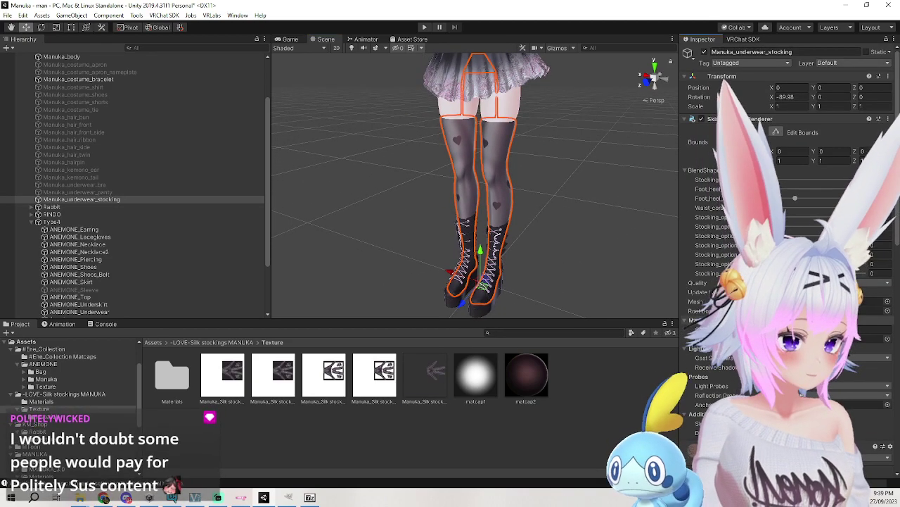
{"action": "scroll", "coordinate": [788, 246], "scroll_direction": "down", "scroll_amount": 6}
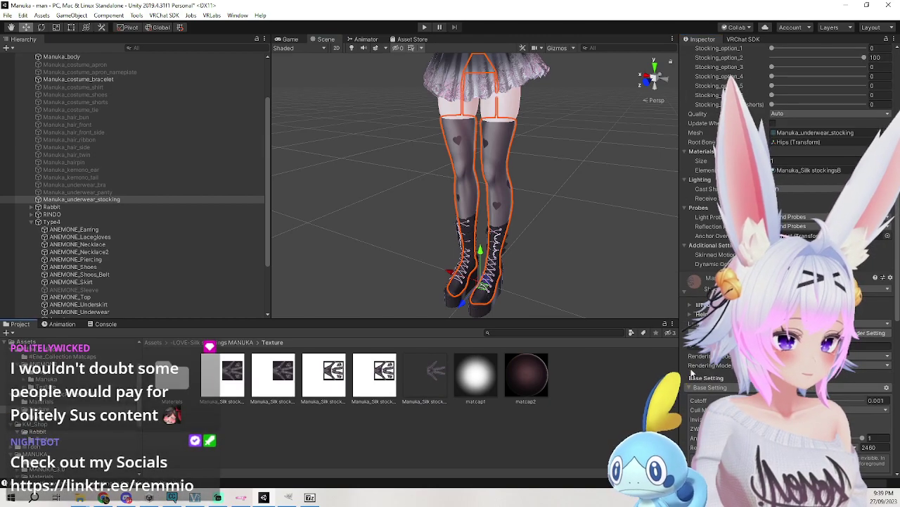
{"action": "scroll", "coordinate": [696, 243], "scroll_direction": "down", "scroll_amount": 12}
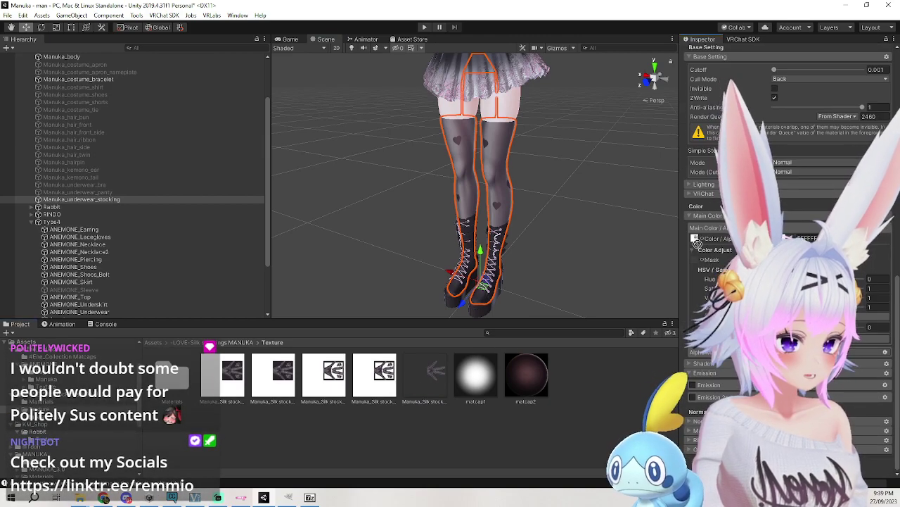
{"action": "middle_click_drag", "start_coordinate": [585, 160], "coordinate": [584, 223]}
{"action": "left_click", "coordinate": [584, 223]}
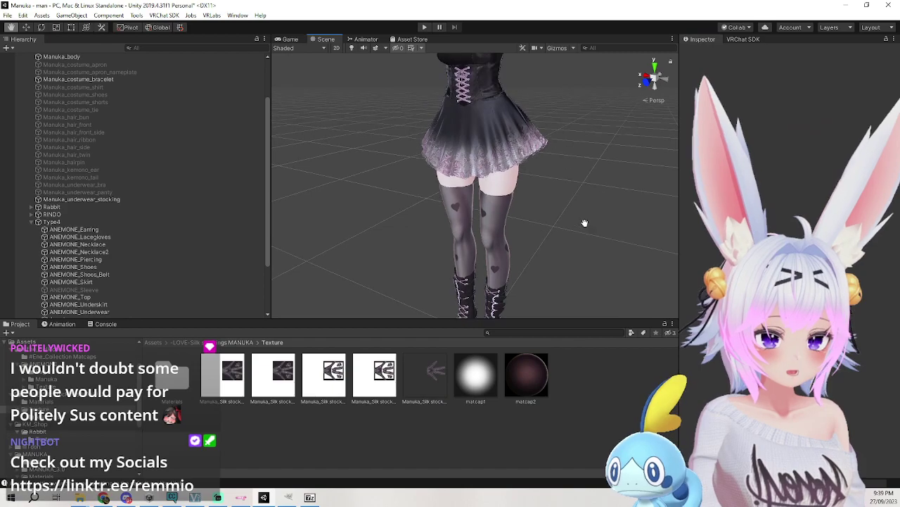
Turn down the Stocking_option_2 blend shape on Manuka_underwear_stocking to turn the thigh-highs into full tights.
{"action": "left_click", "coordinate": [491, 197]}
{"action": "middle_click_drag", "start_coordinate": [577, 188], "coordinate": [598, 205]}
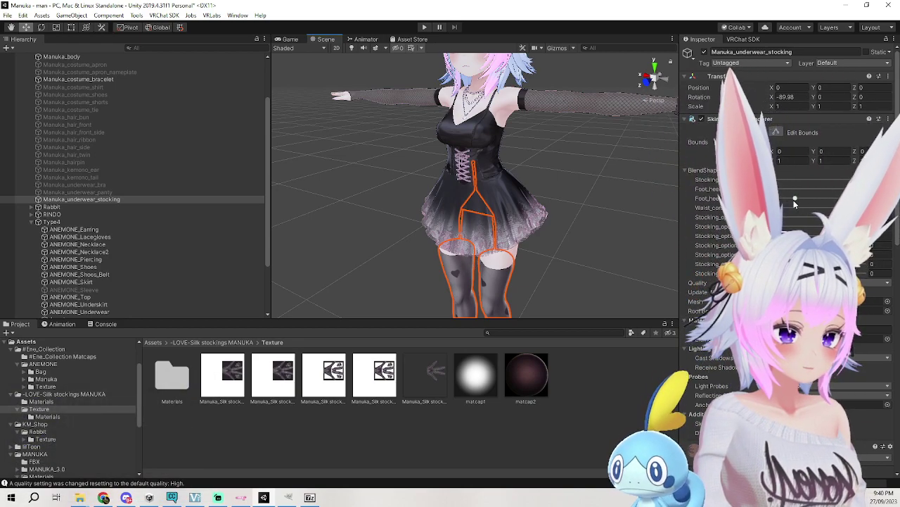
{"action": "left_click", "coordinate": [785, 228]}
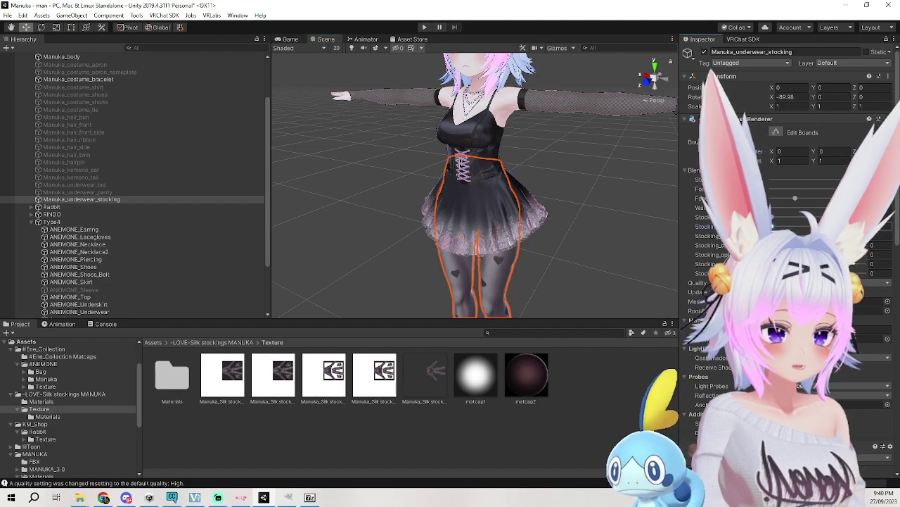
{"action": "left_click", "coordinate": [616, 223]}
{"action": "middle_click_drag", "start_coordinate": [597, 229], "coordinate": [604, 220]}
Hide the Type4 outfit, examine the tights around the waist and hips, and show the outfit again.
{"action": "left_click", "coordinate": [538, 195]}
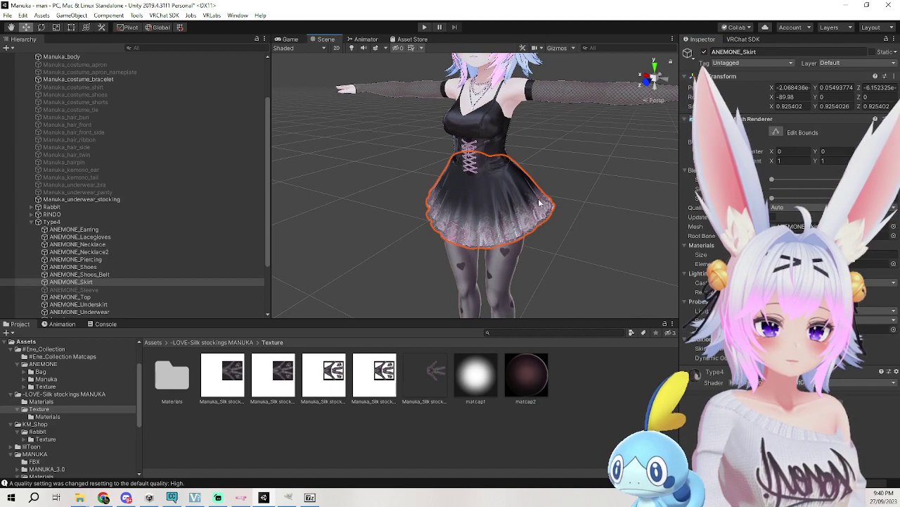
{"action": "left_click", "coordinate": [63, 221]}
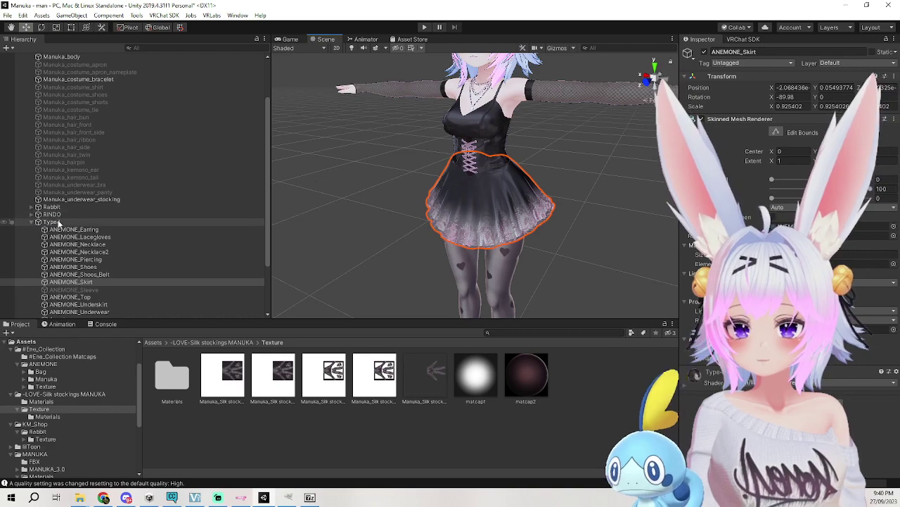
{"action": "left_click", "coordinate": [703, 53]}
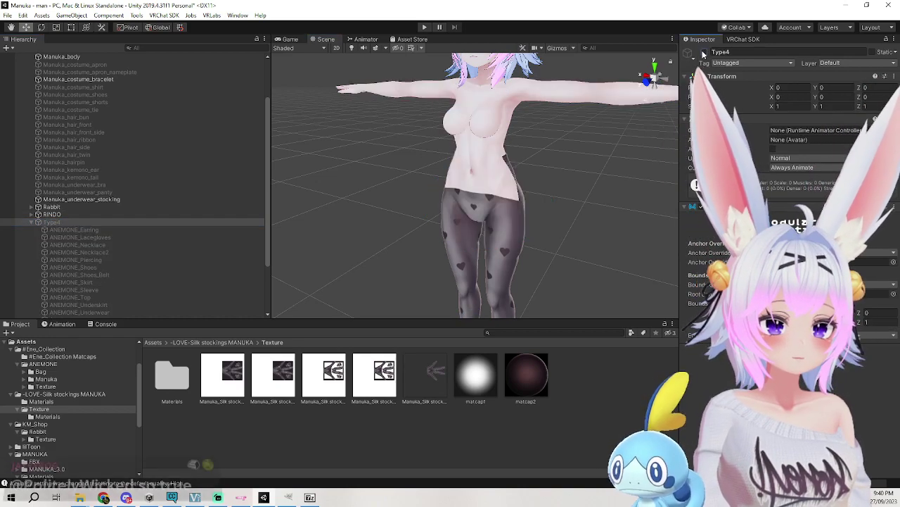
{"action": "left_click_drag", "start_coordinate": [486, 190], "coordinate": [563, 179], "text": "alt"}
{"action": "middle_click_drag", "start_coordinate": [563, 179], "coordinate": [637, 177]}
{"action": "left_click_drag", "start_coordinate": [637, 177], "coordinate": [547, 187], "text": "alt"}
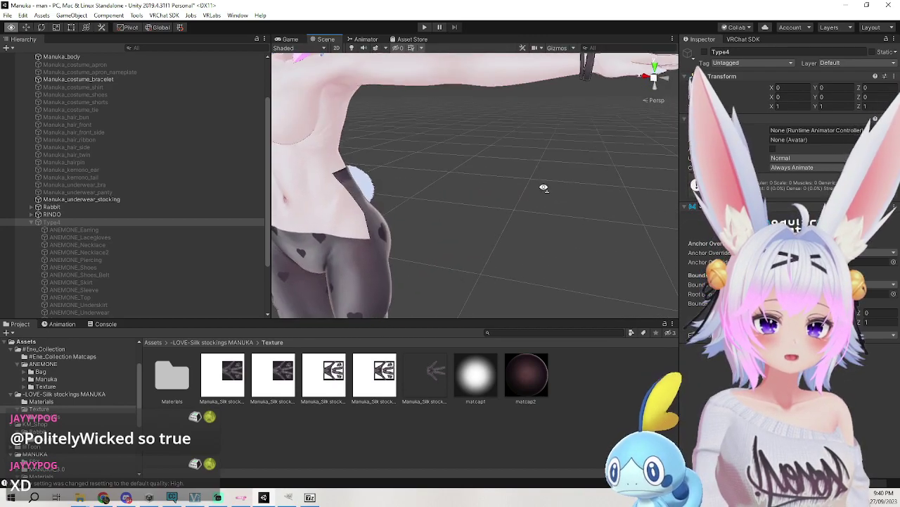
{"action": "middle_click_drag", "start_coordinate": [547, 188], "coordinate": [606, 187]}
{"action": "left_click_drag", "start_coordinate": [607, 187], "coordinate": [438, 188], "text": "alt"}
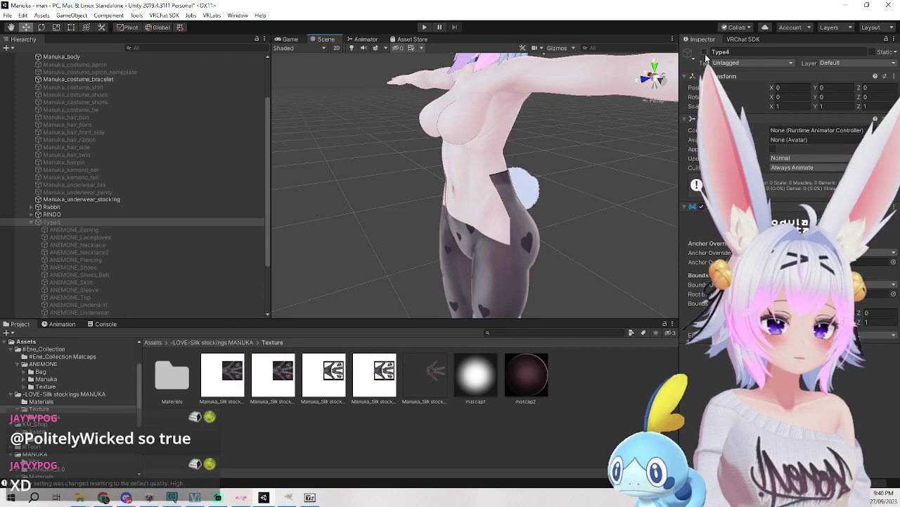
{"action": "left_click", "coordinate": [704, 53]}
Examine the dressed avatar from the side and back, closely around the waist seam and bunny tail.
{"action": "left_click_drag", "start_coordinate": [582, 250], "coordinate": [527, 241], "text": "alt"}
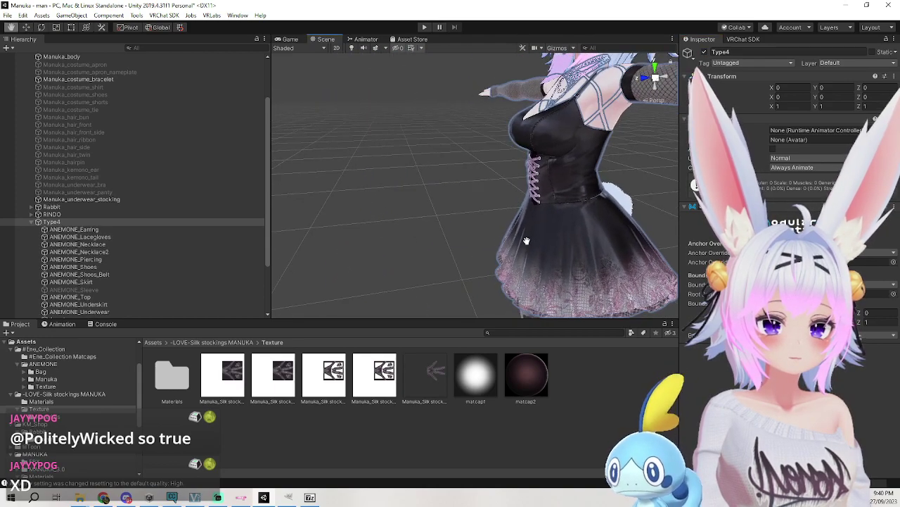
{"action": "middle_click_drag", "start_coordinate": [567, 289], "coordinate": [514, 227]}
{"action": "left_click_drag", "start_coordinate": [515, 228], "coordinate": [613, 236], "text": "alt"}
{"action": "left_click_drag", "start_coordinate": [665, 229], "coordinate": [605, 227], "text": "alt"}
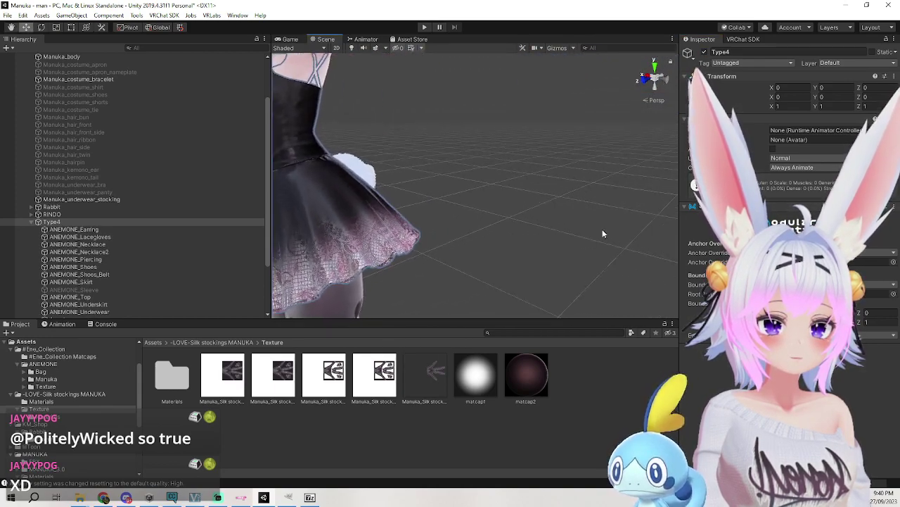
{"action": "left_click_drag", "start_coordinate": [464, 232], "coordinate": [599, 227], "text": "alt"}
{"action": "middle_click_drag", "start_coordinate": [508, 280], "coordinate": [535, 183]}
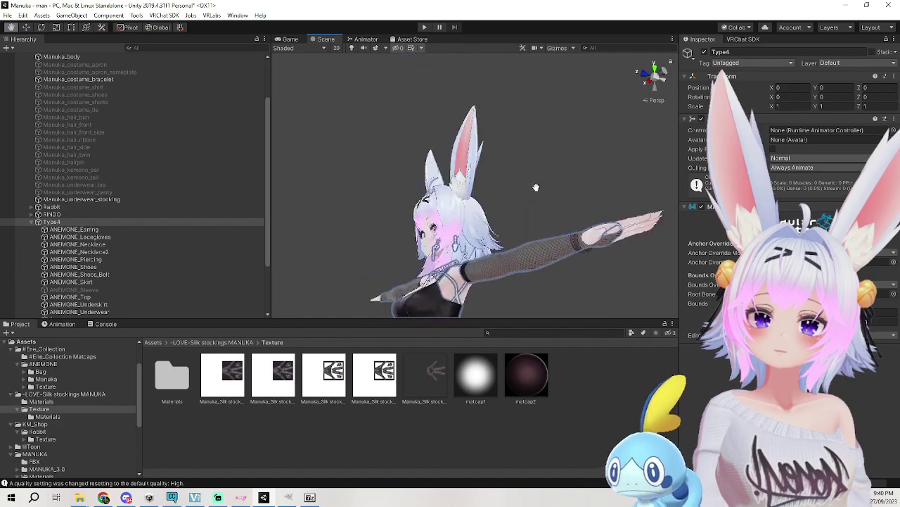
{"action": "right_click_drag", "start_coordinate": [535, 183], "coordinate": [542, 310]}
{"action": "mouse_move", "coordinate": [464, 233]}
{"action": "right_mouse_down"}
{"action": "mouse_move", "coordinate": [521, 233]}
{"action": "mouse_move", "coordinate": [478, 233]}
{"action": "right_mouse_up"}
{"action": "middle_click_drag", "start_coordinate": [478, 233], "coordinate": [460, 201]}
{"action": "scroll", "coordinate": [460, 201], "scroll_direction": "down", "scroll_amount": 3}
{"action": "scroll", "coordinate": [460, 202], "scroll_direction": "up", "scroll_amount": 4}
{"action": "right_click_drag", "start_coordinate": [442, 263], "coordinate": [513, 264]}
{"action": "left_click_drag", "start_coordinate": [513, 265], "coordinate": [512, 254], "text": "alt"}
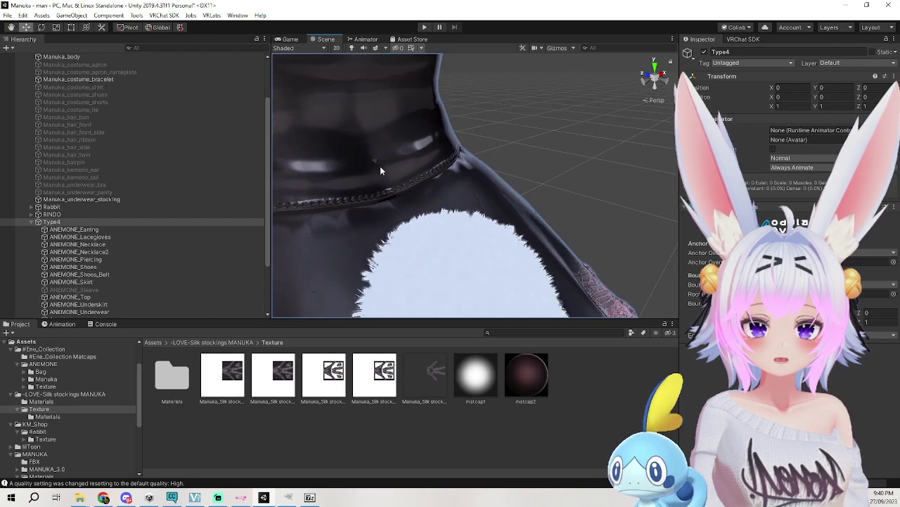
{"action": "right_click_drag", "start_coordinate": [382, 171], "coordinate": [408, 167]}
{"action": "middle_click_drag", "start_coordinate": [408, 167], "coordinate": [452, 163]}
{"action": "scroll", "coordinate": [513, 174], "scroll_direction": "down", "scroll_amount": 4}
{"action": "middle_click_drag", "start_coordinate": [512, 174], "coordinate": [573, 199]}
{"action": "scroll", "coordinate": [625, 174], "scroll_direction": "down", "scroll_amount": 3}
Examine how the tights look from the skirt hem down to the ANEMONE boots.
{"action": "left_click", "coordinate": [573, 203]}
{"action": "middle_click_drag", "start_coordinate": [529, 259], "coordinate": [549, 229]}
{"action": "scroll", "coordinate": [539, 256], "scroll_direction": "up", "scroll_amount": 2}
{"action": "left_click_drag", "start_coordinate": [536, 265], "coordinate": [573, 244], "text": "alt"}
{"action": "middle_click_drag", "start_coordinate": [580, 242], "coordinate": [542, 224]}
{"action": "left_click", "coordinate": [491, 223]}
{"action": "left_click", "coordinate": [560, 229]}
{"action": "middle_click_drag", "start_coordinate": [560, 228], "coordinate": [522, 122]}
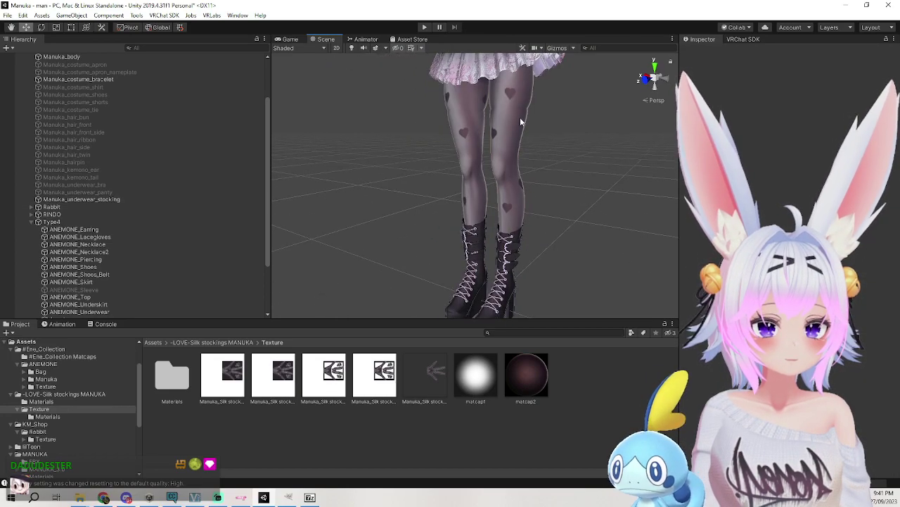
Switch to GIMP, outline the waistband area of the stocking texture with Free Select, and return to Unity.
{"action": "left_click", "coordinate": [521, 122]}
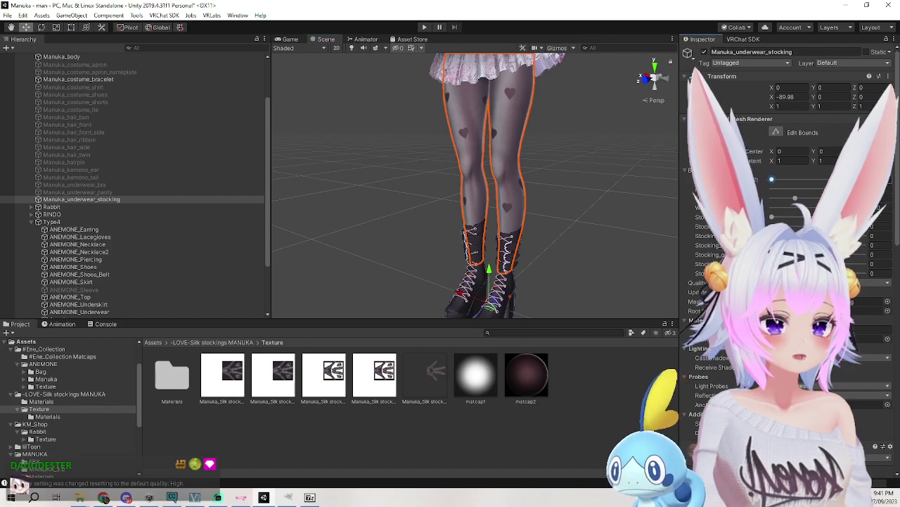
{"action": "left_click", "coordinate": [573, 135]}
{"action": "middle_click_drag", "start_coordinate": [573, 134], "coordinate": [595, 223]}
{"action": "left_click", "coordinate": [288, 498]}
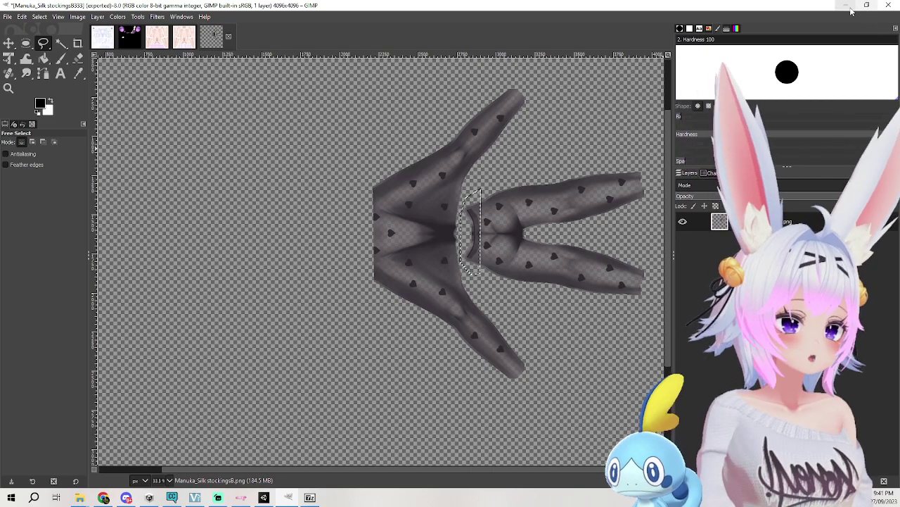
{"action": "left_click", "coordinate": [850, 9]}
Inspect the avatar with the dress, tights and boots from several angles, close up and at full length.
{"action": "middle_click_drag", "start_coordinate": [502, 207], "coordinate": [512, 190]}
{"action": "left_click_drag", "start_coordinate": [510, 190], "coordinate": [368, 205], "text": "alt"}
{"action": "middle_click_drag", "start_coordinate": [368, 205], "coordinate": [398, 204]}
{"action": "left_click_drag", "start_coordinate": [398, 203], "coordinate": [427, 201], "text": "alt"}
{"action": "middle_click_drag", "start_coordinate": [426, 201], "coordinate": [404, 166]}
{"action": "left_click_drag", "start_coordinate": [403, 165], "coordinate": [548, 219], "text": "alt"}
{"action": "right_click_drag", "start_coordinate": [548, 218], "coordinate": [573, 219]}
{"action": "right_click_drag", "start_coordinate": [429, 195], "coordinate": [590, 223]}
{"action": "scroll", "coordinate": [589, 219], "scroll_direction": "up", "scroll_amount": 5}
{"action": "middle_click_drag", "start_coordinate": [529, 231], "coordinate": [563, 249]}
{"action": "scroll", "coordinate": [499, 205], "scroll_direction": "down", "scroll_amount": 6}
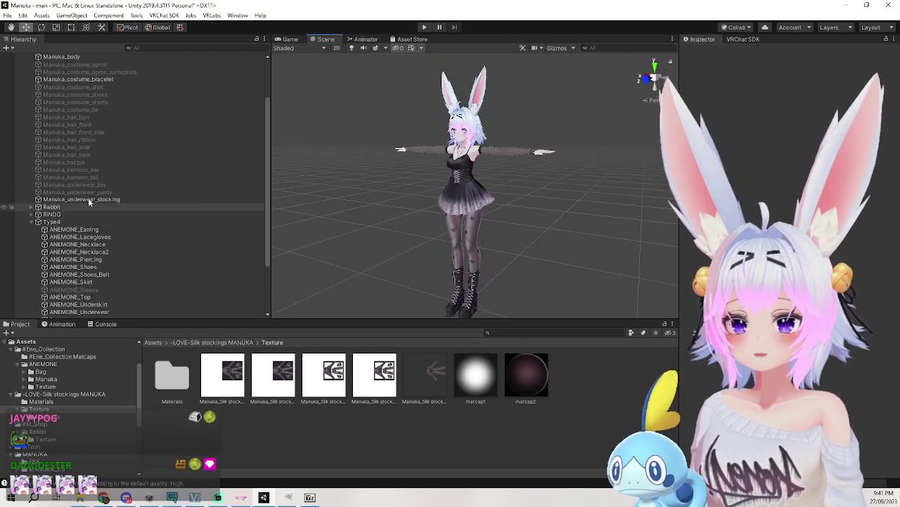
Collapse the remmio (1) avatar in the scene hierarchy and deactivate it.
{"action": "scroll", "coordinate": [127, 196], "scroll_direction": "up", "scroll_amount": 3}
{"action": "left_click", "coordinate": [25, 86]}
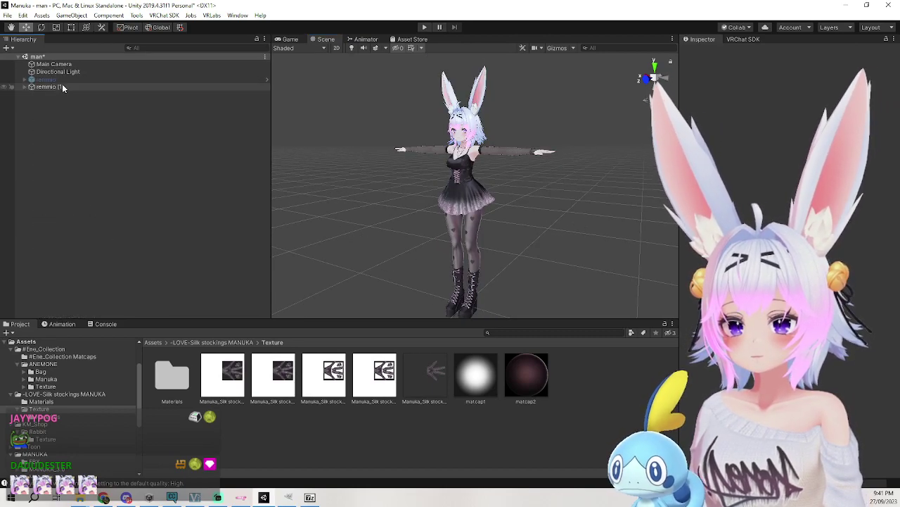
{"action": "left_click", "coordinate": [61, 86]}
{"action": "left_click", "coordinate": [705, 52]}
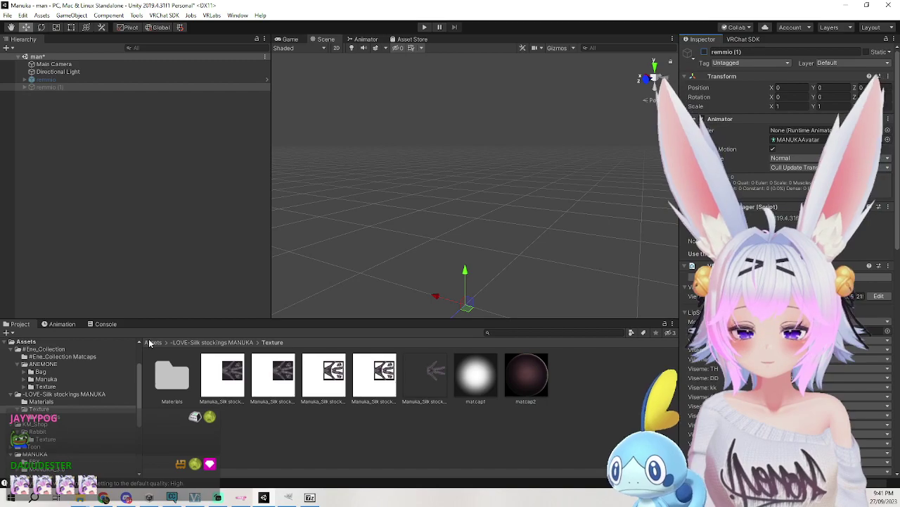
Add another copy of the remmio prefab from Assets to the scene, view its legs, and undo the addition.
{"action": "left_click", "coordinate": [152, 342]}
{"action": "left_click_drag", "start_coordinate": [349, 295], "coordinate": [171, 195]}
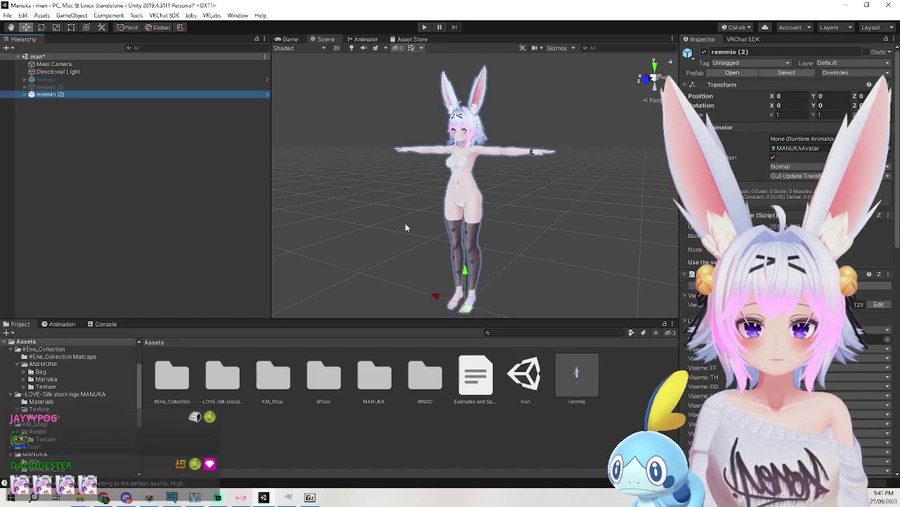
{"action": "scroll", "coordinate": [436, 236], "scroll_direction": "up", "scroll_amount": 2}
{"action": "middle_click_drag", "start_coordinate": [485, 251], "coordinate": [481, 205]}
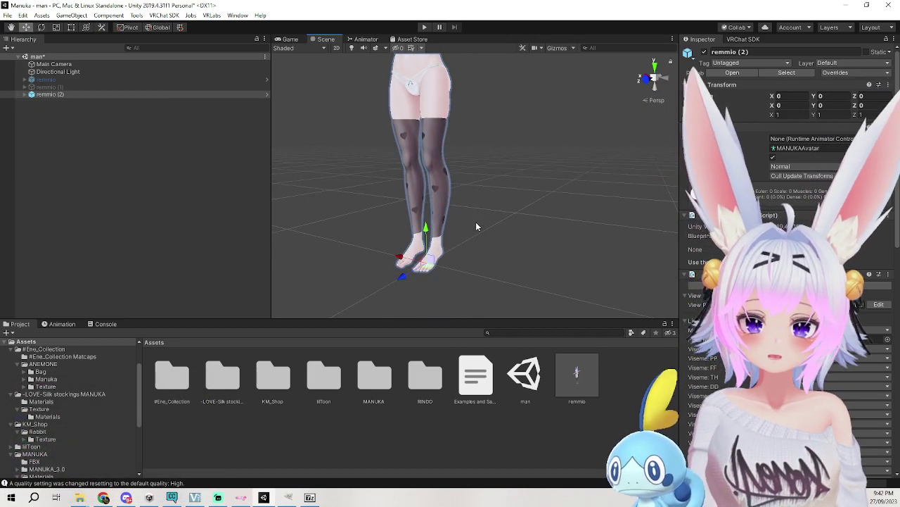
{"action": "key", "text": "ctrl+z"}
Activate the original remmio avatar to view its stockings and feet, and undo the activation.
{"action": "left_click", "coordinate": [40, 80]}
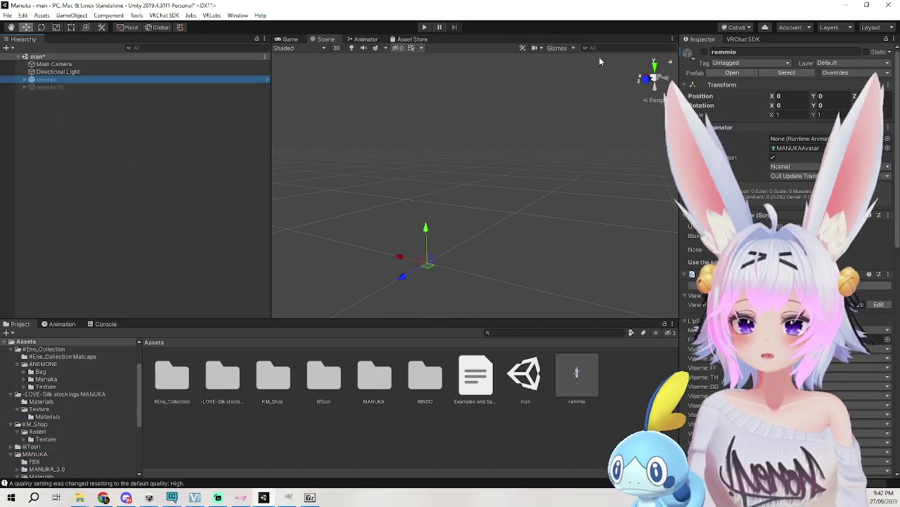
{"action": "left_click", "coordinate": [704, 51]}
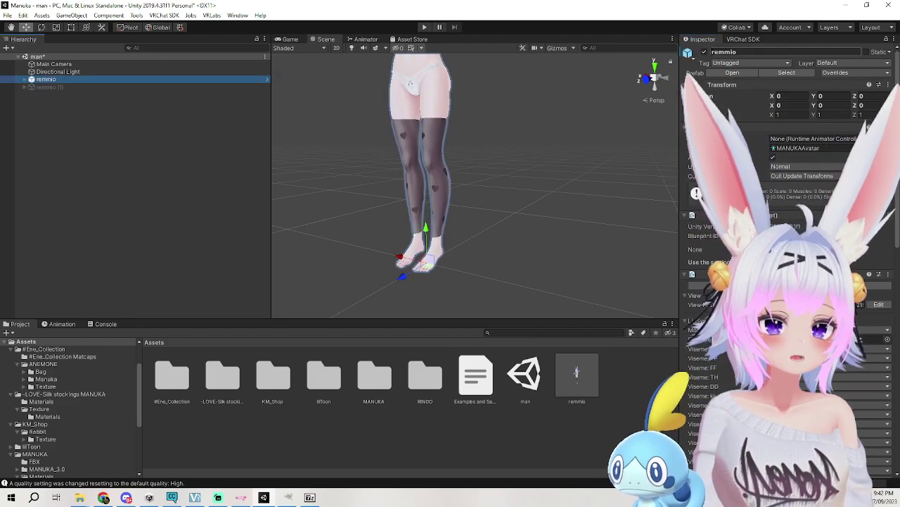
{"action": "key", "text": "ctrl+z"}
{"action": "key", "text": "ctrl+z"}
Expand the remmio (1) avatar in the scene hierarchy and activate it.
{"action": "left_click", "coordinate": [25, 87]}
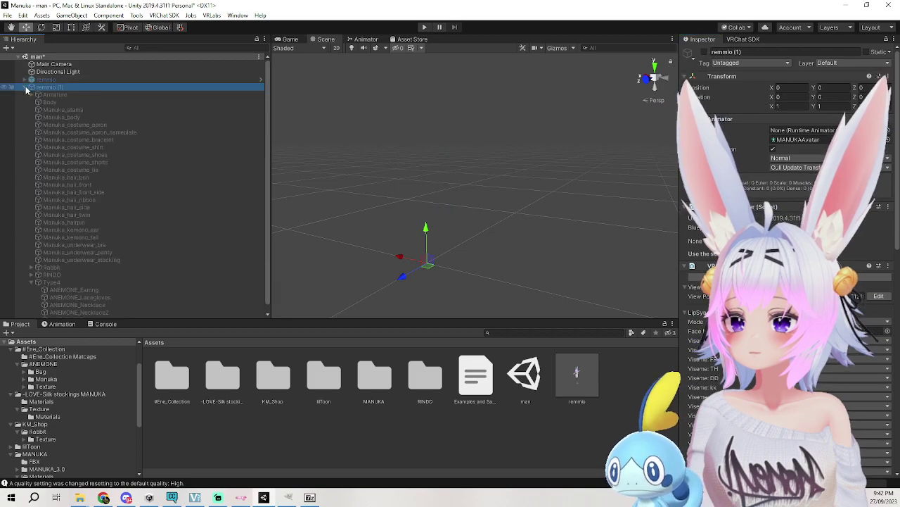
{"action": "scroll", "coordinate": [127, 195], "scroll_direction": "down", "scroll_amount": 6}
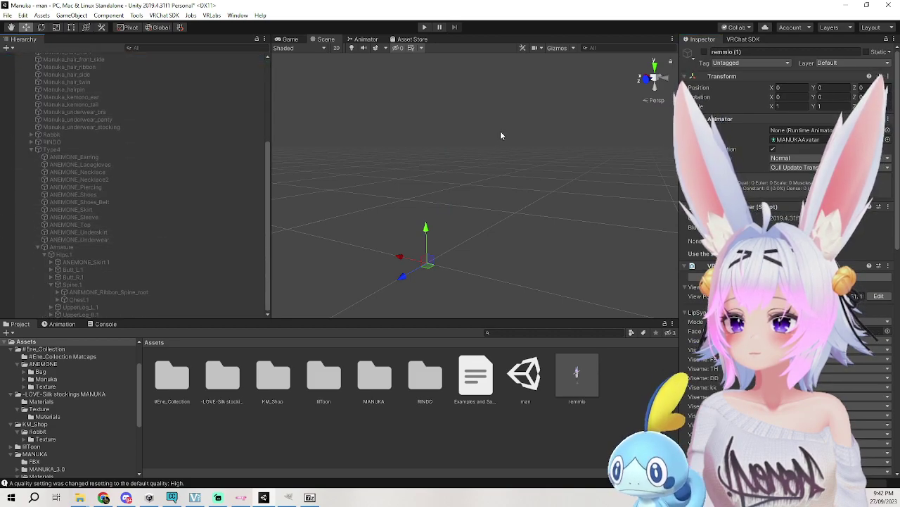
{"action": "left_click", "coordinate": [704, 52]}
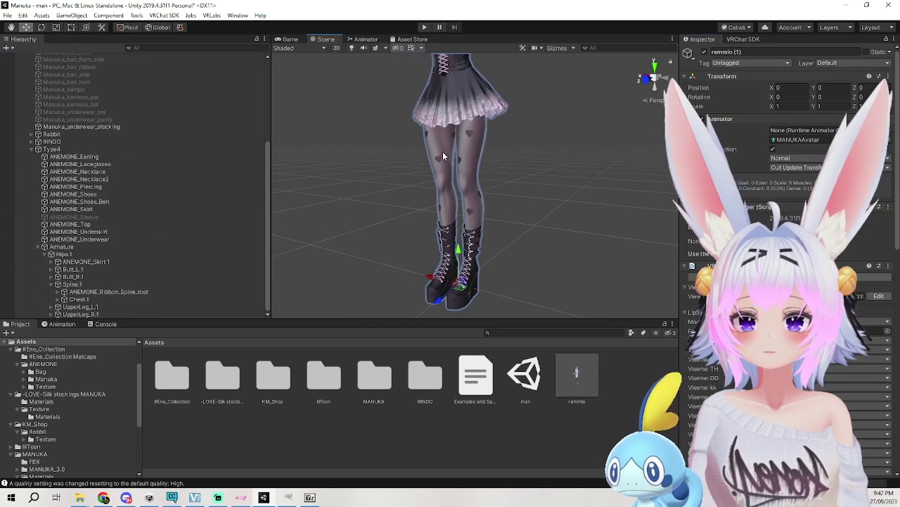
Locate the material used by remmio (1)'s Manuka_underwear_stocking mesh in the project and duplicate it.
{"action": "left_click", "coordinate": [467, 158]}
{"action": "scroll", "coordinate": [798, 230], "scroll_direction": "down", "scroll_amount": 5}
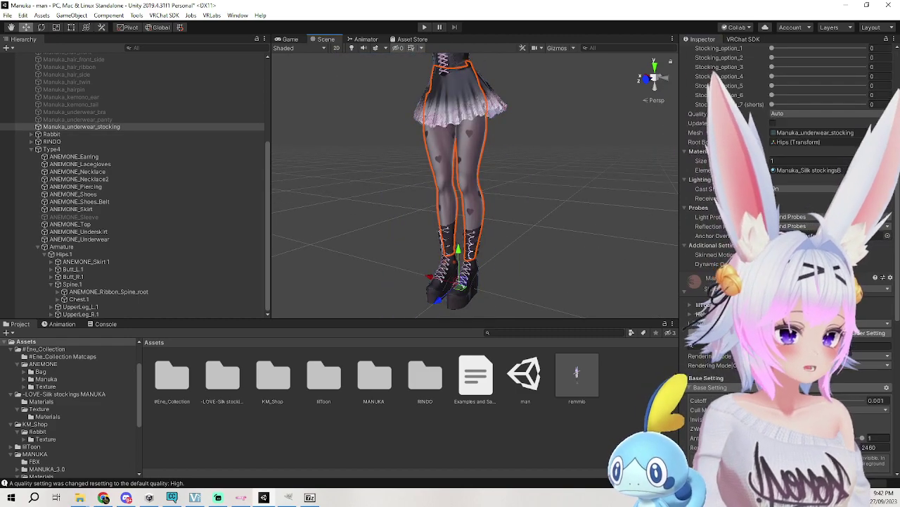
{"action": "left_click", "coordinate": [799, 172]}
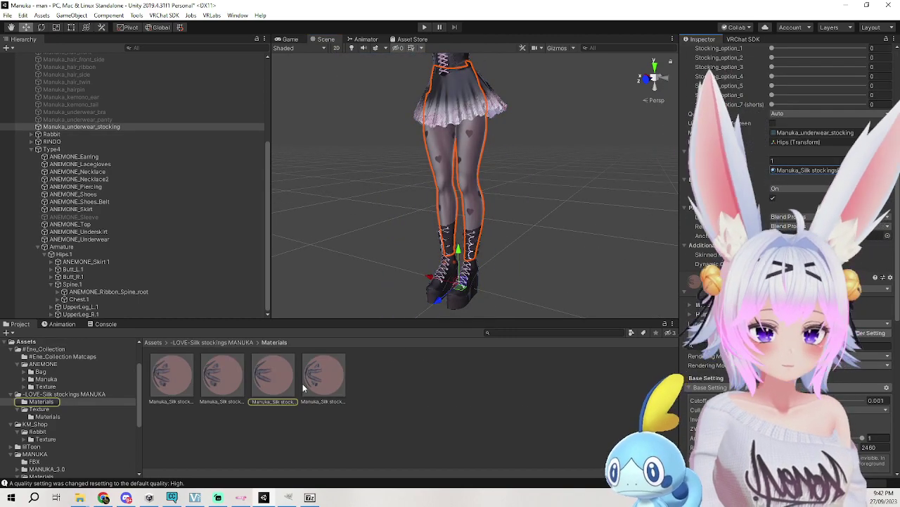
{"action": "left_click", "coordinate": [276, 379]}
{"action": "key", "text": "ctrl+d"}
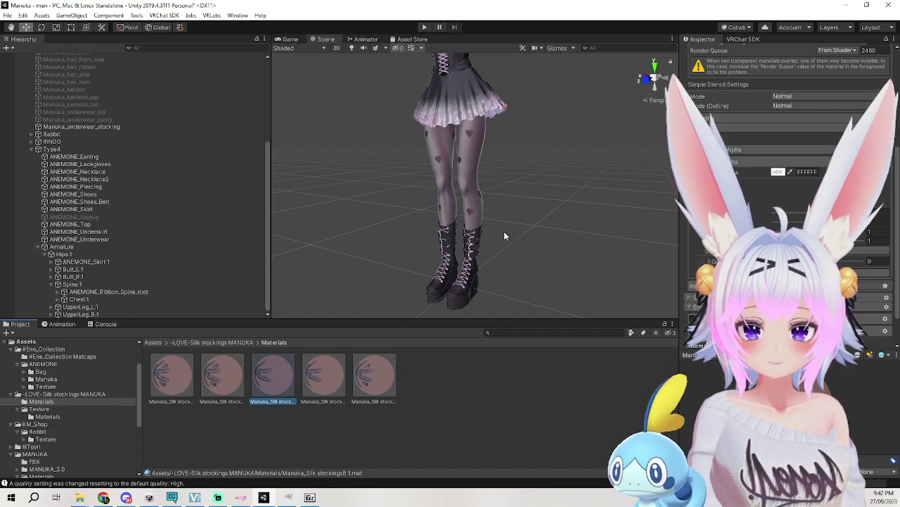
Apply the original Manuka_Silk stockingsB material to remmio (1)'s stockings and check which material the mesh uses.
{"action": "left_click_drag", "start_coordinate": [333, 376], "coordinate": [465, 176]}
{"action": "left_click", "coordinate": [457, 184]}
{"action": "left_click", "coordinate": [327, 374]}
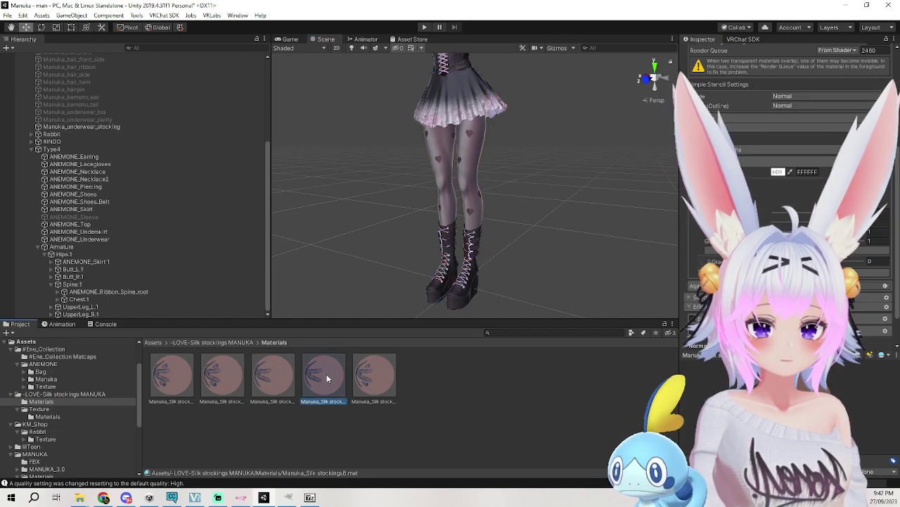
{"action": "left_click", "coordinate": [476, 184]}
{"action": "left_click", "coordinate": [324, 377]}
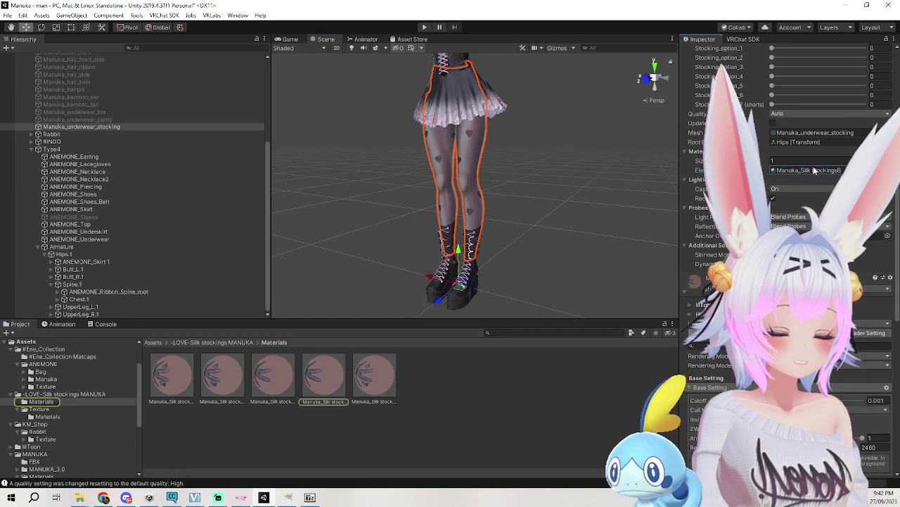
{"action": "scroll", "coordinate": [787, 211], "scroll_direction": "up", "scroll_amount": 4}
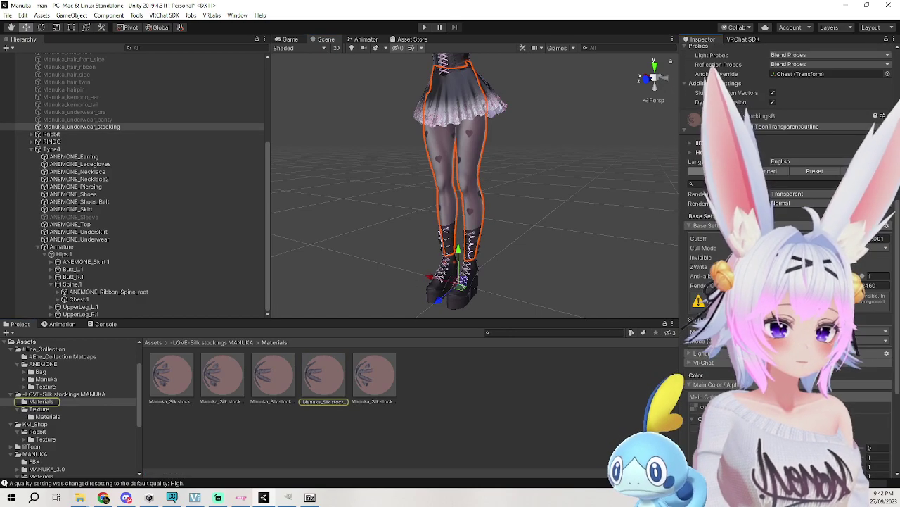
Locate the main color texture of the duplicated stockings material and select the full-length stocking texture in the same folder.
{"action": "left_click", "coordinate": [282, 376]}
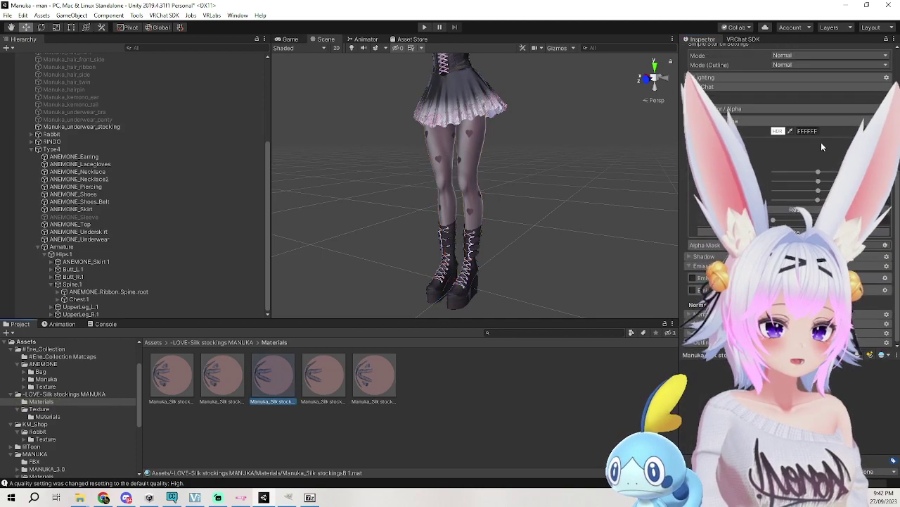
{"action": "scroll", "coordinate": [713, 282], "scroll_direction": "down", "scroll_amount": 5}
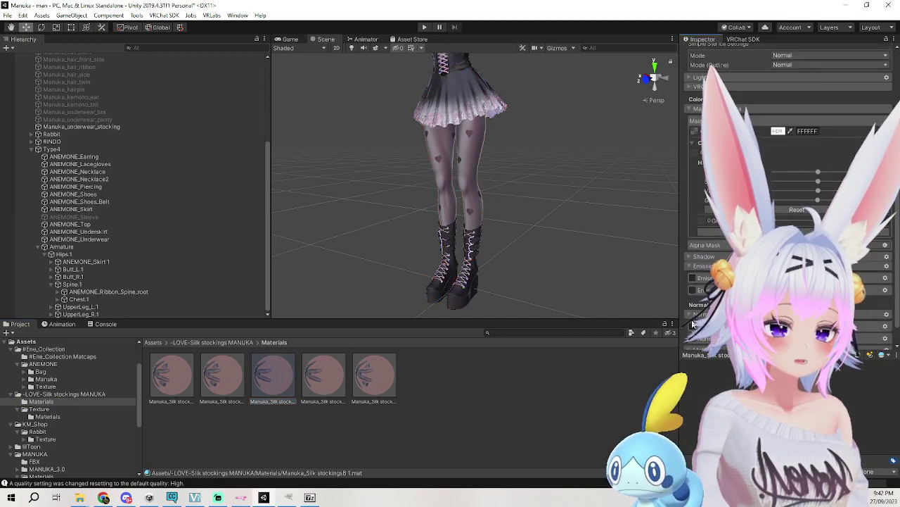
{"action": "scroll", "coordinate": [688, 253], "scroll_direction": "down", "scroll_amount": 1}
{"action": "left_click", "coordinate": [695, 106]}
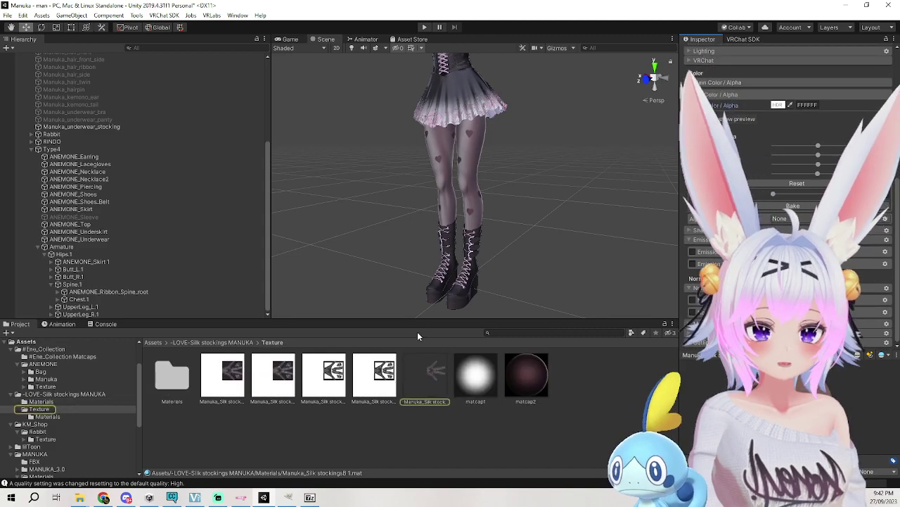
{"action": "left_click", "coordinate": [322, 376]}
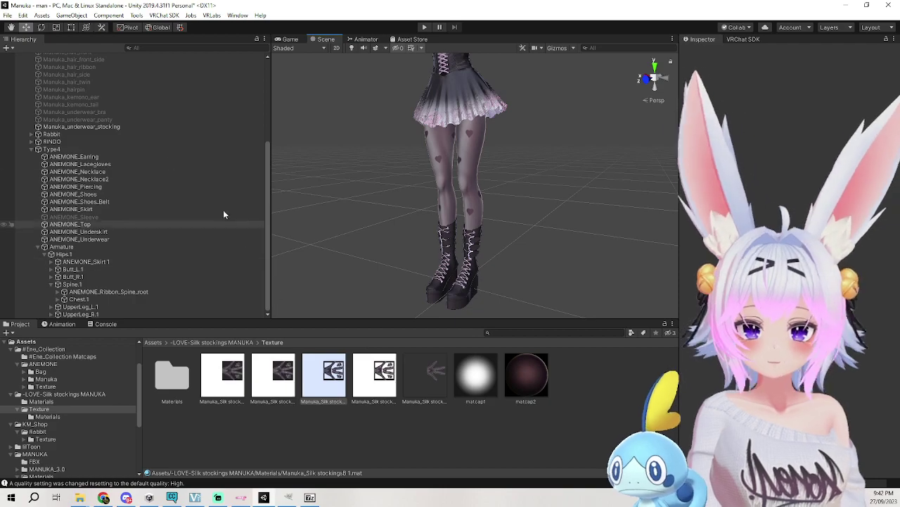
Deactivate and collapse the remmio (1) avatar, and add another copy of the remmio prefab from Assets to the scene.
{"action": "scroll", "coordinate": [131, 140], "scroll_direction": "up", "scroll_amount": 6}
{"action": "left_click", "coordinate": [62, 89]}
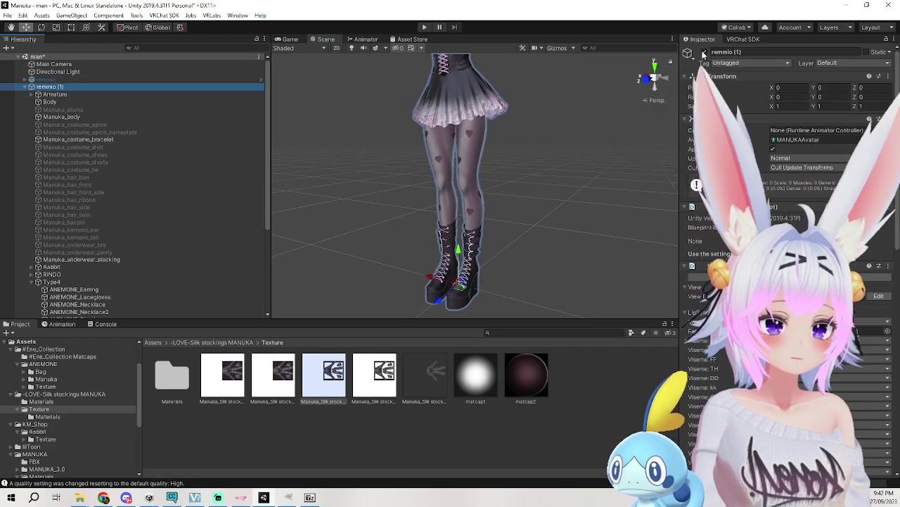
{"action": "left_click", "coordinate": [704, 52]}
{"action": "left_click", "coordinate": [153, 342]}
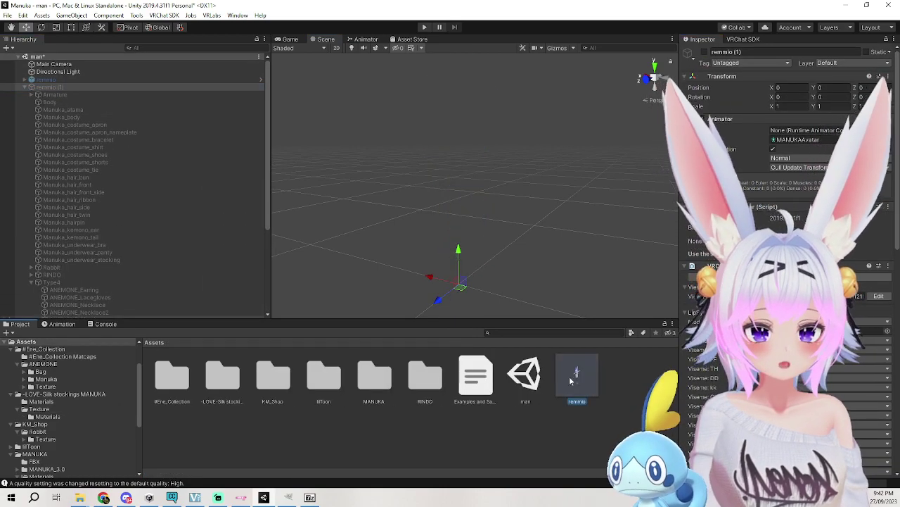
{"action": "left_click", "coordinate": [25, 88]}
{"action": "left_click_drag", "start_coordinate": [577, 375], "coordinate": [162, 124]}
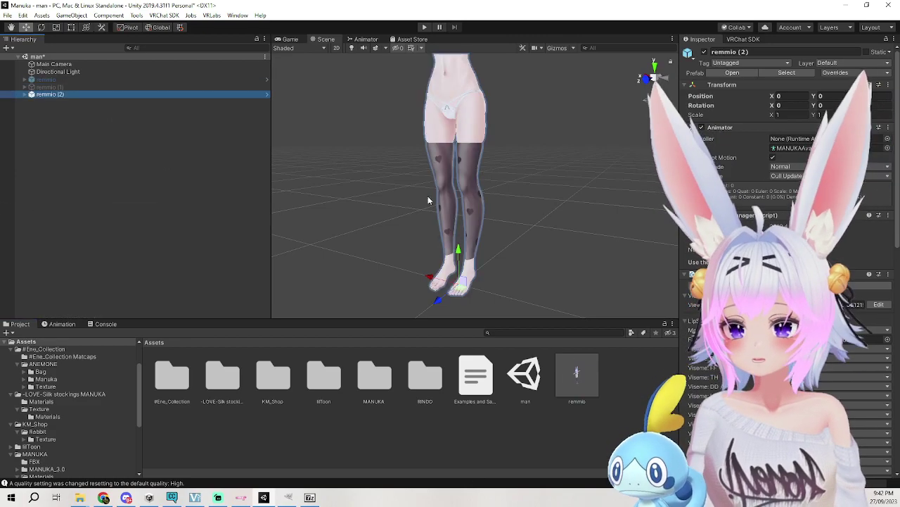
Set the main color texture of remmio (2)'s stockings material to the full stocking texture that covers the feet and view the avatar.
{"action": "left_click", "coordinate": [475, 224]}
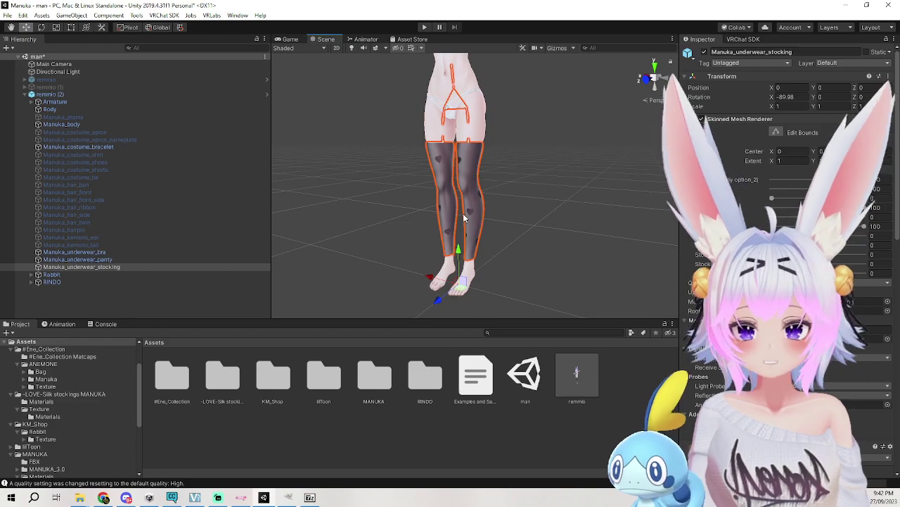
{"action": "scroll", "coordinate": [706, 376], "scroll_direction": "down", "scroll_amount": 15}
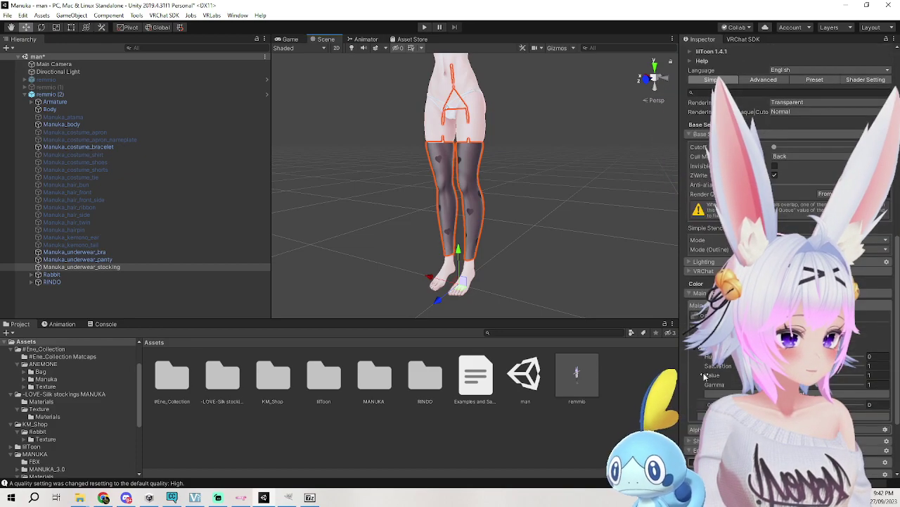
{"action": "left_click", "coordinate": [694, 316]}
{"action": "left_click_drag", "start_coordinate": [331, 377], "coordinate": [693, 320]}
{"action": "left_click", "coordinate": [586, 214]}
{"action": "middle_click_drag", "start_coordinate": [583, 188], "coordinate": [595, 231]}
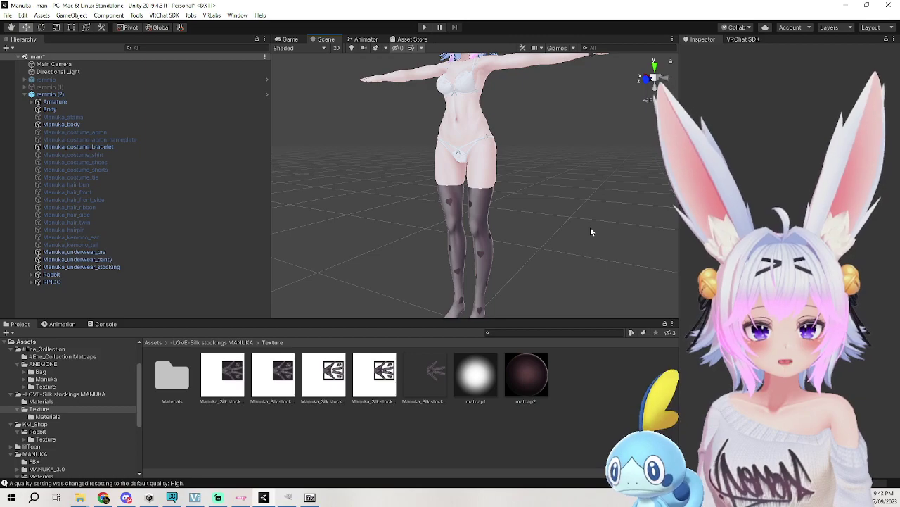
{"action": "middle_click_drag", "start_coordinate": [596, 228], "coordinate": [608, 289]}
{"action": "middle_click_drag", "start_coordinate": [446, 232], "coordinate": [374, 185]}
Activate the remmio (1) avatar, deactivate remmio (2), and view the dress, tights and boots.
{"action": "left_click", "coordinate": [60, 94]}
{"action": "left_click", "coordinate": [60, 88]}
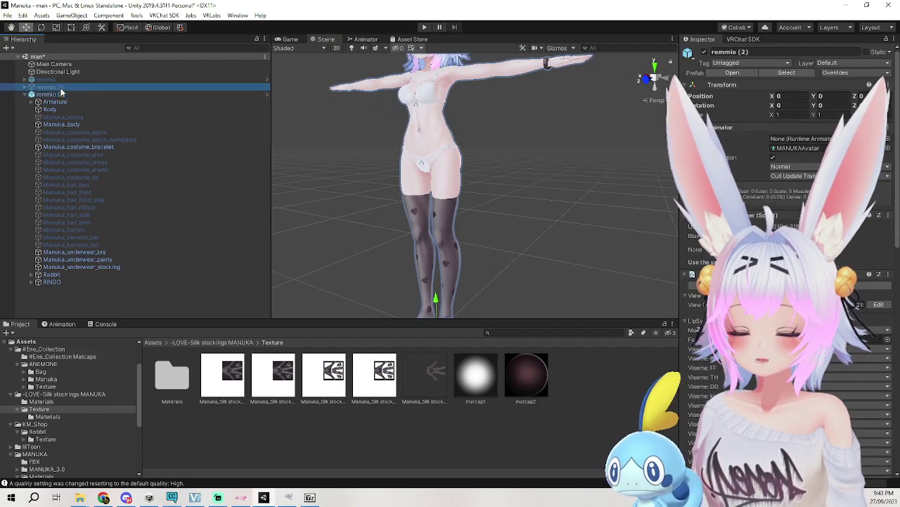
{"action": "left_click", "coordinate": [58, 94]}
{"action": "left_click", "coordinate": [60, 87]}
{"action": "left_click", "coordinate": [705, 52]}
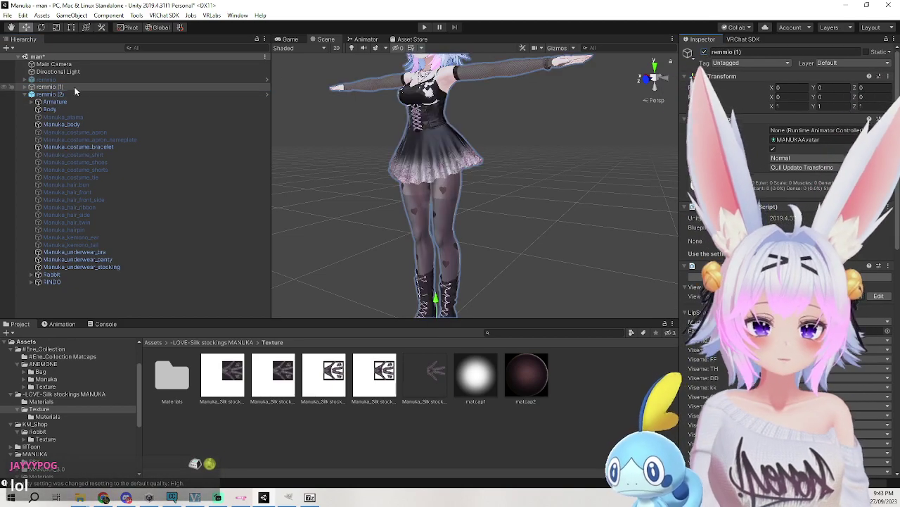
{"action": "left_click", "coordinate": [77, 93]}
{"action": "left_click", "coordinate": [704, 52]}
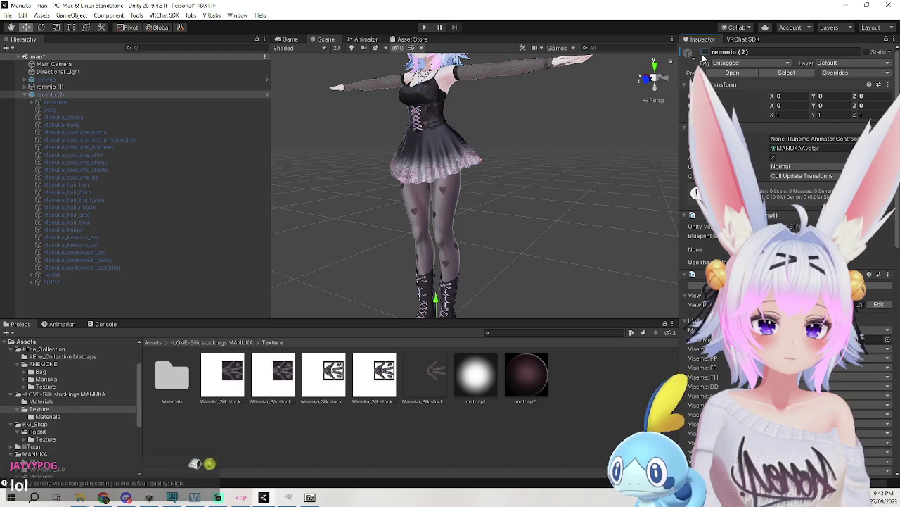
{"action": "middle_click_drag", "start_coordinate": [593, 196], "coordinate": [610, 124]}
{"action": "scroll", "coordinate": [609, 126], "scroll_direction": "up", "scroll_amount": 6}
{"action": "middle_click_drag", "start_coordinate": [601, 232], "coordinate": [601, 198]}
{"action": "scroll", "coordinate": [603, 232], "scroll_direction": "up", "scroll_amount": 5}
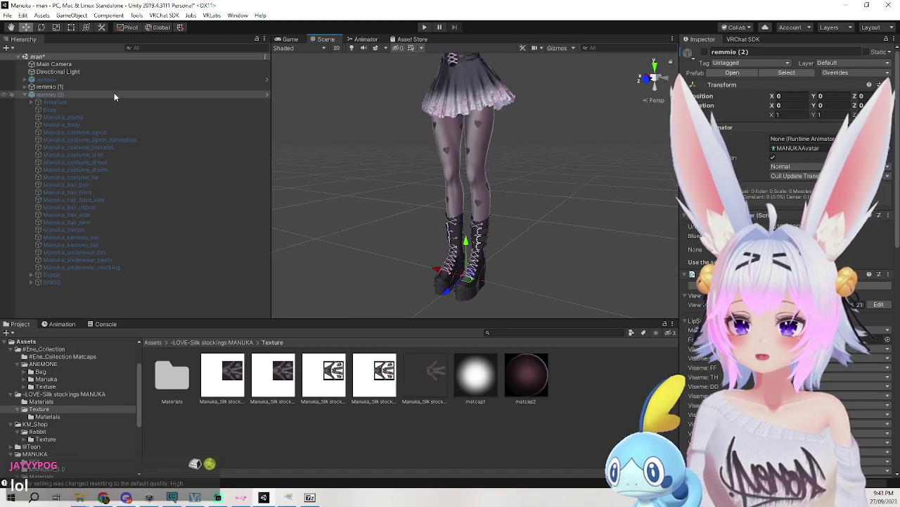
Locate the material assigned to remmio (1)'s stocking mesh and inspect the boots up close.
{"action": "left_click", "coordinate": [71, 85]}
{"action": "left_click", "coordinate": [479, 165]}
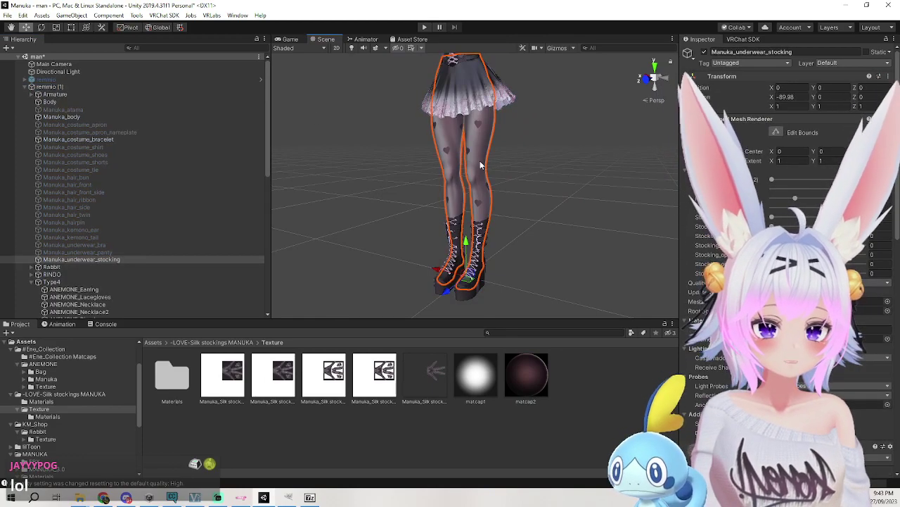
{"action": "scroll", "coordinate": [800, 211], "scroll_direction": "down", "scroll_amount": 6}
{"action": "left_click", "coordinate": [806, 170]}
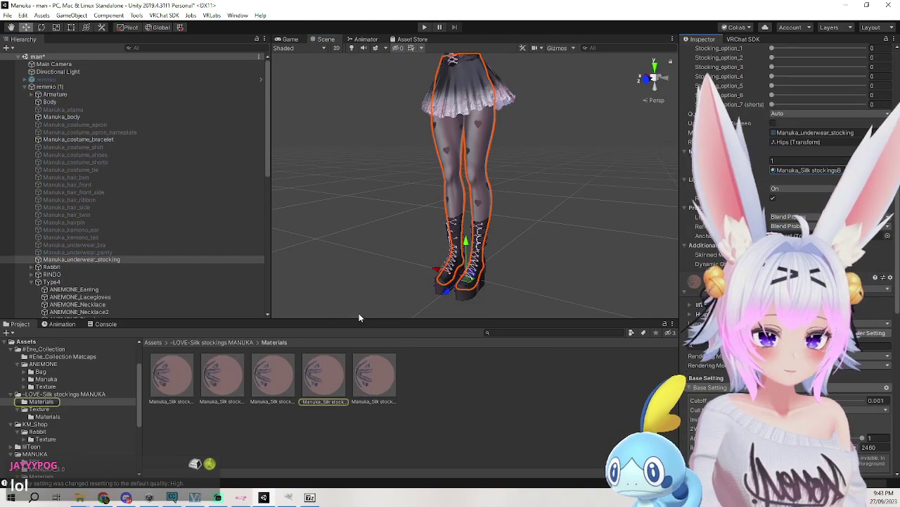
{"action": "scroll", "coordinate": [810, 180], "scroll_direction": "up", "scroll_amount": 5}
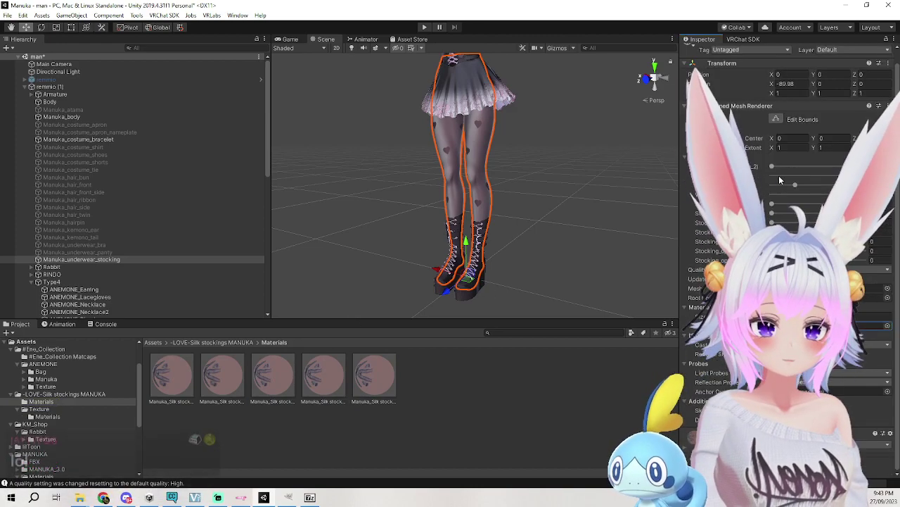
{"action": "left_click", "coordinate": [538, 256]}
{"action": "scroll", "coordinate": [539, 250], "scroll_direction": "up", "scroll_amount": 5}
{"action": "middle_click_drag", "start_coordinate": [539, 249], "coordinate": [549, 203]}
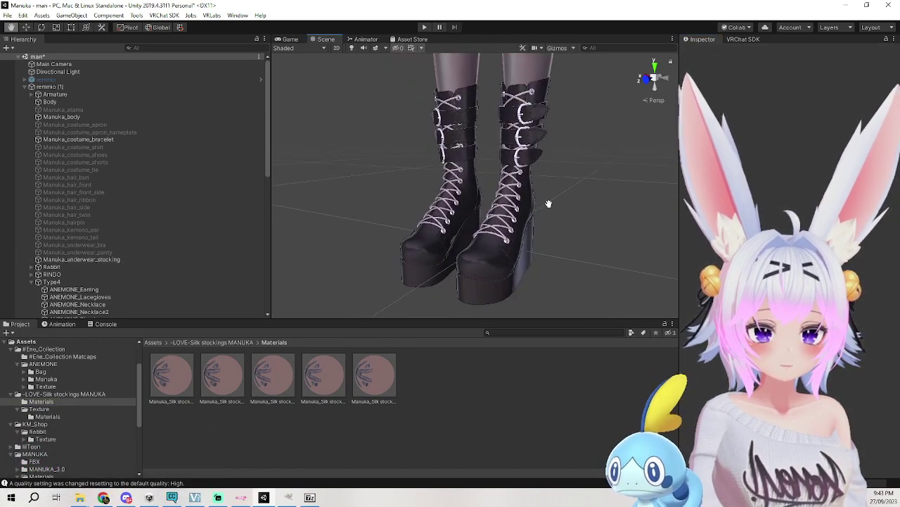
{"action": "scroll", "coordinate": [549, 204], "scroll_direction": "down", "scroll_amount": 4}
Select the Manuka_Silk stockingsB material and undo the last two selection changes.
{"action": "left_click", "coordinate": [322, 373]}
{"action": "scroll", "coordinate": [626, 215], "scroll_direction": "down", "scroll_amount": 2}
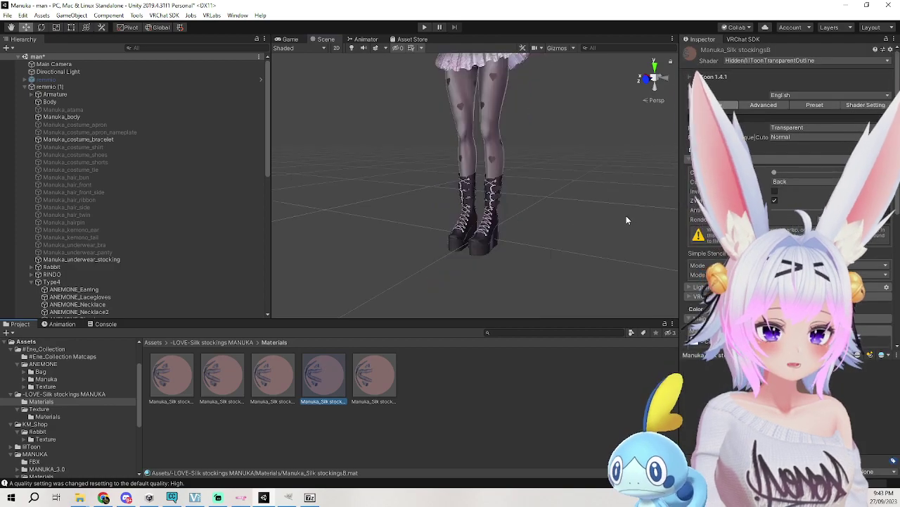
{"action": "middle_click_drag", "start_coordinate": [626, 215], "coordinate": [622, 221]}
{"action": "key", "text": "ctrl+z"}
{"action": "key", "text": "ctrl+z"}
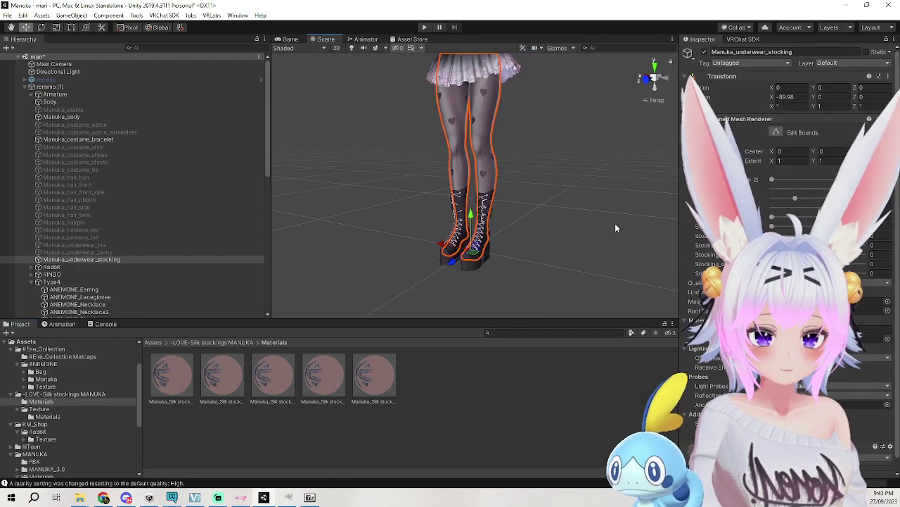
Set the main color texture of the Manuka_Silk stockingsB material back to the trimmed stocking texture and view the legs.
{"action": "left_click", "coordinate": [321, 387]}
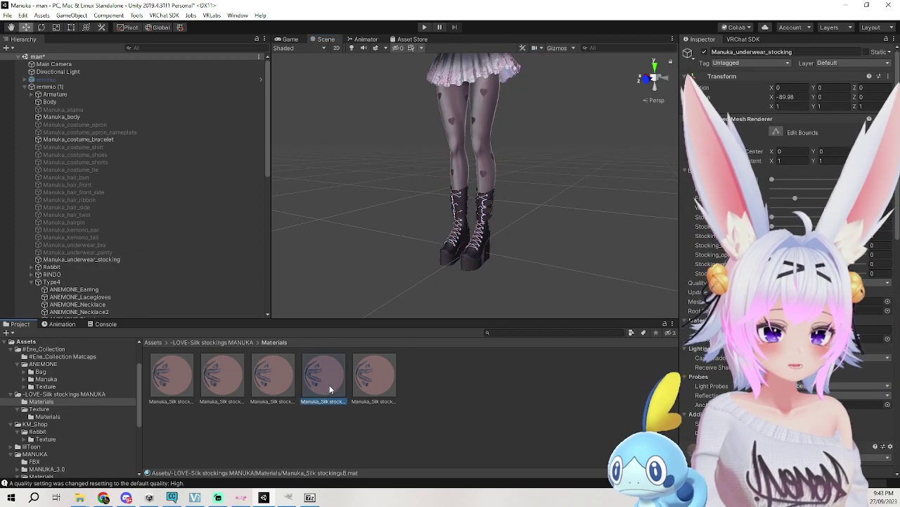
{"action": "left_click", "coordinate": [695, 343]}
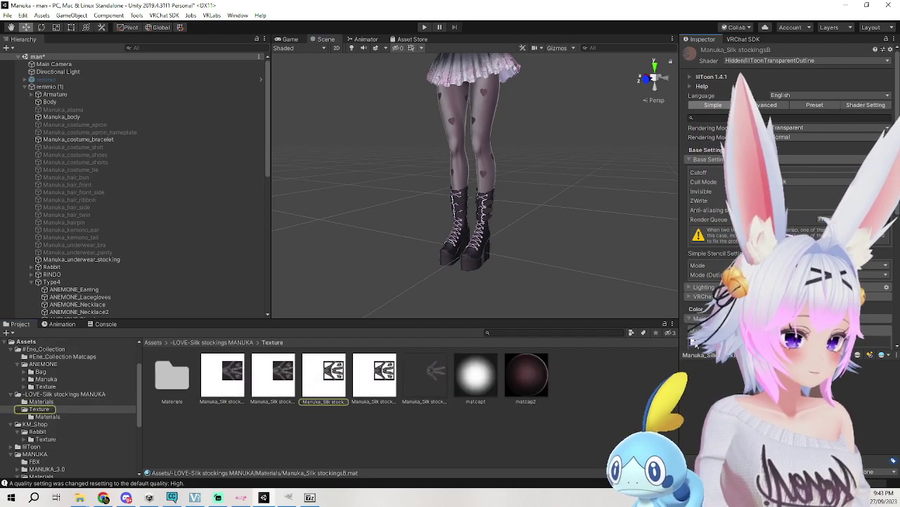
{"action": "scroll", "coordinate": [694, 211], "scroll_direction": "down", "scroll_amount": 5}
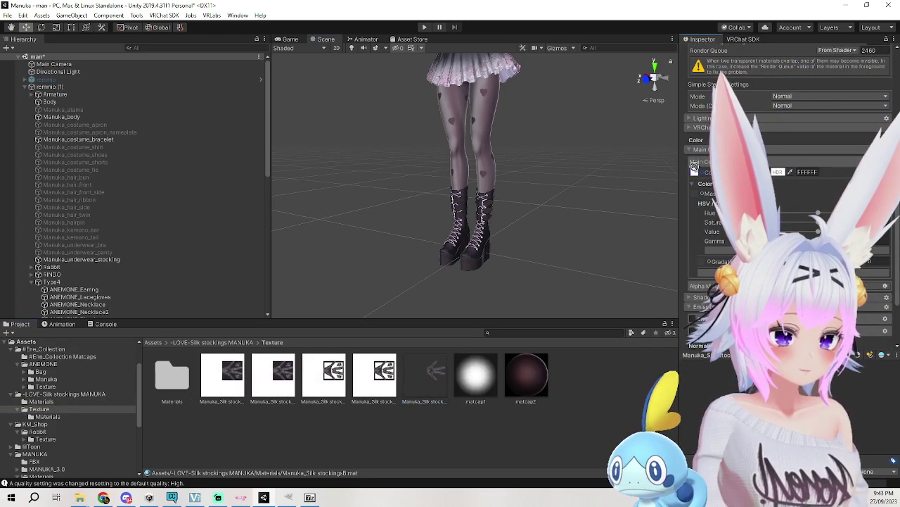
{"action": "left_click", "coordinate": [549, 184]}
{"action": "middle_click_drag", "start_coordinate": [549, 185], "coordinate": [545, 219]}
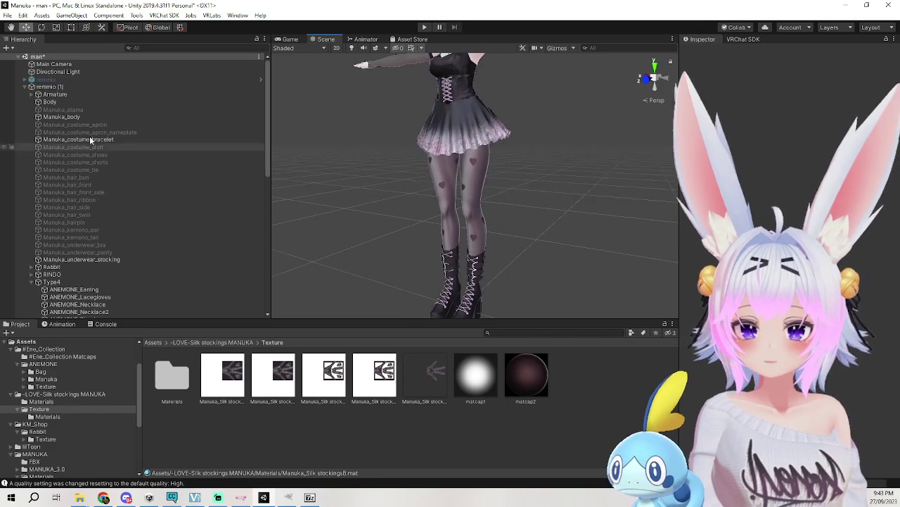
Collapse and deactivate the remmio (1) avatar, and activate remmio (2) to view its stockings and bare feet.
{"action": "left_click", "coordinate": [25, 88]}
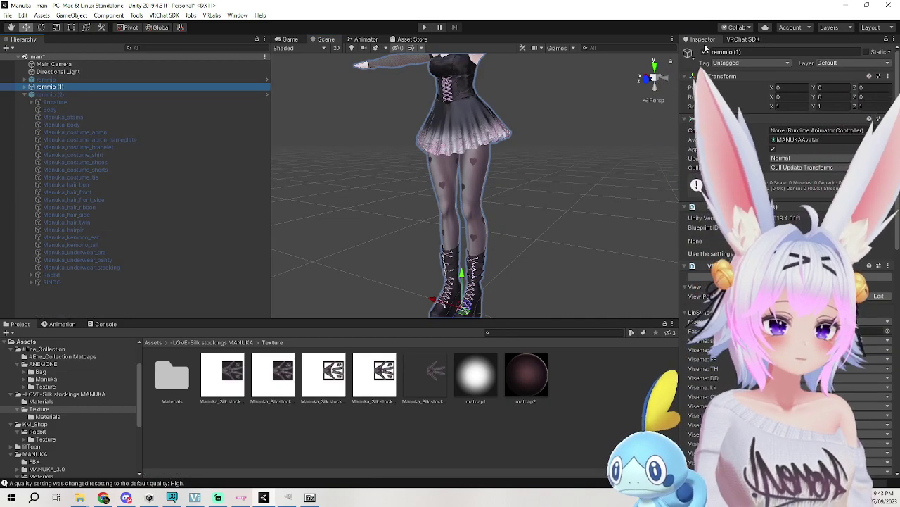
{"action": "left_click", "coordinate": [704, 52]}
{"action": "left_click", "coordinate": [55, 94]}
{"action": "left_click", "coordinate": [710, 53]}
{"action": "left_click", "coordinate": [704, 52]}
{"action": "left_click", "coordinate": [548, 211]}
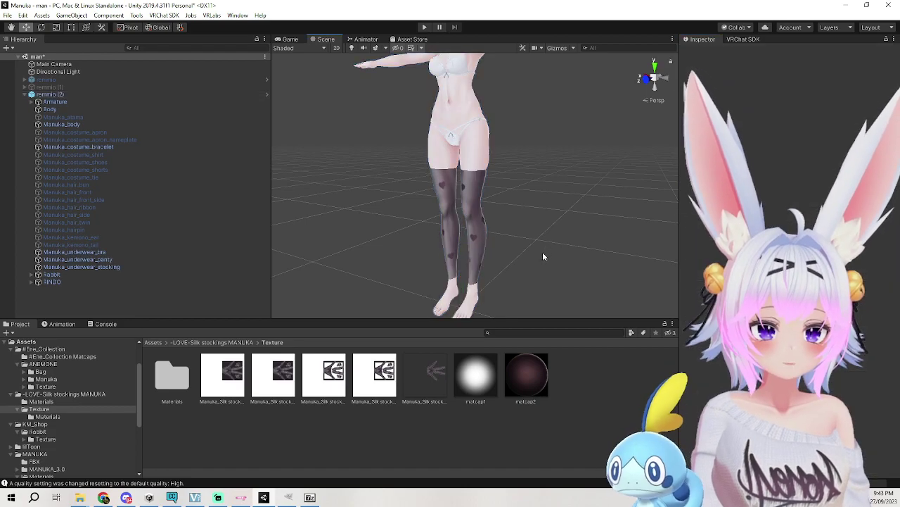
Locate the material on remmio (2)'s stocking mesh and examine the settings of the Manuka_Silk stockingsB 1 material.
{"action": "left_click", "coordinate": [474, 192]}
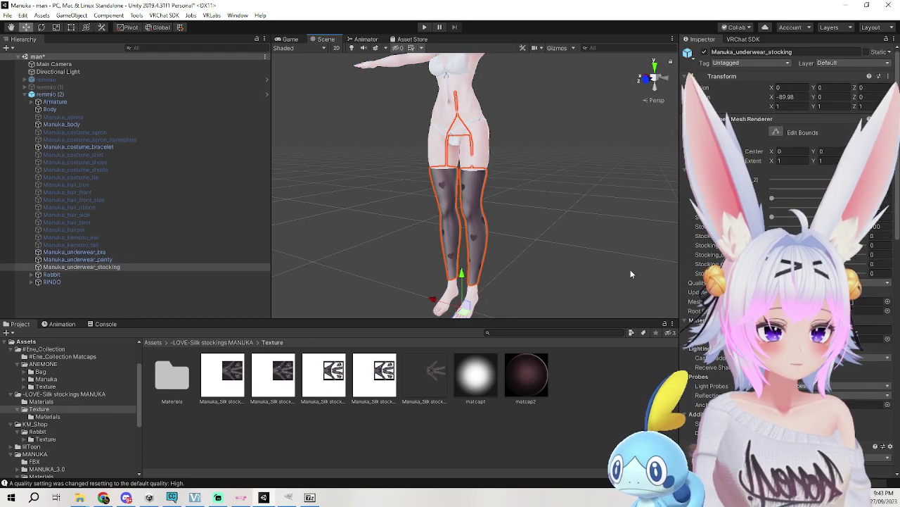
{"action": "scroll", "coordinate": [738, 212], "scroll_direction": "down", "scroll_amount": 6}
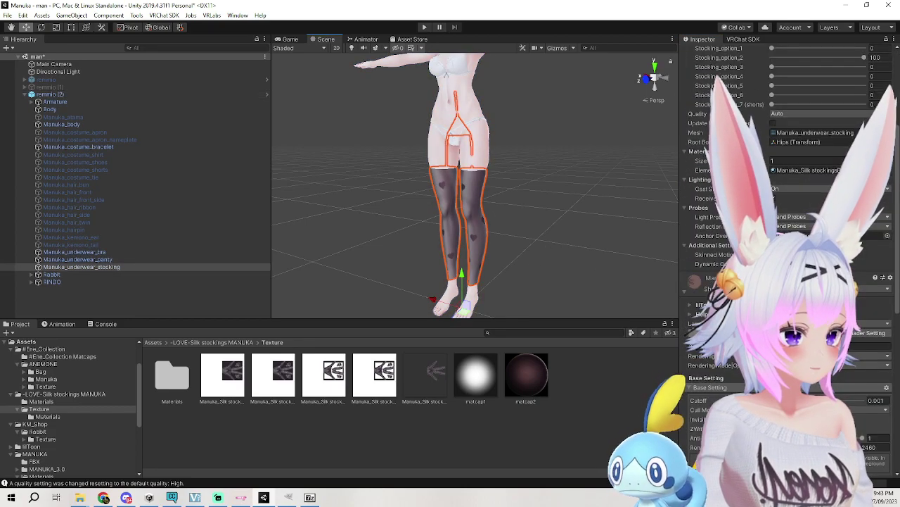
{"action": "left_click", "coordinate": [818, 171]}
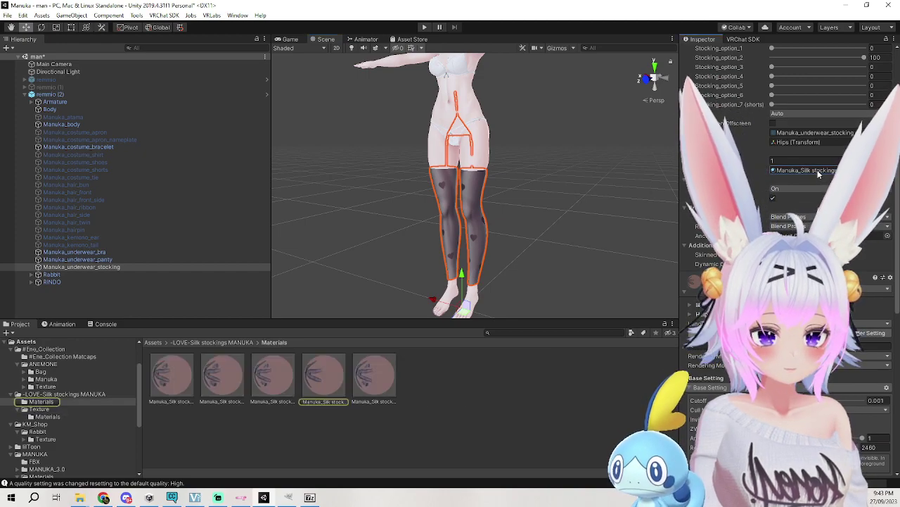
{"action": "left_click", "coordinate": [272, 374]}
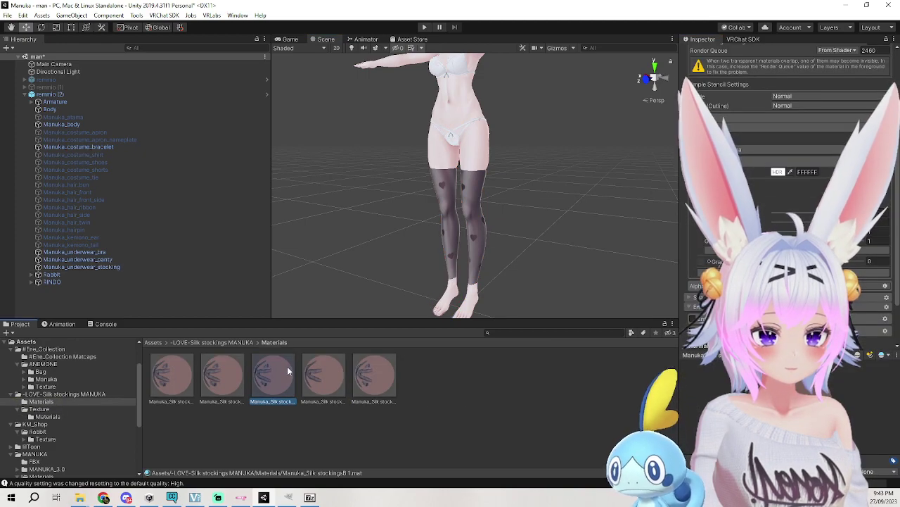
{"action": "scroll", "coordinate": [762, 229], "scroll_direction": "up", "scroll_amount": 5}
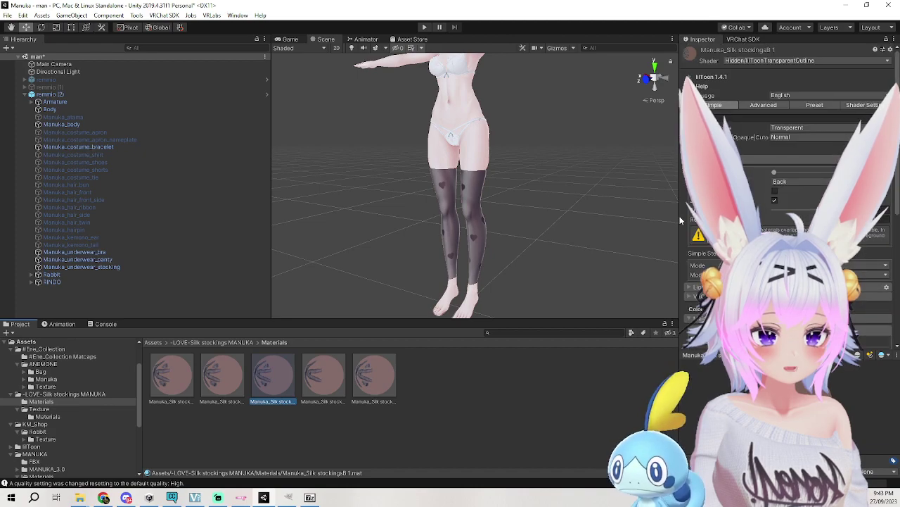
Set the main color texture of the Manuka_Silk stockingsB material on remmio (2)'s stocking mesh to the untrimmed stocking texture that covers the feet.
{"action": "left_click", "coordinate": [34, 95]}
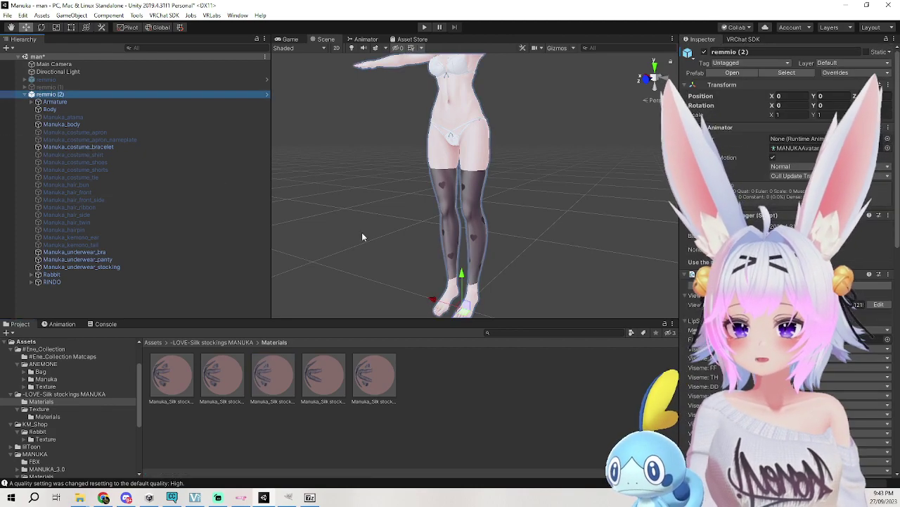
{"action": "left_click", "coordinate": [555, 236]}
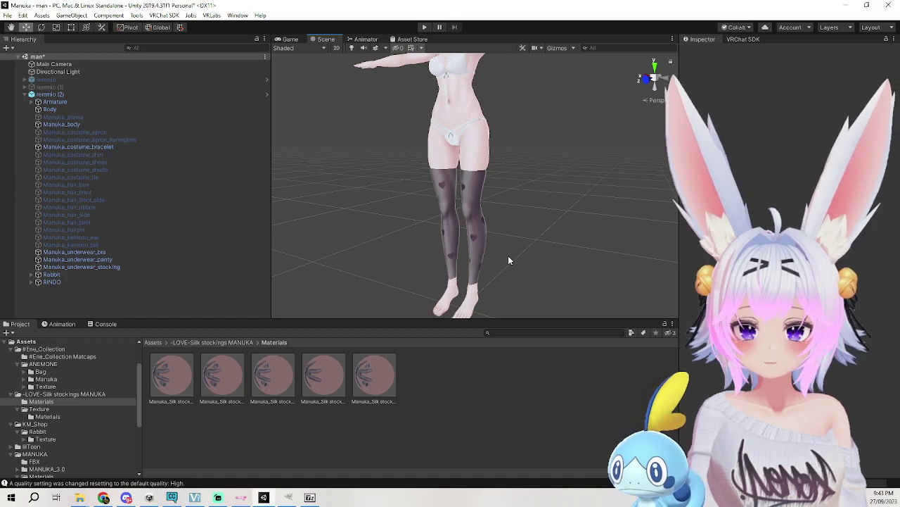
{"action": "left_click", "coordinate": [464, 239]}
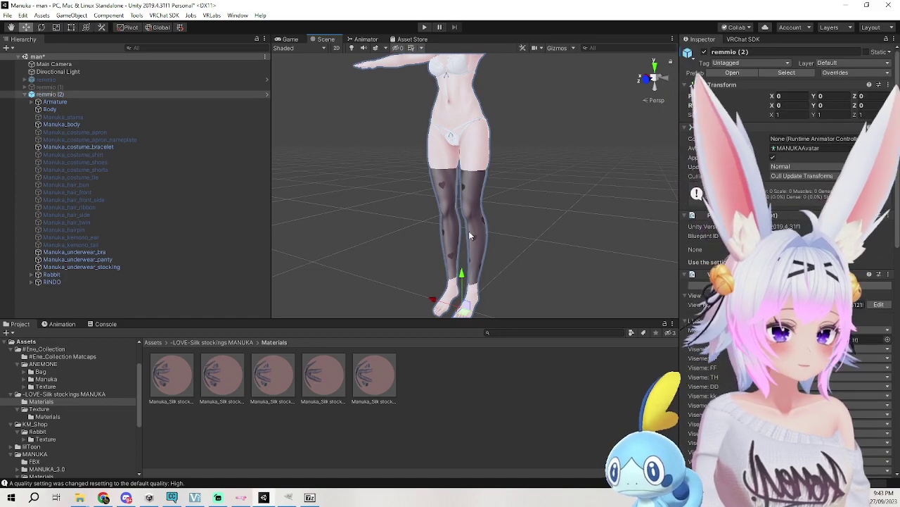
{"action": "left_click", "coordinate": [491, 239]}
{"action": "left_click", "coordinate": [473, 225]}
{"action": "left_click", "coordinate": [475, 223]}
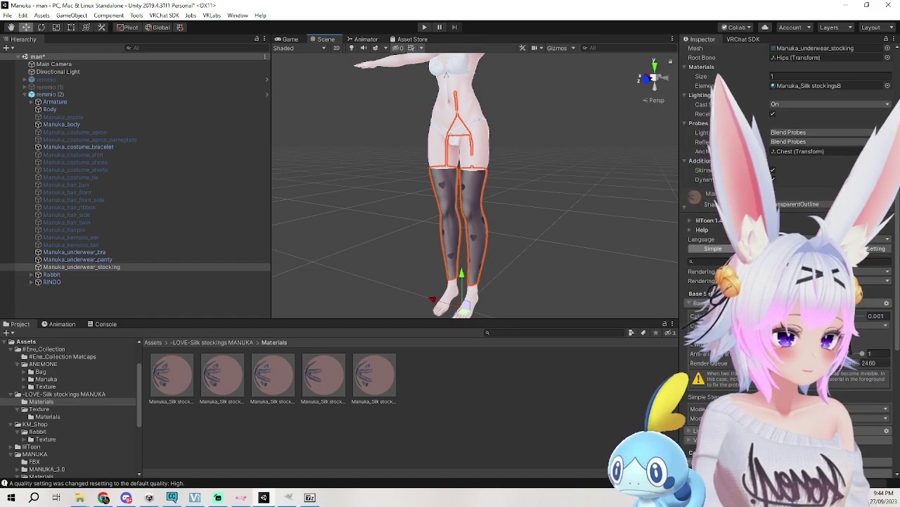
{"action": "scroll", "coordinate": [786, 183], "scroll_direction": "down", "scroll_amount": 5}
{"action": "left_click", "coordinate": [697, 315]}
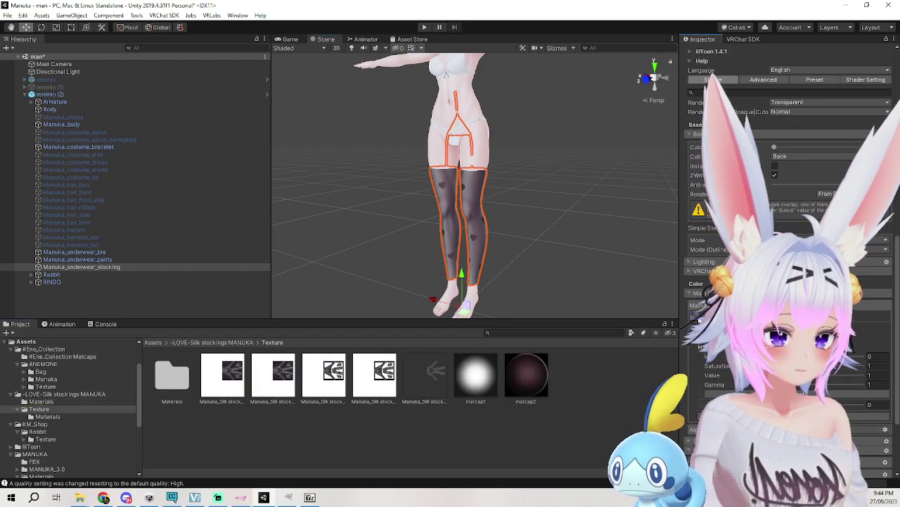
Activate remmio (1), deactivate remmio (2), and inspect how the stockings meet the boots.
{"action": "left_click", "coordinate": [24, 89]}
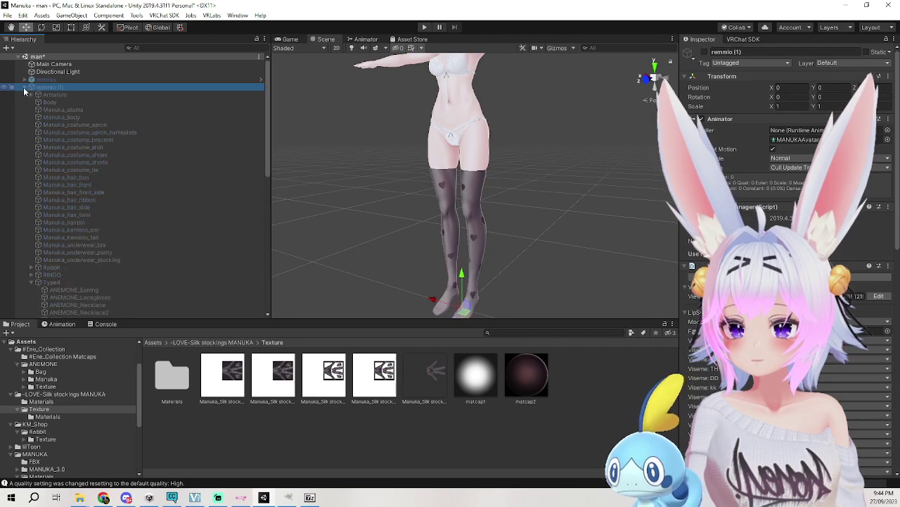
{"action": "left_click", "coordinate": [702, 52]}
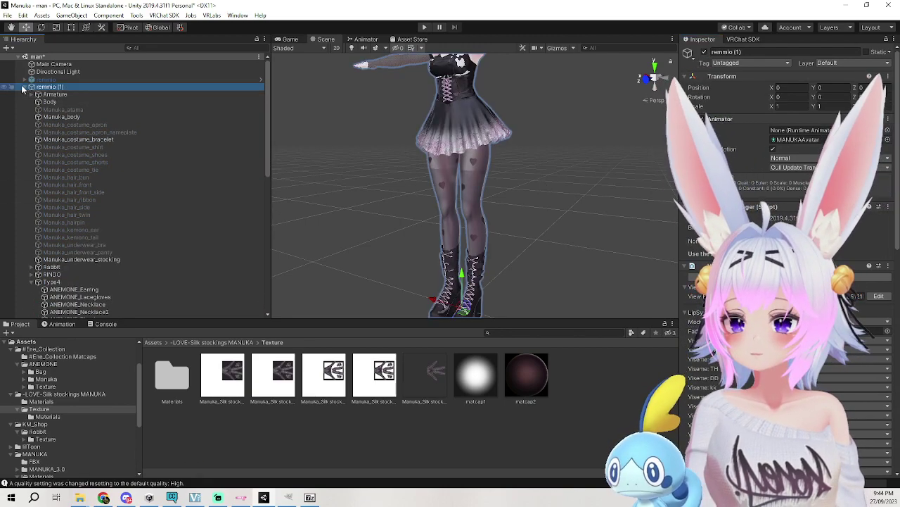
{"action": "left_click", "coordinate": [22, 87]}
{"action": "left_click", "coordinate": [42, 95]}
{"action": "left_click", "coordinate": [703, 51]}
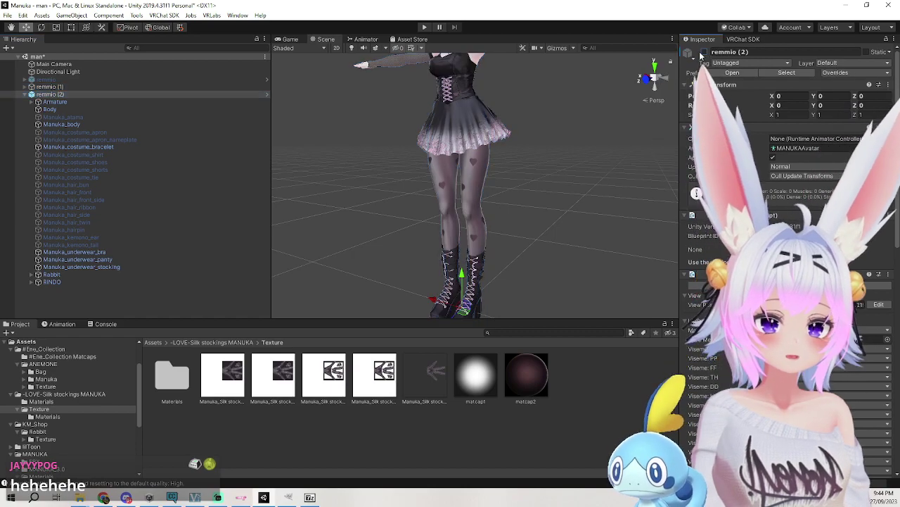
{"action": "scroll", "coordinate": [541, 220], "scroll_direction": "up", "scroll_amount": 4}
{"action": "middle_click_drag", "start_coordinate": [552, 225], "coordinate": [569, 157]}
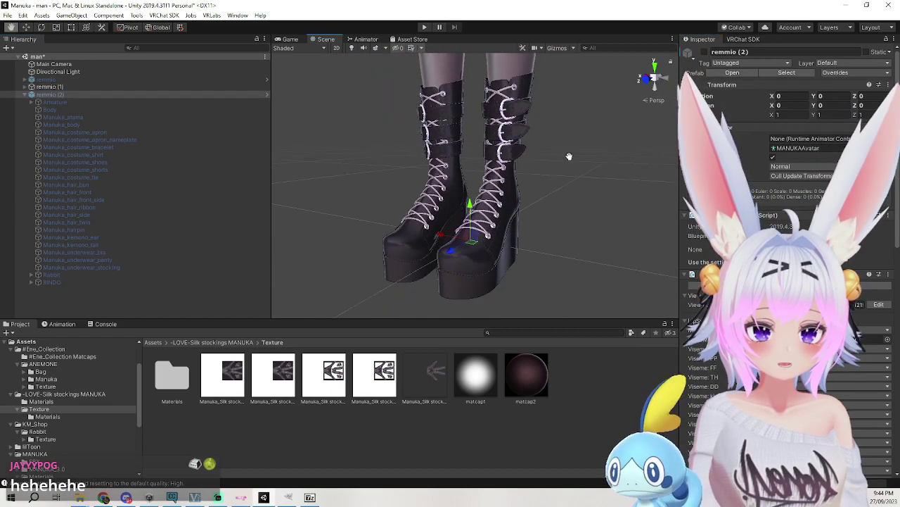
{"action": "scroll", "coordinate": [569, 153], "scroll_direction": "down", "scroll_amount": 8}
{"action": "middle_click_drag", "start_coordinate": [571, 95], "coordinate": [559, 167]}
Locate the material and main color texture assigned to remmio (1)'s stocking mesh in the project files.
{"action": "left_click", "coordinate": [474, 148]}
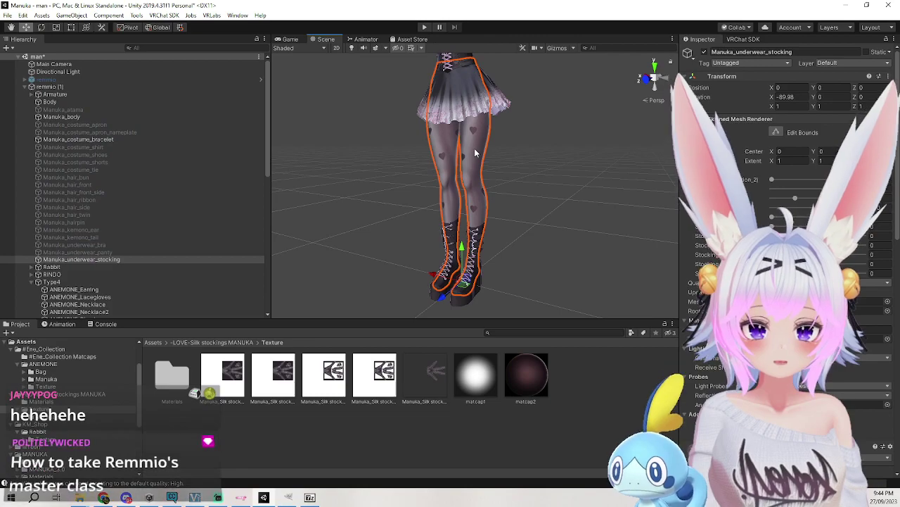
{"action": "left_click", "coordinate": [486, 197]}
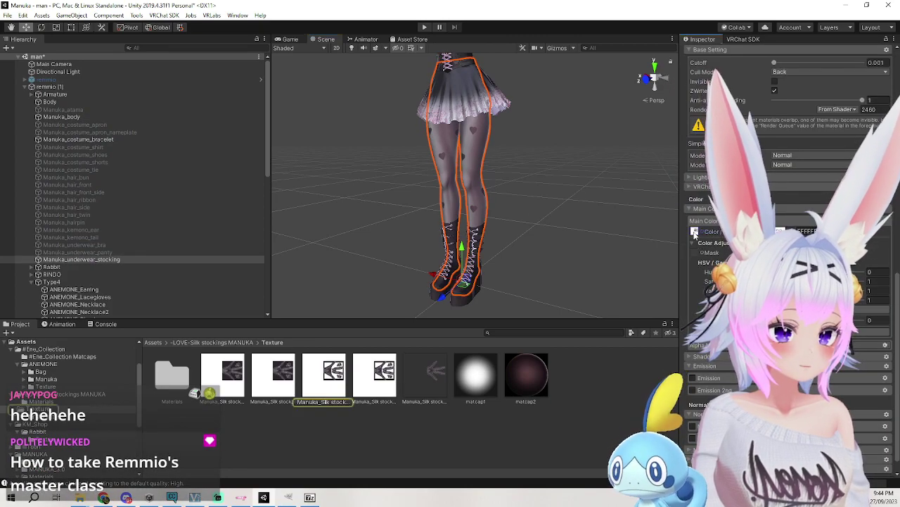
{"action": "scroll", "coordinate": [695, 234], "scroll_direction": "up", "scroll_amount": 5}
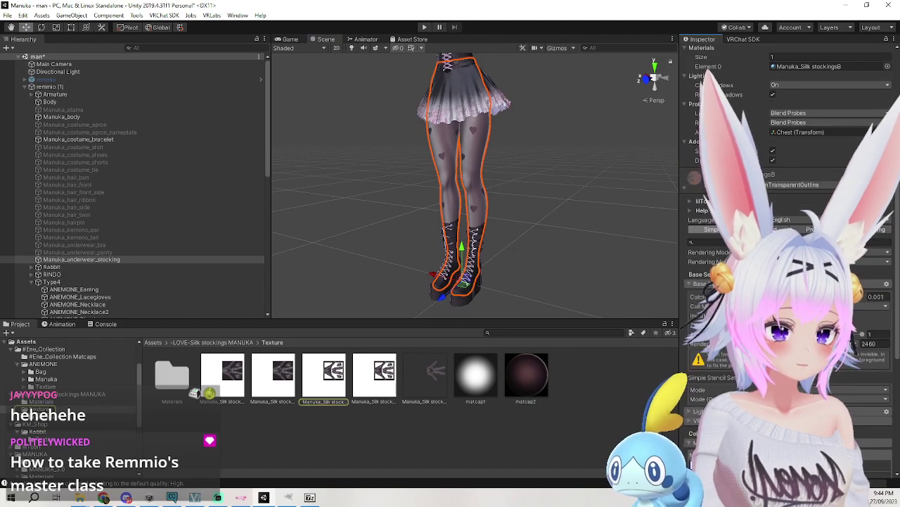
{"action": "left_click", "coordinate": [816, 67]}
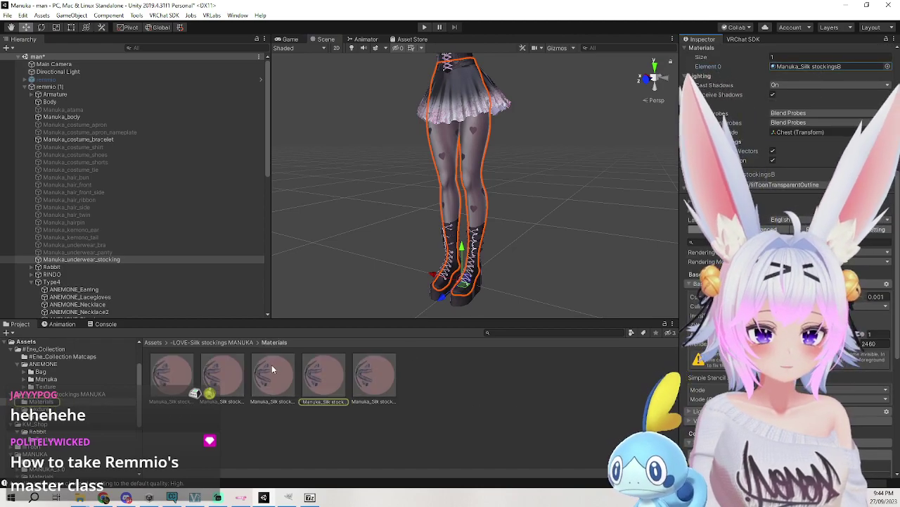
{"action": "scroll", "coordinate": [849, 64], "scroll_direction": "up", "scroll_amount": 4}
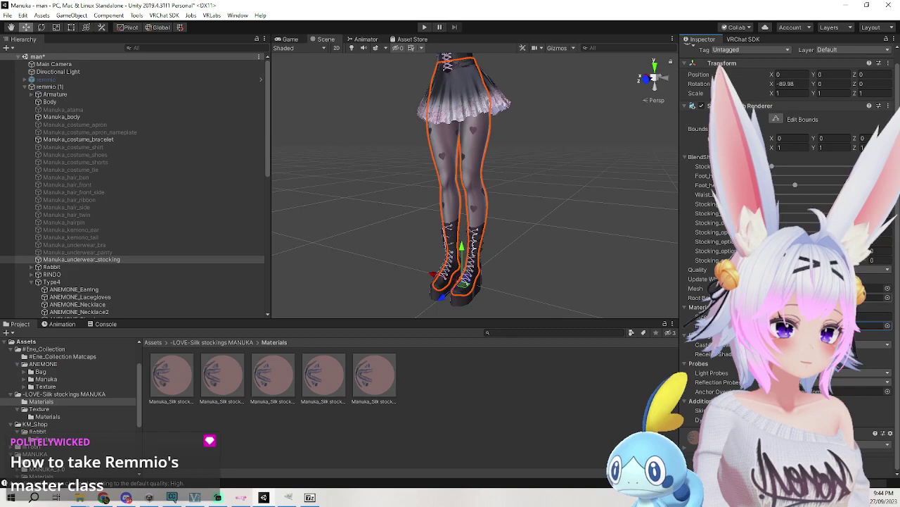
{"action": "scroll", "coordinate": [699, 413], "scroll_direction": "down", "scroll_amount": 10}
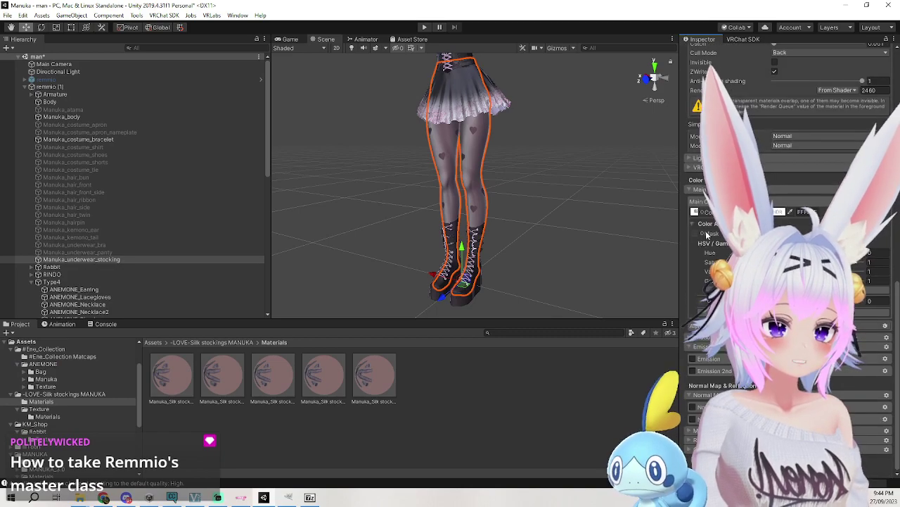
{"action": "left_click", "coordinate": [695, 212]}
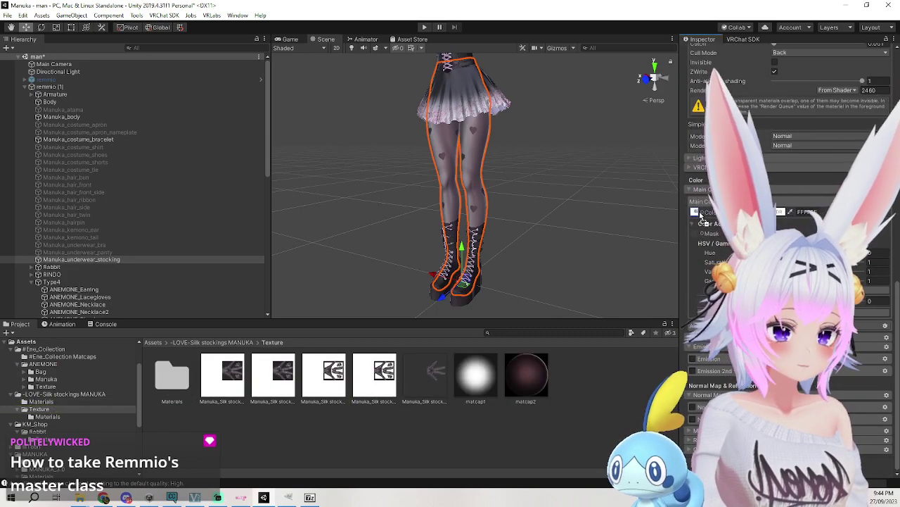
Hide remmio (1)'s Manuka_underwear_stocking mesh to view the bare legs in the boots, and show it again.
{"action": "left_click", "coordinate": [534, 177]}
{"action": "scroll", "coordinate": [504, 175], "scroll_direction": "up", "scroll_amount": 5}
{"action": "left_click", "coordinate": [501, 176]}
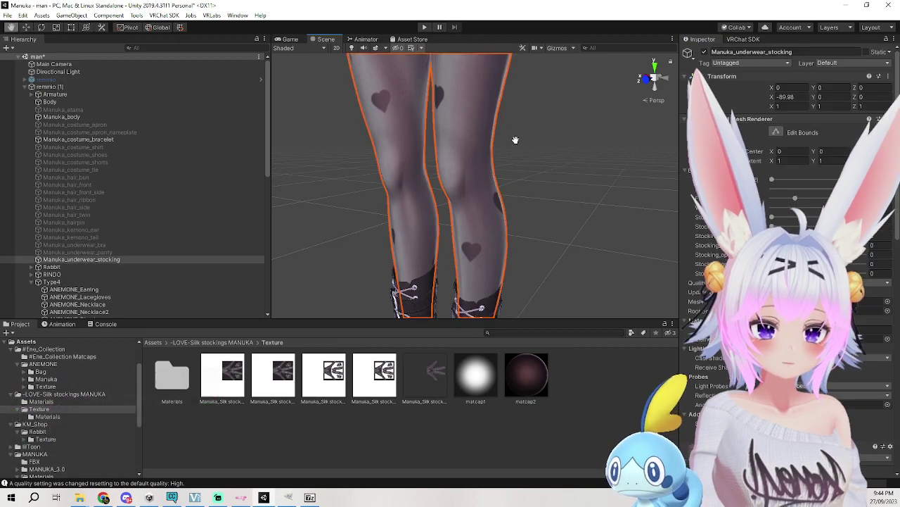
{"action": "left_click", "coordinate": [703, 52]}
{"action": "left_click", "coordinate": [483, 101]}
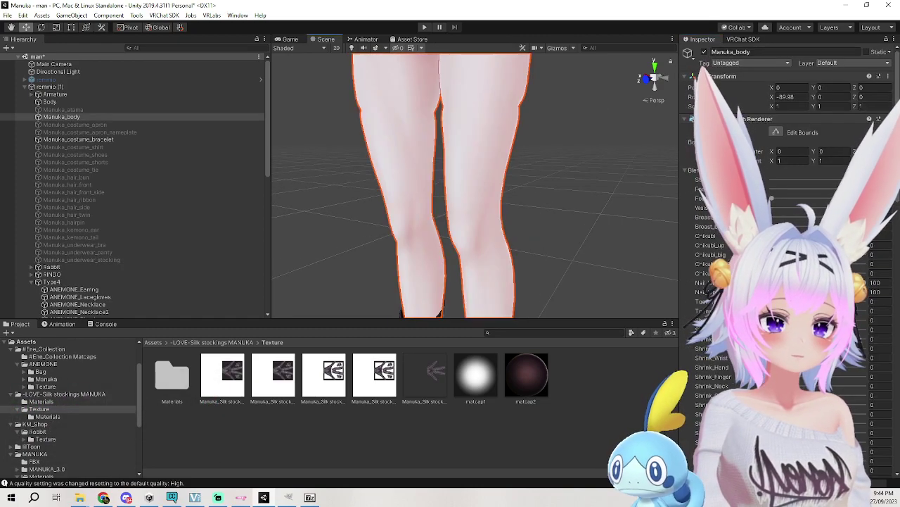
{"action": "scroll", "coordinate": [605, 157], "scroll_direction": "down", "scroll_amount": 5}
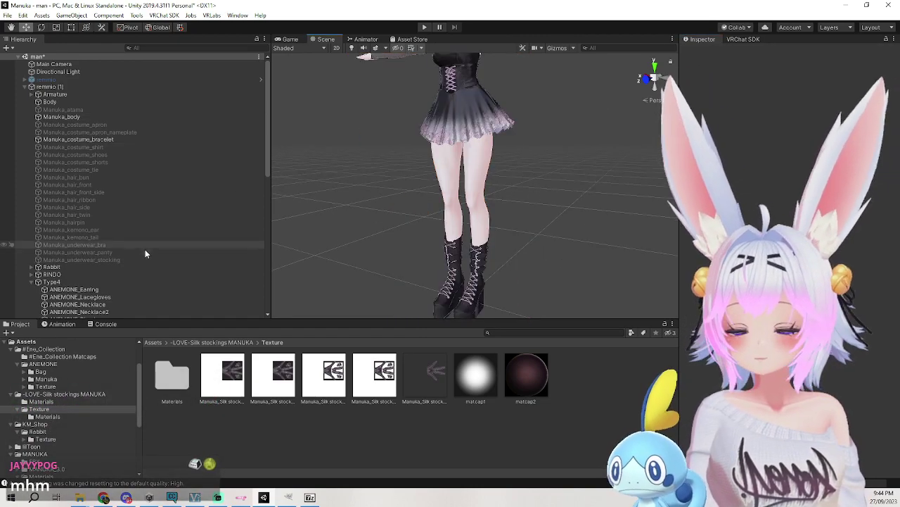
{"action": "left_click", "coordinate": [134, 260]}
{"action": "left_click", "coordinate": [703, 52]}
{"action": "left_click", "coordinate": [602, 206]}
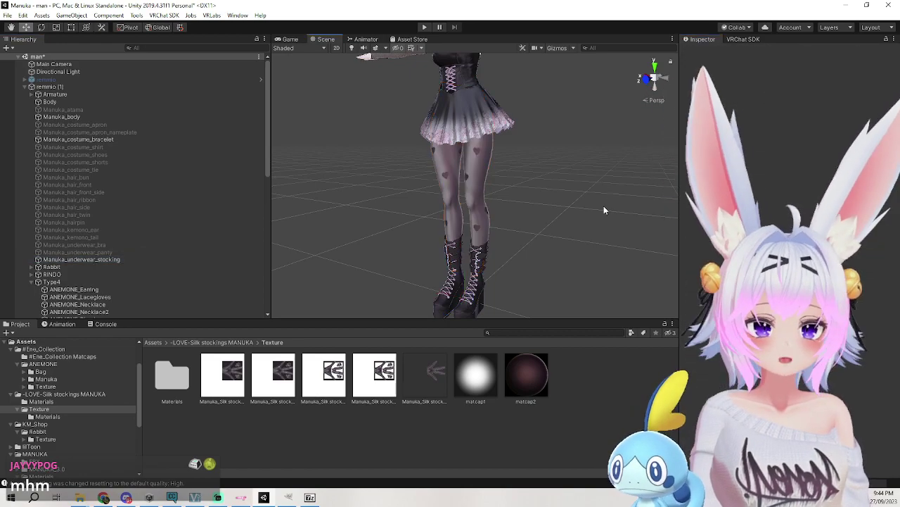
Deactivate and collapse the remmio (1) avatar, and activate the remmio (2) avatar.
{"action": "left_click", "coordinate": [61, 88]}
{"action": "left_click", "coordinate": [705, 52]}
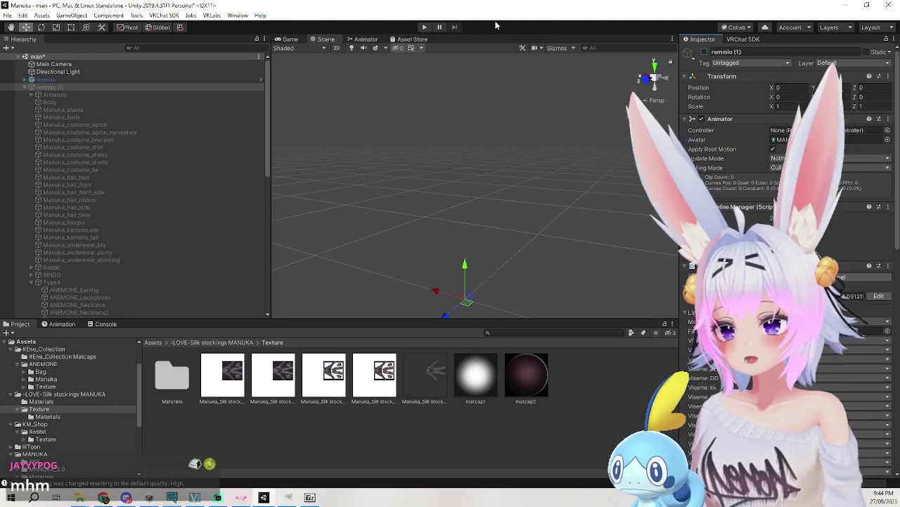
{"action": "left_click", "coordinate": [67, 87]}
{"action": "key", "text": "ctrl+d"}
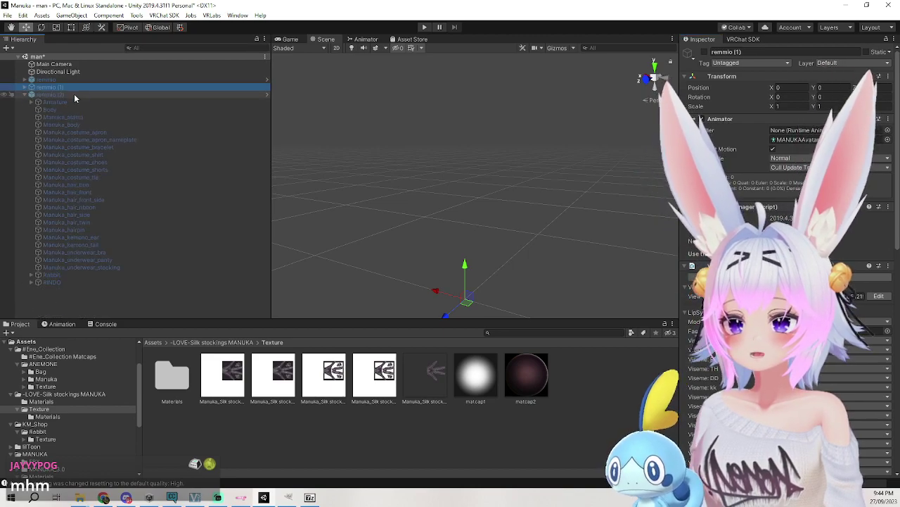
{"action": "left_click", "coordinate": [705, 52]}
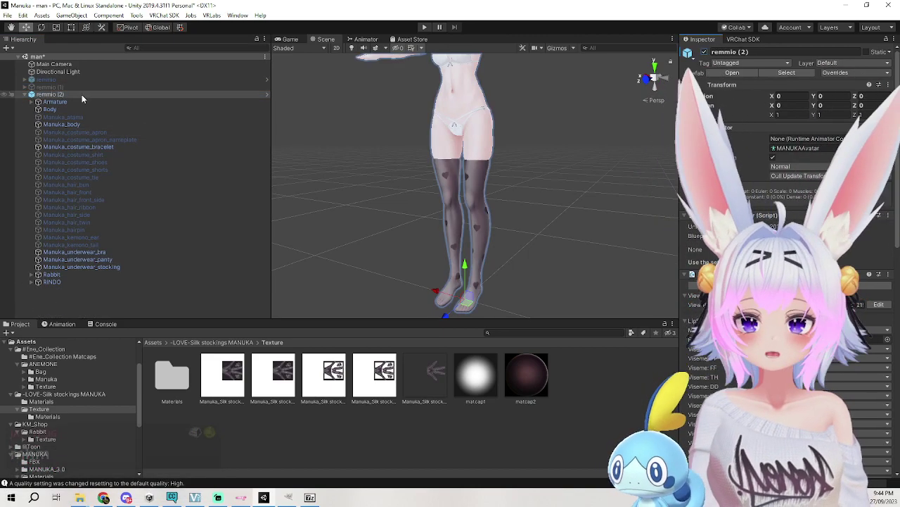
Unpack the prefab of the remmio (2) avatar.
{"action": "right_click", "coordinate": [82, 94]}
{"action": "left_click", "coordinate": [130, 210]}
{"action": "left_click", "coordinate": [378, 223]}
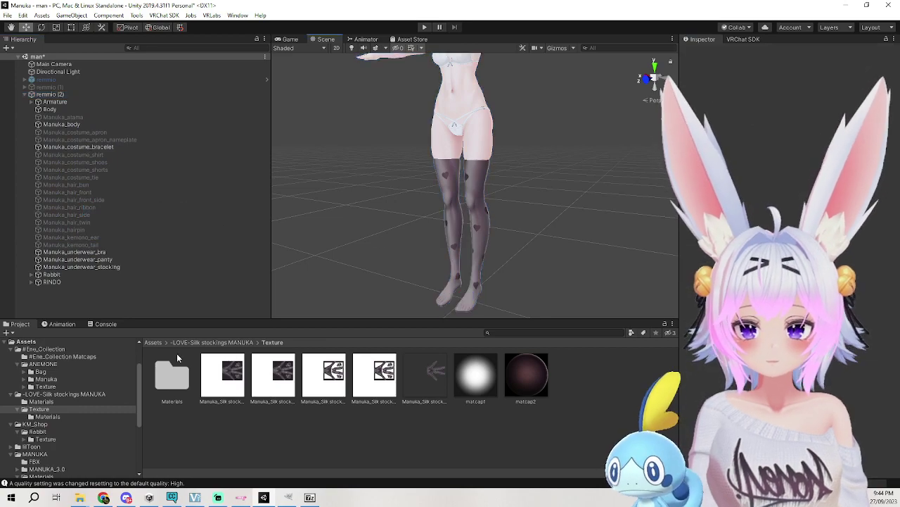
Return to the project's root Assets folder and import the Dinosaur hood package.
{"action": "left_click", "coordinate": [150, 344]}
{"action": "middle_click_drag", "start_coordinate": [385, 253], "coordinate": [385, 301]}
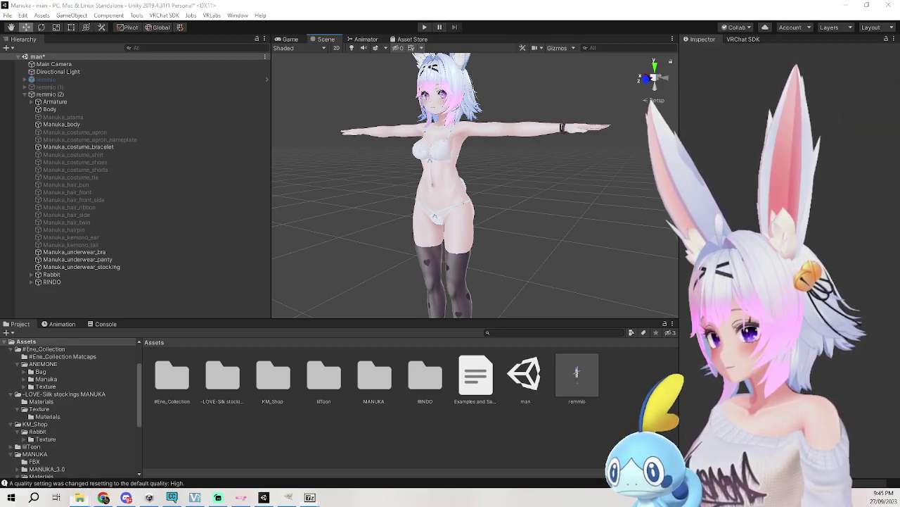
{"action": "left_click_drag", "start_coordinate": [334, 417], "coordinate": [342, 420]}
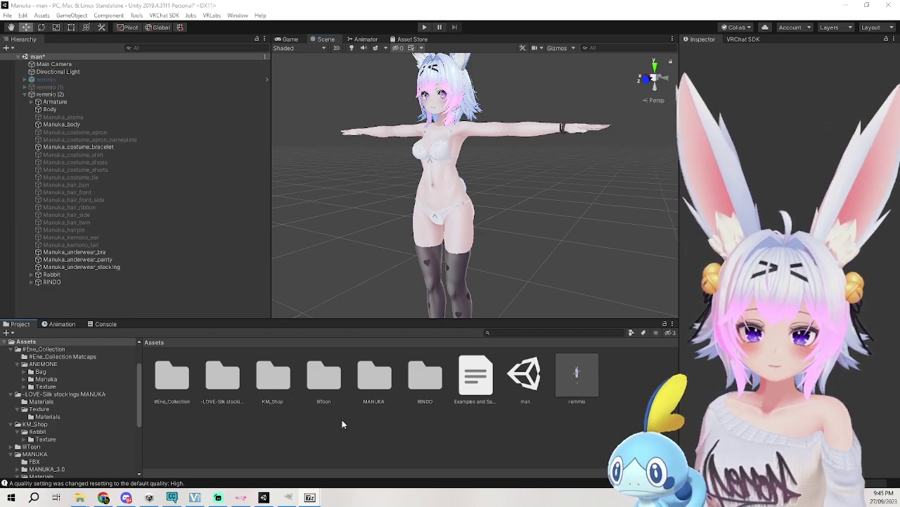
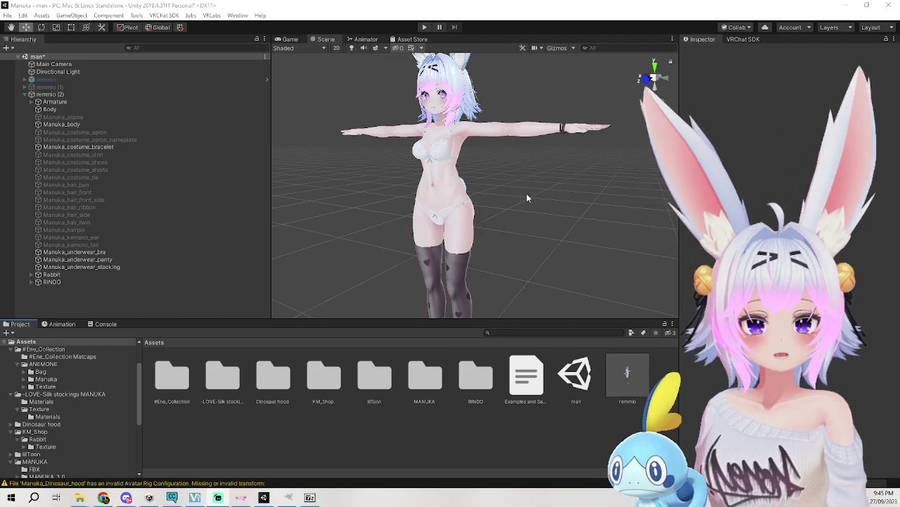
Locate the FX controller assigned in remmio (2)'s playable layers and open MANUKA_FX in the Animator.
{"action": "left_click", "coordinate": [42, 94]}
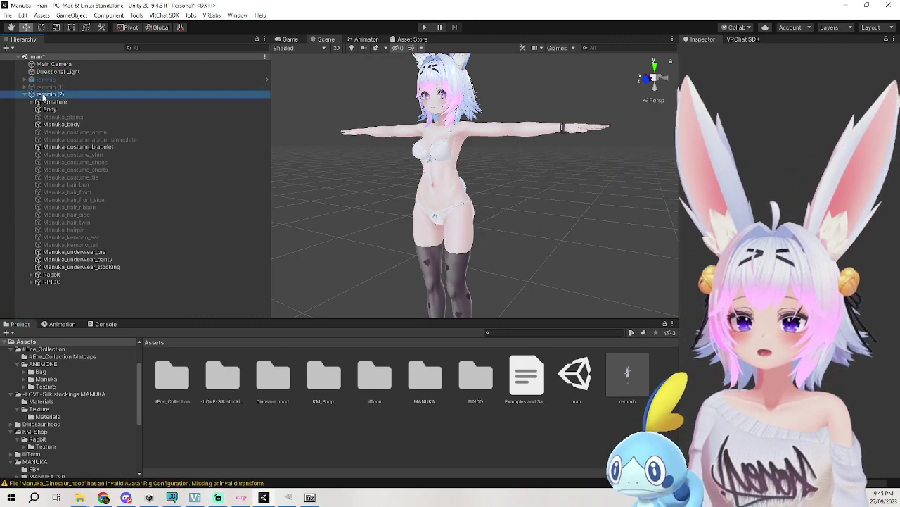
{"action": "scroll", "coordinate": [788, 281], "scroll_direction": "down", "scroll_amount": 5}
{"action": "left_click", "coordinate": [819, 289]}
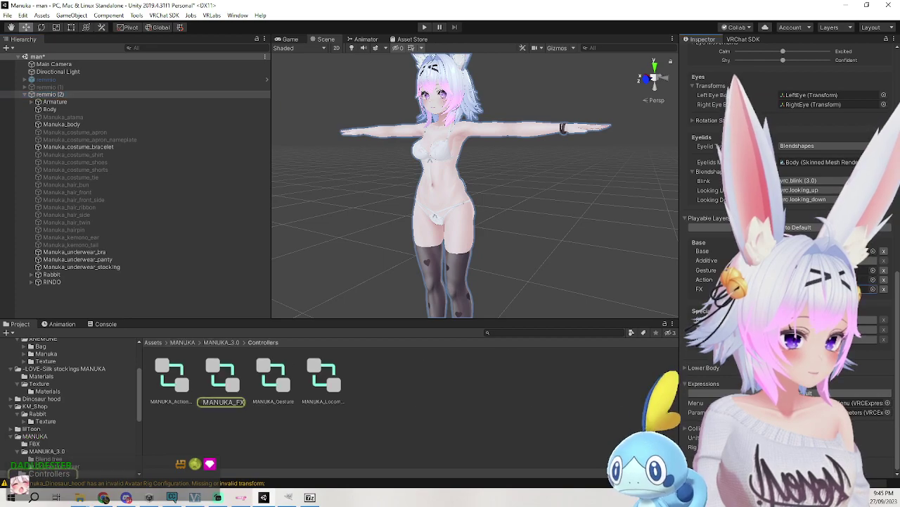
{"action": "double_click", "coordinate": [238, 374]}
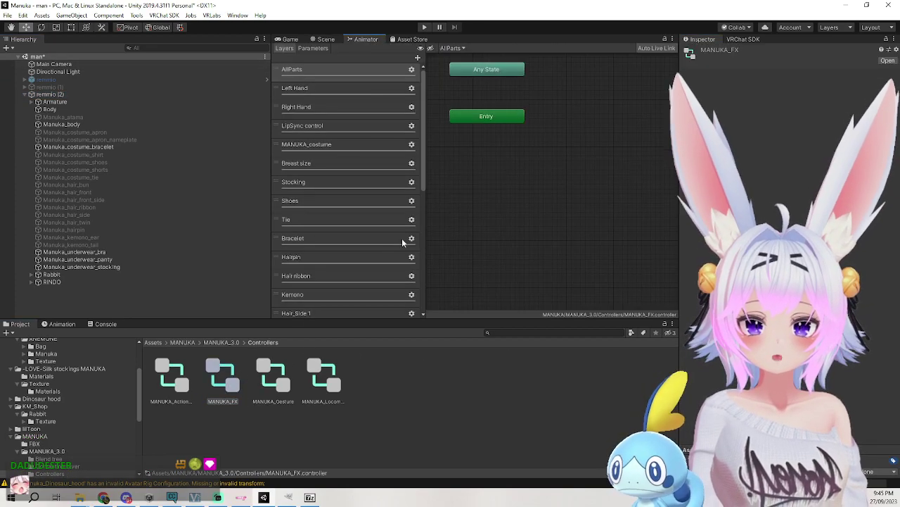
Delete the Breast size layer from the MANUKA_FX controller and review the remaining layers.
{"action": "left_click", "coordinate": [339, 126]}
{"action": "left_click", "coordinate": [335, 146]}
{"action": "left_click", "coordinate": [341, 166]}
{"action": "key", "text": "Up"}
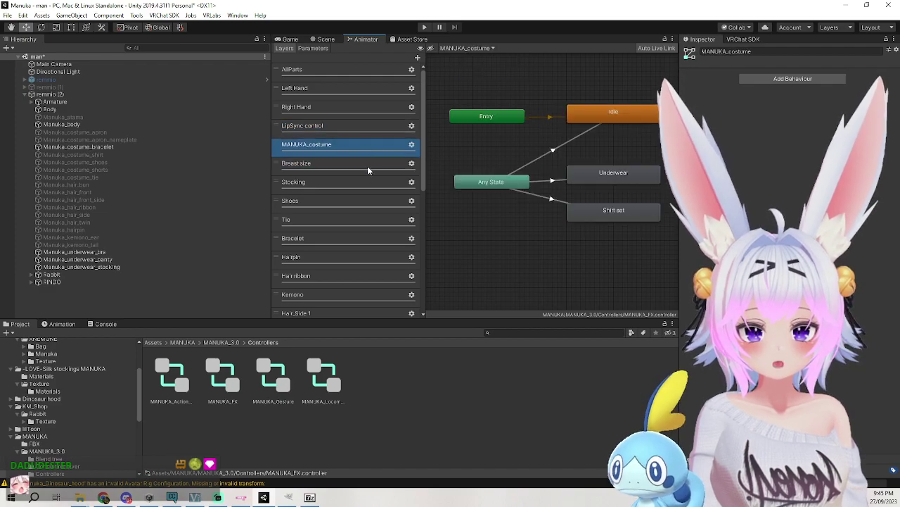
{"action": "left_click", "coordinate": [334, 161]}
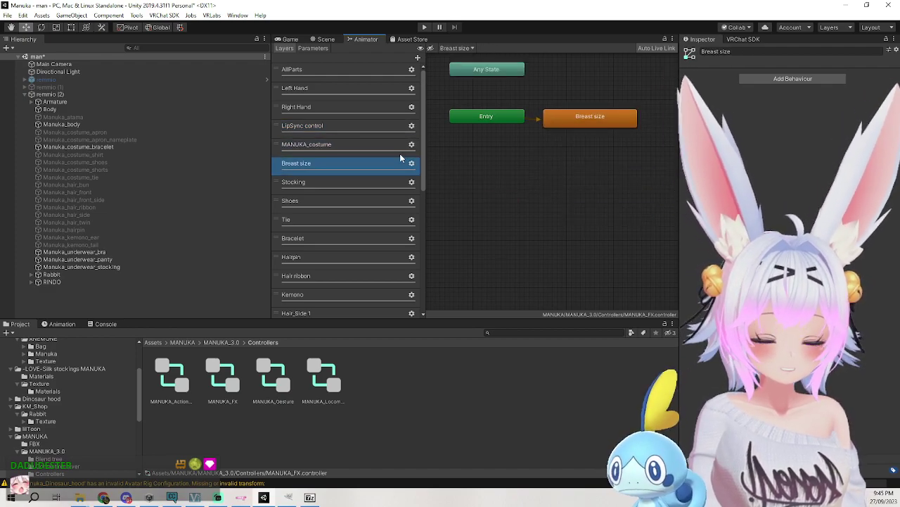
{"action": "key", "text": "Delete"}
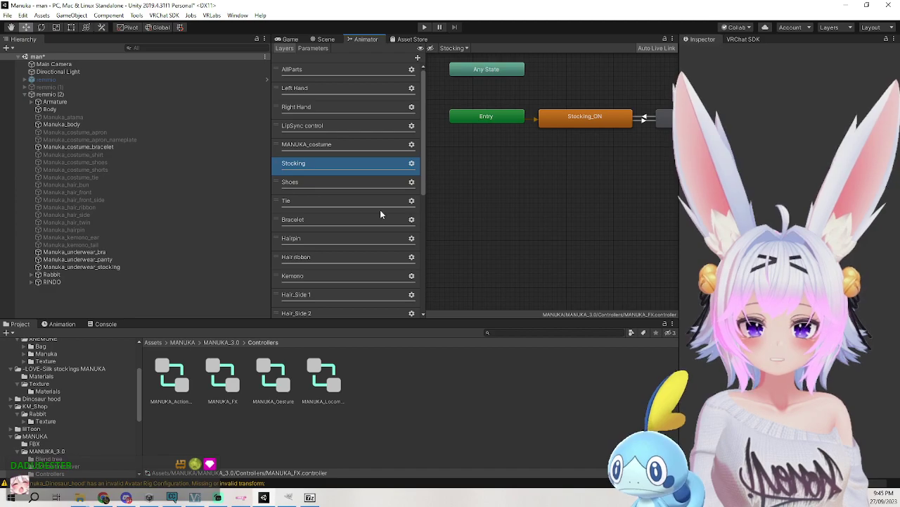
{"action": "scroll", "coordinate": [352, 227], "scroll_direction": "down", "scroll_amount": 10}
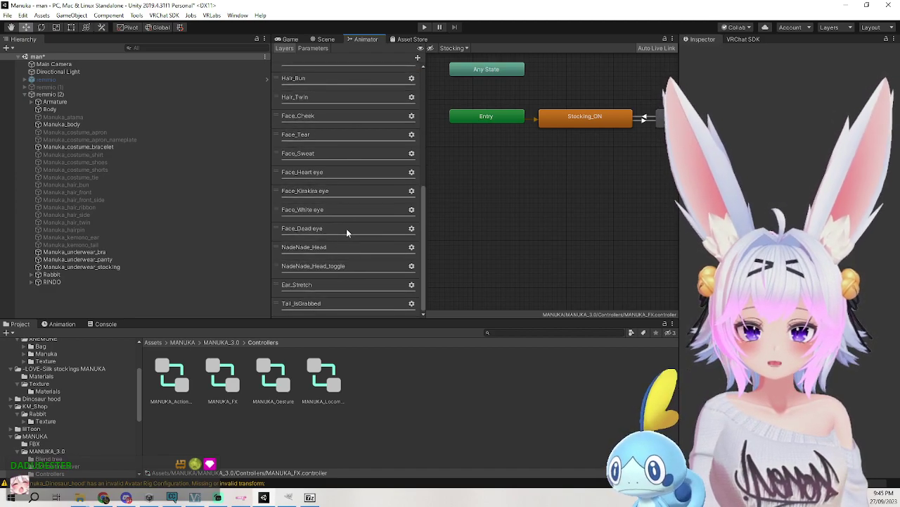
Locate the expression parameters asset assigned to remmio (2) and delete its Breast size parameter.
{"action": "left_click", "coordinate": [49, 94]}
{"action": "scroll", "coordinate": [788, 260], "scroll_direction": "down", "scroll_amount": 10}
{"action": "left_click", "coordinate": [859, 403]}
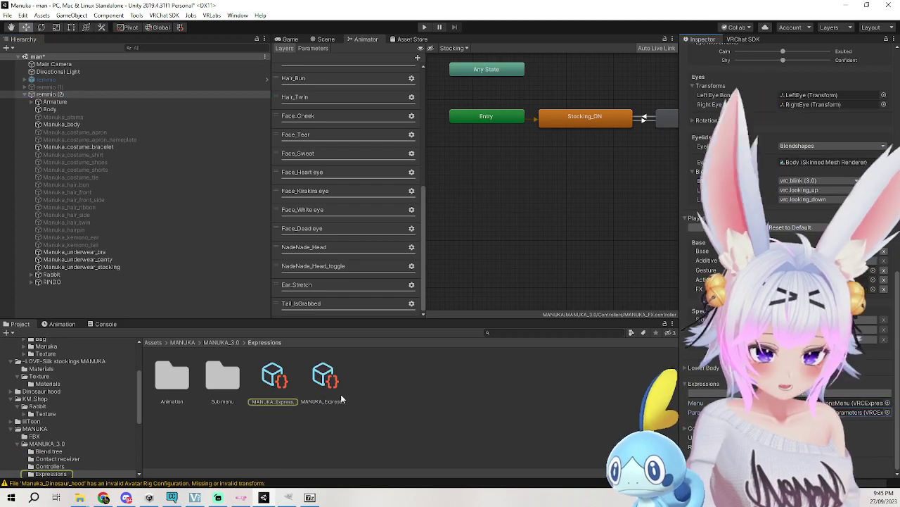
{"action": "left_click", "coordinate": [274, 379]}
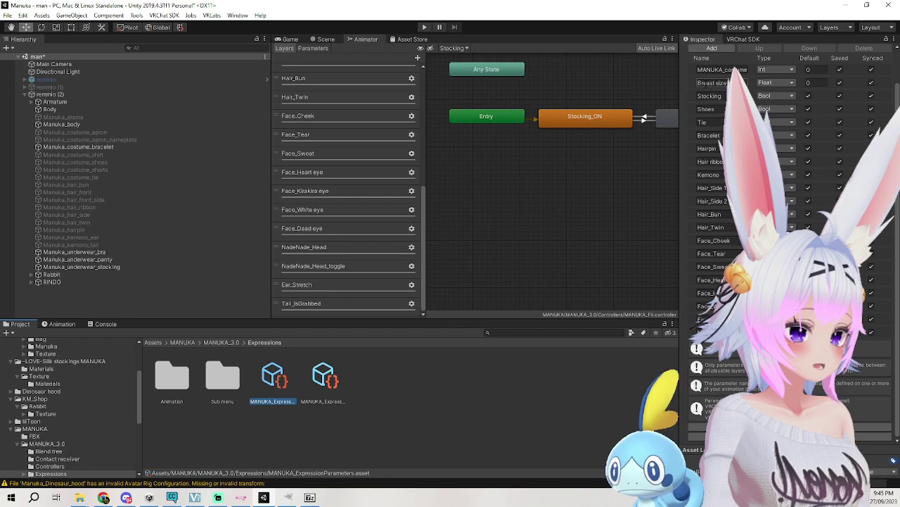
{"action": "left_click", "coordinate": [695, 83]}
{"action": "left_click", "coordinate": [872, 49]}
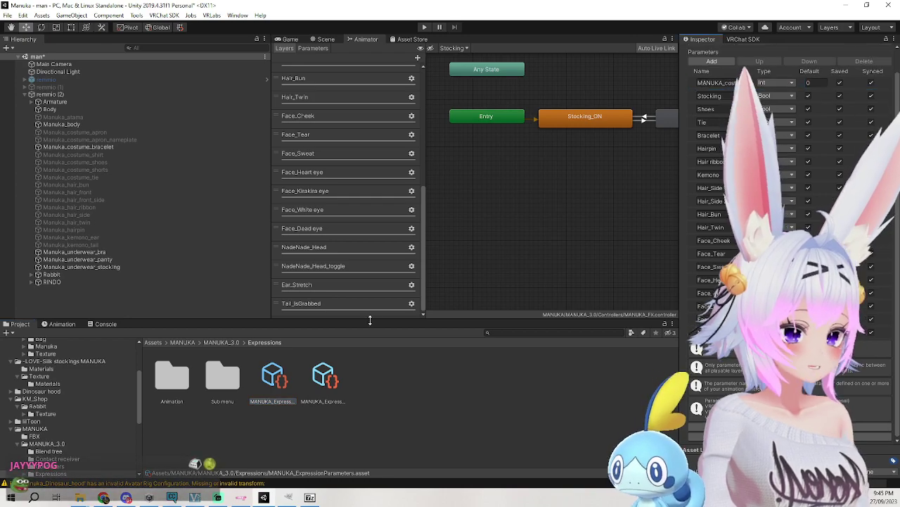
Look through MANUKA_ExpressionsMenu and its costume, face and option sub menus, and expand the Breast size control in MANUKA_option.
{"action": "left_click", "coordinate": [324, 379]}
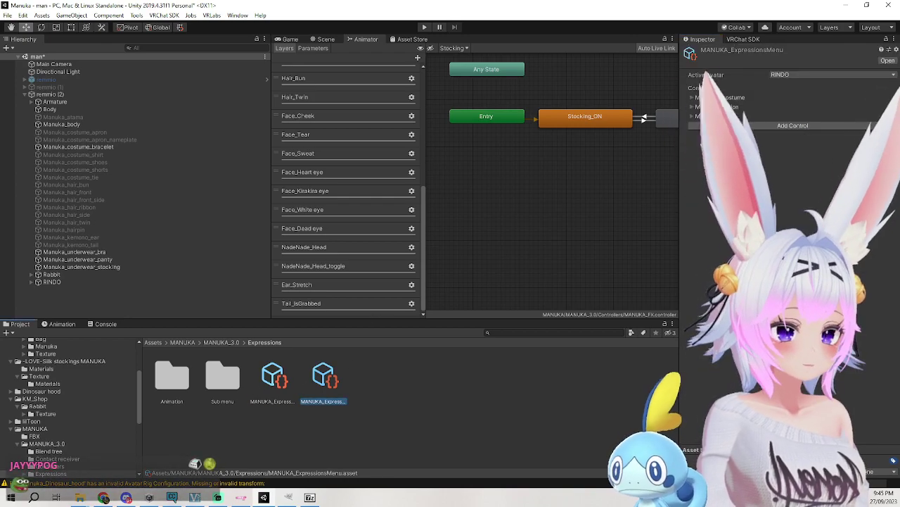
{"action": "left_click", "coordinate": [690, 114]}
{"action": "left_click", "coordinate": [693, 107]}
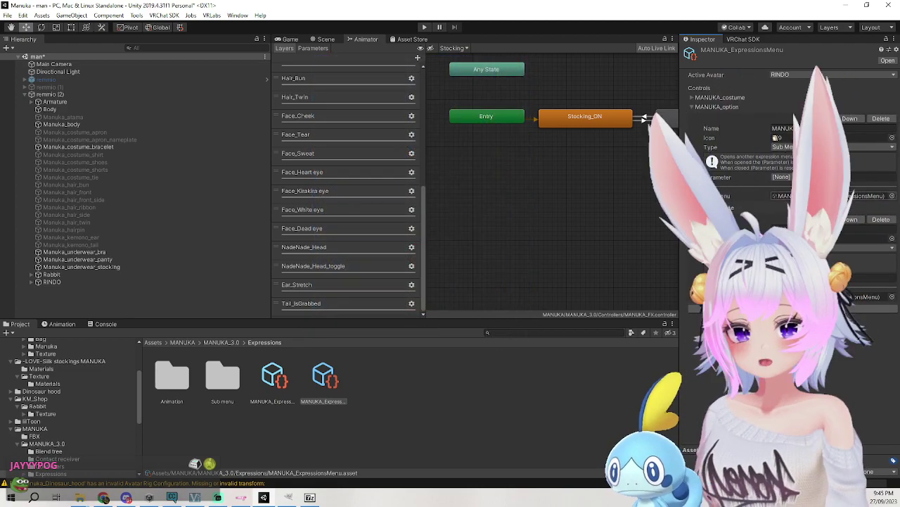
{"action": "double_click", "coordinate": [222, 377]}
{"action": "left_click", "coordinate": [274, 380]}
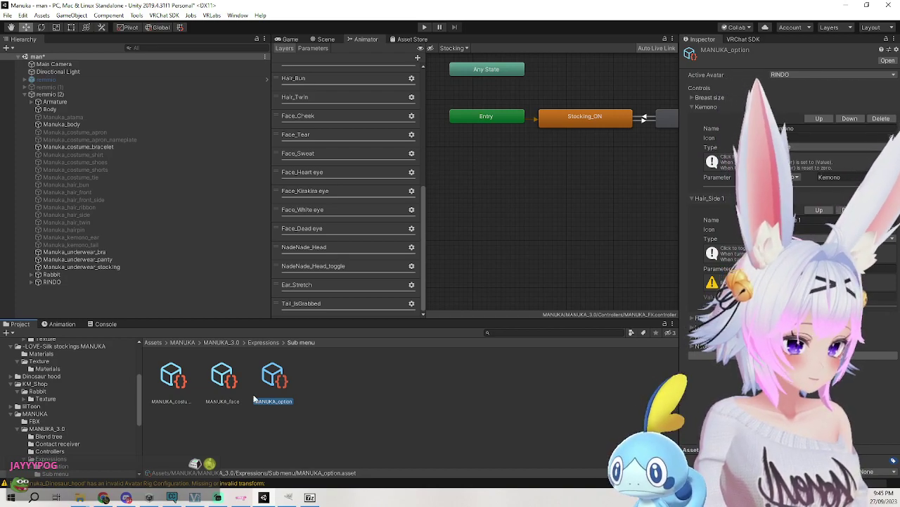
{"action": "left_click", "coordinate": [222, 378]}
{"action": "left_click", "coordinate": [171, 378]}
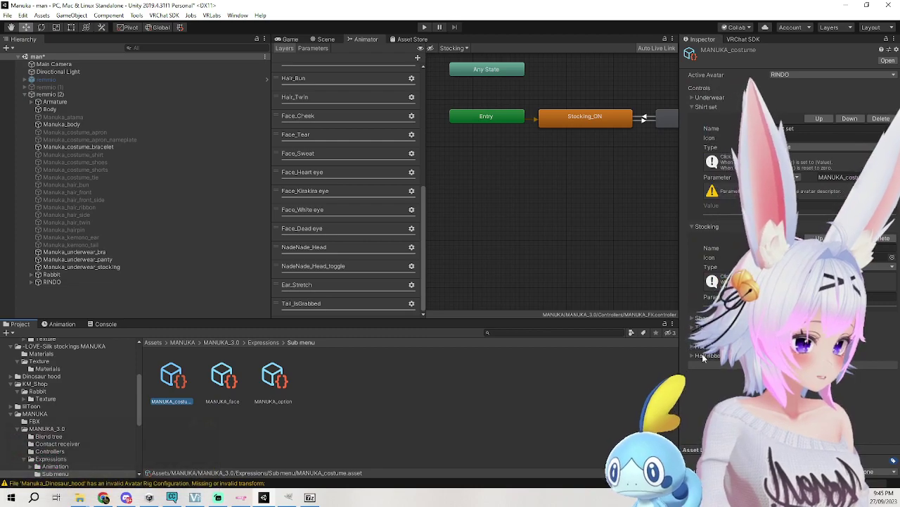
{"action": "left_click", "coordinate": [222, 377]}
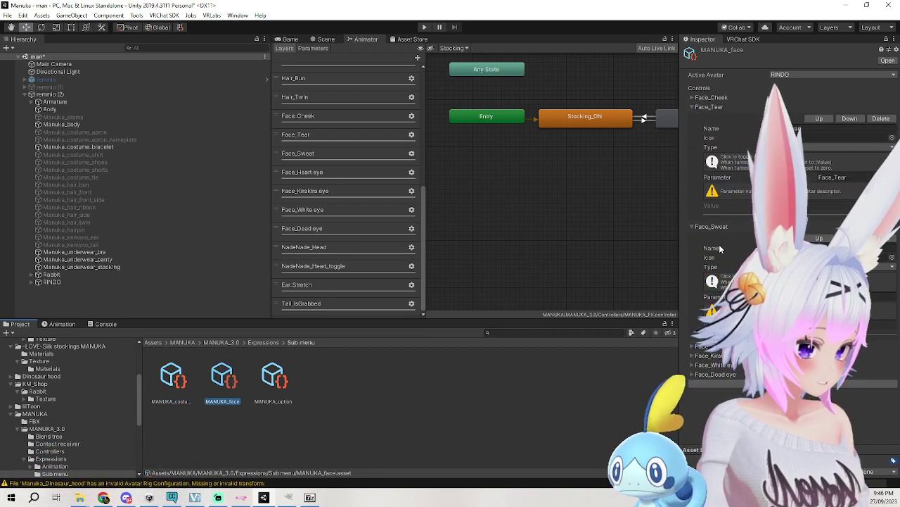
{"action": "key", "text": "Right"}
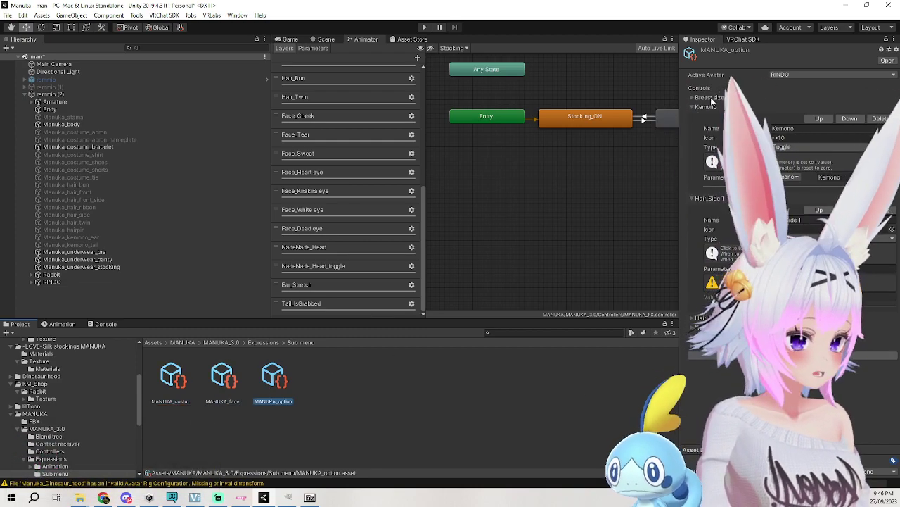
{"action": "left_click", "coordinate": [712, 100]}
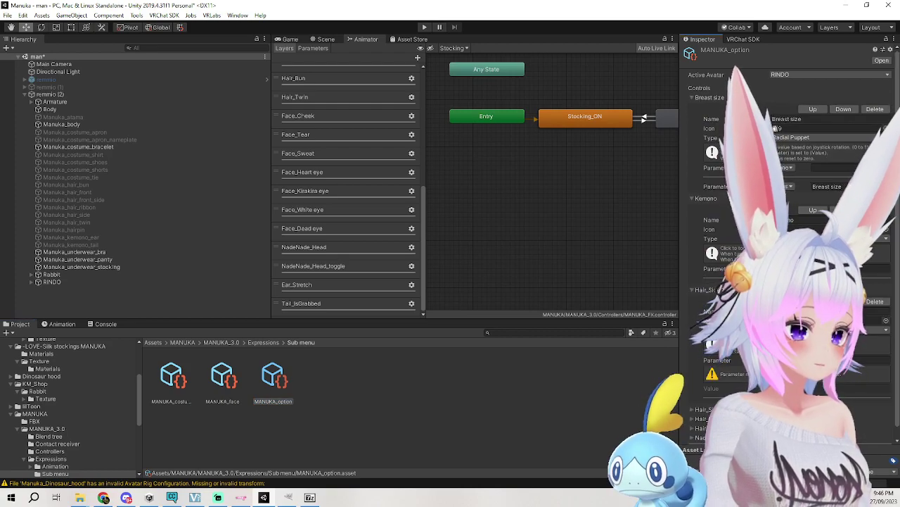
{"action": "left_click", "coordinate": [527, 221]}
Return to the Scene view and add the Manuka_Dinosaur_hood prefab from the Dinosaur hood folder as a child of remmio (2).
{"action": "left_click", "coordinate": [100, 94]}
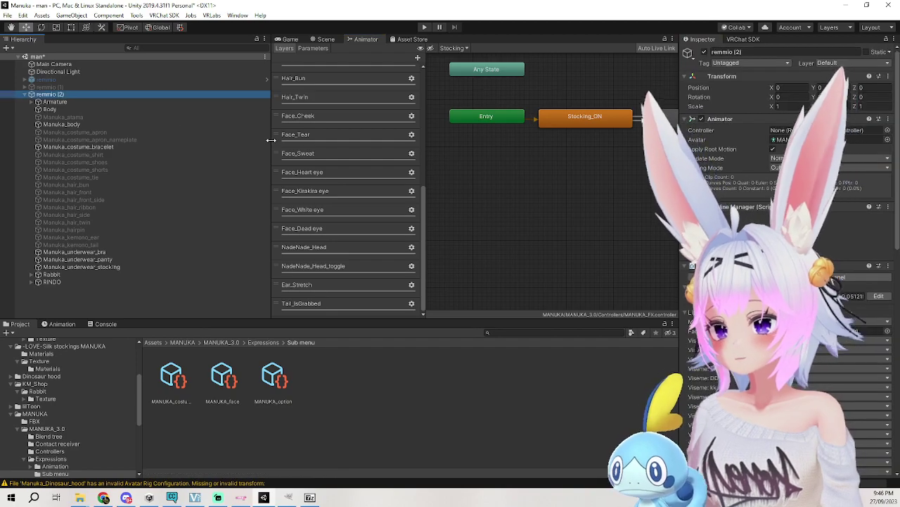
{"action": "left_click", "coordinate": [325, 39]}
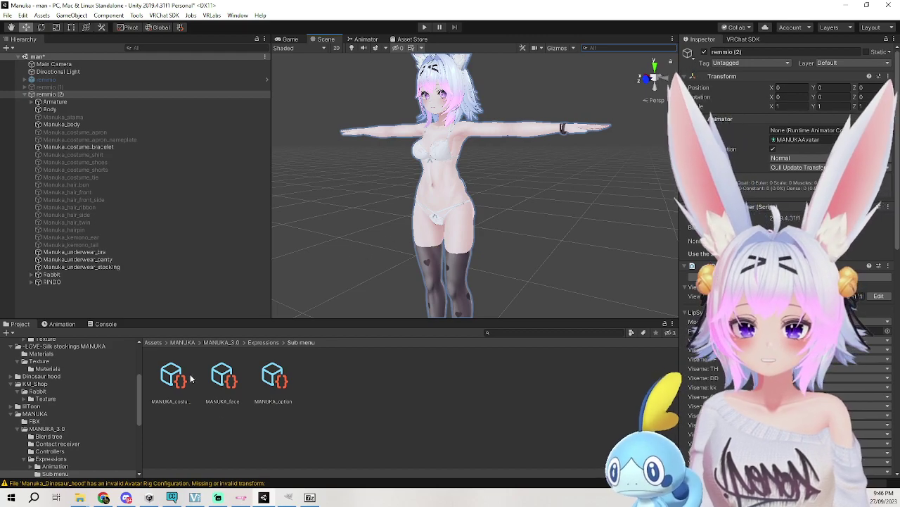
{"action": "left_click", "coordinate": [153, 342]}
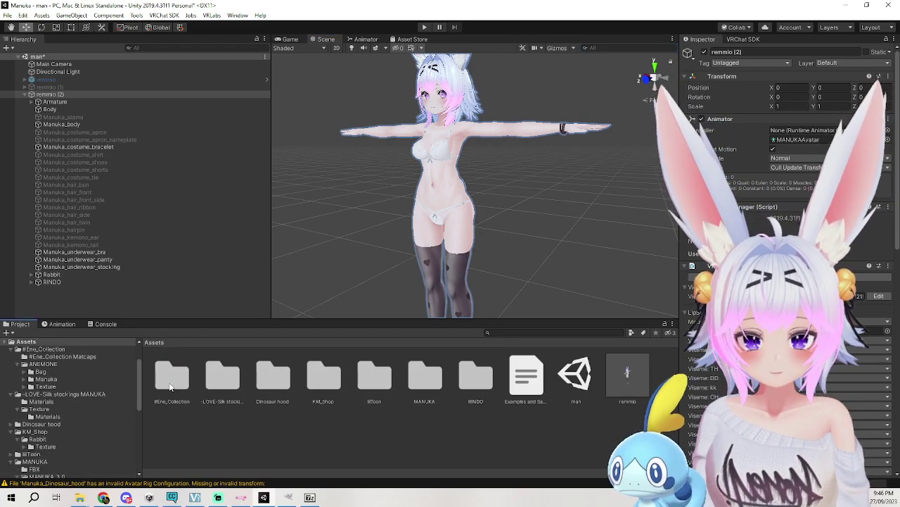
{"action": "double_click", "coordinate": [280, 378]}
{"action": "left_click_drag", "start_coordinate": [323, 373], "coordinate": [61, 95]}
{"action": "left_click", "coordinate": [601, 235]}
{"action": "scroll", "coordinate": [601, 235], "scroll_direction": "up", "scroll_amount": 5}
{"action": "middle_click_drag", "start_coordinate": [601, 235], "coordinate": [564, 235]}
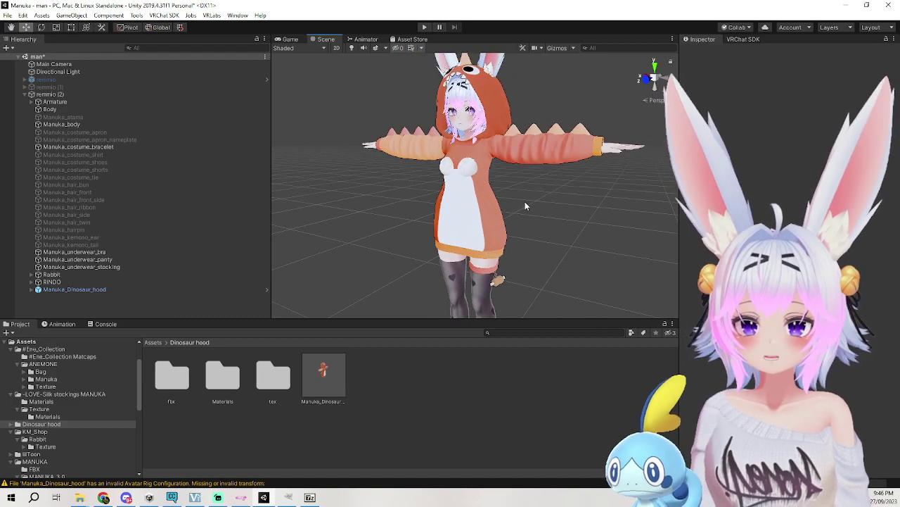
Unpack the Manuka_Dinosaur_hood prefab completely and set the Hoodie mesh's Big_Breast blendshape to 100.
{"action": "left_click", "coordinate": [74, 289]}
{"action": "right_click", "coordinate": [79, 290]}
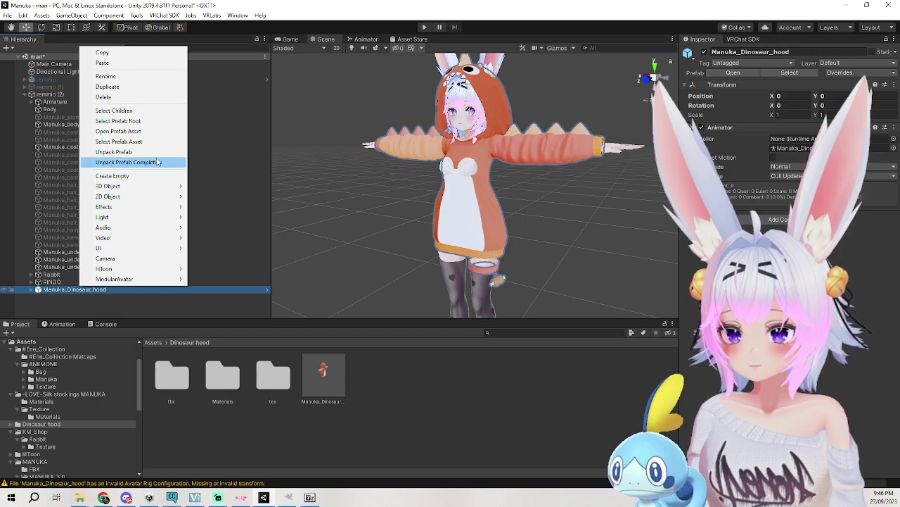
{"action": "left_click", "coordinate": [119, 161]}
{"action": "left_click", "coordinate": [31, 290]}
{"action": "left_click", "coordinate": [64, 305]}
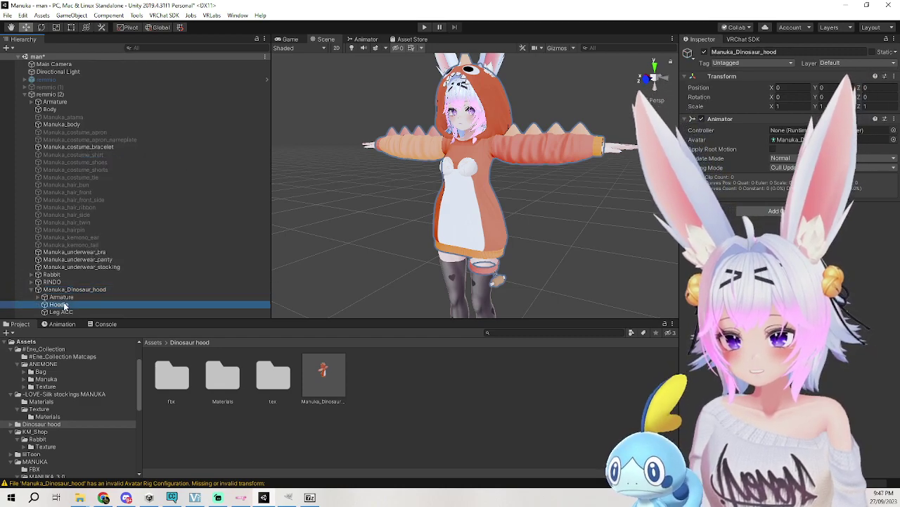
{"action": "left_click_drag", "start_coordinate": [772, 179], "coordinate": [871, 180]}
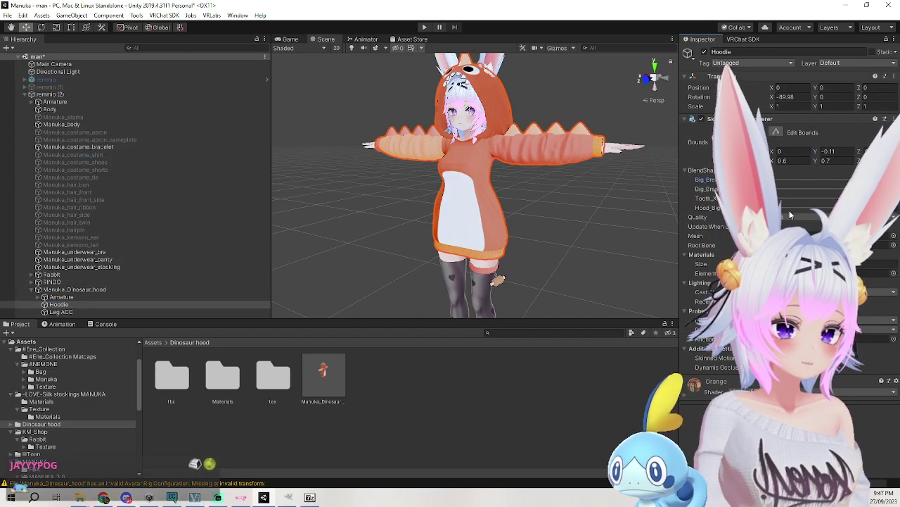
{"action": "left_click", "coordinate": [575, 241]}
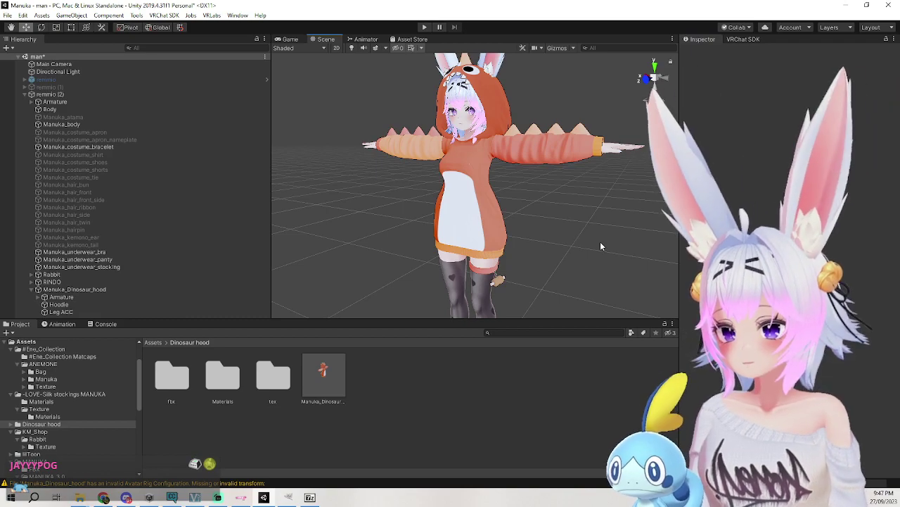
Open the Dinosaur hood Materials folder and try the Pink and Puple materials on the Hoodie mesh.
{"action": "right_click_drag", "start_coordinate": [542, 203], "coordinate": [579, 203]}
{"action": "middle_click_drag", "start_coordinate": [555, 202], "coordinate": [584, 198]}
{"action": "left_click", "coordinate": [492, 137]}
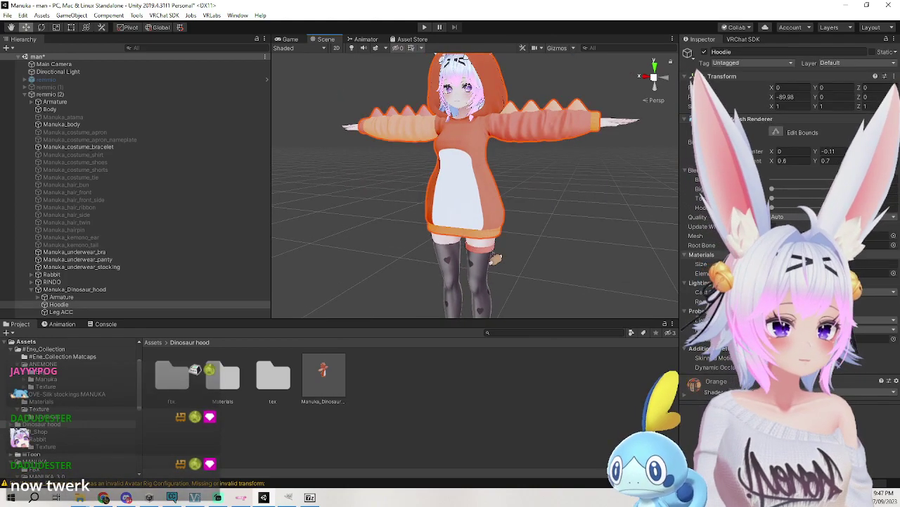
{"action": "double_click", "coordinate": [222, 377]}
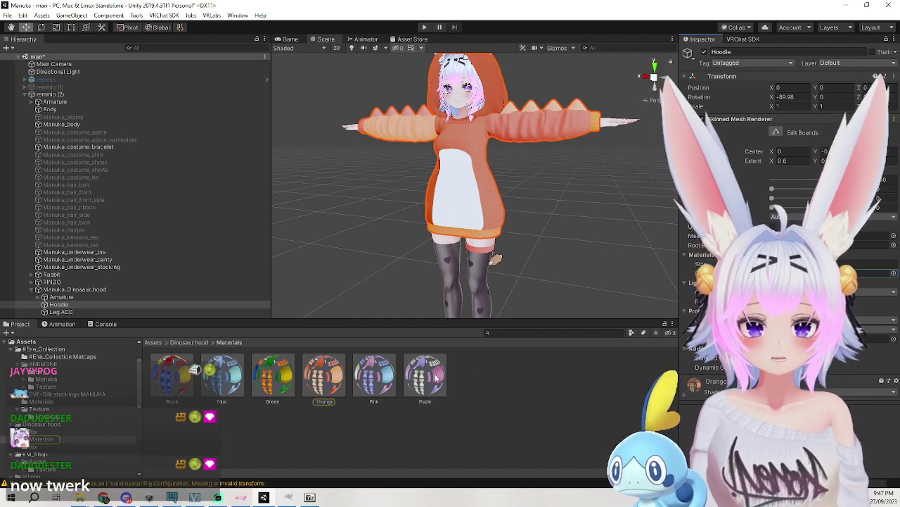
{"action": "left_click_drag", "start_coordinate": [390, 385], "coordinate": [478, 176]}
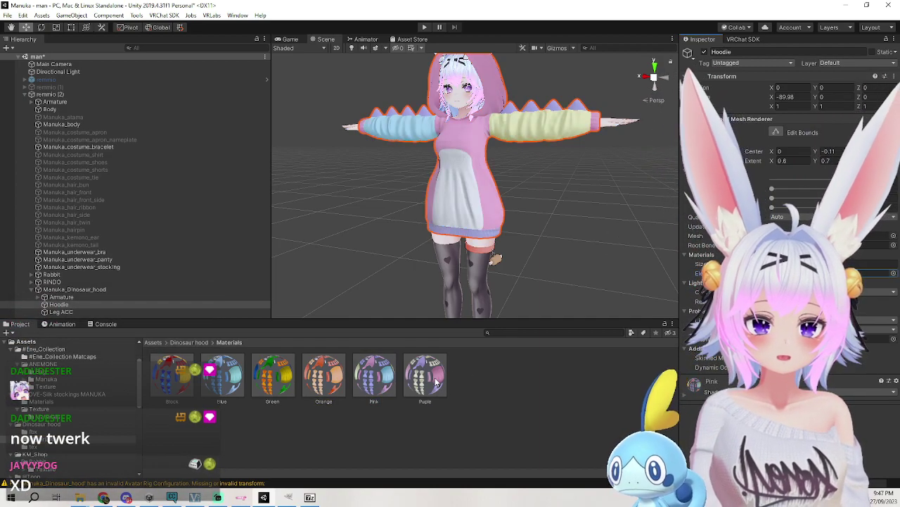
{"action": "left_click_drag", "start_coordinate": [425, 376], "coordinate": [823, 273]}
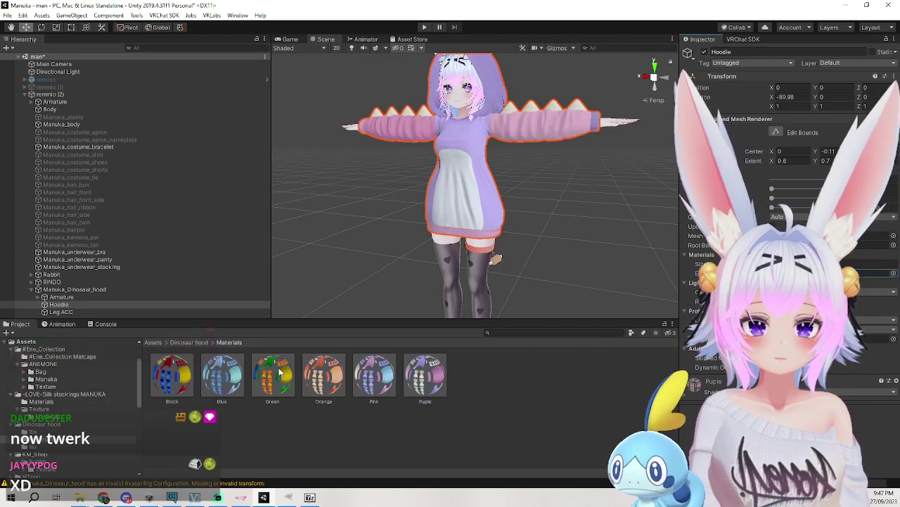
Try the Green and Blue materials on the Hoodie mesh.
{"action": "left_click_drag", "start_coordinate": [273, 375], "coordinate": [824, 273]}
{"action": "middle_click_drag", "start_coordinate": [608, 211], "coordinate": [615, 227]}
{"action": "left_click_drag", "start_coordinate": [218, 374], "coordinate": [823, 273]}
{"action": "left_click", "coordinate": [629, 237]}
{"action": "middle_click_drag", "start_coordinate": [639, 215], "coordinate": [626, 238]}
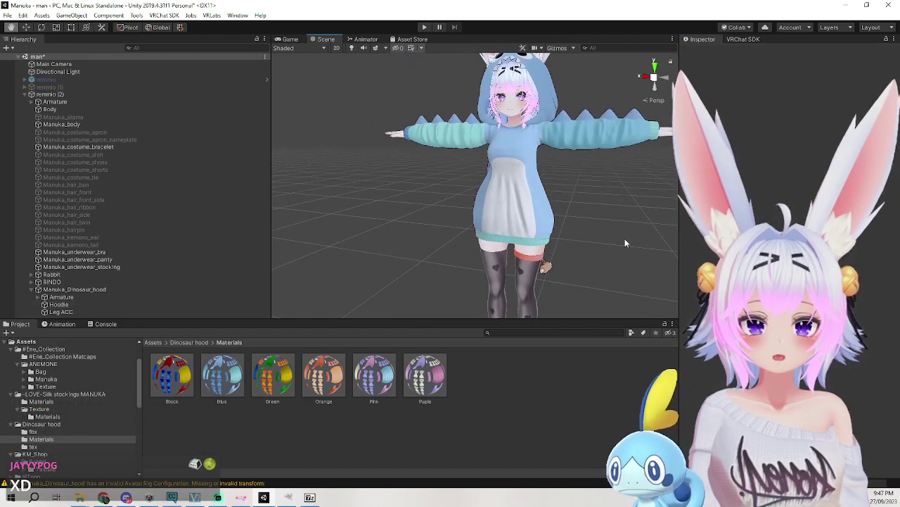
{"action": "left_click_drag", "start_coordinate": [555, 165], "coordinate": [493, 374]}
Apply the Puple material to the hoodie and to the leg accessory.
{"action": "left_click_drag", "start_coordinate": [418, 373], "coordinate": [540, 201]}
{"action": "middle_click_drag", "start_coordinate": [621, 223], "coordinate": [653, 203]}
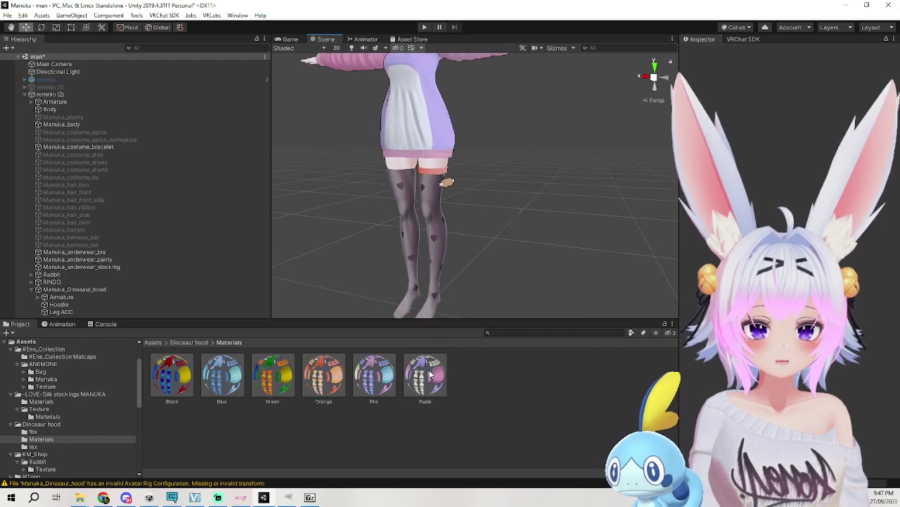
{"action": "middle_click_drag", "start_coordinate": [529, 167], "coordinate": [559, 195]}
{"action": "right_click_drag", "start_coordinate": [558, 195], "coordinate": [450, 214]}
{"action": "middle_click_drag", "start_coordinate": [450, 215], "coordinate": [384, 184]}
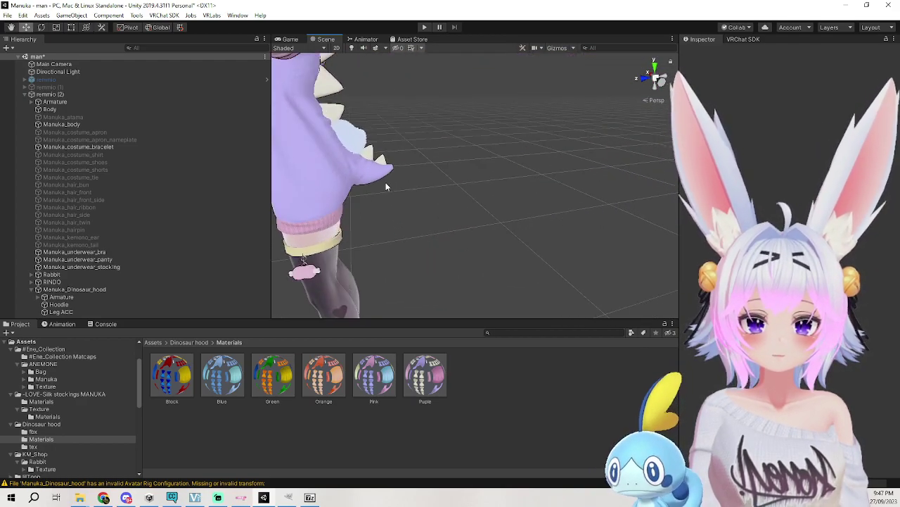
Find which object the round tail on the back of the hoodie belongs to and deactivate the Rabbit's Tail object.
{"action": "left_click", "coordinate": [385, 176]}
{"action": "middle_click_drag", "start_coordinate": [467, 199], "coordinate": [481, 202]}
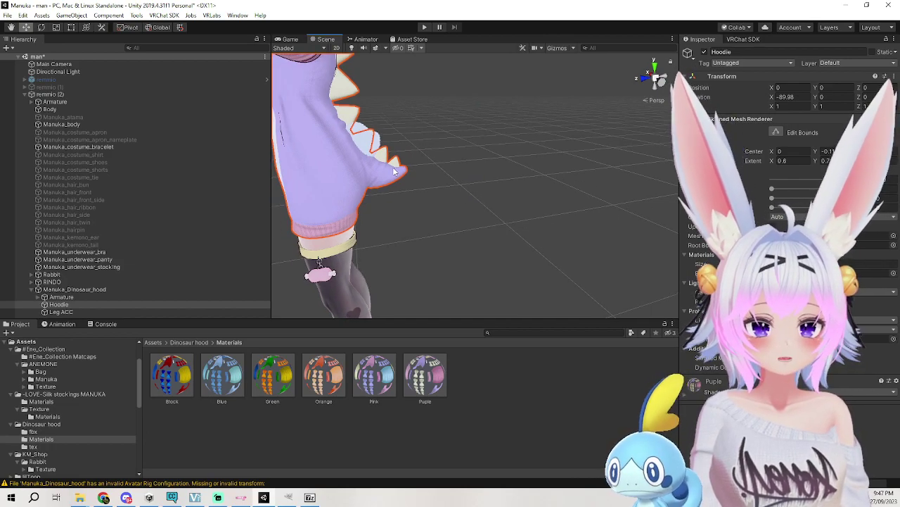
{"action": "left_click", "coordinate": [62, 312]}
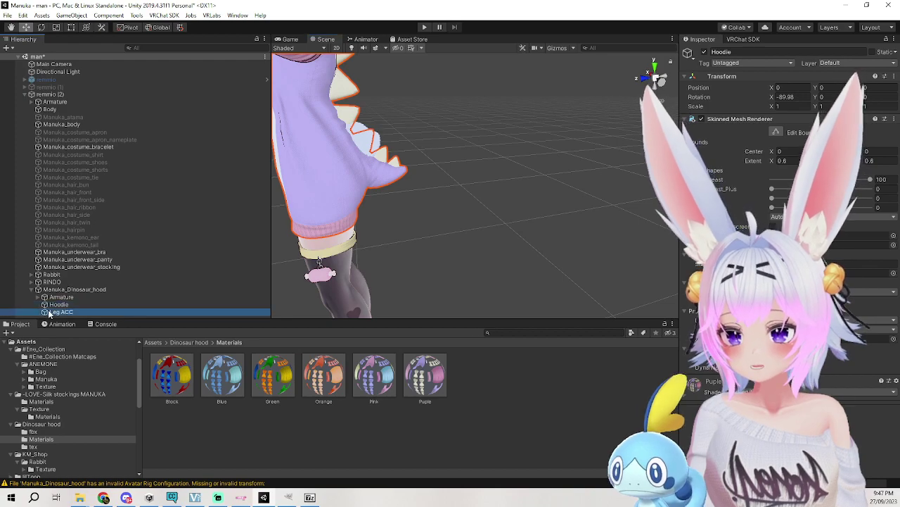
{"action": "left_click", "coordinate": [44, 305]}
{"action": "left_click", "coordinate": [46, 296]}
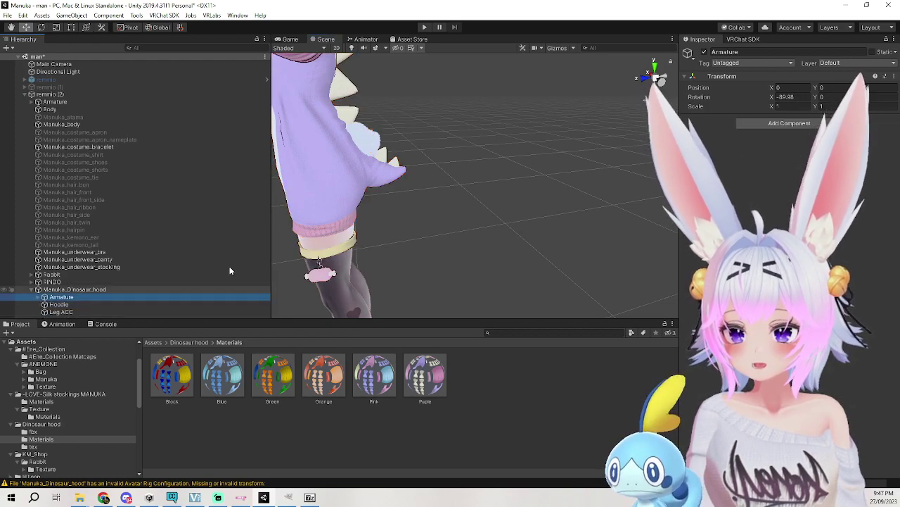
{"action": "left_click", "coordinate": [372, 171]}
{"action": "left_click", "coordinate": [375, 146]}
{"action": "left_click_drag", "start_coordinate": [406, 176], "coordinate": [598, 158], "text": "alt"}
{"action": "middle_click_drag", "start_coordinate": [610, 81], "coordinate": [609, 192]}
{"action": "middle_click_drag", "start_coordinate": [608, 288], "coordinate": [593, 192]}
{"action": "right_click_drag", "start_coordinate": [593, 192], "coordinate": [592, 183]}
{"action": "key", "text": "d"}
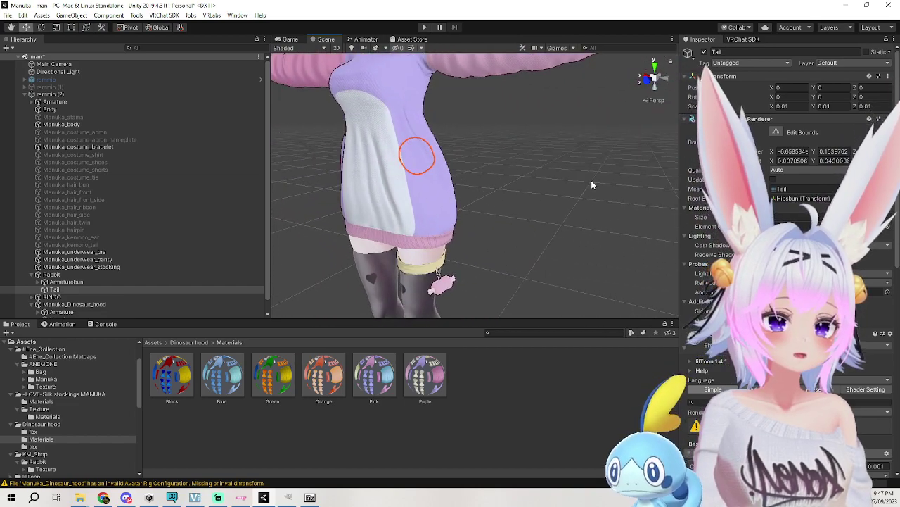
{"action": "left_click", "coordinate": [704, 52]}
Examine the back of the hood and find which mesh pokes through it.
{"action": "right_click_drag", "start_coordinate": [517, 147], "coordinate": [459, 159]}
{"action": "key", "text": "d"}
{"action": "key", "text": "e"}
{"action": "left_click_drag", "start_coordinate": [459, 158], "coordinate": [435, 151], "text": "alt"}
{"action": "left_click", "coordinate": [502, 124]}
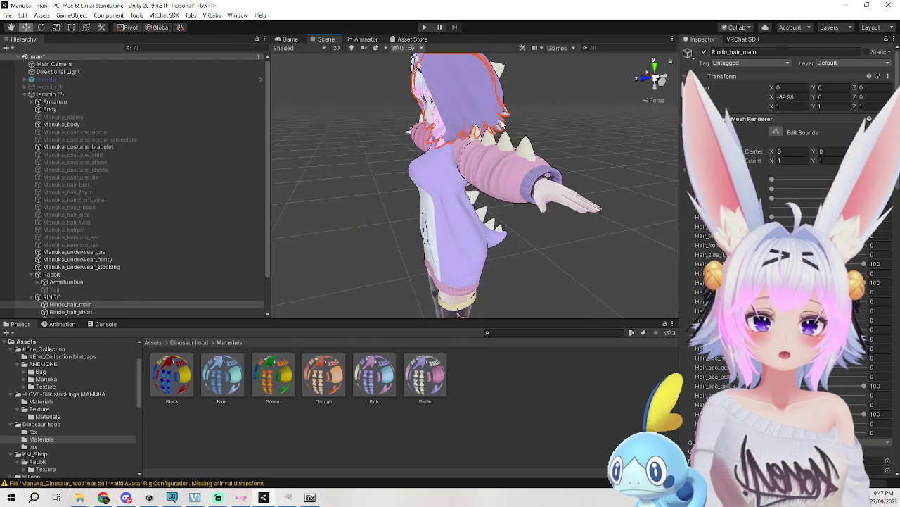
{"action": "left_click_drag", "start_coordinate": [504, 123], "coordinate": [354, 136], "text": "alt"}
{"action": "left_click", "coordinate": [353, 136]}
{"action": "left_click", "coordinate": [352, 136]}
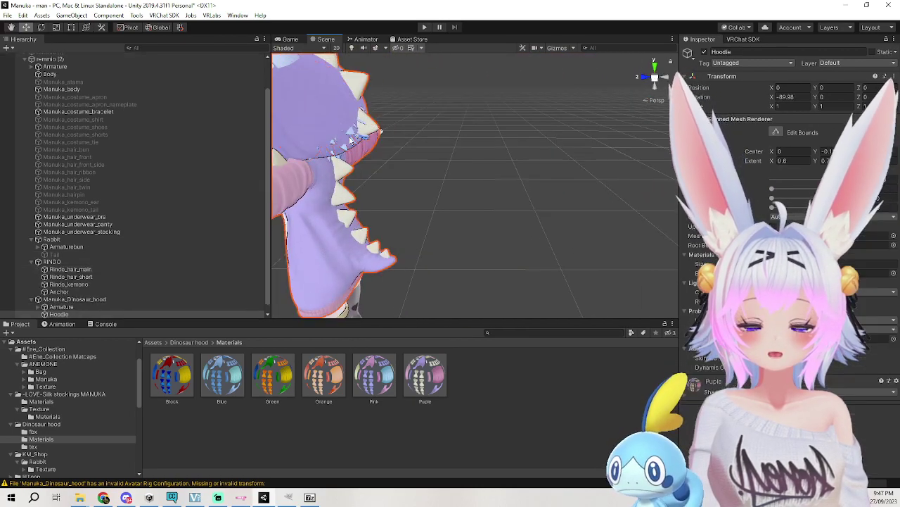
{"action": "left_click", "coordinate": [353, 135]}
{"action": "left_click", "coordinate": [352, 136]}
{"action": "left_click", "coordinate": [352, 135]}
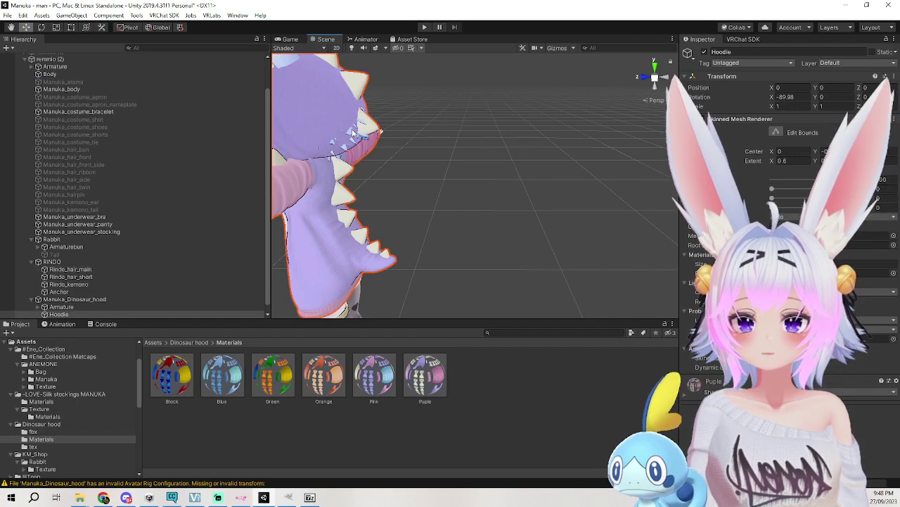
{"action": "left_click", "coordinate": [353, 136]}
Toggle the Rindo_hair_main object off and on to check the hair clipping through the hood, and look over its blend shapes.
{"action": "left_click", "coordinate": [87, 276]}
{"action": "left_click", "coordinate": [89, 269]}
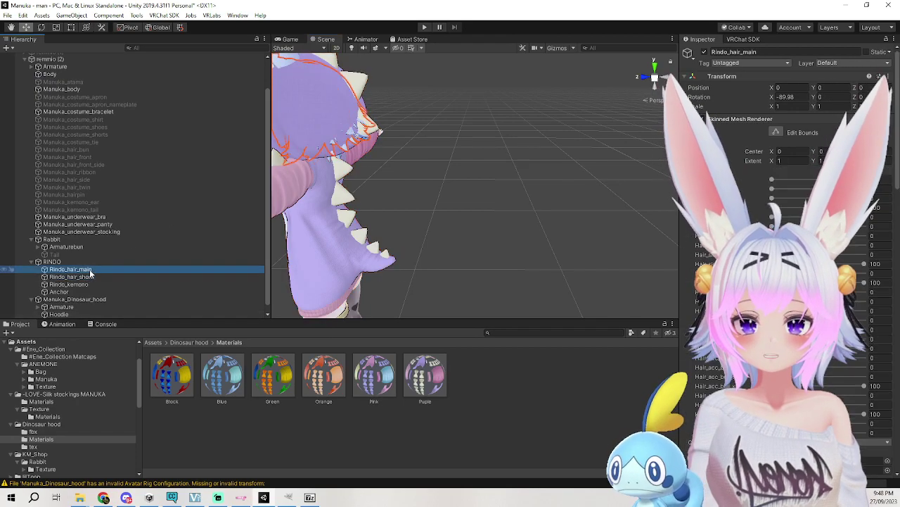
{"action": "left_click", "coordinate": [704, 54]}
{"action": "left_click", "coordinate": [704, 53]}
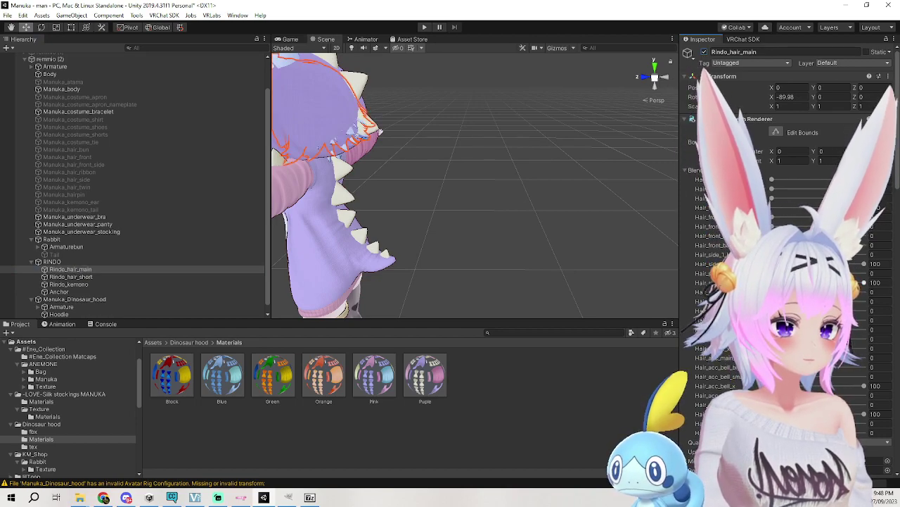
{"action": "left_click_drag", "start_coordinate": [772, 310], "coordinate": [562, 297]}
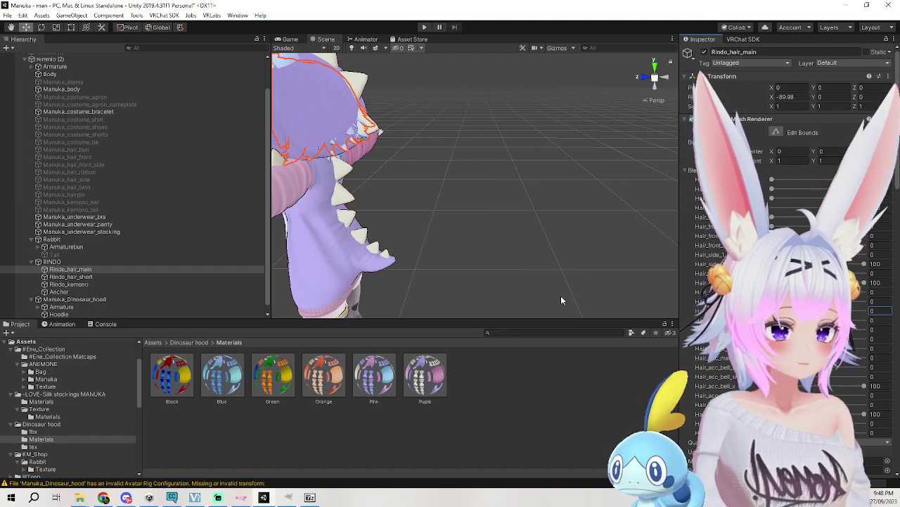
Examine the hood and hair from the side, back and front of the avatar for clipping.
{"action": "right_click_drag", "start_coordinate": [538, 278], "coordinate": [544, 243]}
{"action": "middle_click_drag", "start_coordinate": [544, 243], "coordinate": [598, 235]}
{"action": "right_click_drag", "start_coordinate": [597, 235], "coordinate": [593, 220]}
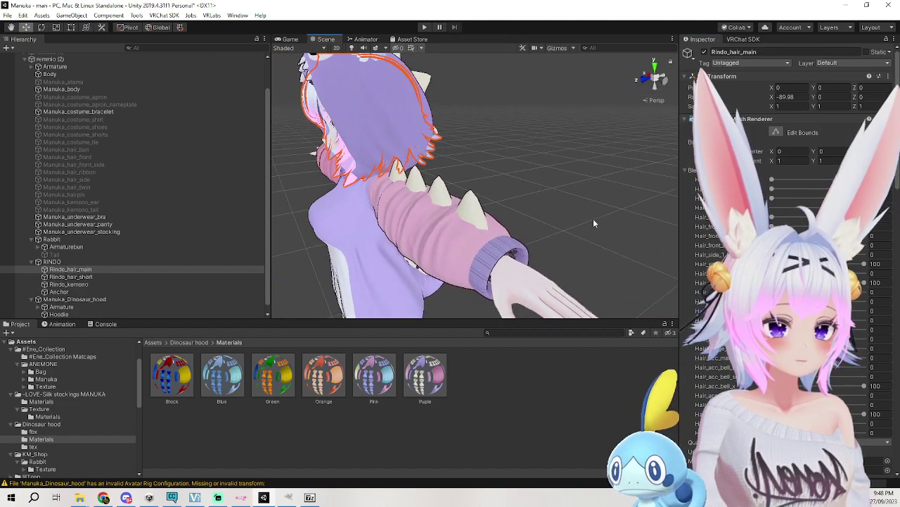
{"action": "middle_click_drag", "start_coordinate": [593, 219], "coordinate": [647, 215]}
{"action": "scroll", "coordinate": [647, 214], "scroll_direction": "down", "scroll_amount": 5}
{"action": "right_click_drag", "start_coordinate": [598, 224], "coordinate": [642, 207]}
{"action": "left_click", "coordinate": [641, 207]}
{"action": "middle_click_drag", "start_coordinate": [542, 292], "coordinate": [611, 233]}
{"action": "right_click_drag", "start_coordinate": [612, 233], "coordinate": [639, 183]}
{"action": "middle_click_drag", "start_coordinate": [629, 223], "coordinate": [639, 222]}
{"action": "mouse_move", "coordinate": [640, 227]}
{"action": "right_mouse_down"}
{"action": "mouse_move", "coordinate": [649, 217]}
{"action": "mouse_move", "coordinate": [643, 221]}
{"action": "right_mouse_up"}
{"action": "middle_click_drag", "start_coordinate": [643, 221], "coordinate": [614, 231]}
{"action": "scroll", "coordinate": [612, 208], "scroll_direction": "up", "scroll_amount": 4}
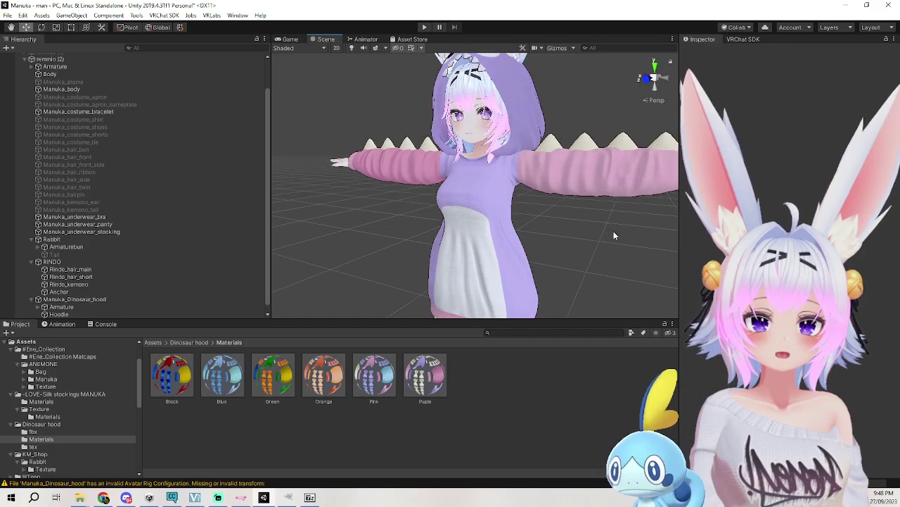
Examine the face, neckline and legs up close and select the Manuka_underwear_stocking mesh.
{"action": "left_click_drag", "start_coordinate": [613, 231], "coordinate": [606, 224], "text": "alt"}
{"action": "scroll", "coordinate": [563, 191], "scroll_direction": "up", "scroll_amount": 5}
{"action": "middle_click_drag", "start_coordinate": [546, 197], "coordinate": [548, 240]}
{"action": "left_click_drag", "start_coordinate": [545, 203], "coordinate": [584, 232], "text": "alt"}
{"action": "scroll", "coordinate": [533, 253], "scroll_direction": "up", "scroll_amount": 5}
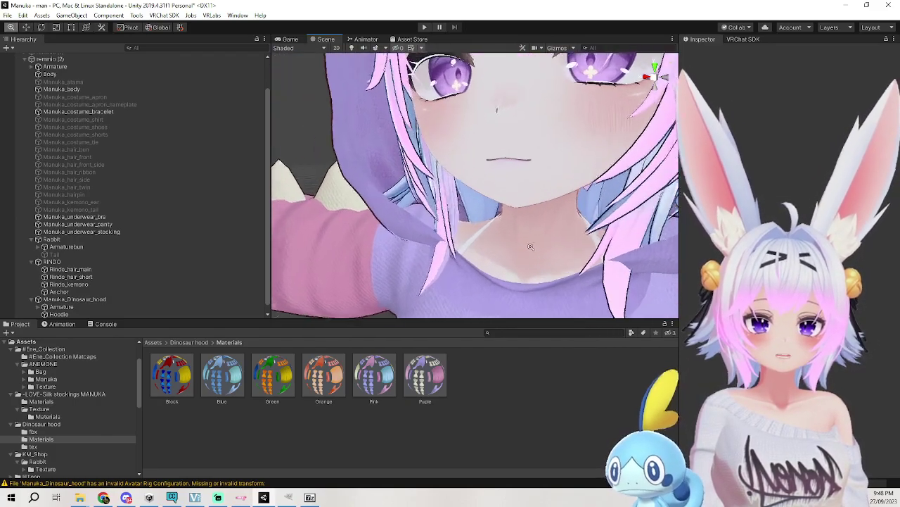
{"action": "middle_click_drag", "start_coordinate": [541, 233], "coordinate": [508, 131]}
{"action": "scroll", "coordinate": [529, 234], "scroll_direction": "down", "scroll_amount": 10}
{"action": "scroll", "coordinate": [531, 167], "scroll_direction": "down", "scroll_amount": 3}
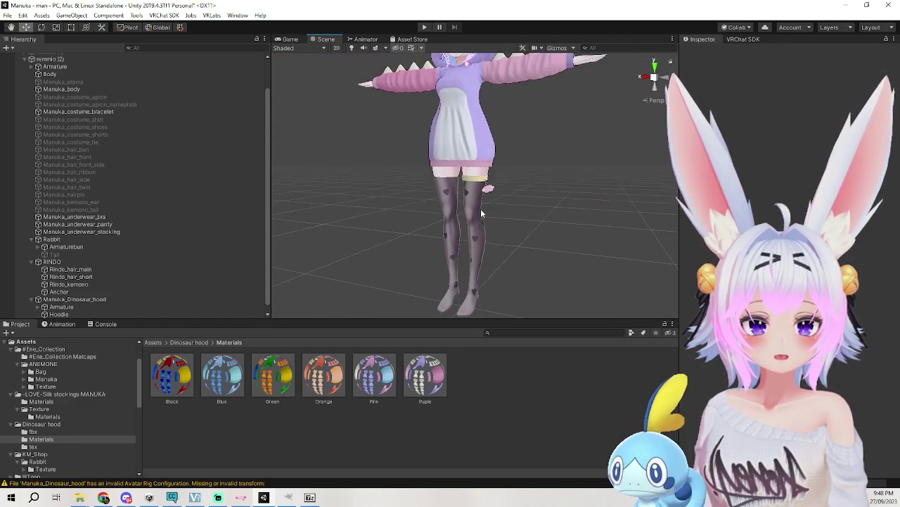
{"action": "left_click", "coordinate": [476, 216]}
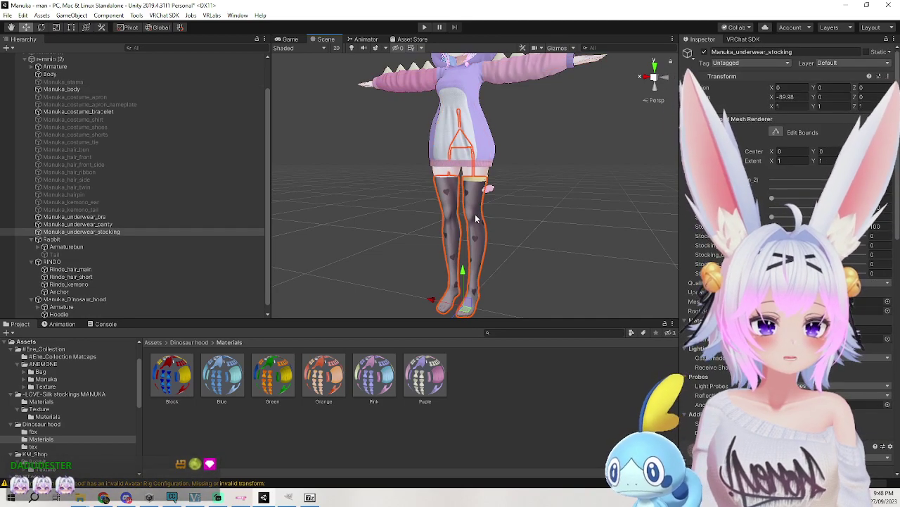
{"action": "middle_click_drag", "start_coordinate": [593, 223], "coordinate": [588, 283]}
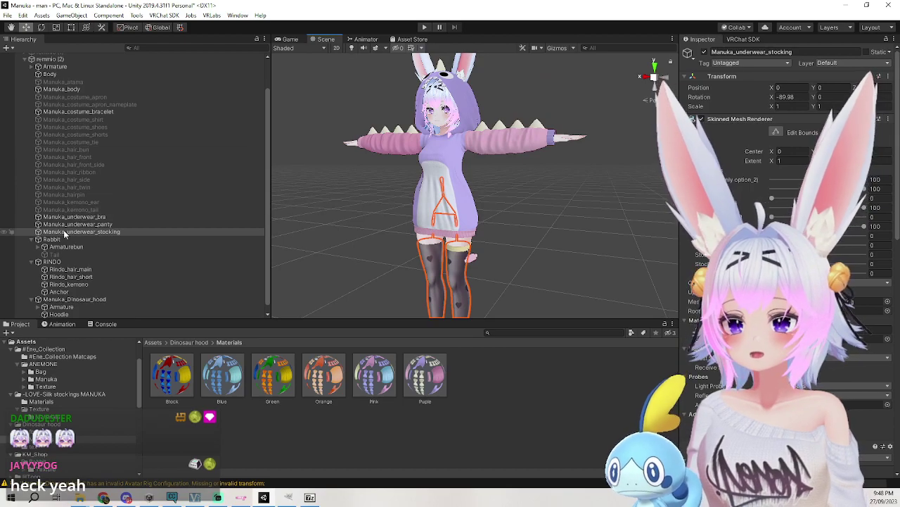
Set up the Manuka_Dinosaur_hood outfit on the avatar with Modular Avatar and collapse the remmio (2) hierarchy.
{"action": "left_click", "coordinate": [49, 261]}
{"action": "right_click", "coordinate": [49, 263]}
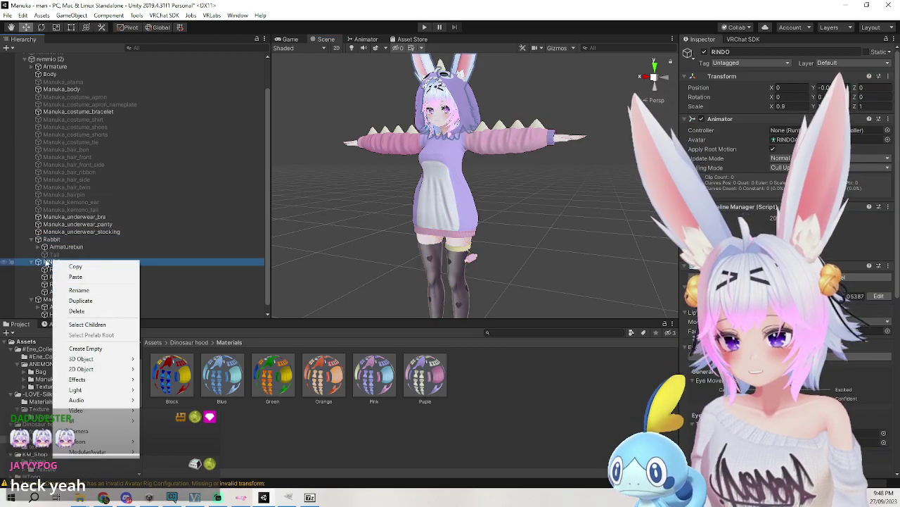
{"action": "left_click", "coordinate": [67, 299]}
{"action": "right_click", "coordinate": [67, 294]}
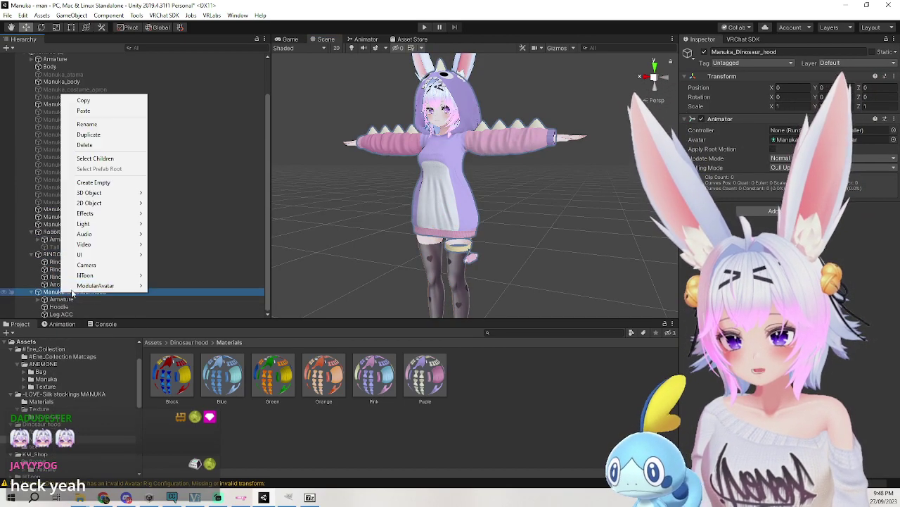
{"action": "mouse_move", "coordinate": [98, 285]}
{"action": "left_click", "coordinate": [187, 284]}
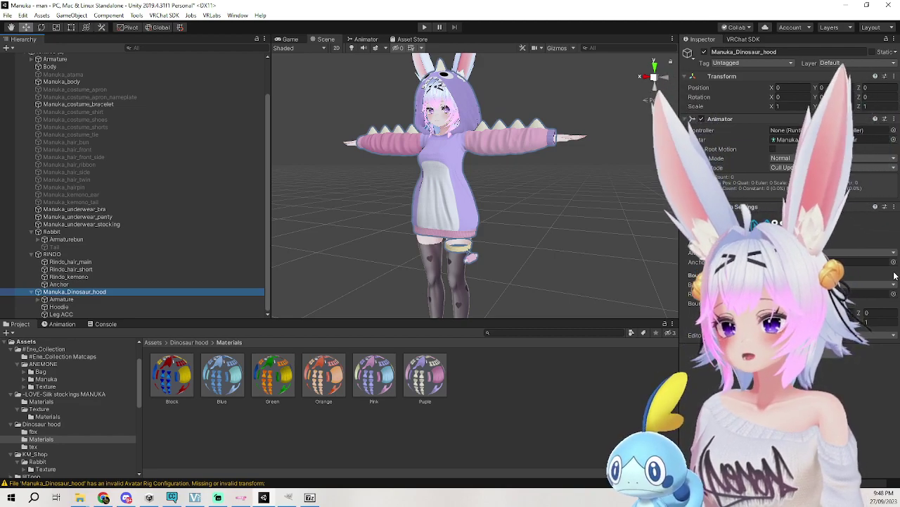
{"action": "scroll", "coordinate": [219, 266], "scroll_direction": "up", "scroll_amount": 3}
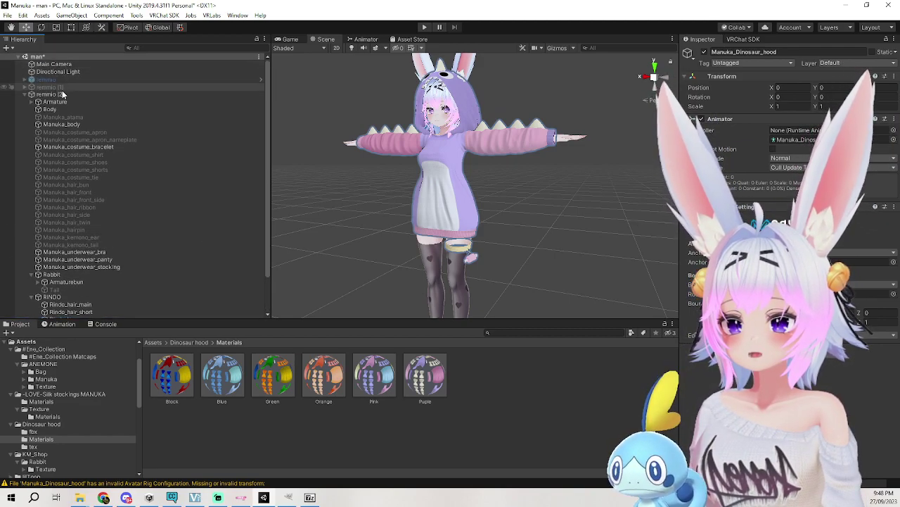
{"action": "left_click", "coordinate": [24, 94]}
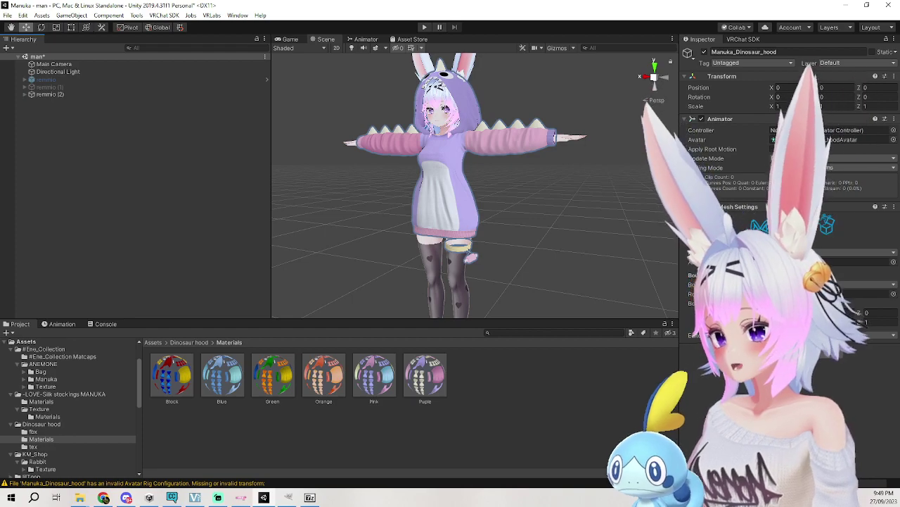
Look through the matcap textures in the #Ene_Collection Matcaps folder and return to the Assets folder.
{"action": "left_click", "coordinate": [158, 343]}
{"action": "double_click", "coordinate": [171, 374]}
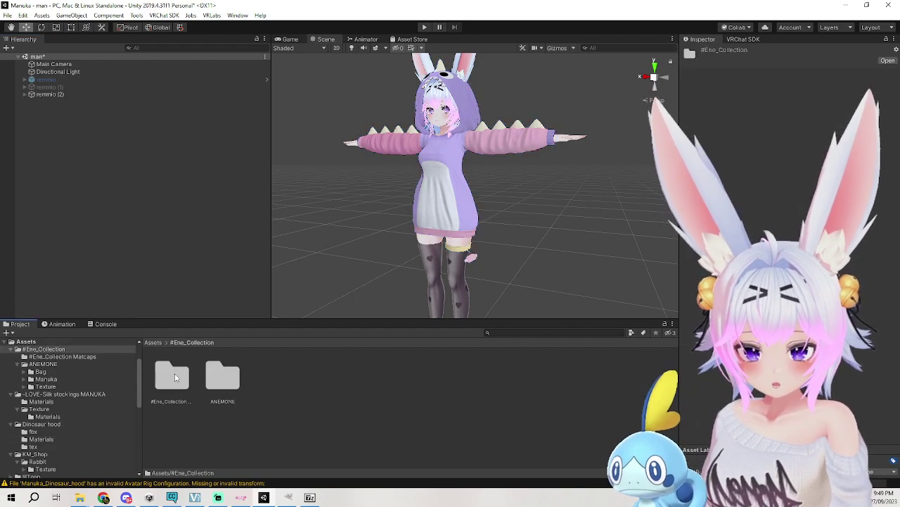
{"action": "double_click", "coordinate": [171, 374]}
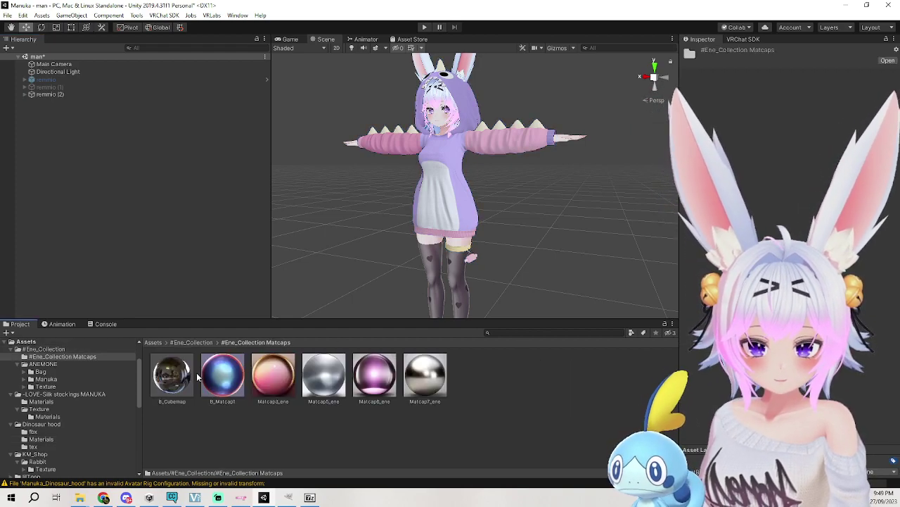
{"action": "left_click", "coordinate": [236, 377]}
{"action": "left_click", "coordinate": [387, 377]}
{"action": "left_click", "coordinate": [427, 375]}
{"action": "left_click", "coordinate": [452, 375]}
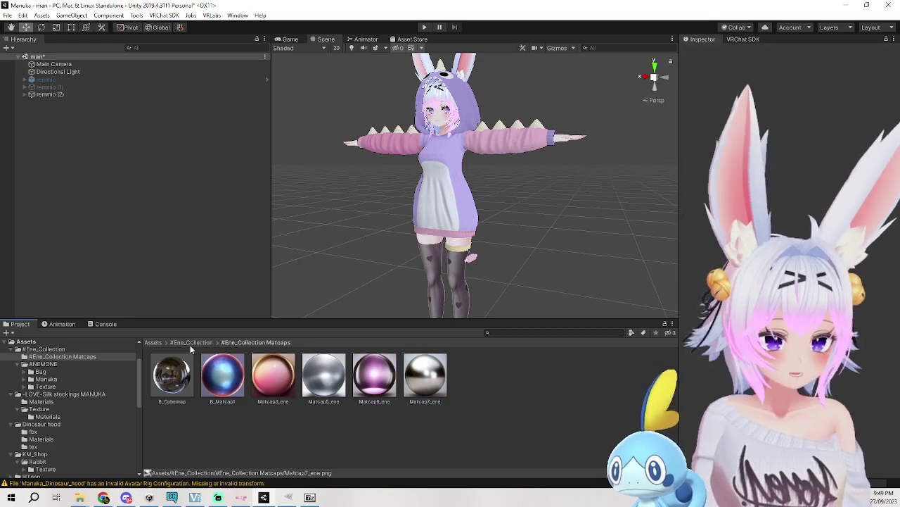
{"action": "left_click", "coordinate": [155, 343]}
{"action": "scroll", "coordinate": [70, 408], "scroll_direction": "down", "scroll_amount": 1}
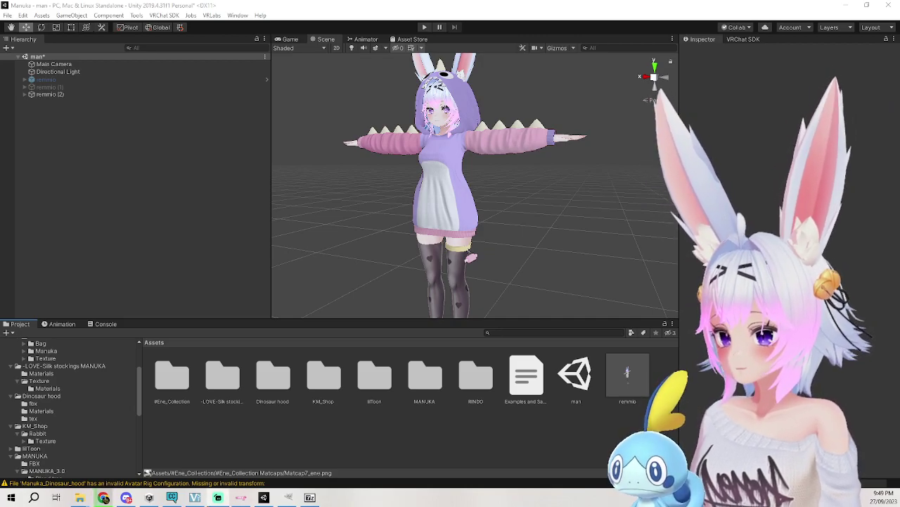
Import the VRC_DR_02 outfit package into the project and open its folder.
{"action": "key", "text": "super+d"}
{"action": "key", "text": "super+d"}
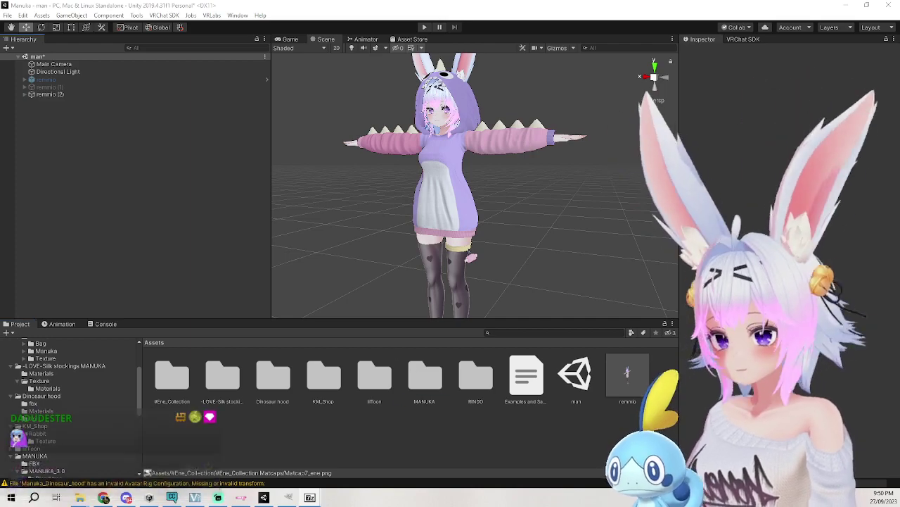
{"action": "left_click_drag", "start_coordinate": [263, 426], "coordinate": [261, 424]}
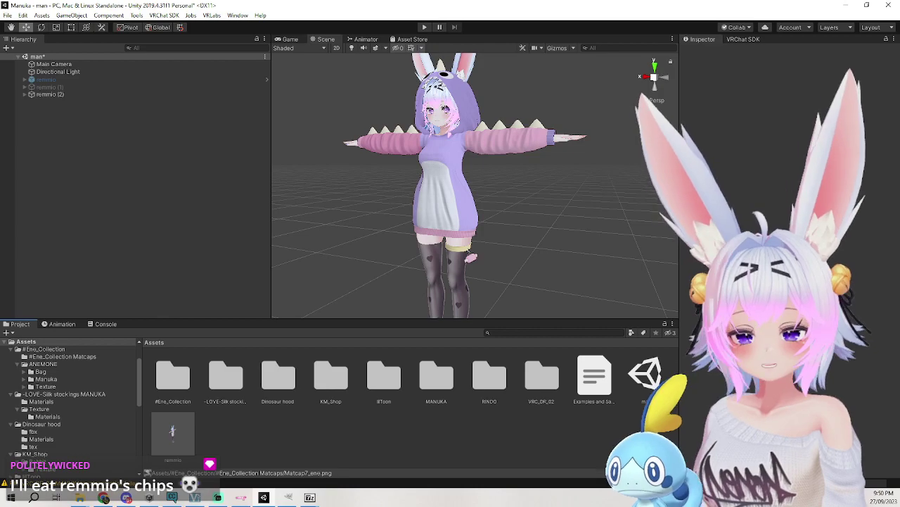
{"action": "double_click", "coordinate": [548, 376]}
Deactivate the remmio (2) avatar and add a fresh copy of the remmio prefab to the scene.
{"action": "left_click", "coordinate": [99, 94]}
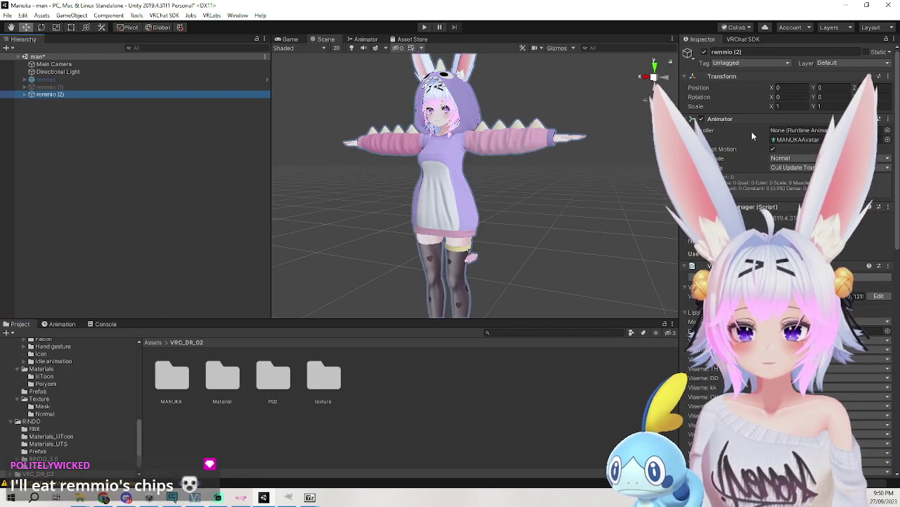
{"action": "left_click", "coordinate": [705, 51]}
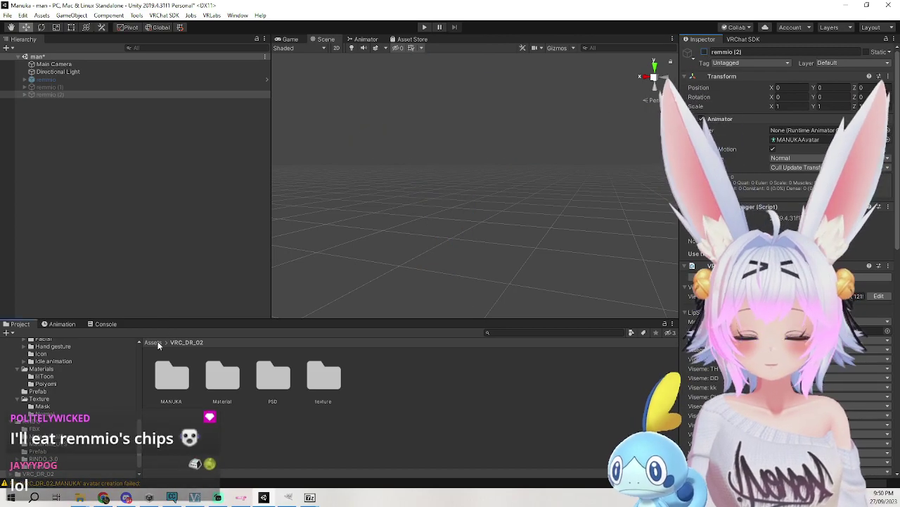
{"action": "left_click", "coordinate": [153, 342]}
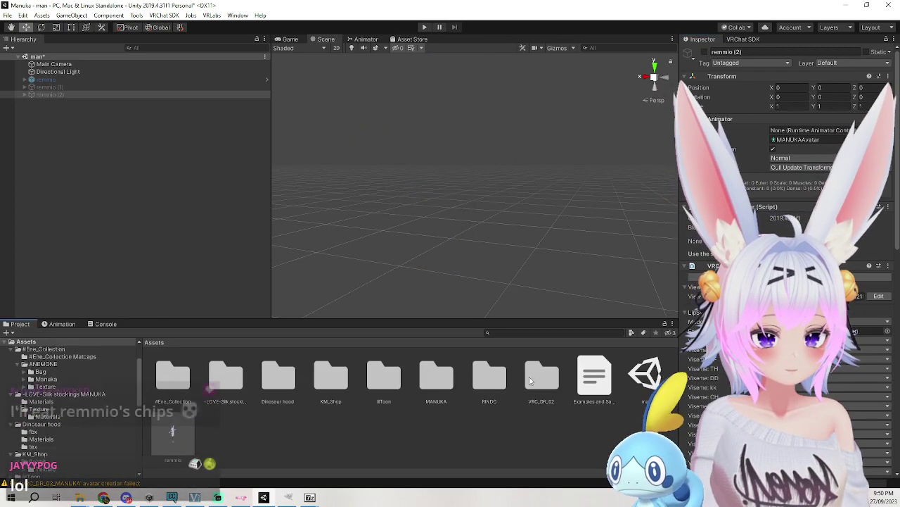
{"action": "left_click_drag", "start_coordinate": [173, 431], "coordinate": [176, 194]}
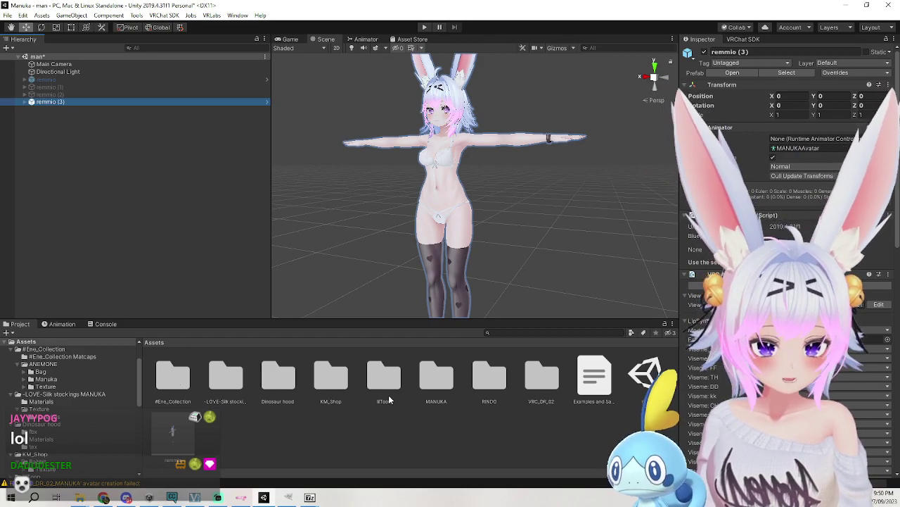
Place the VRC_DR_02_MANUKA prefab from the VRC_DR_02 MANUKA folder in the scene and select it.
{"action": "double_click", "coordinate": [541, 383]}
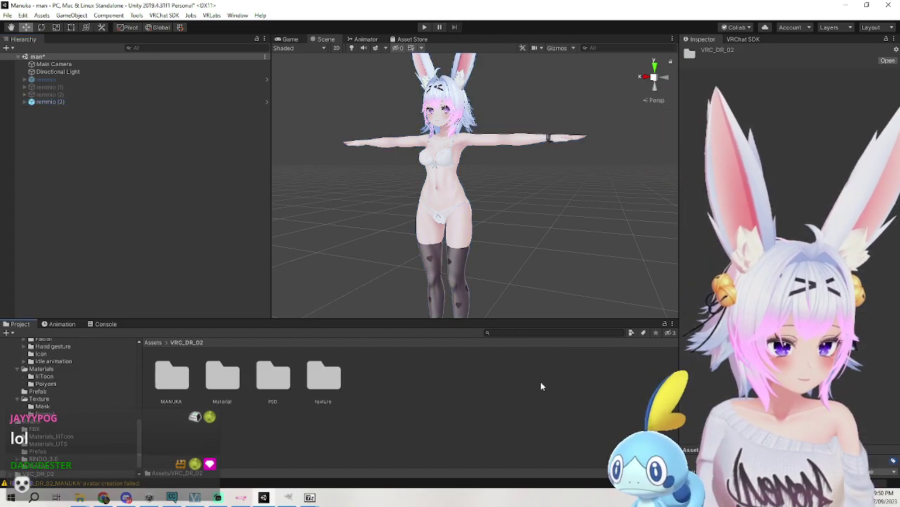
{"action": "double_click", "coordinate": [173, 380]}
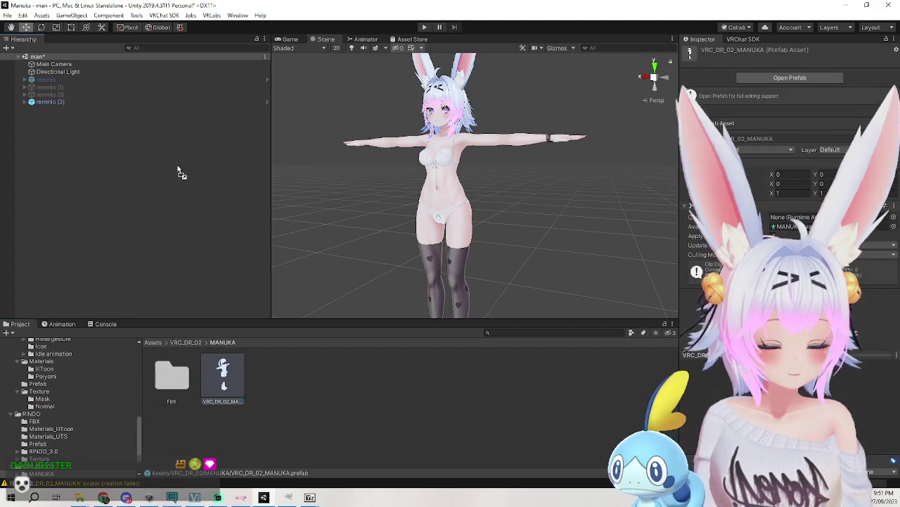
{"action": "left_click_drag", "start_coordinate": [186, 178], "coordinate": [187, 179]}
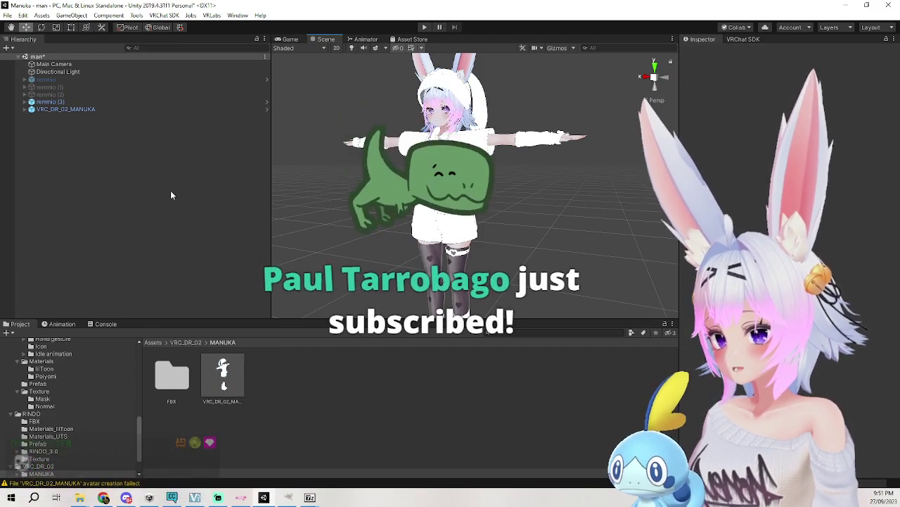
{"action": "left_click", "coordinate": [136, 111]}
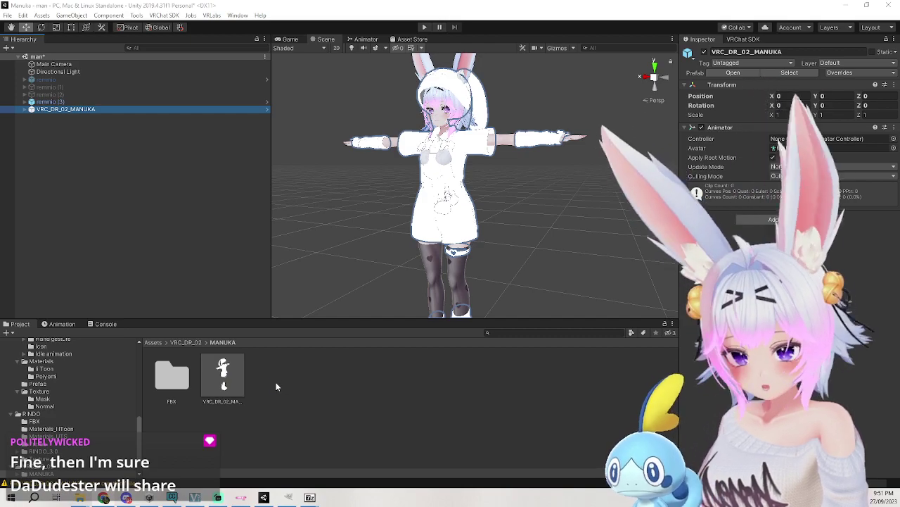
Check the VRC_DR_02_MANUKA prefab asset and return to the VRC_DR_02 folder.
{"action": "left_click", "coordinate": [222, 378]}
{"action": "left_click_drag", "start_coordinate": [802, 405], "coordinate": [854, 395]}
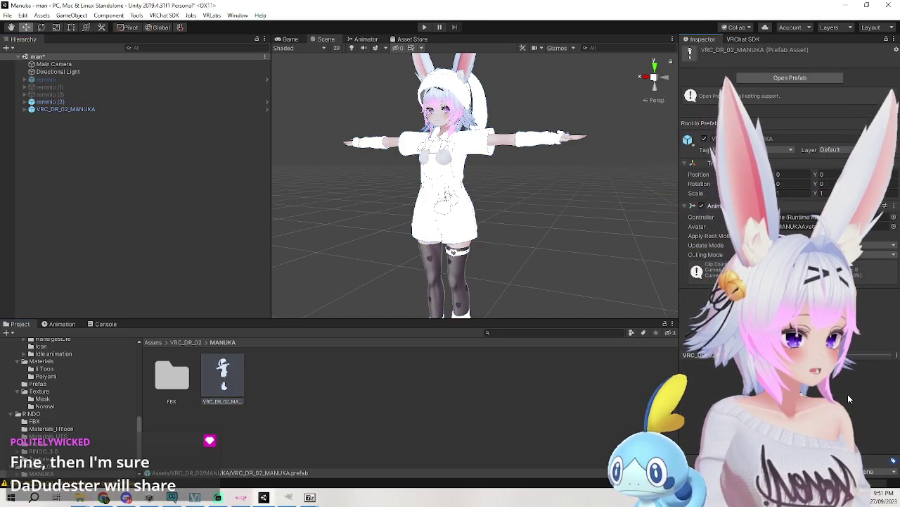
{"action": "left_click", "coordinate": [172, 376]}
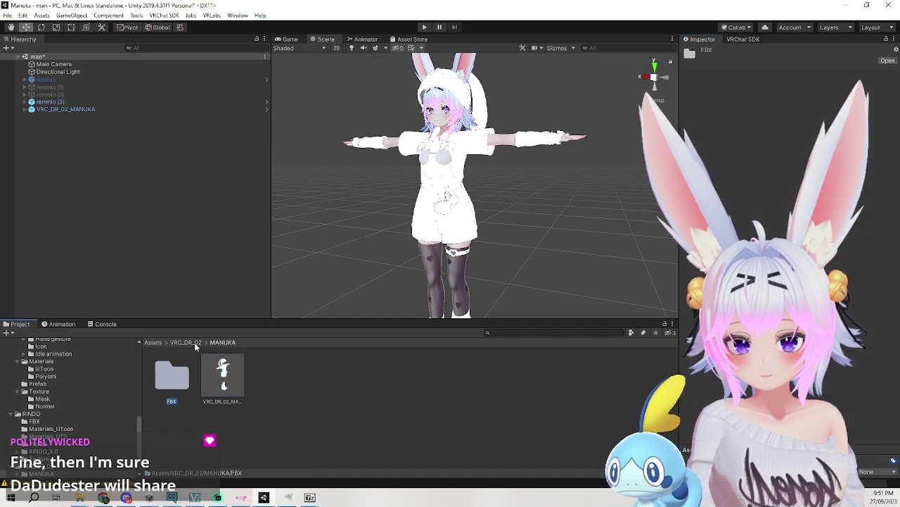
{"action": "left_click", "coordinate": [186, 341]}
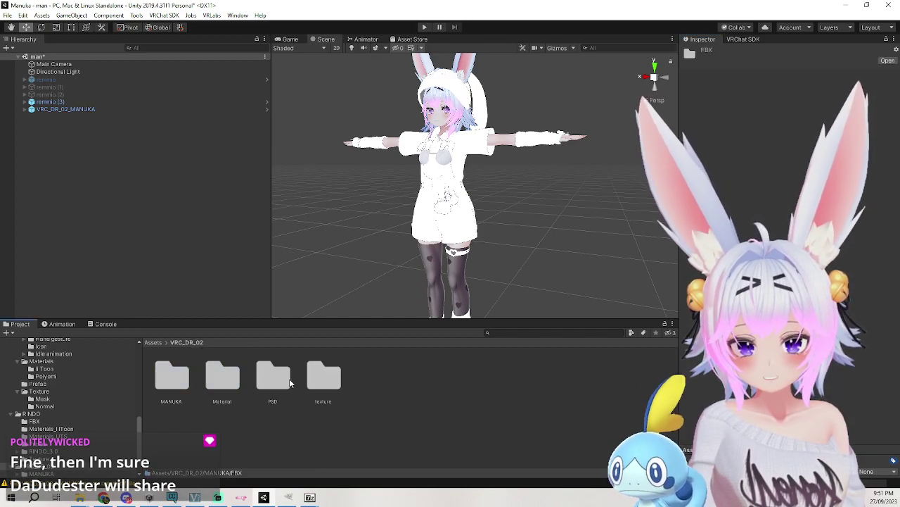
Open the VRC_DR_02 Material folder and inspect the VRC_DR_02_01, VRC_DR_02_02 and VRC_DR_02_03 materials.
{"action": "double_click", "coordinate": [222, 377]}
{"action": "left_click", "coordinate": [178, 382]}
{"action": "left_click", "coordinate": [274, 380]}
{"action": "left_click", "coordinate": [220, 380]}
{"action": "left_click", "coordinate": [174, 380]}
{"action": "left_click", "coordinate": [223, 376]}
{"action": "left_click", "coordinate": [171, 377]}
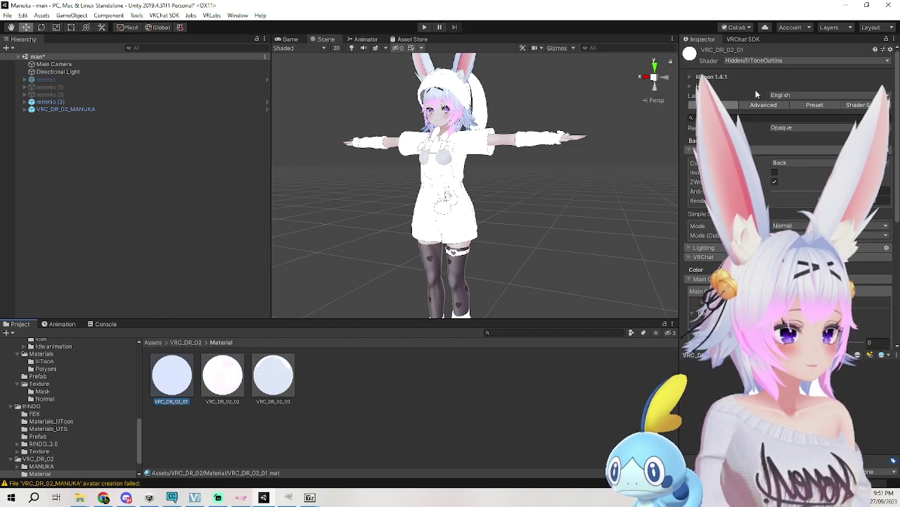
Compare the main color, emission and normal map settings of the VRC_DR_02_01 and VRC_DR_02_02 materials.
{"action": "scroll", "coordinate": [732, 183], "scroll_direction": "down", "scroll_amount": 5}
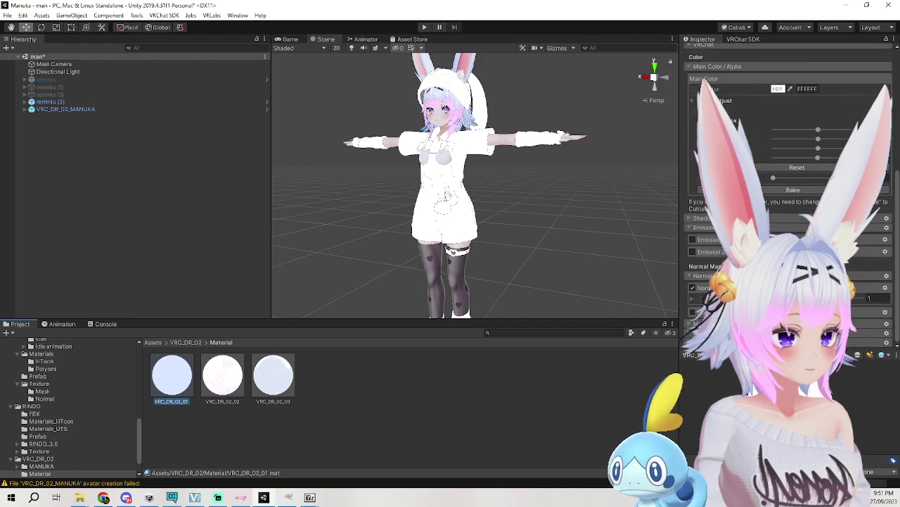
{"action": "scroll", "coordinate": [732, 183], "scroll_direction": "up", "scroll_amount": 5}
{"action": "scroll", "coordinate": [788, 197], "scroll_direction": "down", "scroll_amount": 3}
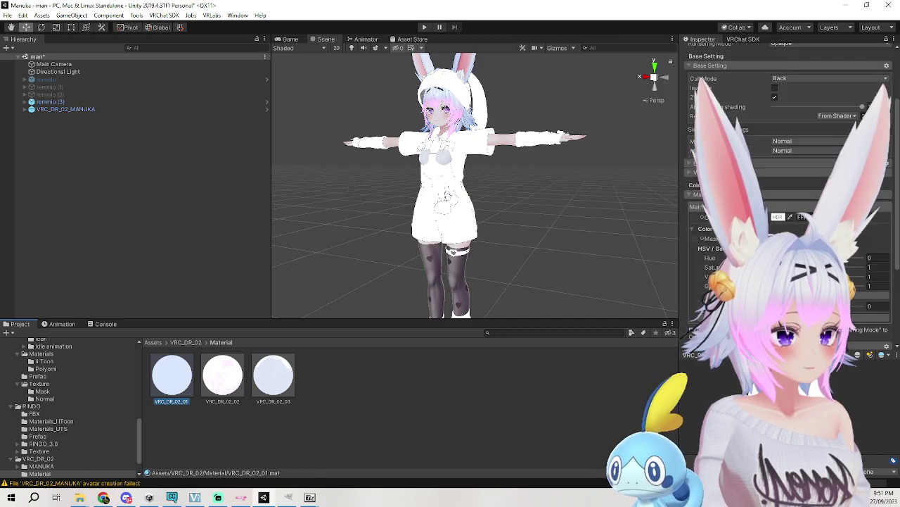
{"action": "scroll", "coordinate": [731, 211], "scroll_direction": "down", "scroll_amount": 4}
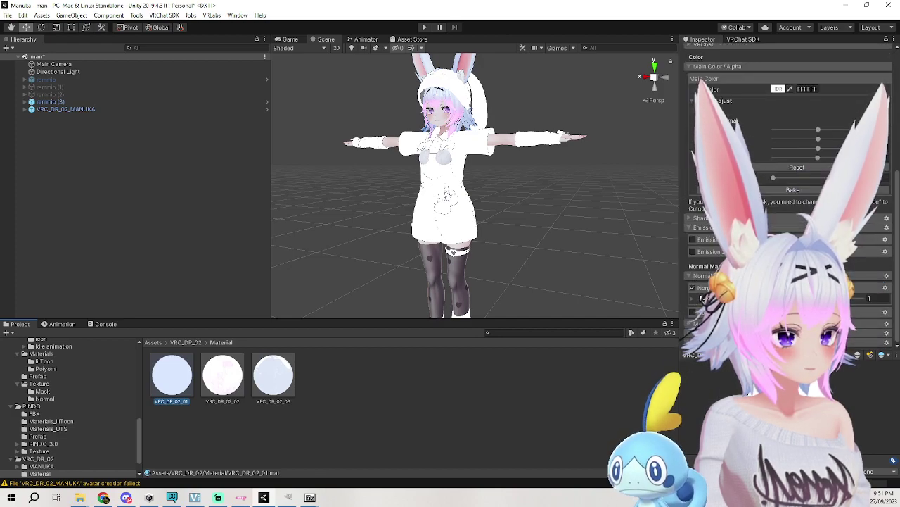
{"action": "left_click", "coordinate": [222, 375]}
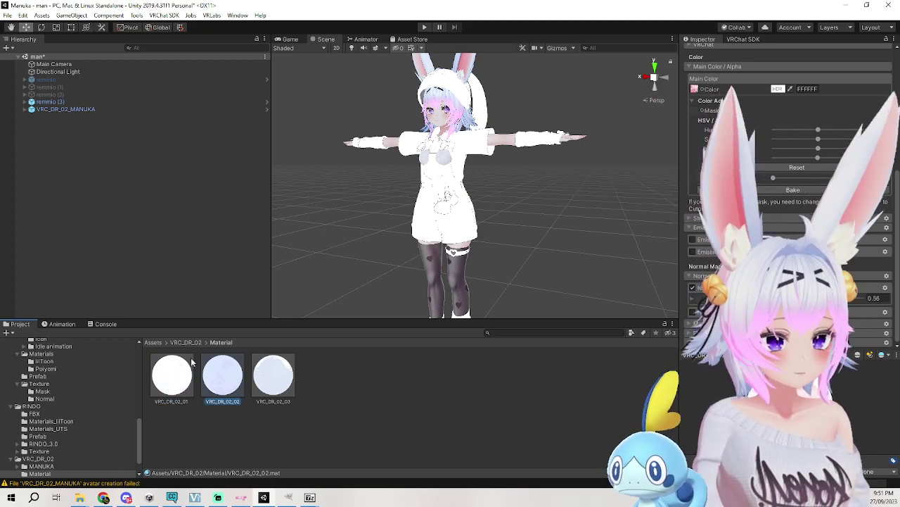
{"action": "left_click", "coordinate": [171, 375]}
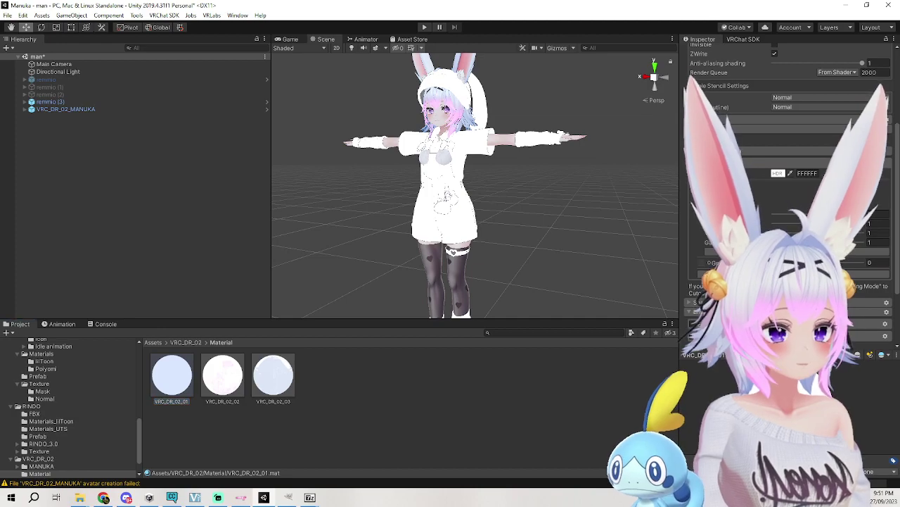
Assign the VRC_DR_02_02 material to the main VRC_DR_02 clothing mesh in the scene.
{"action": "key", "text": "Right"}
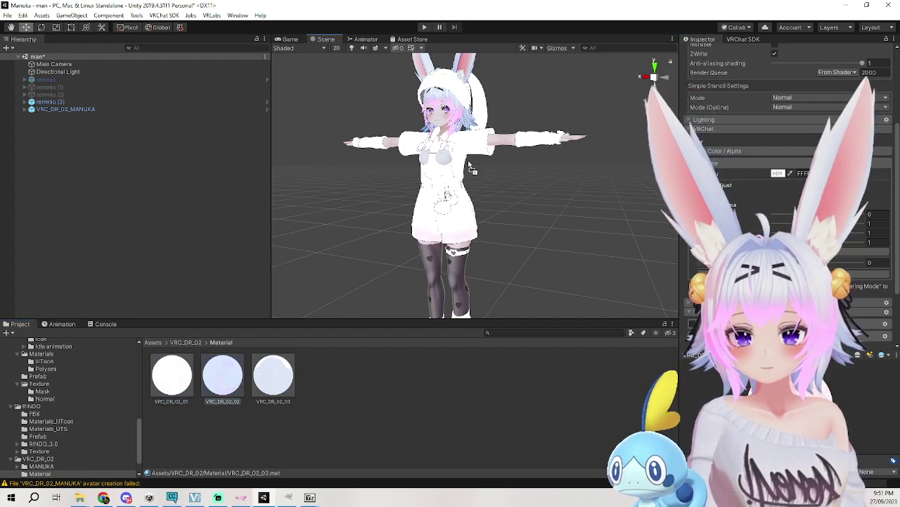
{"action": "left_click", "coordinate": [516, 218]}
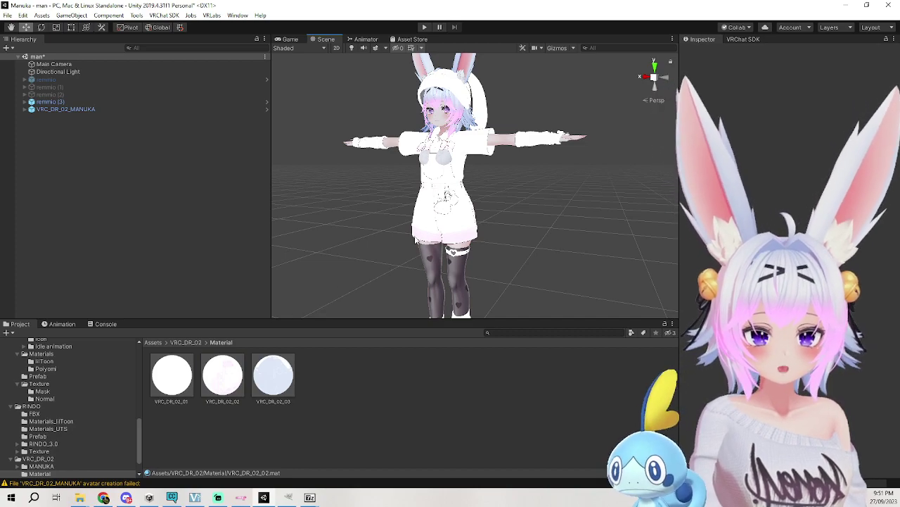
{"action": "left_click", "coordinate": [223, 375]}
{"action": "left_click", "coordinate": [529, 247]}
Locate the main color texture of the VRC_DR_02_02 material in the VRC_DR_02 texture folder.
{"action": "left_click", "coordinate": [222, 375]}
{"action": "left_click", "coordinate": [273, 375]}
{"action": "left_click", "coordinate": [235, 381]}
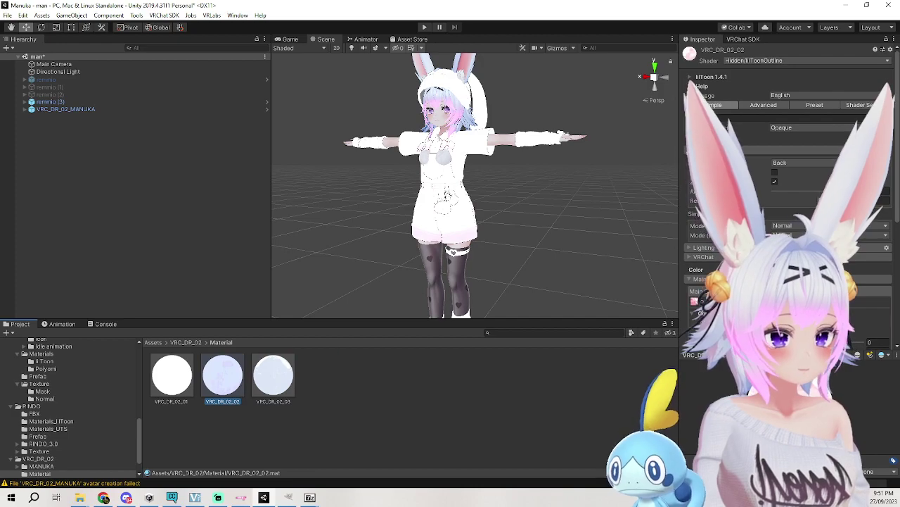
{"action": "left_click", "coordinate": [694, 301]}
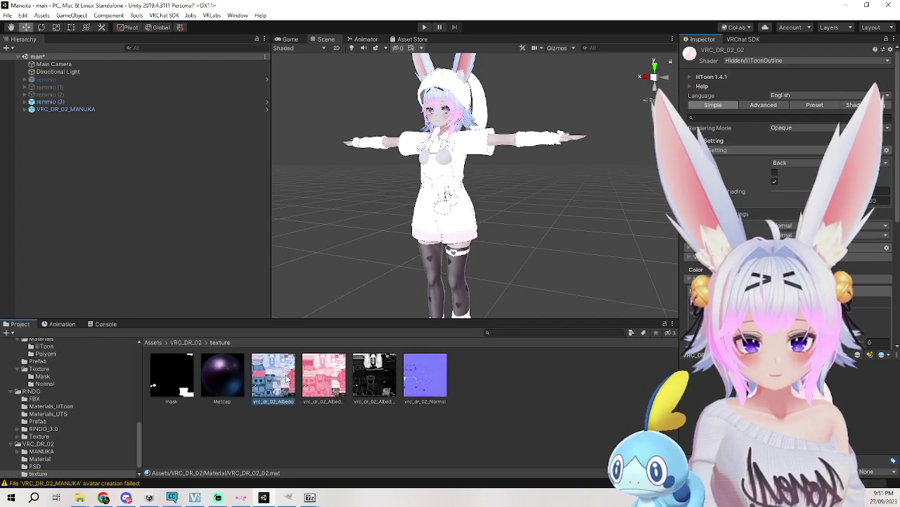
{"action": "scroll", "coordinate": [700, 252], "scroll_direction": "down", "scroll_amount": 2}
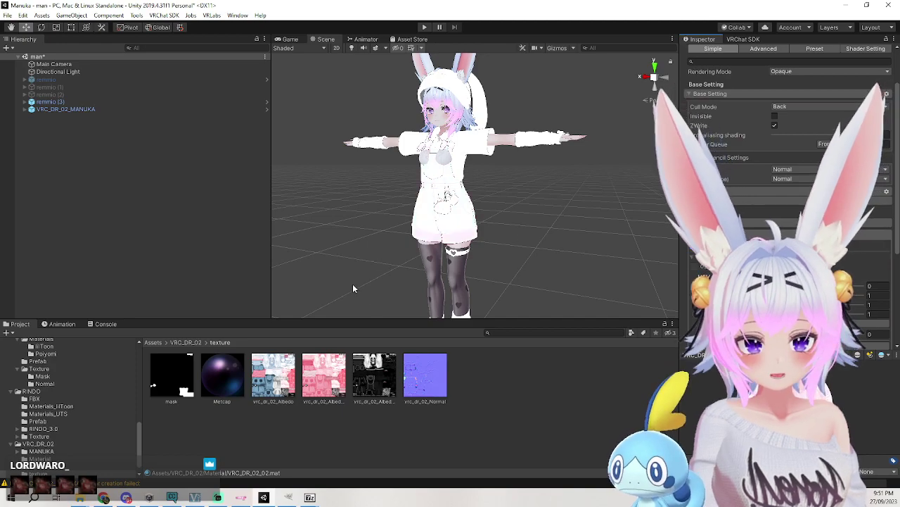
Reopen the VRC_DR_02 Material folder and set the main color texture of VRC_DR_02_01 to the first vrc_dr_02 texture.
{"action": "left_click", "coordinate": [185, 342]}
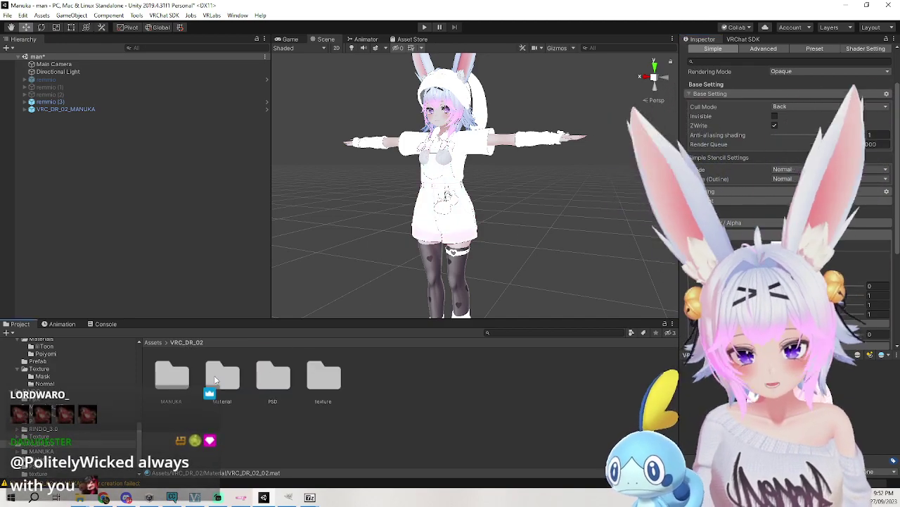
{"action": "double_click", "coordinate": [222, 377]}
{"action": "left_click", "coordinate": [171, 375]}
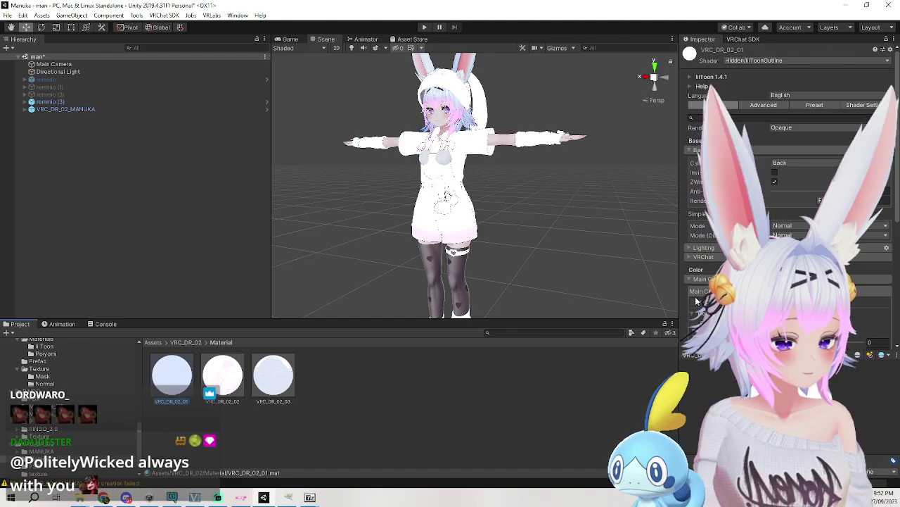
{"action": "left_click", "coordinate": [697, 300]}
{"action": "scroll", "coordinate": [429, 302], "scroll_direction": "down", "scroll_amount": 2}
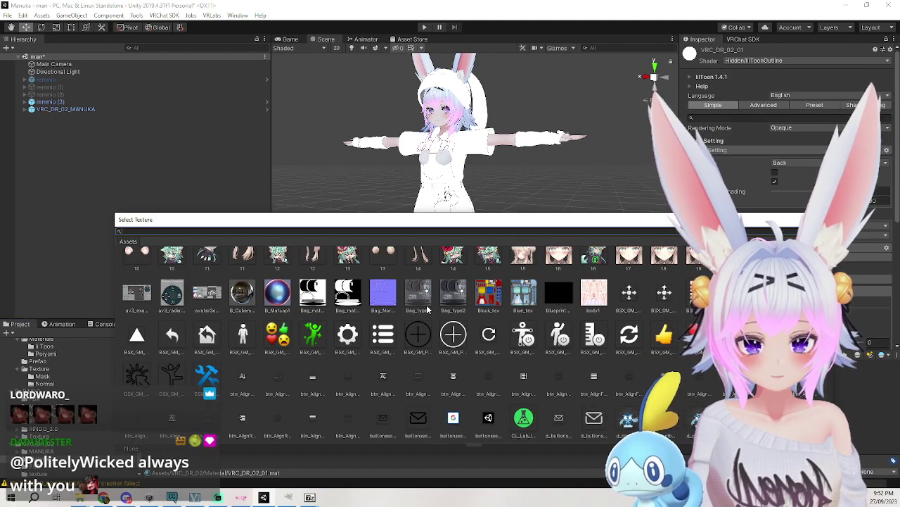
{"action": "scroll", "coordinate": [427, 308], "scroll_direction": "down", "scroll_amount": 15}
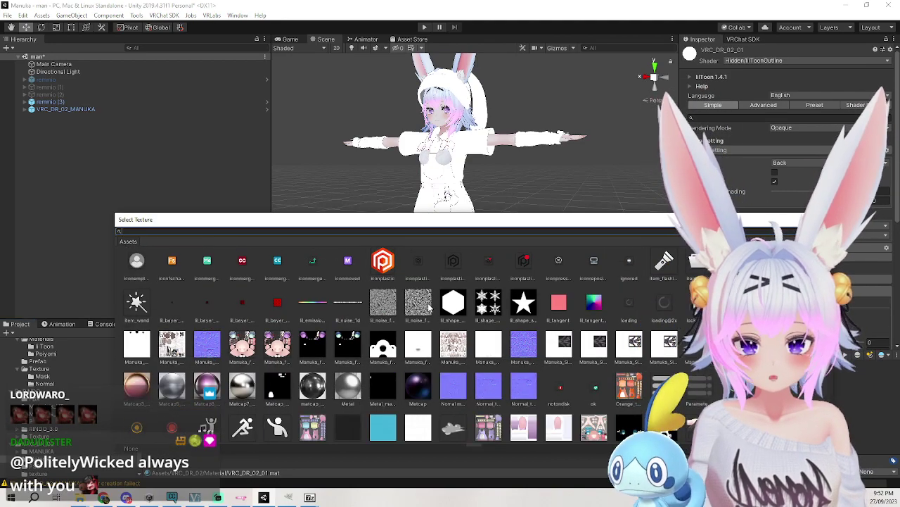
{"action": "scroll", "coordinate": [428, 303], "scroll_direction": "down", "scroll_amount": 10}
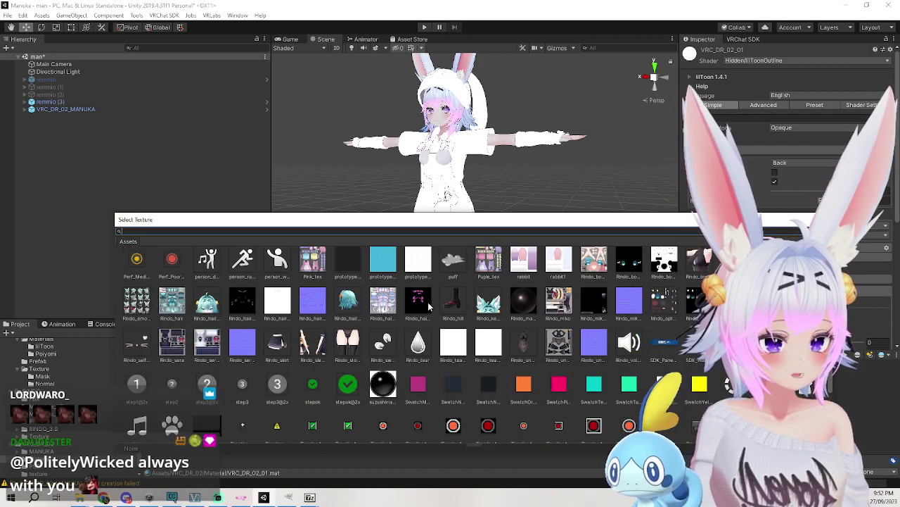
{"action": "scroll", "coordinate": [429, 304], "scroll_direction": "down", "scroll_amount": 1}
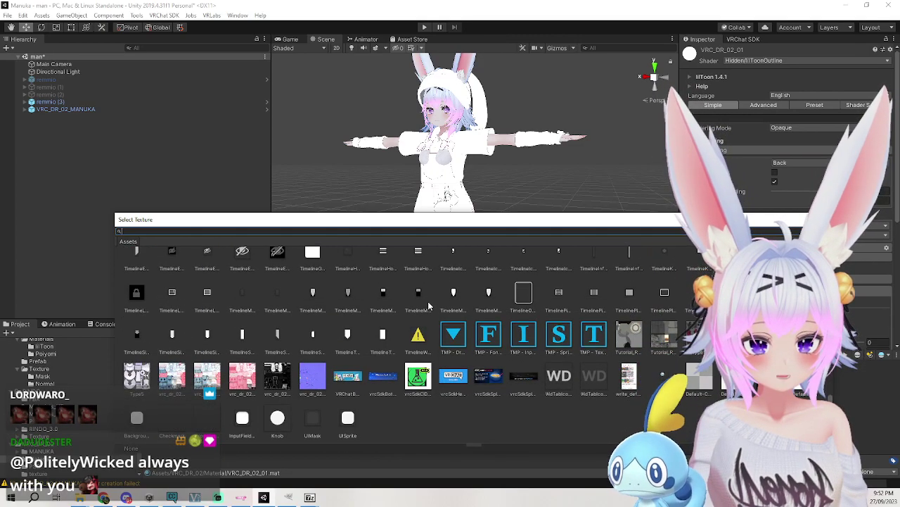
{"action": "double_click", "coordinate": [174, 375]}
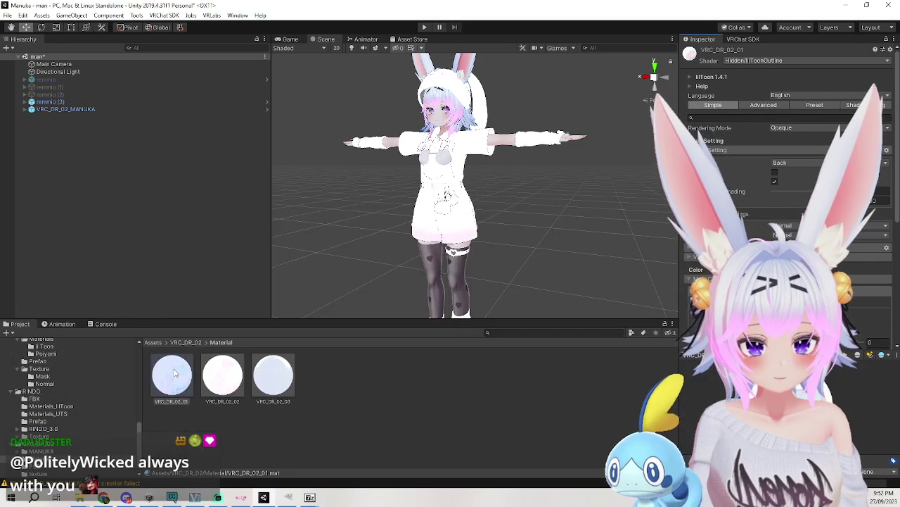
Try switching the MatCap of the VRC_DR_02_01 material off and back on.
{"action": "left_click", "coordinate": [602, 245]}
{"action": "mouse_move", "coordinate": [598, 244]}
{"action": "middle_mouse_down"}
{"action": "mouse_move", "coordinate": [619, 223]}
{"action": "mouse_move", "coordinate": [613, 235]}
{"action": "middle_mouse_up"}
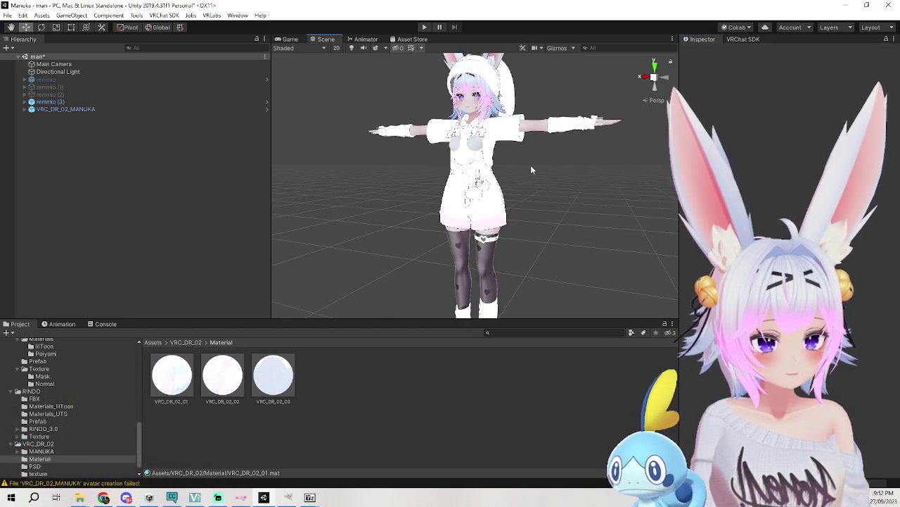
{"action": "left_click", "coordinate": [281, 366]}
{"action": "left_click", "coordinate": [223, 374]}
{"action": "left_click", "coordinate": [184, 378]}
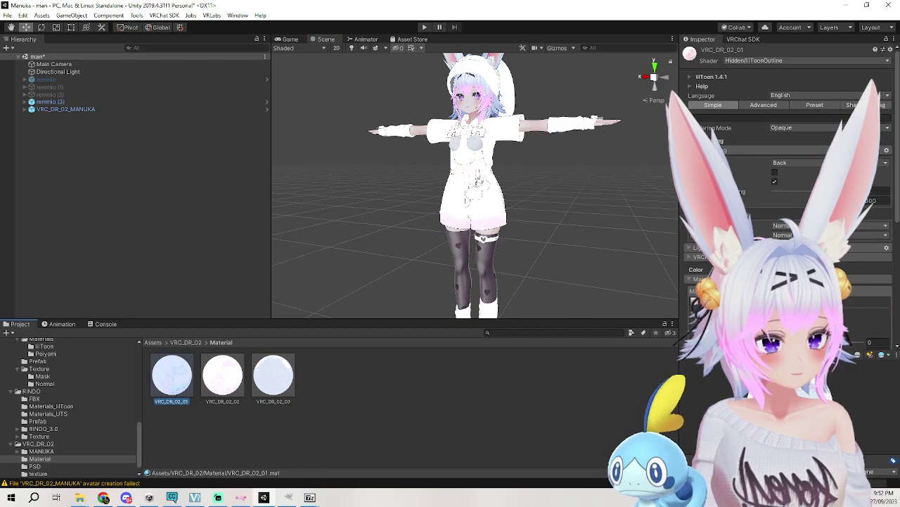
{"action": "scroll", "coordinate": [788, 211], "scroll_direction": "down", "scroll_amount": 3}
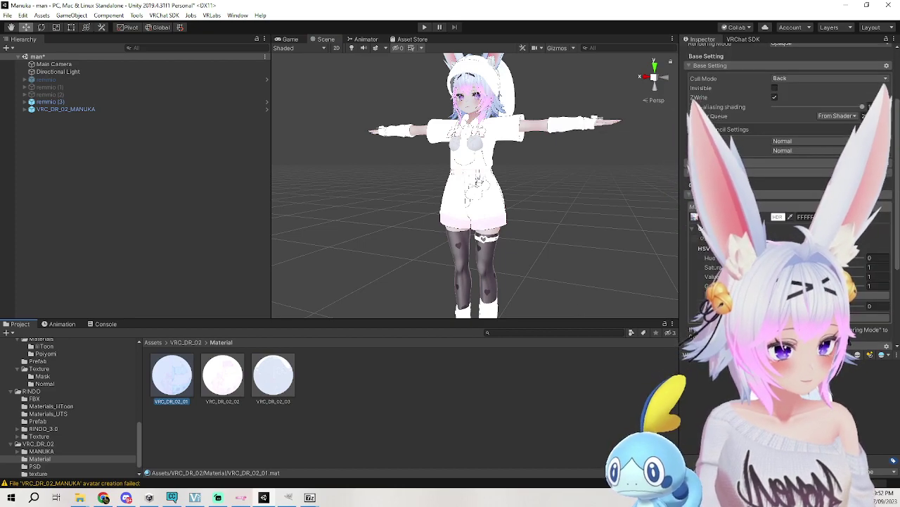
{"action": "scroll", "coordinate": [788, 211], "scroll_direction": "down", "scroll_amount": 5}
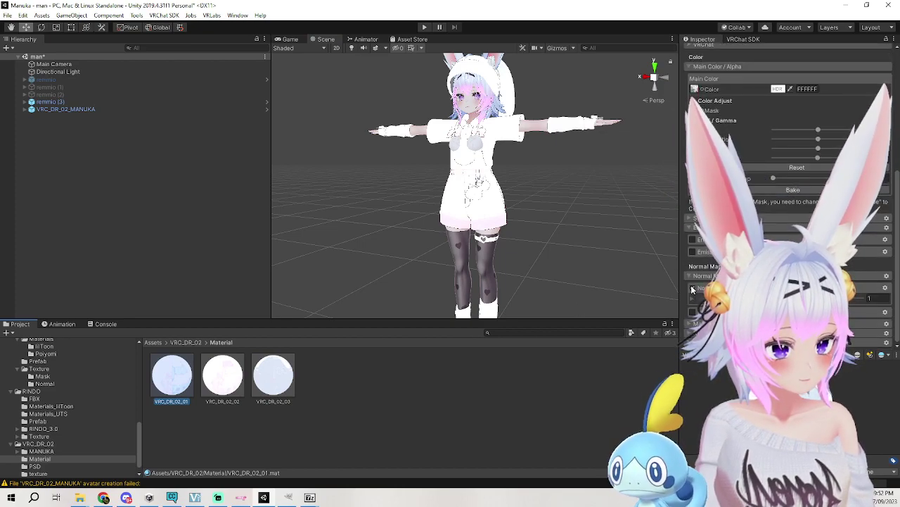
{"action": "left_click", "coordinate": [693, 289]}
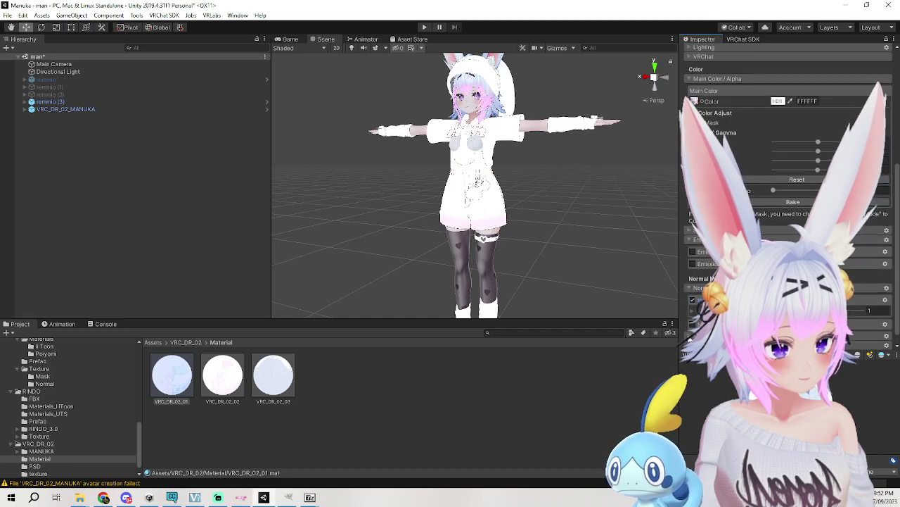
{"action": "scroll", "coordinate": [690, 337], "scroll_direction": "down", "scroll_amount": 3}
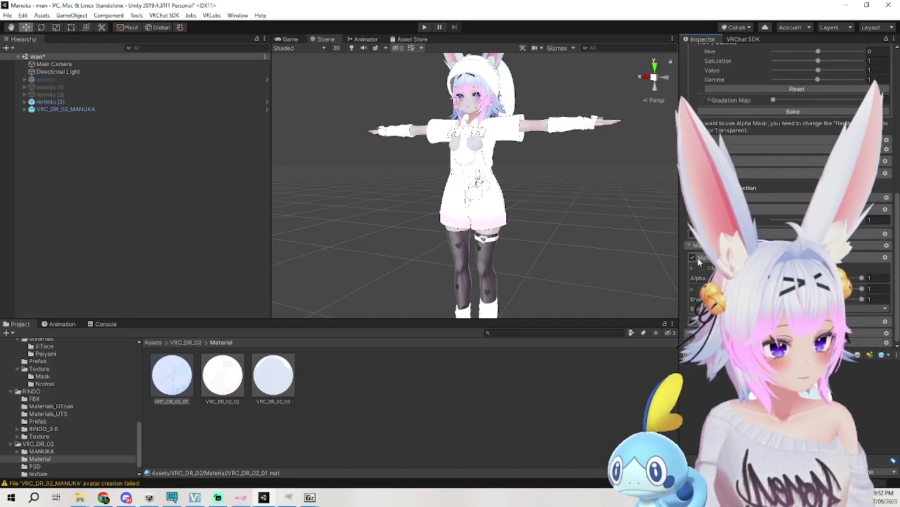
{"action": "left_click", "coordinate": [695, 258]}
{"action": "scroll", "coordinate": [695, 260], "scroll_direction": "up", "scroll_amount": 2}
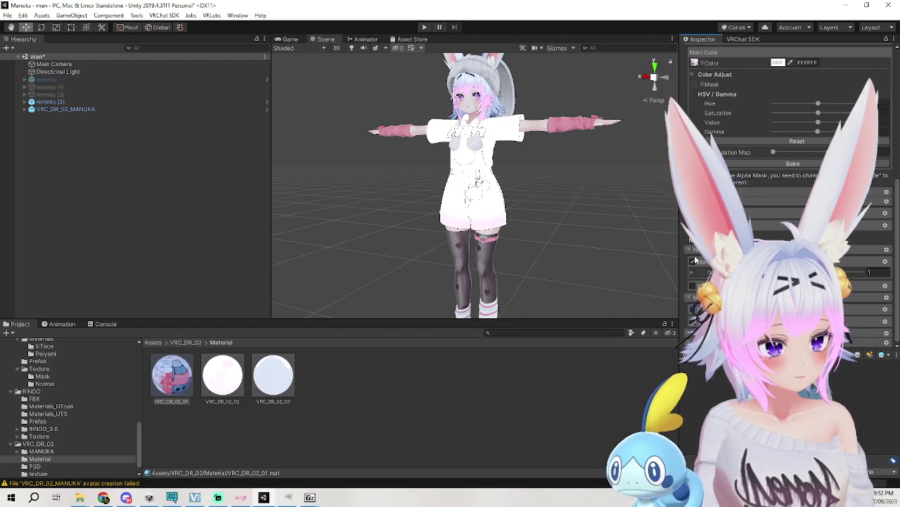
{"action": "left_click", "coordinate": [693, 309]}
{"action": "middle_click_drag", "start_coordinate": [463, 220], "coordinate": [468, 194]}
Open the FBX folder inside MANUKA and examine the material import settings of the VRC_DR_02_MANUKA model.
{"action": "left_click", "coordinate": [200, 342]}
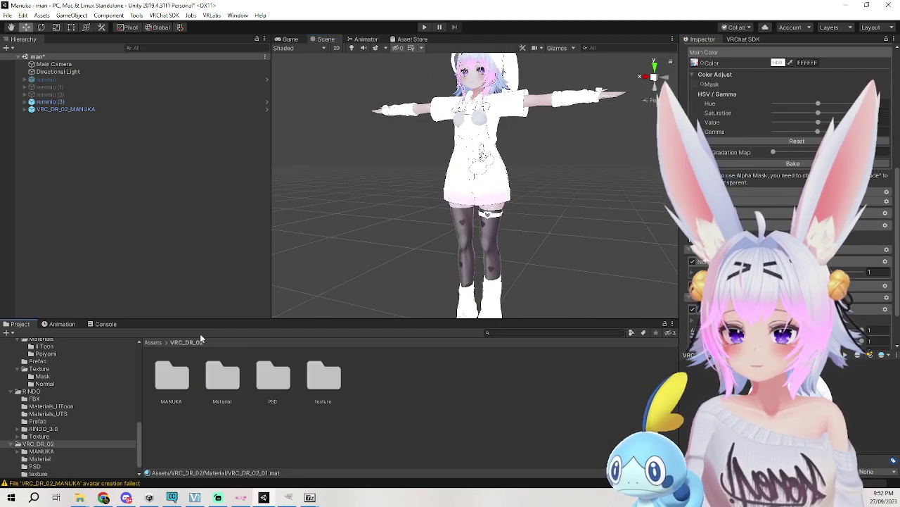
{"action": "double_click", "coordinate": [173, 376]}
{"action": "double_click", "coordinate": [172, 376]}
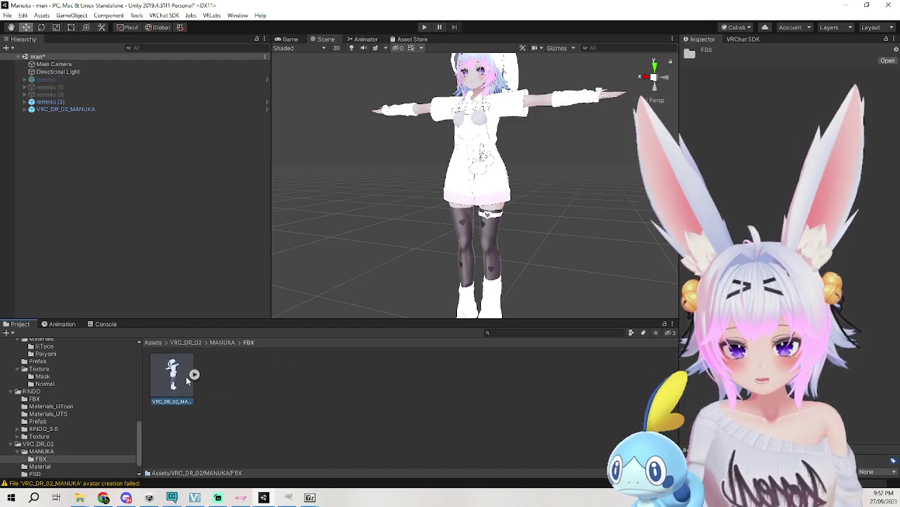
{"action": "left_click", "coordinate": [187, 381]}
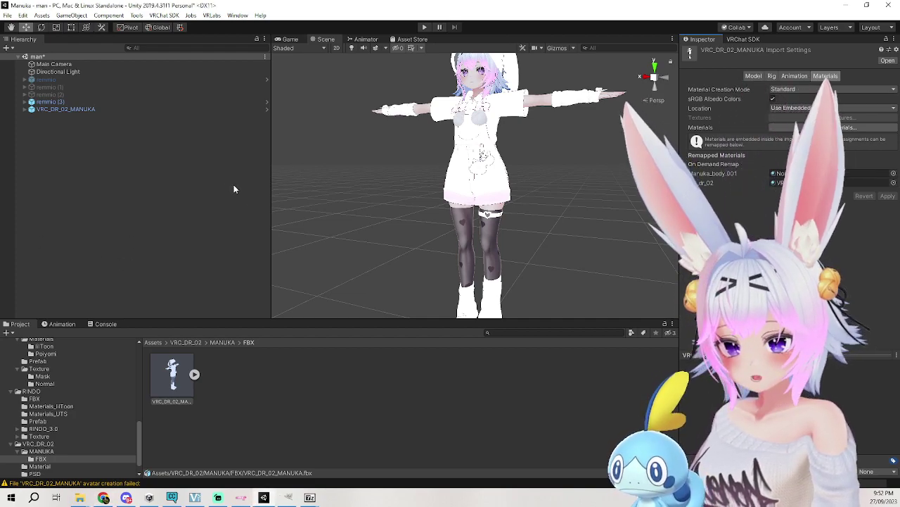
Expand VRC_DR_02_MANUKA in the scene and set the shader of the VRC_DR_02_01 material on the VRC_DR_02_GLOVE mesh to lilToon.
{"action": "left_click", "coordinate": [67, 109]}
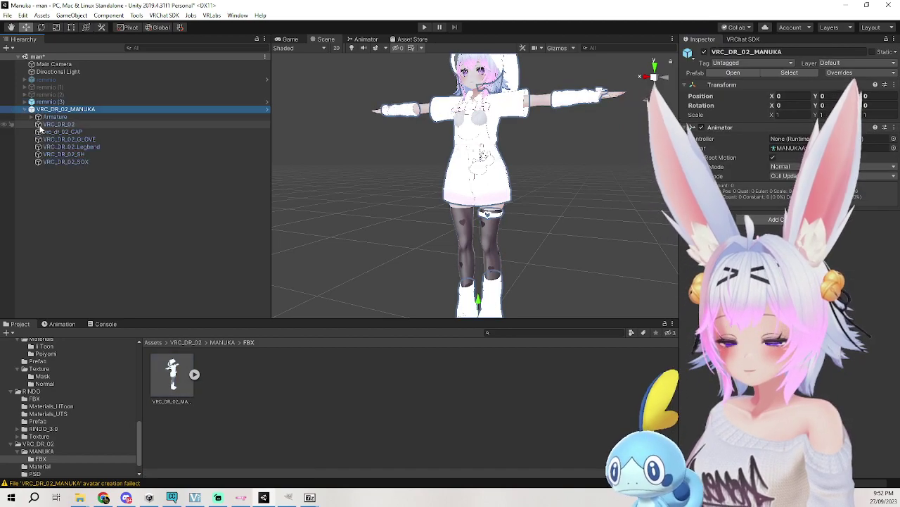
{"action": "left_click", "coordinate": [56, 124]}
{"action": "left_click", "coordinate": [65, 133]}
{"action": "left_click", "coordinate": [75, 140]}
{"action": "left_click", "coordinate": [85, 147]}
{"action": "left_click", "coordinate": [88, 155]}
{"action": "key", "text": "Up"}
{"action": "key", "text": "Up"}
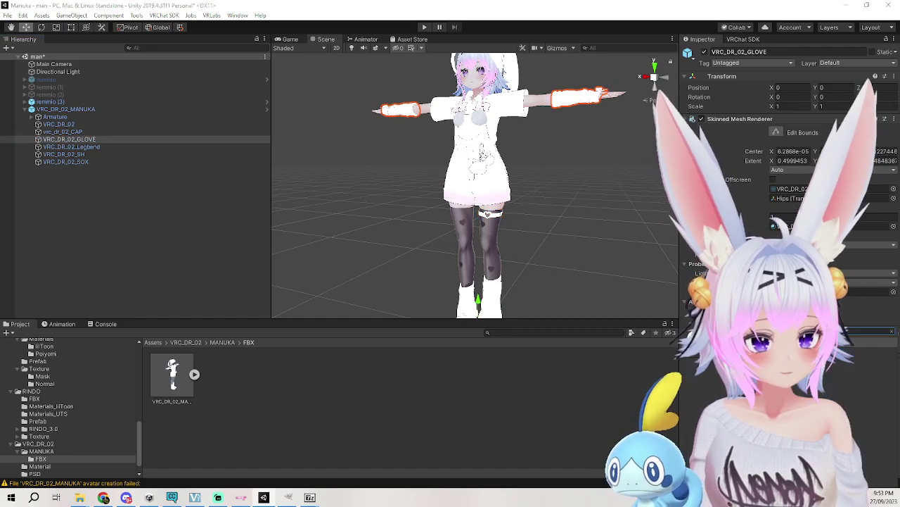
{"action": "type", "text": "l"}
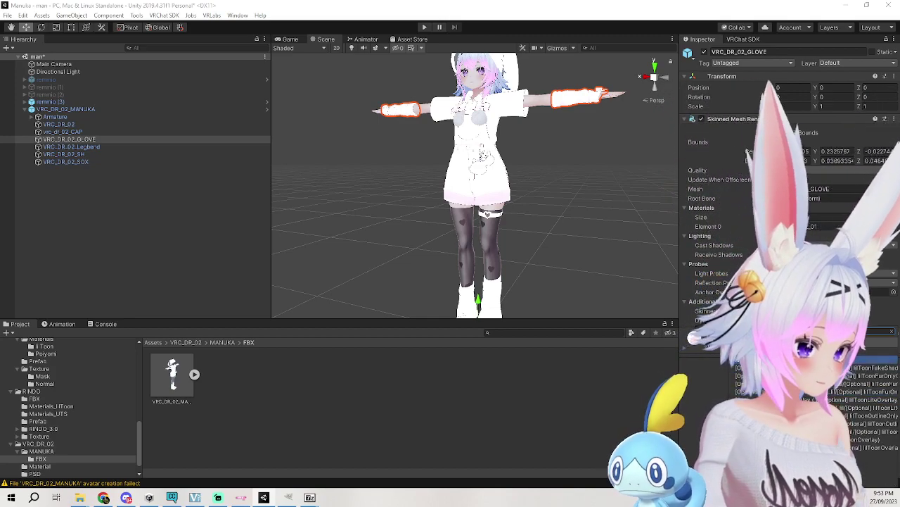
{"action": "key", "text": "Return"}
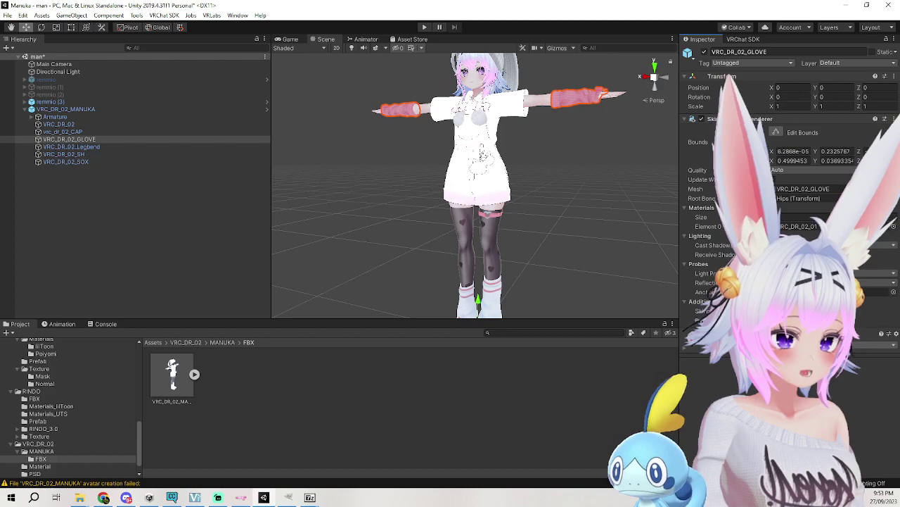
Select the VRC_DR_02 overall mesh on the avatar and set its material's shader to lilToon.
{"action": "middle_click_drag", "start_coordinate": [617, 238], "coordinate": [612, 275]}
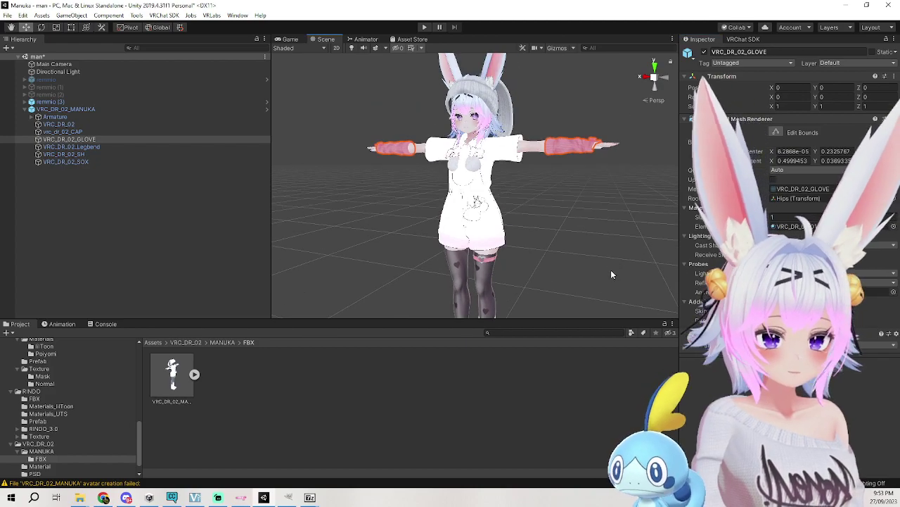
{"action": "left_click", "coordinate": [522, 168]}
{"action": "left_click", "coordinate": [512, 156]}
{"action": "left_click", "coordinate": [514, 156]}
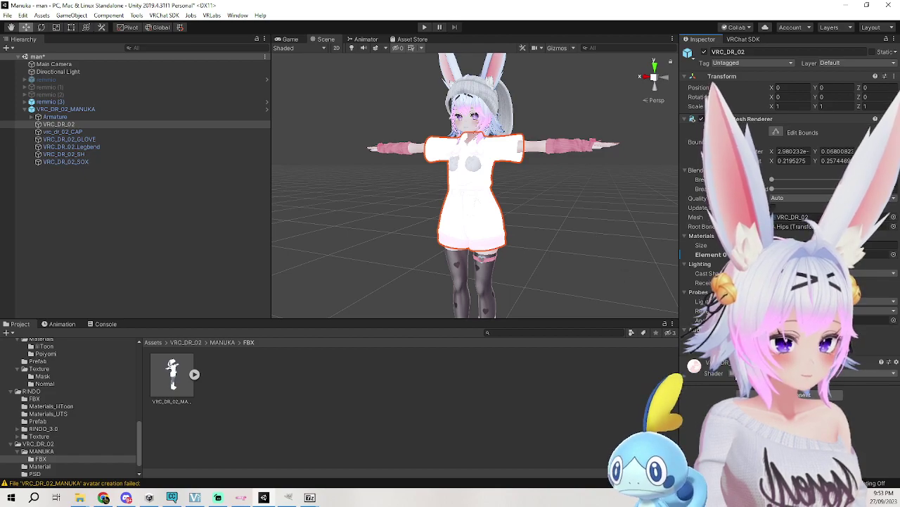
{"action": "left_click", "coordinate": [795, 373]}
{"action": "type", "text": "lil"}
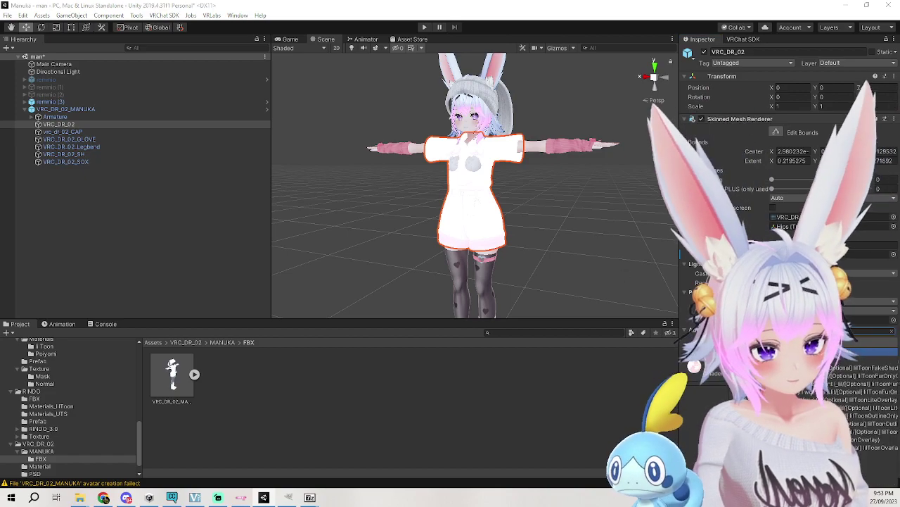
{"action": "left_click", "coordinate": [795, 360]}
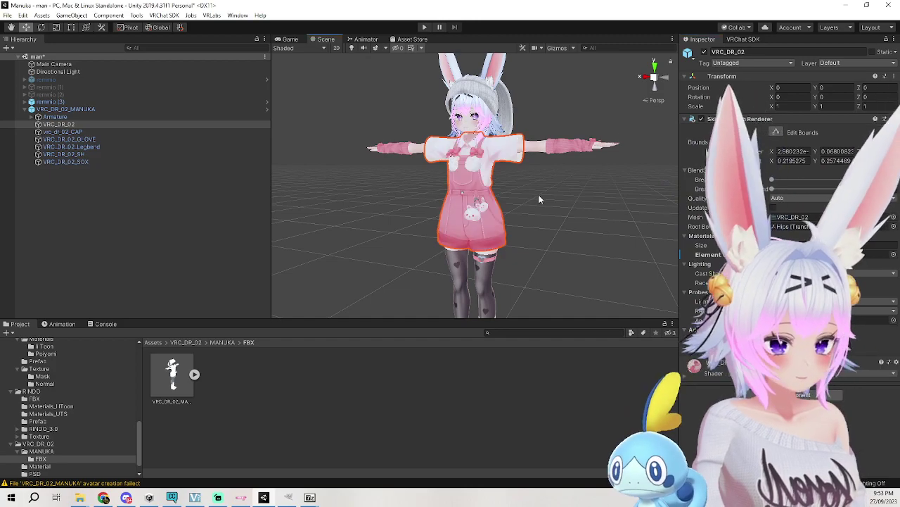
Examine the front and sides of the pink overalls on the avatar up close, including the charms and waist area.
{"action": "left_click", "coordinate": [563, 213]}
{"action": "scroll", "coordinate": [566, 215], "scroll_direction": "up", "scroll_amount": 2}
{"action": "scroll", "coordinate": [567, 219], "scroll_direction": "down", "scroll_amount": 2}
{"action": "scroll", "coordinate": [561, 218], "scroll_direction": "up", "scroll_amount": 5}
{"action": "middle_click_drag", "start_coordinate": [560, 217], "coordinate": [617, 197]}
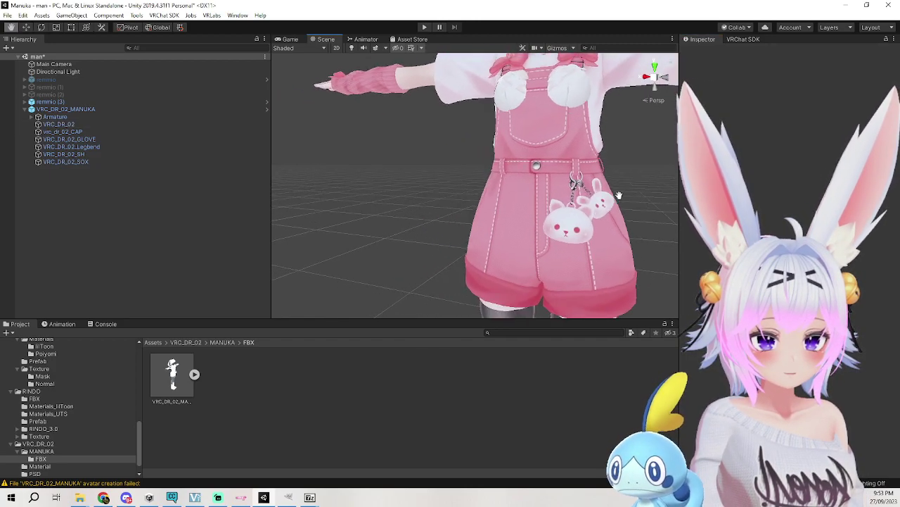
{"action": "right_click_drag", "start_coordinate": [570, 211], "coordinate": [617, 205]}
{"action": "middle_click_drag", "start_coordinate": [616, 205], "coordinate": [663, 178]}
{"action": "scroll", "coordinate": [504, 177], "scroll_direction": "down", "scroll_amount": 4}
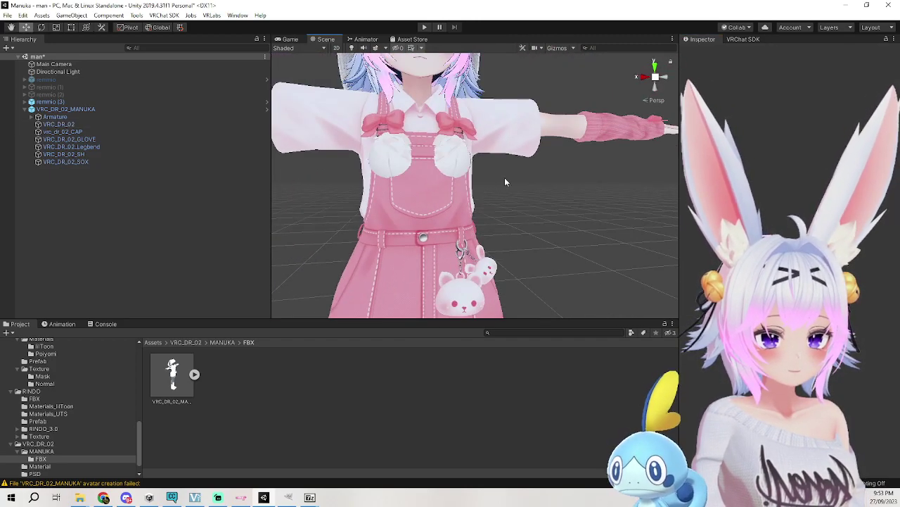
{"action": "scroll", "coordinate": [439, 225], "scroll_direction": "down", "scroll_amount": 5}
{"action": "middle_click_drag", "start_coordinate": [528, 245], "coordinate": [471, 221]}
{"action": "scroll", "coordinate": [472, 221], "scroll_direction": "up", "scroll_amount": 5}
Raise the first breast blend shape of the VRC_DR_02 overalls mesh.
{"action": "left_click", "coordinate": [483, 172]}
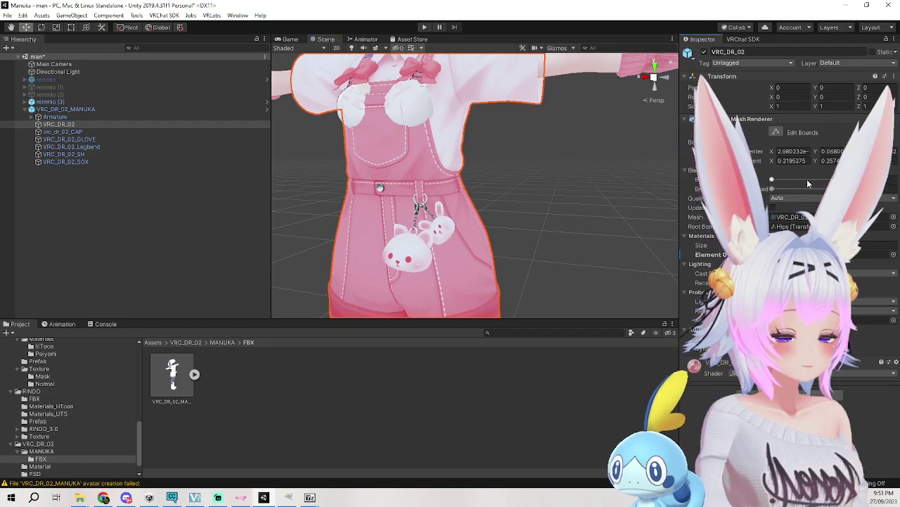
{"action": "left_click_drag", "start_coordinate": [807, 179], "coordinate": [853, 180]}
{"action": "left_click", "coordinate": [573, 169]}
Disable the Manuka_underwear_stocking mesh of the remmio (3) avatar.
{"action": "right_click_drag", "start_coordinate": [573, 169], "coordinate": [532, 189]}
{"action": "scroll", "coordinate": [524, 179], "scroll_direction": "down", "scroll_amount": 5}
{"action": "scroll", "coordinate": [524, 161], "scroll_direction": "up", "scroll_amount": 3}
{"action": "middle_click_drag", "start_coordinate": [515, 131], "coordinate": [474, 143]}
{"action": "left_click", "coordinate": [447, 163]}
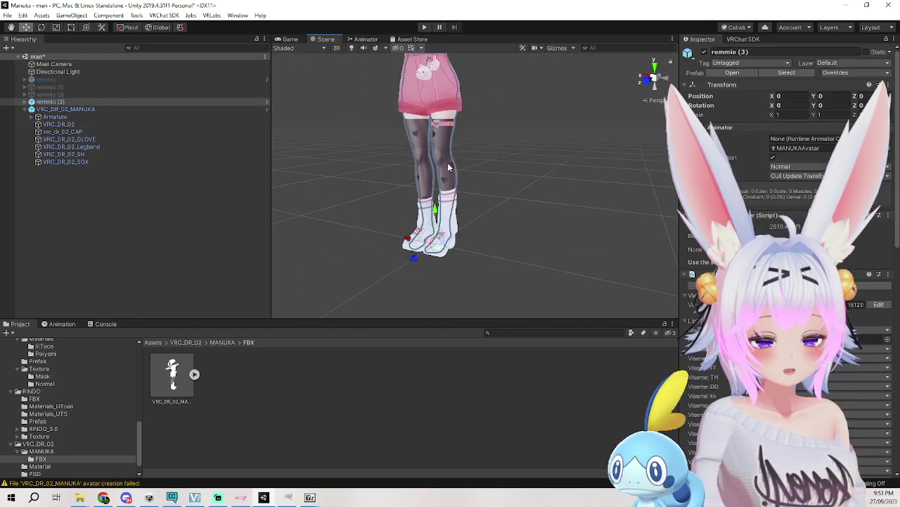
{"action": "left_click", "coordinate": [448, 162]}
{"action": "left_click", "coordinate": [705, 51]}
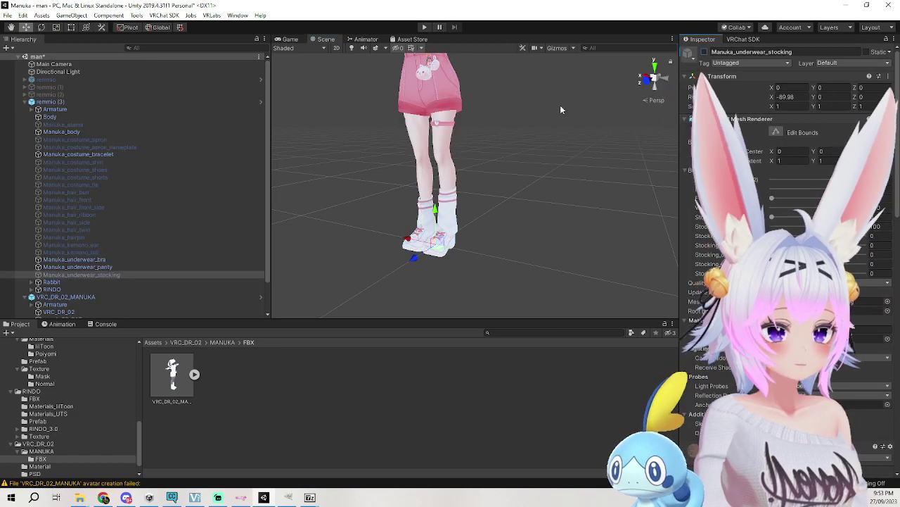
Examine the avatar's bare legs, shoes and socks for fit, and view the outfit from the side and back.
{"action": "left_click", "coordinate": [442, 161]}
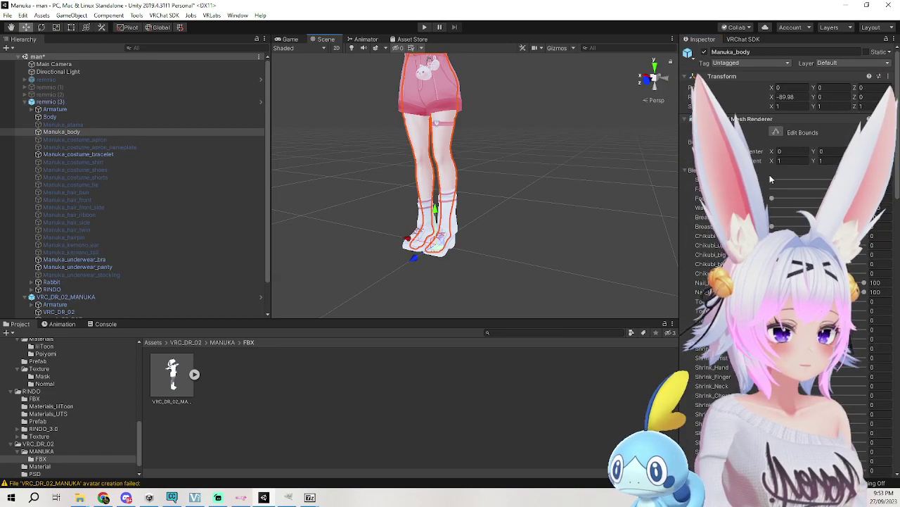
{"action": "left_click", "coordinate": [532, 188]}
{"action": "scroll", "coordinate": [532, 189], "scroll_direction": "up", "scroll_amount": 8}
{"action": "right_click_drag", "start_coordinate": [534, 191], "coordinate": [444, 185]}
{"action": "middle_click_drag", "start_coordinate": [444, 185], "coordinate": [278, 141]}
{"action": "left_click", "coordinate": [442, 197]}
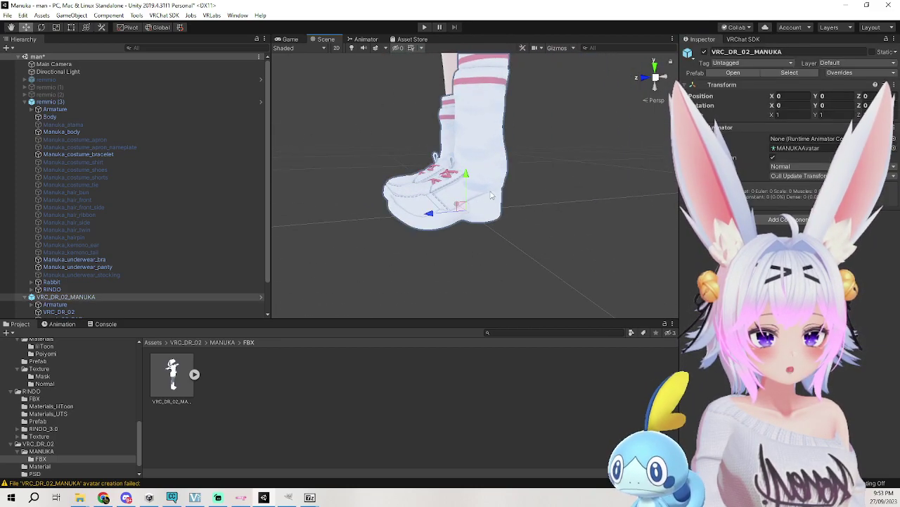
{"action": "left_click", "coordinate": [442, 197]}
{"action": "left_click", "coordinate": [502, 140]}
{"action": "middle_click_drag", "start_coordinate": [502, 140], "coordinate": [538, 218]}
{"action": "left_click", "coordinate": [488, 138]}
{"action": "right_click_drag", "start_coordinate": [539, 218], "coordinate": [597, 211]}
{"action": "left_click_drag", "start_coordinate": [597, 211], "coordinate": [633, 215], "text": "alt"}
{"action": "scroll", "coordinate": [633, 215], "scroll_direction": "down", "scroll_amount": 5}
{"action": "middle_click_drag", "start_coordinate": [633, 215], "coordinate": [590, 281]}
{"action": "left_click_drag", "start_coordinate": [609, 231], "coordinate": [398, 178], "text": "alt"}
{"action": "middle_click_drag", "start_coordinate": [398, 178], "coordinate": [333, 176]}
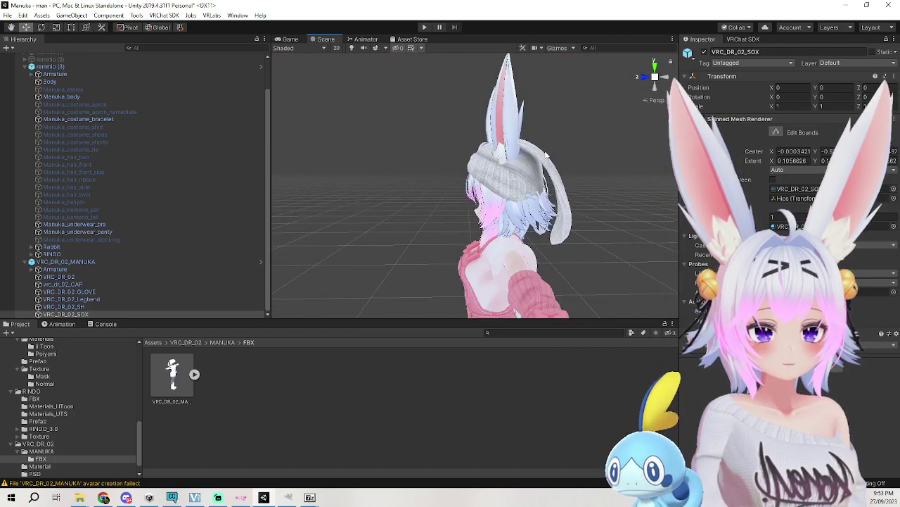
Try an albedo texture from the VRC_DR_02 texture folder as main color of the cap's VRC_DR_02_01 material, and undo it.
{"action": "left_click", "coordinate": [338, 173]}
{"action": "left_click", "coordinate": [545, 160]}
{"action": "left_click", "coordinate": [506, 204]}
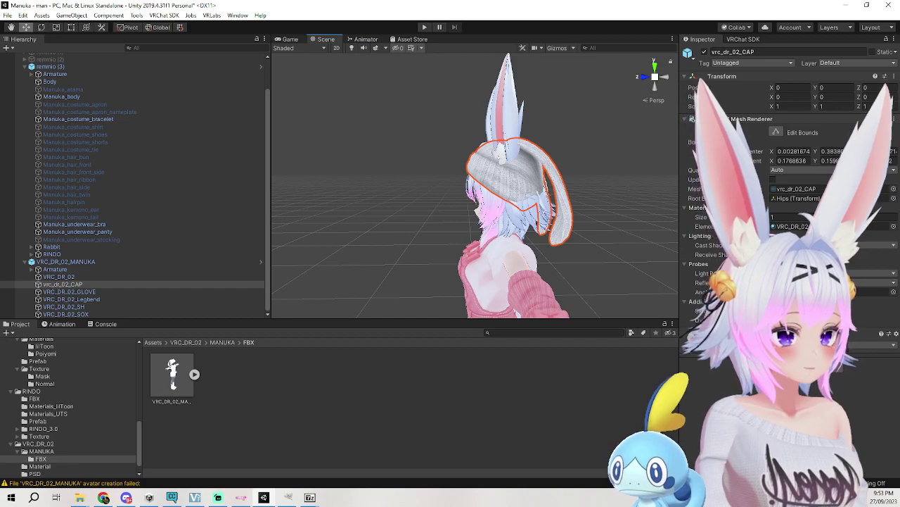
{"action": "scroll", "coordinate": [685, 350], "scroll_direction": "down", "scroll_amount": 6}
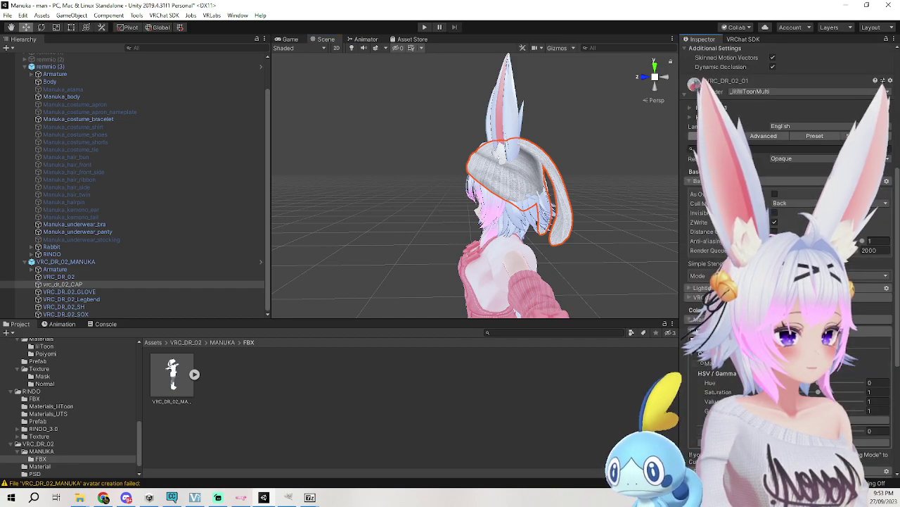
{"action": "left_click", "coordinate": [694, 342]}
{"action": "left_click_drag", "start_coordinate": [325, 377], "coordinate": [698, 349]}
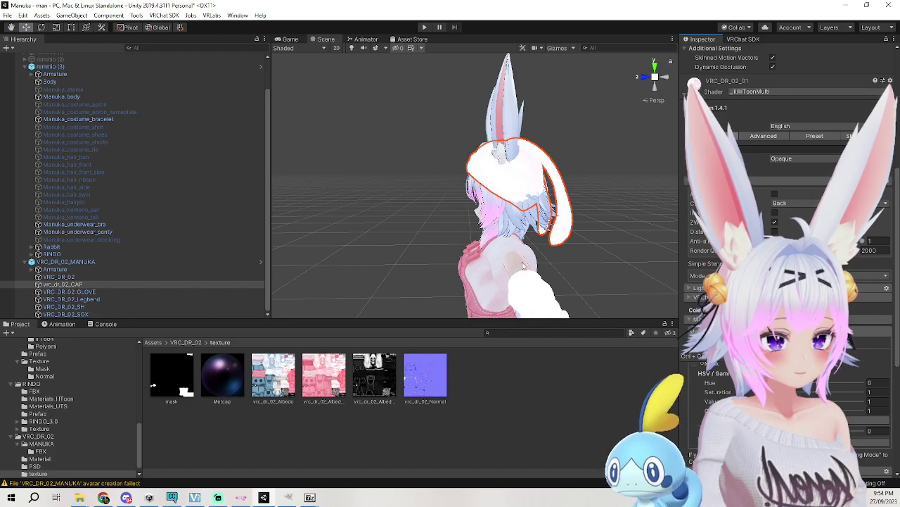
{"action": "middle_click_drag", "start_coordinate": [523, 265], "coordinate": [546, 256]}
{"action": "left_click_drag", "start_coordinate": [546, 256], "coordinate": [573, 280], "text": "alt"}
{"action": "scroll", "coordinate": [767, 275], "scroll_direction": "up", "scroll_amount": 6}
{"action": "key", "text": "ctrl+z"}
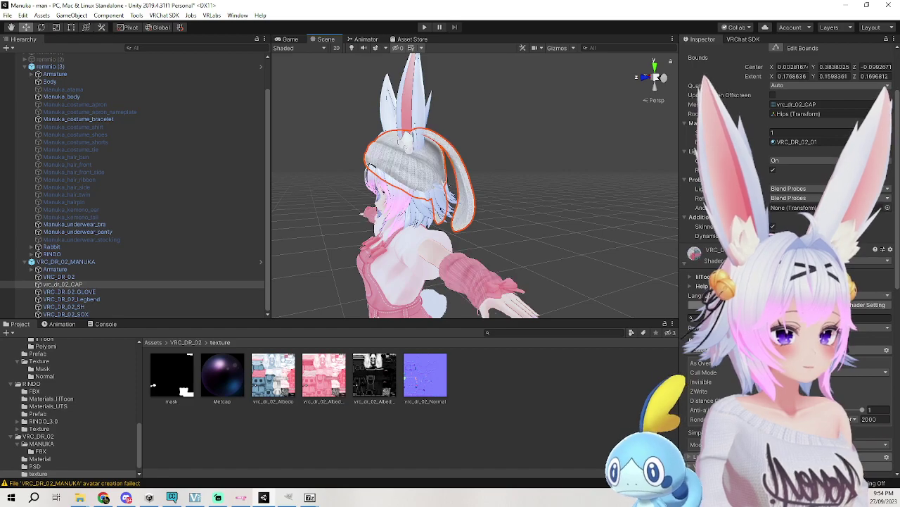
Examine the vrc_dr_02_CAP mesh, its material settings and how it sits on the avatar's hair and ears.
{"action": "left_click_drag", "start_coordinate": [525, 269], "coordinate": [605, 250], "text": "alt"}
{"action": "left_click_drag", "start_coordinate": [486, 246], "coordinate": [613, 287], "text": "alt"}
{"action": "left_click", "coordinate": [542, 250]}
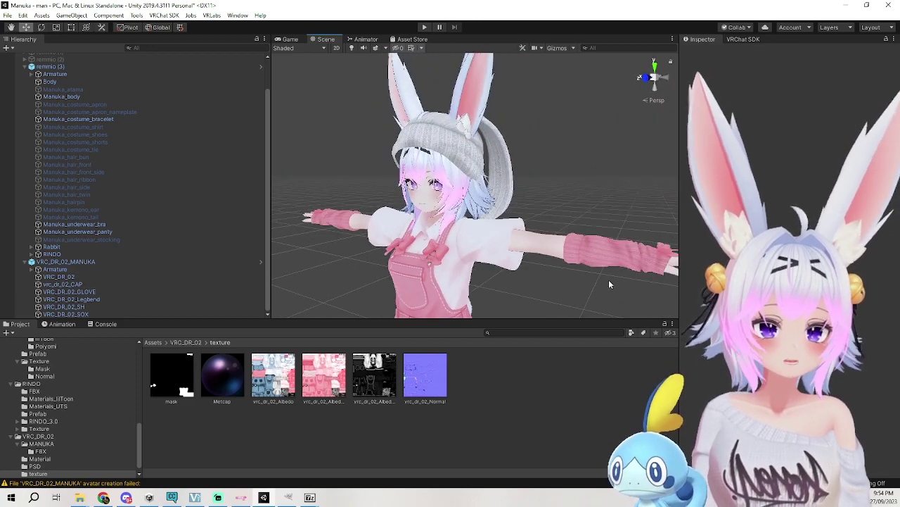
{"action": "left_click", "coordinate": [458, 154]}
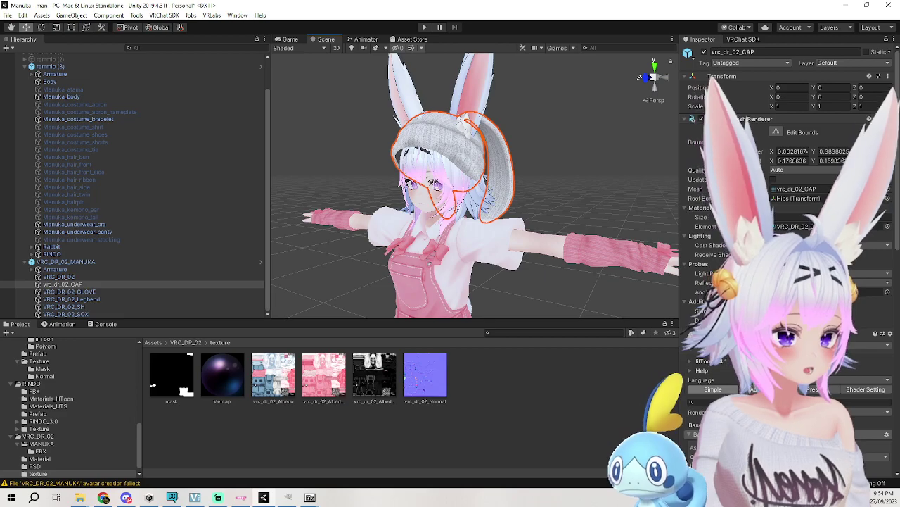
{"action": "scroll", "coordinate": [788, 211], "scroll_direction": "down", "scroll_amount": 10}
{"action": "scroll", "coordinate": [788, 211], "scroll_direction": "up", "scroll_amount": 3}
{"action": "left_click", "coordinate": [570, 169]}
{"action": "middle_click_drag", "start_coordinate": [571, 169], "coordinate": [603, 184]}
{"action": "right_click_drag", "start_coordinate": [603, 184], "coordinate": [540, 188]}
{"action": "middle_click_drag", "start_coordinate": [540, 188], "coordinate": [417, 170]}
{"action": "left_click_drag", "start_coordinate": [417, 169], "coordinate": [421, 199], "text": "alt"}
{"action": "left_click", "coordinate": [449, 205]}
{"action": "middle_click_drag", "start_coordinate": [450, 204], "coordinate": [531, 197]}
{"action": "left_click", "coordinate": [532, 140]}
{"action": "left_click", "coordinate": [569, 216]}
{"action": "left_click", "coordinate": [570, 216]}
{"action": "left_click", "coordinate": [571, 216]}
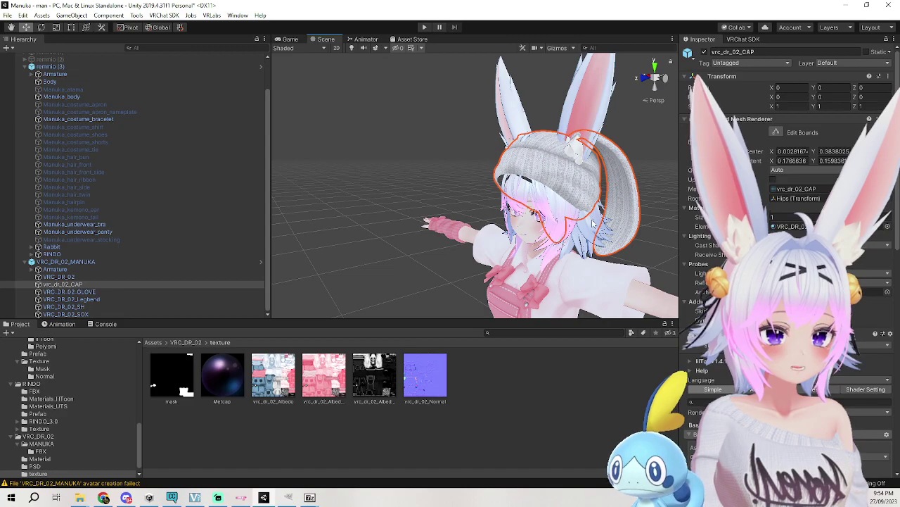
Disable the vrc_dr_02_CAP mesh of the outfit.
{"action": "left_click", "coordinate": [593, 223]}
{"action": "left_click", "coordinate": [586, 229]}
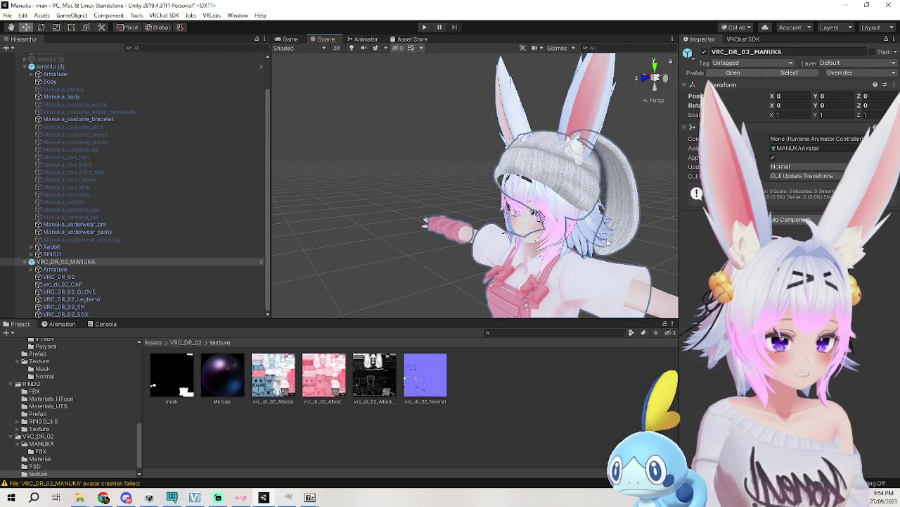
{"action": "left_click_drag", "start_coordinate": [586, 229], "coordinate": [625, 209], "text": "alt"}
{"action": "left_click", "coordinate": [609, 221]}
{"action": "left_click", "coordinate": [705, 52]}
Examine the avatar and outfit without the cap from several angles and distances.
{"action": "left_click_drag", "start_coordinate": [555, 224], "coordinate": [629, 233], "text": "alt"}
{"action": "scroll", "coordinate": [629, 233], "scroll_direction": "down", "scroll_amount": 5}
{"action": "middle_click_drag", "start_coordinate": [626, 232], "coordinate": [507, 162]}
{"action": "scroll", "coordinate": [639, 232], "scroll_direction": "up", "scroll_amount": 5}
{"action": "scroll", "coordinate": [472, 237], "scroll_direction": "down", "scroll_amount": 3}
{"action": "scroll", "coordinate": [509, 227], "scroll_direction": "down", "scroll_amount": 4}
{"action": "scroll", "coordinate": [508, 162], "scroll_direction": "up", "scroll_amount": 6}
{"action": "scroll", "coordinate": [532, 218], "scroll_direction": "down", "scroll_amount": 2}
{"action": "scroll", "coordinate": [531, 218], "scroll_direction": "down", "scroll_amount": 2}
{"action": "right_click_drag", "start_coordinate": [531, 218], "coordinate": [444, 195]}
{"action": "middle_click_drag", "start_coordinate": [444, 194], "coordinate": [372, 201]}
{"action": "right_click_drag", "start_coordinate": [372, 201], "coordinate": [516, 200]}
{"action": "middle_click_drag", "start_coordinate": [516, 200], "coordinate": [447, 190]}
{"action": "scroll", "coordinate": [544, 204], "scroll_direction": "down", "scroll_amount": 4}
Try the blue vrc_dr_02_Albedo texture as the main color of the overalls' VRC_DR_02_02 material.
{"action": "left_click", "coordinate": [446, 189]}
{"action": "left_click", "coordinate": [446, 190]}
{"action": "left_click", "coordinate": [451, 191]}
{"action": "left_click", "coordinate": [453, 192]}
{"action": "left_click", "coordinate": [454, 192]}
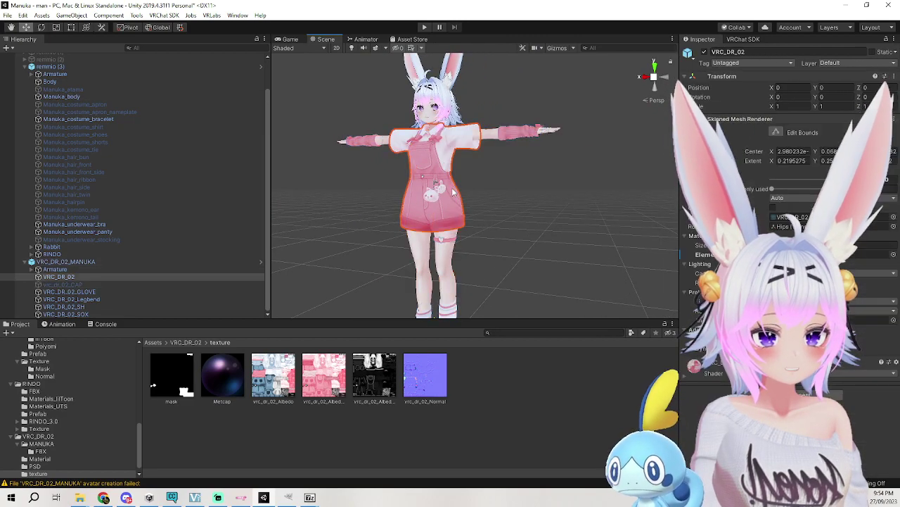
{"action": "scroll", "coordinate": [788, 211], "scroll_direction": "down", "scroll_amount": 6}
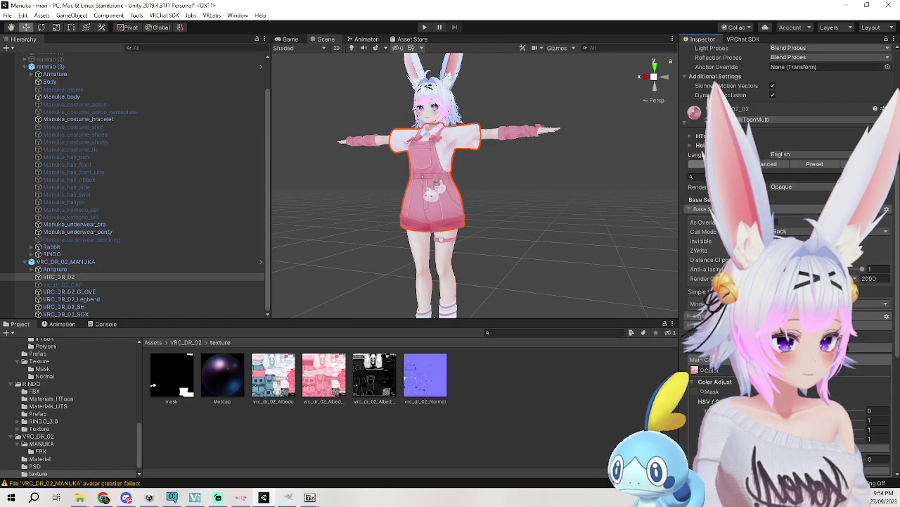
{"action": "left_click_drag", "start_coordinate": [278, 380], "coordinate": [695, 370]}
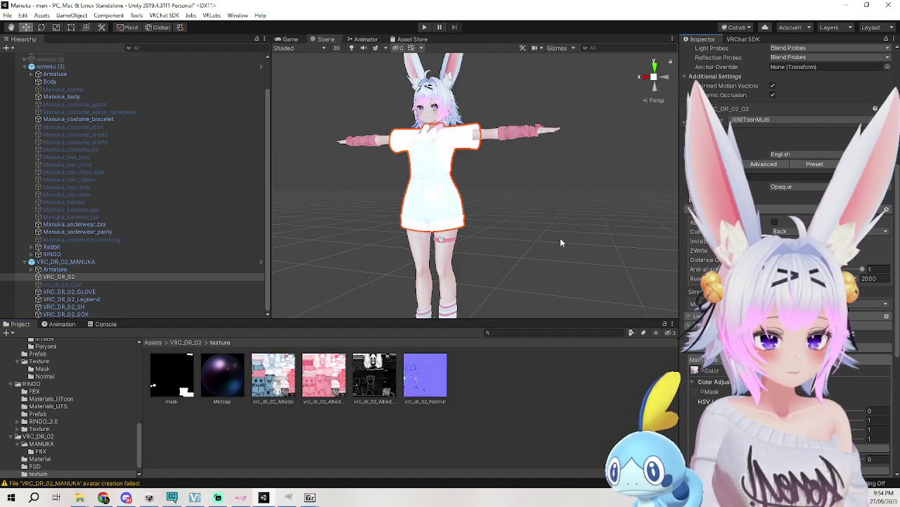
Inspect the retextured overalls up close and review the base and main color settings of their VRC_DR_02_02 material.
{"action": "left_click", "coordinate": [561, 242]}
{"action": "left_click", "coordinate": [454, 165]}
{"action": "left_click", "coordinate": [451, 159]}
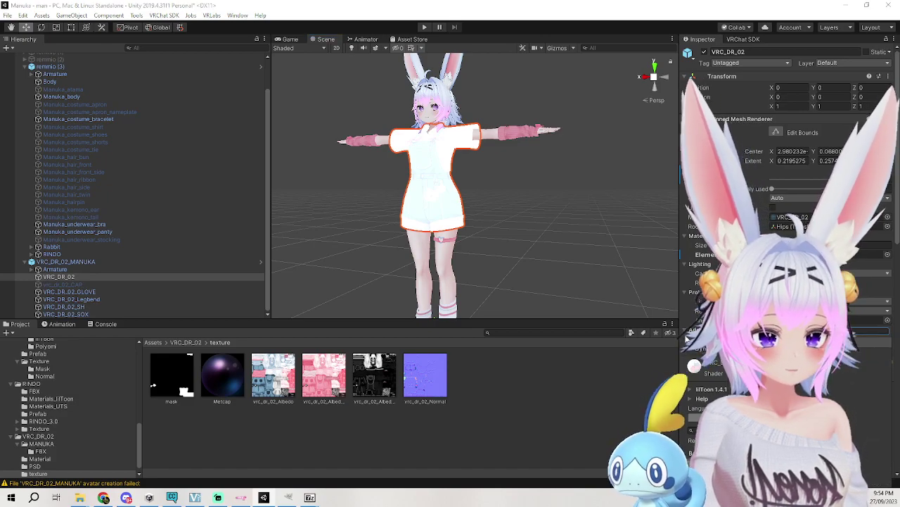
{"action": "scroll", "coordinate": [516, 214], "scroll_direction": "up", "scroll_amount": 5}
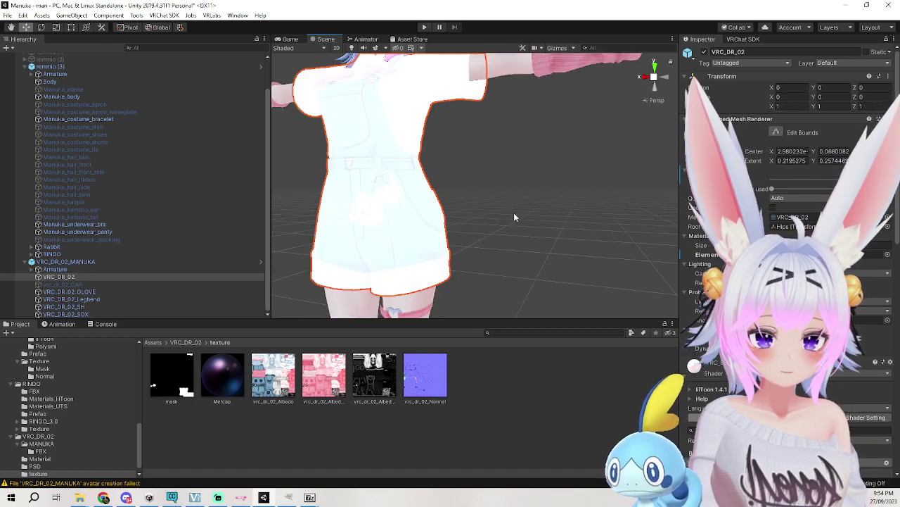
{"action": "left_click", "coordinate": [516, 216]}
{"action": "middle_click_drag", "start_coordinate": [526, 221], "coordinate": [605, 254]}
{"action": "left_click", "coordinate": [569, 142]}
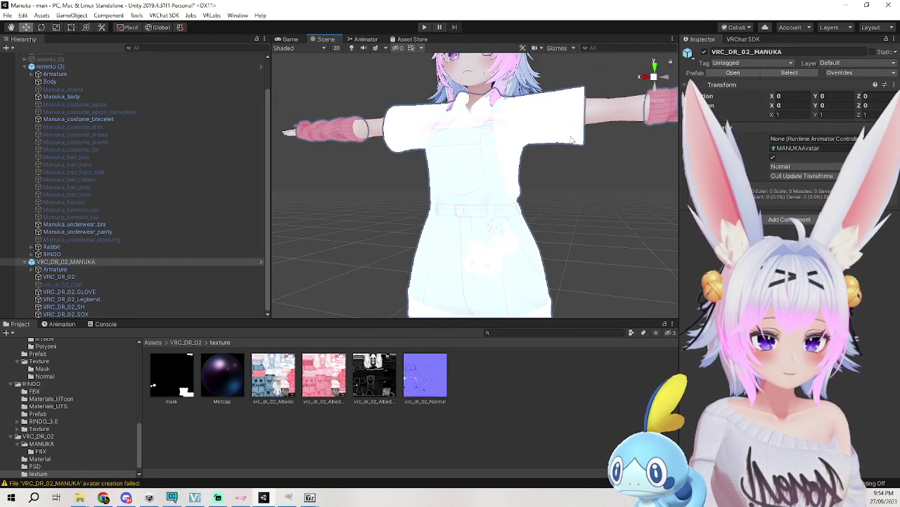
{"action": "left_click", "coordinate": [571, 140]}
{"action": "scroll", "coordinate": [720, 368], "scroll_direction": "down", "scroll_amount": 6}
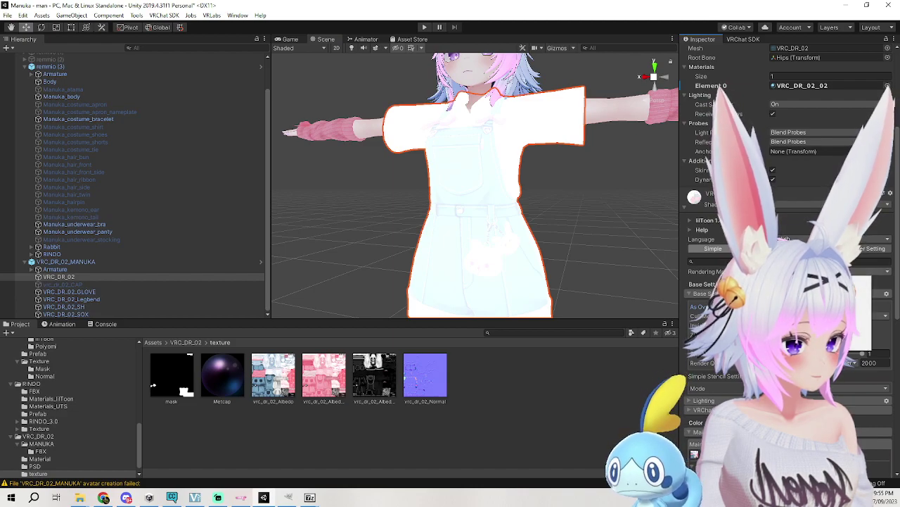
{"action": "left_click", "coordinate": [828, 303]}
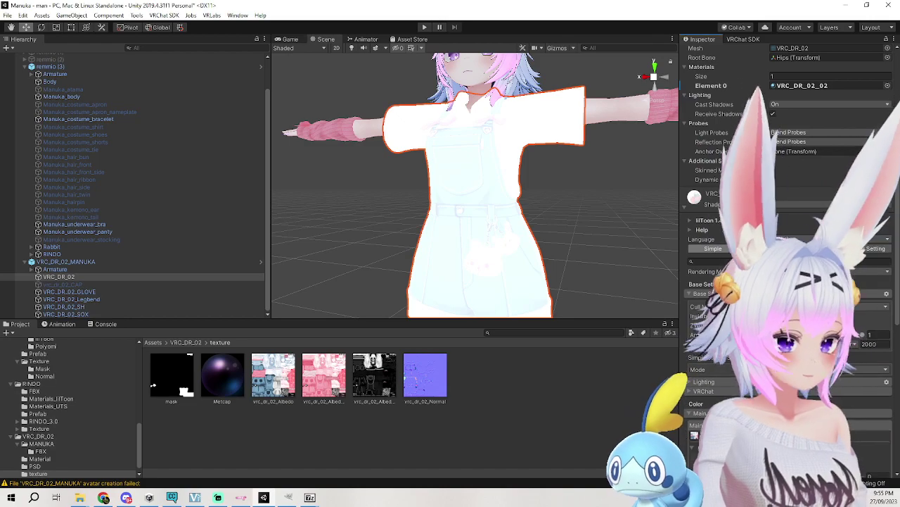
{"action": "middle_click_drag", "start_coordinate": [630, 258], "coordinate": [591, 268]}
{"action": "scroll", "coordinate": [581, 229], "scroll_direction": "up", "scroll_amount": 4}
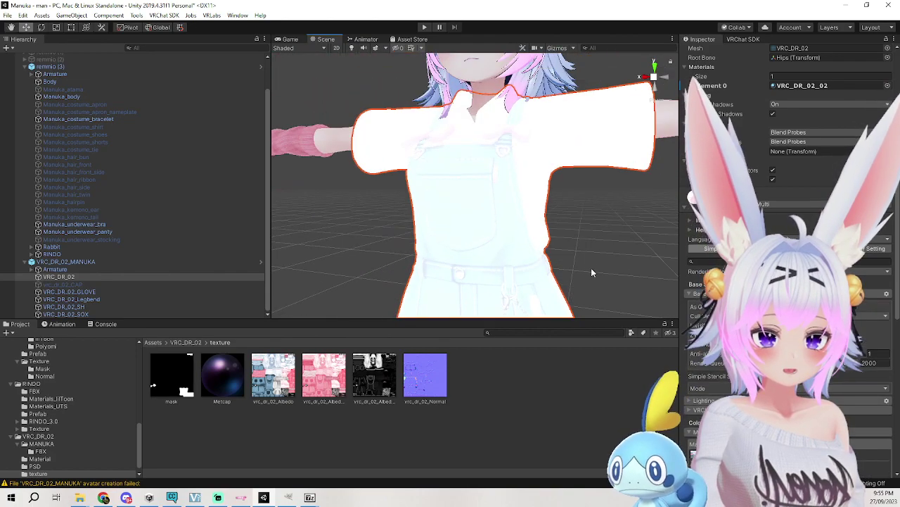
Undo the texture change on the overalls' VRC_DR_02_02 material.
{"action": "key", "text": "ctrl+z"}
{"action": "key", "text": "ctrl+z"}
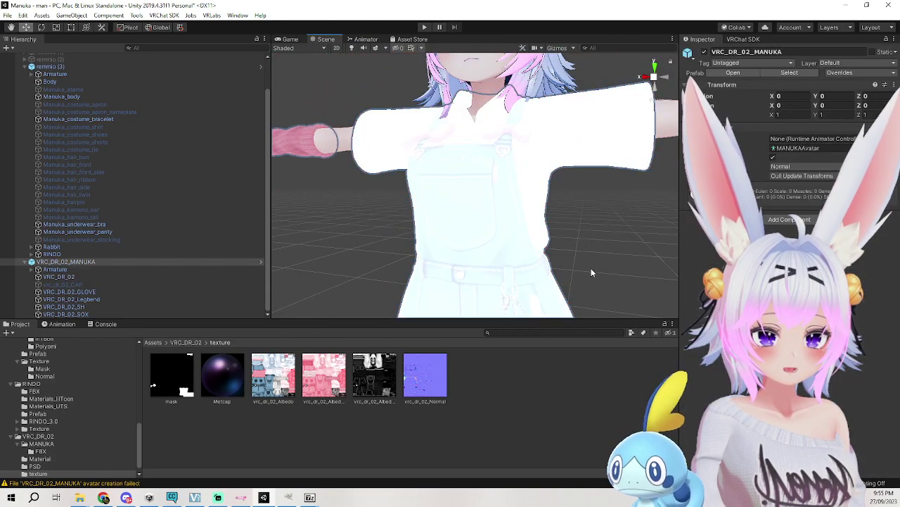
{"action": "key", "text": "ctrl+z"}
{"action": "key", "text": "ctrl+z"}
{"action": "key", "text": "ctrl+z"}
{"action": "key", "text": "ctrl+z"}
{"action": "key", "text": "ctrl+z"}
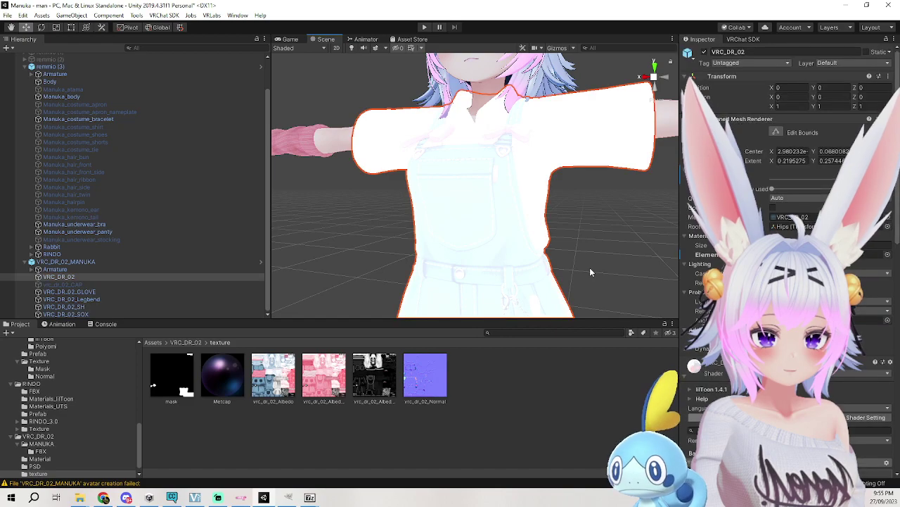
{"action": "middle_click_drag", "start_coordinate": [590, 272], "coordinate": [527, 224]}
Compare the outfit's albedo textures and assign vrc_dr_02_Albedo_03 as the main color of the overalls' VRC_DR_02_02 material.
{"action": "left_click", "coordinate": [273, 374]}
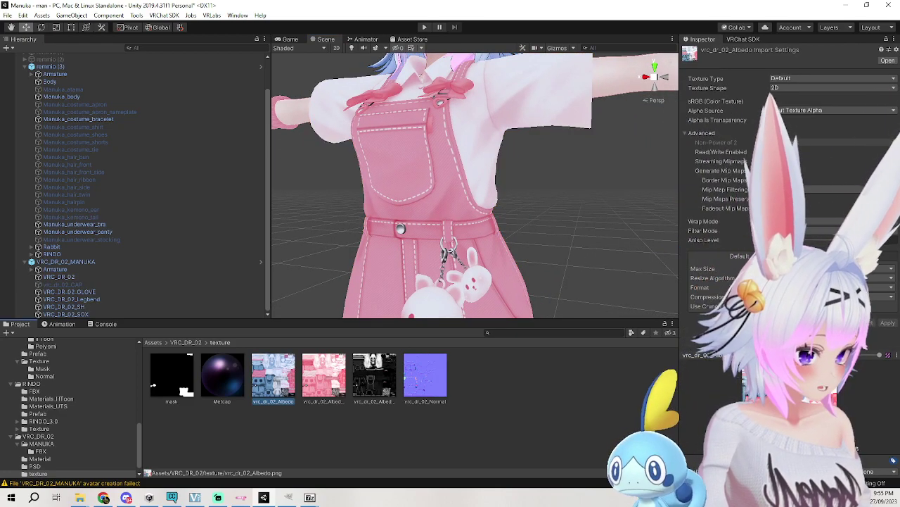
{"action": "left_click", "coordinate": [372, 384]}
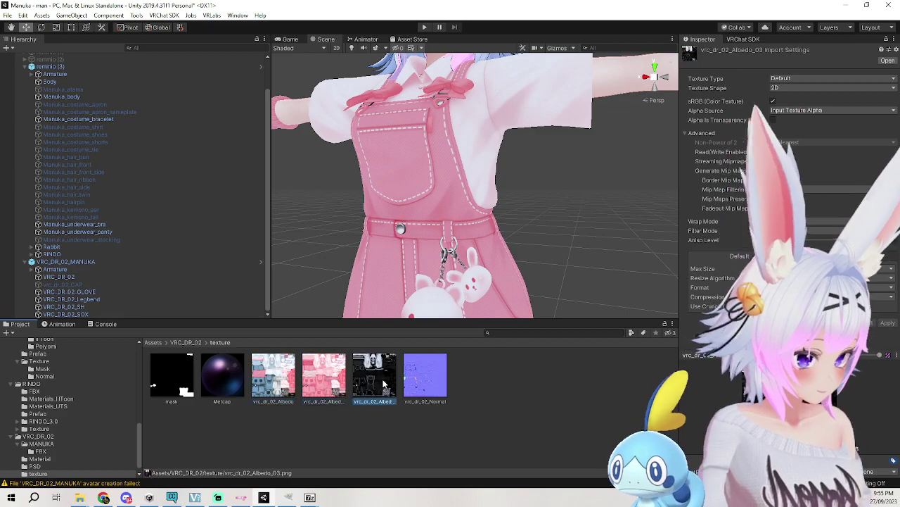
{"action": "left_click", "coordinate": [470, 224]}
{"action": "left_click", "coordinate": [482, 241]}
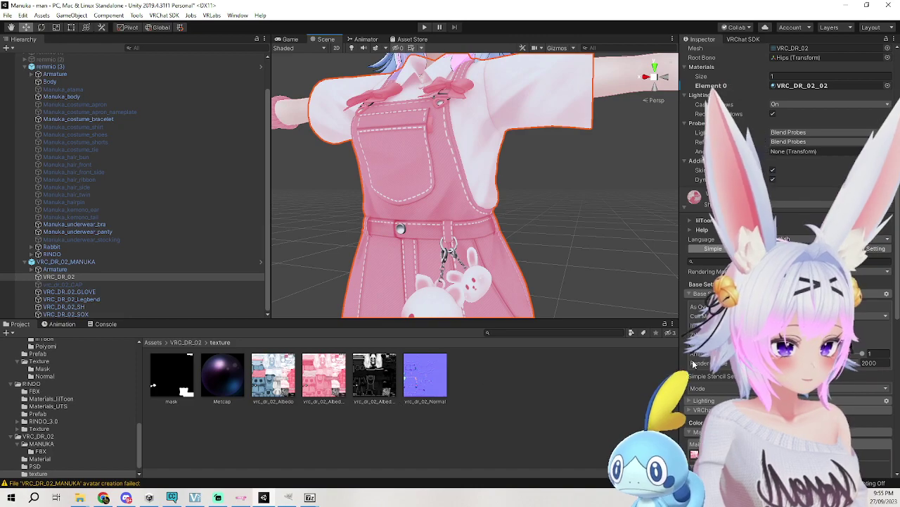
{"action": "scroll", "coordinate": [693, 364], "scroll_direction": "down", "scroll_amount": 3}
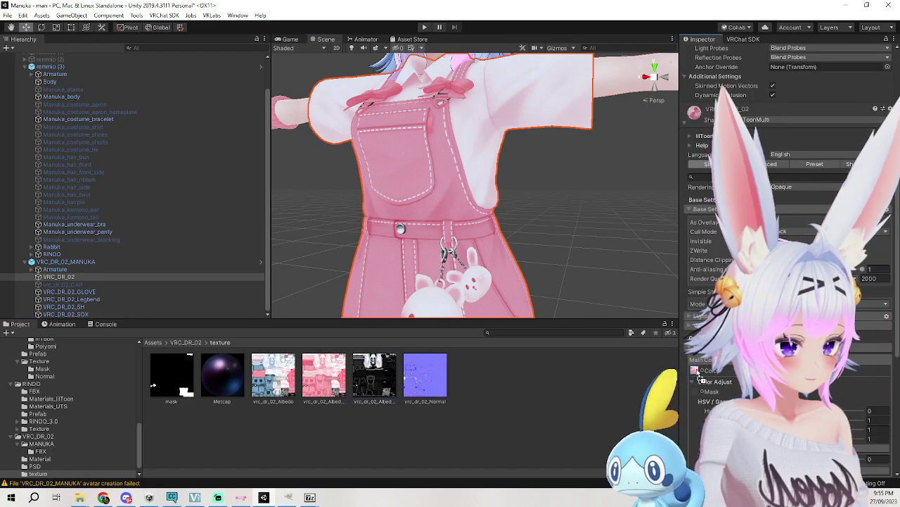
{"action": "left_click_drag", "start_coordinate": [697, 373], "coordinate": [697, 373]}
Check the overalls with the new texture and set the shader of the VRC_DR_02_02 material to lilToon.
{"action": "middle_click_drag", "start_coordinate": [589, 292], "coordinate": [563, 273]}
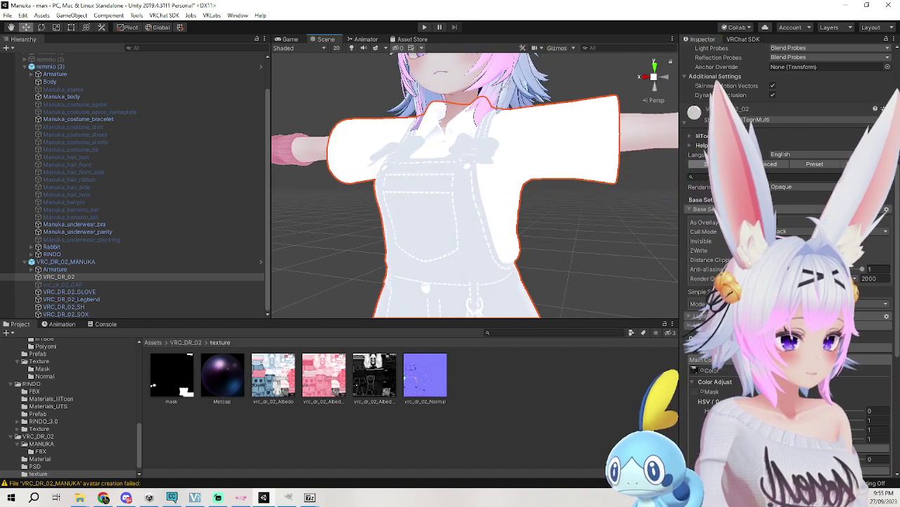
{"action": "scroll", "coordinate": [717, 369], "scroll_direction": "down", "scroll_amount": 3}
{"action": "scroll", "coordinate": [811, 216], "scroll_direction": "up", "scroll_amount": 3}
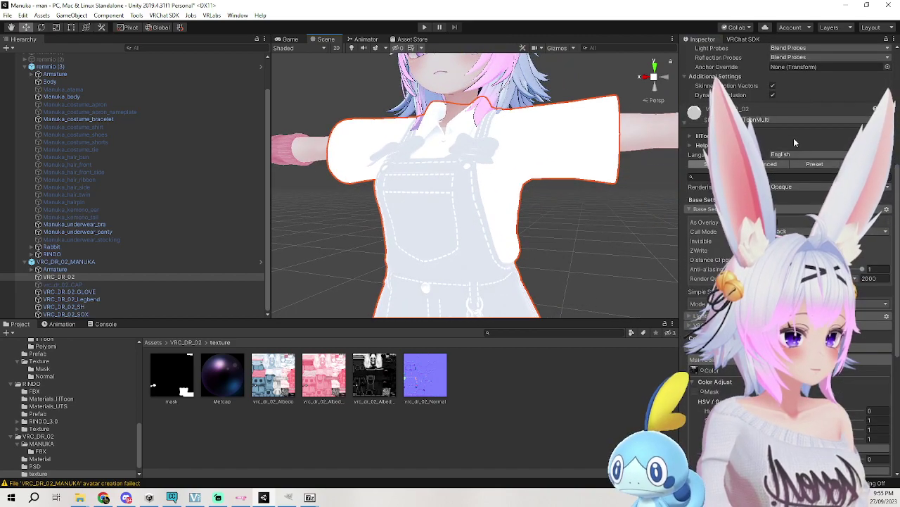
{"action": "left_click", "coordinate": [774, 120]}
{"action": "type", "text": "lil"}
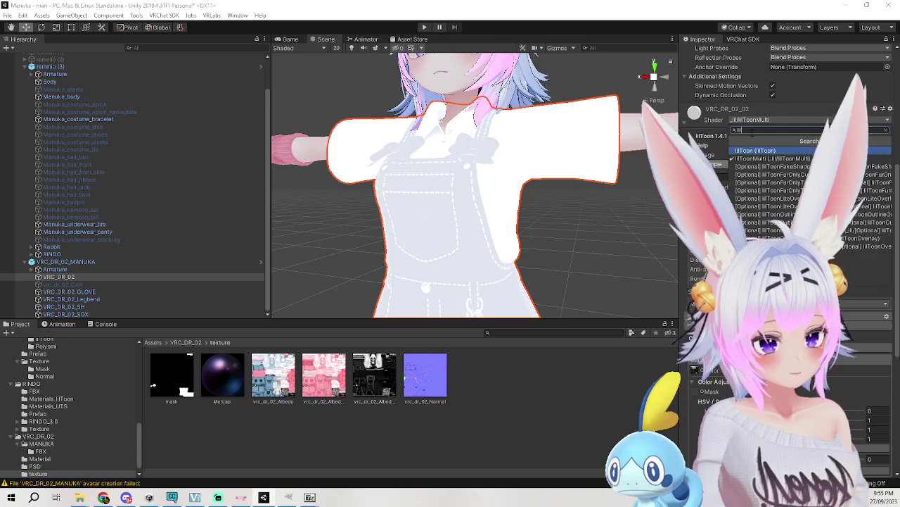
{"action": "left_click", "coordinate": [783, 152]}
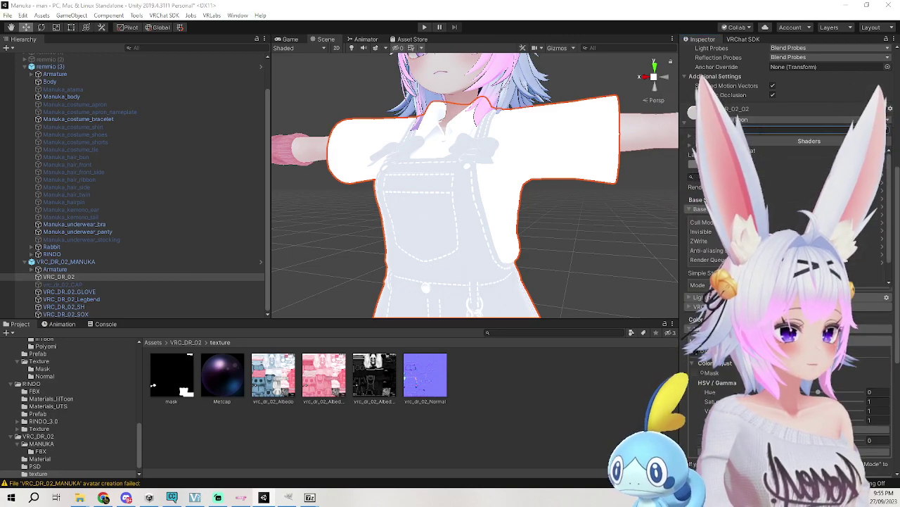
Set the shader of the overalls' VRC_DR_02_02 material to lilToonMulti and reselect the overalls mesh.
{"action": "left_click", "coordinate": [774, 119]}
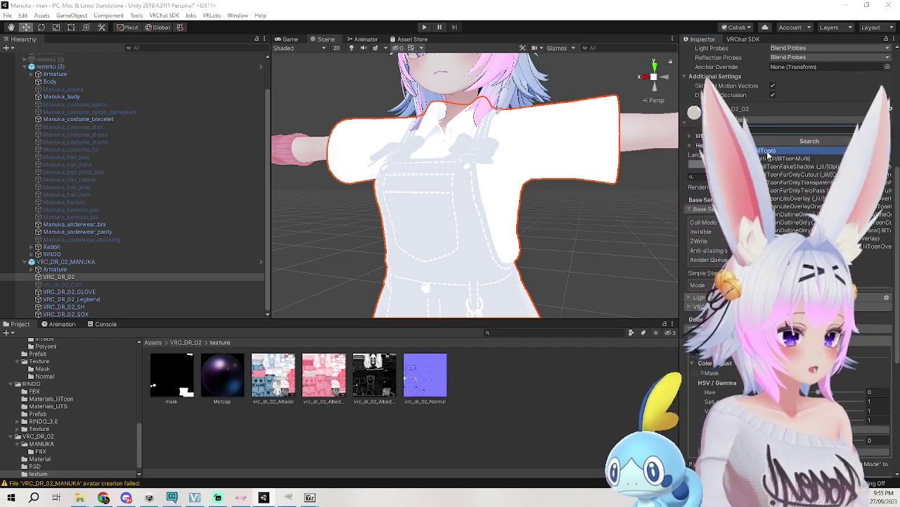
{"action": "left_click", "coordinate": [769, 152]}
{"action": "left_click", "coordinate": [609, 212]}
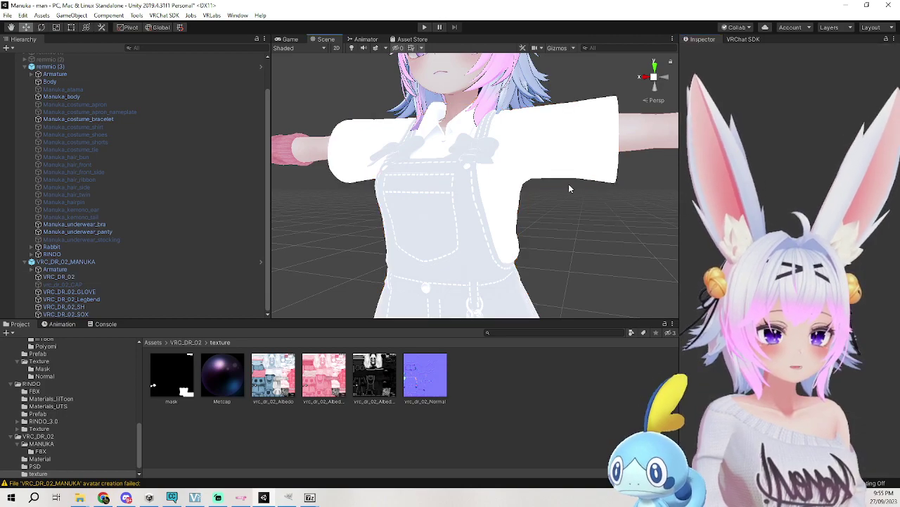
{"action": "left_click", "coordinate": [592, 175]}
{"action": "left_click", "coordinate": [603, 168]}
{"action": "left_click", "coordinate": [605, 167]}
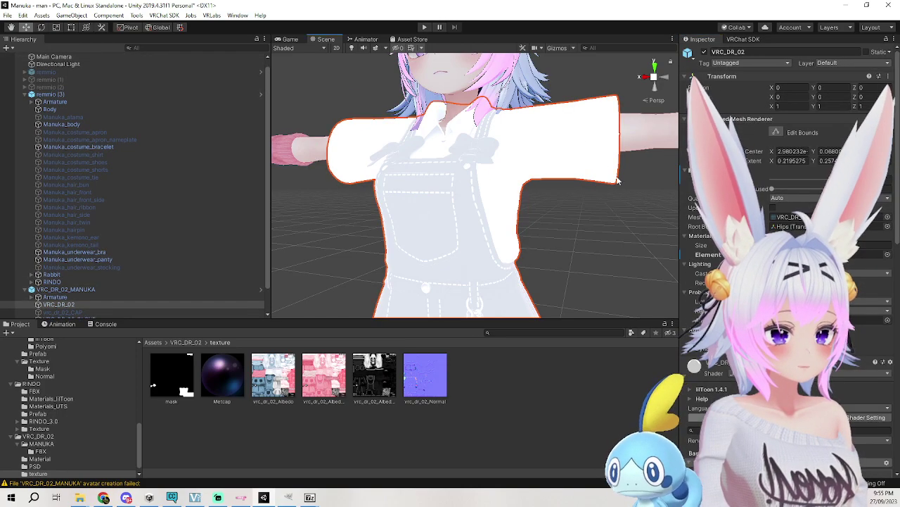
Turn off MatCap in the overalls' VRC_DR_02_02 material and check the outfit on the avatar.
{"action": "scroll", "coordinate": [792, 235], "scroll_direction": "down", "scroll_amount": 8}
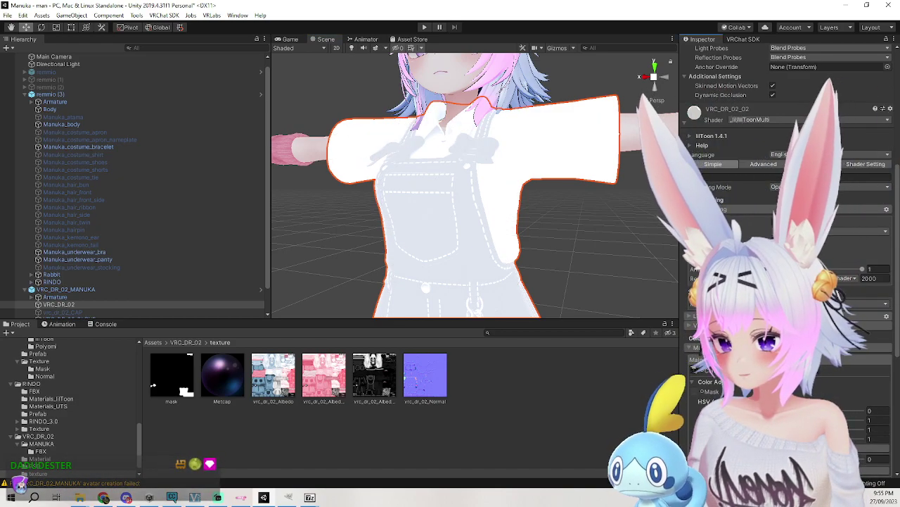
{"action": "scroll", "coordinate": [788, 211], "scroll_direction": "down", "scroll_amount": 3}
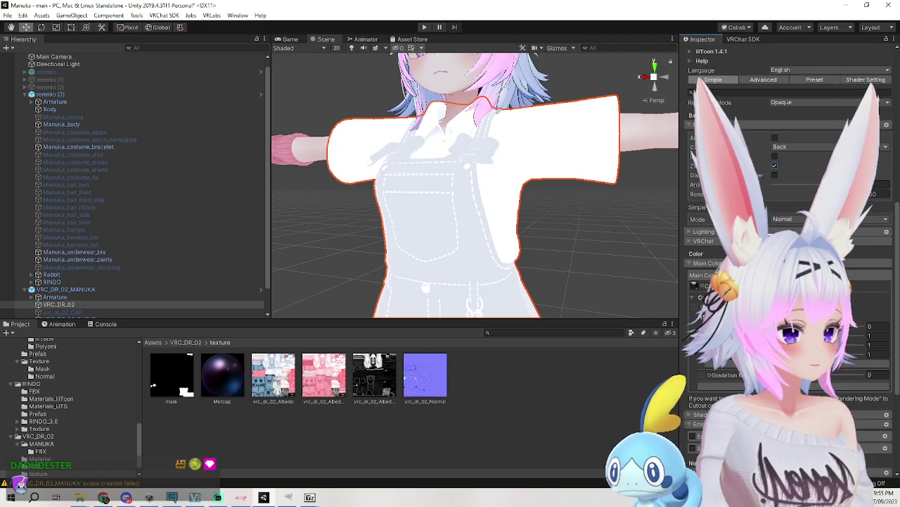
{"action": "scroll", "coordinate": [788, 211], "scroll_direction": "down", "scroll_amount": 6}
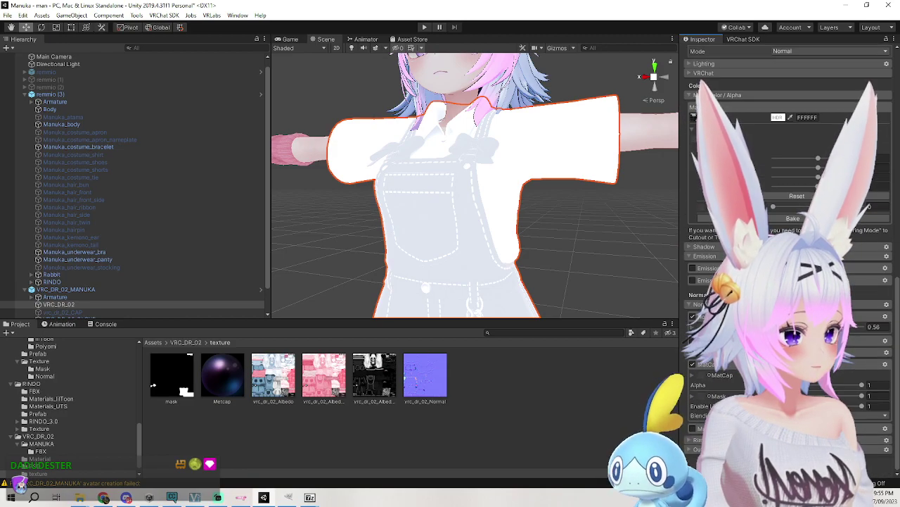
{"action": "left_click", "coordinate": [693, 365]}
{"action": "scroll", "coordinate": [694, 370], "scroll_direction": "up", "scroll_amount": 2}
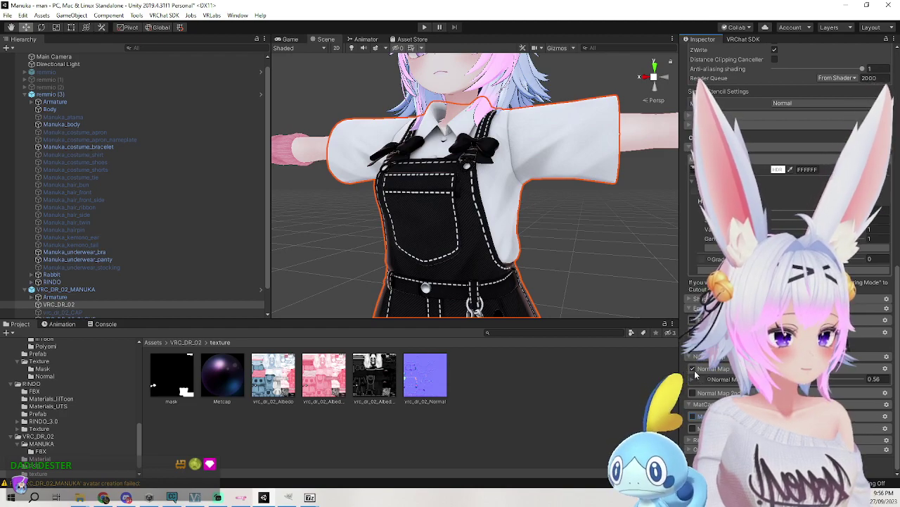
{"action": "scroll", "coordinate": [598, 269], "scroll_direction": "down", "scroll_amount": 6}
{"action": "left_click", "coordinate": [601, 264]}
{"action": "middle_click_drag", "start_coordinate": [600, 259], "coordinate": [586, 232]}
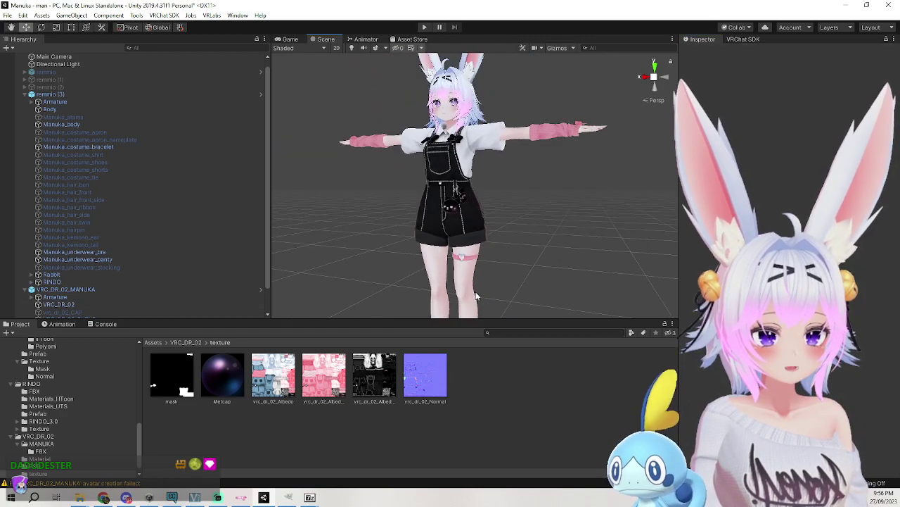
Assign the vrc_dr_02_Albedo texture as the main color of the overalls' VRC_DR_02_02 material.
{"action": "left_click", "coordinate": [483, 221]}
{"action": "left_click", "coordinate": [483, 220]}
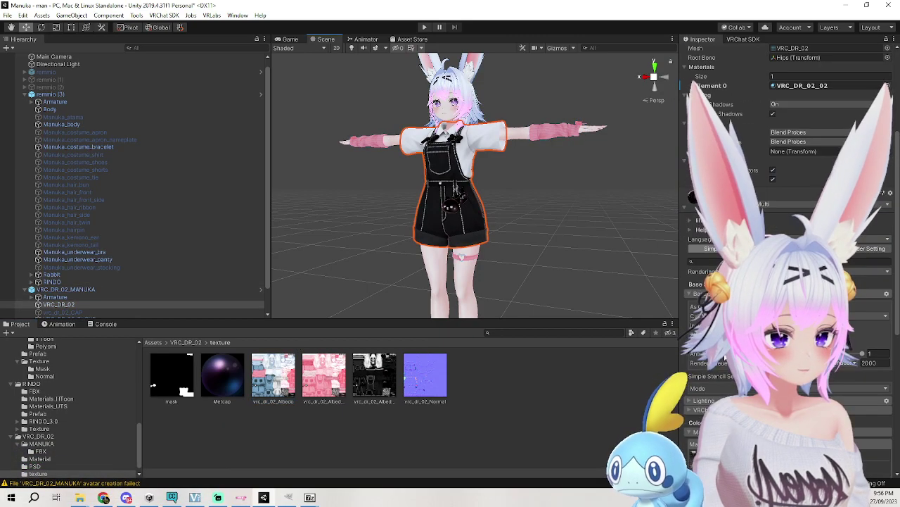
{"action": "scroll", "coordinate": [724, 356], "scroll_direction": "down", "scroll_amount": 5}
{"action": "left_click_drag", "start_coordinate": [285, 373], "coordinate": [695, 287]}
{"action": "left_click", "coordinate": [537, 245]}
{"action": "scroll", "coordinate": [538, 246], "scroll_direction": "up", "scroll_amount": 5}
{"action": "scroll", "coordinate": [539, 247], "scroll_direction": "down", "scroll_amount": 5}
{"action": "mouse_move", "coordinate": [542, 252]}
{"action": "middle_mouse_down"}
{"action": "mouse_move", "coordinate": [532, 207]}
{"action": "mouse_move", "coordinate": [535, 252]}
{"action": "middle_mouse_up"}
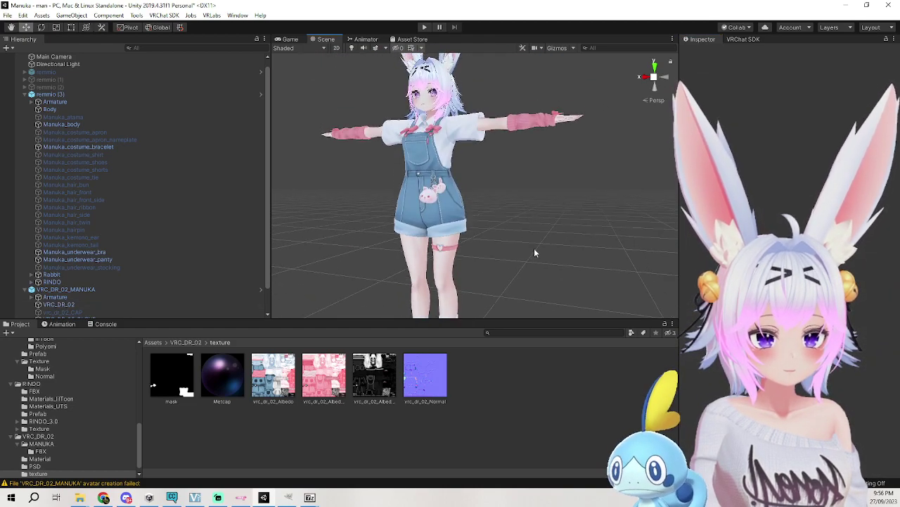
Select the VRC_DR_02_GLOVE mesh and assign vrc_dr_02_Albedo as the main color of its VRC_DR_02_01 material.
{"action": "left_click", "coordinate": [528, 119]}
{"action": "middle_click_drag", "start_coordinate": [529, 133], "coordinate": [537, 190]}
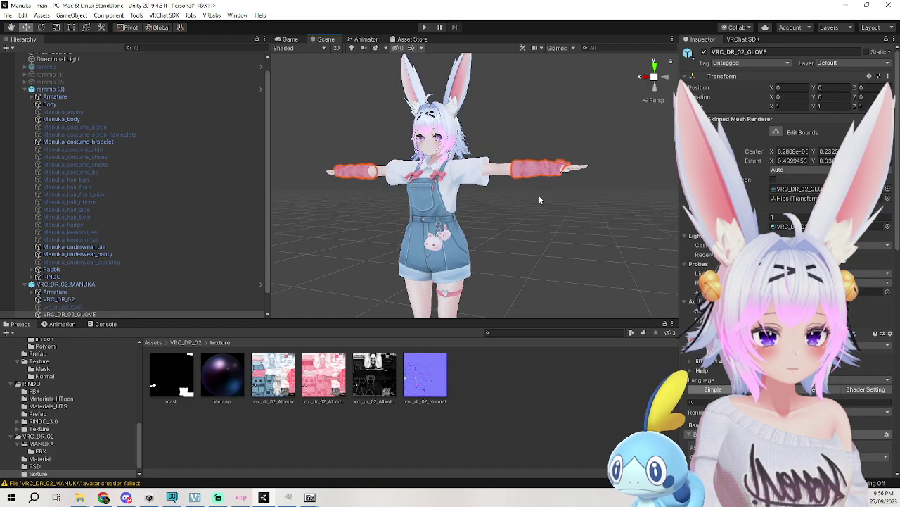
{"action": "scroll", "coordinate": [788, 211], "scroll_direction": "down", "scroll_amount": 5}
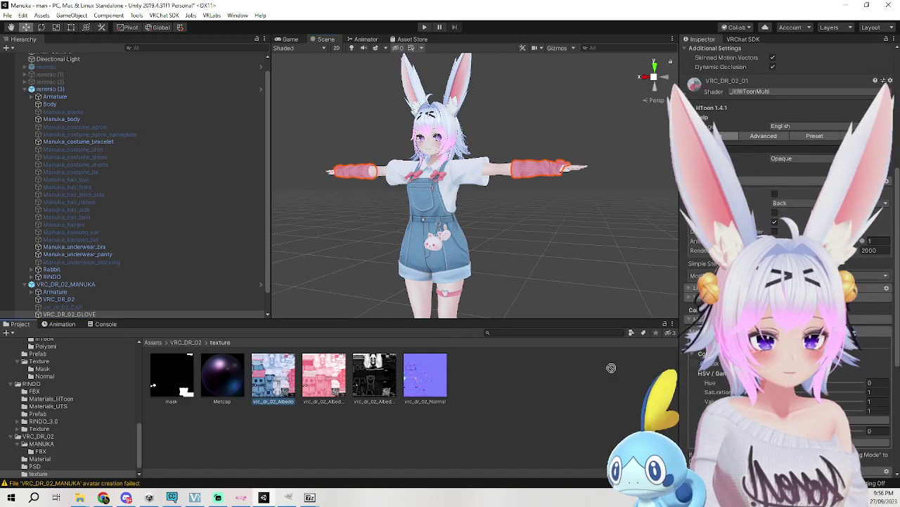
{"action": "key", "text": "Delete"}
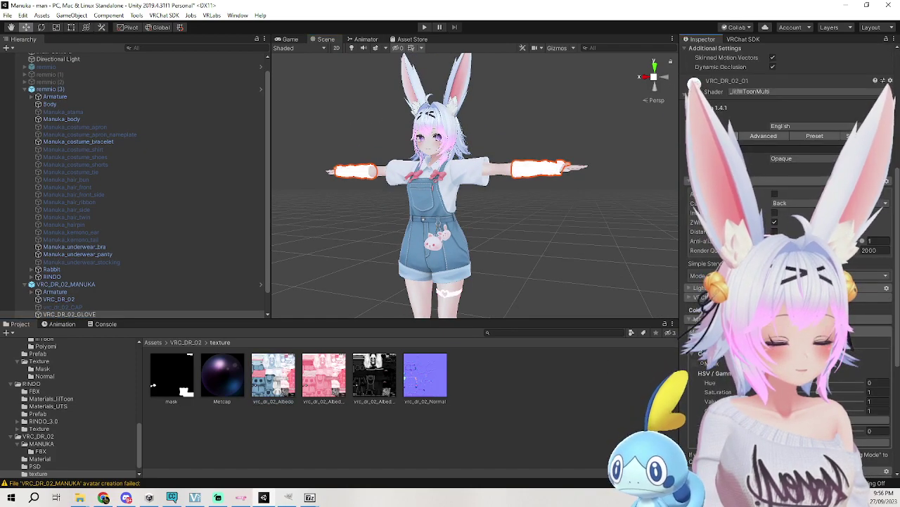
Try the Metcap texture in the MatCap of the gloves' VRC_DR_02_01 material, check the sleeve up close, and turn MatCap off.
{"action": "scroll", "coordinate": [696, 368], "scroll_direction": "down", "scroll_amount": 5}
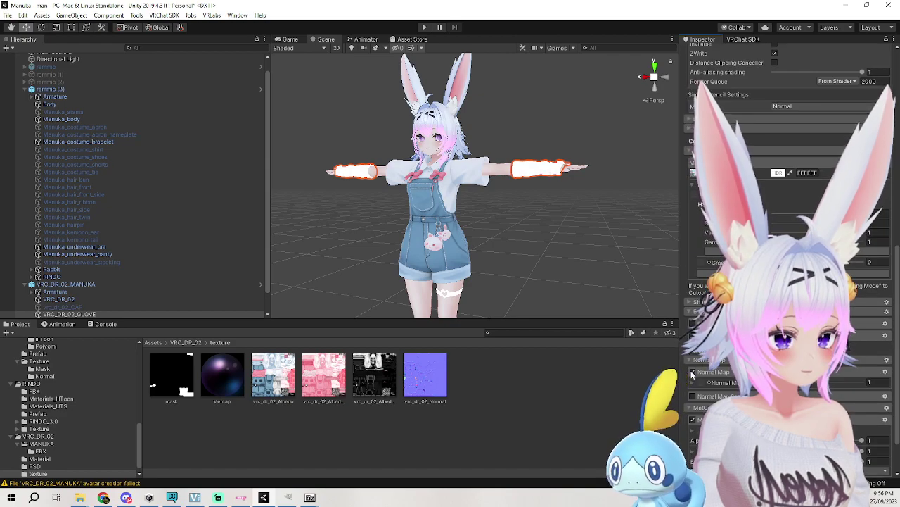
{"action": "scroll", "coordinate": [692, 374], "scroll_direction": "down", "scroll_amount": 2}
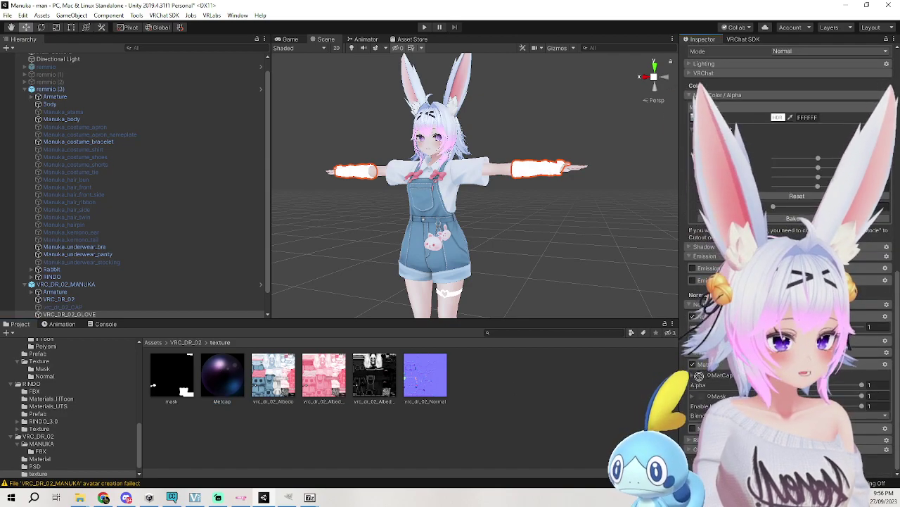
{"action": "left_click_drag", "start_coordinate": [701, 378], "coordinate": [700, 374]}
{"action": "scroll", "coordinate": [580, 254], "scroll_direction": "up", "scroll_amount": 7}
{"action": "middle_click_drag", "start_coordinate": [581, 255], "coordinate": [567, 261]}
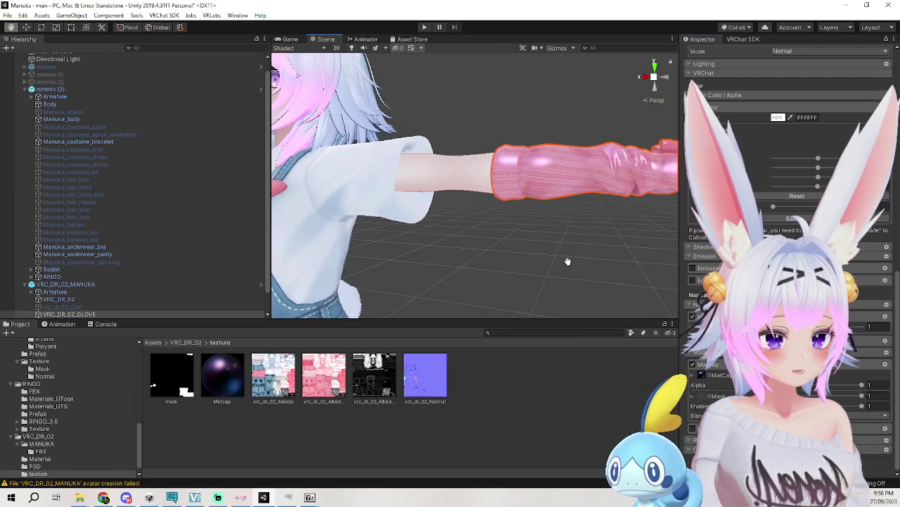
{"action": "left_click", "coordinate": [693, 364]}
{"action": "scroll", "coordinate": [694, 364], "scroll_direction": "up", "scroll_amount": 2}
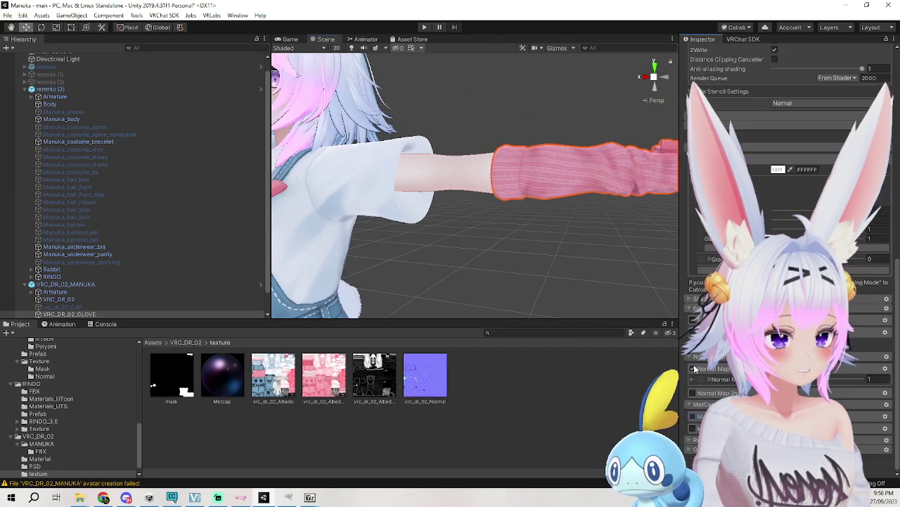
Select the socks, turn off the normal map of their VRC_DR_02_01 material and check the outfit up close.
{"action": "middle_click_drag", "start_coordinate": [561, 292], "coordinate": [593, 191]}
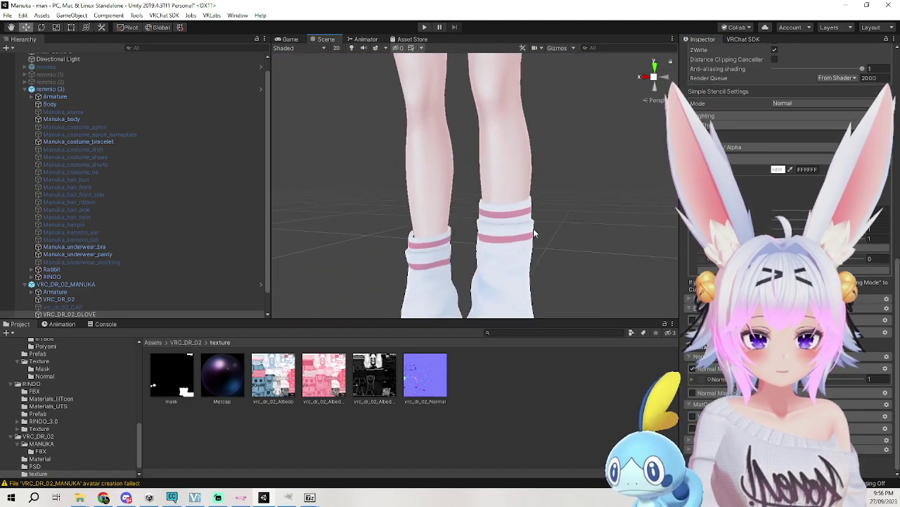
{"action": "left_click", "coordinate": [533, 231]}
{"action": "left_click", "coordinate": [531, 239]}
{"action": "scroll", "coordinate": [731, 371], "scroll_direction": "down", "scroll_amount": 5}
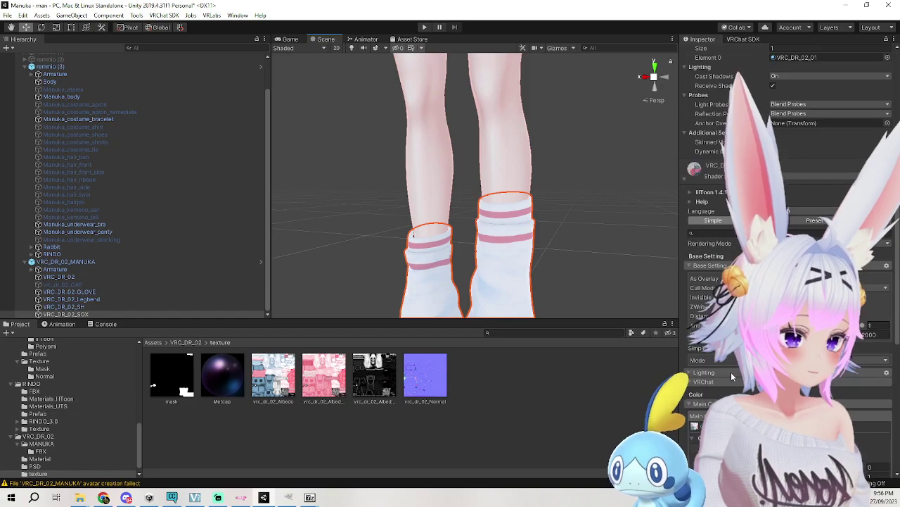
{"action": "left_click", "coordinate": [692, 457]}
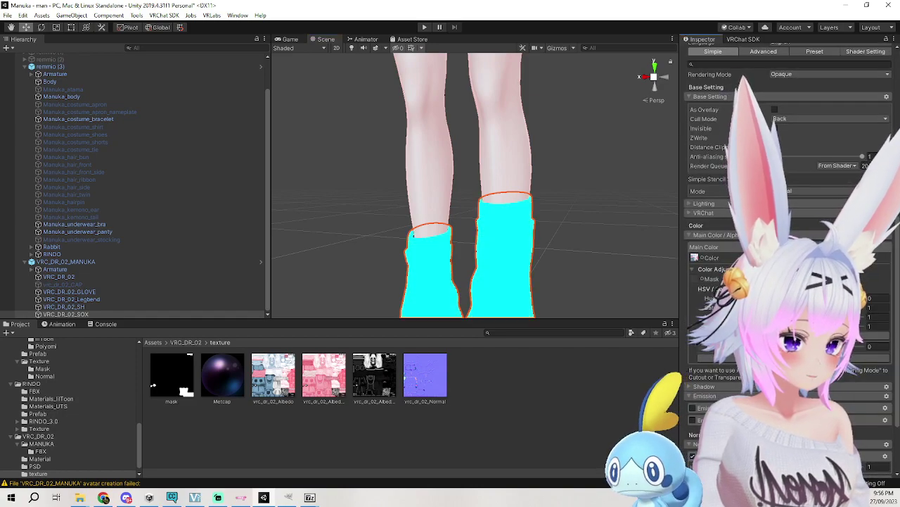
{"action": "scroll", "coordinate": [599, 223], "scroll_direction": "down", "scroll_amount": 4}
{"action": "left_click", "coordinate": [599, 223]}
{"action": "middle_click_drag", "start_coordinate": [589, 211], "coordinate": [593, 270]}
{"action": "right_click_drag", "start_coordinate": [593, 270], "coordinate": [591, 287]}
{"action": "mouse_move", "coordinate": [592, 286]}
{"action": "middle_mouse_down"}
{"action": "mouse_move", "coordinate": [594, 304]}
{"action": "mouse_move", "coordinate": [603, 298]}
{"action": "middle_mouse_up"}
{"action": "scroll", "coordinate": [594, 303], "scroll_direction": "up", "scroll_amount": 5}
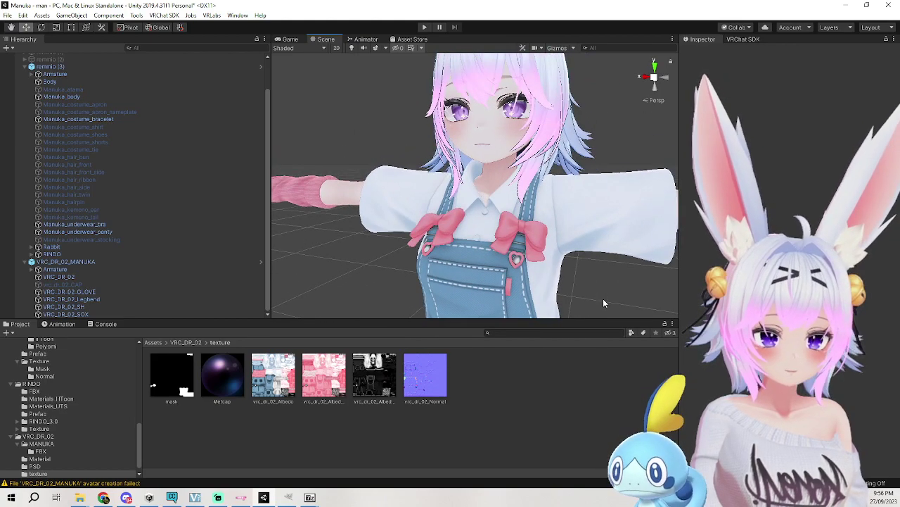
Enable the vrc_dr_02_CAP mesh, try the pink albedo texture as its material's main color, and restore vrc_dr_02_Albedo.
{"action": "scroll", "coordinate": [603, 299], "scroll_direction": "down", "scroll_amount": 5}
{"action": "left_click", "coordinate": [62, 284]}
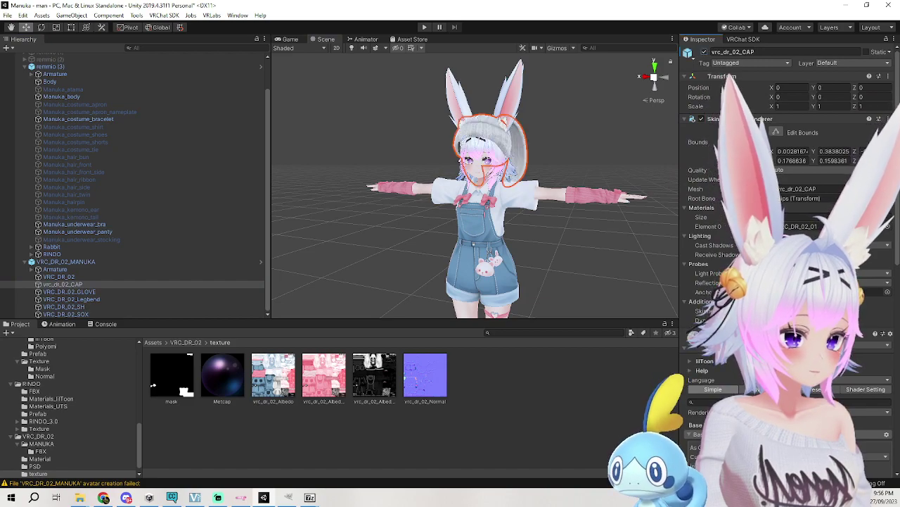
{"action": "scroll", "coordinate": [773, 211], "scroll_direction": "down", "scroll_amount": 5}
{"action": "scroll", "coordinate": [774, 211], "scroll_direction": "down", "scroll_amount": 5}
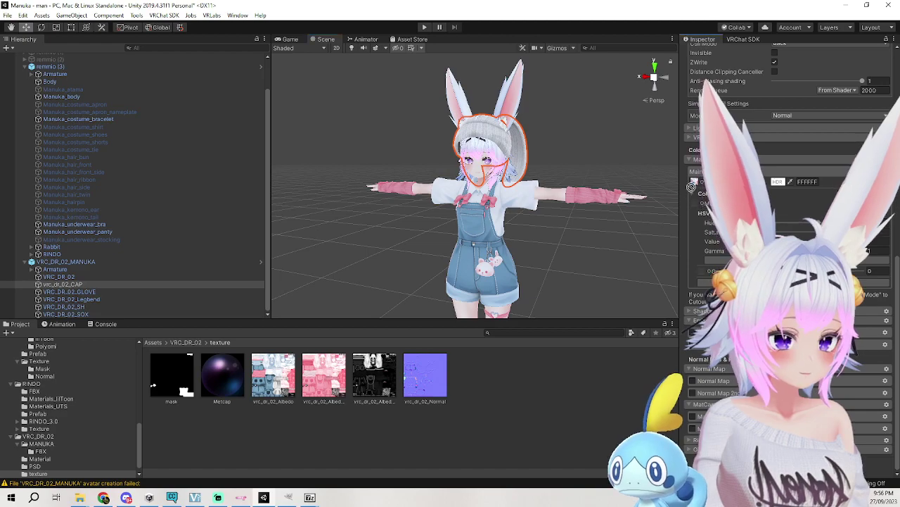
{"action": "left_click_drag", "start_coordinate": [696, 183], "coordinate": [697, 183]}
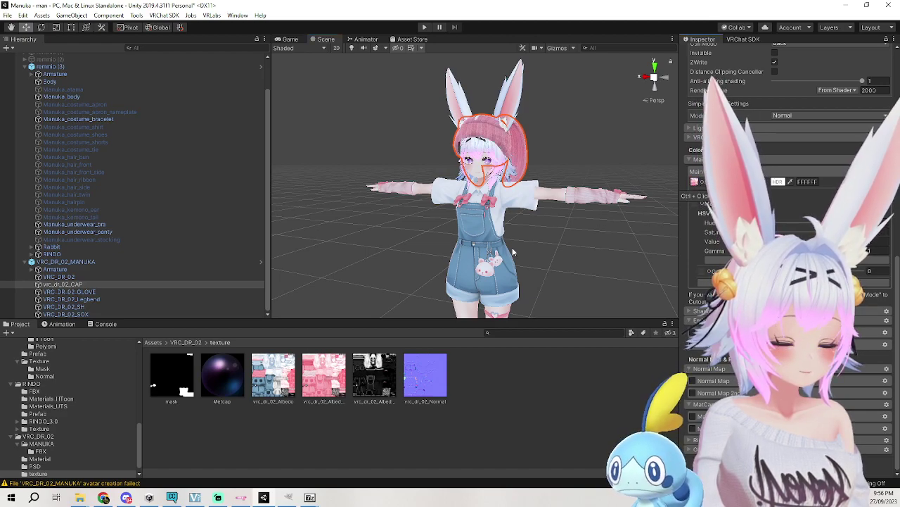
{"action": "left_click_drag", "start_coordinate": [697, 185], "coordinate": [695, 184]}
Inspect the cap on the avatar's head from several angles and deactivate the vrc_dr_02_CAP mesh.
{"action": "left_click", "coordinate": [605, 248]}
{"action": "mouse_move", "coordinate": [605, 248]}
{"action": "middle_mouse_down"}
{"action": "mouse_move", "coordinate": [618, 172]}
{"action": "mouse_move", "coordinate": [601, 247]}
{"action": "middle_mouse_up"}
{"action": "scroll", "coordinate": [601, 248], "scroll_direction": "down", "scroll_amount": 3}
{"action": "left_click", "coordinate": [510, 133]}
{"action": "left_click", "coordinate": [510, 140]}
{"action": "middle_click_drag", "start_coordinate": [539, 135], "coordinate": [541, 151]}
{"action": "right_click_drag", "start_coordinate": [541, 151], "coordinate": [457, 173]}
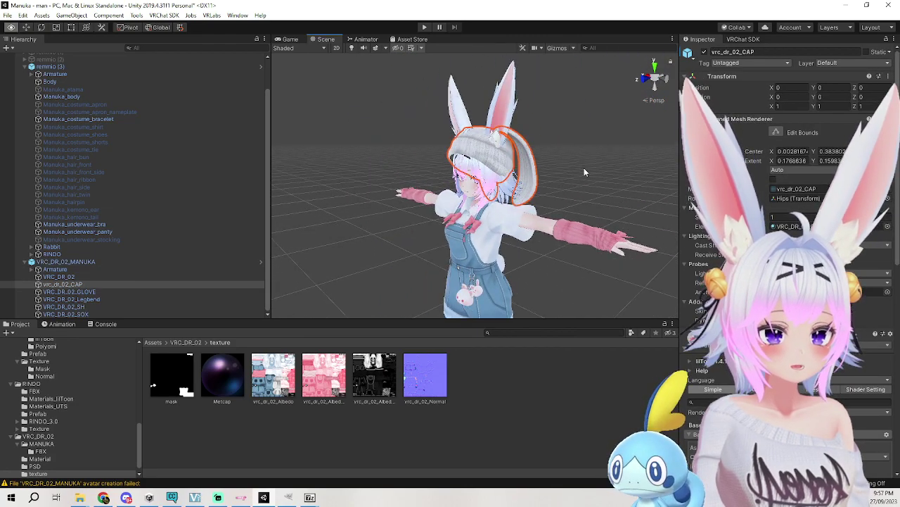
{"action": "right_click_drag", "start_coordinate": [584, 173], "coordinate": [598, 164]}
{"action": "left_click", "coordinate": [705, 52]}
Examine the gloves and the complete overalls outfit on the avatar from several sides.
{"action": "right_click_drag", "start_coordinate": [541, 204], "coordinate": [612, 152]}
{"action": "left_click", "coordinate": [603, 110]}
{"action": "left_click", "coordinate": [603, 109]}
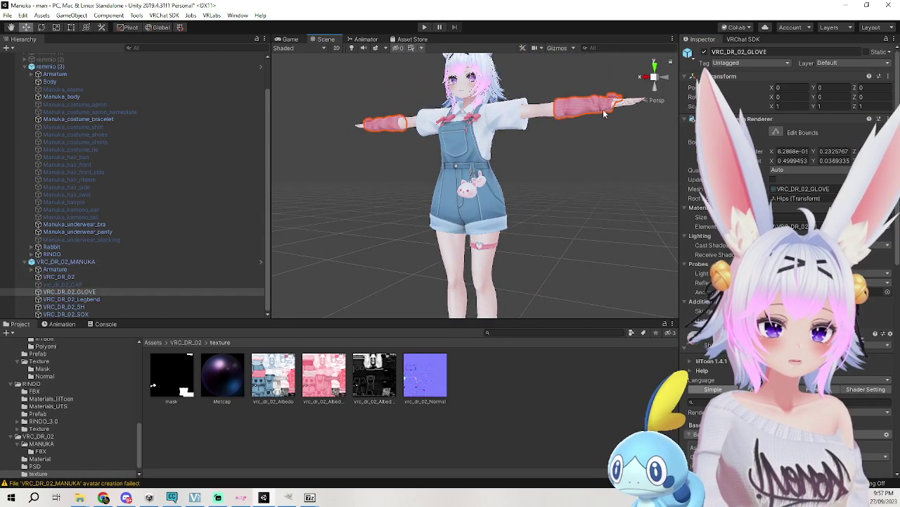
{"action": "middle_click_drag", "start_coordinate": [626, 187], "coordinate": [611, 211]}
{"action": "right_click_drag", "start_coordinate": [611, 211], "coordinate": [443, 212]}
{"action": "middle_click_drag", "start_coordinate": [443, 213], "coordinate": [394, 209]}
{"action": "left_click_drag", "start_coordinate": [394, 210], "coordinate": [582, 220], "text": "alt"}
{"action": "scroll", "coordinate": [563, 214], "scroll_direction": "down", "scroll_amount": 5}
{"action": "scroll", "coordinate": [587, 224], "scroll_direction": "up", "scroll_amount": 3}
{"action": "middle_click_drag", "start_coordinate": [598, 235], "coordinate": [549, 209]}
{"action": "right_click_drag", "start_coordinate": [518, 180], "coordinate": [547, 177]}
{"action": "middle_click_drag", "start_coordinate": [549, 161], "coordinate": [643, 159]}
{"action": "middle_click_drag", "start_coordinate": [634, 213], "coordinate": [602, 171]}
{"action": "left_click", "coordinate": [593, 197]}
{"action": "middle_click_drag", "start_coordinate": [593, 200], "coordinate": [581, 254]}
{"action": "right_click_drag", "start_coordinate": [581, 254], "coordinate": [592, 257]}
{"action": "middle_click_drag", "start_coordinate": [591, 257], "coordinate": [606, 238]}
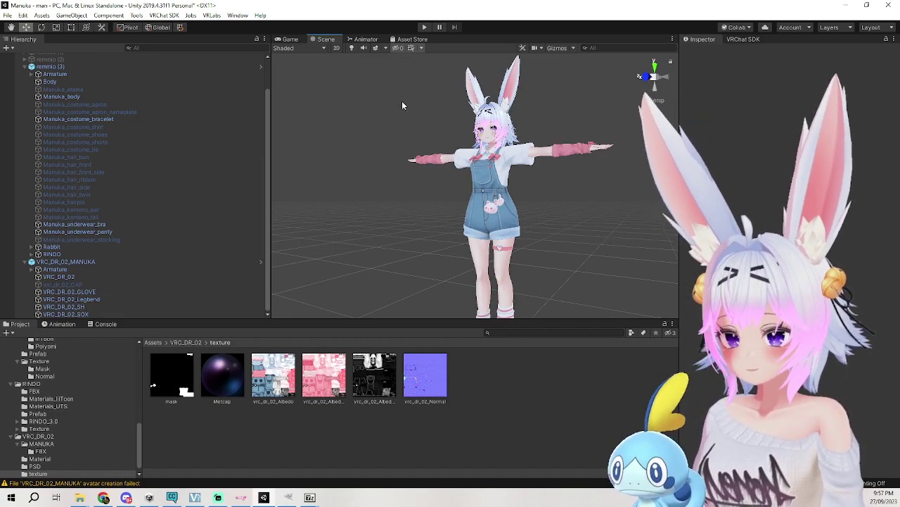
Unpack the prefabs of both the remmio (3) avatar and the VRC_DR_02_MANUKA outfit.
{"action": "left_click", "coordinate": [52, 66]}
{"action": "left_click", "coordinate": [91, 261], "text": "ctrl"}
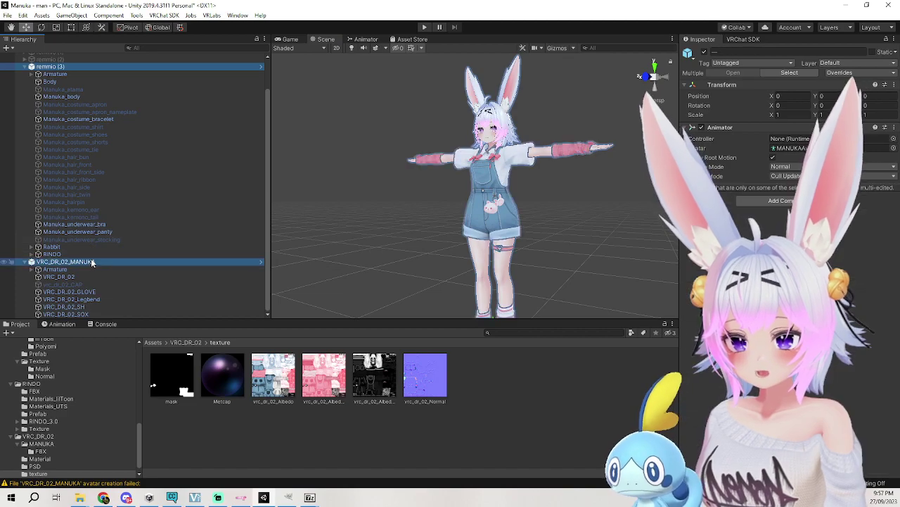
{"action": "right_click", "coordinate": [91, 262]}
{"action": "left_click", "coordinate": [156, 355]}
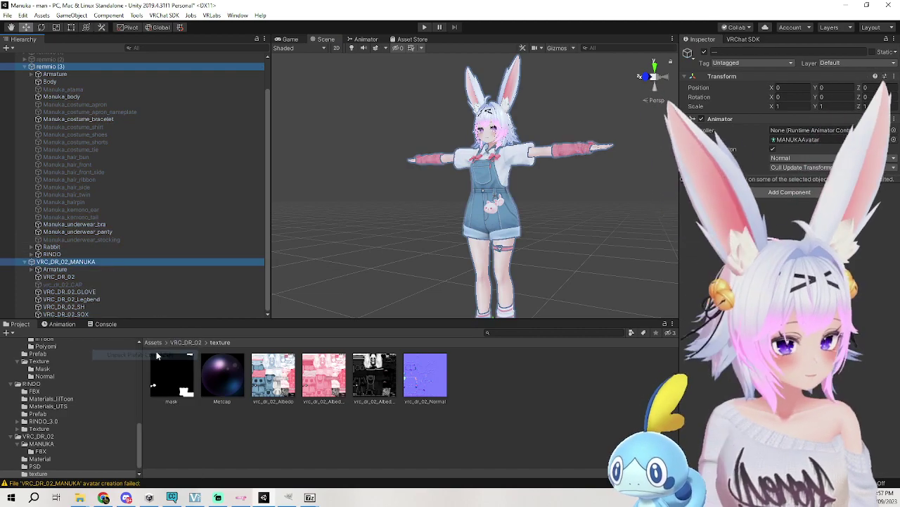
Make the VRC_DR_02_MANUKA outfit a child of the remmio (3) avatar.
{"action": "left_click", "coordinate": [85, 262]}
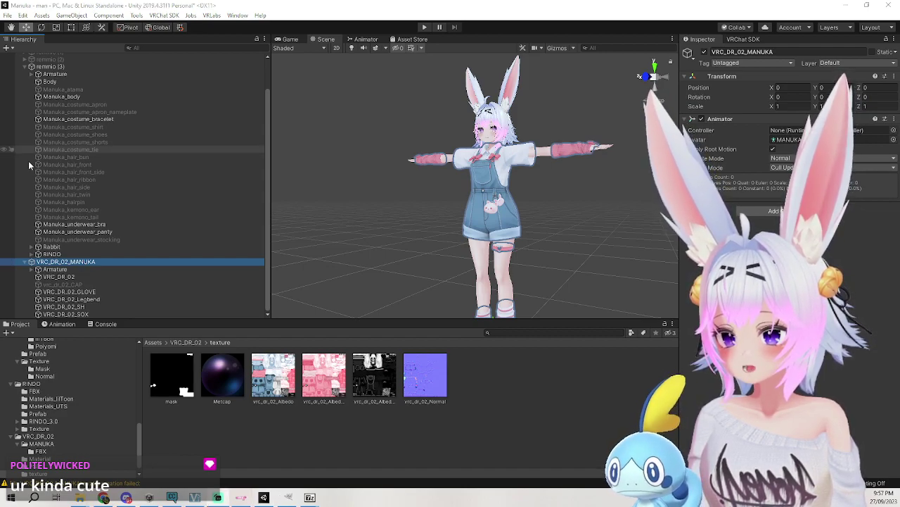
{"action": "left_click_drag", "start_coordinate": [75, 261], "coordinate": [100, 262]}
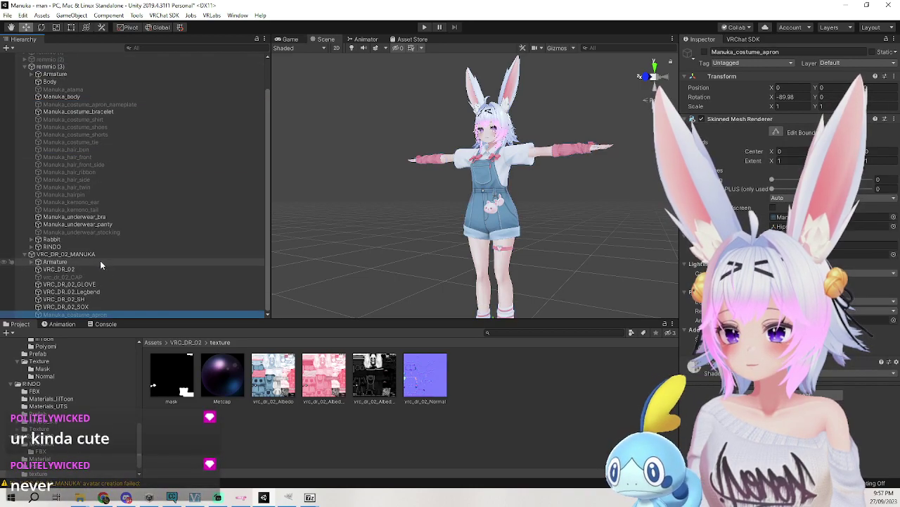
{"action": "left_click", "coordinate": [275, 257]}
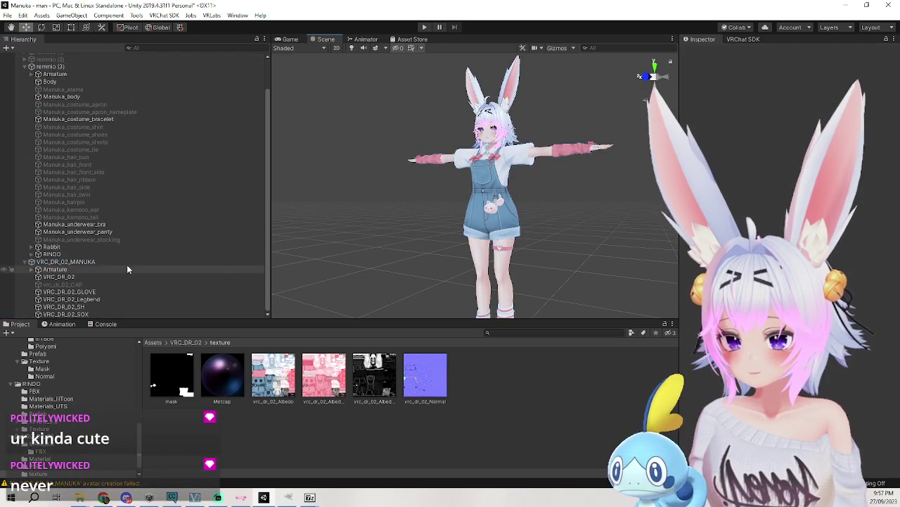
{"action": "left_click_drag", "start_coordinate": [98, 261], "coordinate": [52, 67]}
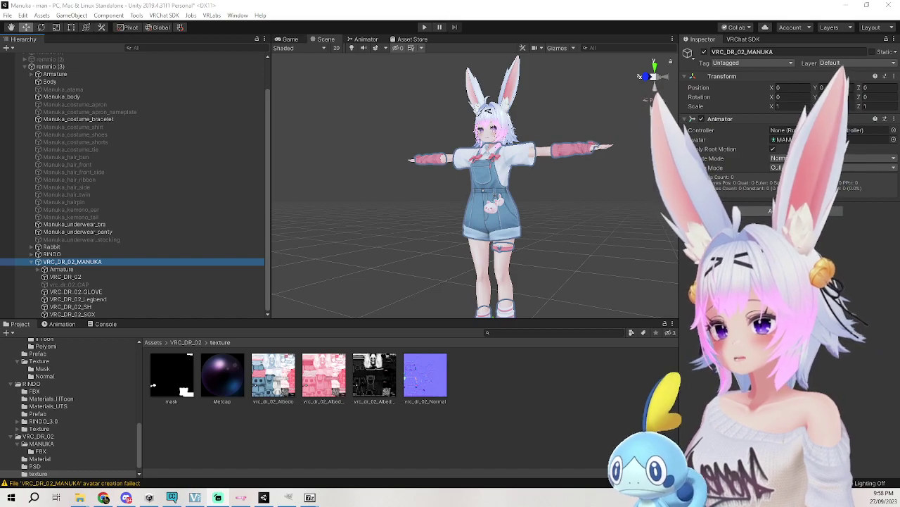
Examine the dressed avatar up close at the face, collar and overalls, and at full length.
{"action": "left_click_drag", "start_coordinate": [419, 199], "coordinate": [412, 221], "text": "alt"}
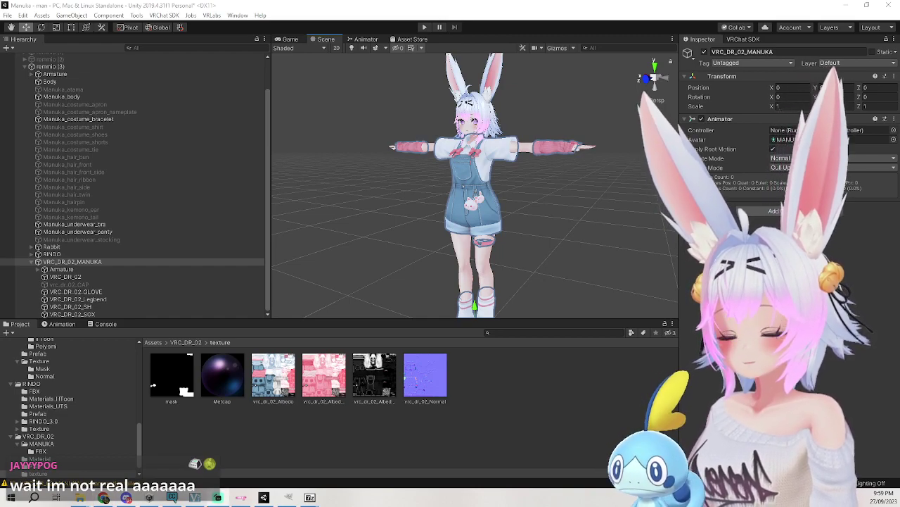
{"action": "left_click", "coordinate": [355, 254]}
{"action": "scroll", "coordinate": [354, 254], "scroll_direction": "up", "scroll_amount": 8}
{"action": "left_click_drag", "start_coordinate": [354, 254], "coordinate": [481, 190], "text": "alt"}
{"action": "middle_click_drag", "start_coordinate": [481, 190], "coordinate": [473, 254]}
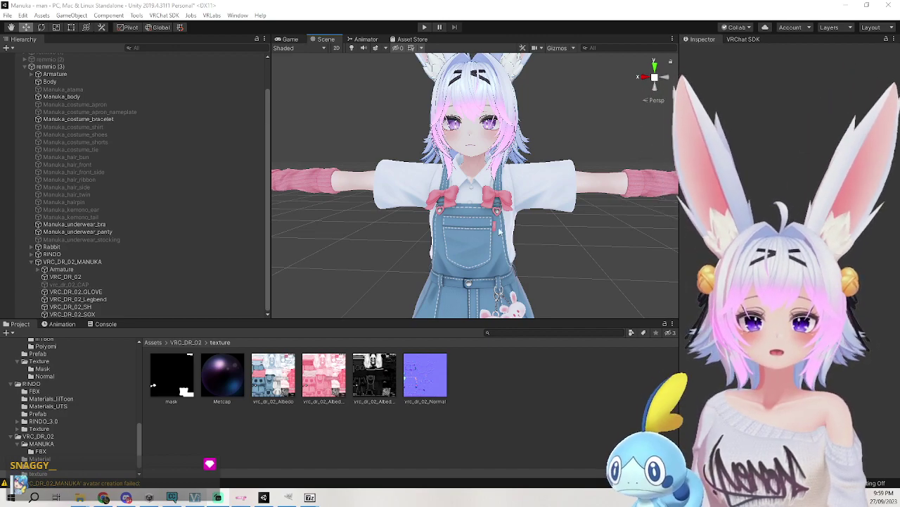
{"action": "scroll", "coordinate": [564, 233], "scroll_direction": "down", "scroll_amount": 1}
{"action": "mouse_move", "coordinate": [564, 234]}
{"action": "middle_mouse_down"}
{"action": "mouse_move", "coordinate": [535, 220]}
{"action": "mouse_move", "coordinate": [480, 218]}
{"action": "mouse_move", "coordinate": [539, 197]}
{"action": "mouse_move", "coordinate": [479, 159]}
{"action": "mouse_move", "coordinate": [518, 216]}
{"action": "mouse_move", "coordinate": [540, 223]}
{"action": "mouse_move", "coordinate": [533, 208]}
{"action": "mouse_move", "coordinate": [536, 219]}
{"action": "mouse_move", "coordinate": [560, 209]}
{"action": "mouse_move", "coordinate": [550, 235]}
{"action": "mouse_move", "coordinate": [580, 232]}
{"action": "middle_mouse_up"}
{"action": "scroll", "coordinate": [517, 217], "scroll_direction": "down", "scroll_amount": 8}
{"action": "scroll", "coordinate": [519, 212], "scroll_direction": "up", "scroll_amount": 5}
{"action": "scroll", "coordinate": [537, 219], "scroll_direction": "up", "scroll_amount": 1}
{"action": "right_click_drag", "start_coordinate": [580, 233], "coordinate": [560, 305], "text": "alt"}
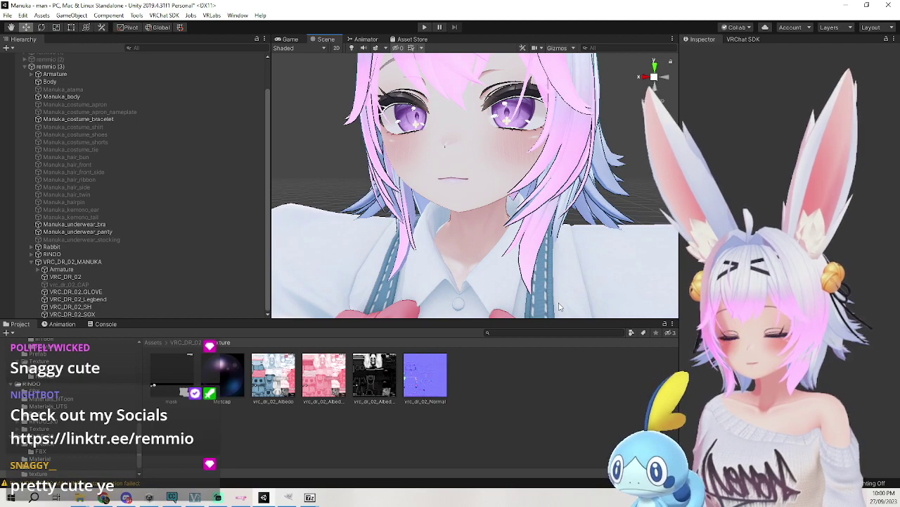
{"action": "scroll", "coordinate": [542, 300], "scroll_direction": "down", "scroll_amount": 8}
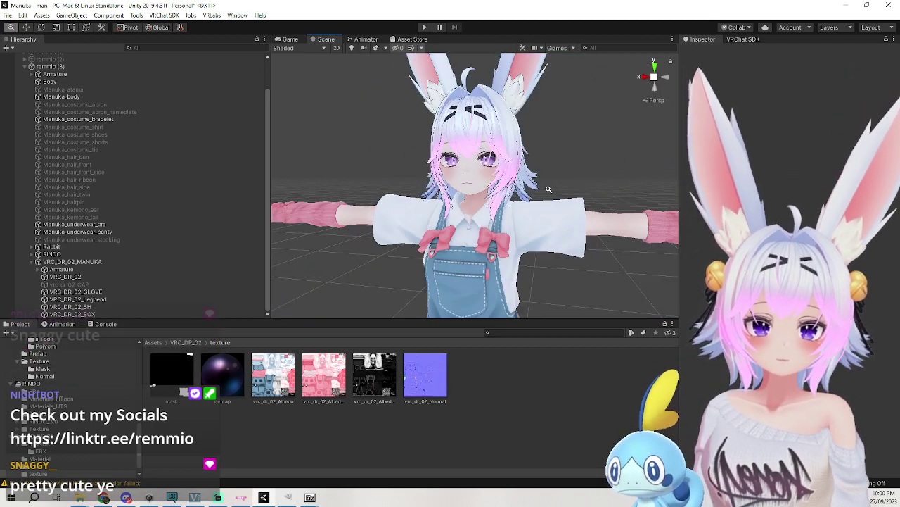
{"action": "right_click_drag", "start_coordinate": [581, 199], "coordinate": [471, 312]}
{"action": "right_click_drag", "start_coordinate": [468, 242], "coordinate": [473, 273], "text": "alt"}
{"action": "middle_click_drag", "start_coordinate": [466, 266], "coordinate": [479, 246]}
{"action": "left_click_drag", "start_coordinate": [484, 243], "coordinate": [575, 223], "text": "alt"}
{"action": "right_click_drag", "start_coordinate": [574, 223], "coordinate": [585, 179], "text": "alt"}
{"action": "scroll", "coordinate": [586, 218], "scroll_direction": "down", "scroll_amount": 5}
{"action": "mouse_move", "coordinate": [586, 179]}
{"action": "middle_mouse_down"}
{"action": "mouse_move", "coordinate": [571, 159]}
{"action": "mouse_move", "coordinate": [572, 167]}
{"action": "middle_mouse_up"}
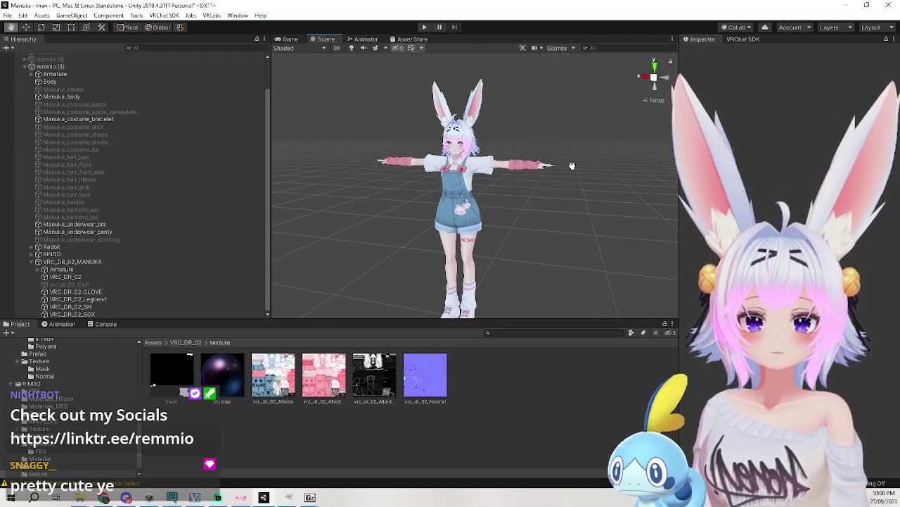